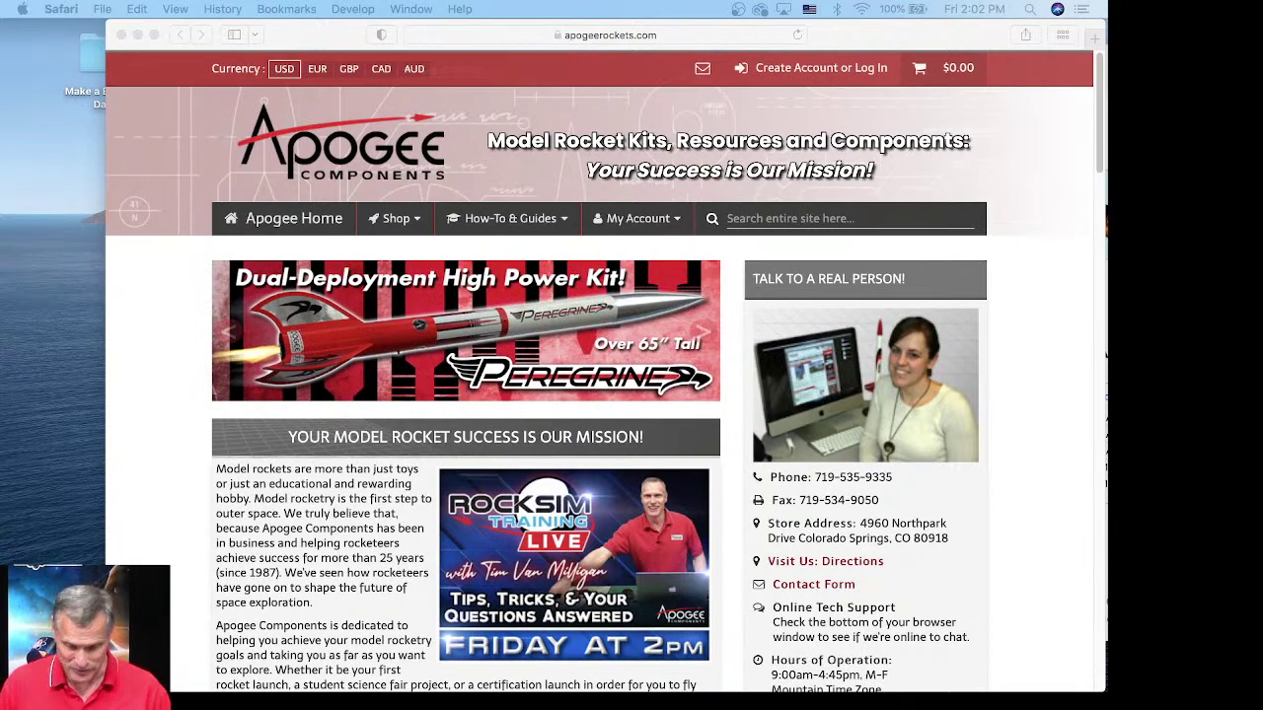
Step: Open a new Chrome window and load rocksim.com
click(487, 128)
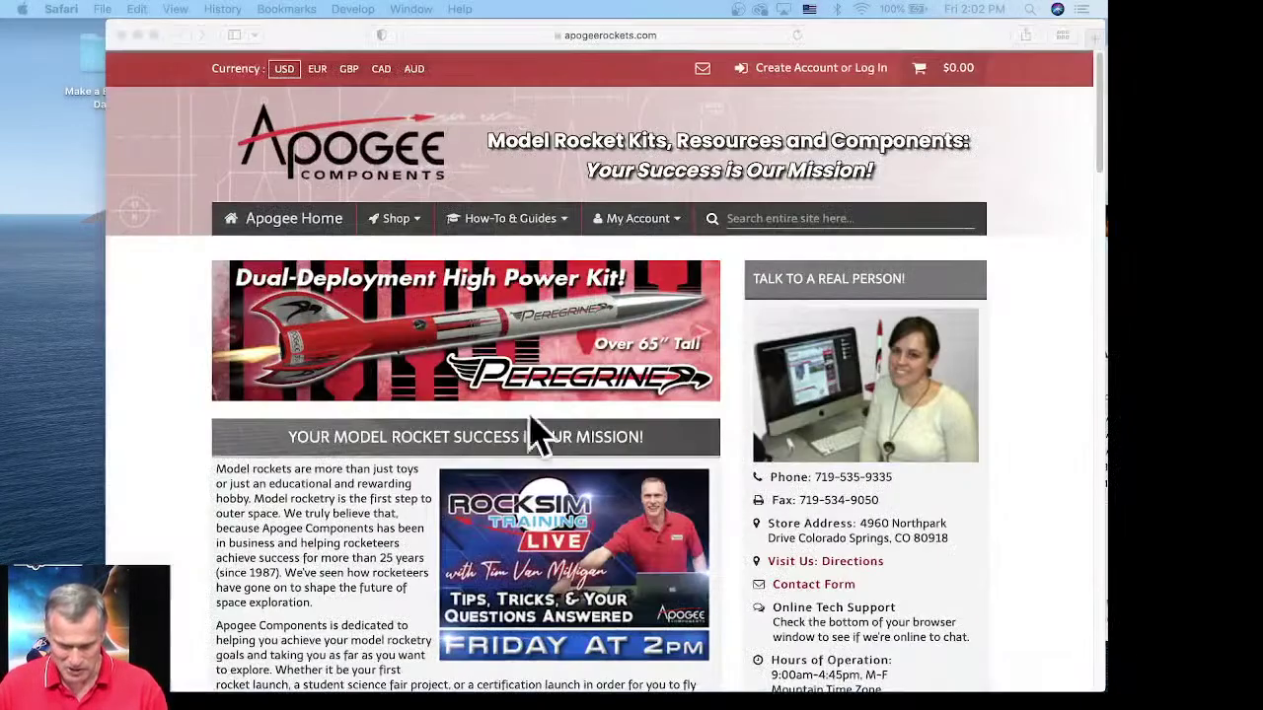
mouse_move(431, 690)
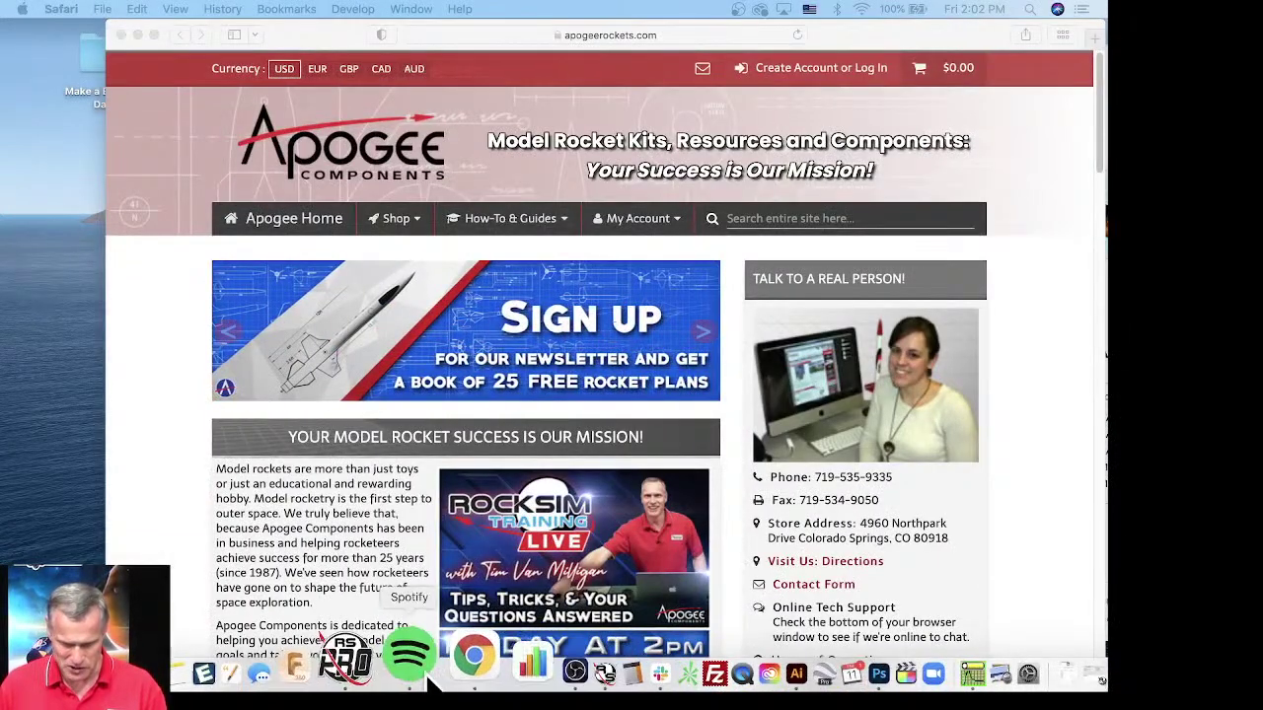
right_click(447, 679)
click(457, 487)
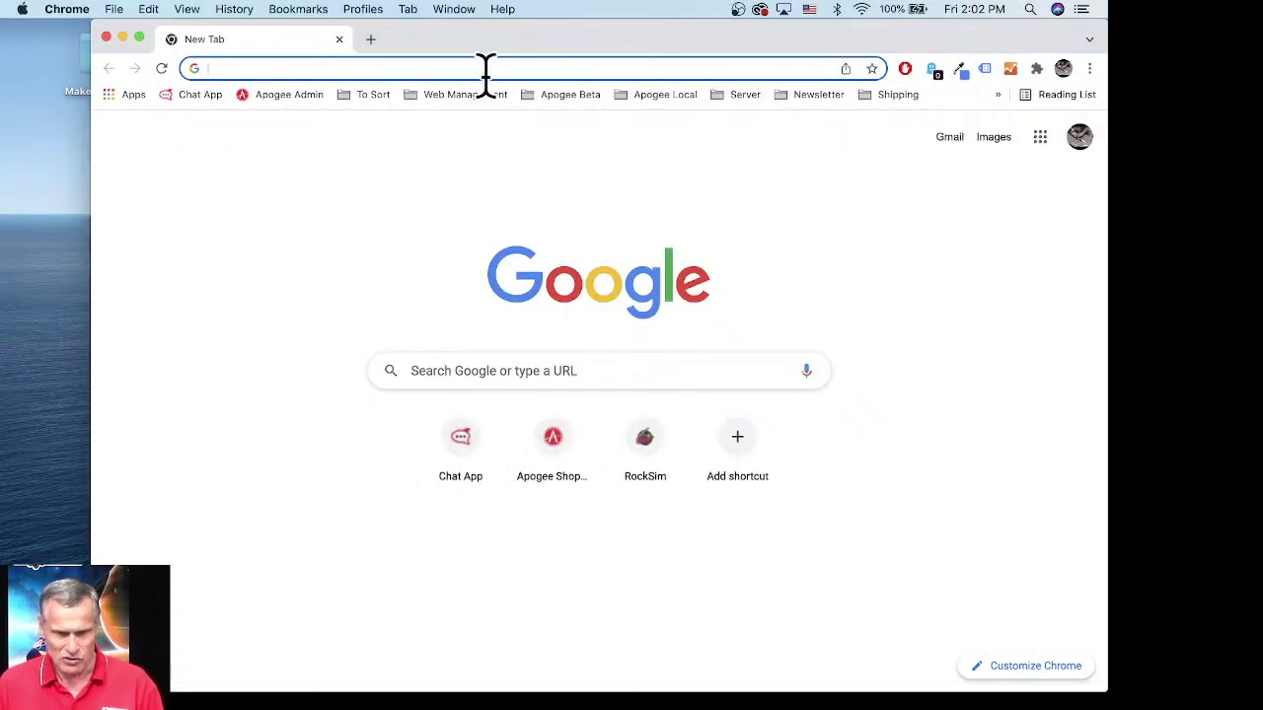
text(rocks)
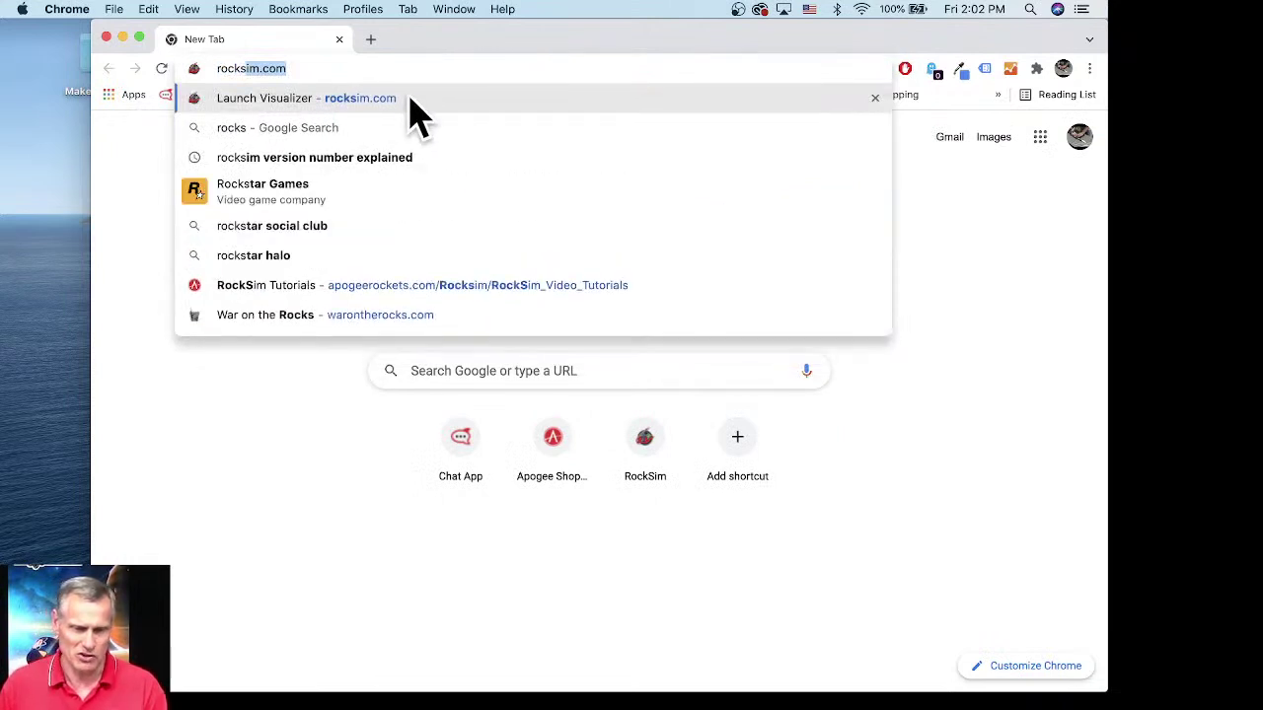
drag(316, 65, 176, 71)
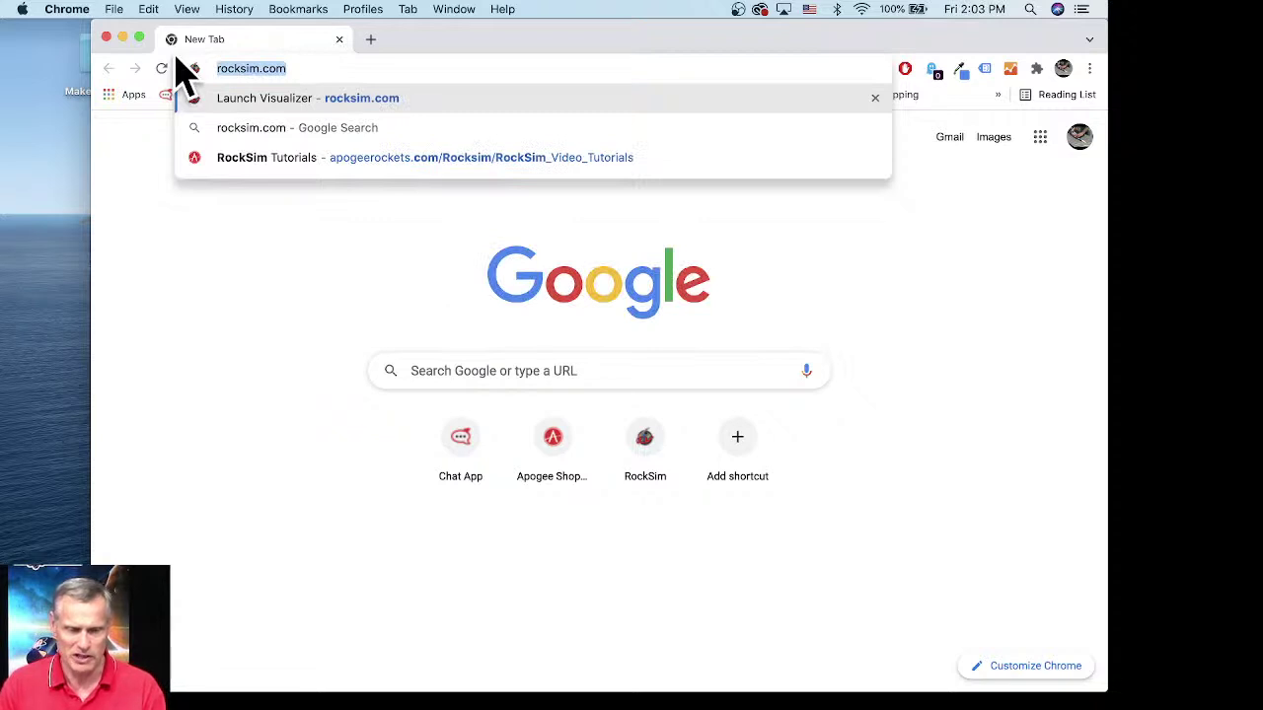
key(Return)
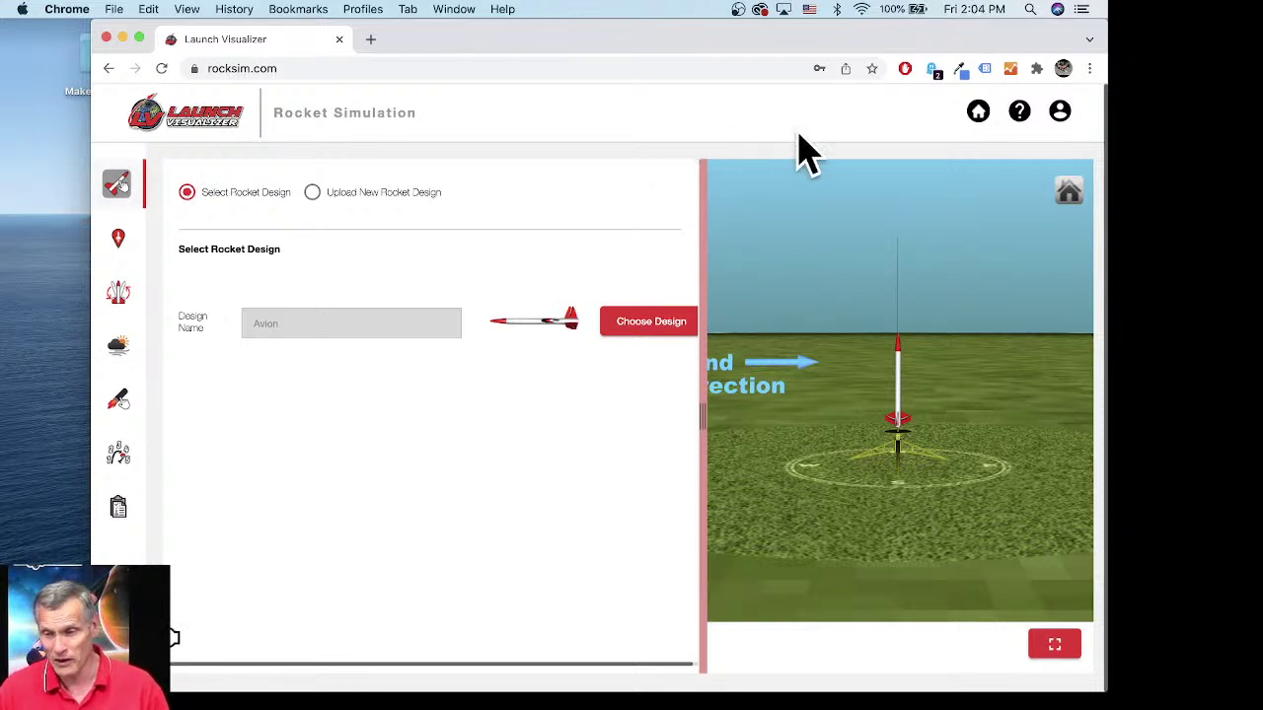
Step: Log out of the Launch Visualizer account and view the help page's introduction, closing the help when done
click(1058, 113)
click(856, 372)
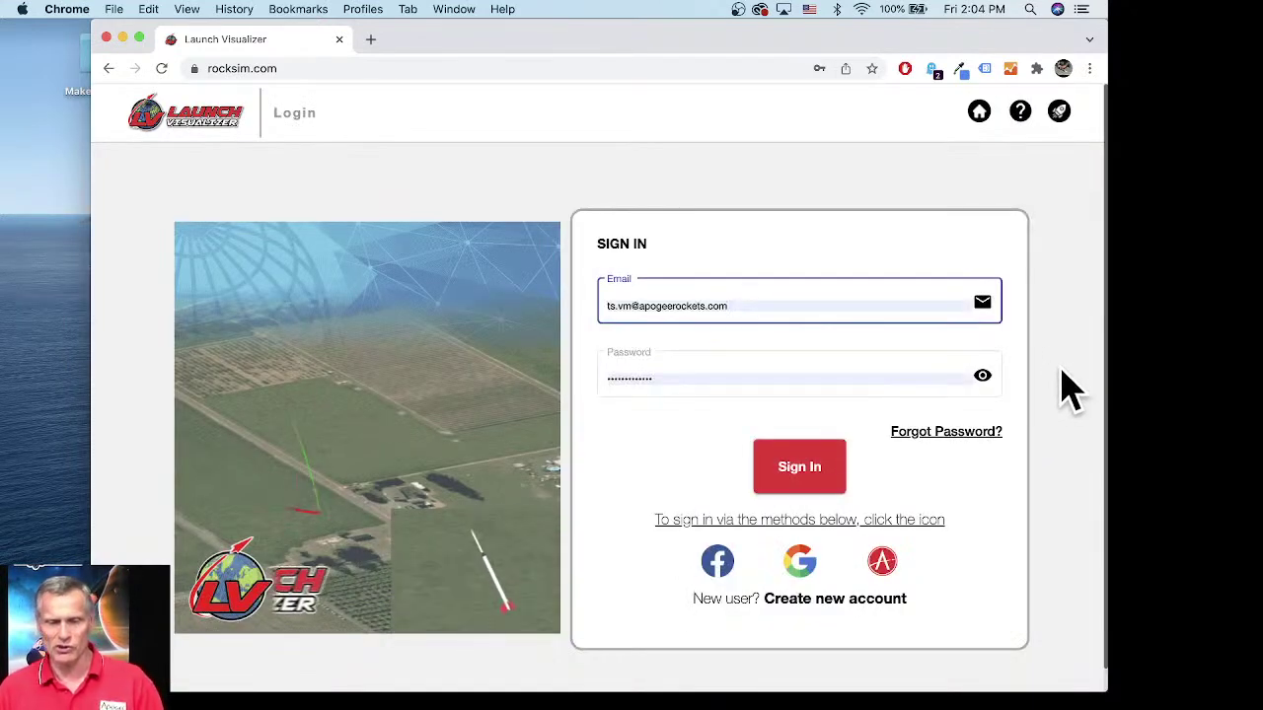
click(1023, 114)
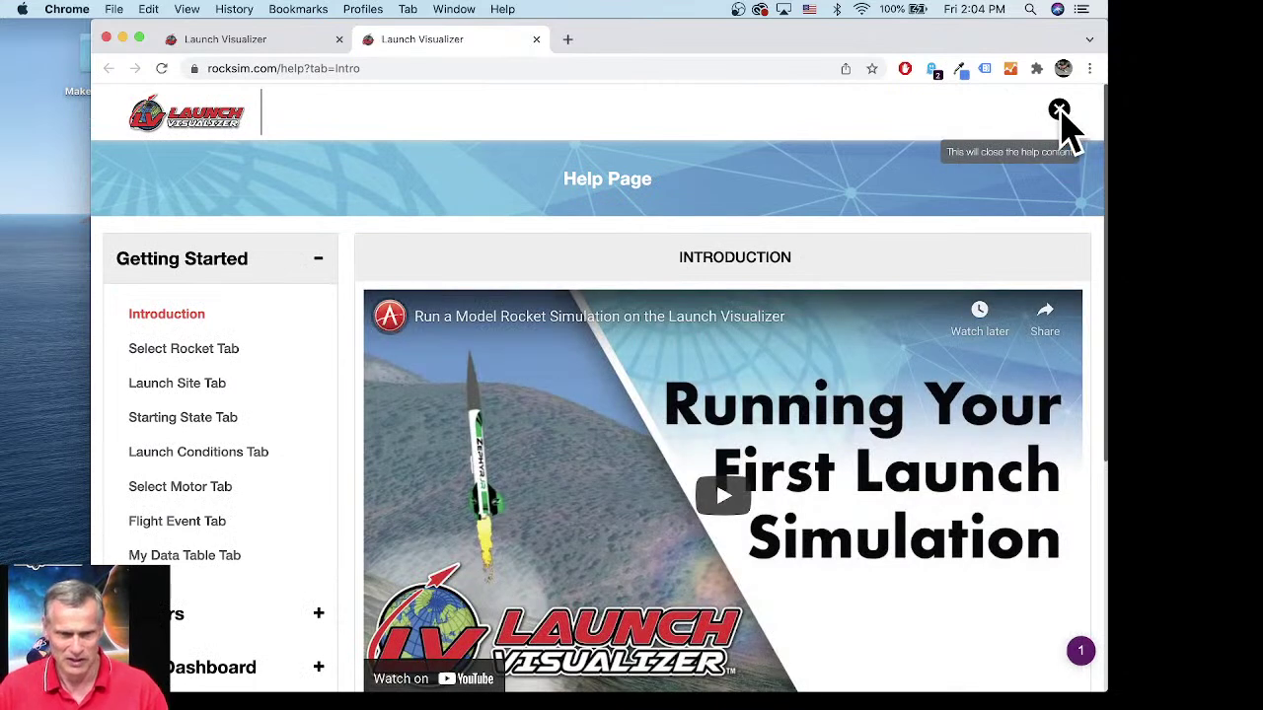
click(1059, 111)
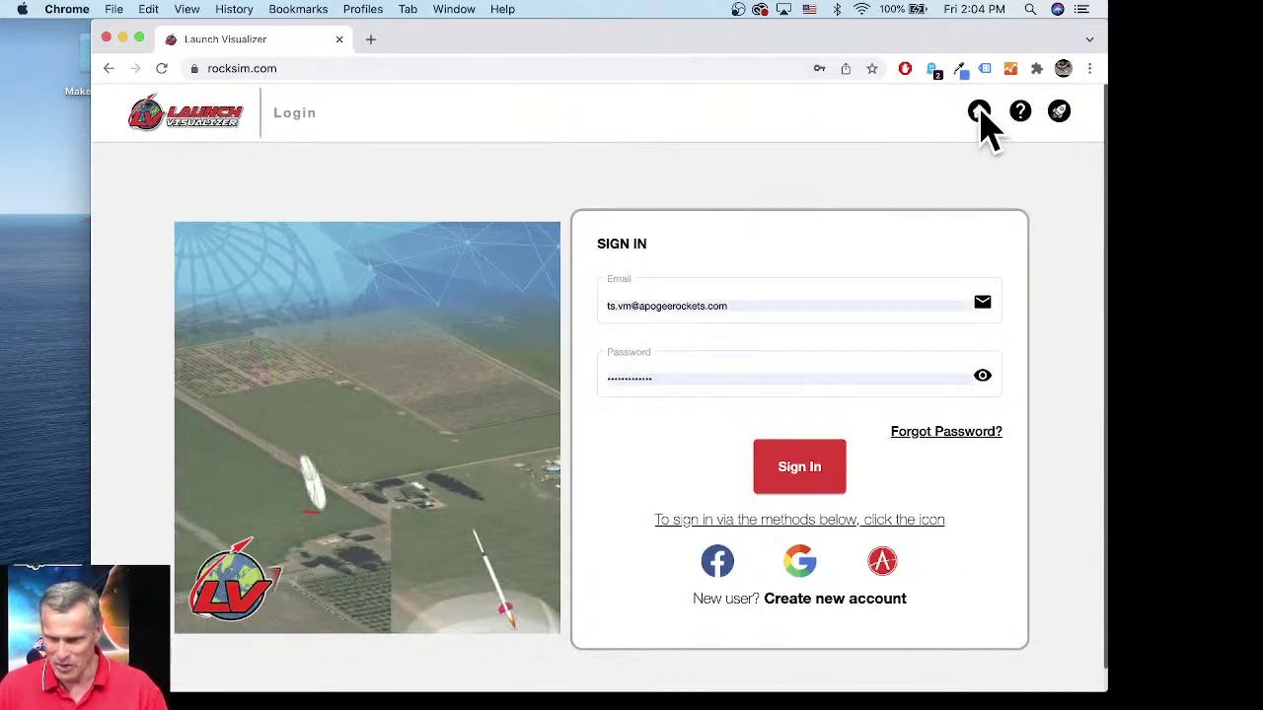
Step: Open the rocket simulation without signing in and go from its locked launch site settings to the login page
click(1059, 112)
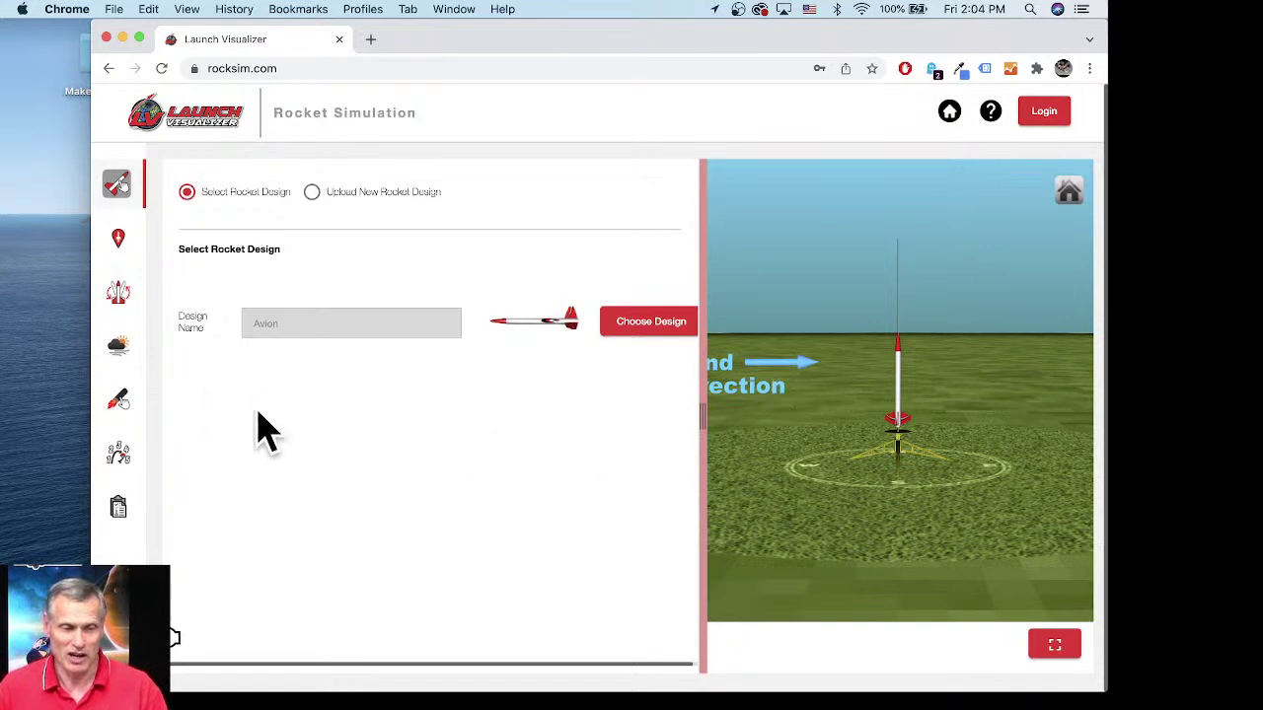
click(119, 242)
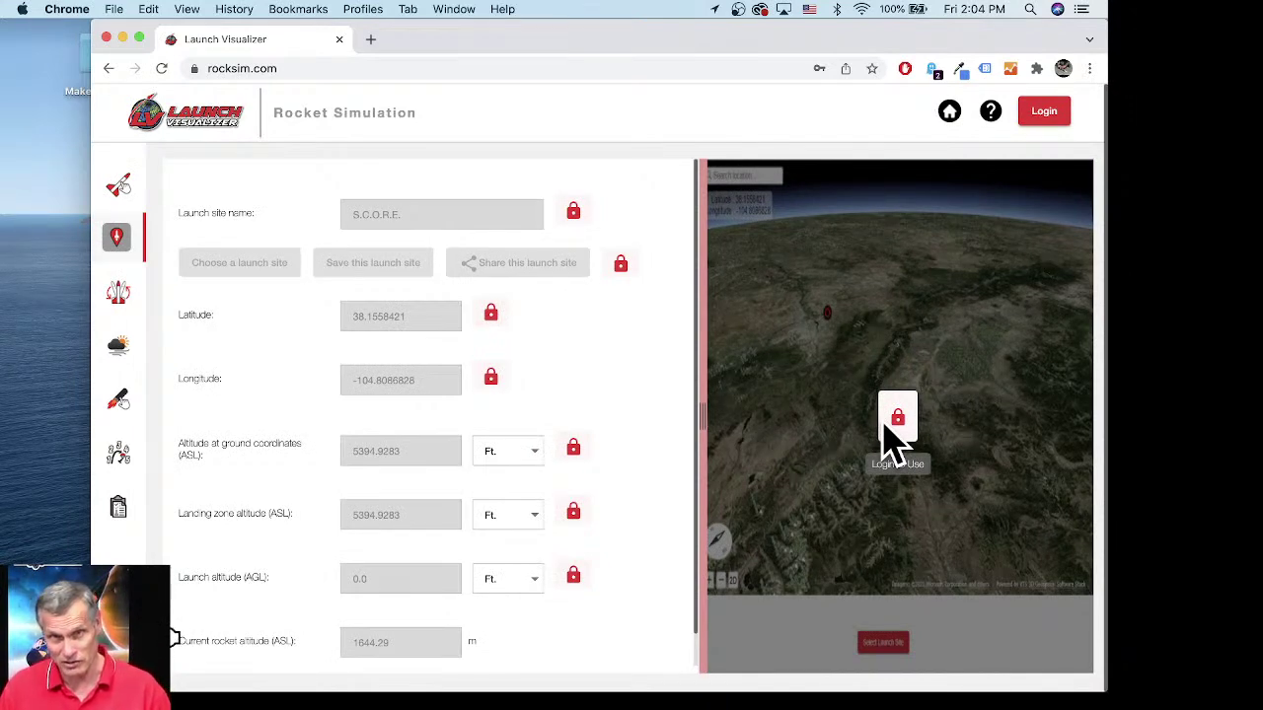
click(622, 267)
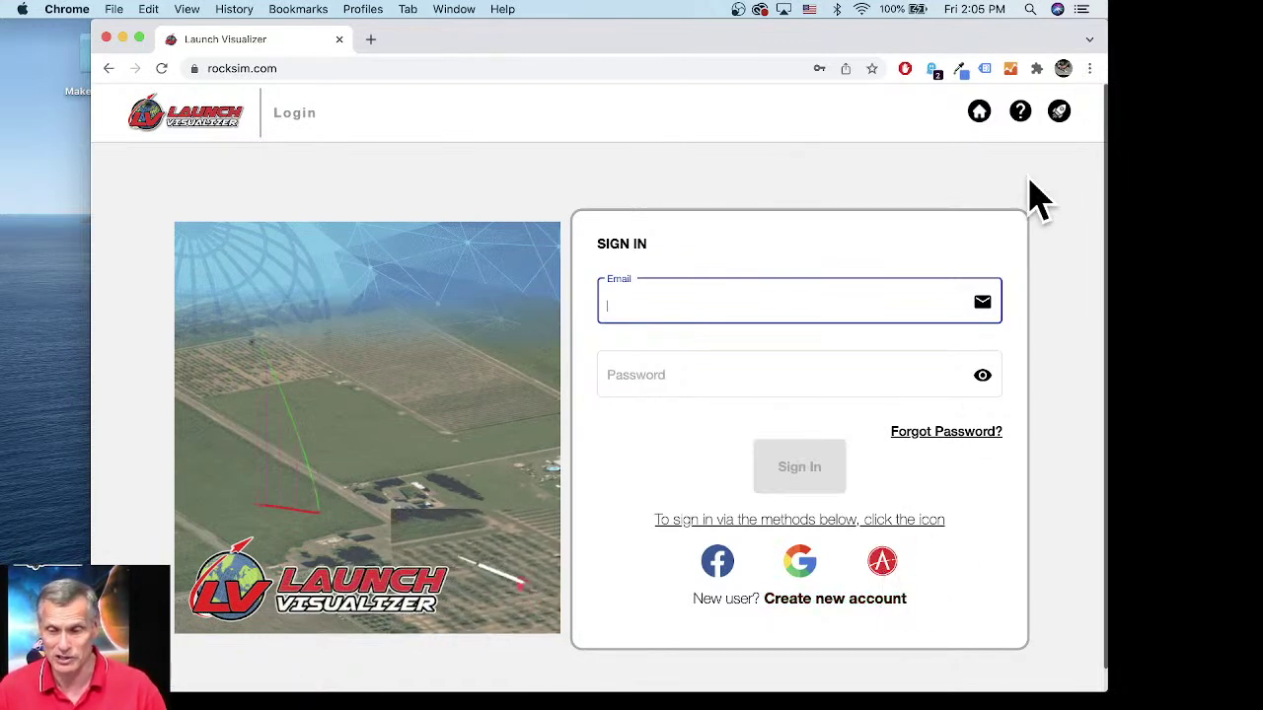
Step: Sign in to Launch Visualizer by filling in the saved account e-mail and password
click(688, 305)
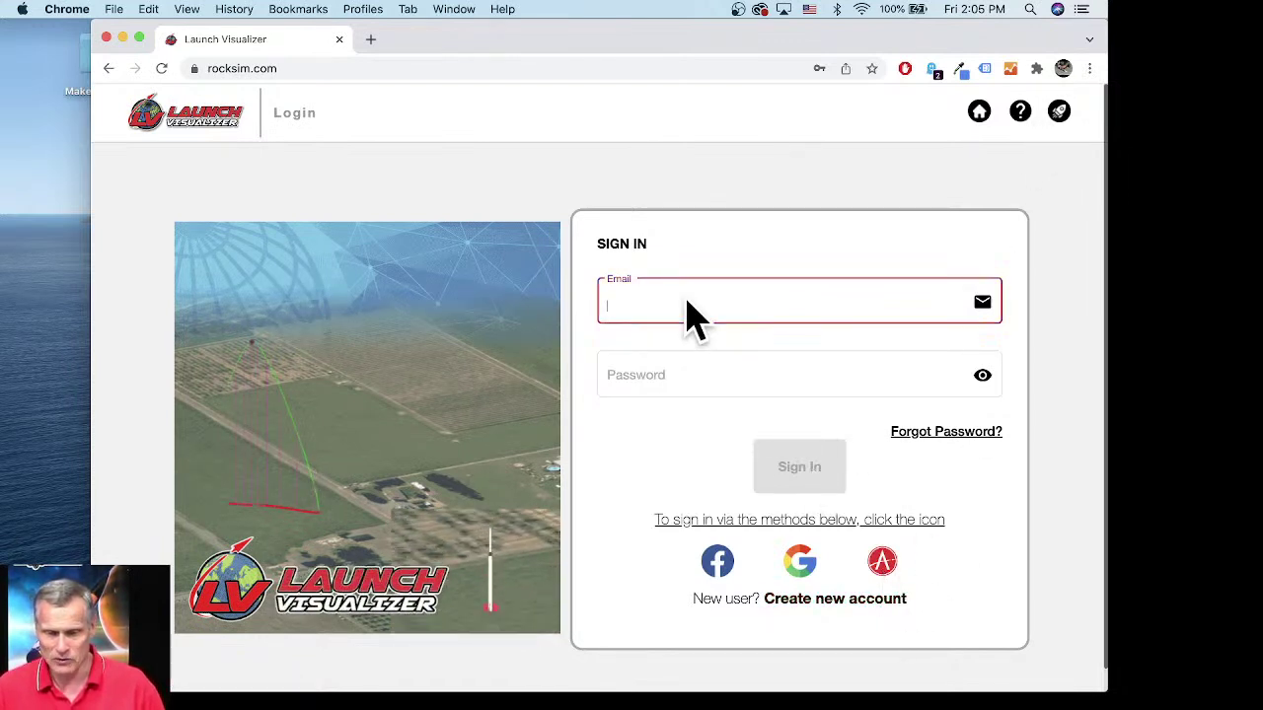
click(631, 302)
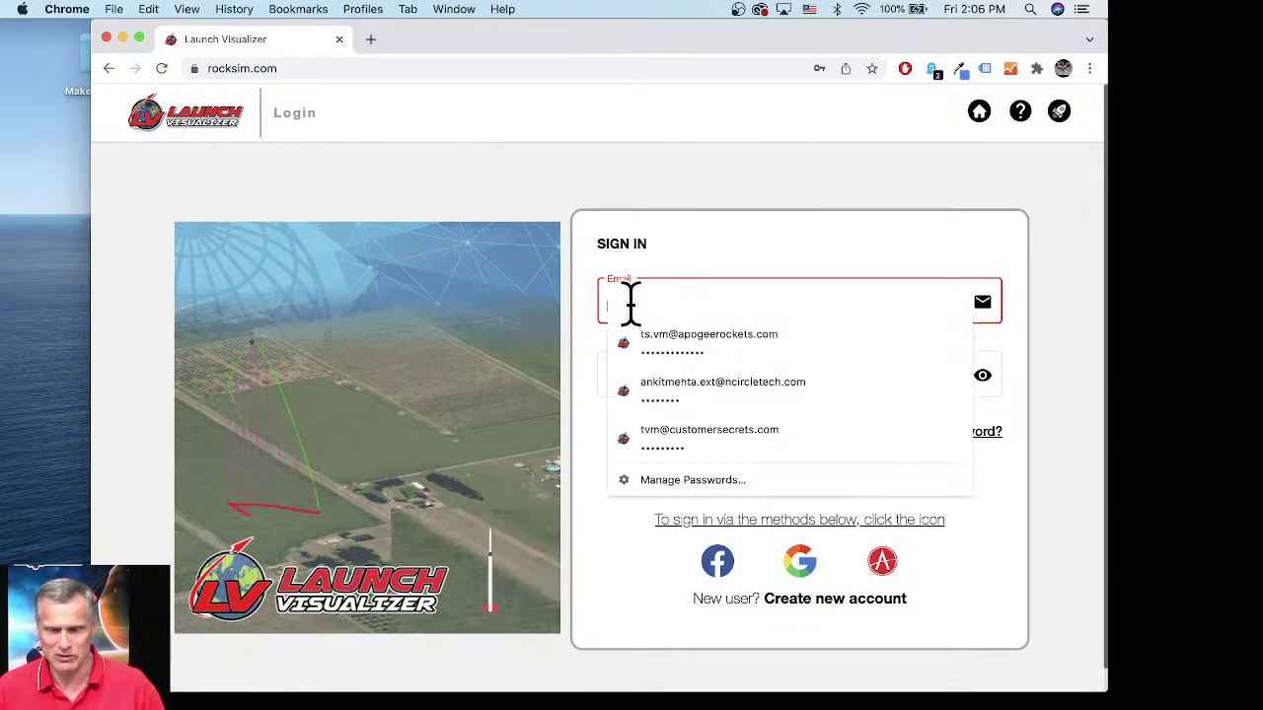
click(667, 353)
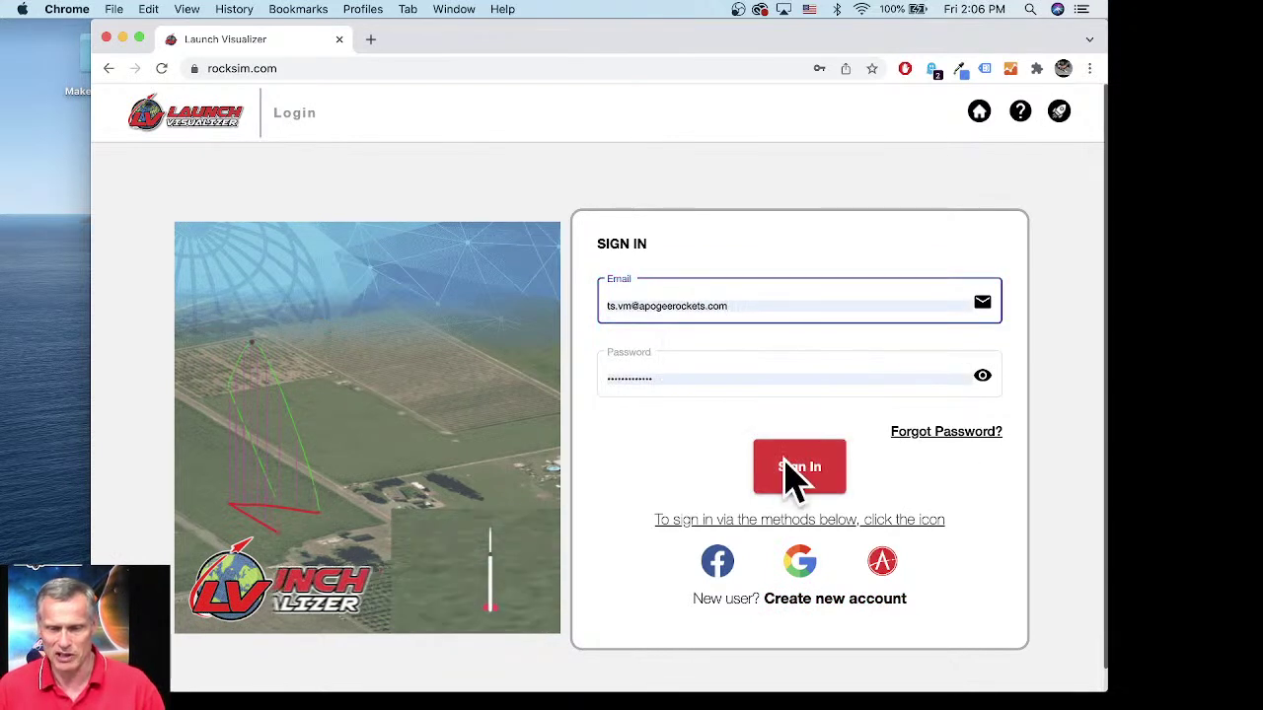
click(797, 471)
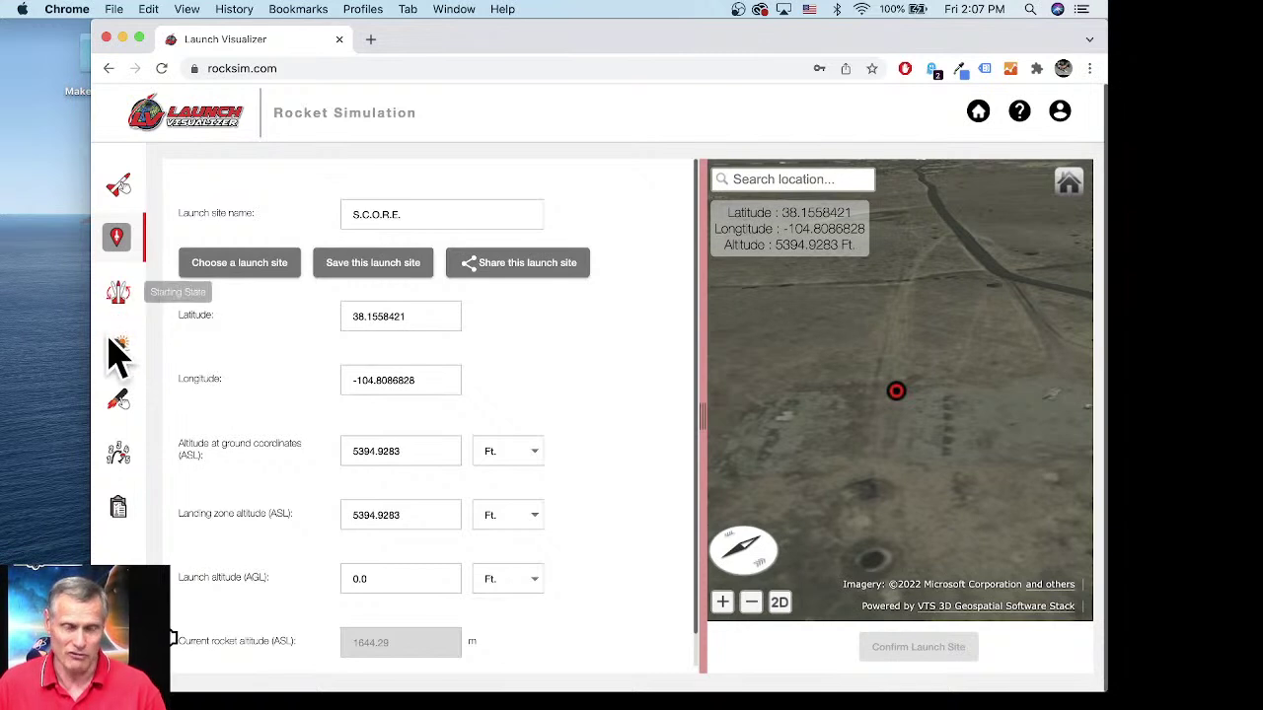
Step: Check the user type and available credits in the account details
click(1060, 112)
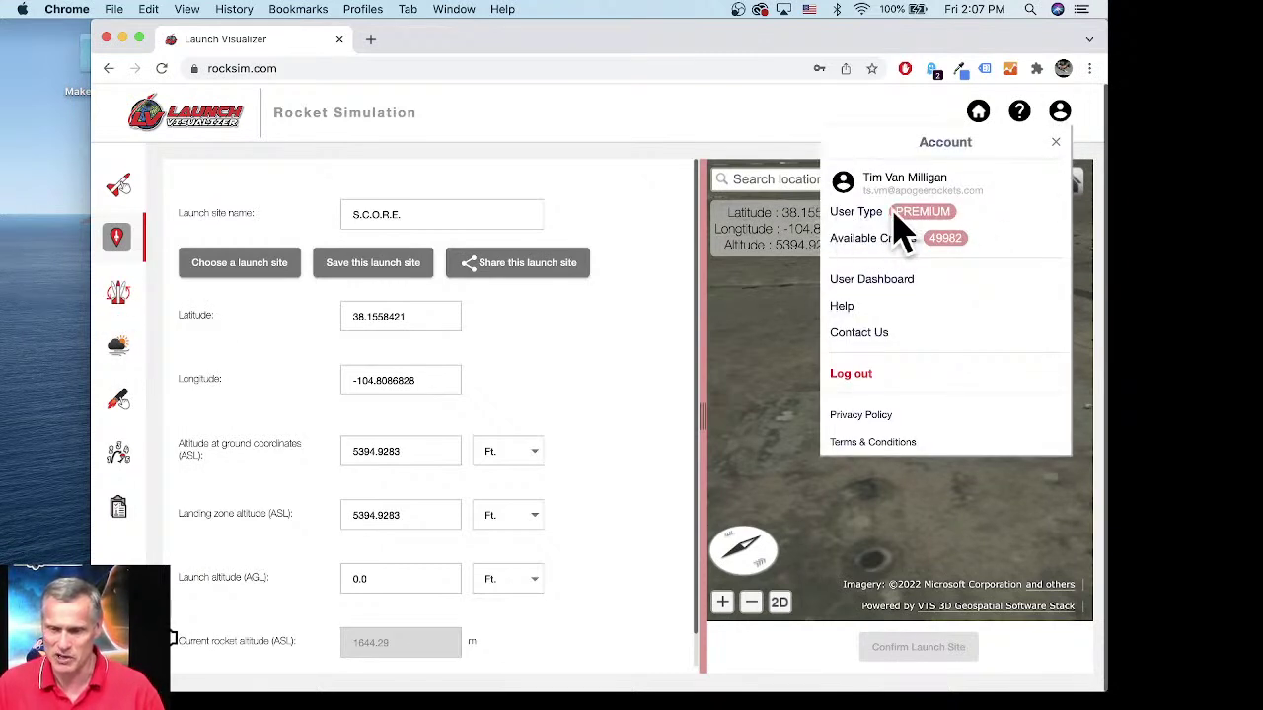
click(735, 128)
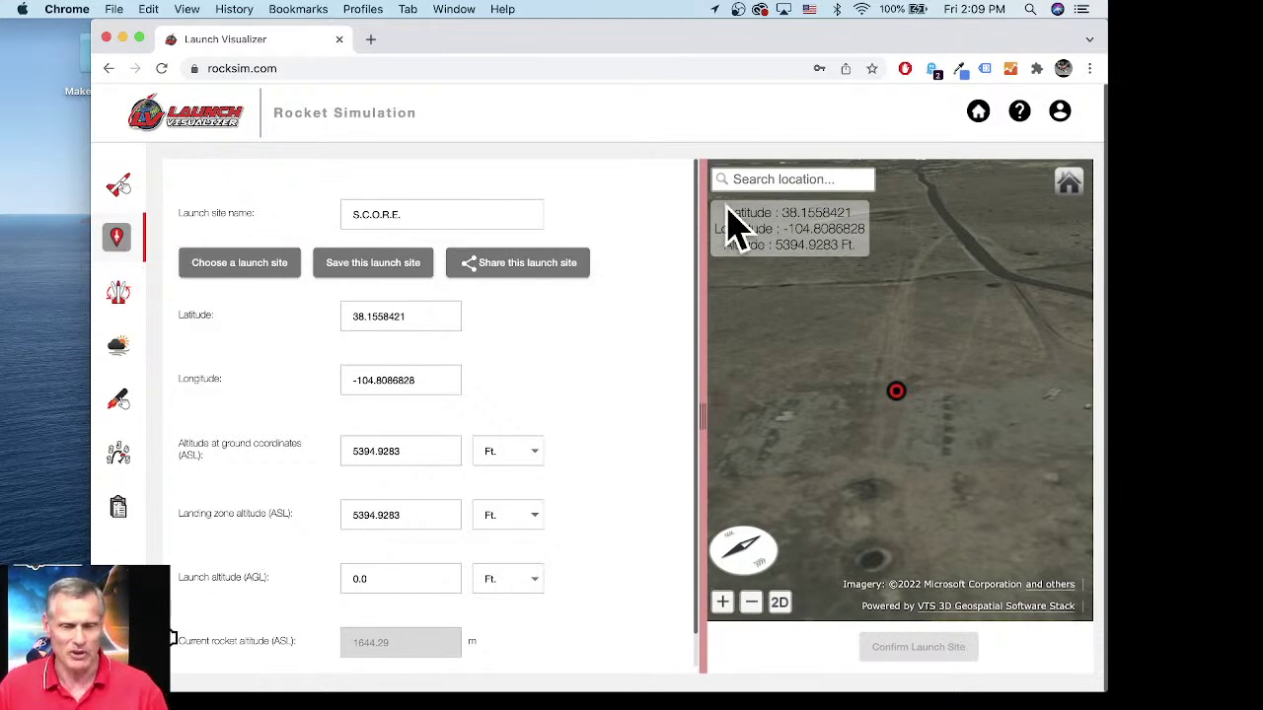
Step: Examine the satellite map around Monklands Soccer Park and the launch site's latitude and longitude fields
click(116, 245)
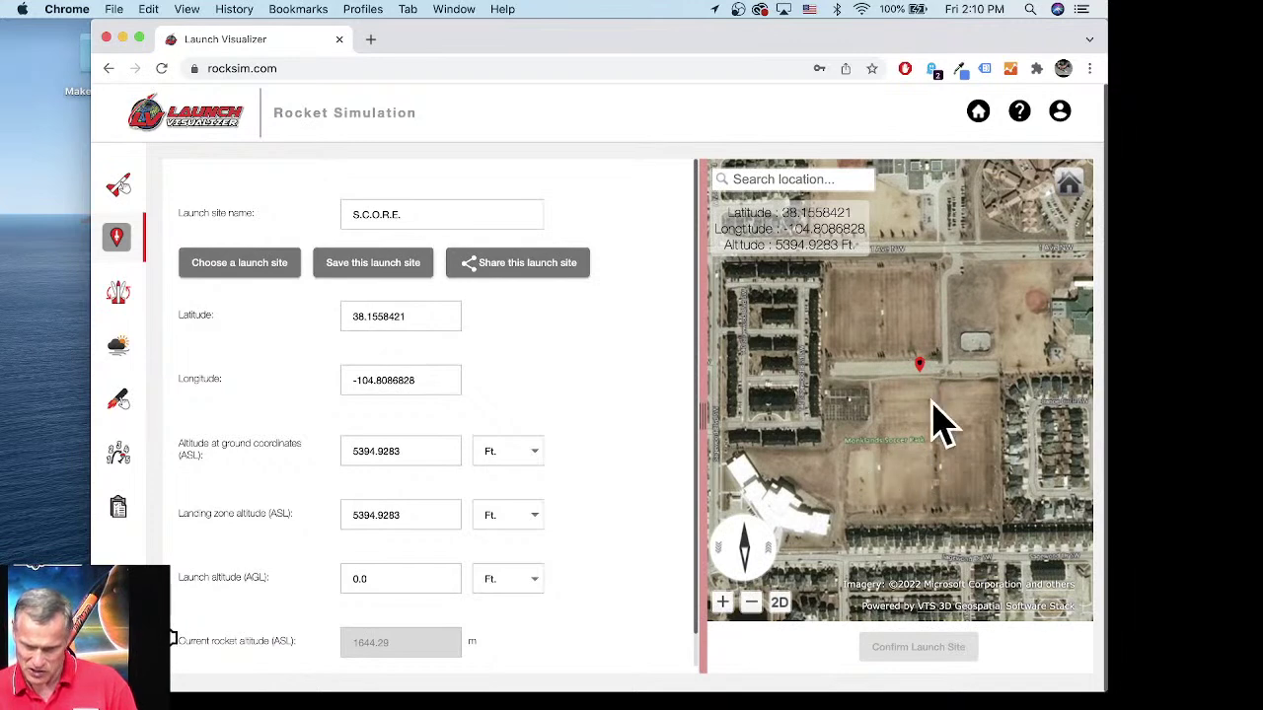
scroll(878, 481, up, 3)
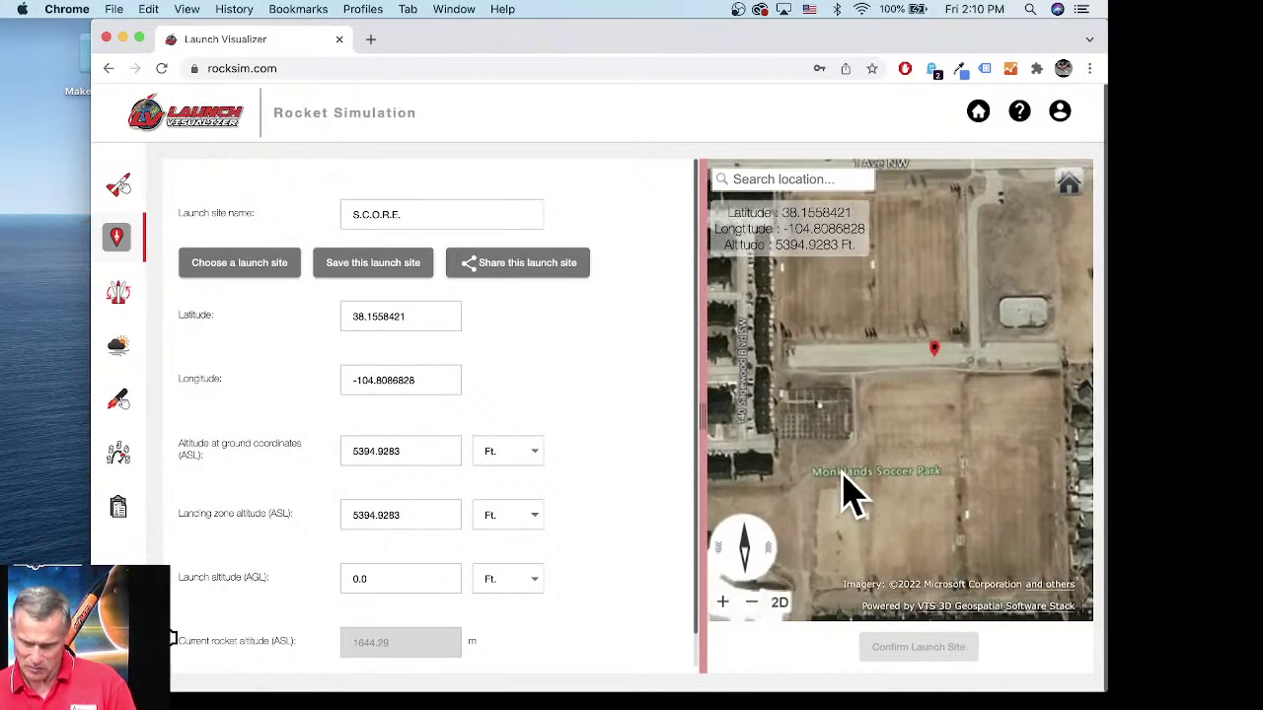
scroll(964, 443, down, 5)
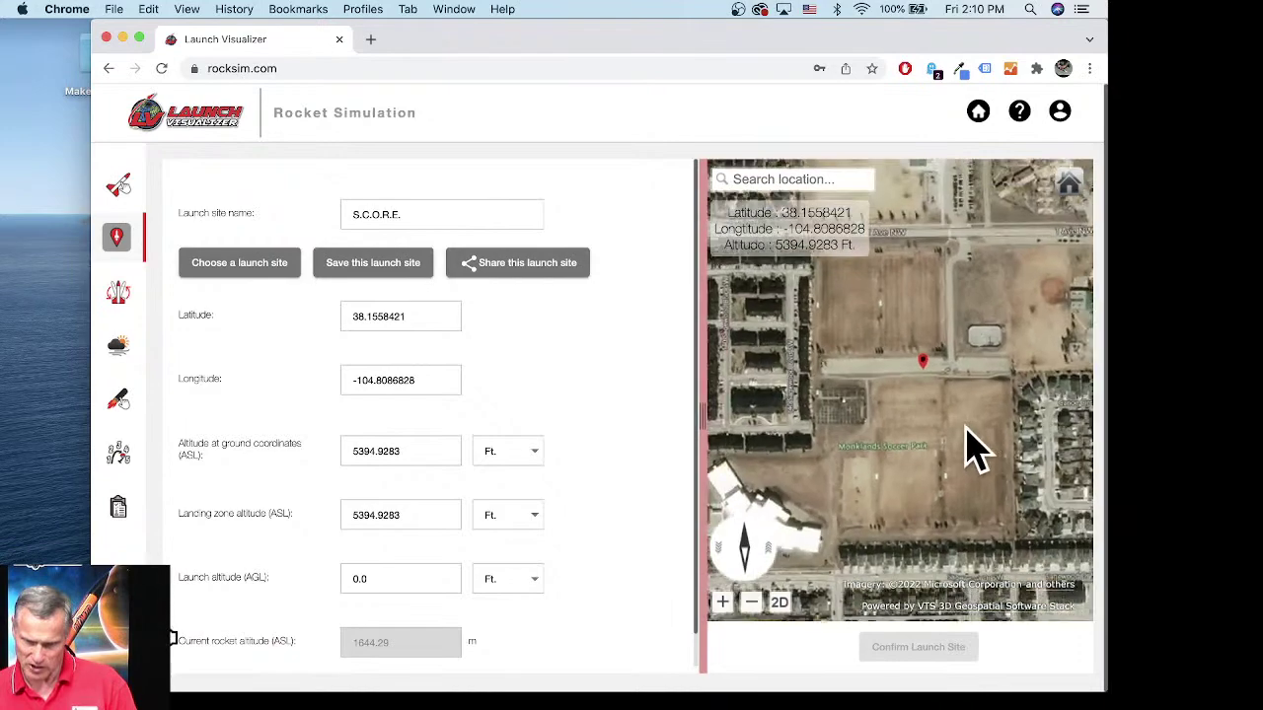
scroll(964, 434, down, 2)
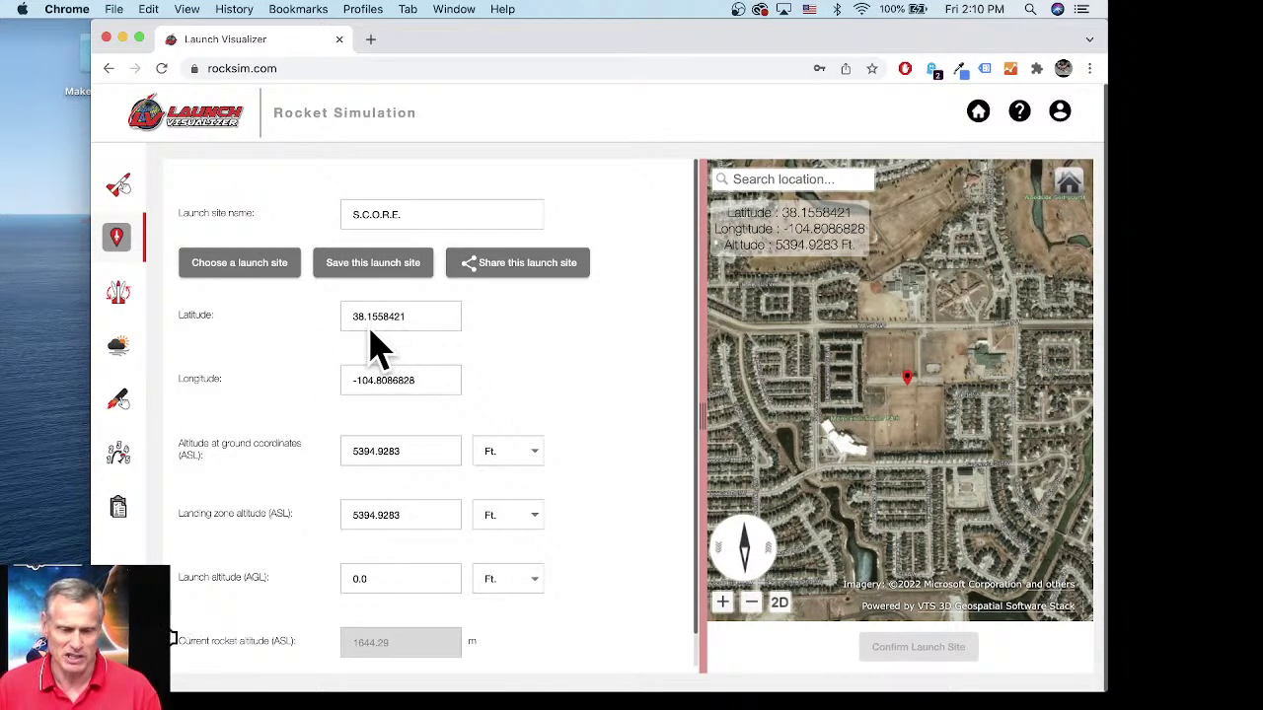
drag(417, 315, 383, 315)
drag(424, 378, 353, 378)
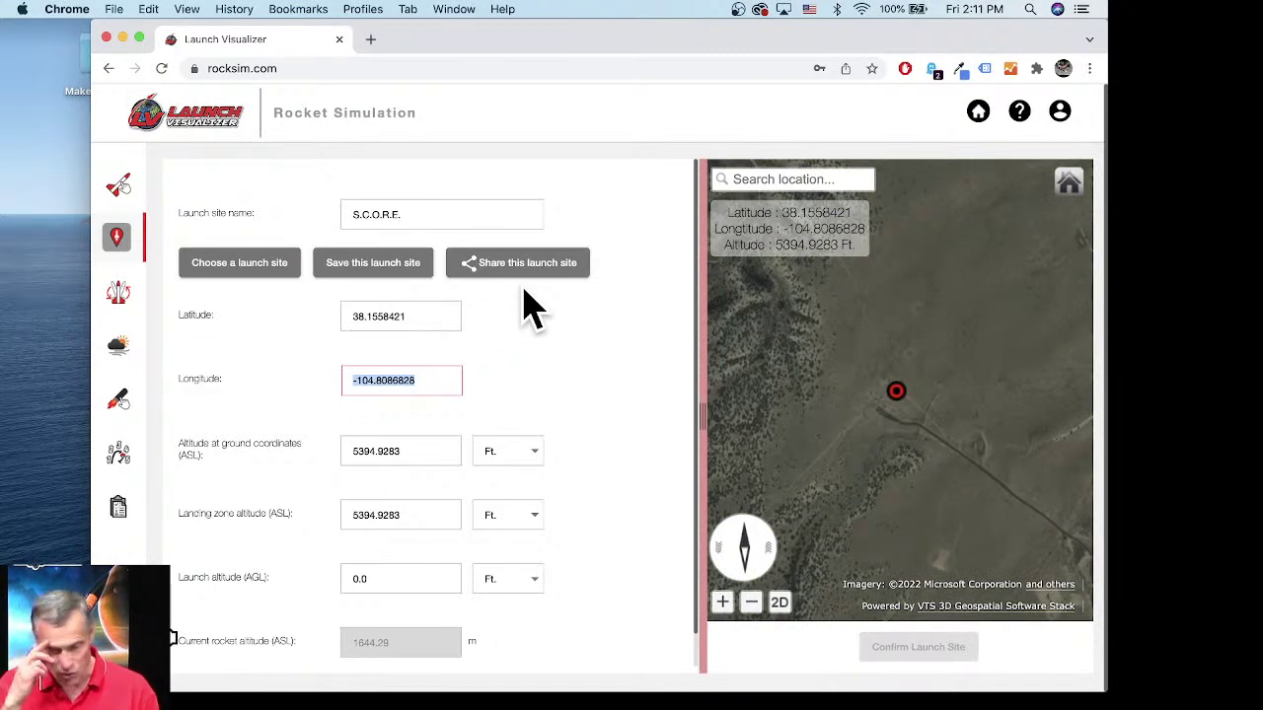
Step: Open a new Safari window and load soarrocketry.org
mouse_move(503, 685)
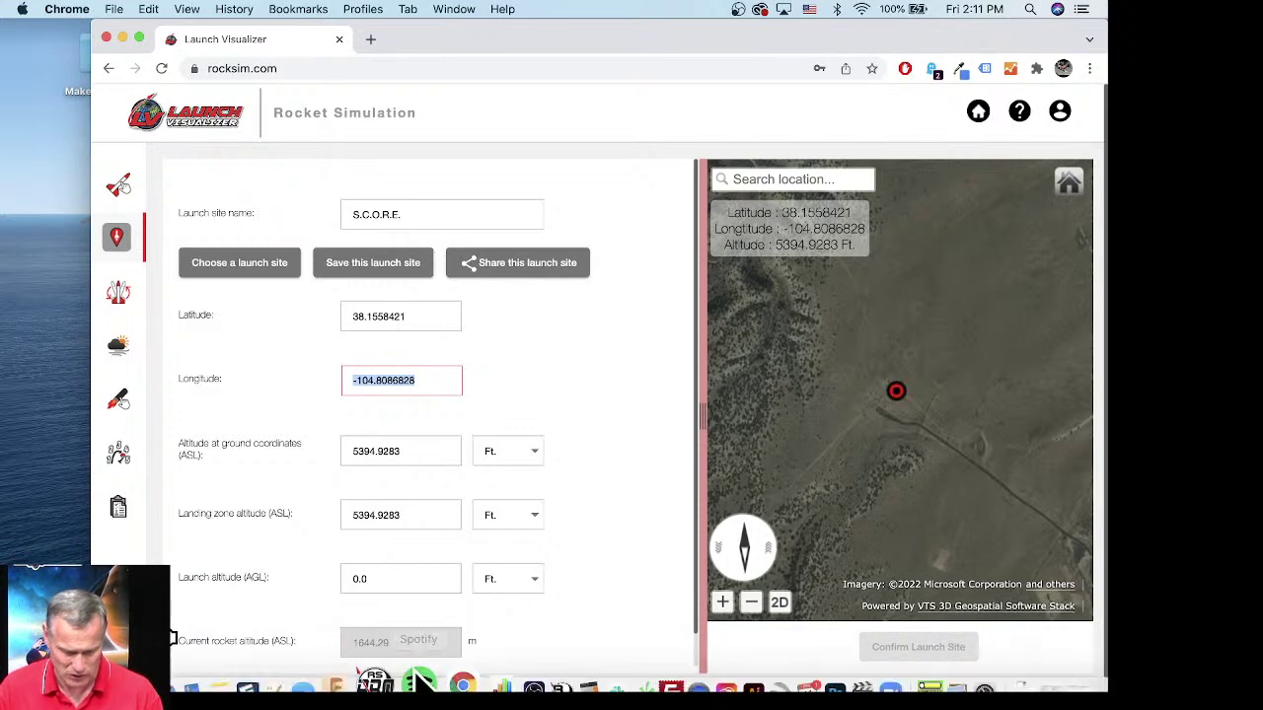
mouse_move(257, 686)
right_click(203, 666)
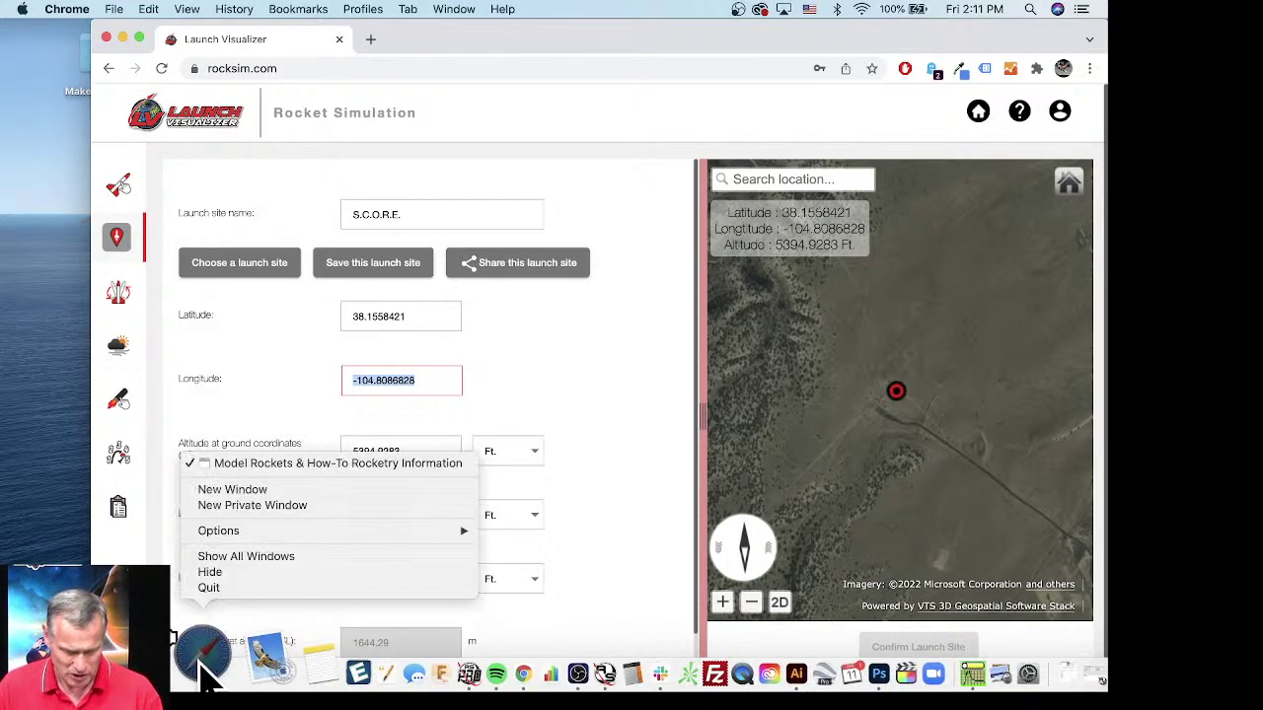
click(225, 492)
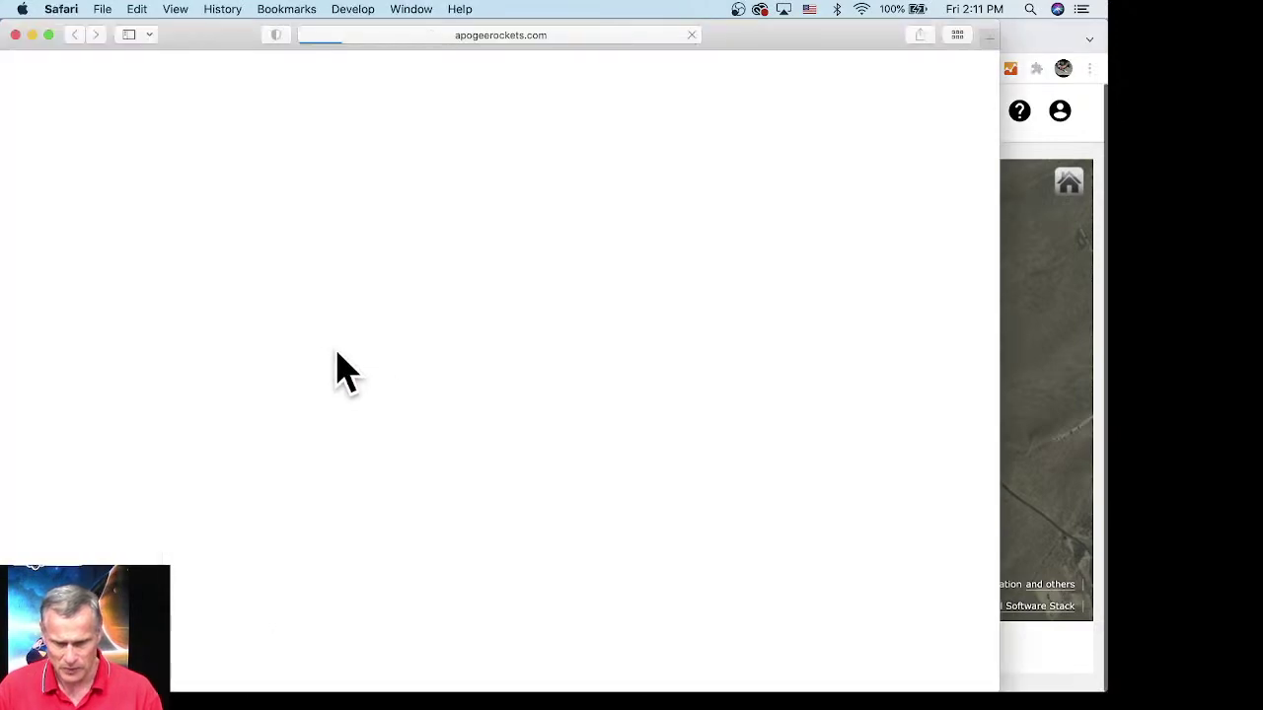
drag(747, 24, 824, 24)
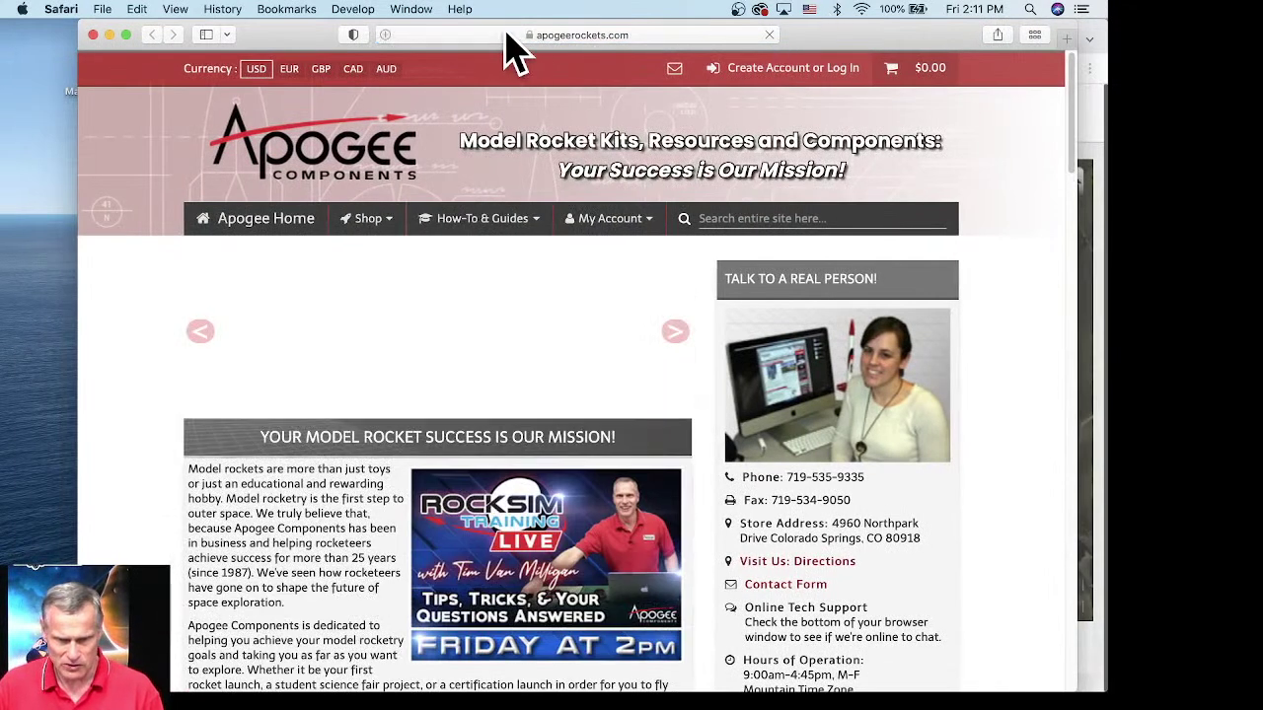
click(503, 33)
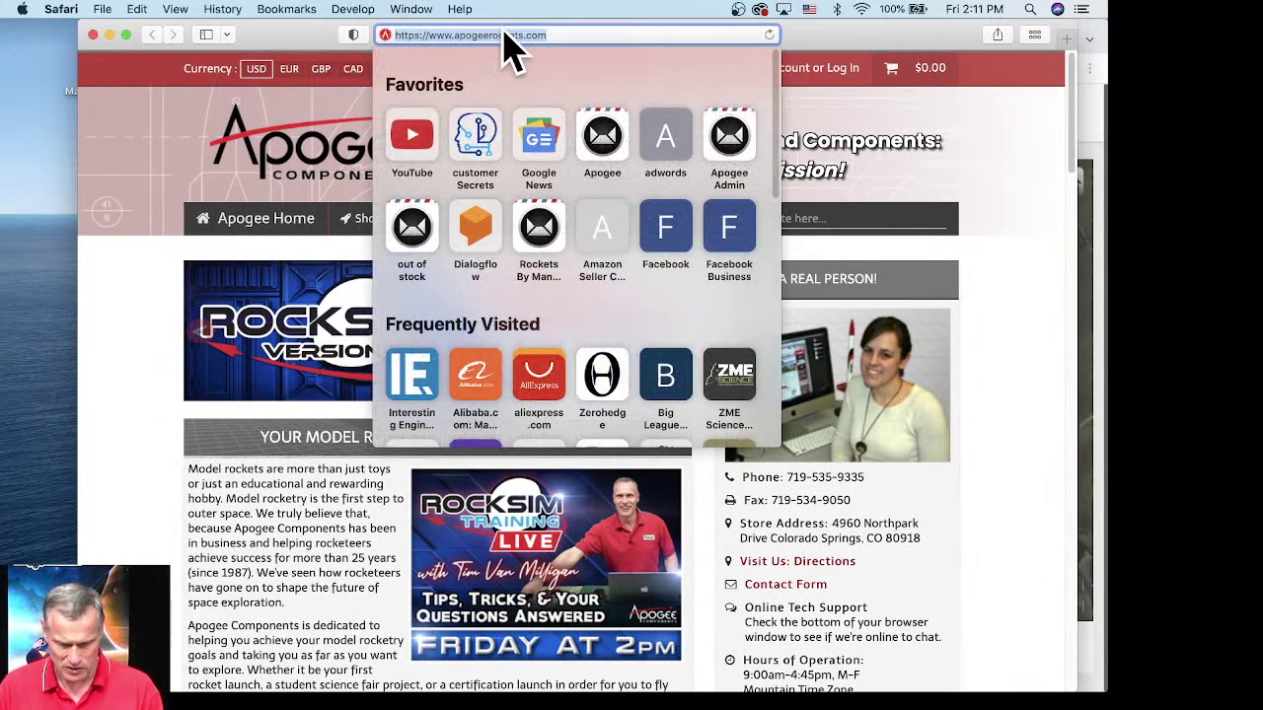
text(soar)
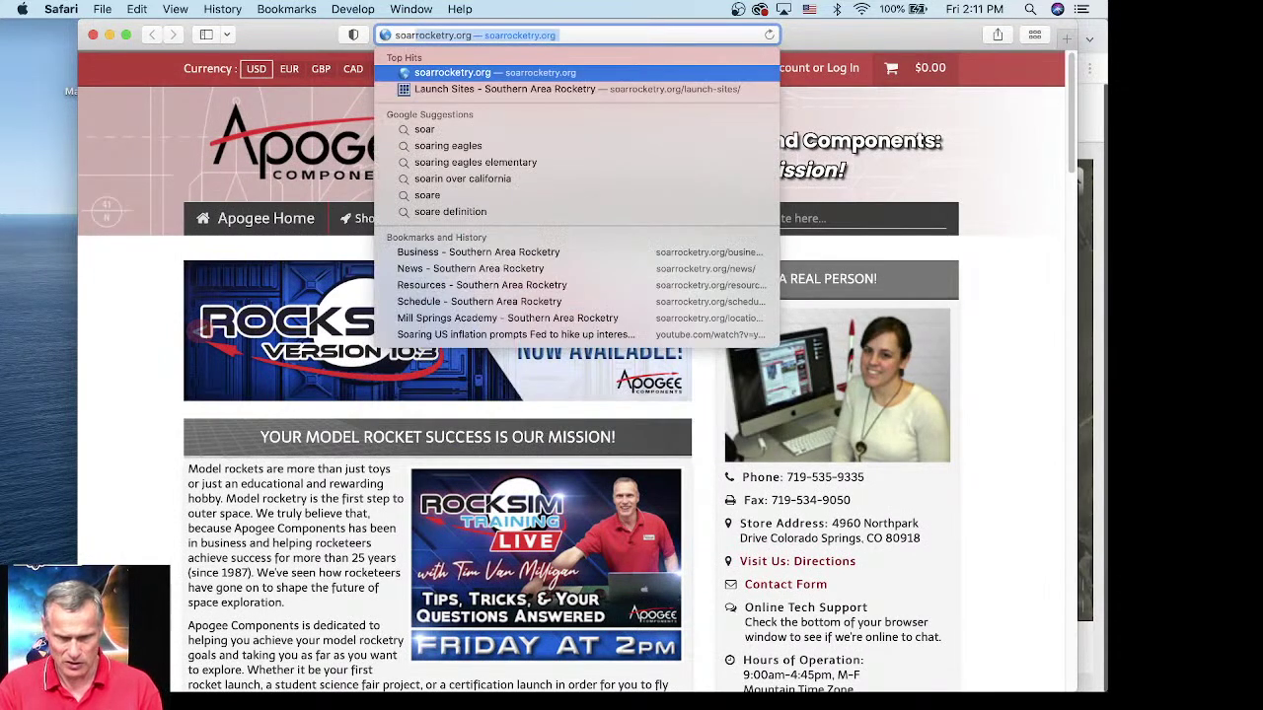
key(Return)
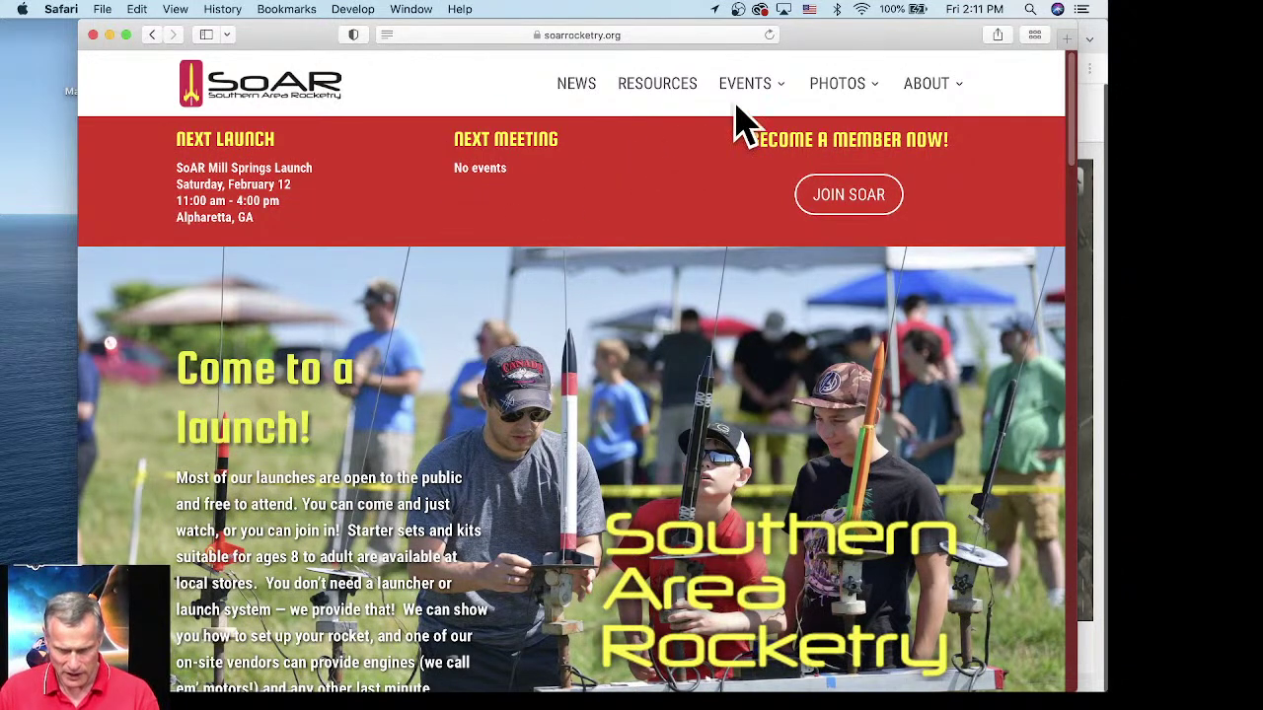
Step: Open SoAR's Launch Sites and Weather page and bring up the location details for Mill Springs Academy
mouse_move(774, 94)
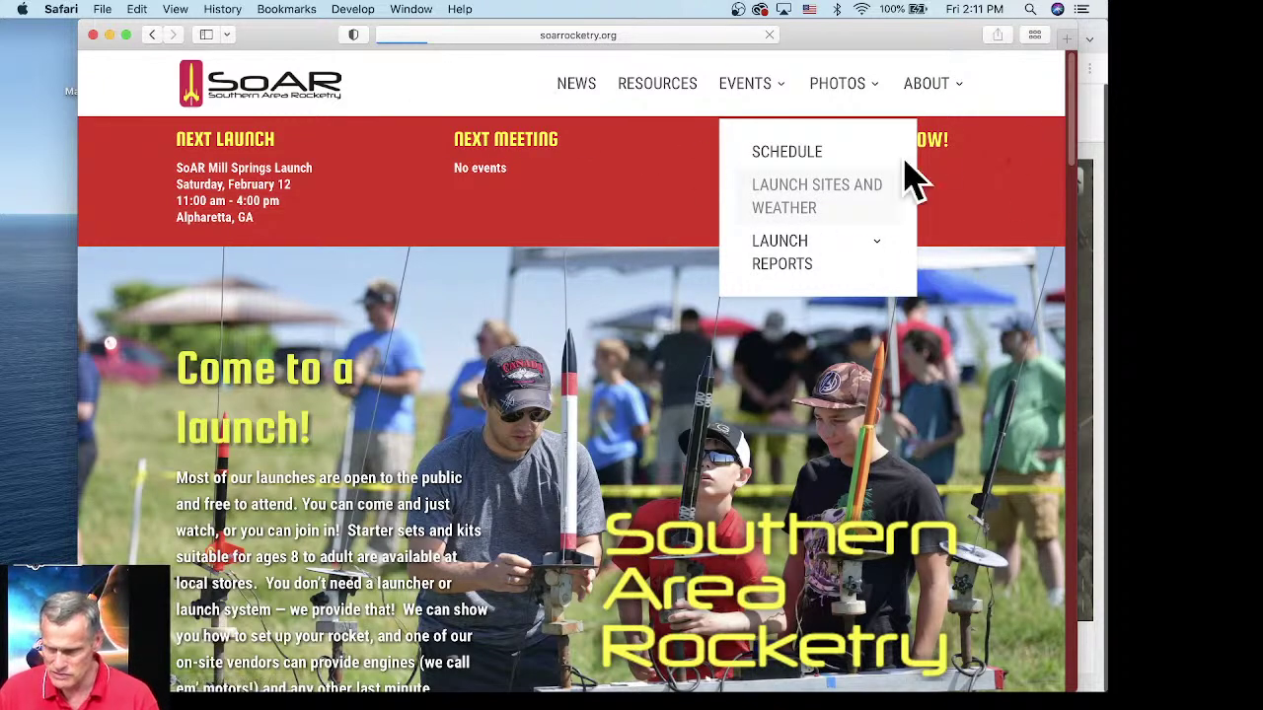
click(778, 203)
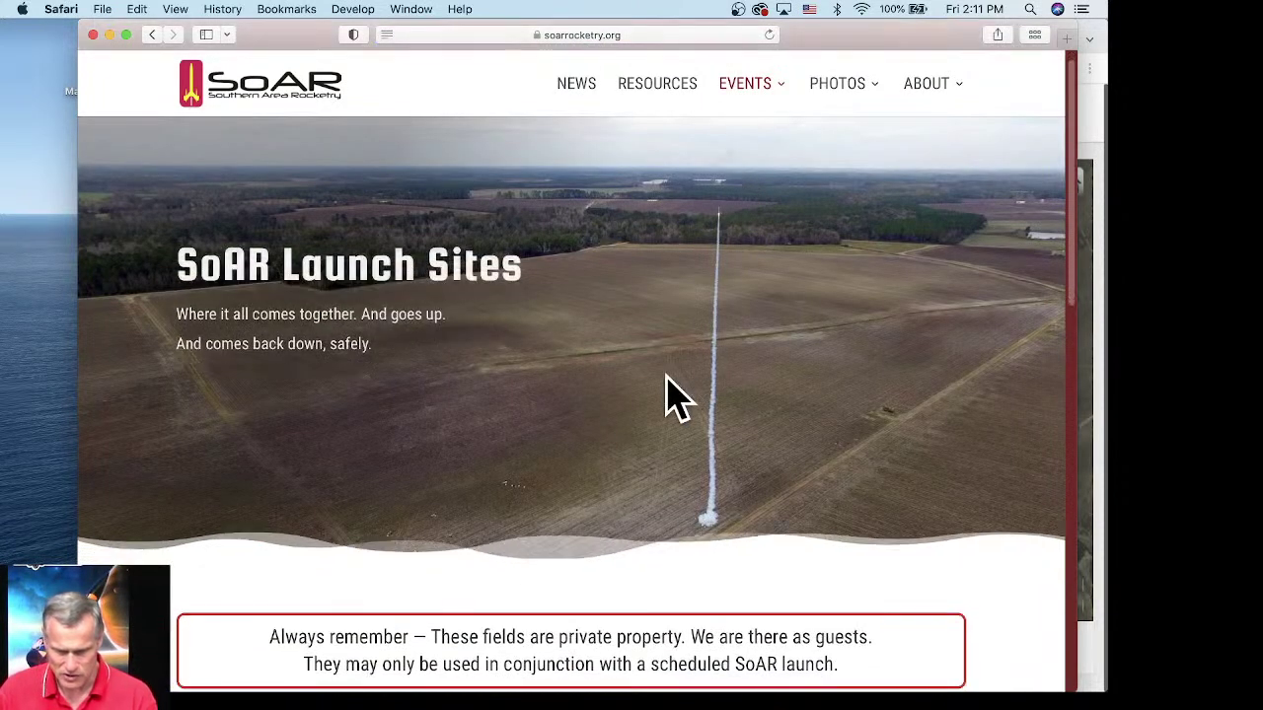
scroll(665, 395, down, 5)
scroll(646, 363, down, 5)
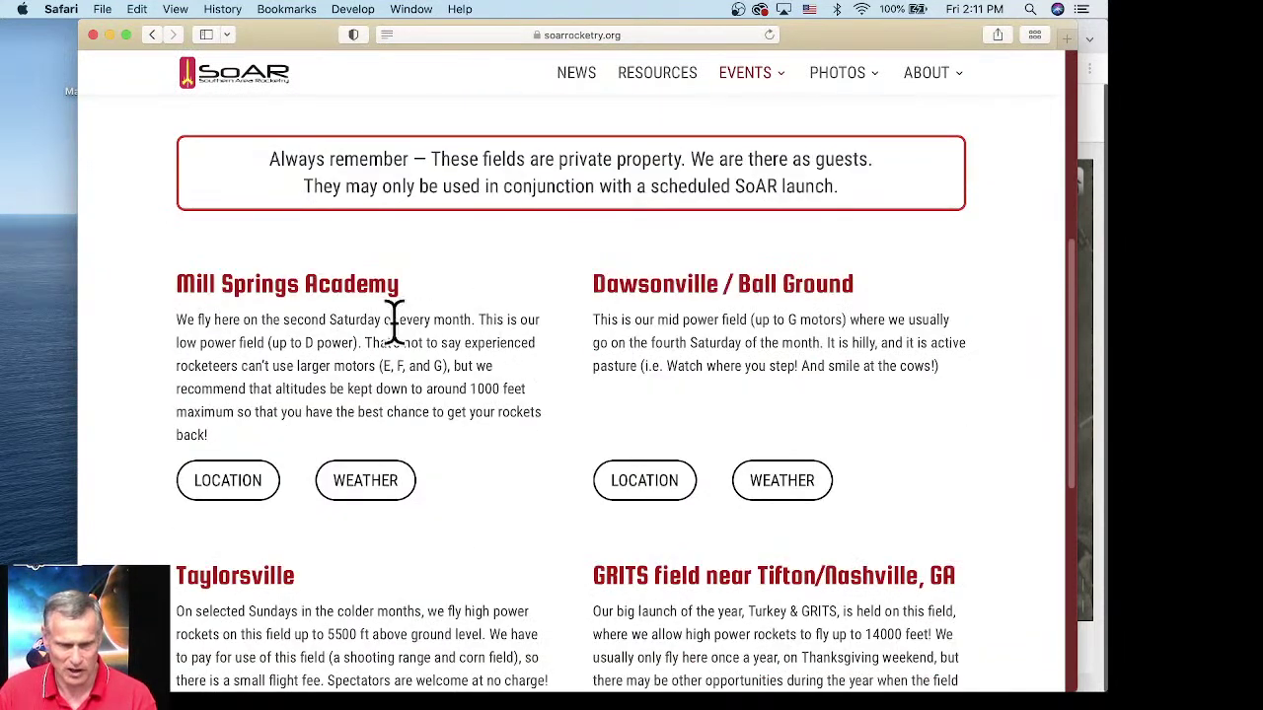
triple_click(262, 282)
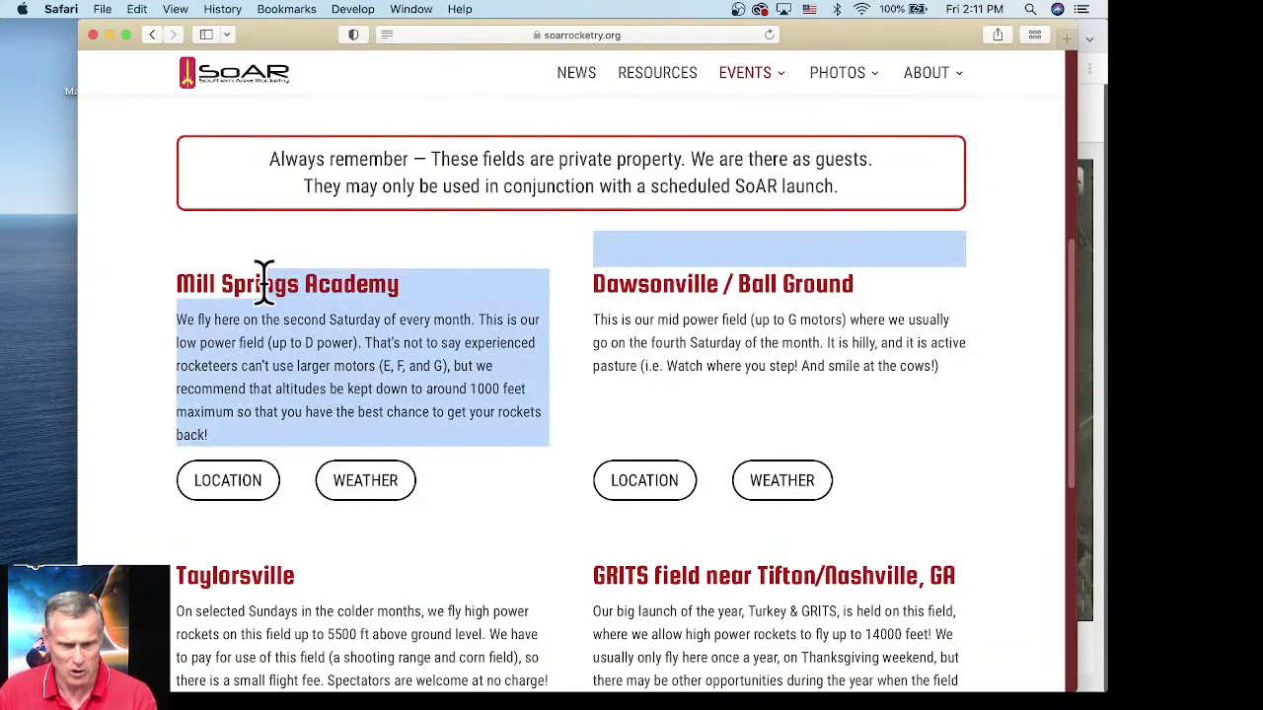
click(163, 283)
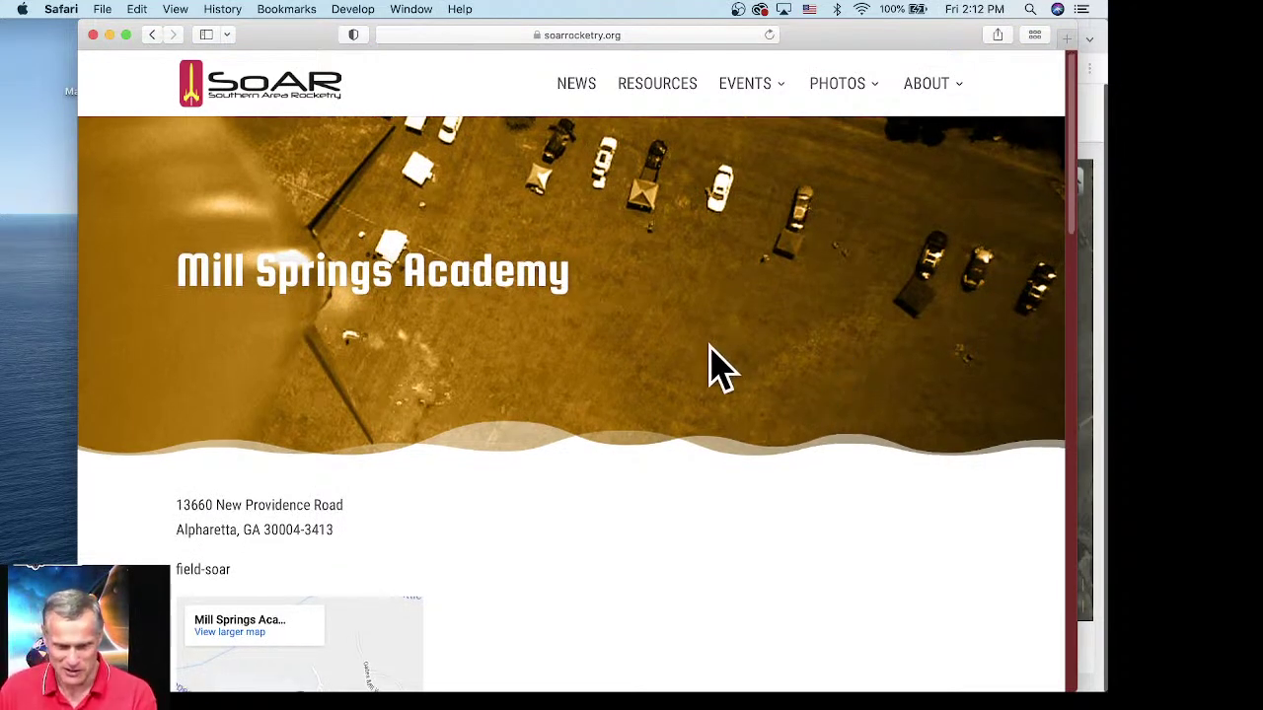
Step: Find the embedded map on the Mill Springs Academy page and open its larger version in Google Maps
scroll(711, 366, down, 2)
scroll(625, 402, down, 3)
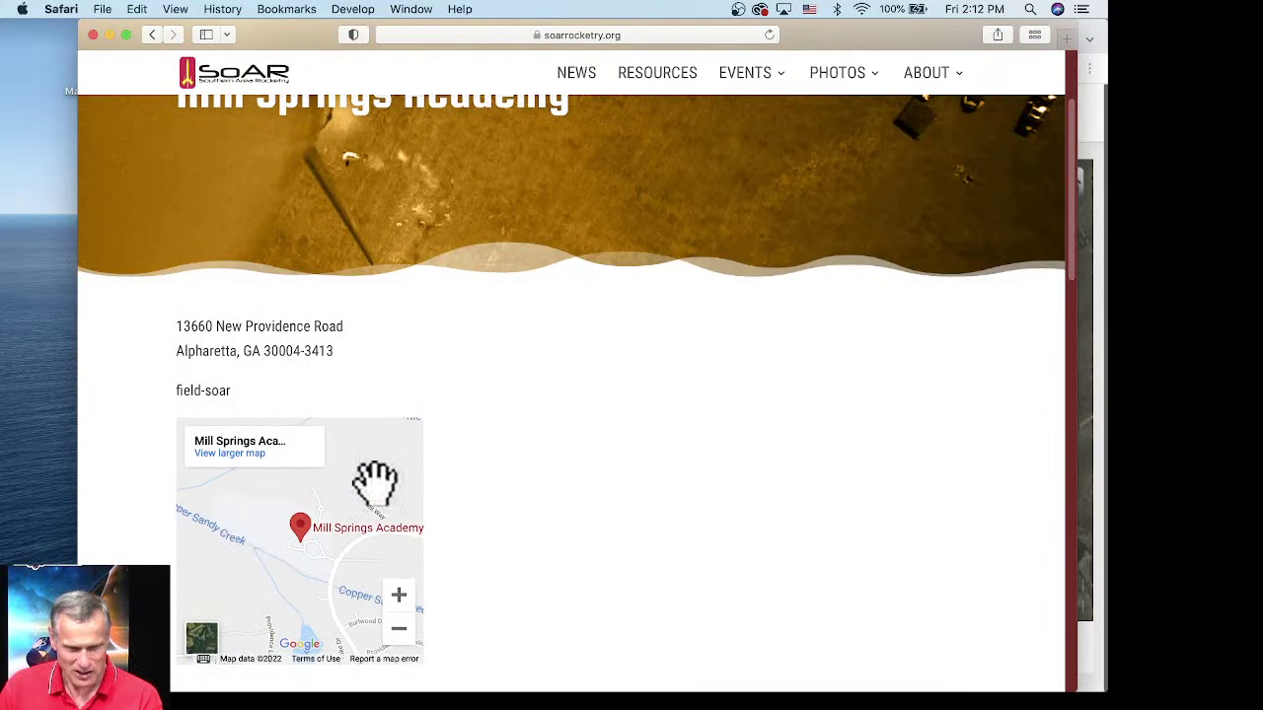
scroll(493, 444, down, 1)
scroll(493, 444, down, 3)
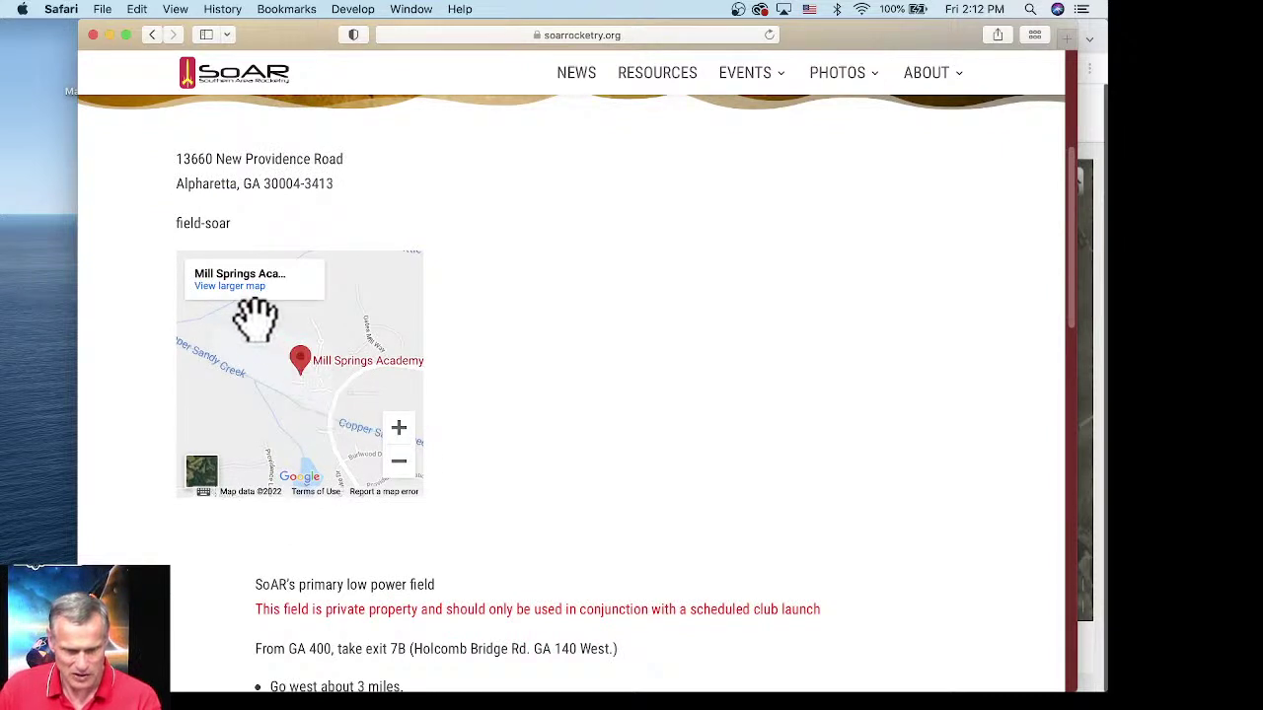
click(237, 289)
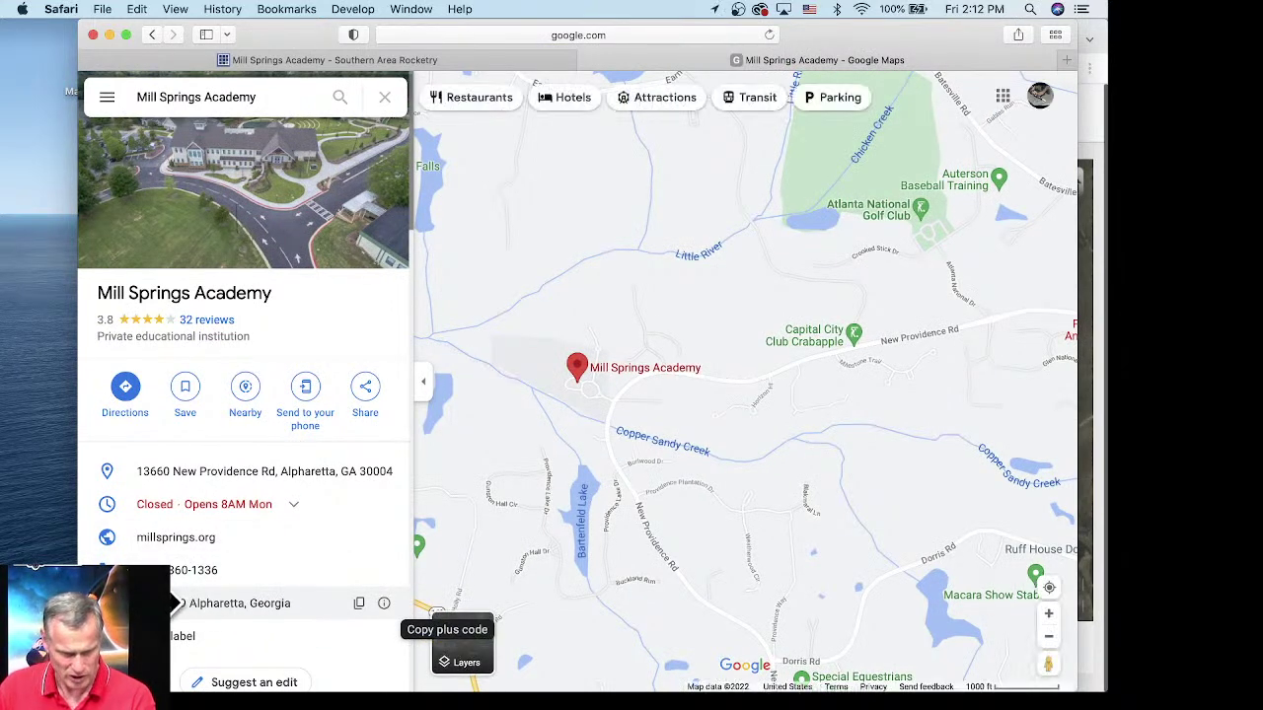
Step: Copy Mill Springs Academy's plus code and look through its place details and reviews for location coordinates
click(359, 602)
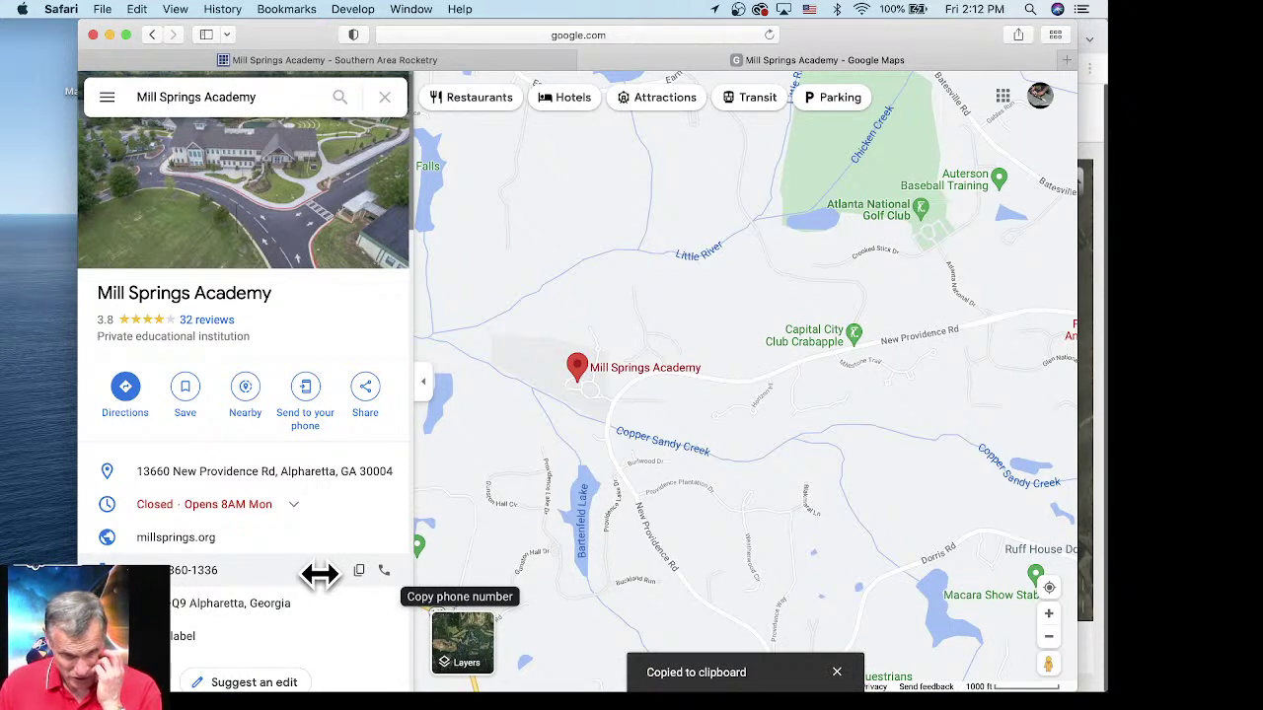
scroll(316, 493, down, 5)
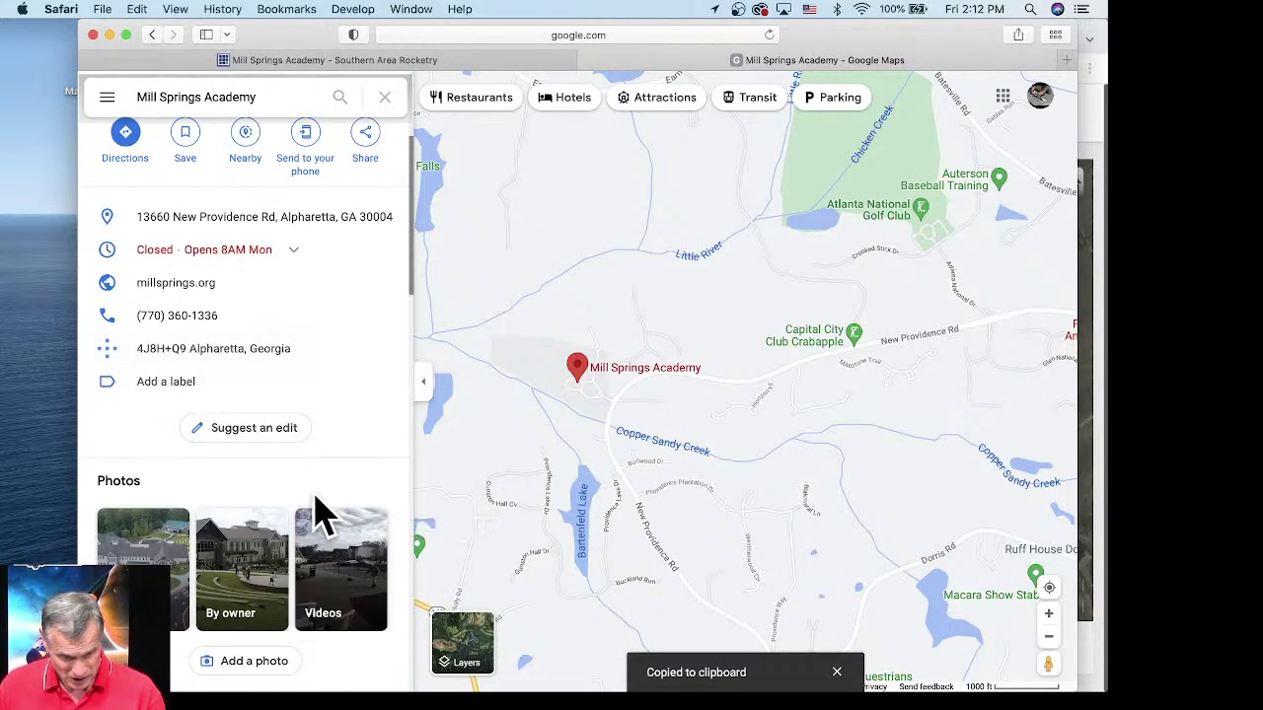
scroll(321, 501, down, 10)
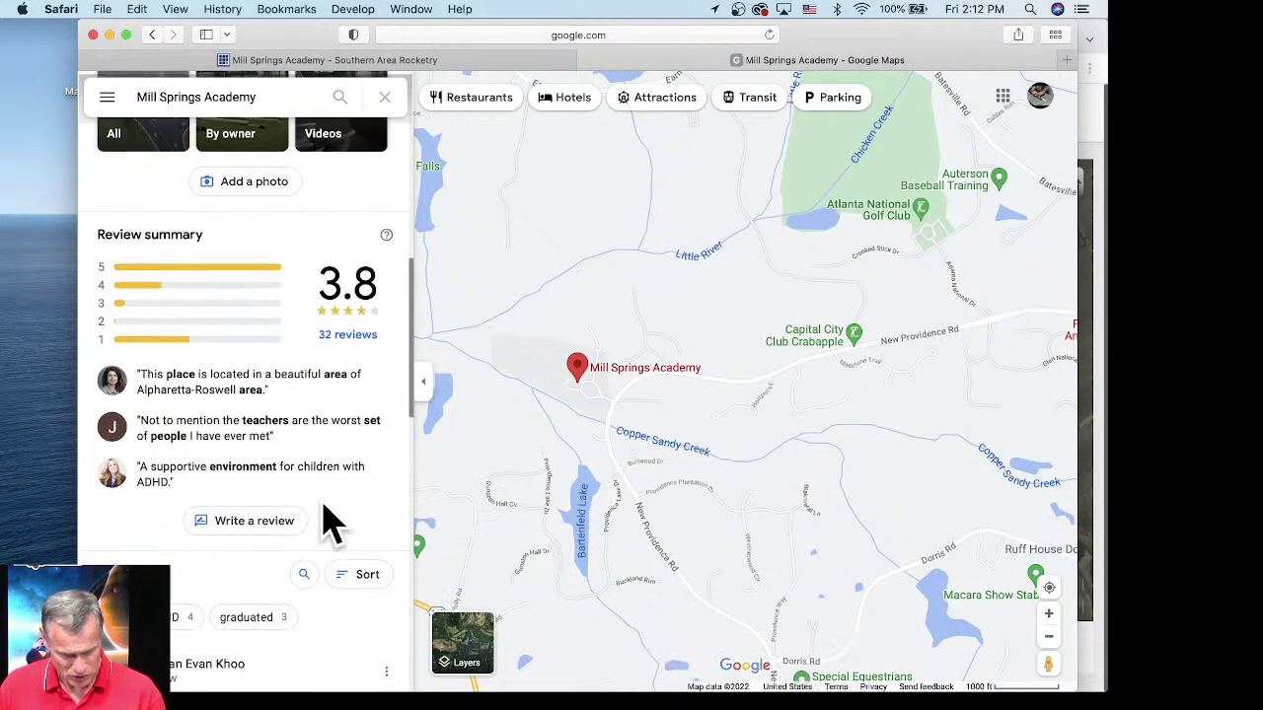
scroll(331, 523, down, 8)
scroll(331, 523, up, 2)
scroll(330, 522, up, 15)
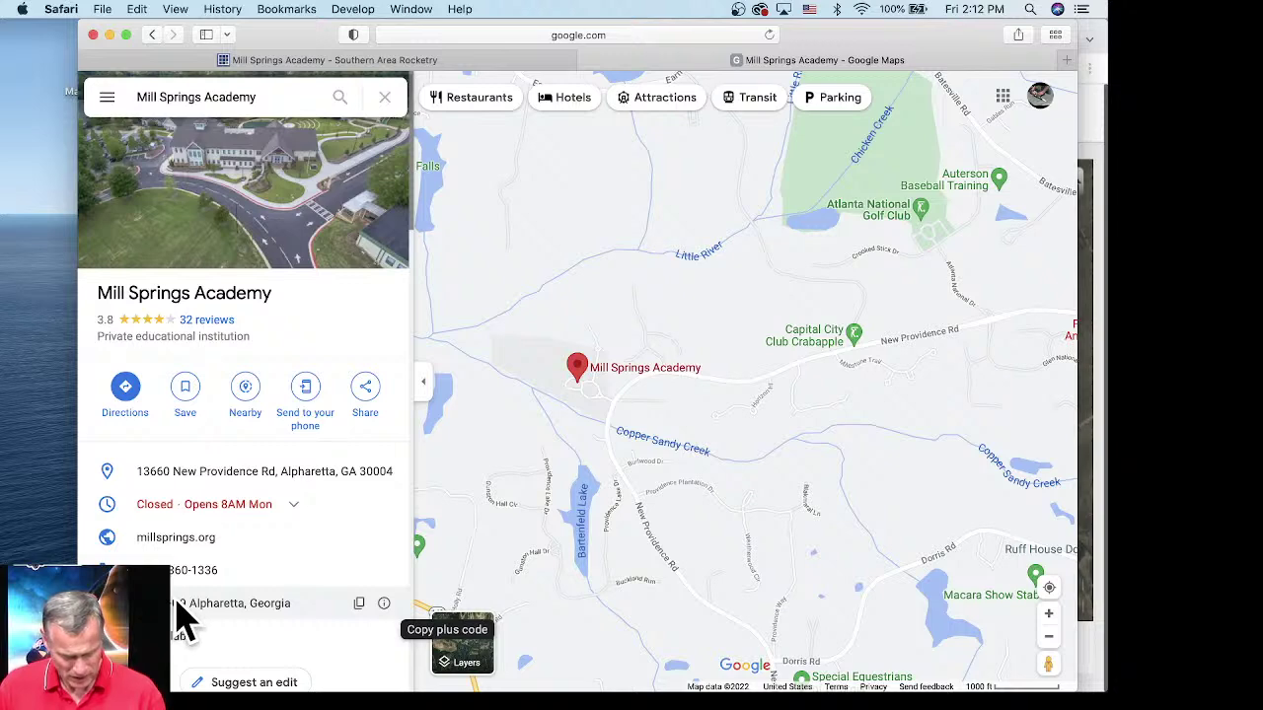
Step: Get the ZIP code from Mill Springs Academy's sharing details, then search Launch Visualizer's map for 30004 and choose Milton, Georgia
click(366, 395)
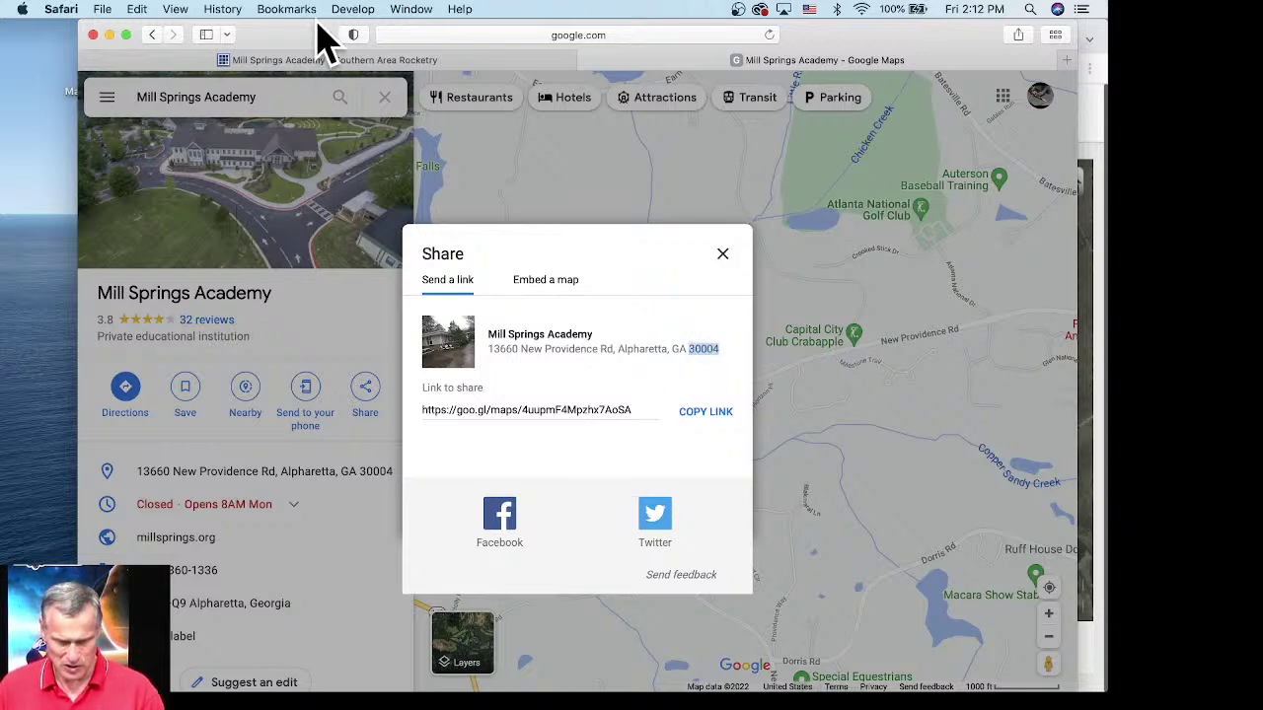
drag(319, 48, 267, 142)
click(545, 39)
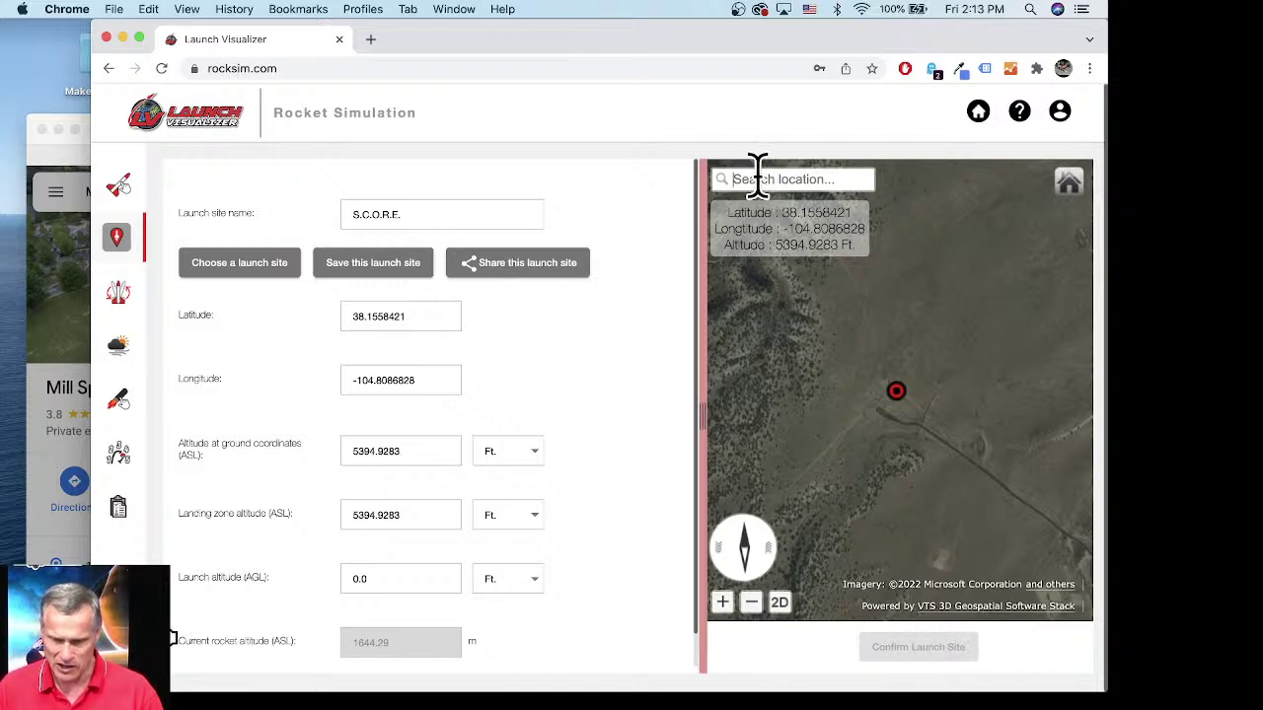
text(30004)
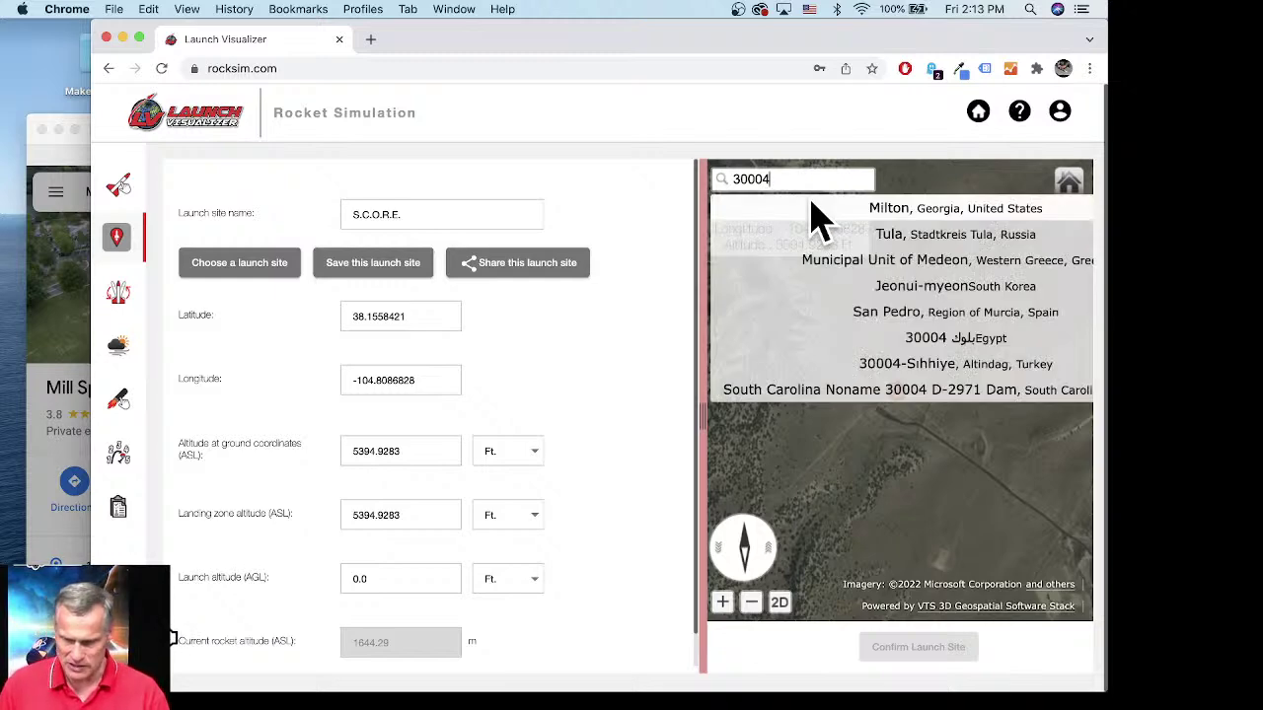
click(897, 209)
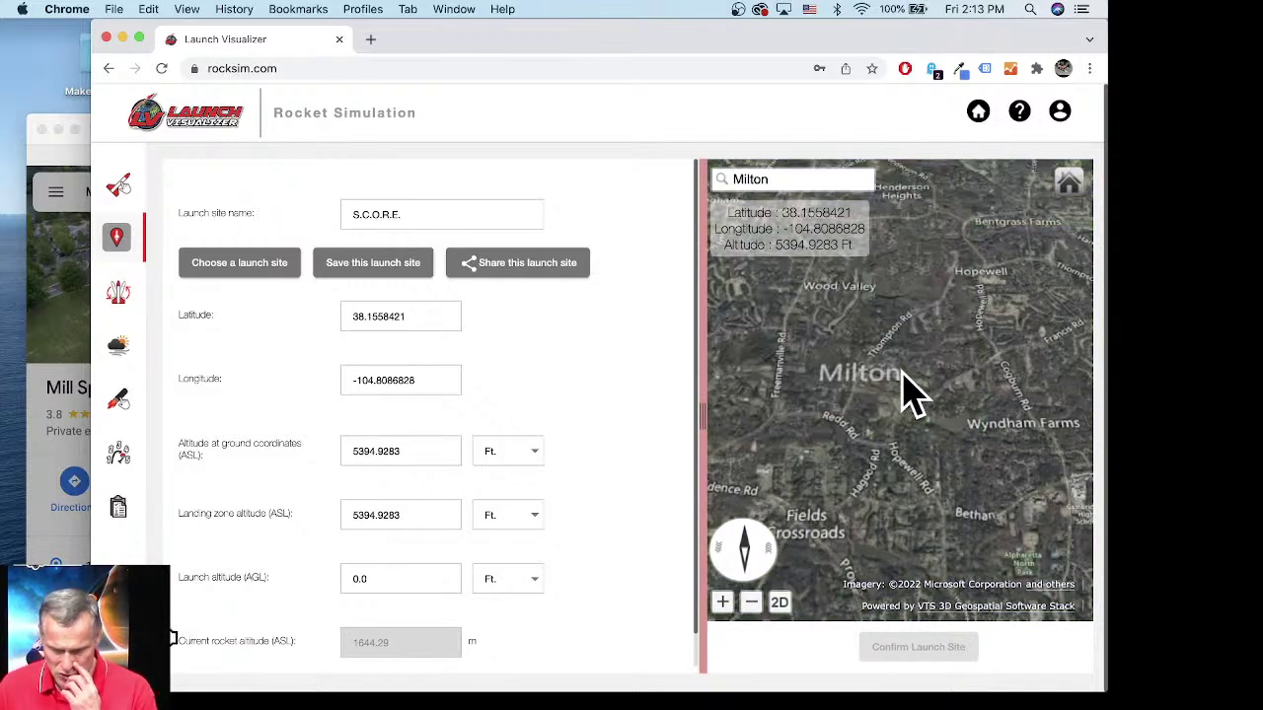
Step: Examine the satellite map around Milton and Alpharetta for the launch field
scroll(889, 375, down, 3)
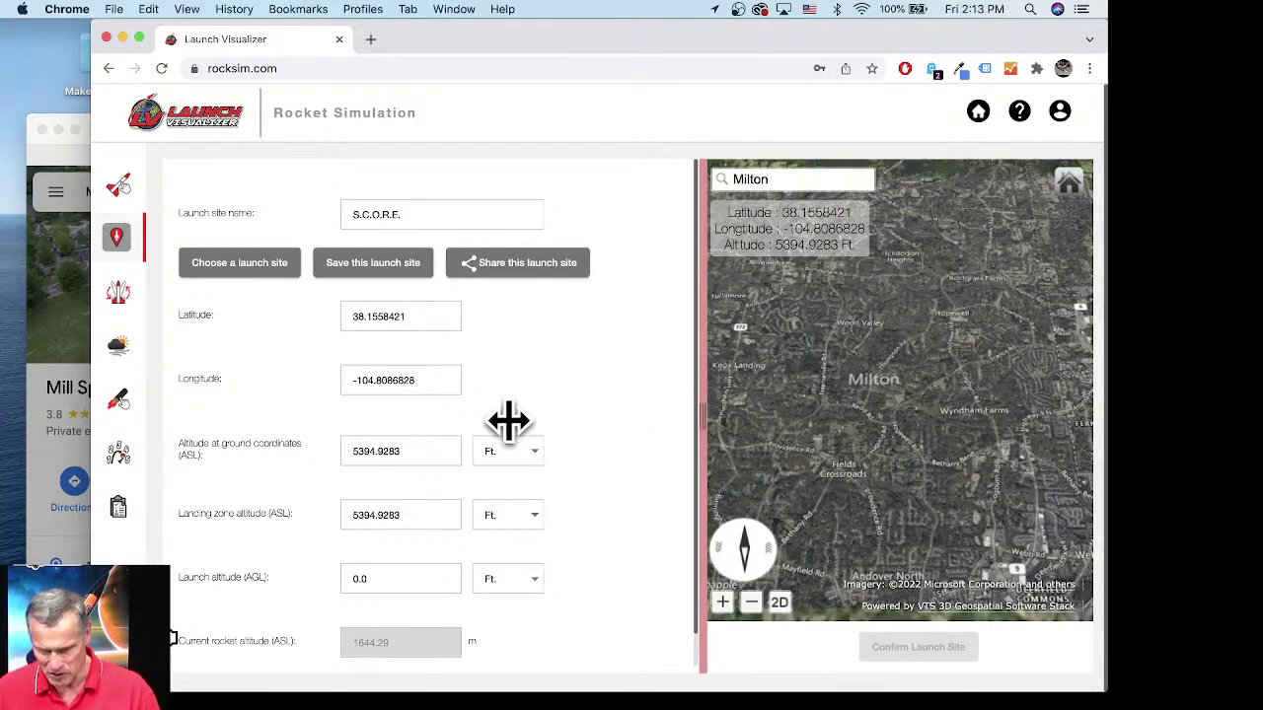
scroll(964, 417, down, 3)
scroll(881, 421, up, 5)
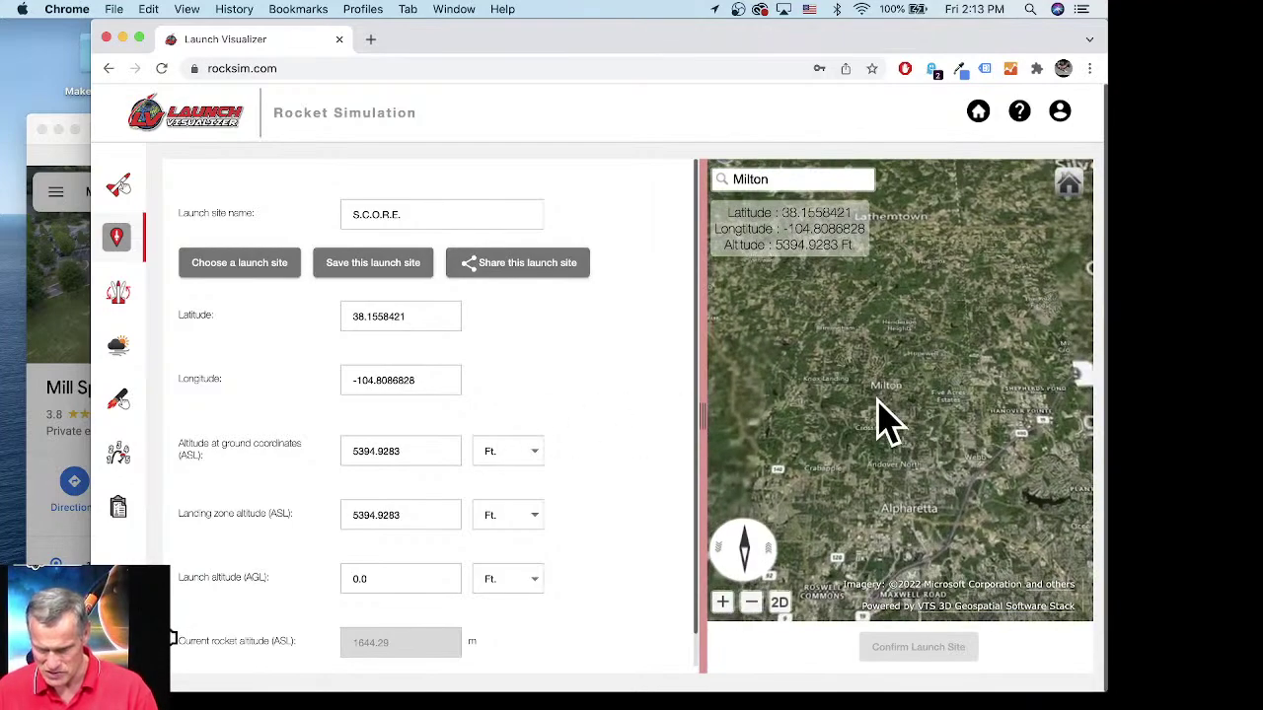
drag(881, 396, 872, 472)
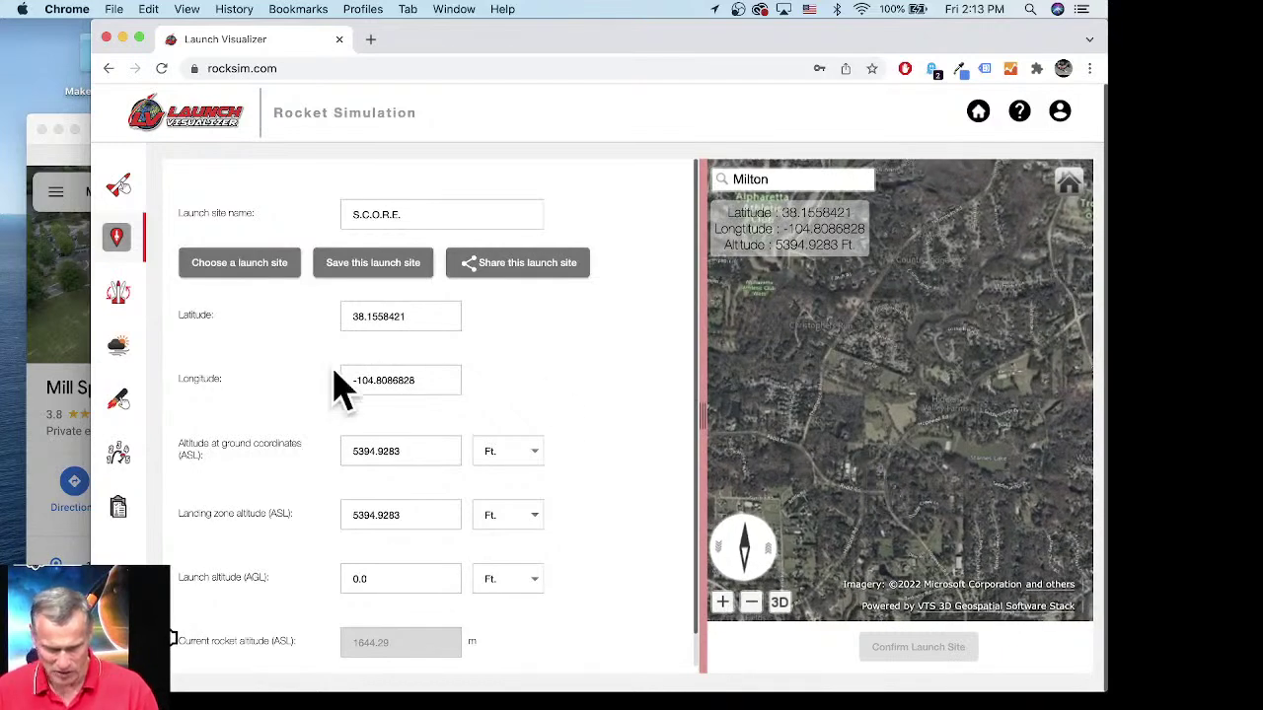
Step: Return to Google Maps in Safari, close the sharing details and copy Mill Springs Academy's plus code
click(84, 300)
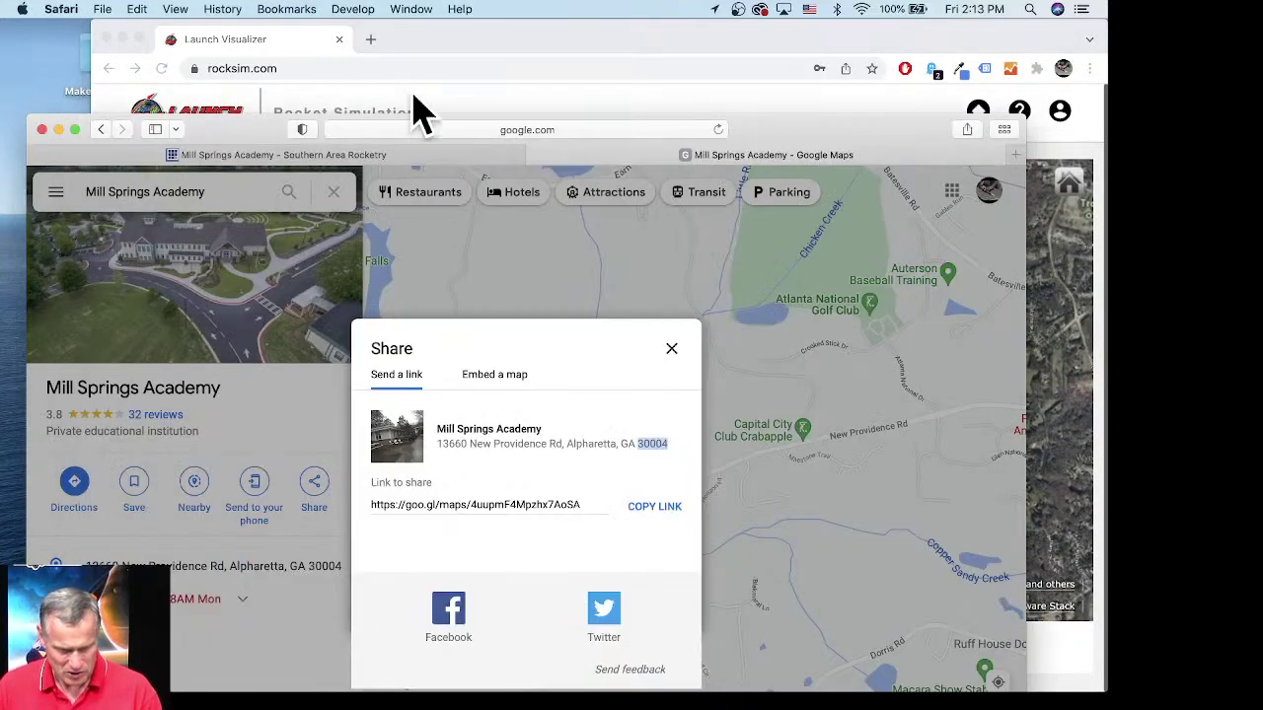
double_click(762, 138)
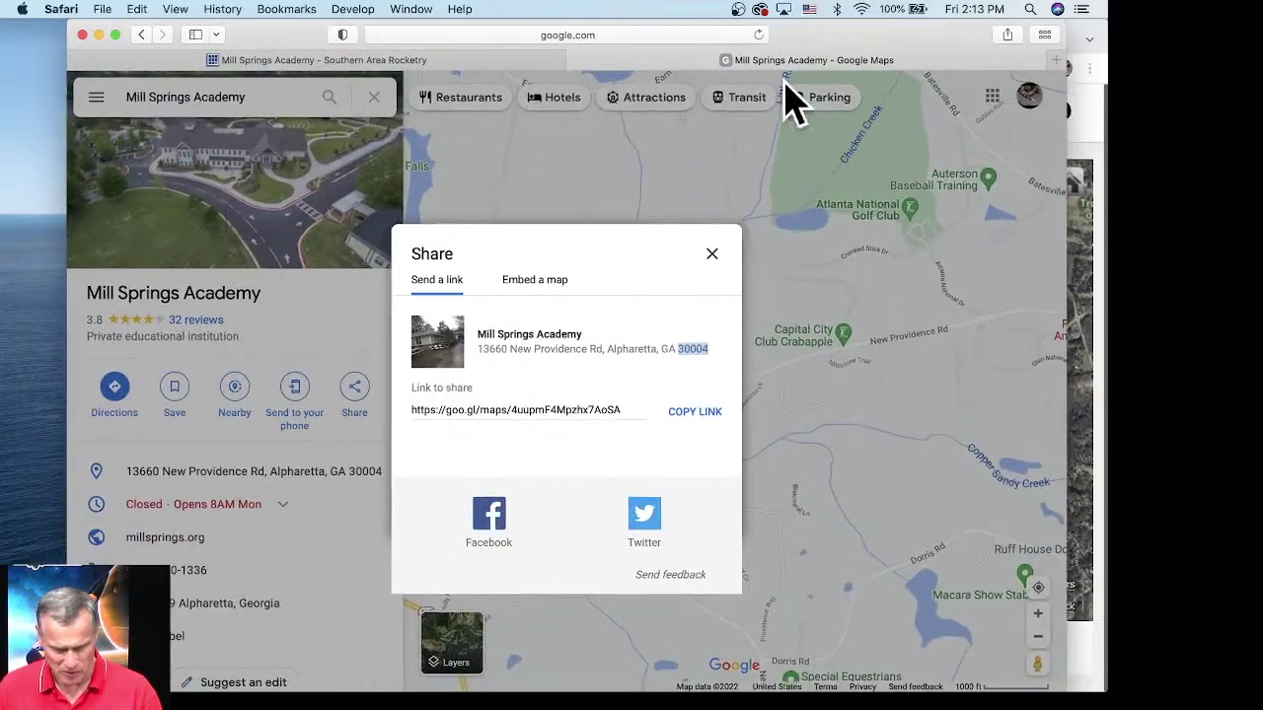
click(715, 257)
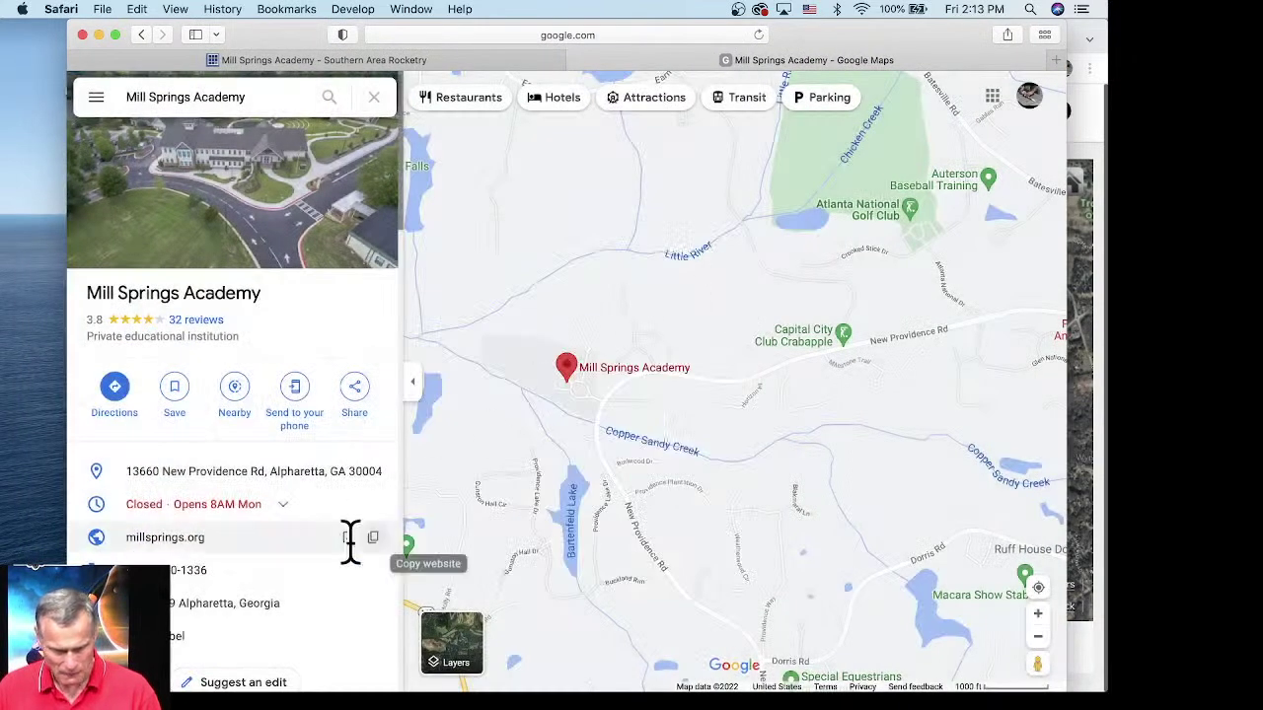
scroll(242, 607, down, 1)
click(349, 600)
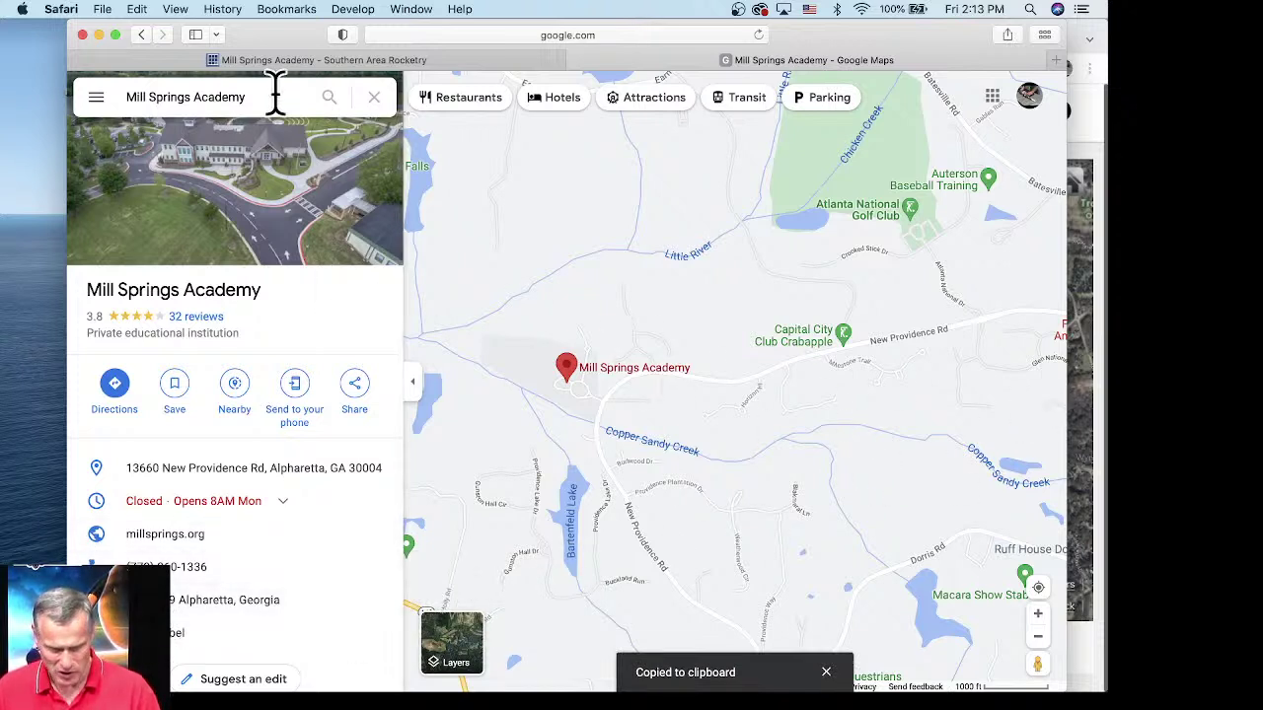
drag(269, 96, 155, 97)
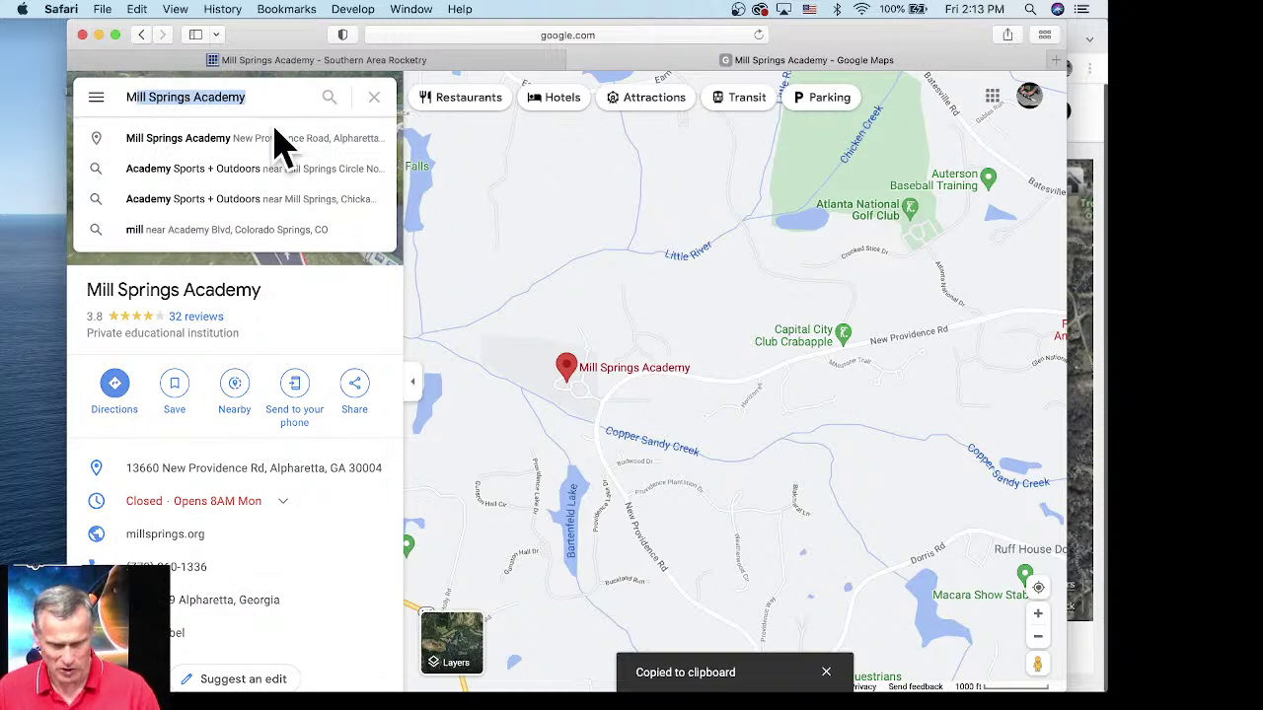
Step: Switch to Launch Visualizer and search its map for the copied plus code in Alpharetta, Georgia
click(1083, 321)
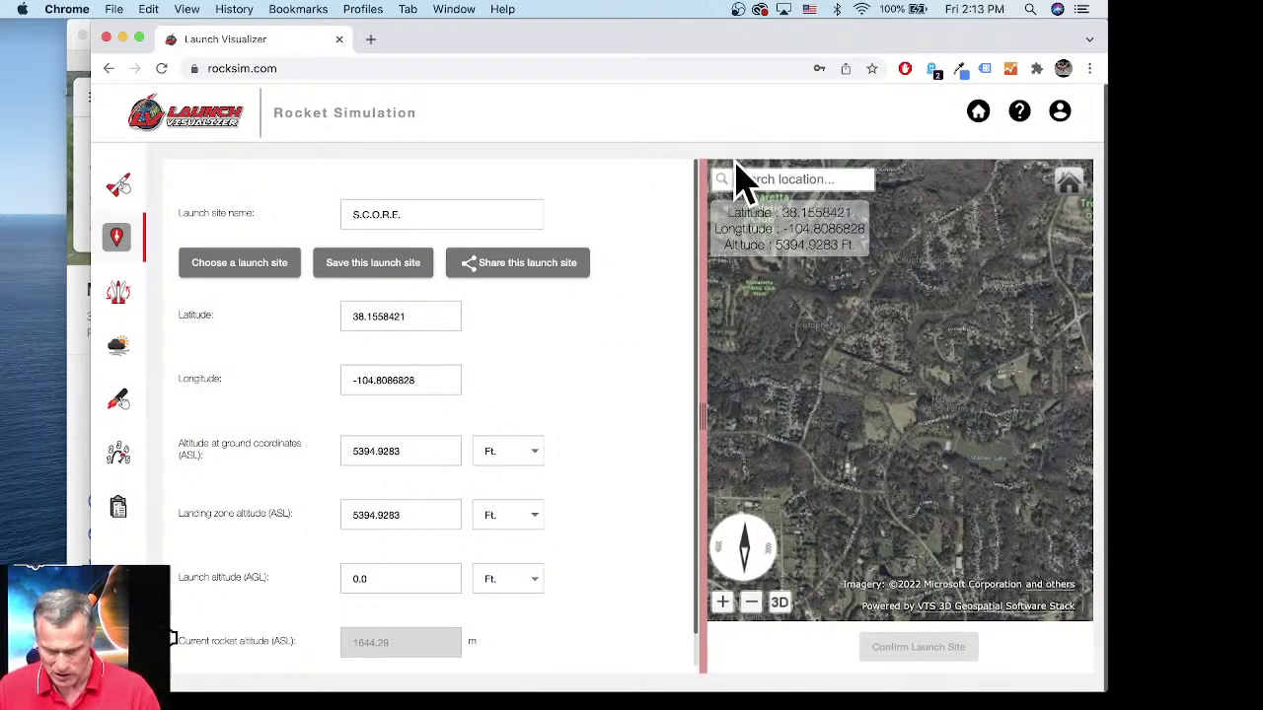
key(super+v)
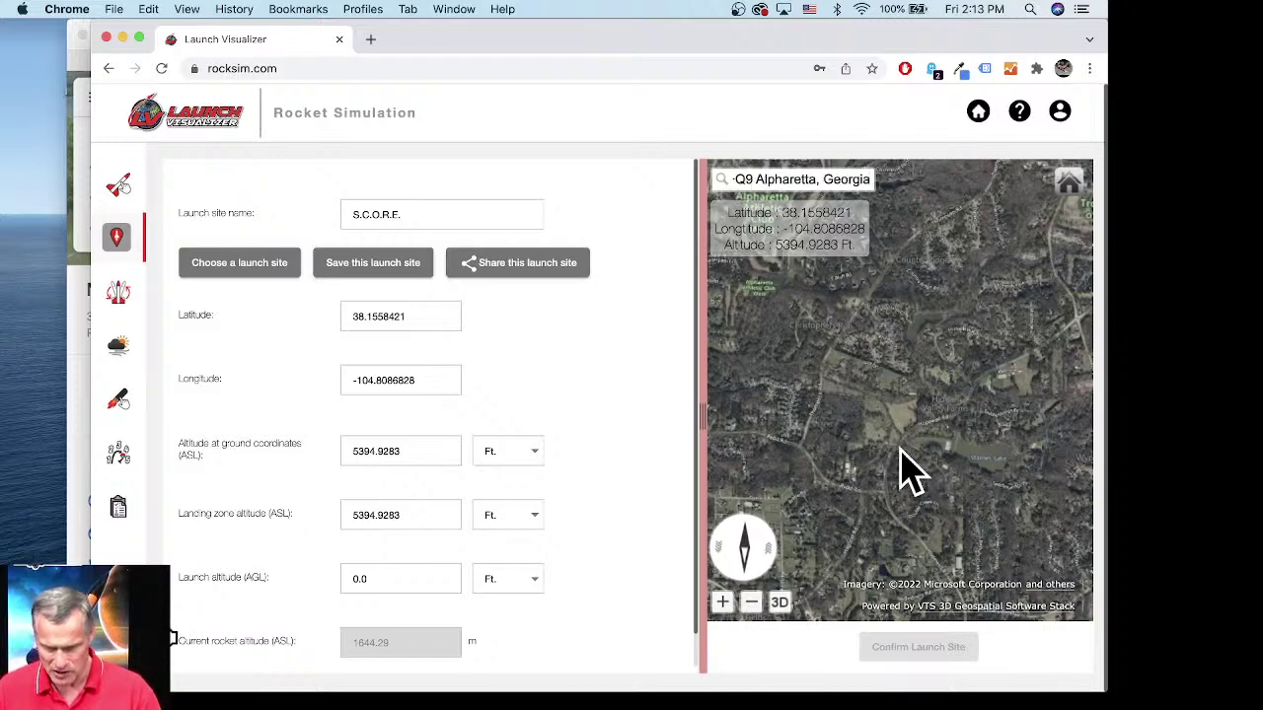
key(Return)
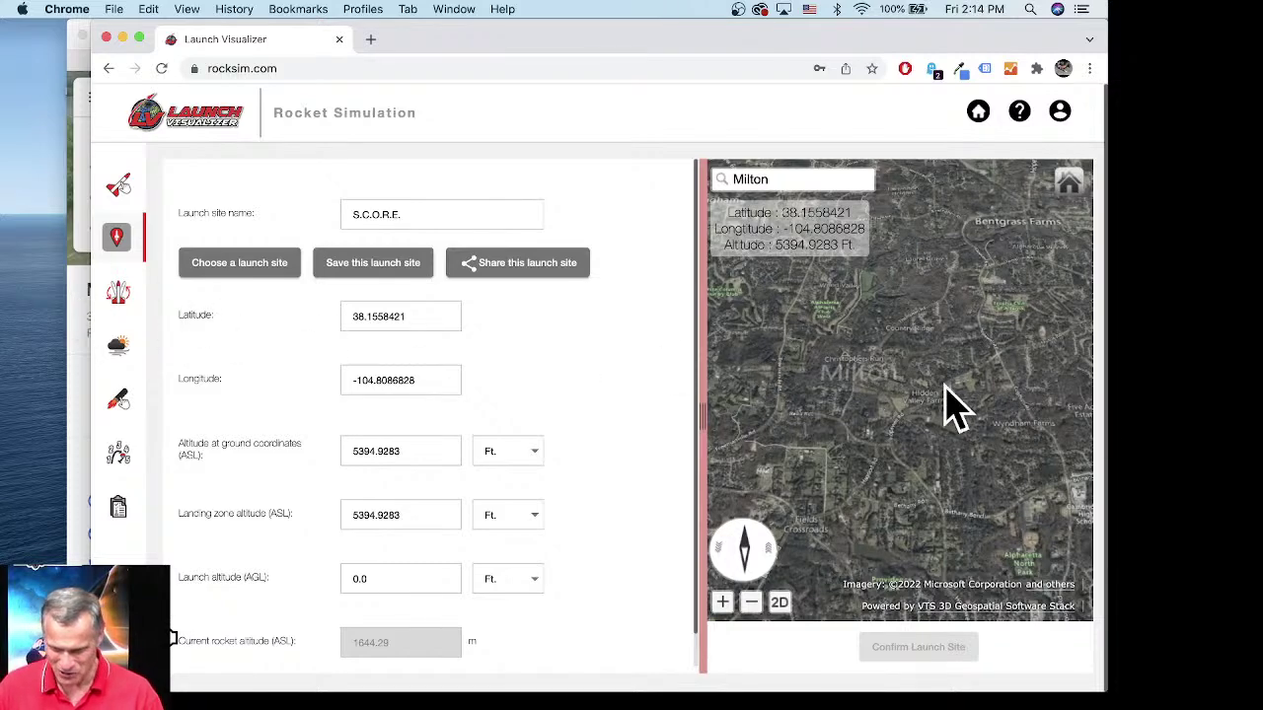
Step: Inspect the fields and roads around Hidden Valley Farms, Thompson Rd and Redd Rd for the launch site
scroll(907, 434, up, 3)
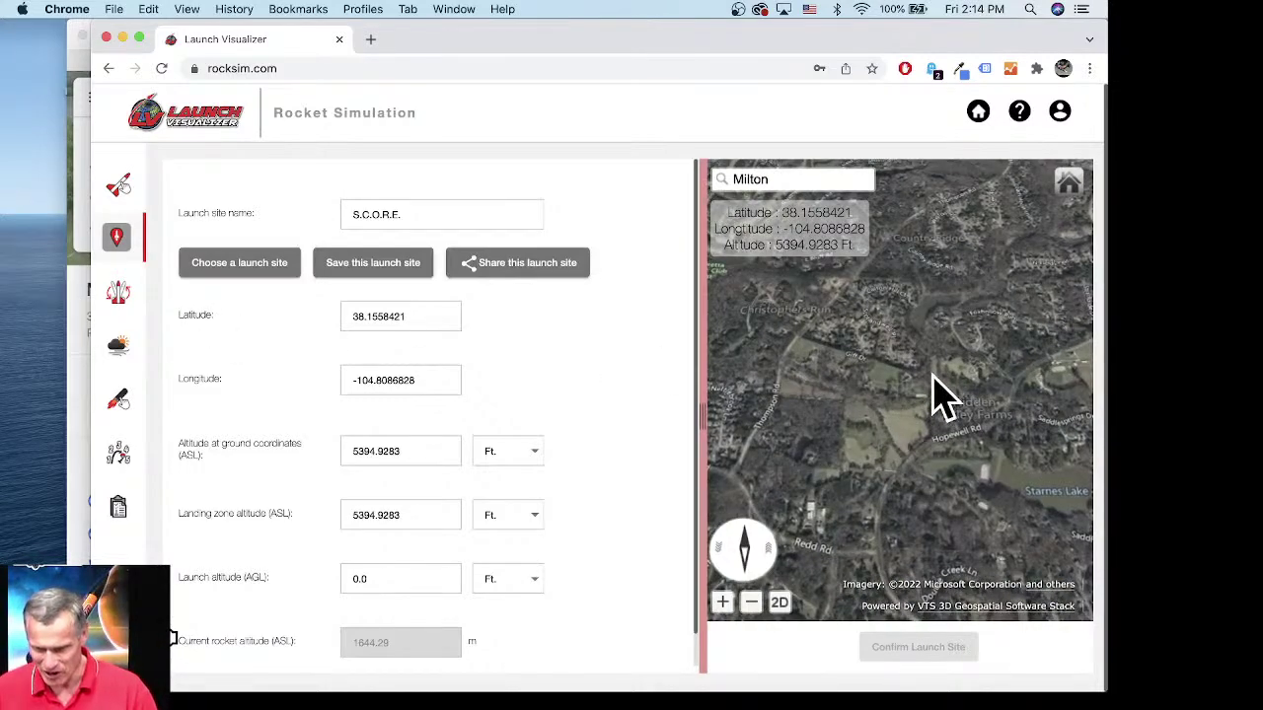
scroll(937, 424, up, 2)
drag(923, 434, 936, 460)
scroll(932, 461, up, 5)
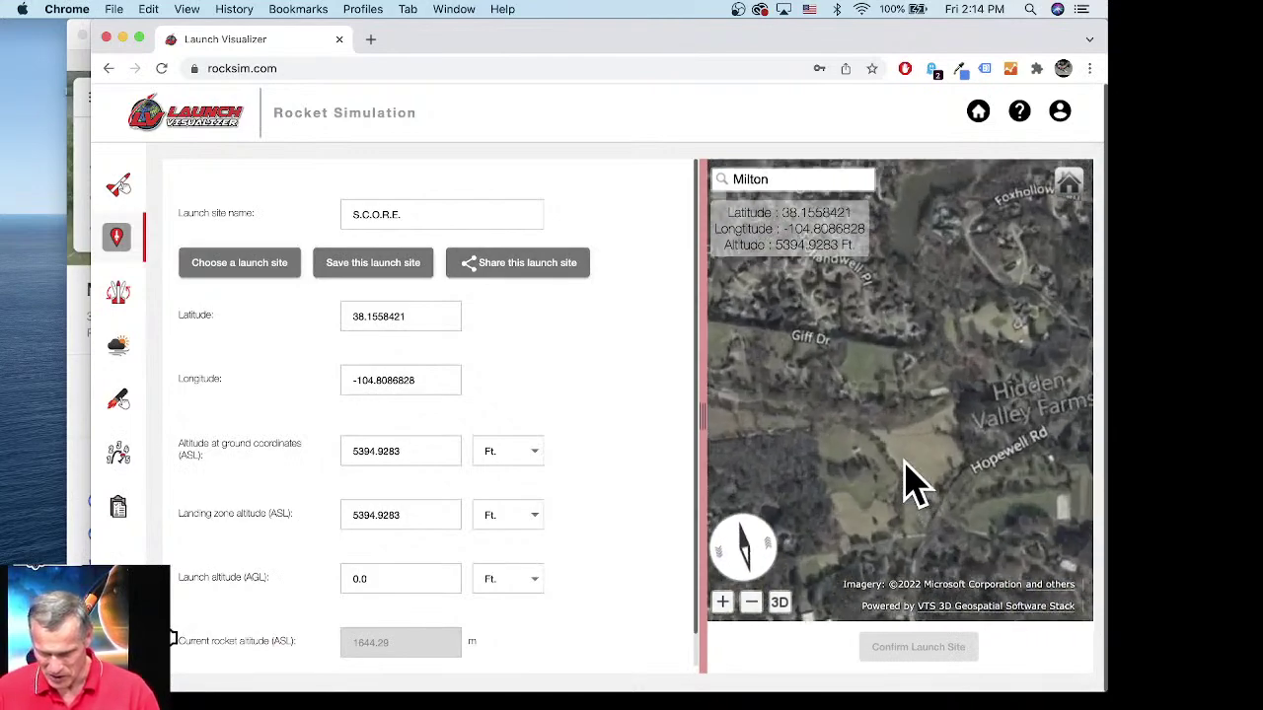
scroll(958, 457, down, 5)
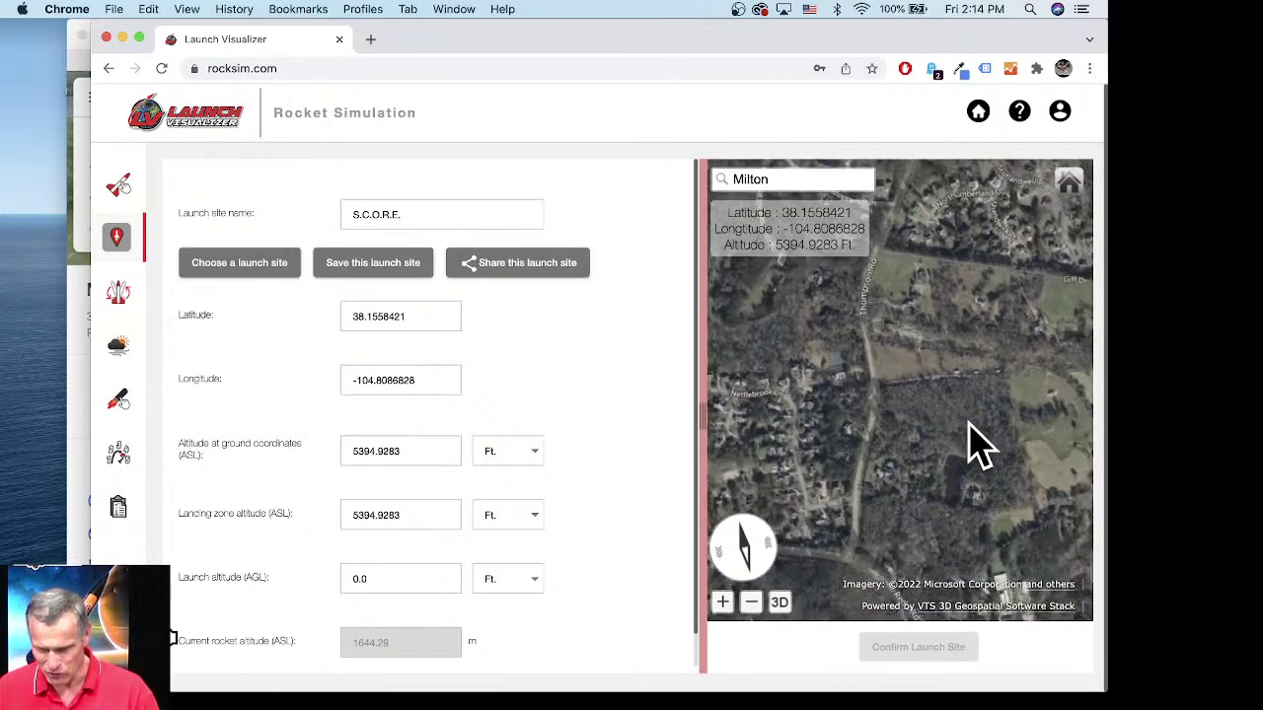
scroll(980, 443, down, 3)
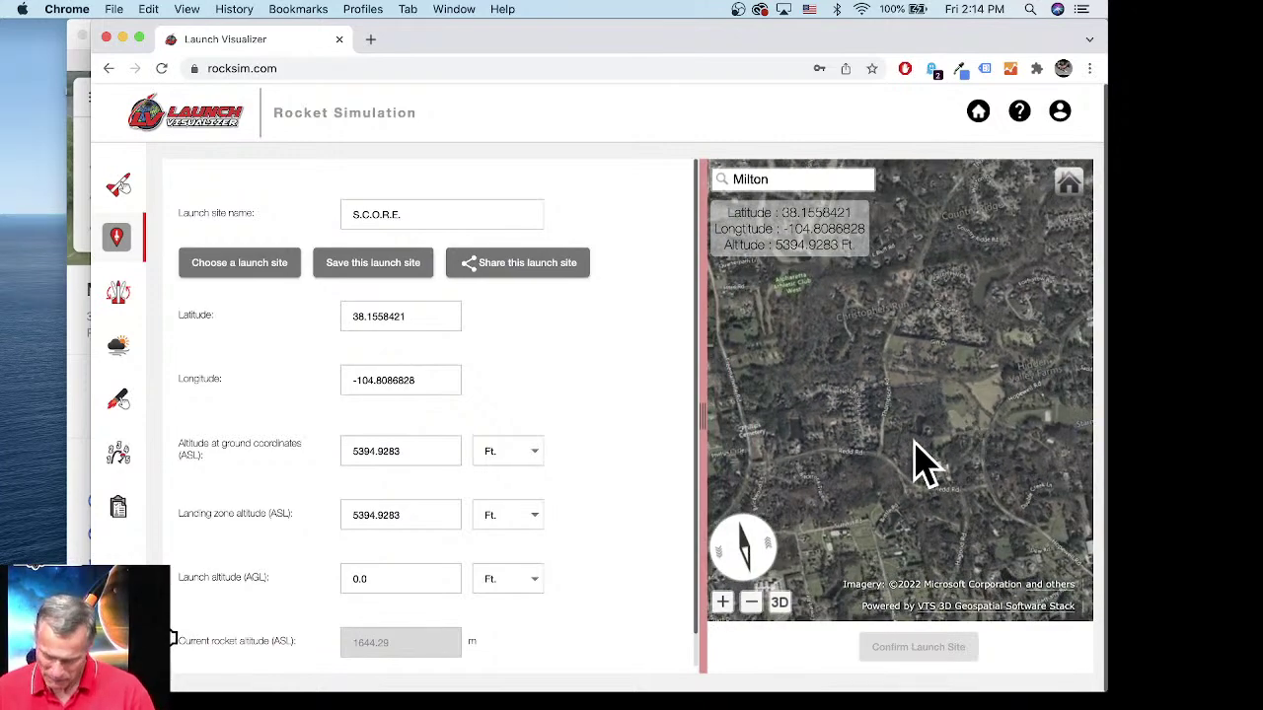
scroll(851, 485, up, 3)
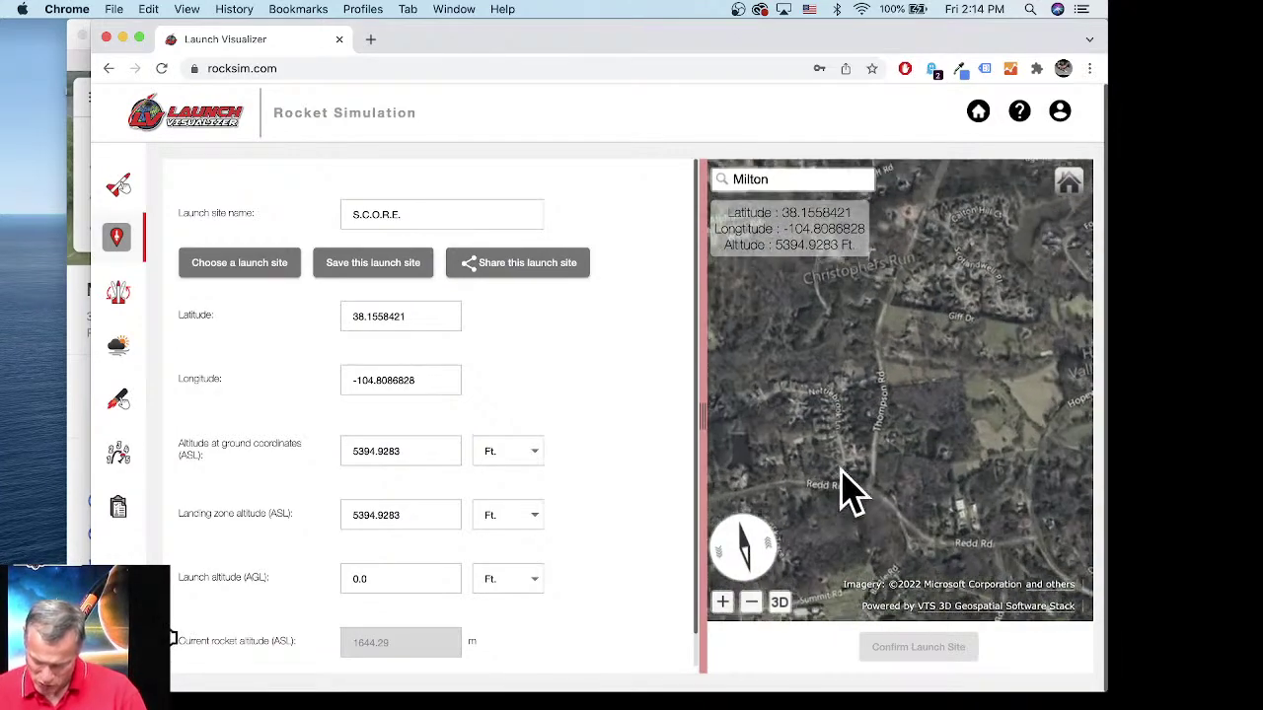
drag(823, 500, 935, 454)
Step: Show a wider area around Mill Springs Academy in Google Maps and place its window beside Launch Visualizer's map
click(79, 312)
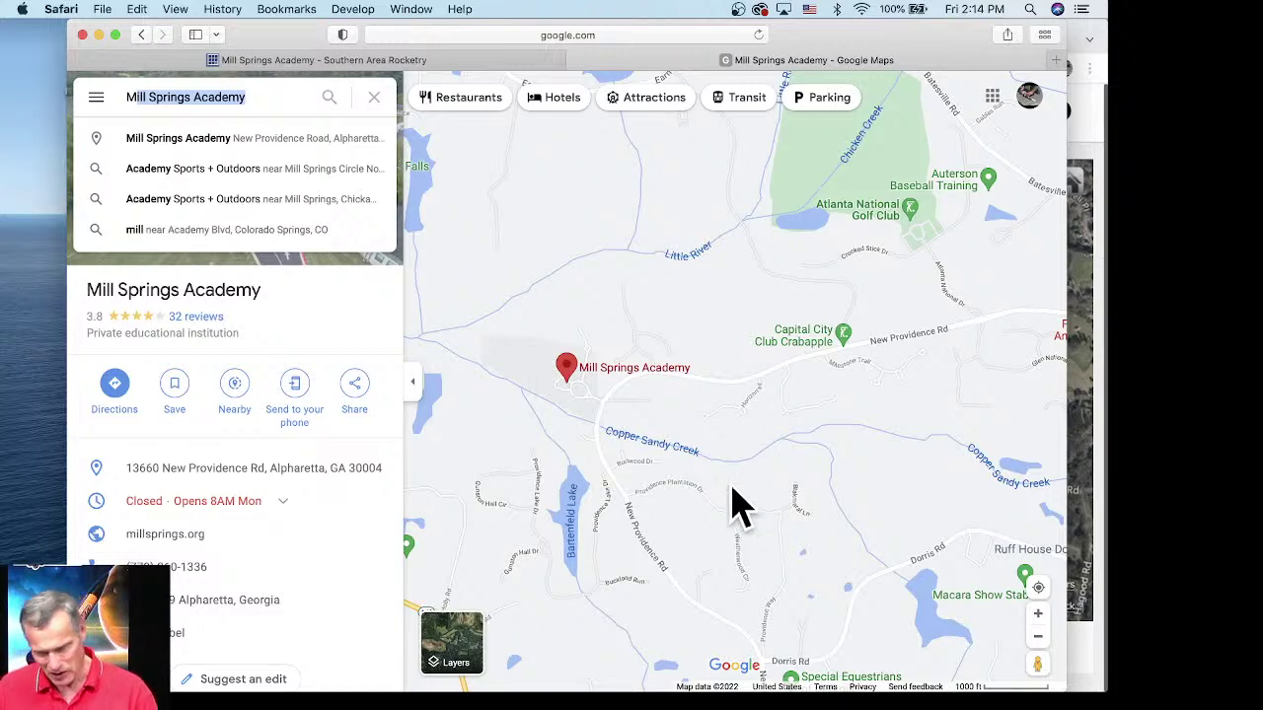
scroll(732, 449, down, 1)
scroll(732, 452, down, 2)
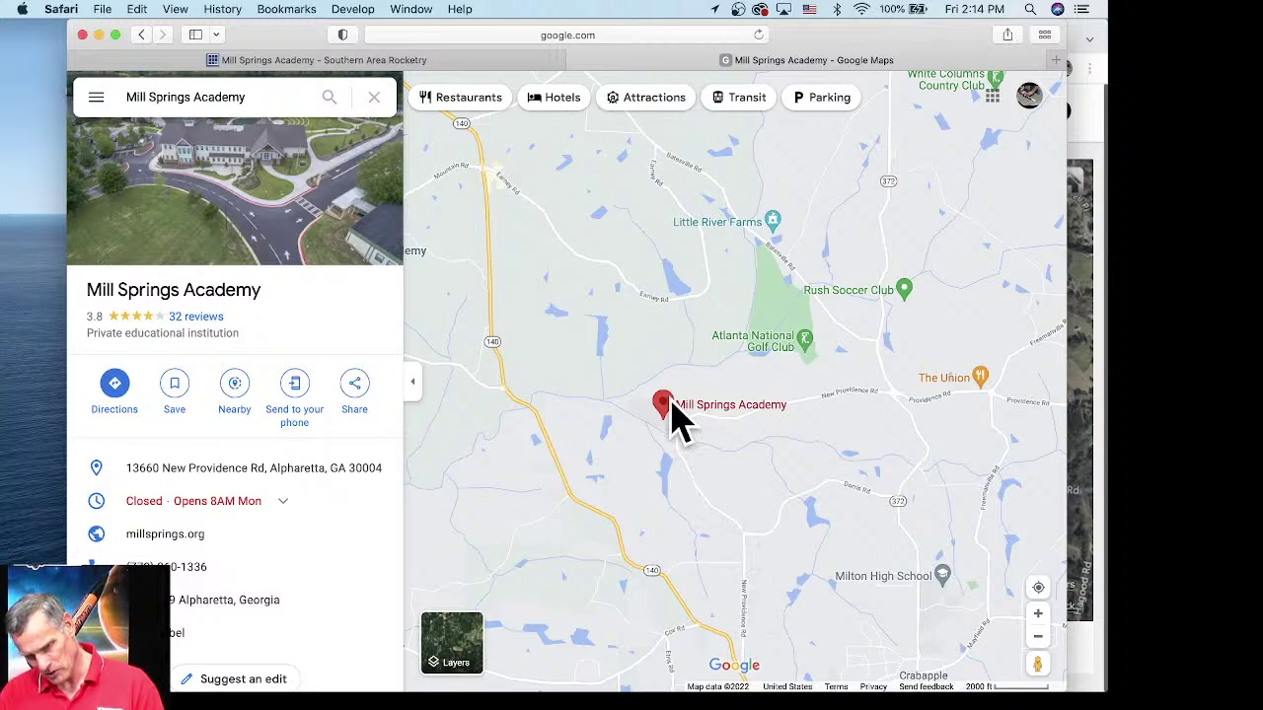
drag(833, 41, 418, 22)
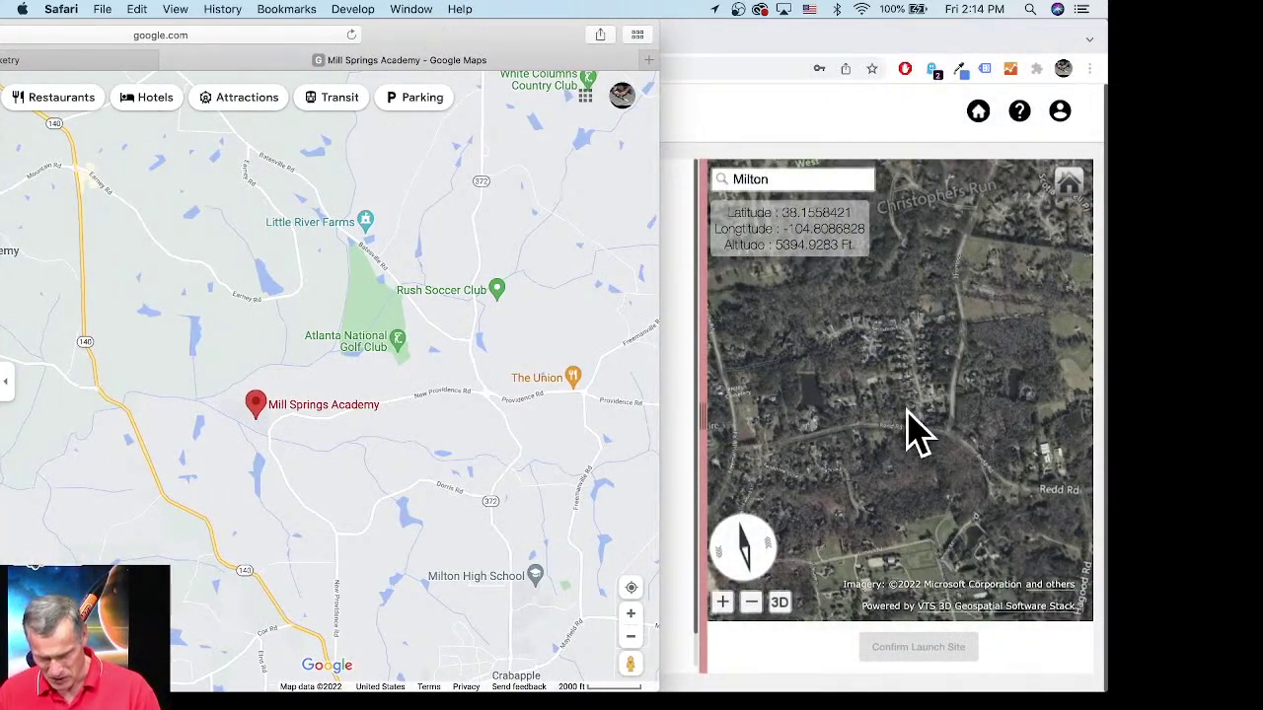
Step: Place a launch site marker west of Milton on Launch Visualizer's map, near Creek Hollow South
scroll(910, 412, down, 5)
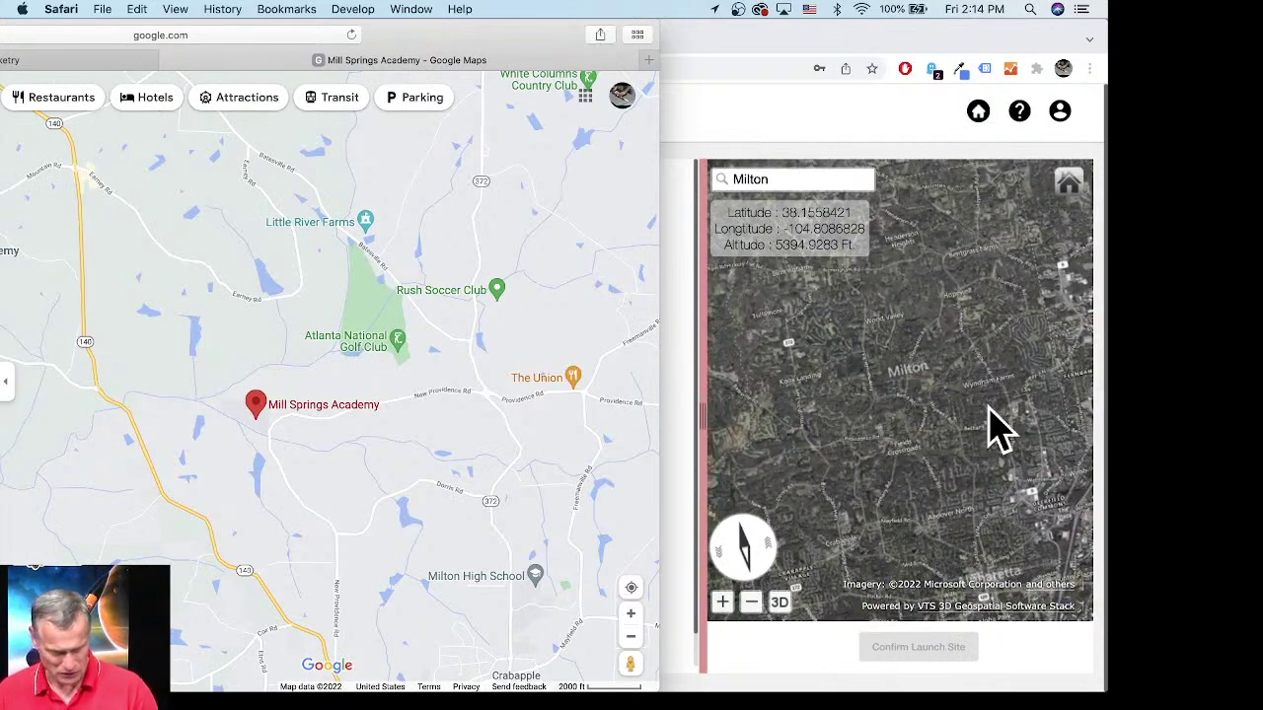
click(765, 436)
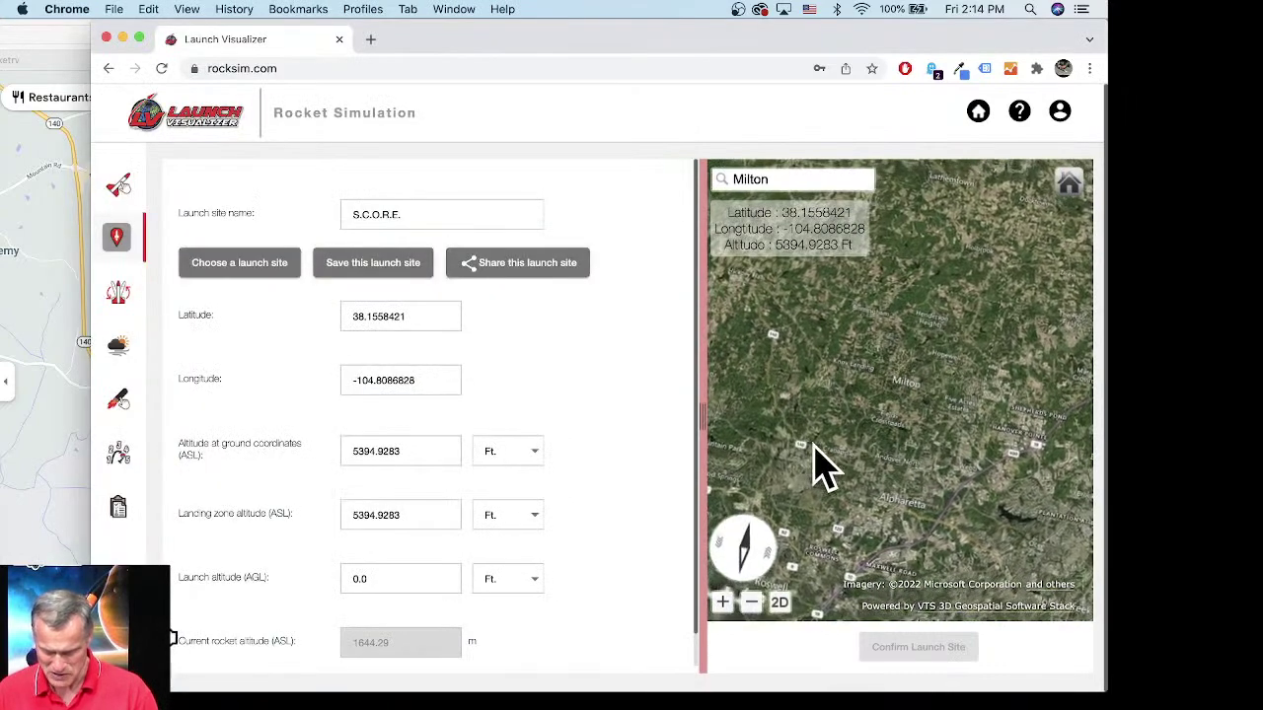
click(780, 397)
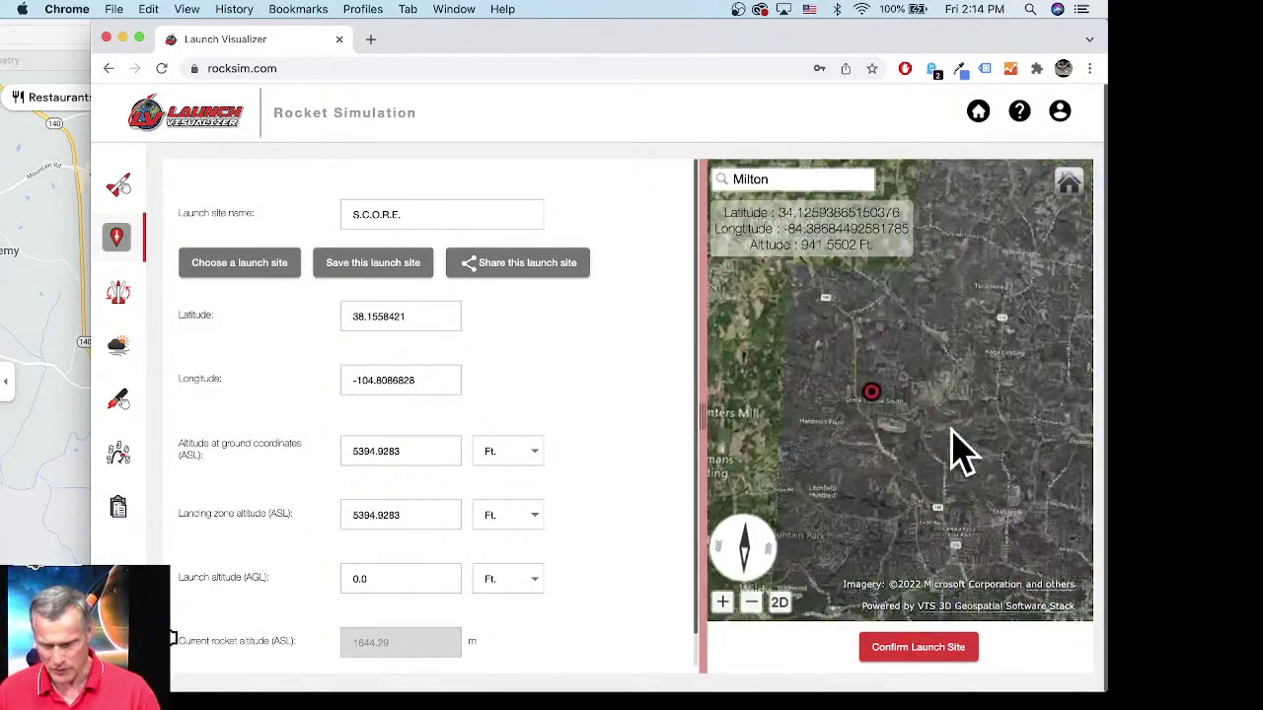
Step: Compare the roads around Creek Hollow South on Launch Visualizer's map with the Google Maps area around Mill Springs Academy
click(79, 410)
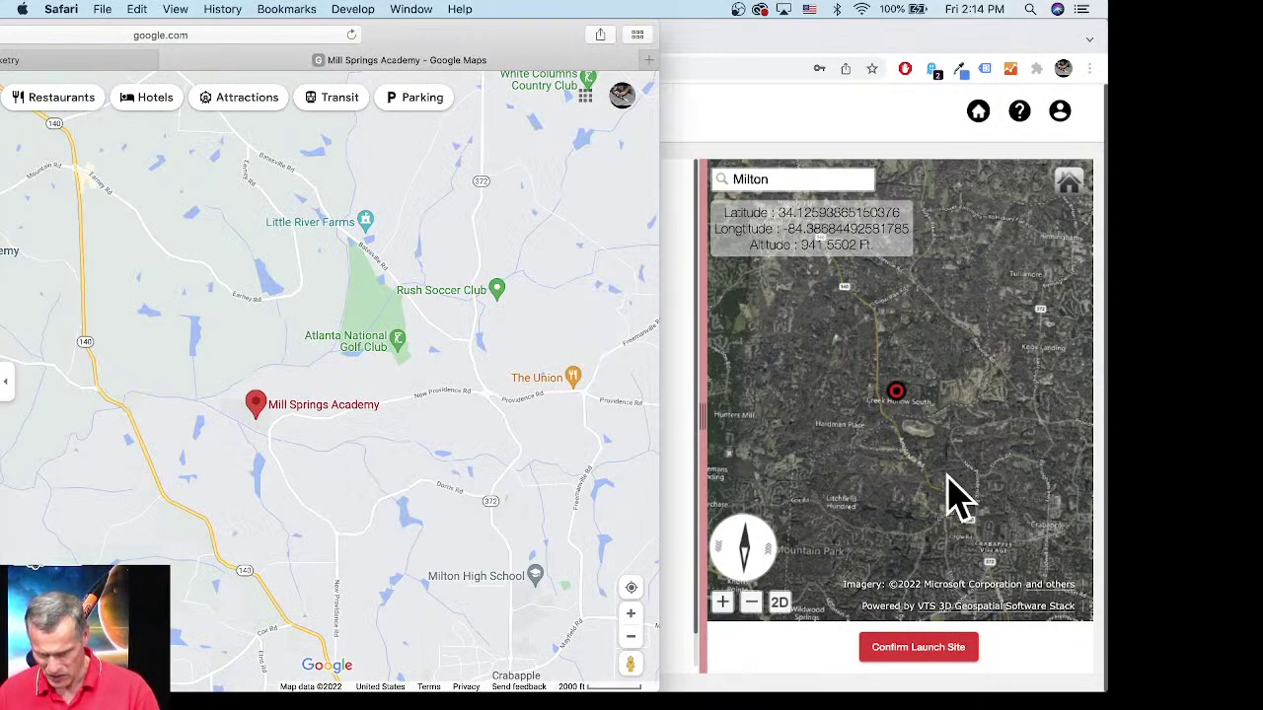
scroll(942, 451, up, 5)
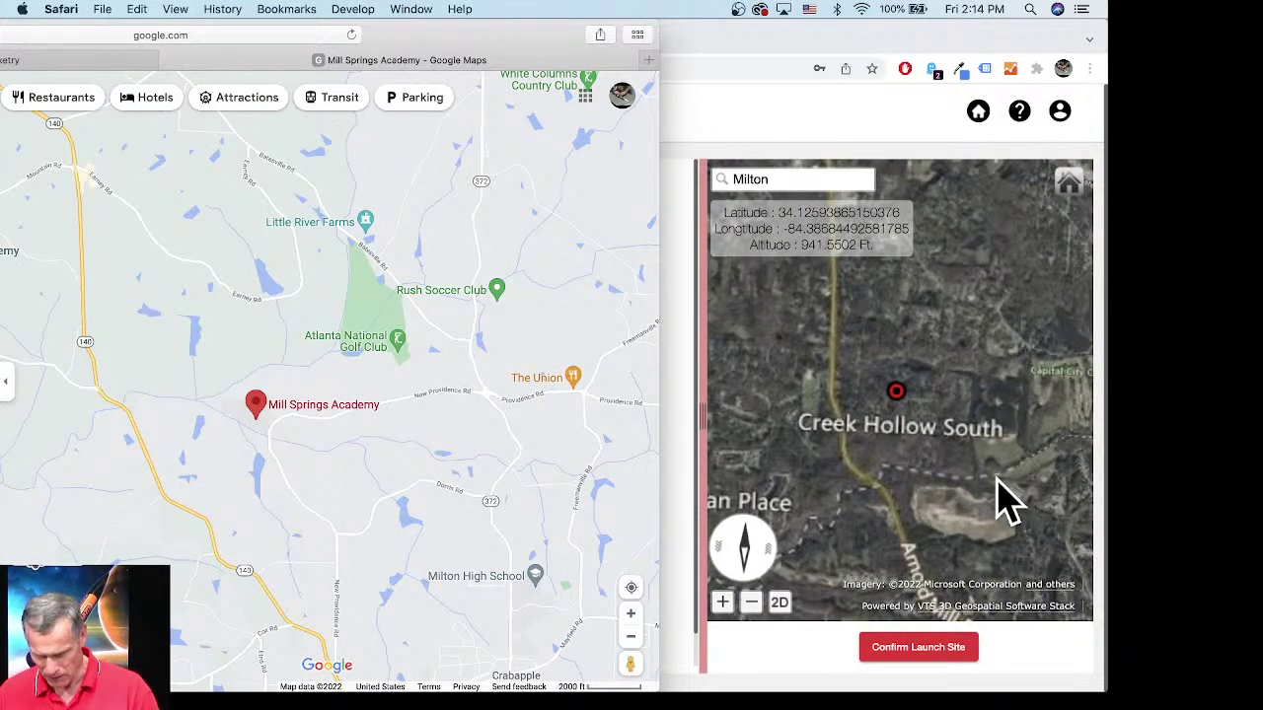
scroll(896, 521, down, 3)
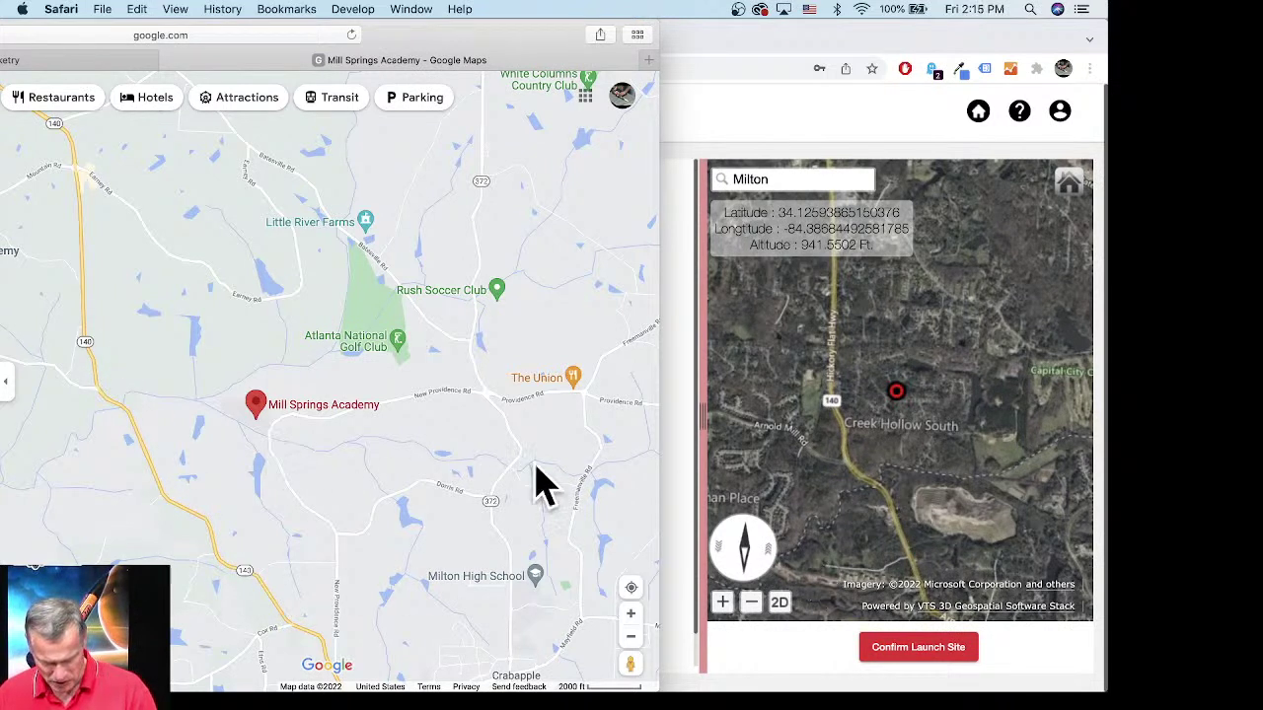
scroll(967, 462, up, 1)
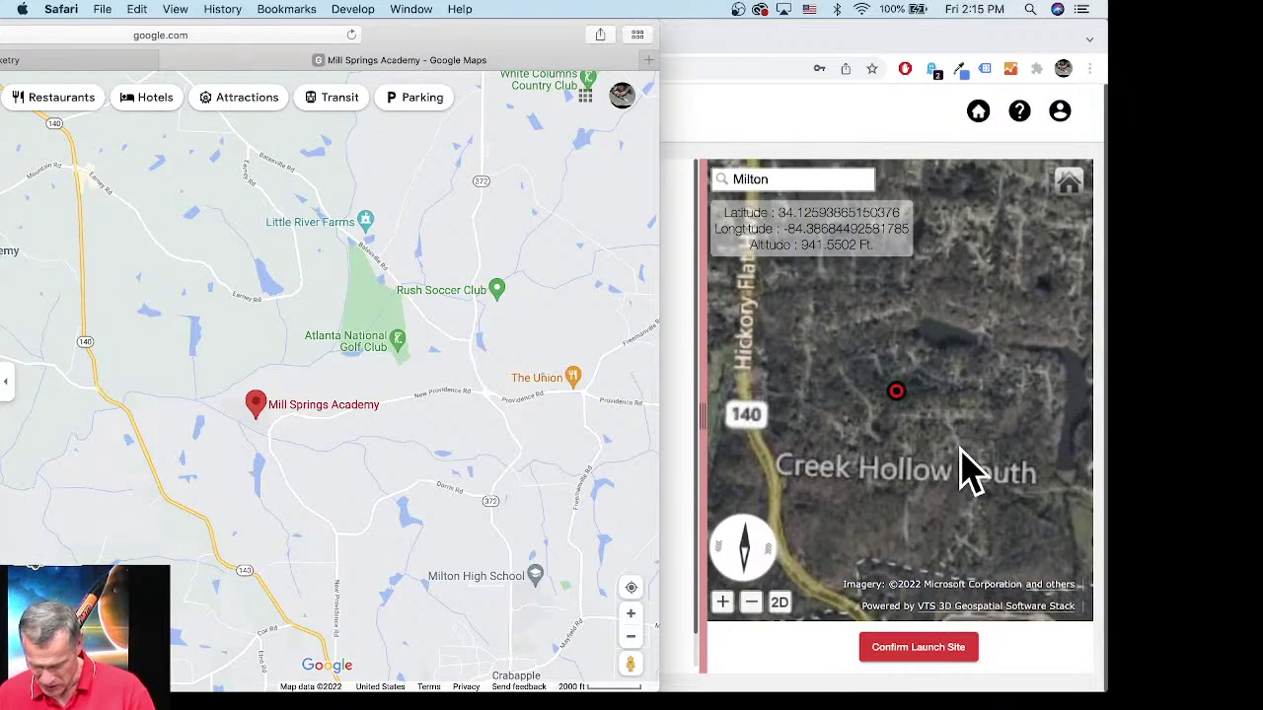
click(957, 453)
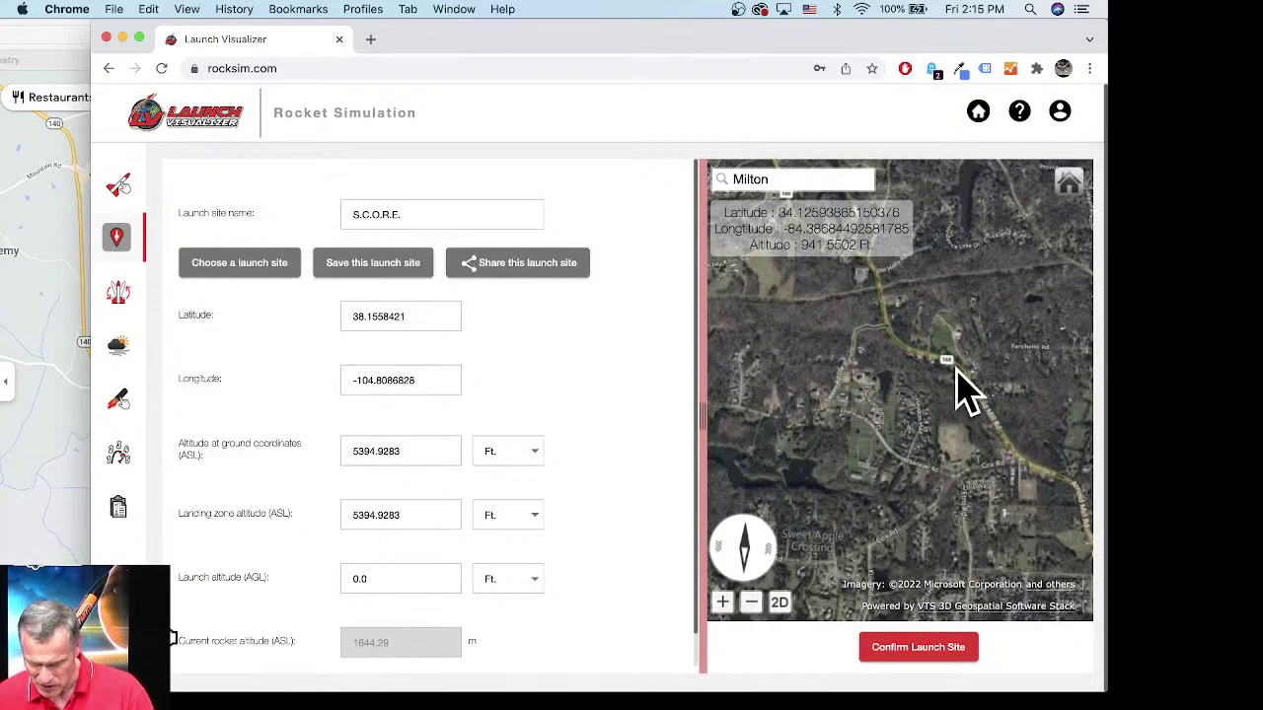
Step: Show satellite imagery in Google Maps and enlarge the area around Mill Springs Academy's sports fields
click(39, 318)
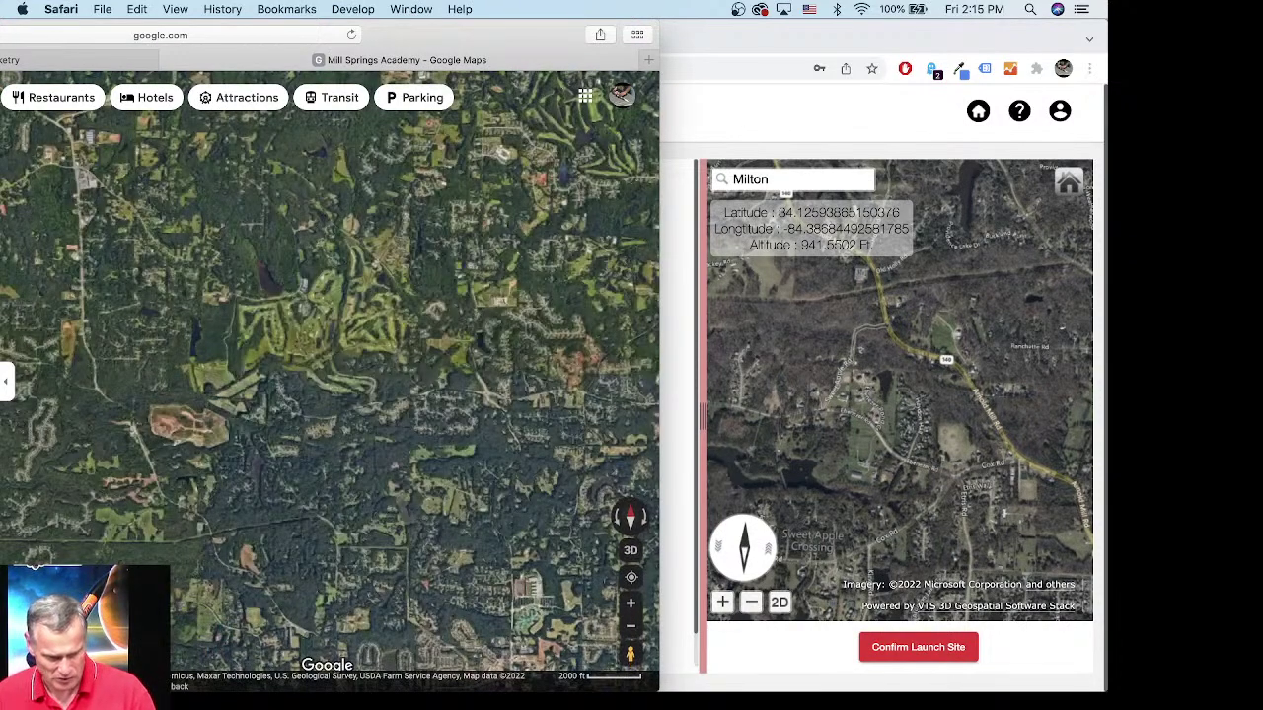
drag(502, 62, 540, 54)
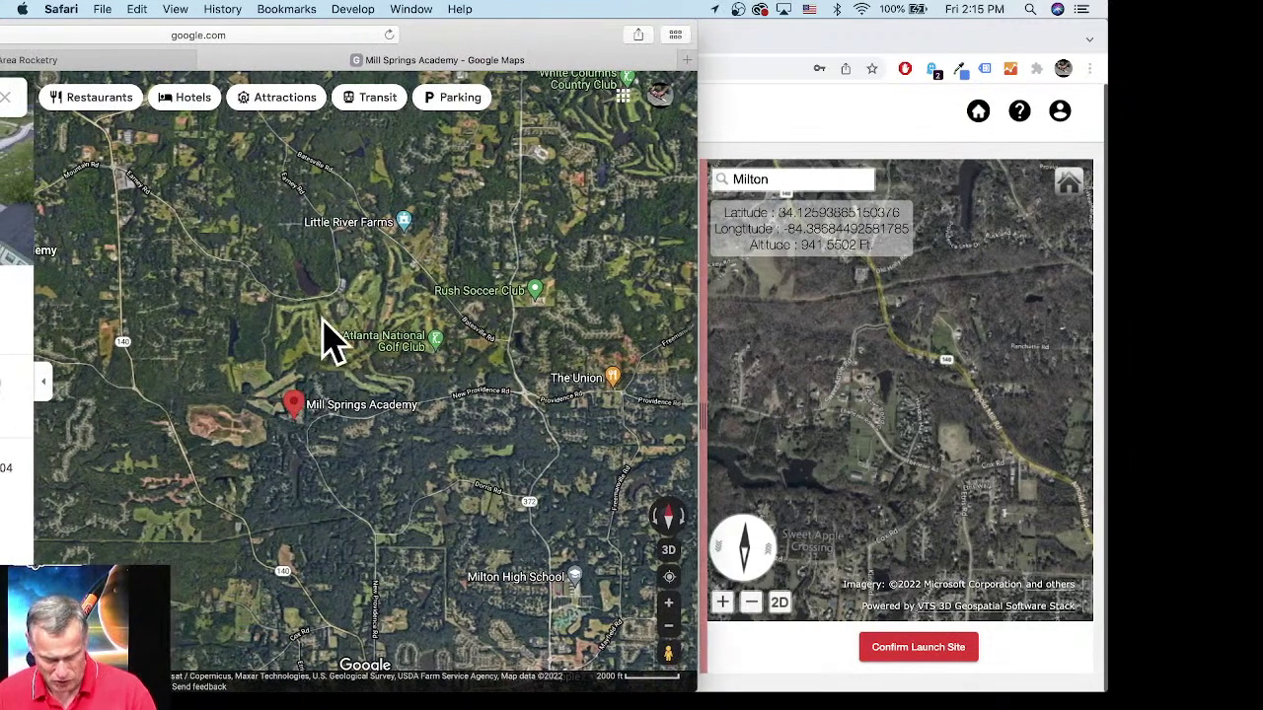
scroll(227, 456, up, 6)
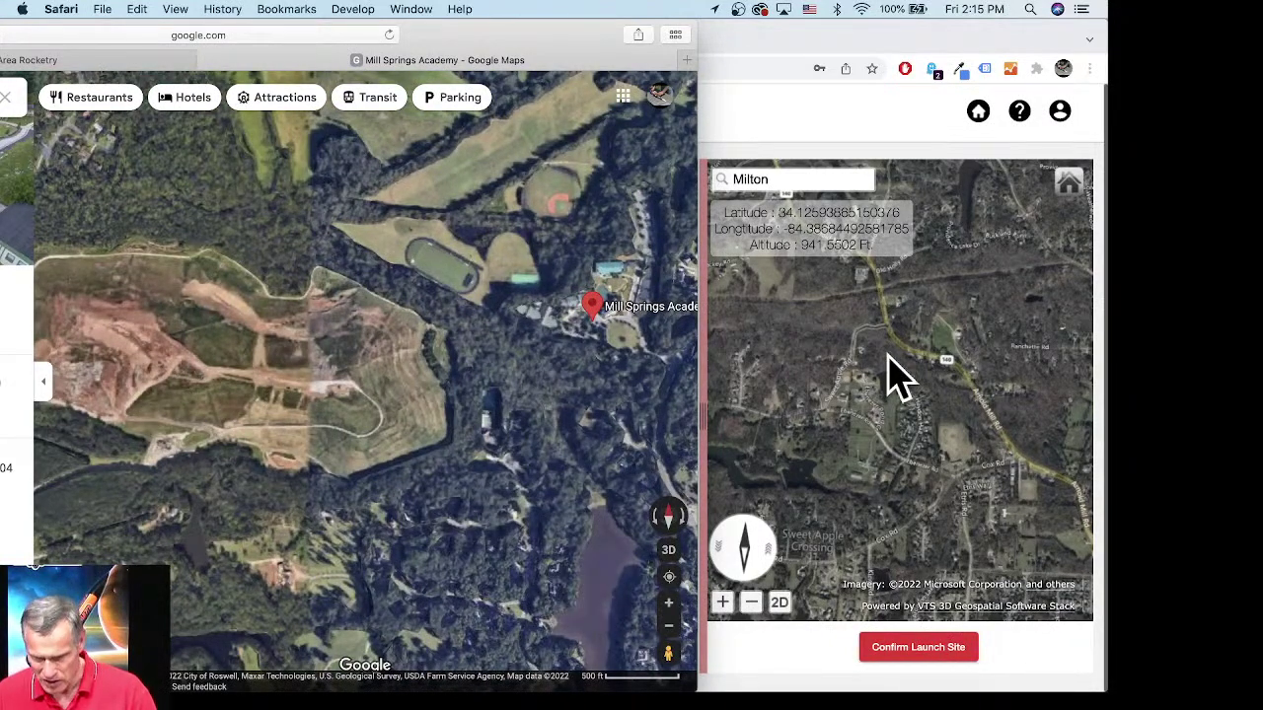
Step: Look on Launch Visualizer's map for the cleared area near Creek Hollow South and the golf course along New Providence Rd
scroll(888, 380, down, 5)
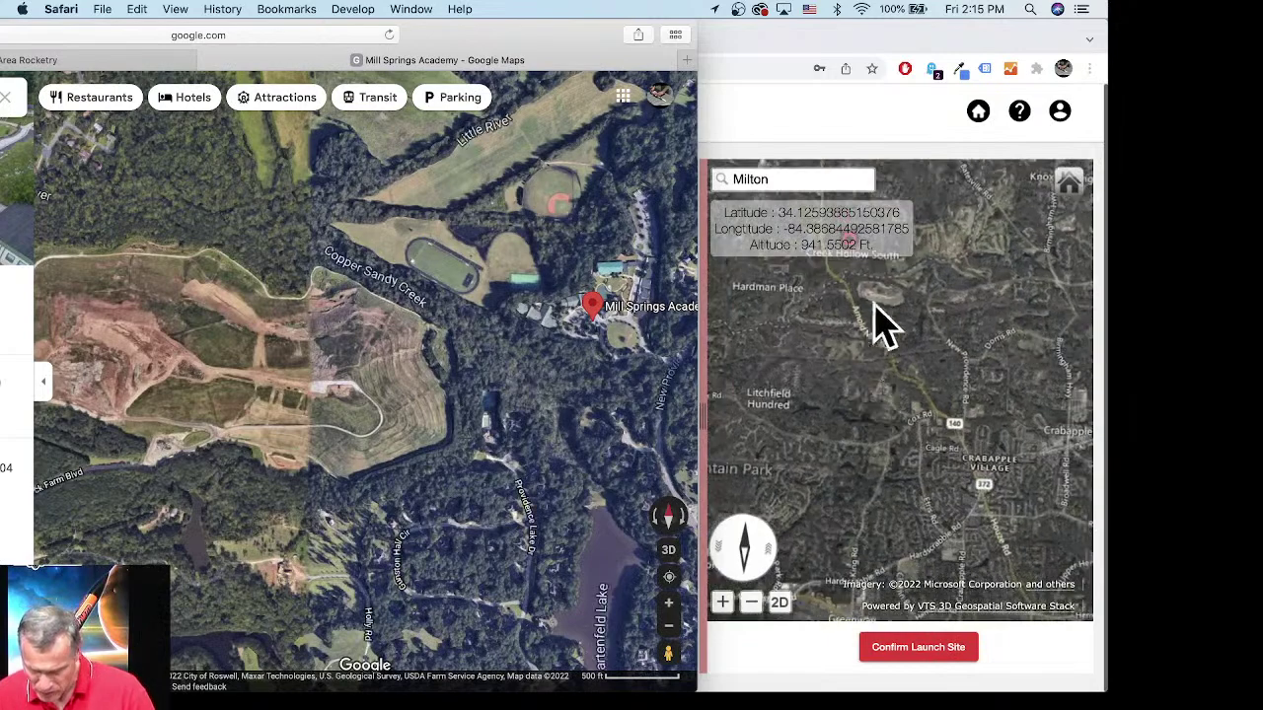
click(889, 325)
scroll(887, 336, up, 5)
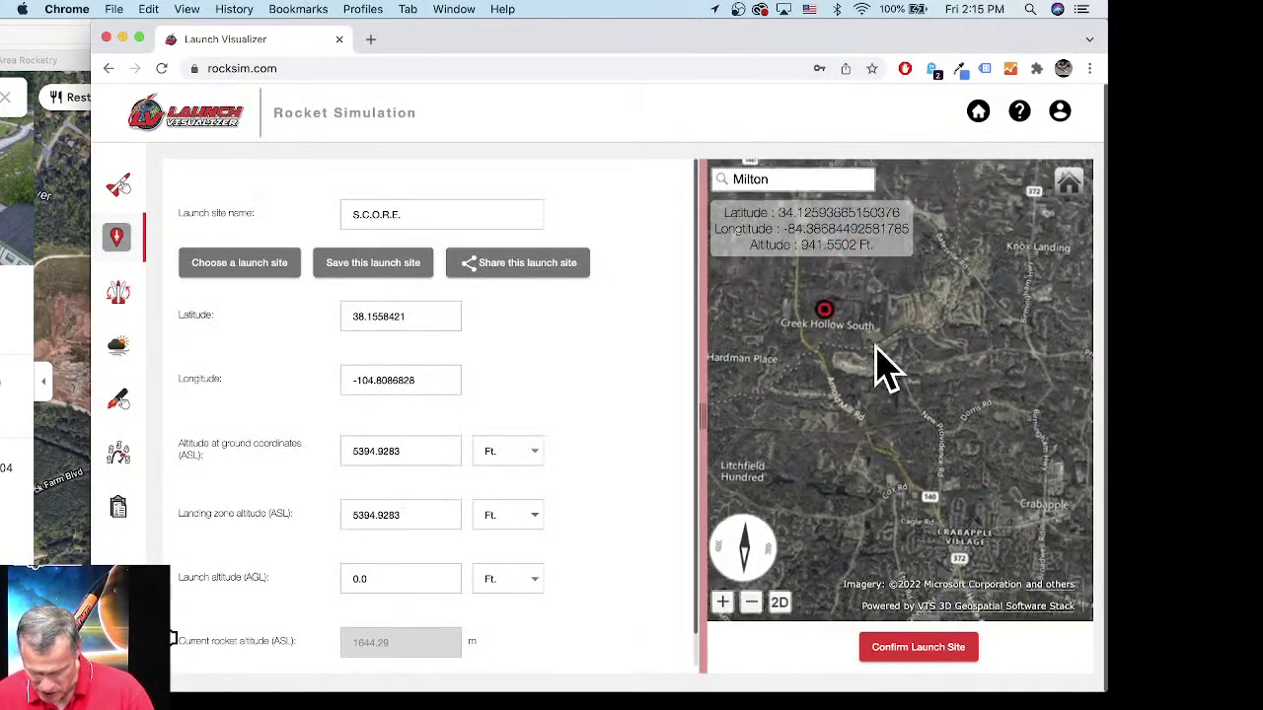
scroll(942, 448, up, 5)
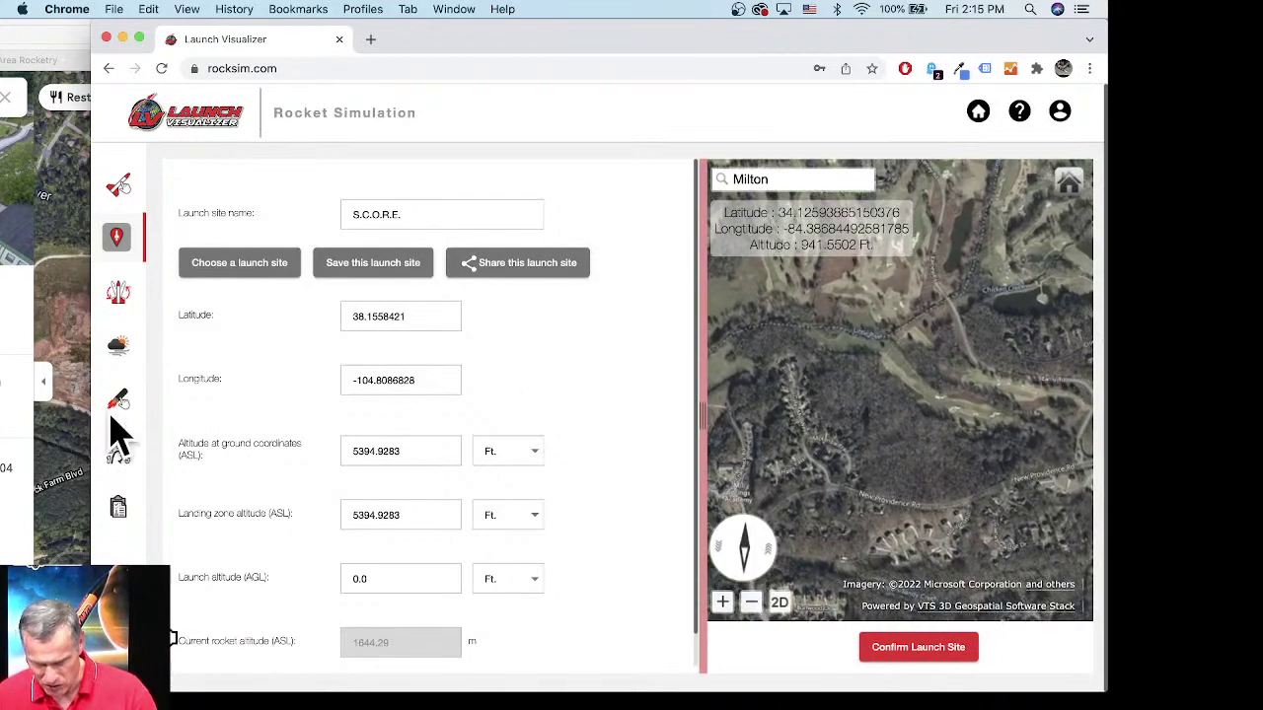
Step: Switch to Google Maps and examine the academy's buildings, running track and baseball field up close
click(76, 306)
drag(441, 34, 477, 35)
drag(604, 380, 566, 378)
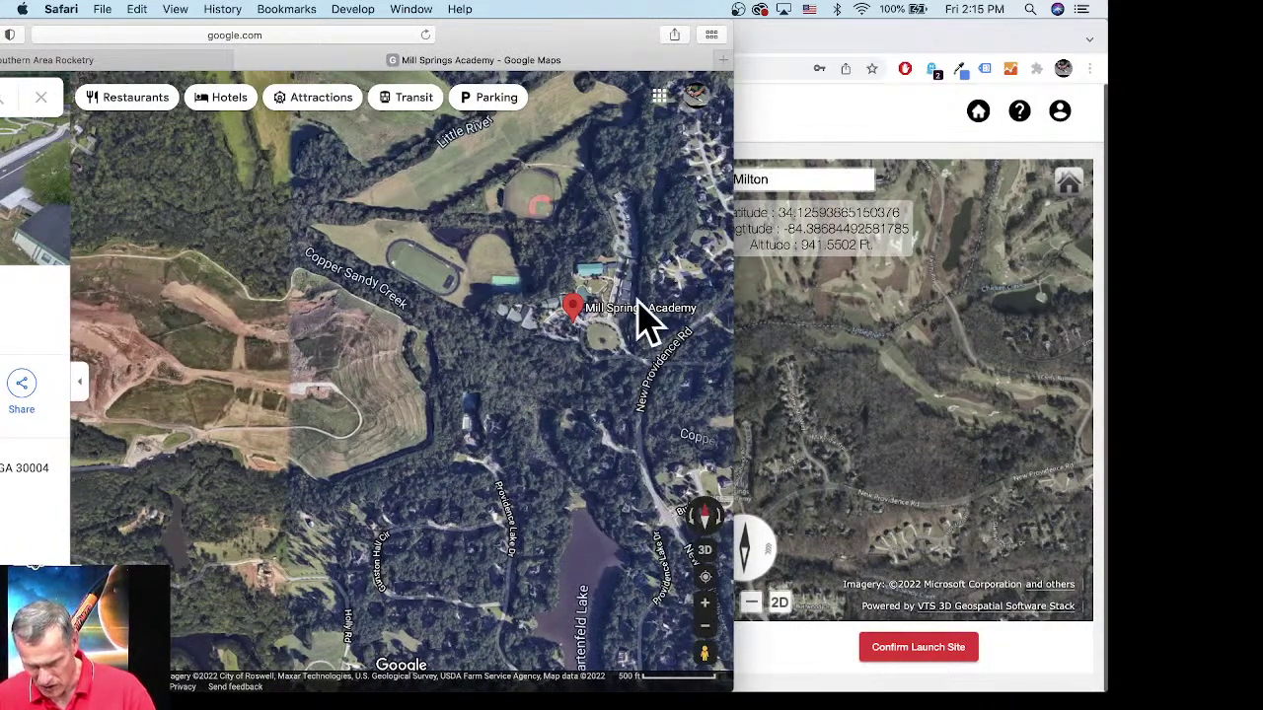
scroll(597, 325, up, 8)
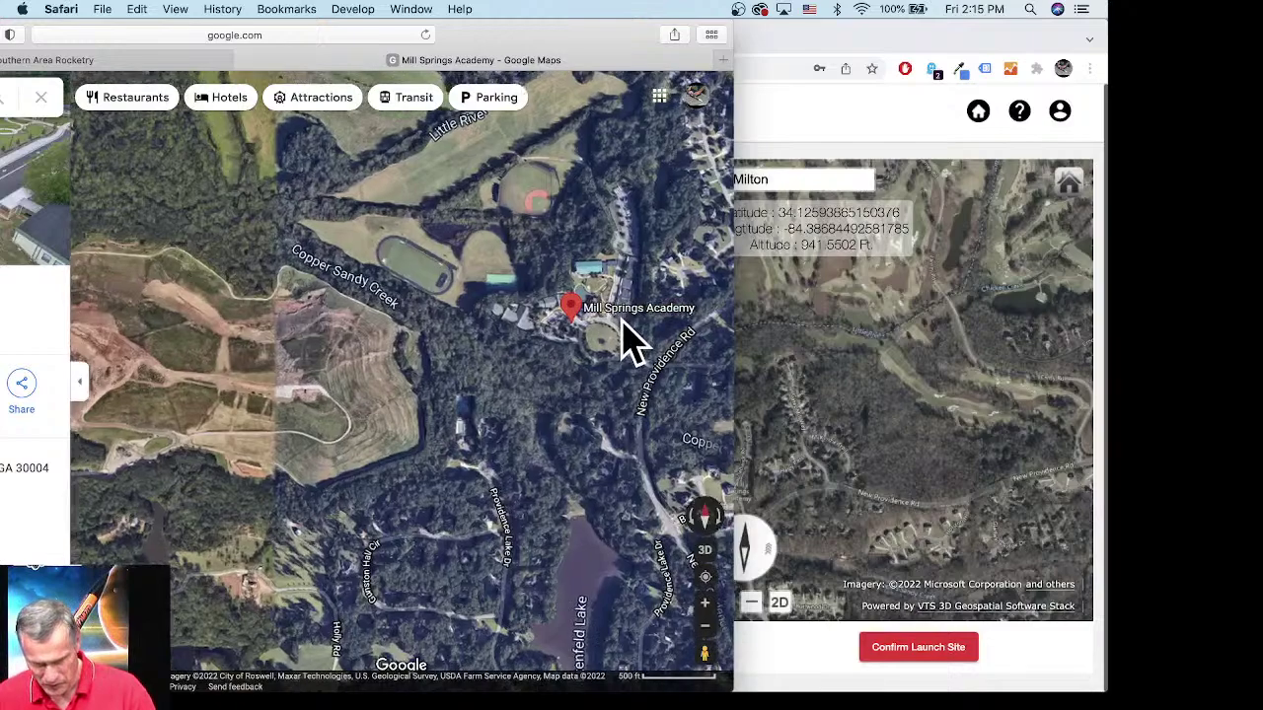
scroll(553, 346, up, 2)
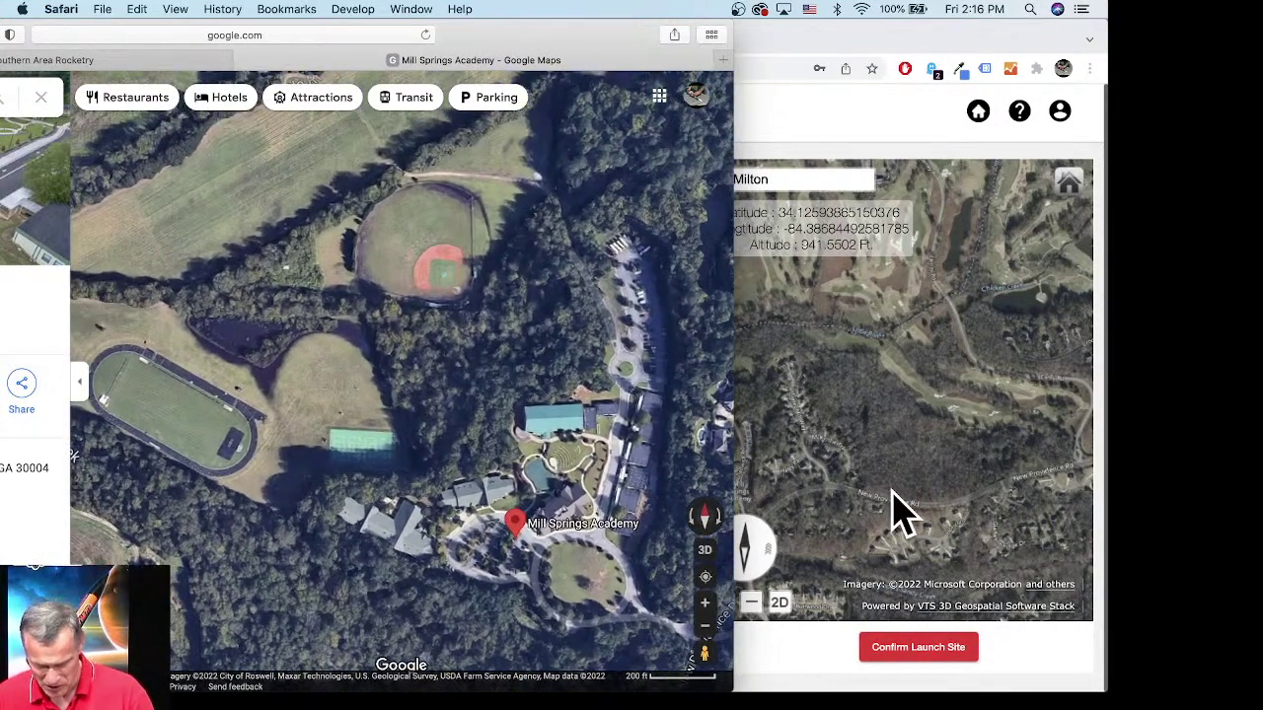
Step: Search Launch Visualizer's map around the golf course and Batesville Rd for the academy's fields, checking against Google Maps
click(892, 493)
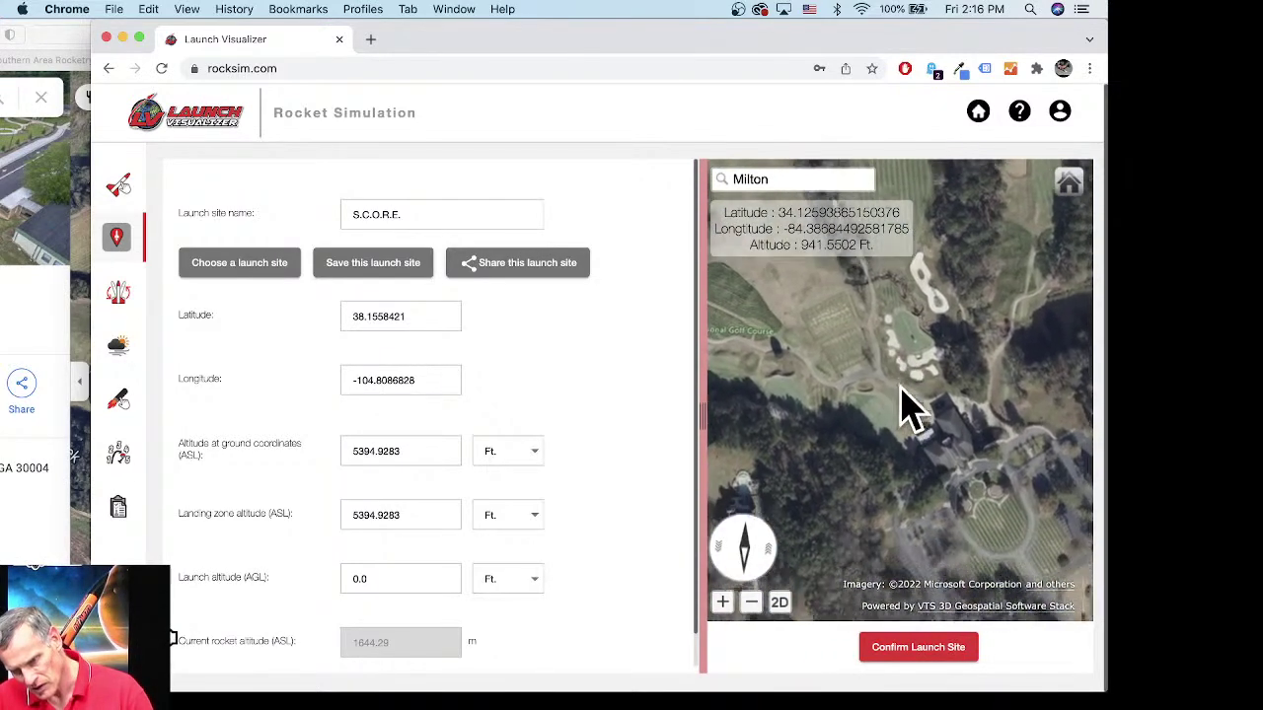
click(81, 508)
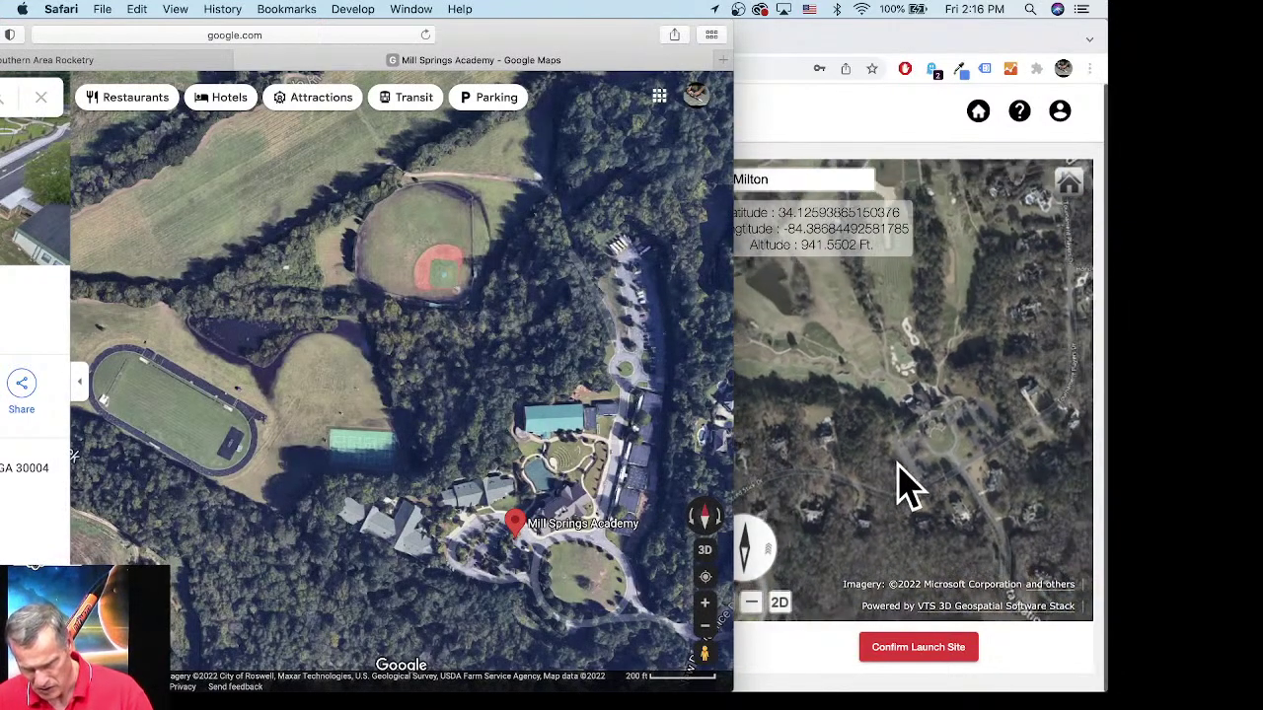
click(892, 439)
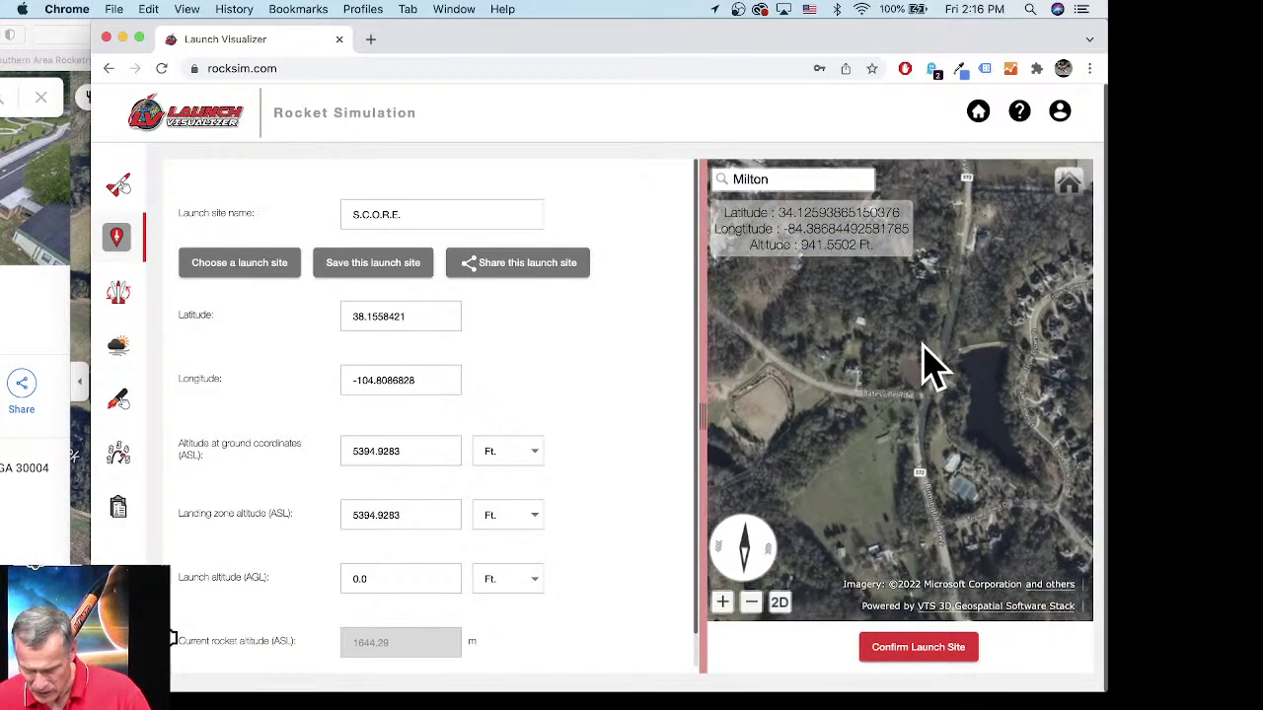
drag(922, 343, 935, 338)
scroll(828, 373, up, 3)
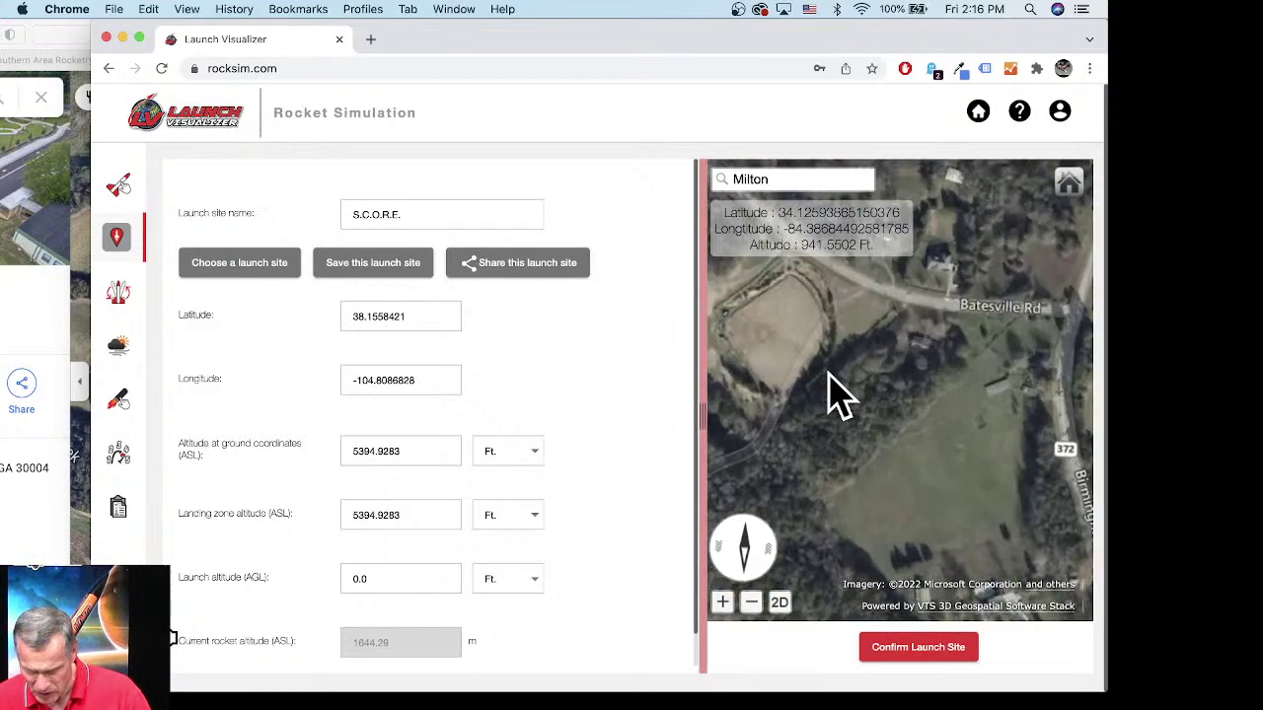
drag(840, 375, 884, 379)
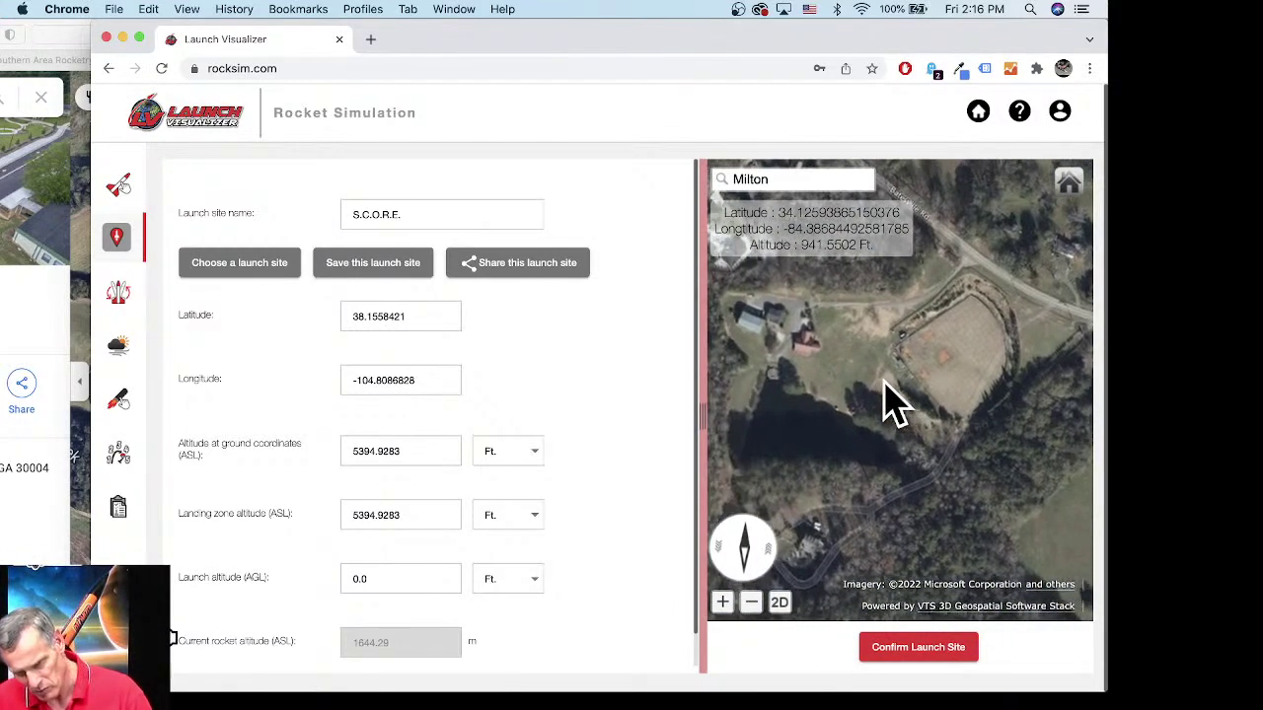
Step: Review the roads and landmarks surrounding Mill Springs Academy in a wider Google Maps satellite view
click(79, 508)
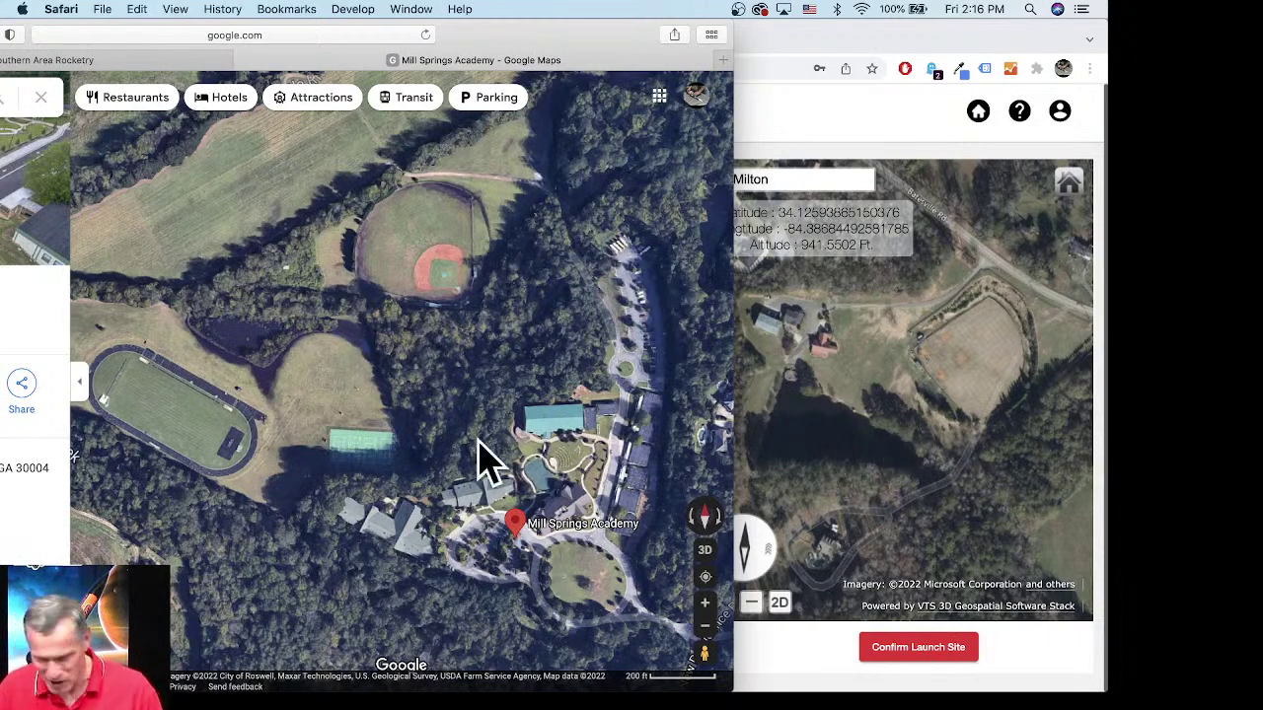
scroll(448, 454, down, 3)
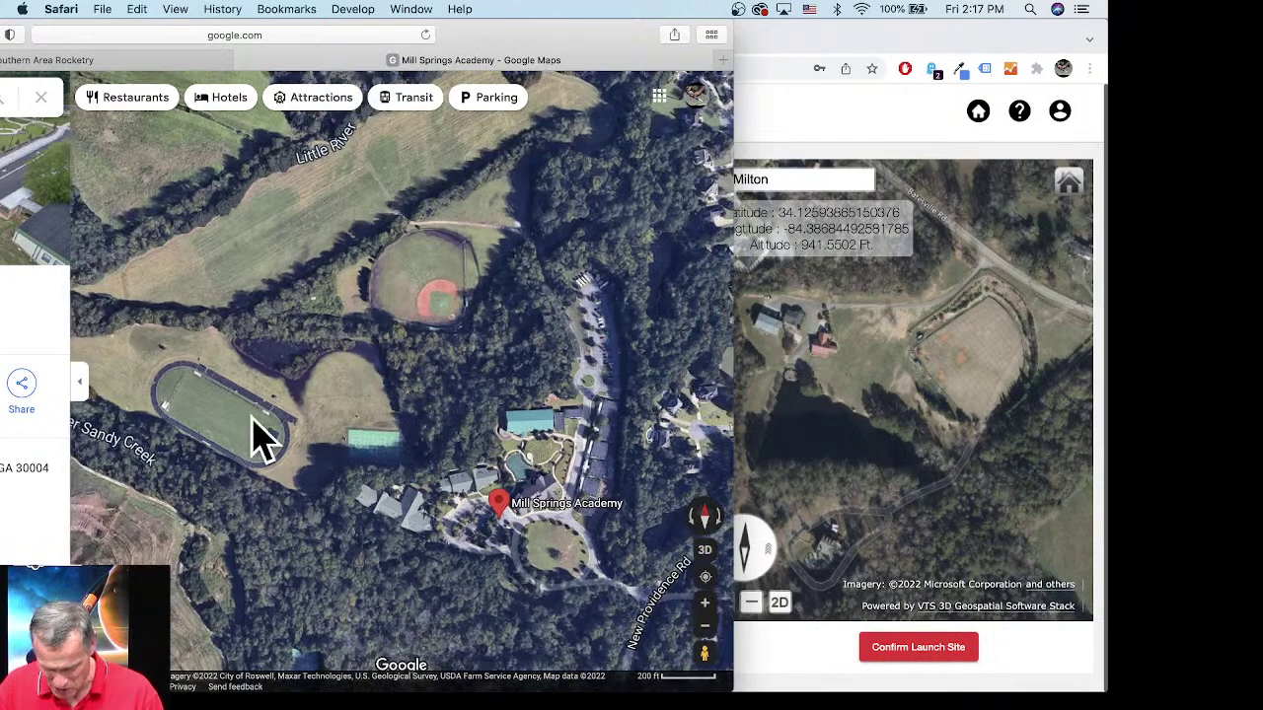
scroll(253, 437, down, 3)
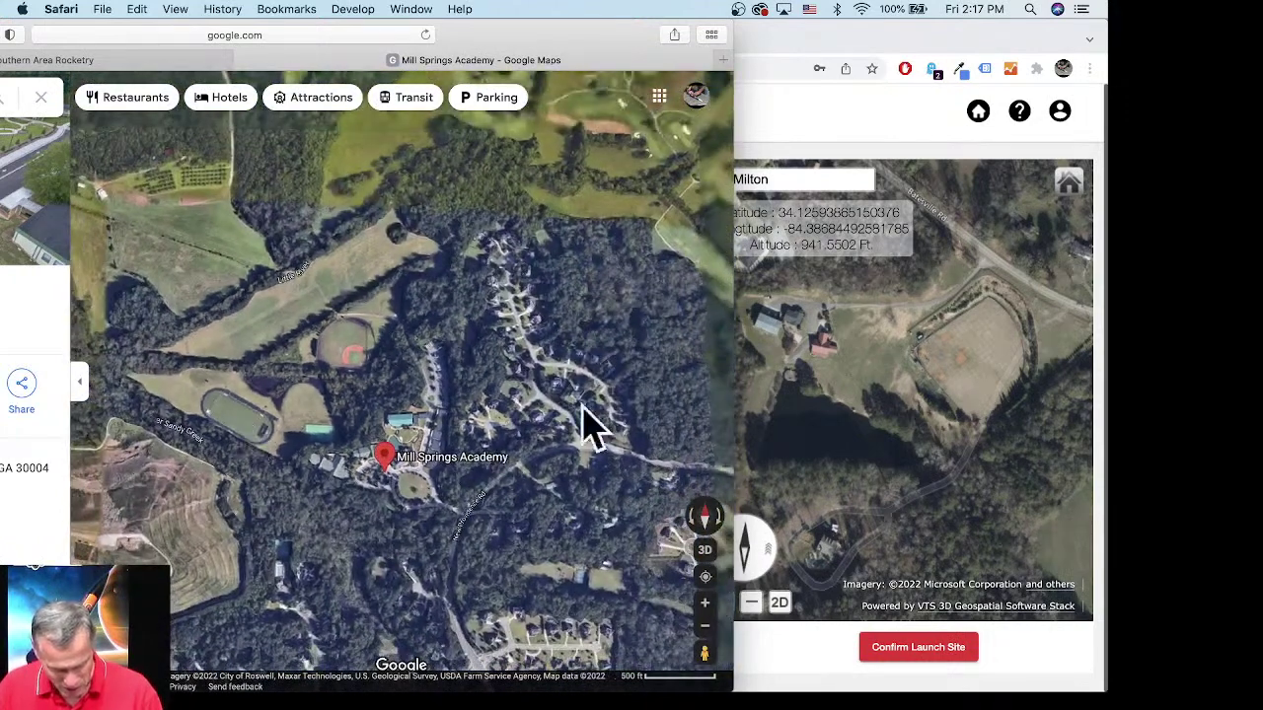
Step: Place the launch site marker on the baseball field's outfield near Chadwick Rd in Launch Visualizer and confirm it as the launch site
click(806, 442)
scroll(814, 424, down, 3)
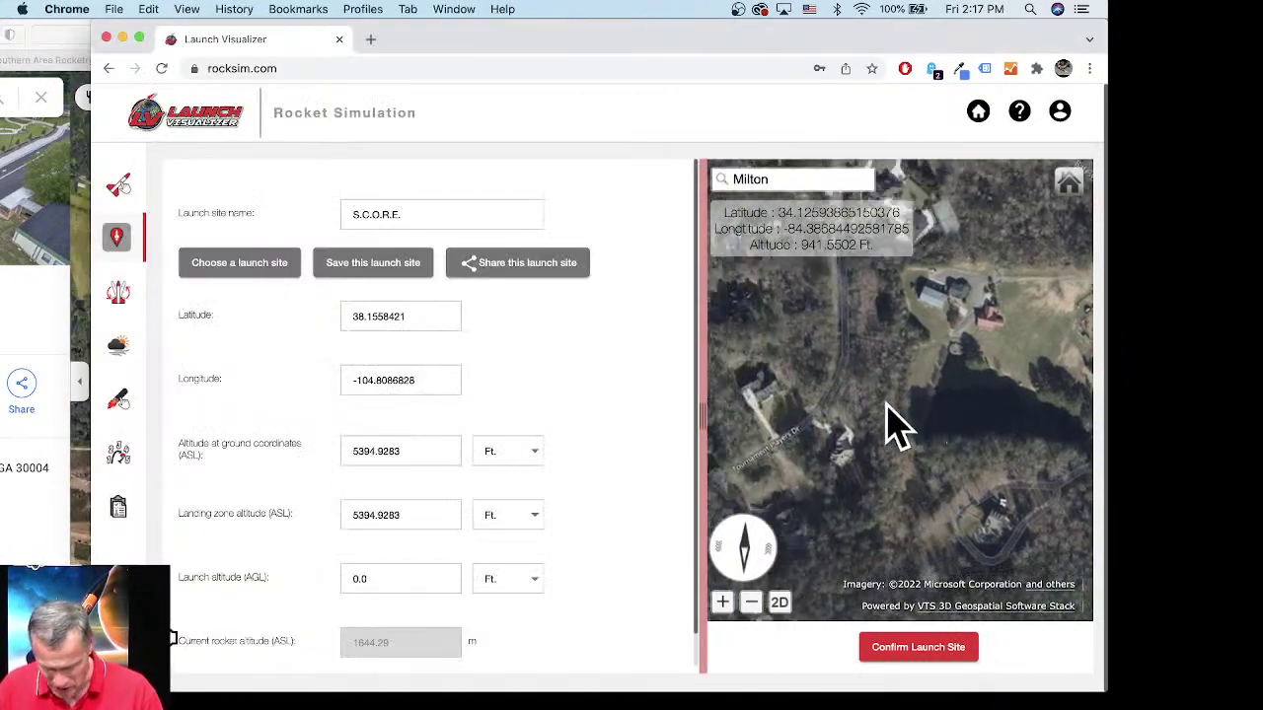
drag(858, 412, 960, 398)
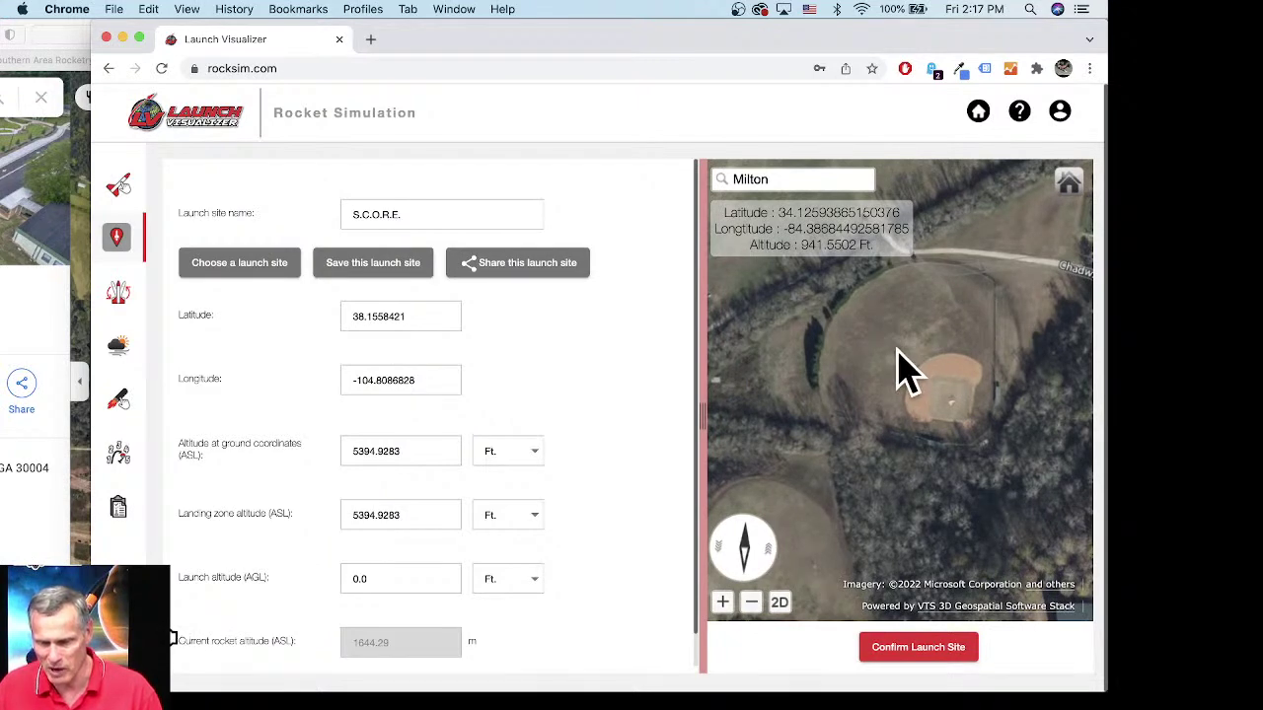
click(896, 361)
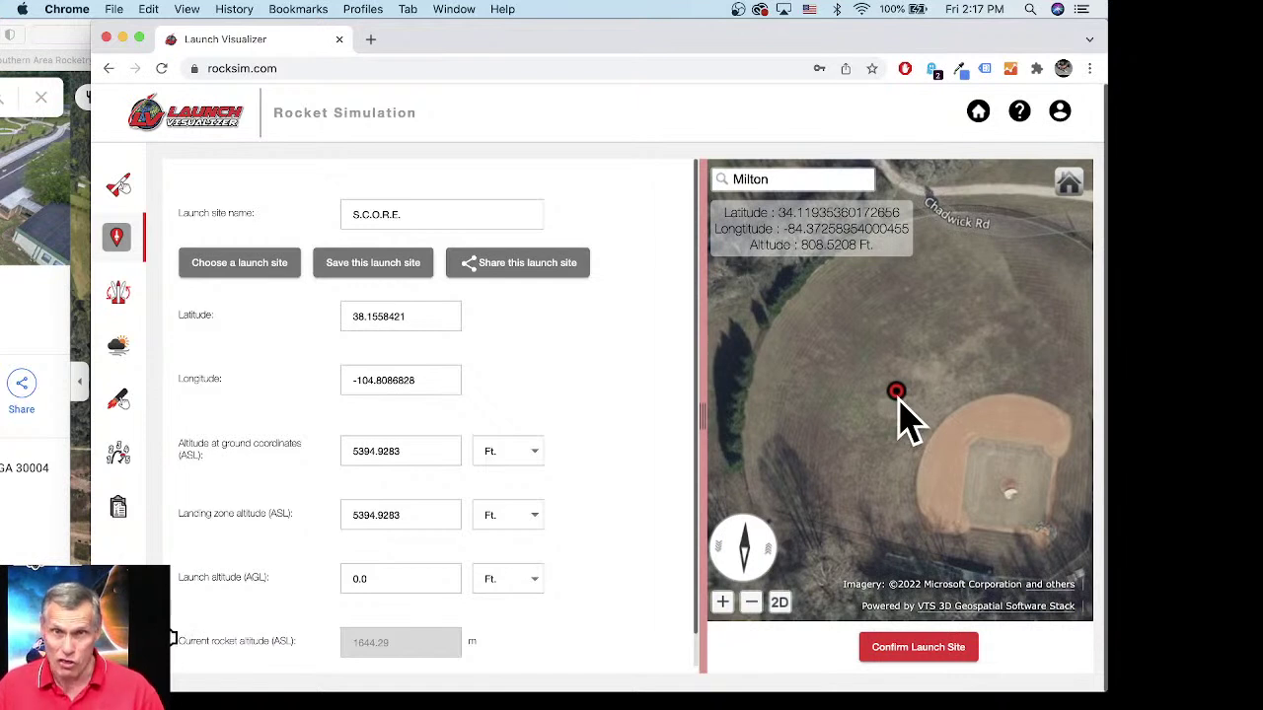
click(927, 651)
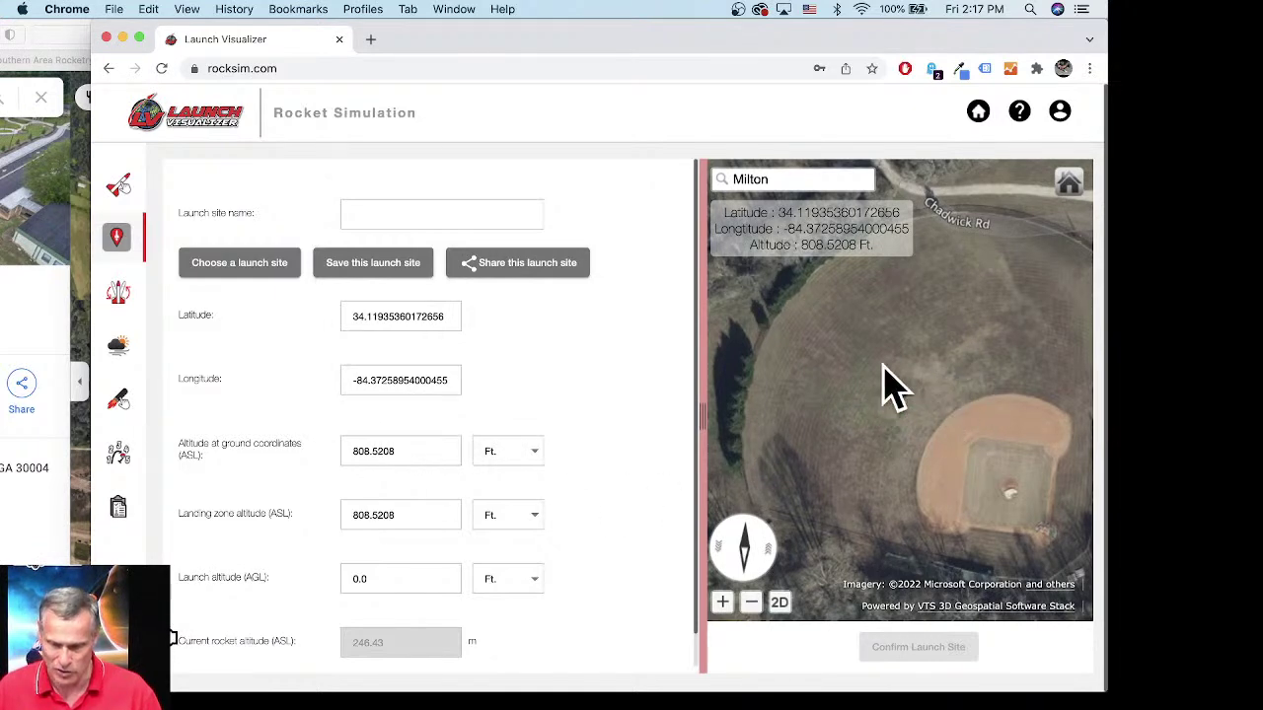
Step: Switch to SoAR's Mill Springs Academy page in Safari and select its full web address
click(55, 42)
double_click(459, 40)
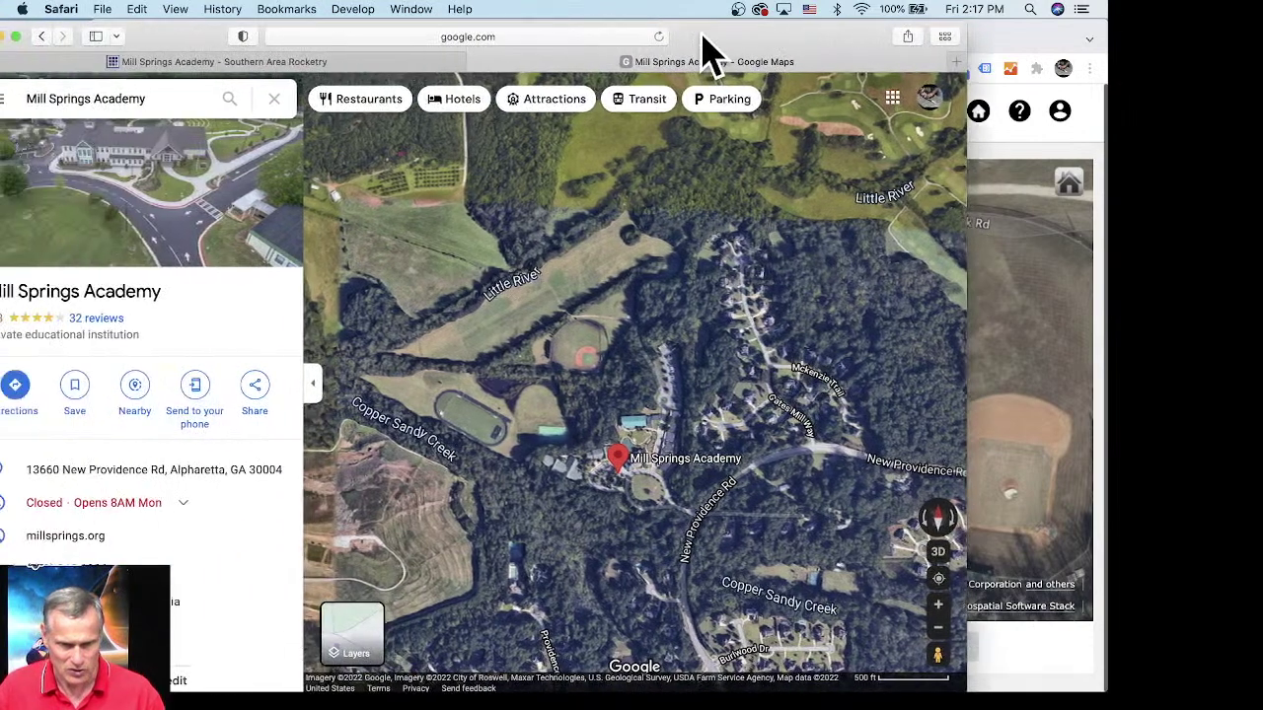
click(318, 63)
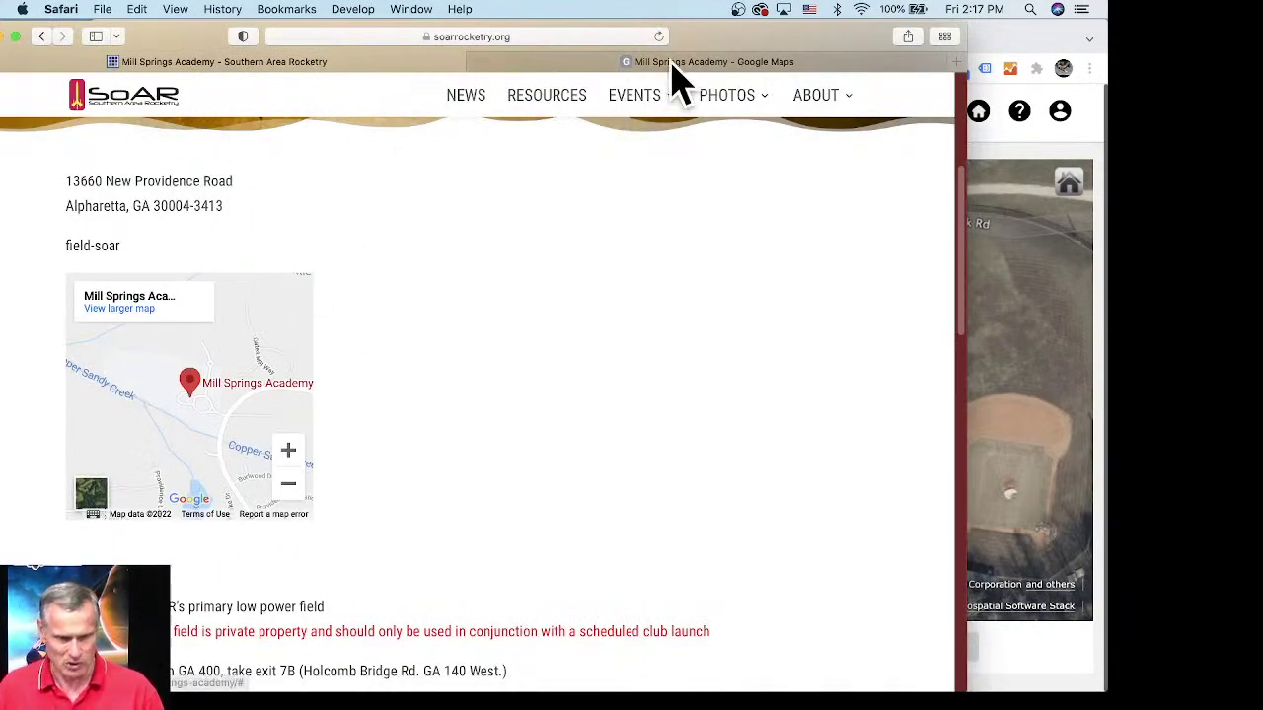
drag(797, 57, 583, 50)
click(551, 52)
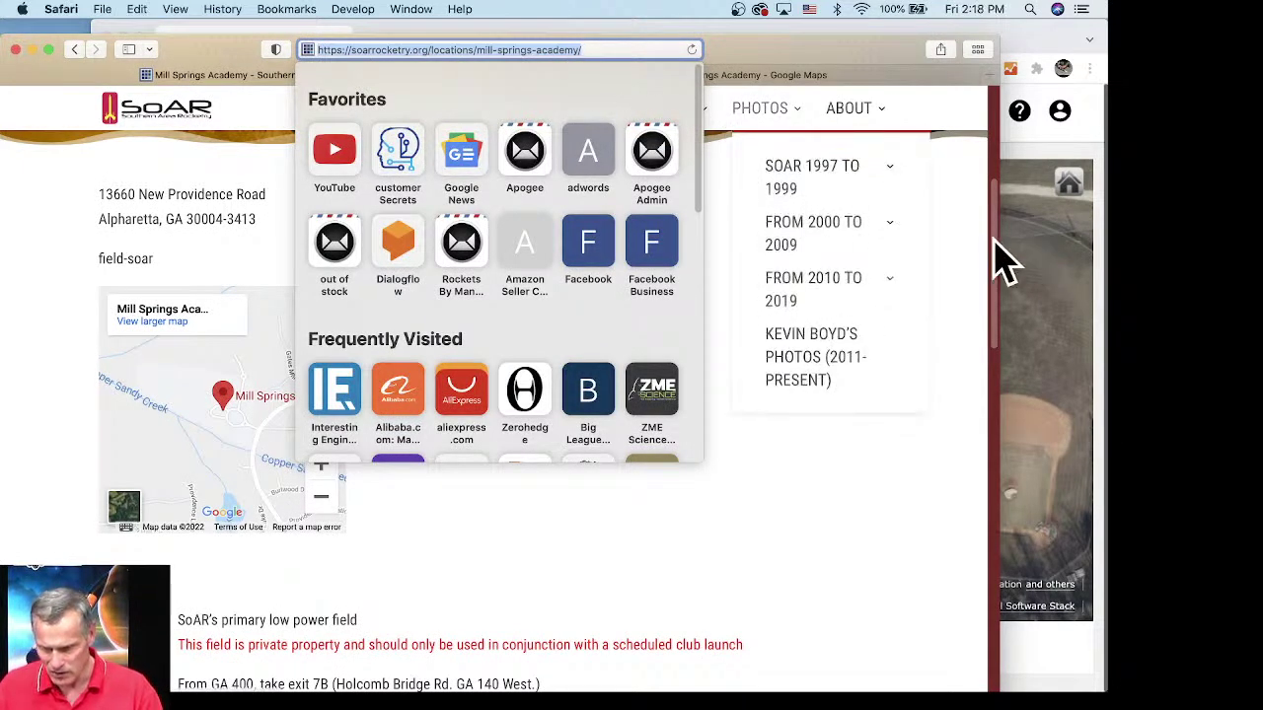
Step: Name the launch site "SOAR Rocketry - Mills Spring Academy" in Launch Visualizer, checking the field's name on SoAR's page
click(1036, 271)
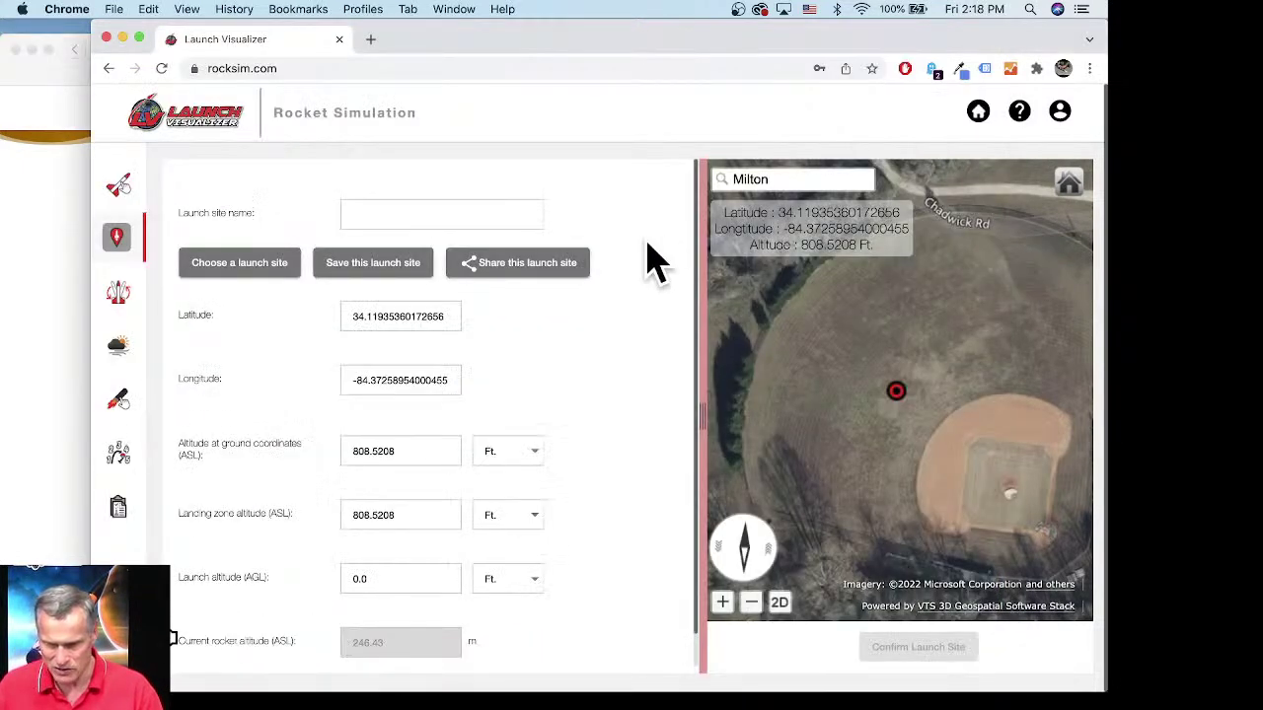
click(377, 212)
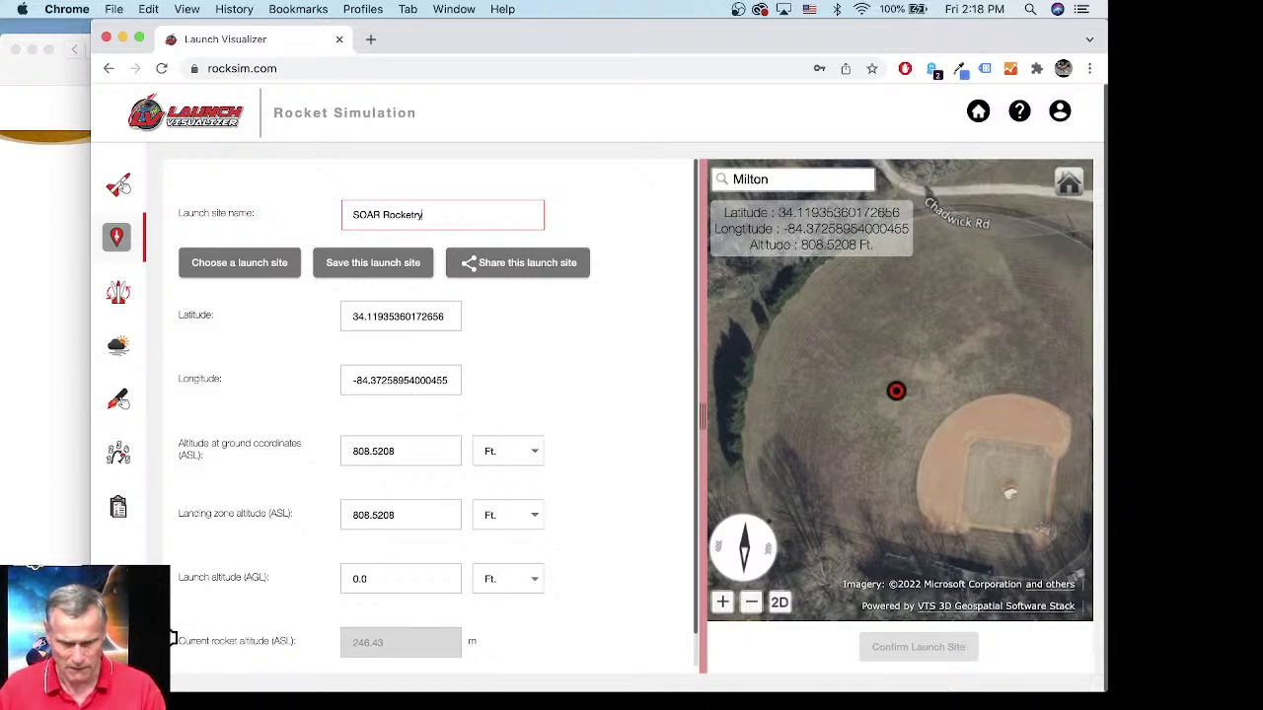
click(67, 301)
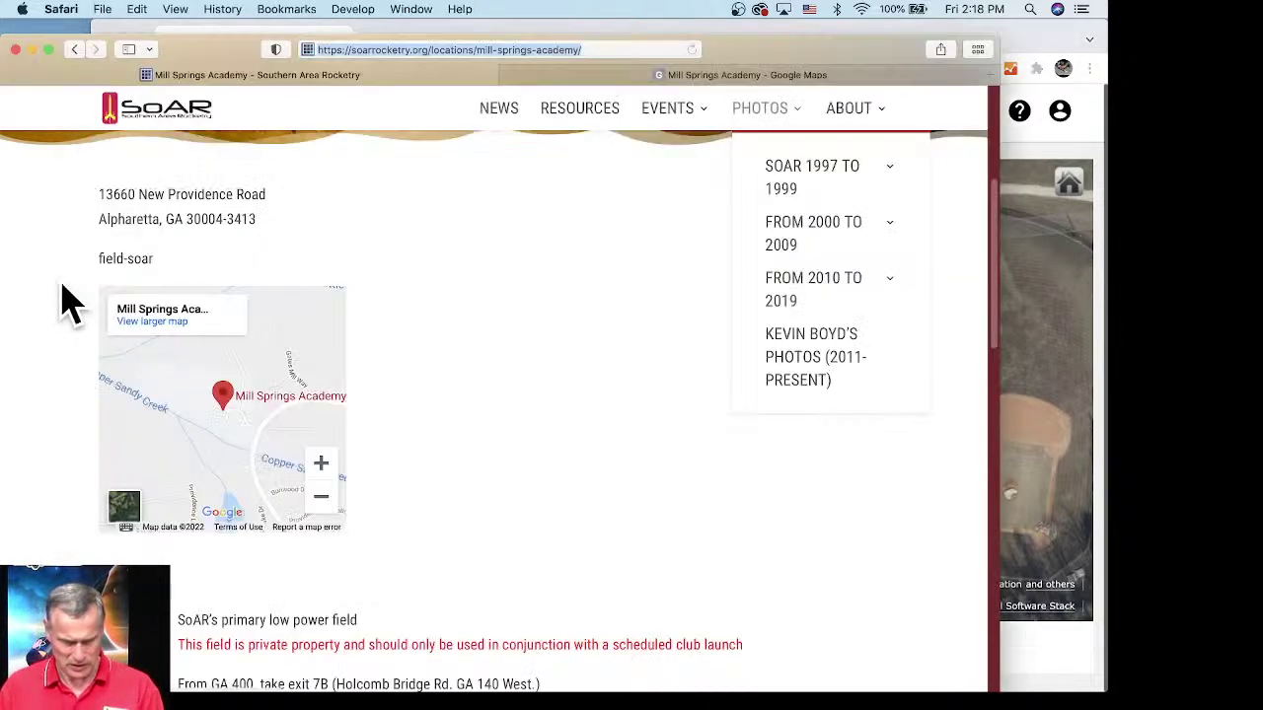
click(1064, 301)
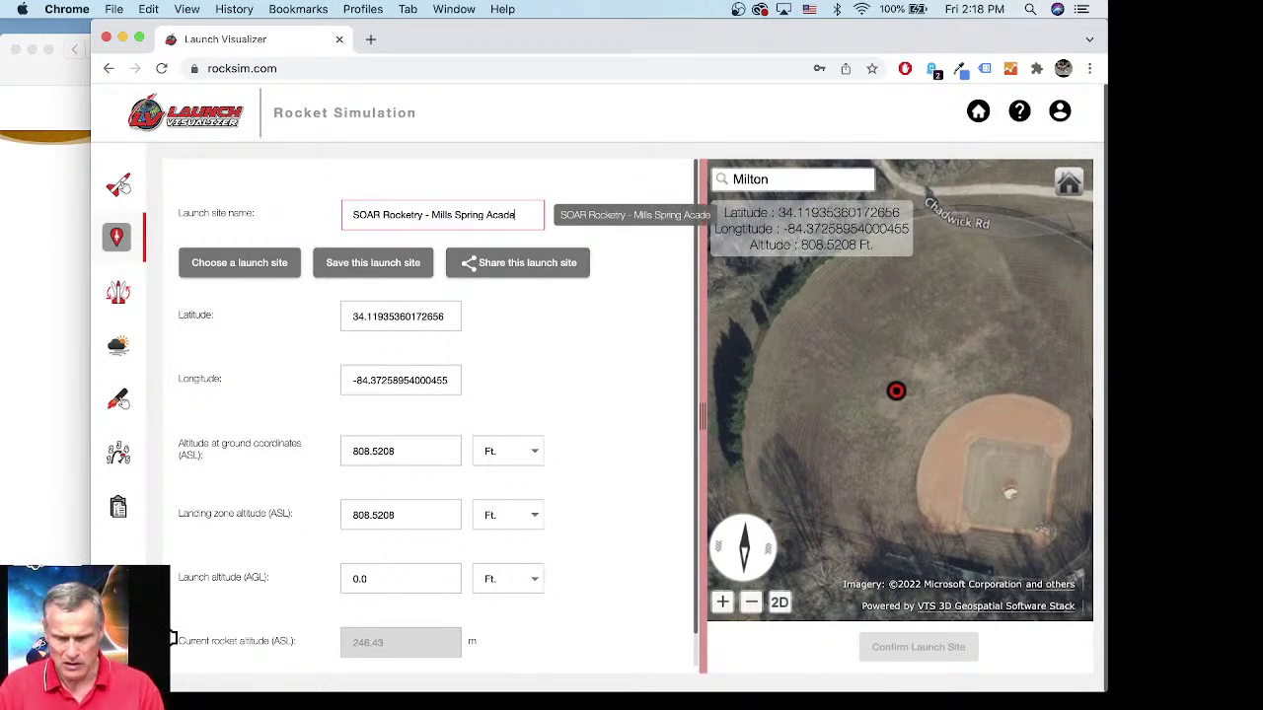
Step: Start saving the Mills Spring Academy launch site to the database and open the choices for the type of club
click(394, 276)
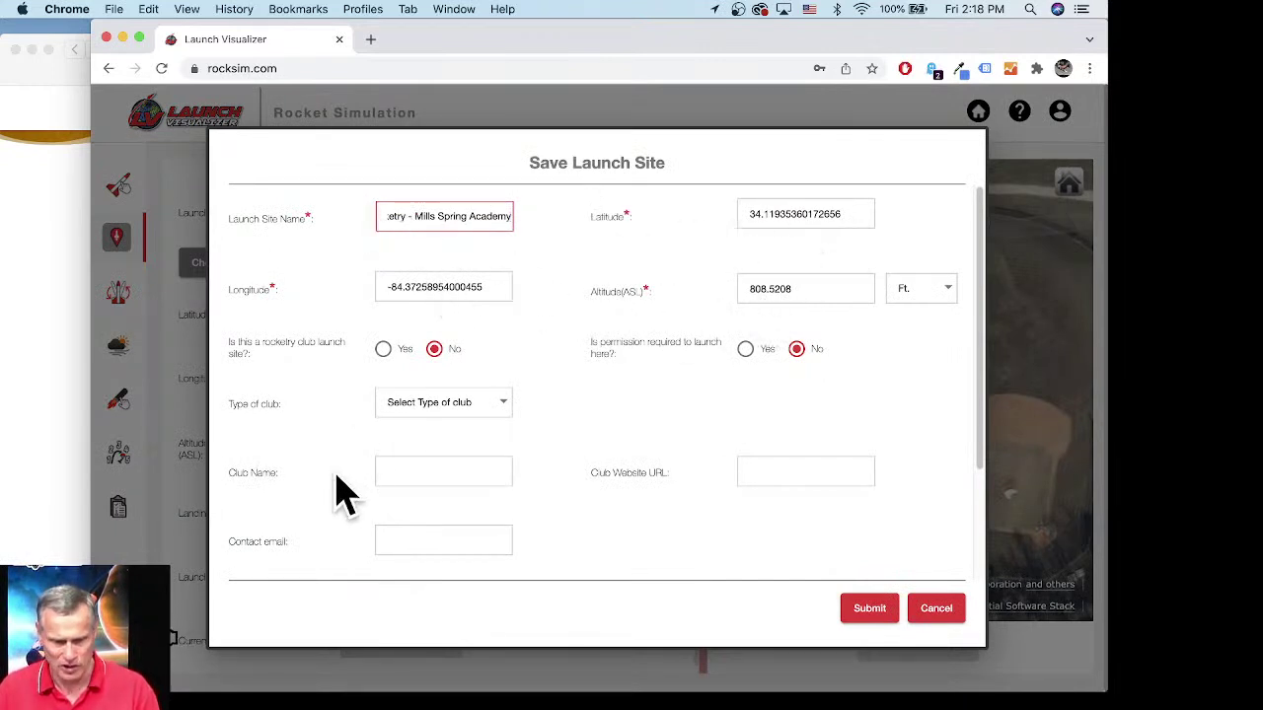
click(411, 473)
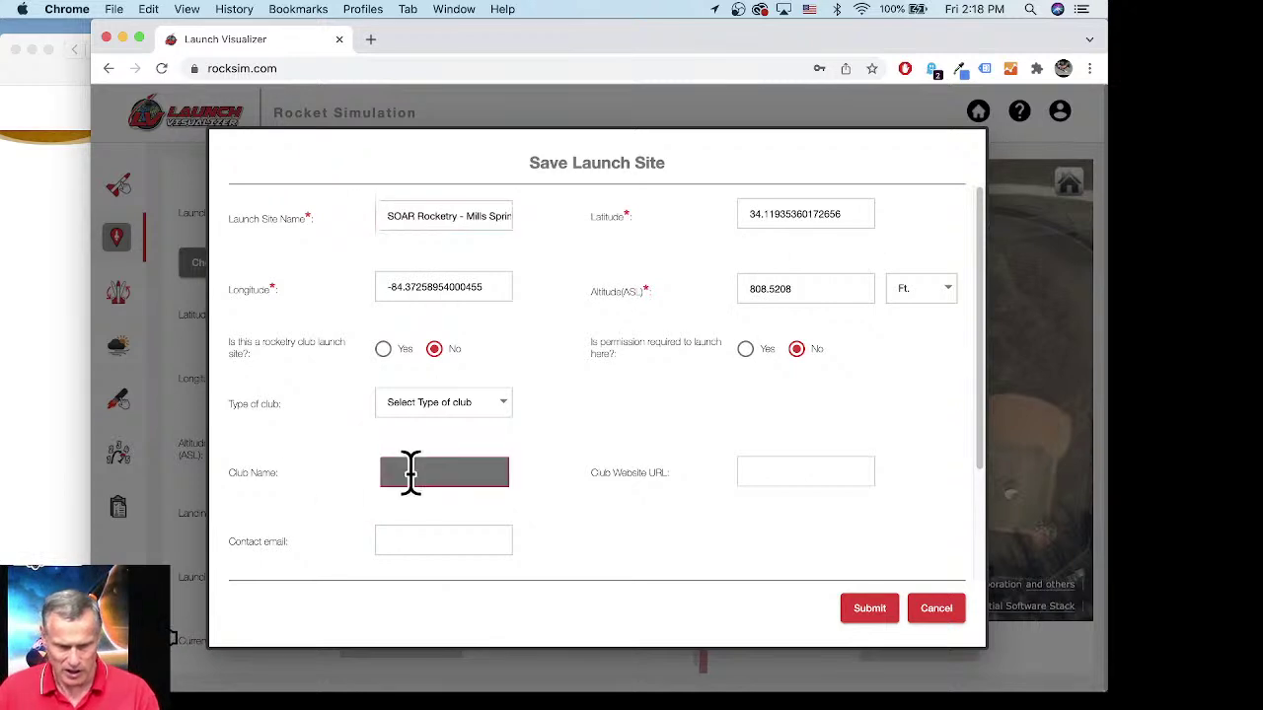
click(505, 409)
Step: Switch to SoAR's website in Safari and look up the club's rocketry association and section number on its About page
click(30, 385)
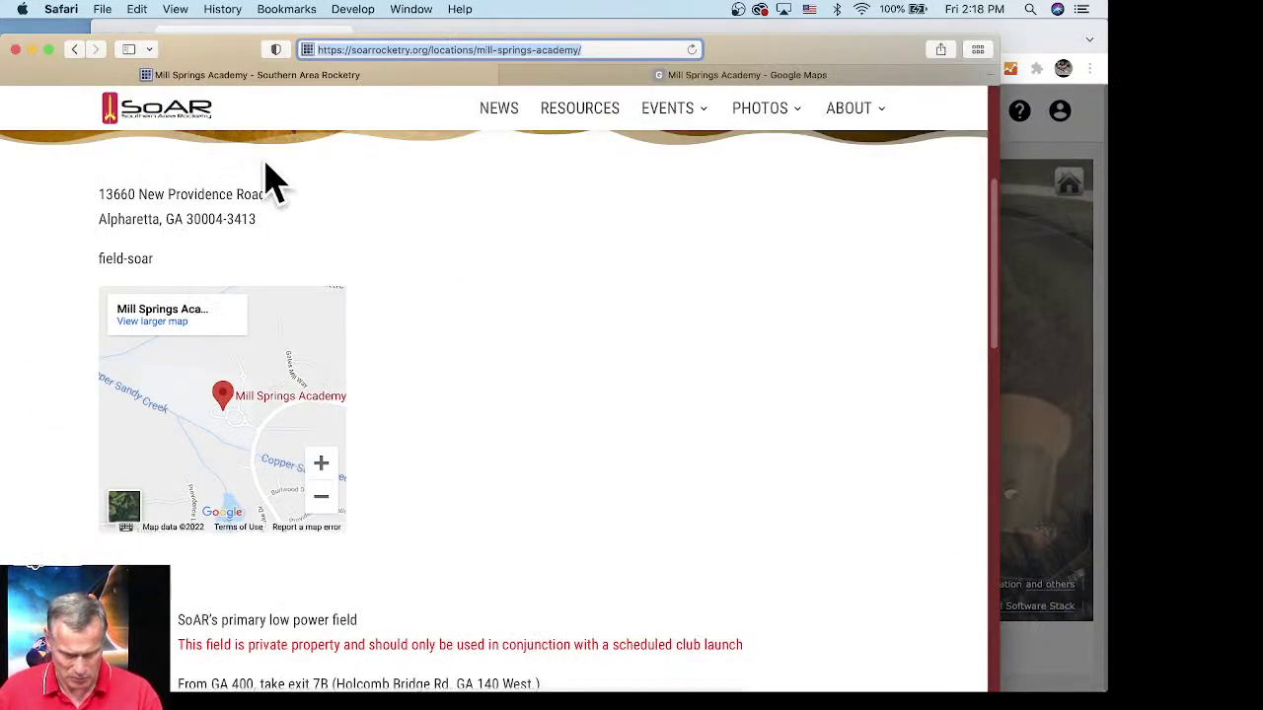
drag(826, 56, 884, 41)
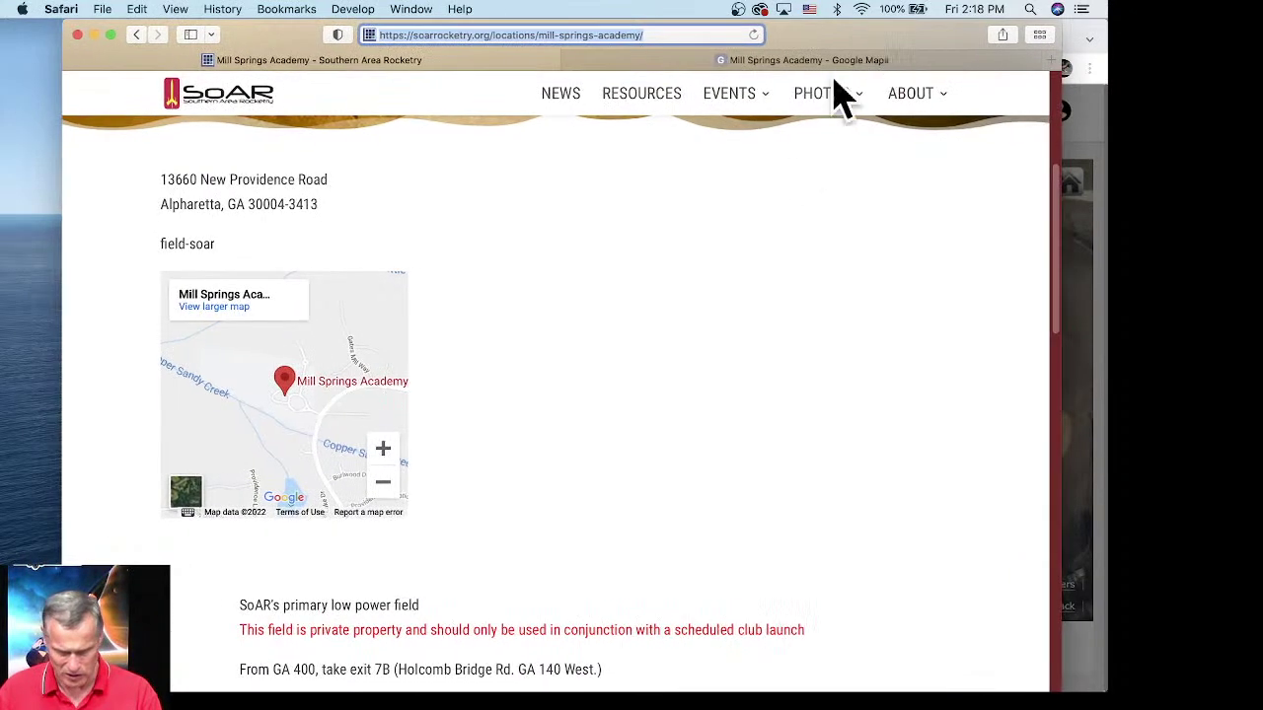
scroll(644, 429, up, 5)
mouse_move(900, 104)
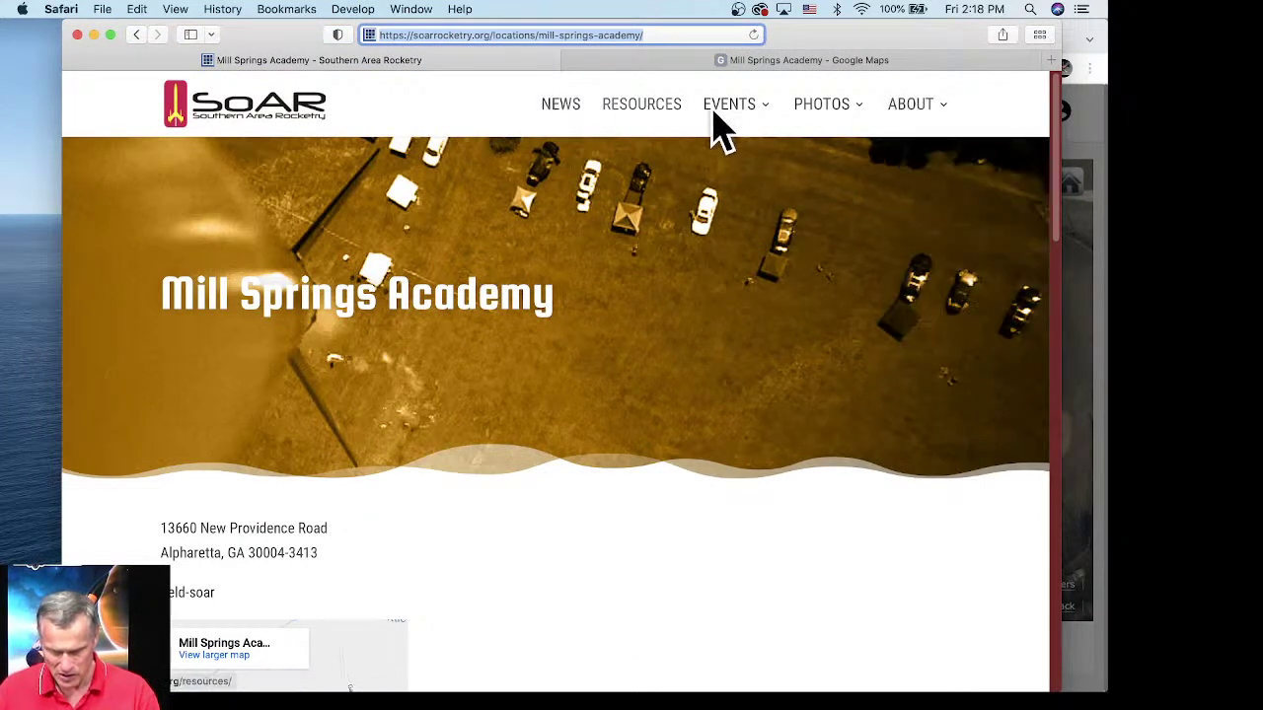
click(937, 183)
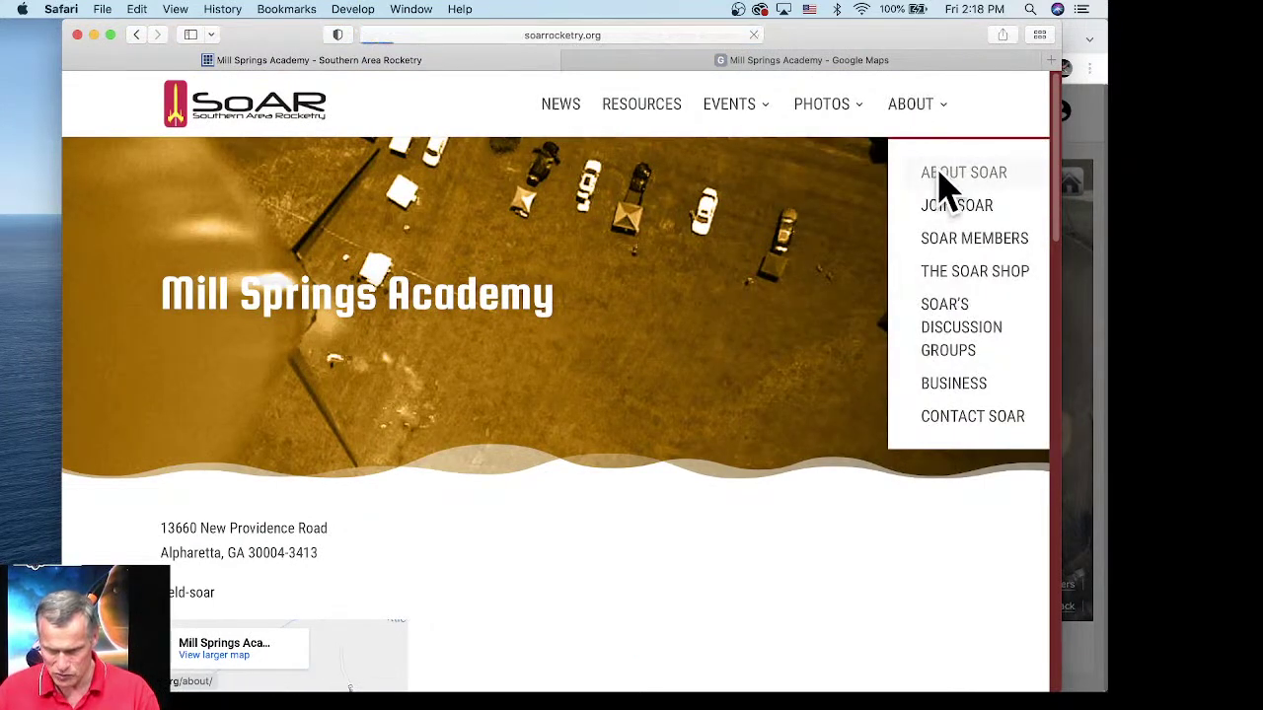
scroll(747, 329, down, 5)
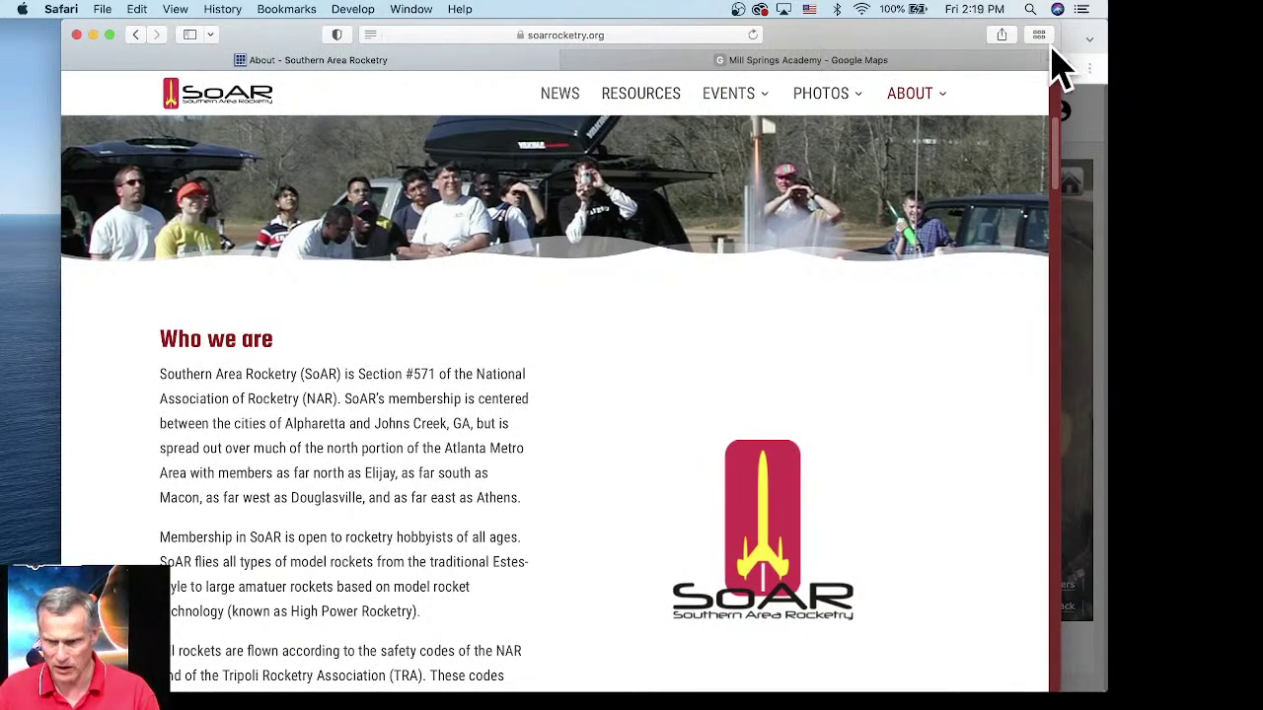
Step: Fill in Launch Visualizer's club details with type NAR, name "SOAR - Section #571" and the copied Mill Springs Academy page address as website URL
click(1091, 128)
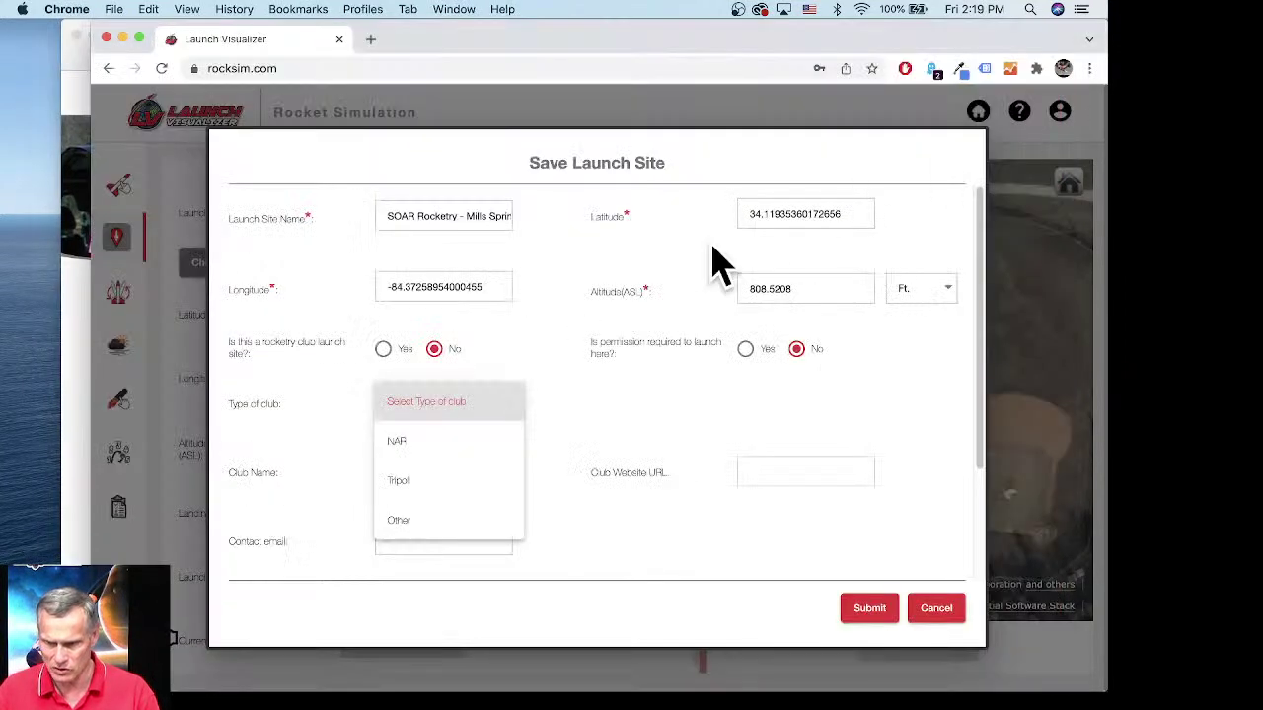
click(409, 441)
click(400, 469)
text(SOAR - Section #571)
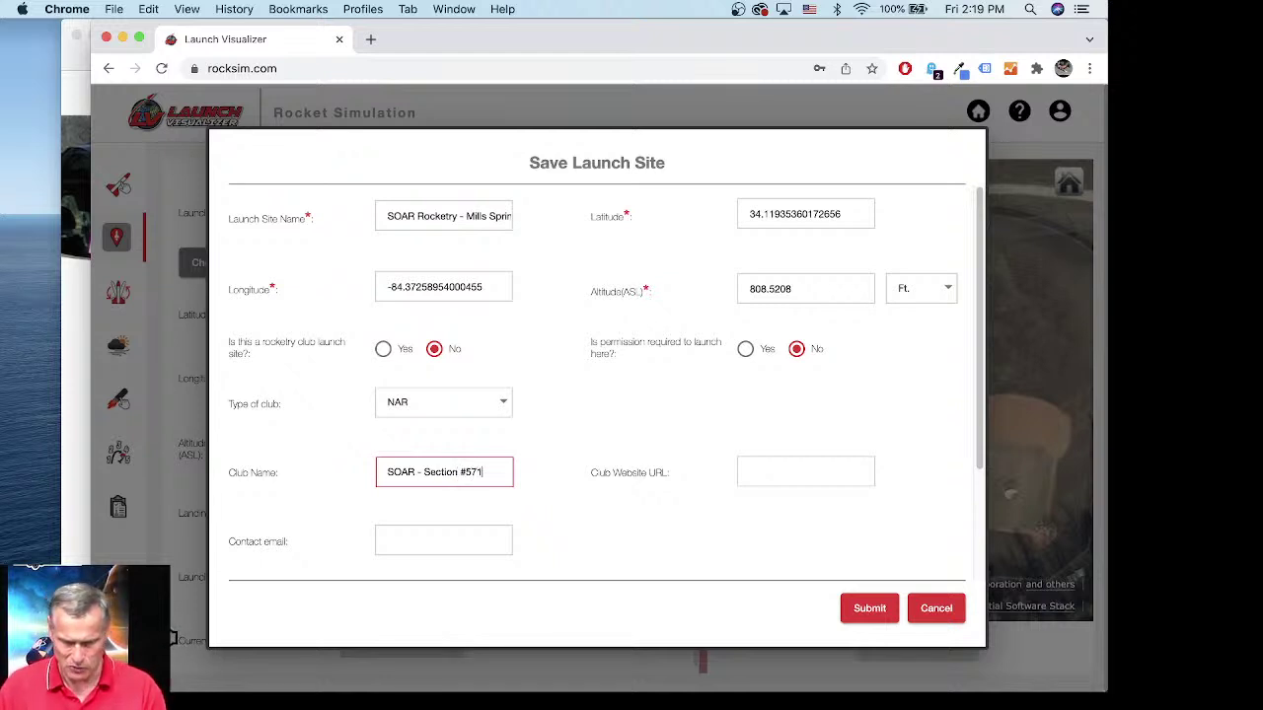
click(778, 471)
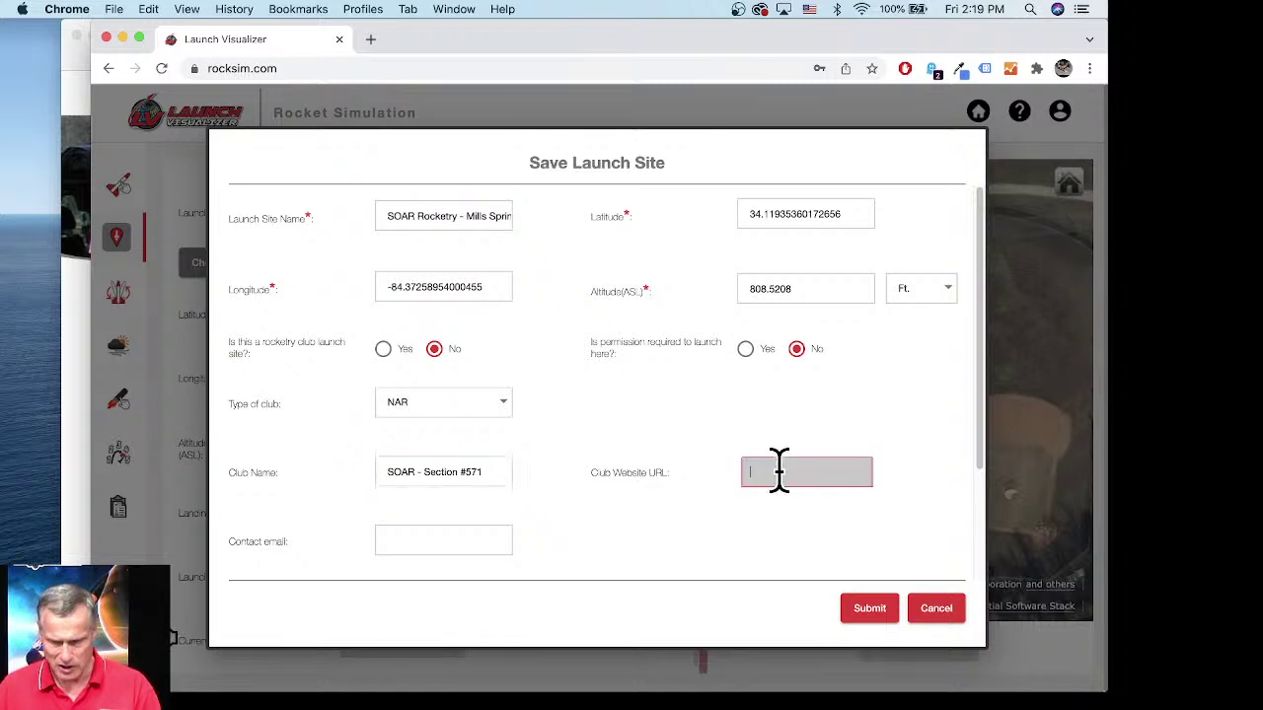
key(super+v)
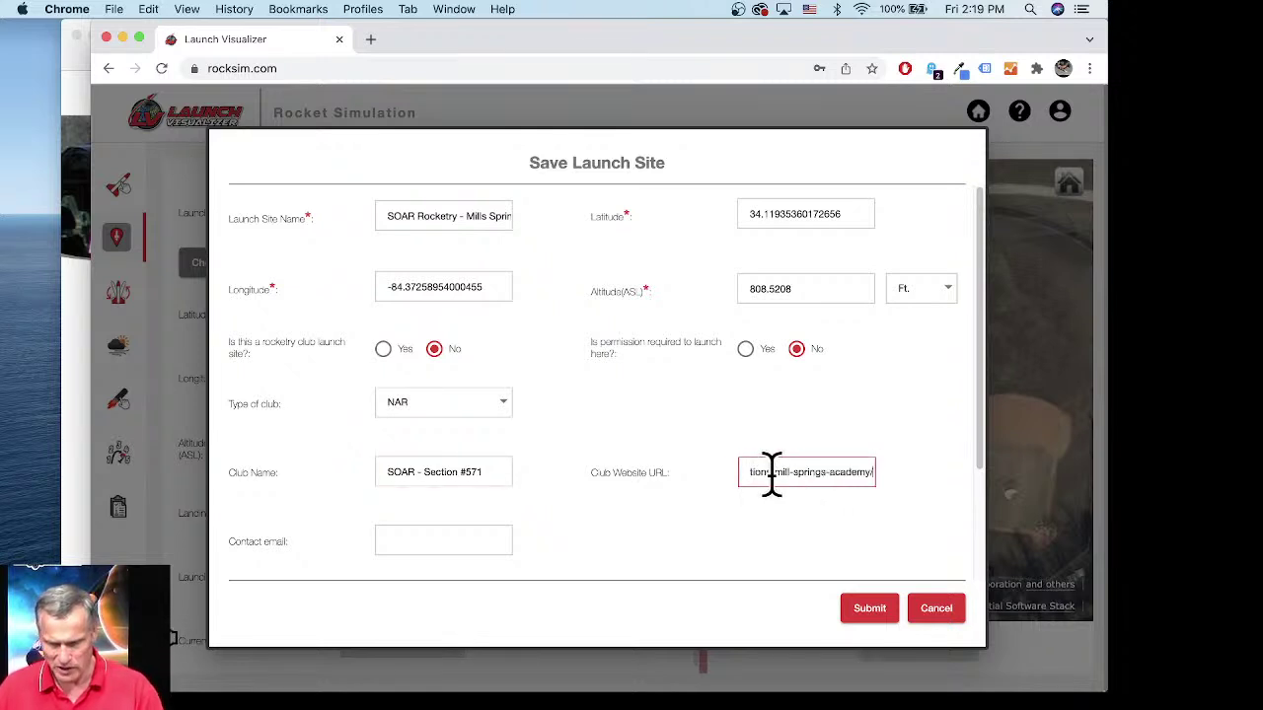
Step: Return to SoAR's Mill Springs Academy page in Safari and copy the red private-property notice about scheduled club launches
scroll(392, 553, down, 2)
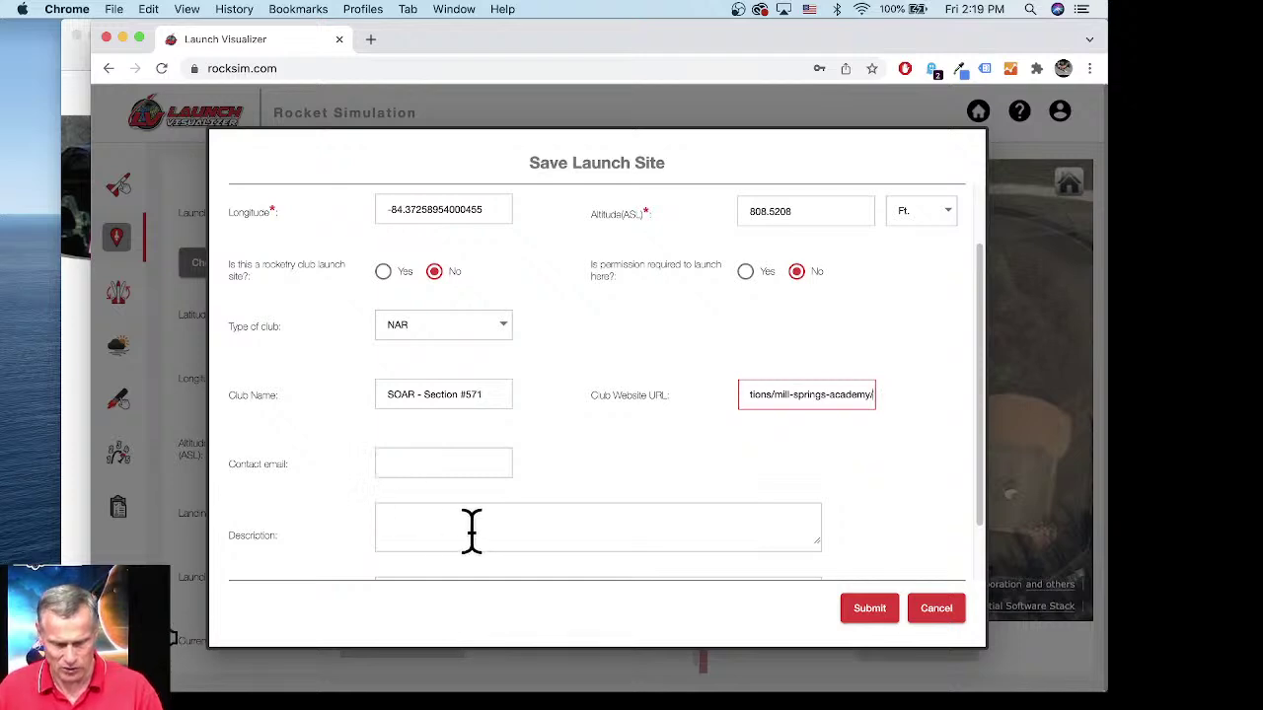
scroll(729, 483, down, 2)
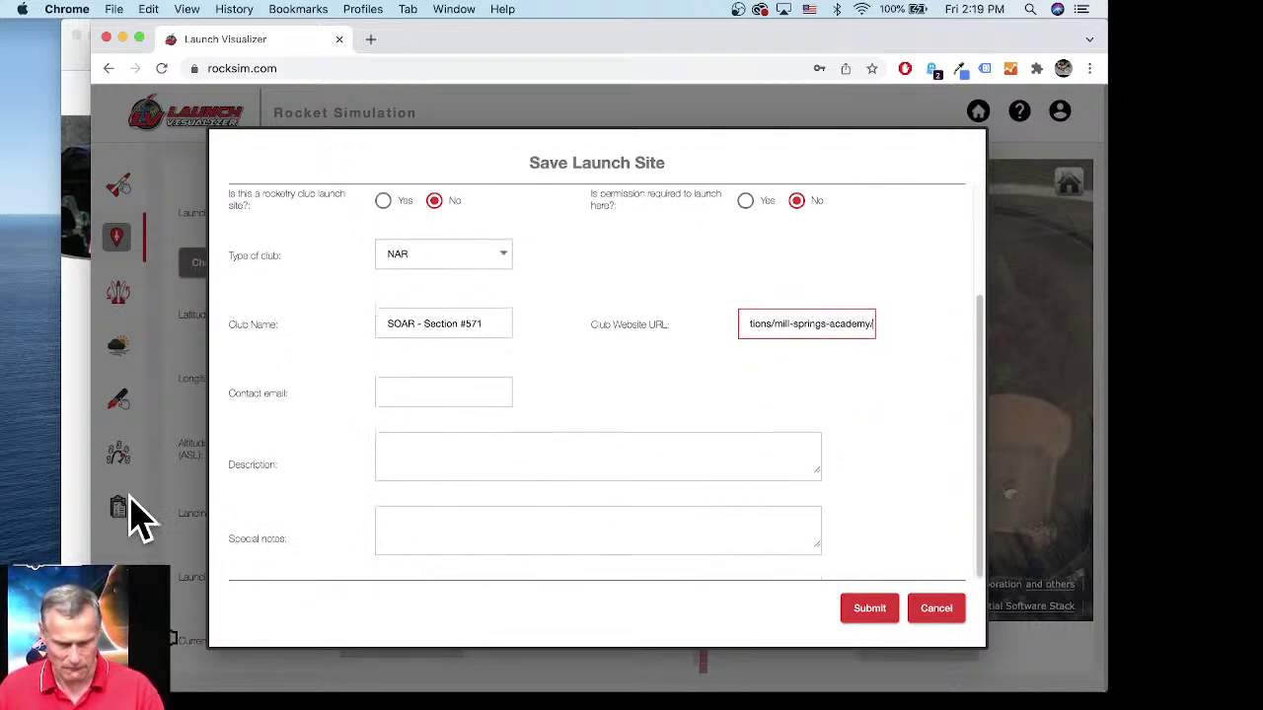
click(71, 490)
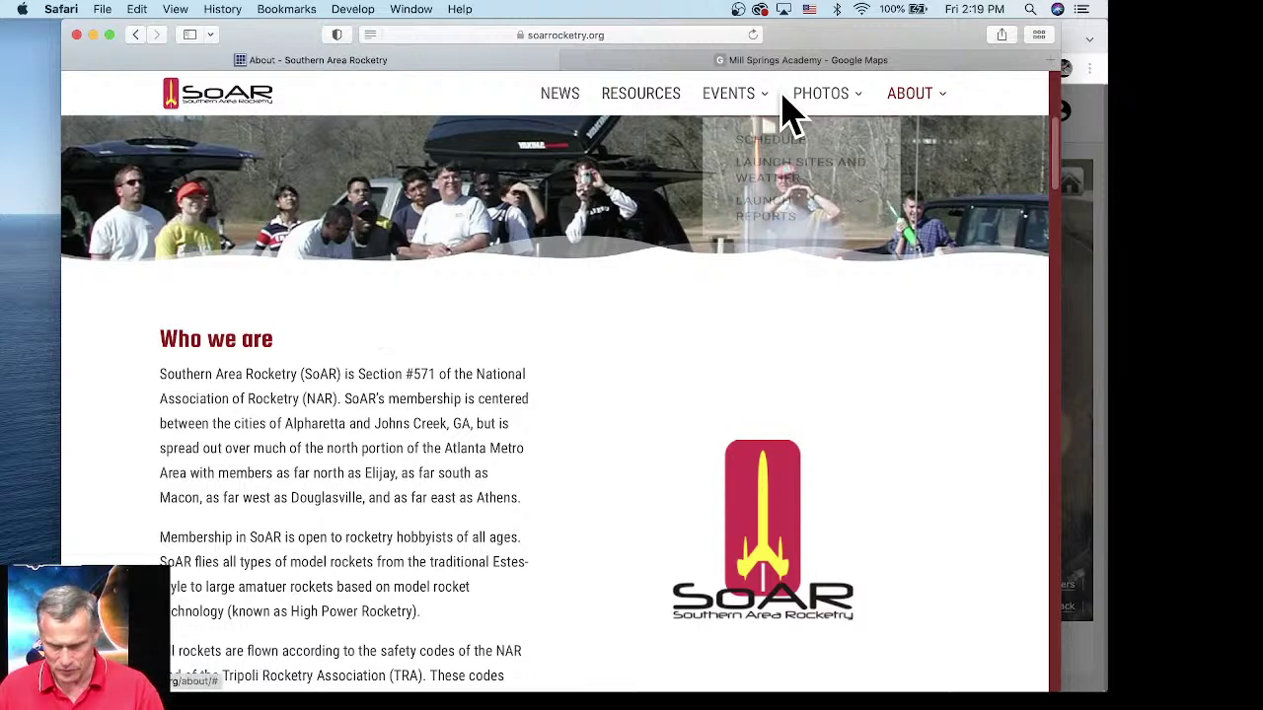
click(135, 36)
scroll(459, 408, down, 10)
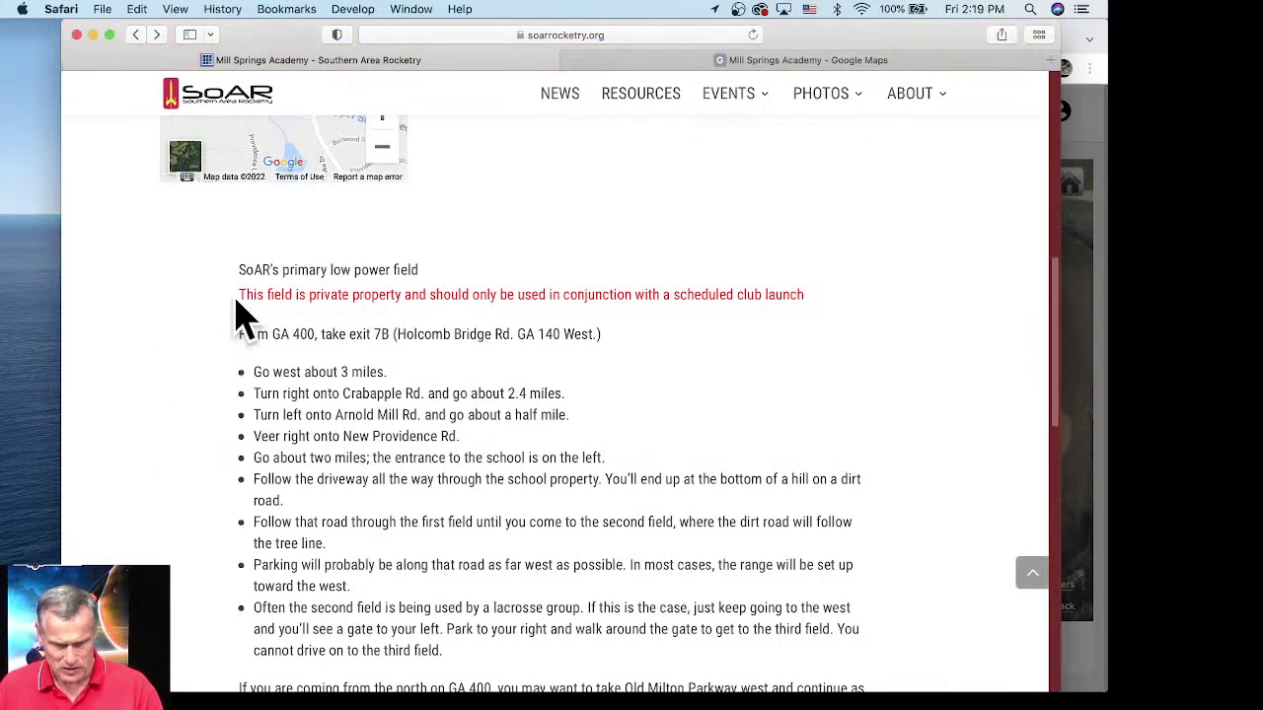
drag(238, 294, 815, 314)
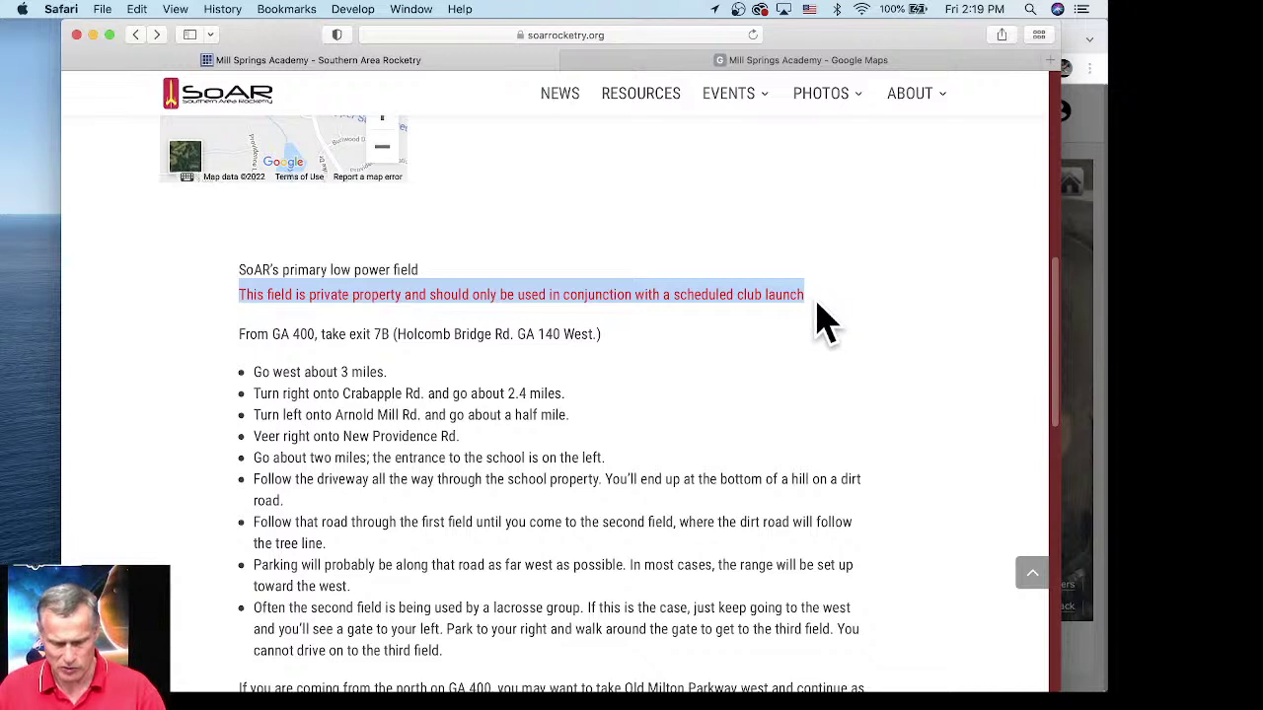
key(super+c)
click(854, 332)
mouse_move(979, 172)
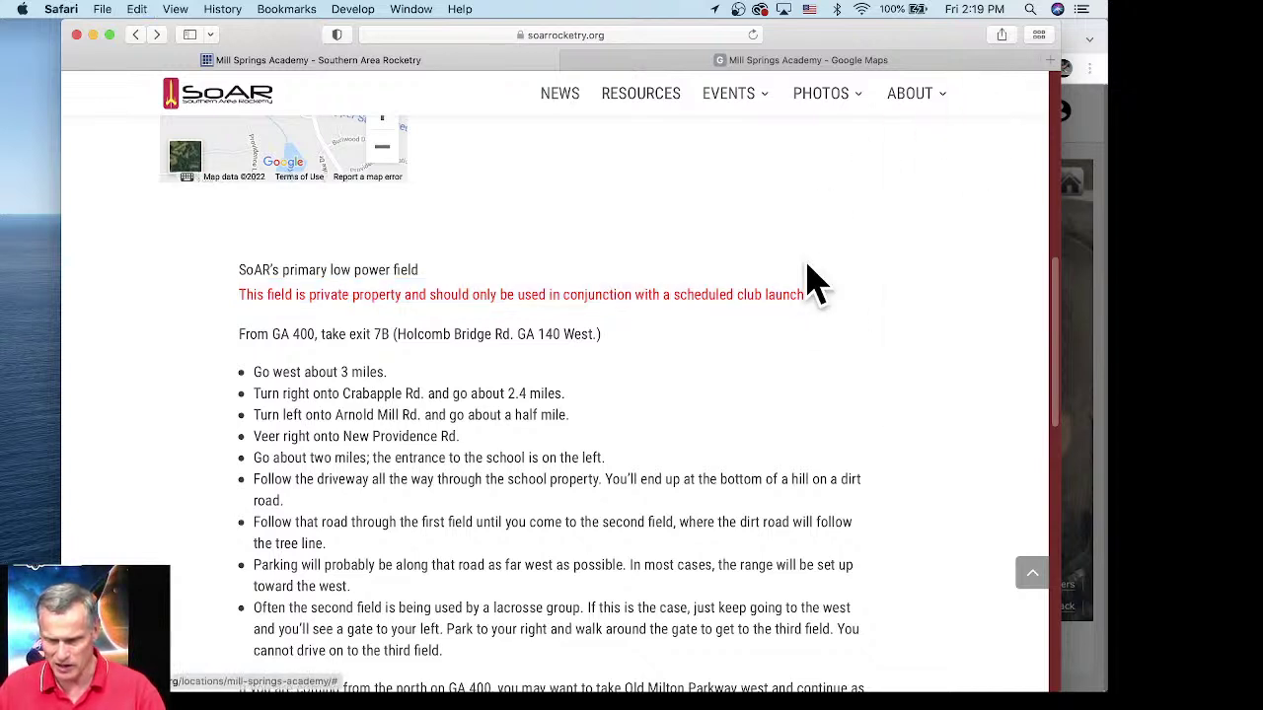
triple_click(422, 294)
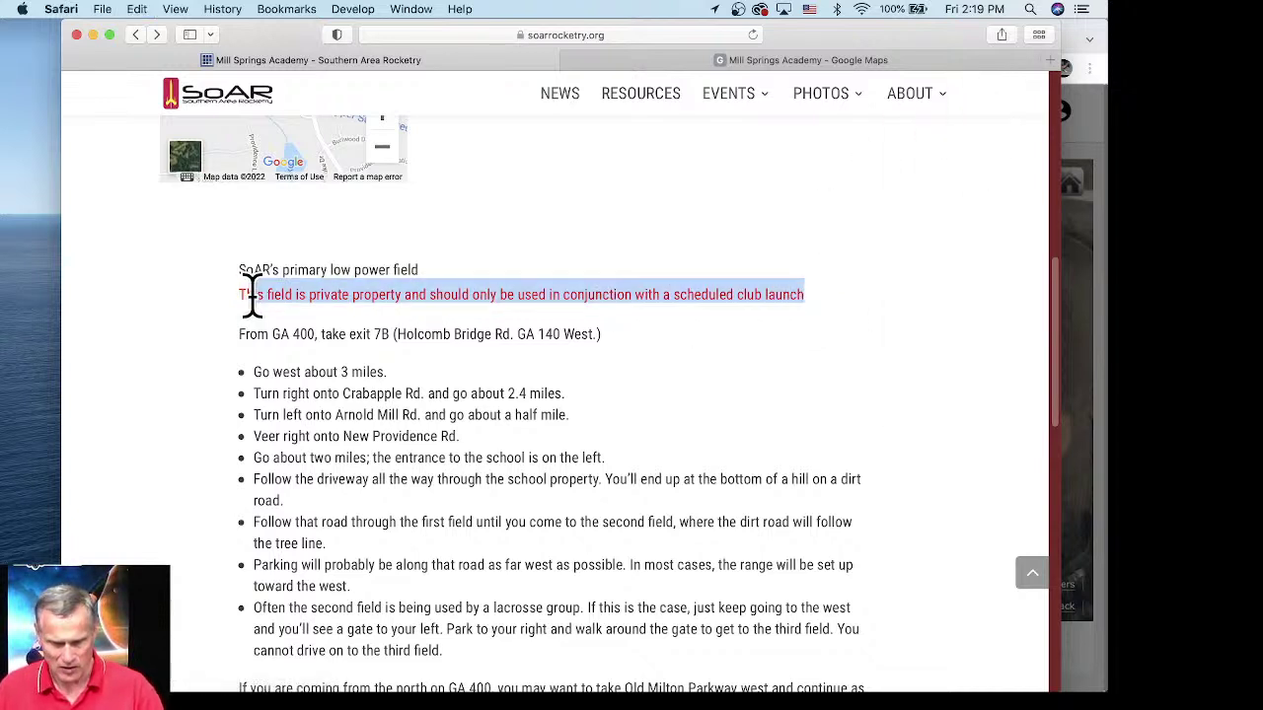
key(super+c)
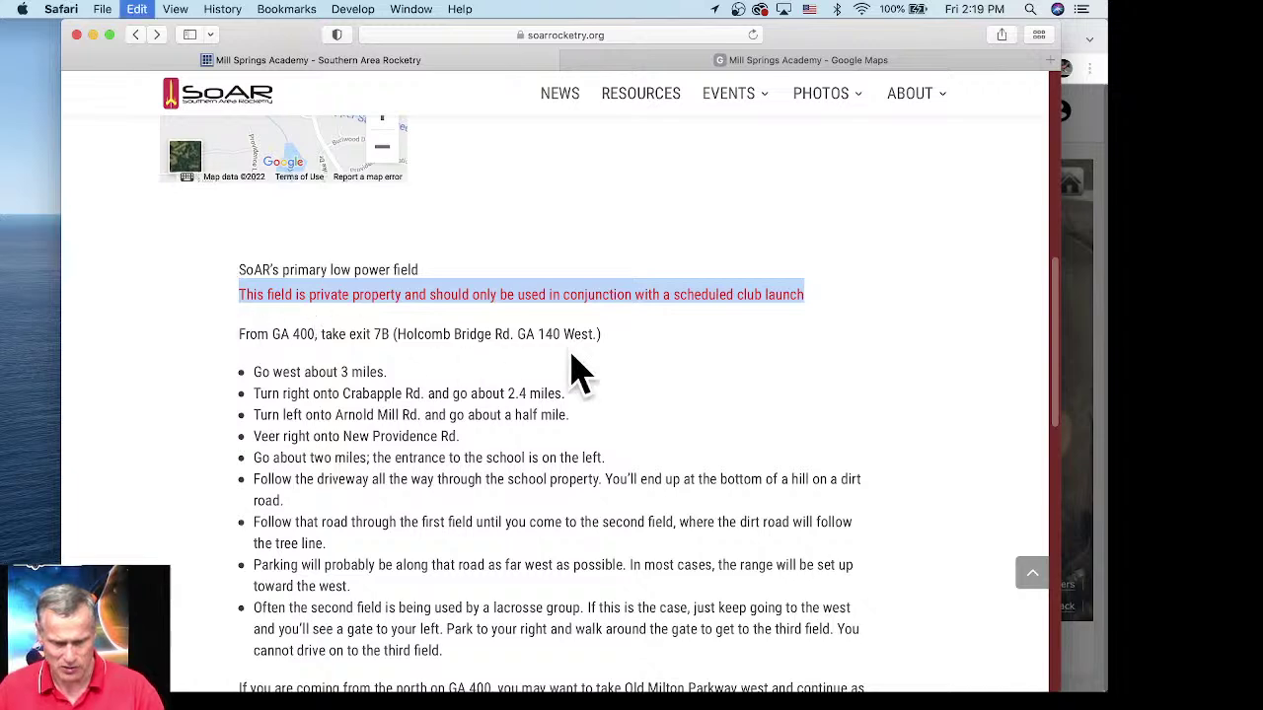
Step: Paste the copied private-property notice into the launch site's description in Launch Visualizer
click(1083, 226)
click(426, 529)
click(425, 463)
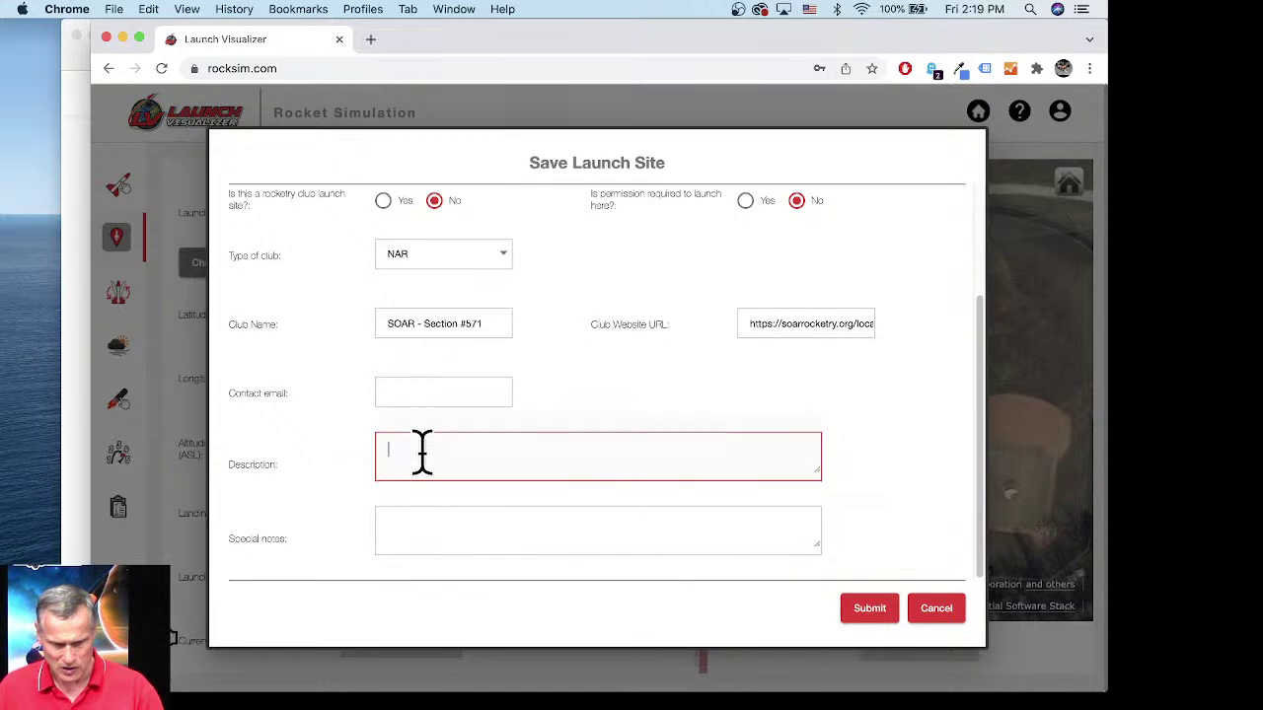
key(super+v)
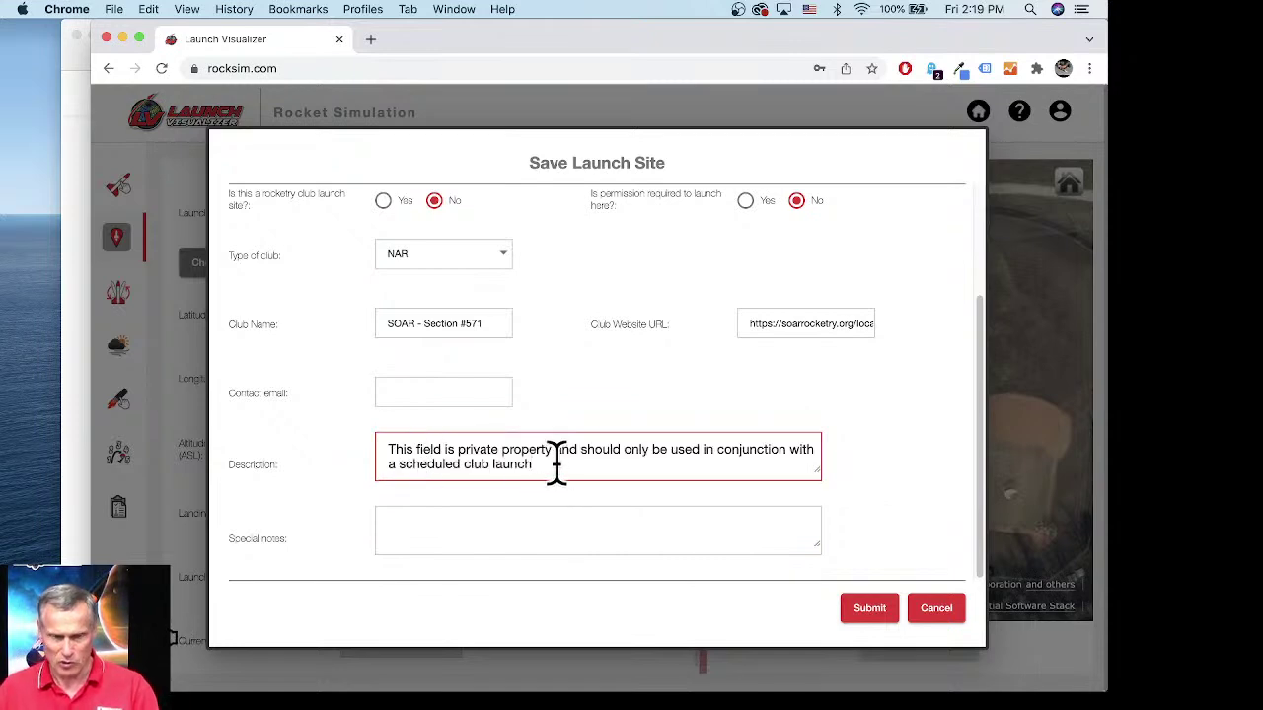
Step: Mark the launch site as requiring permission to launch and submit the Save Launch Site form
scroll(908, 453, up, 1)
scroll(907, 453, up, 1)
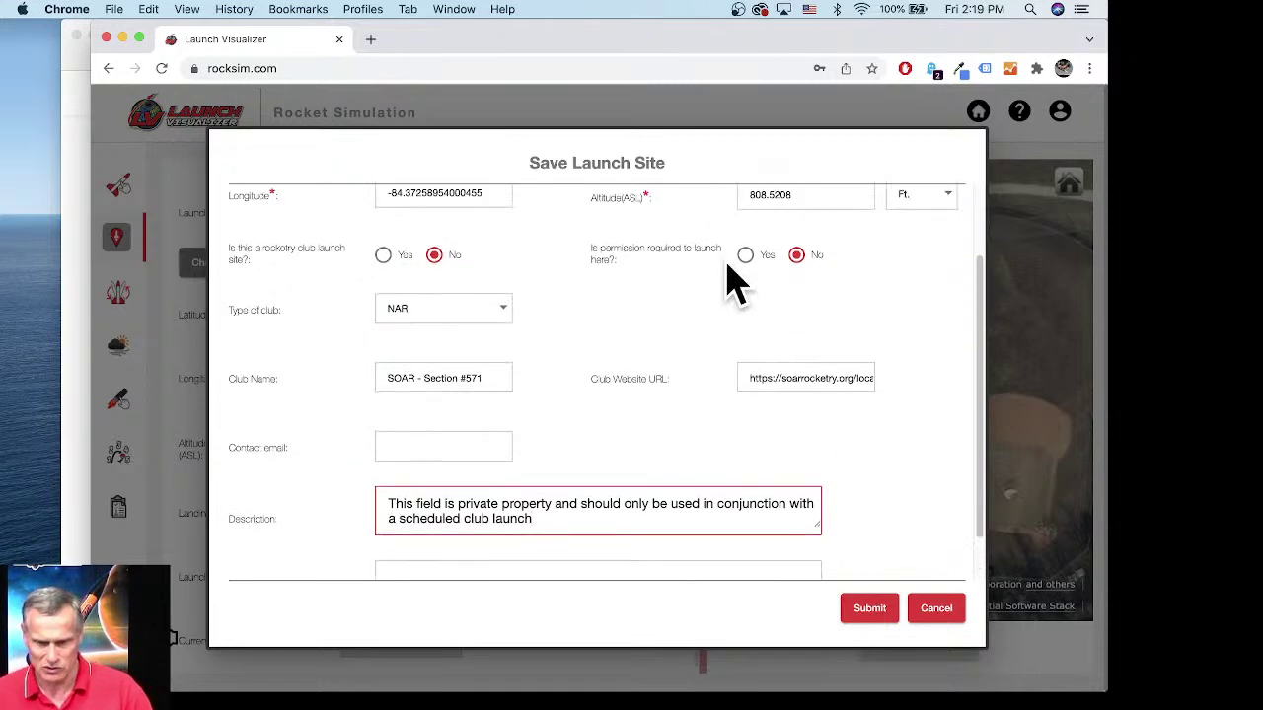
click(745, 257)
scroll(779, 434, up, 3)
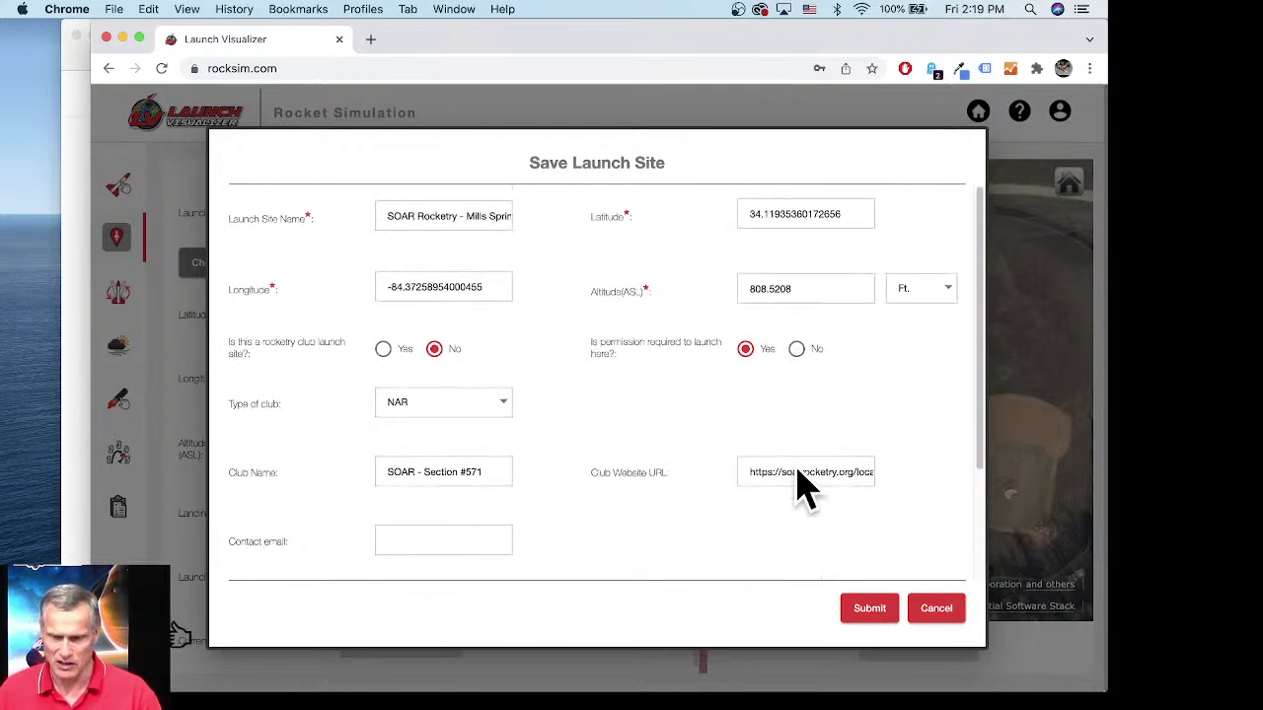
click(872, 609)
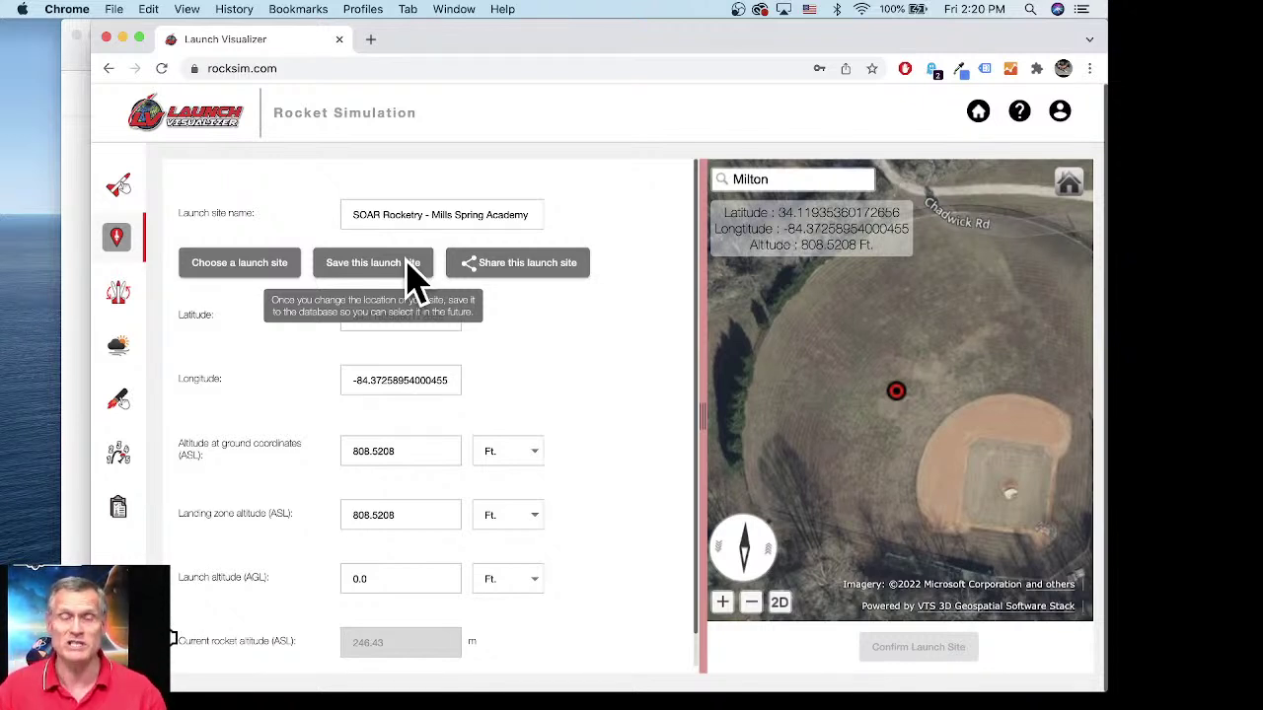
Step: Try to share "SOAR Rocketry - Mills Spring Academy" as a public launch site, and close the sharing dialog
click(515, 278)
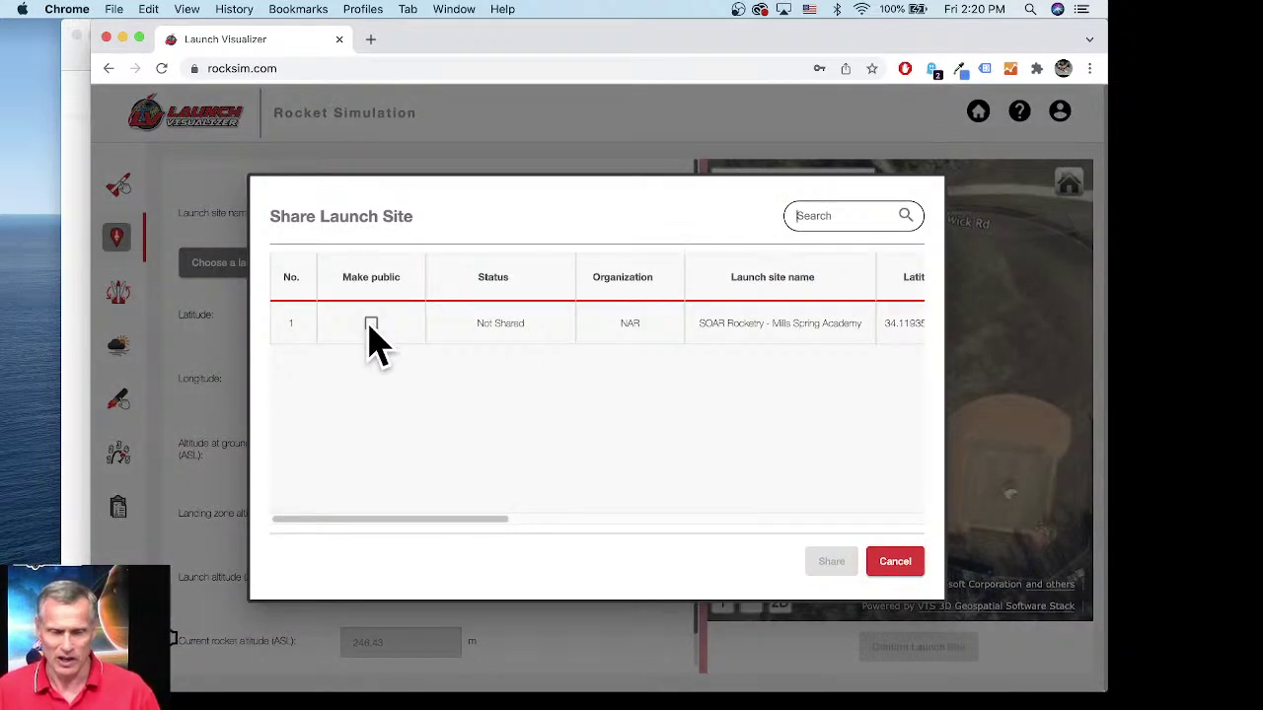
click(370, 324)
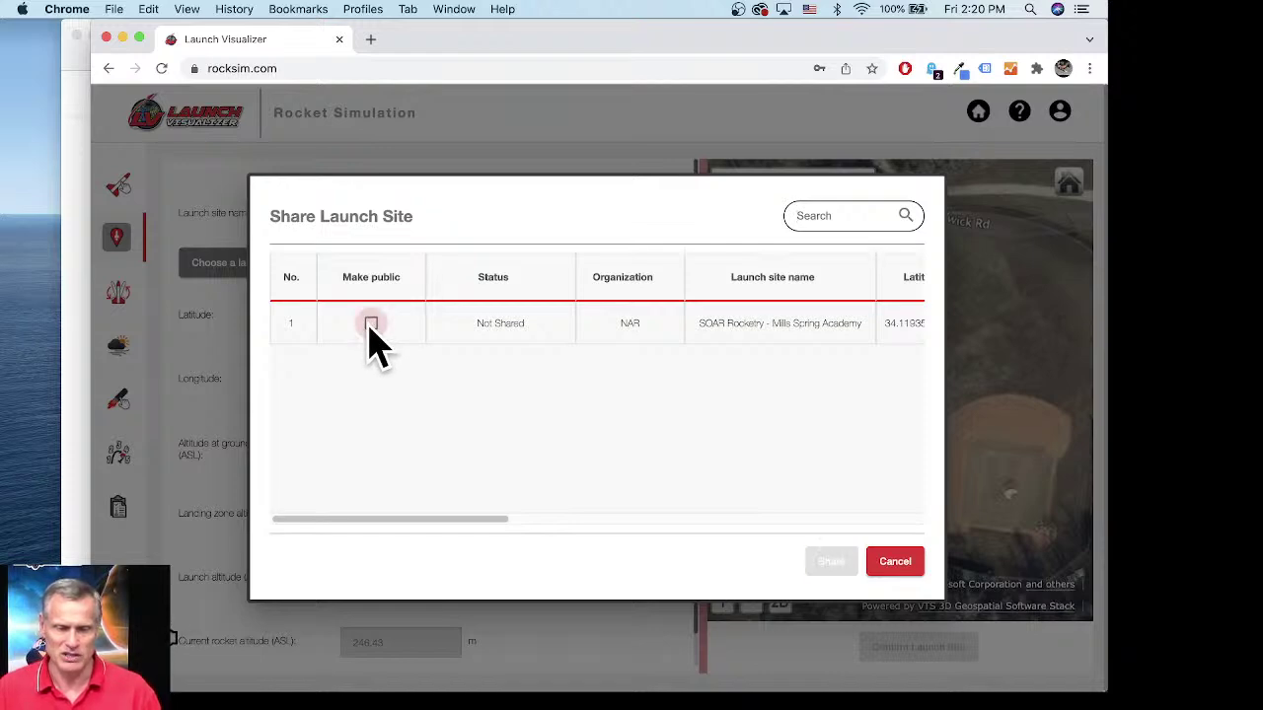
click(831, 559)
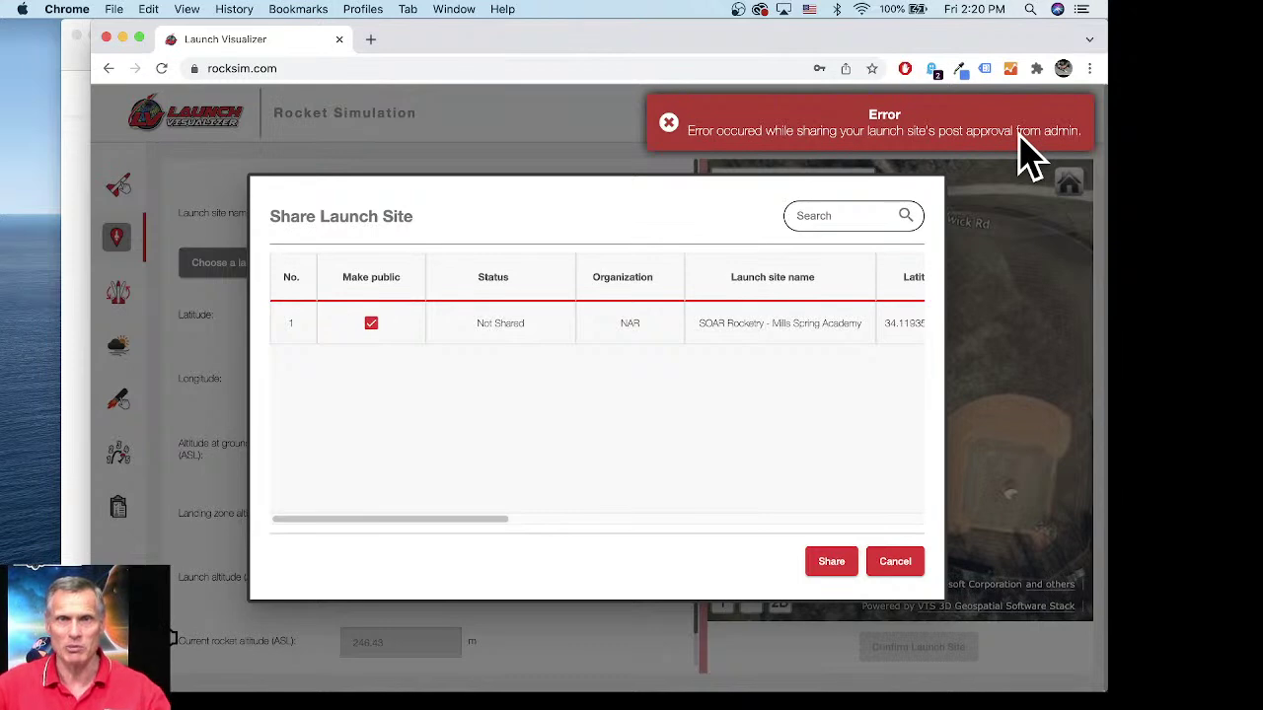
click(833, 564)
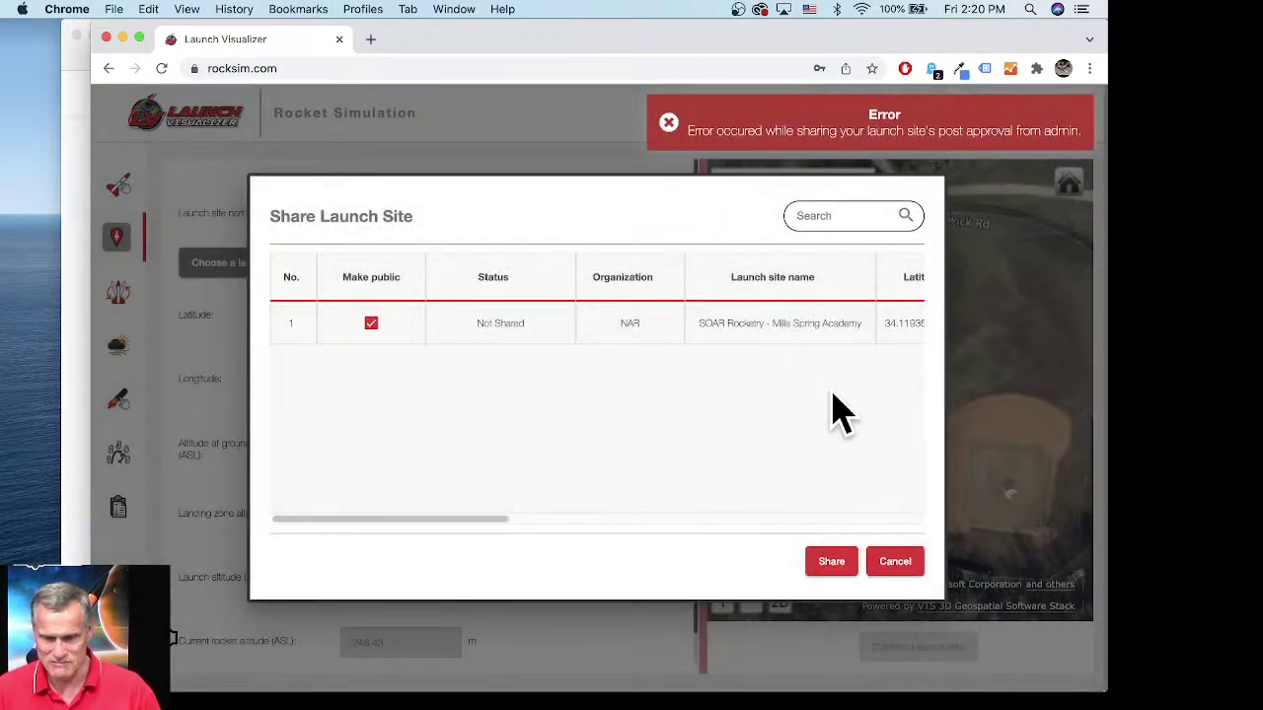
click(896, 563)
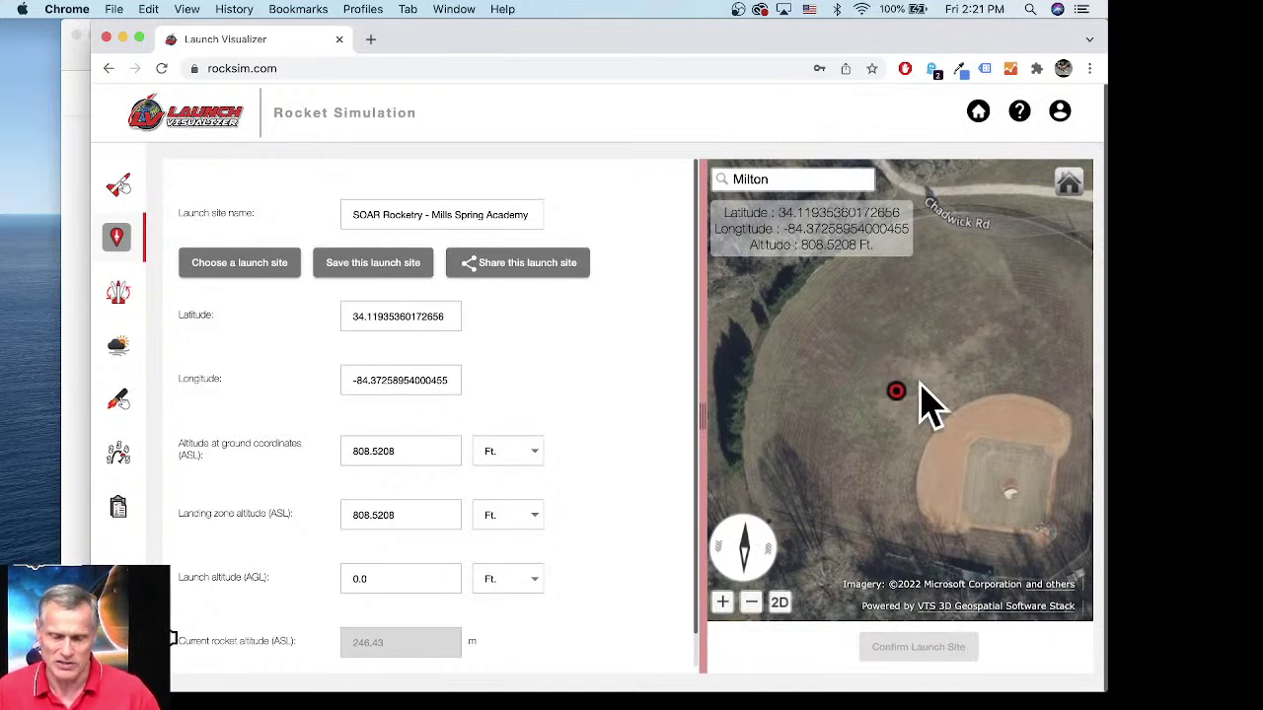
Step: Review the public and private lists of saved launch sites, and close the list without choosing a site
click(233, 264)
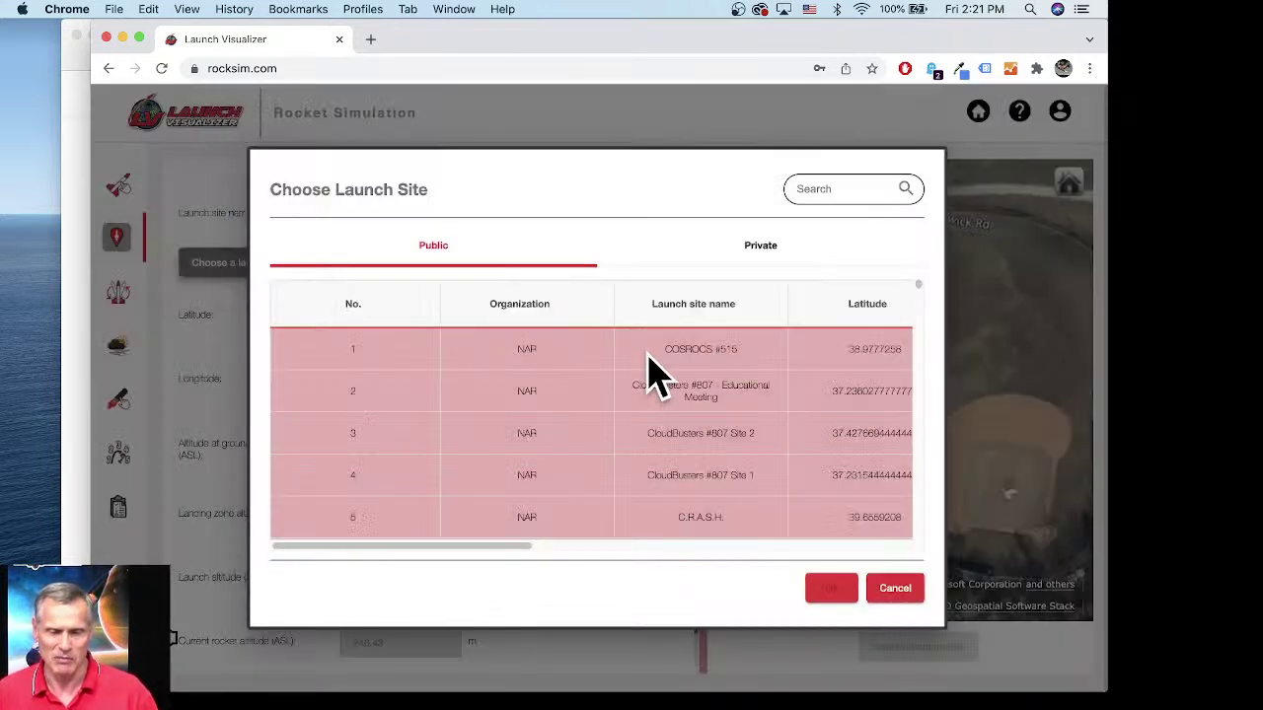
click(434, 264)
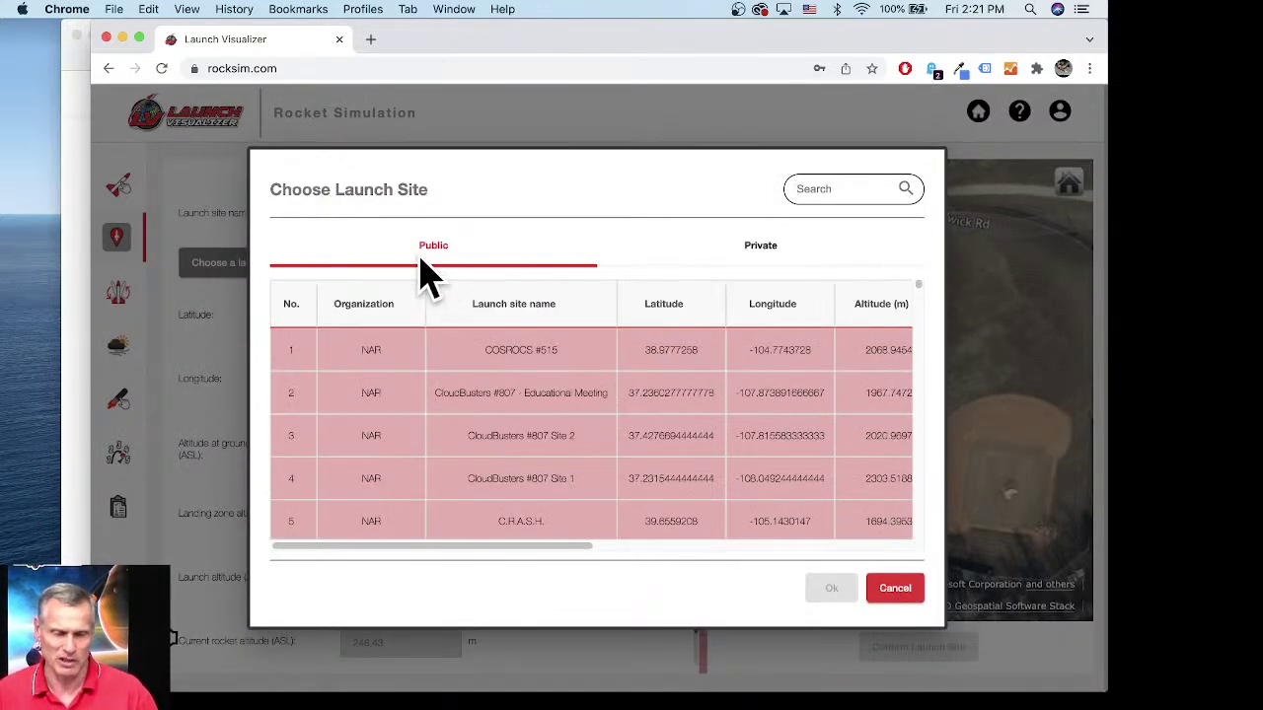
click(776, 260)
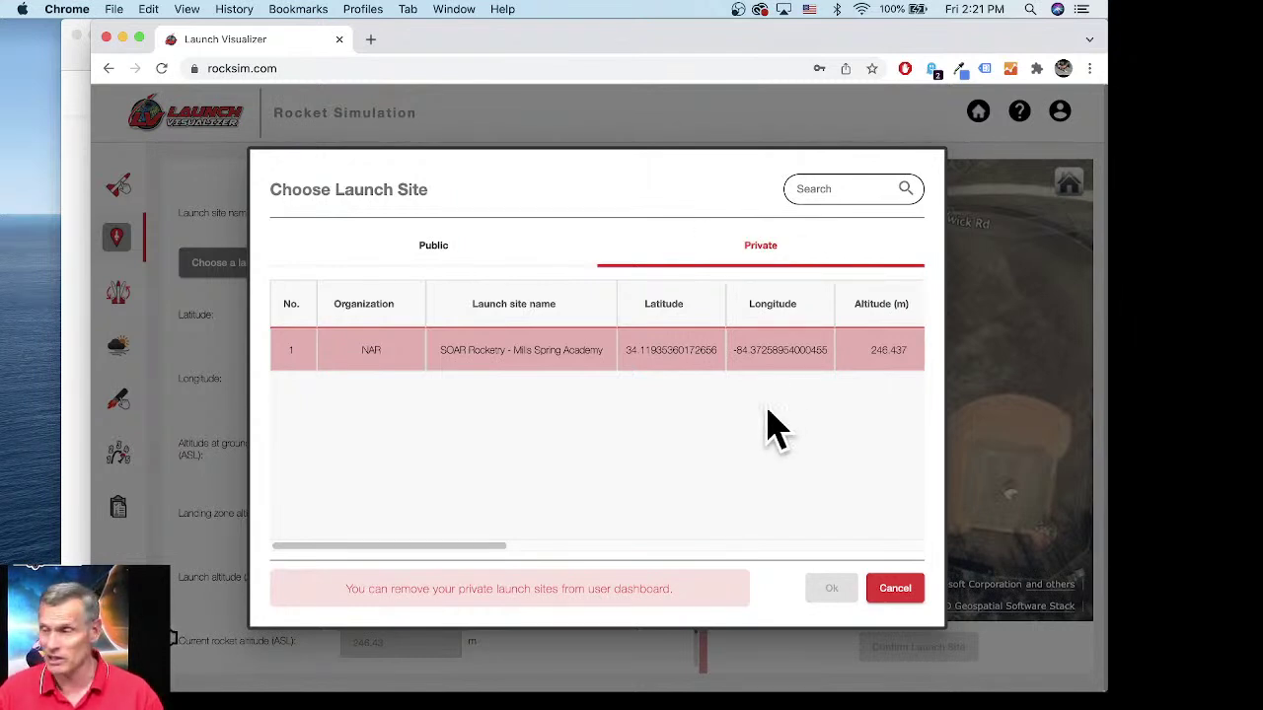
click(895, 588)
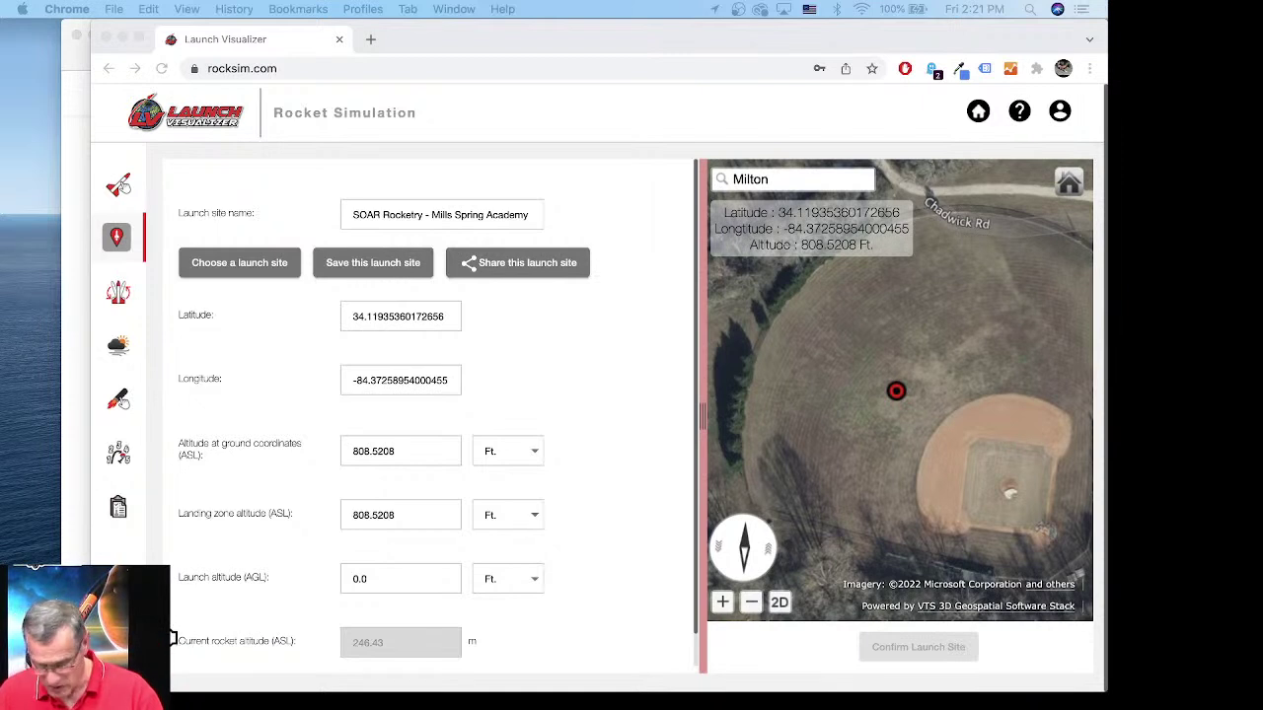
Step: Replace the launch site's latitude with 38.544330
click(451, 314)
drag(451, 314, 318, 316)
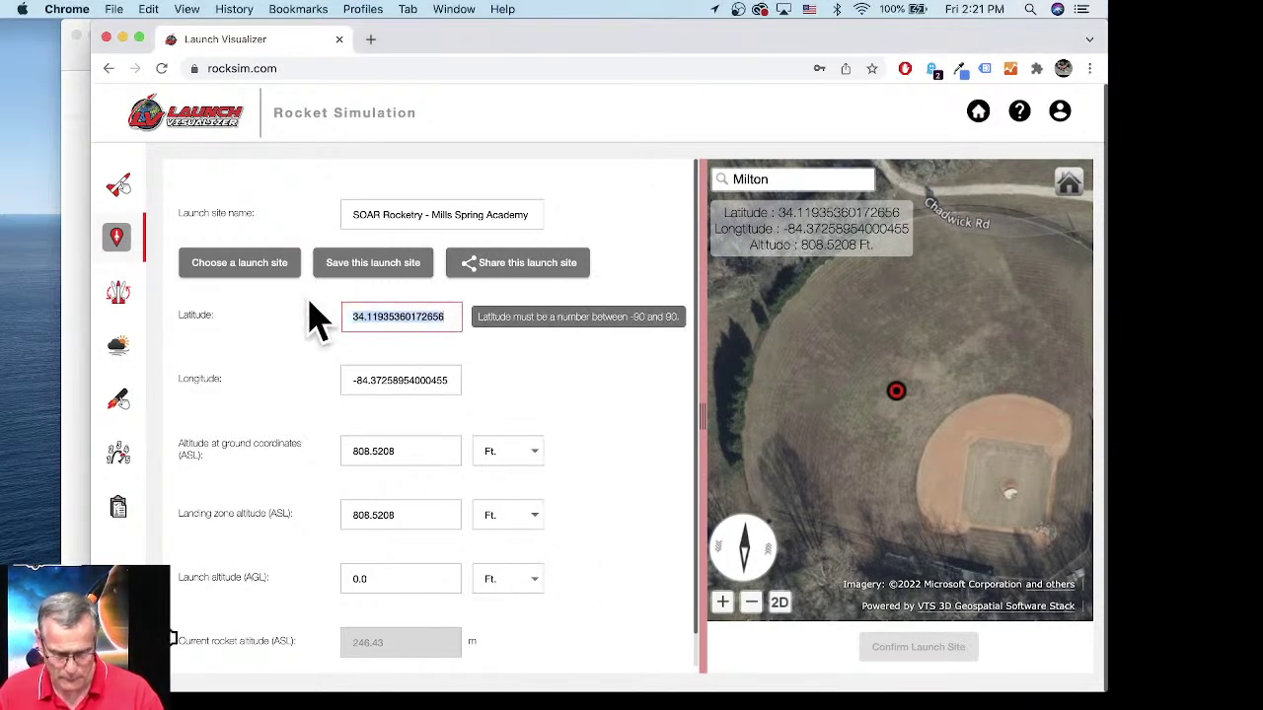
text(38.544330)
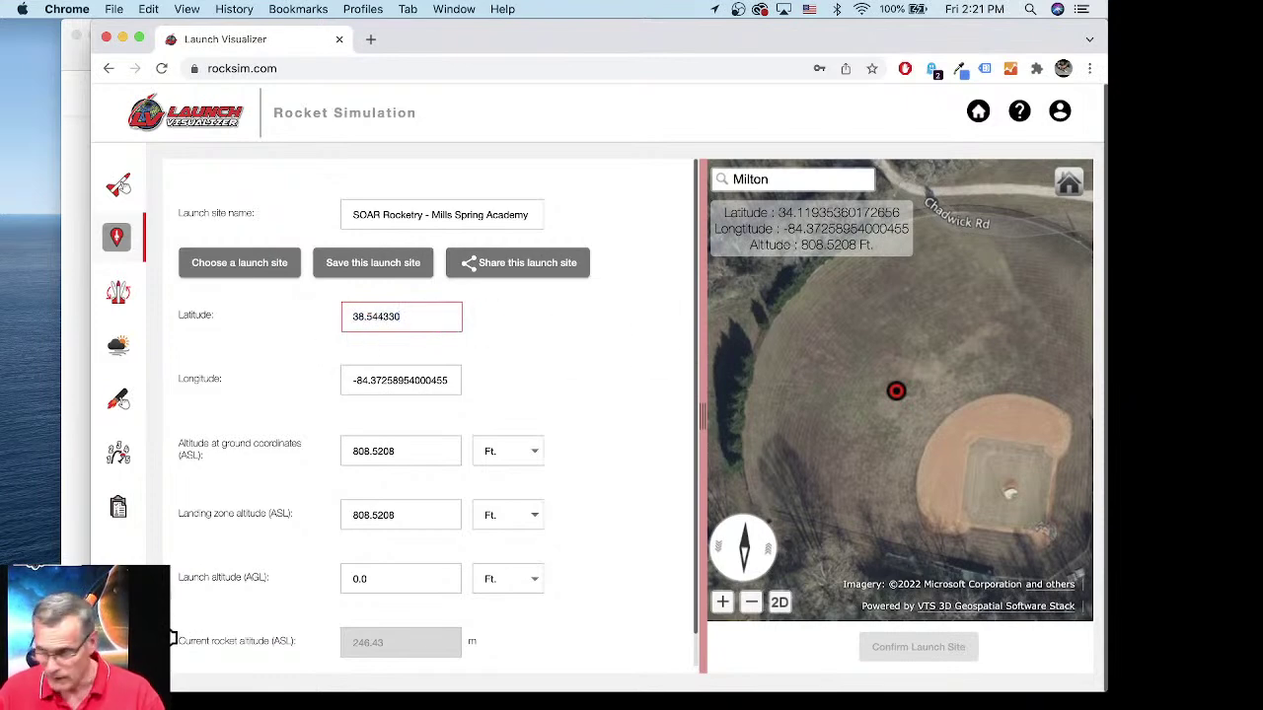
Step: Apply the latitude entry and replace the launch site's longitude with -90.489844
click(177, 635)
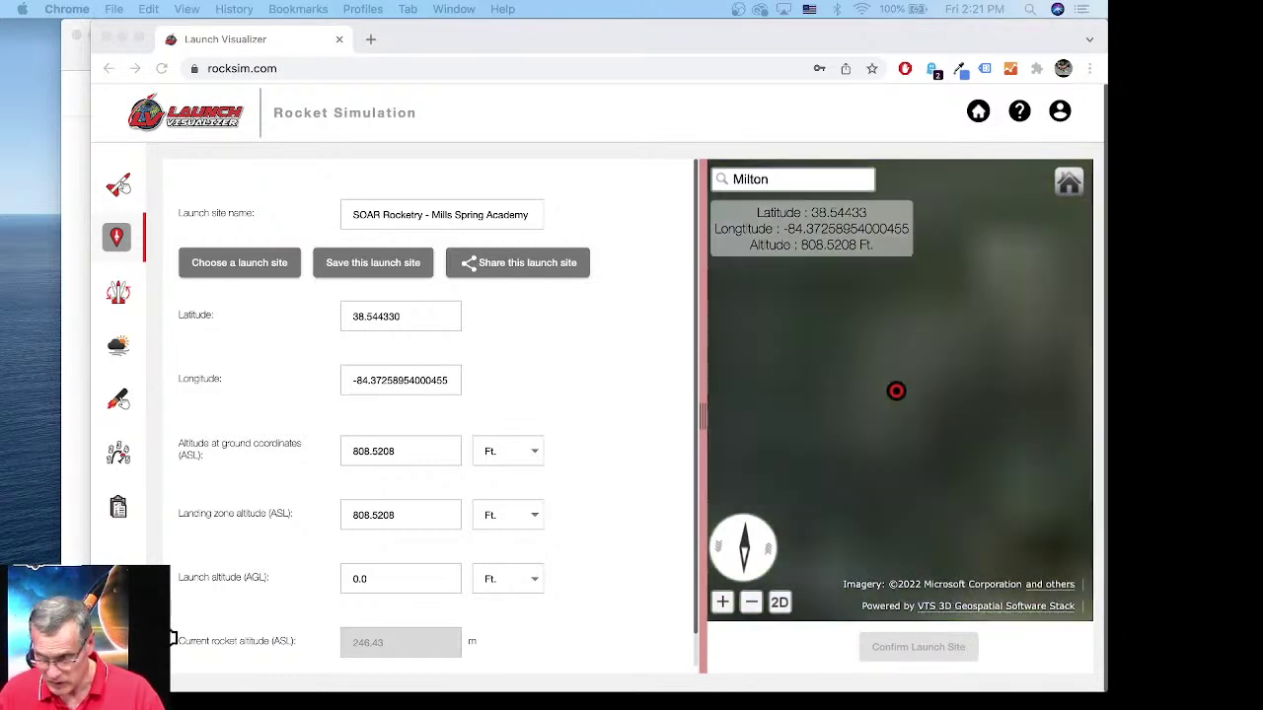
click(422, 446)
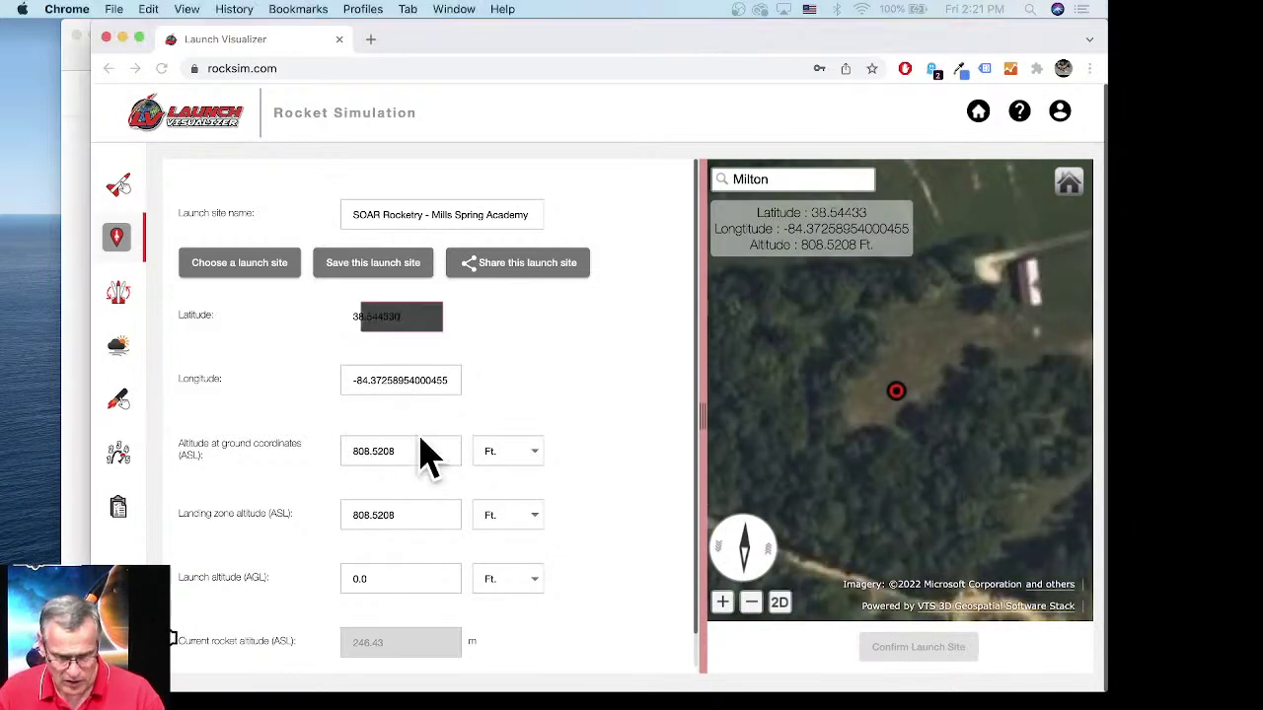
drag(451, 377, 360, 389)
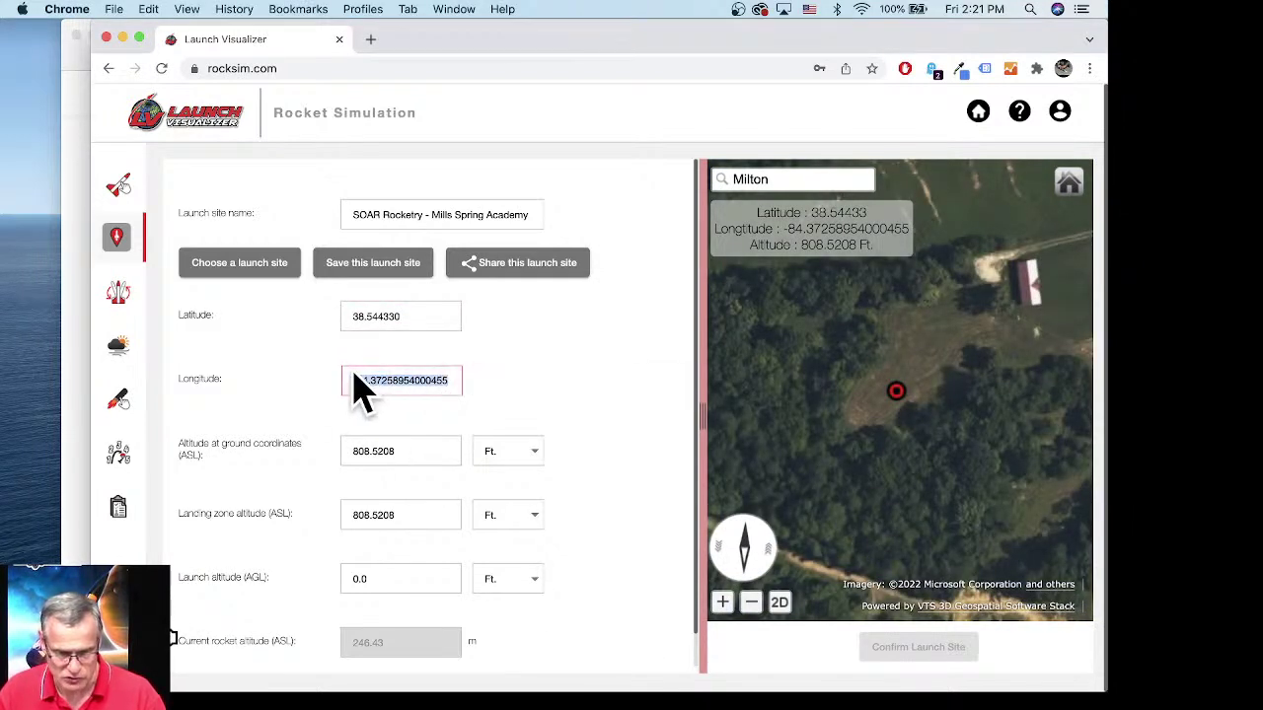
text(-90.489844)
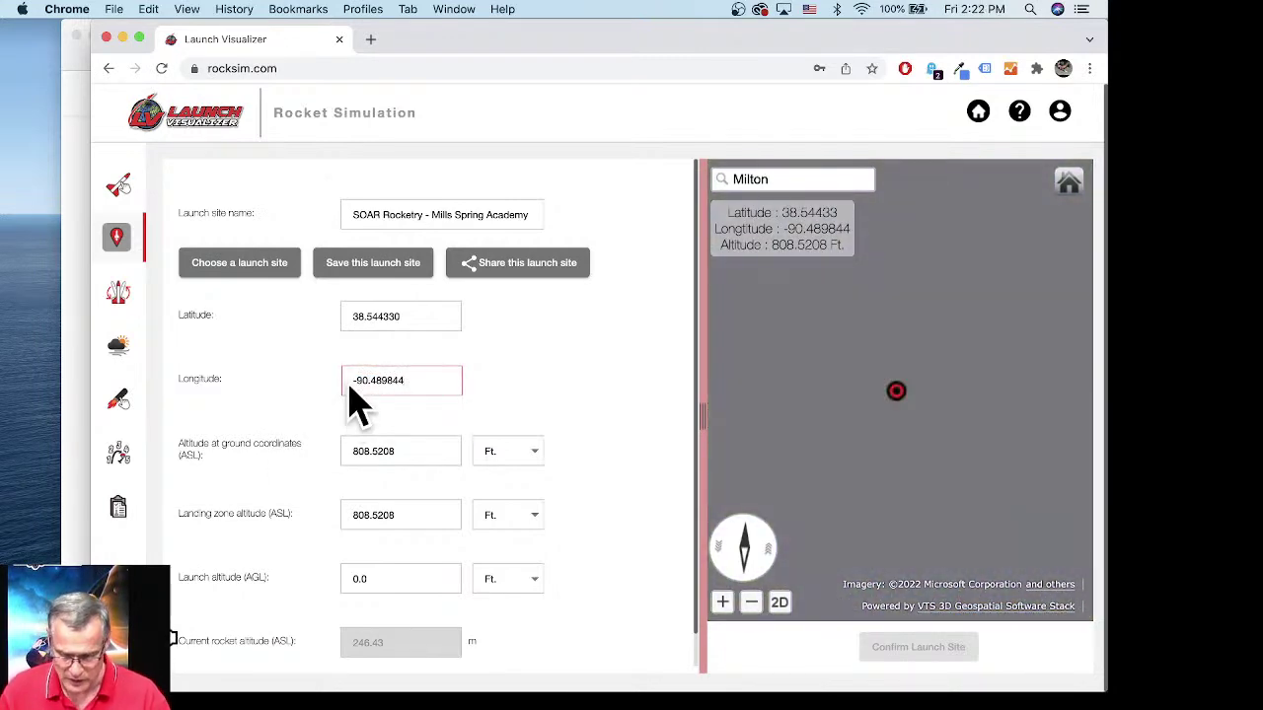
key(BackSpace)
key(BackSpace)
key(BackSpace)
key(BackSpace)
key(BackSpace)
key(BackSpace)
key(BackSpace)
key(BackSpace)
key(BackSpace)
key(BackSpace)
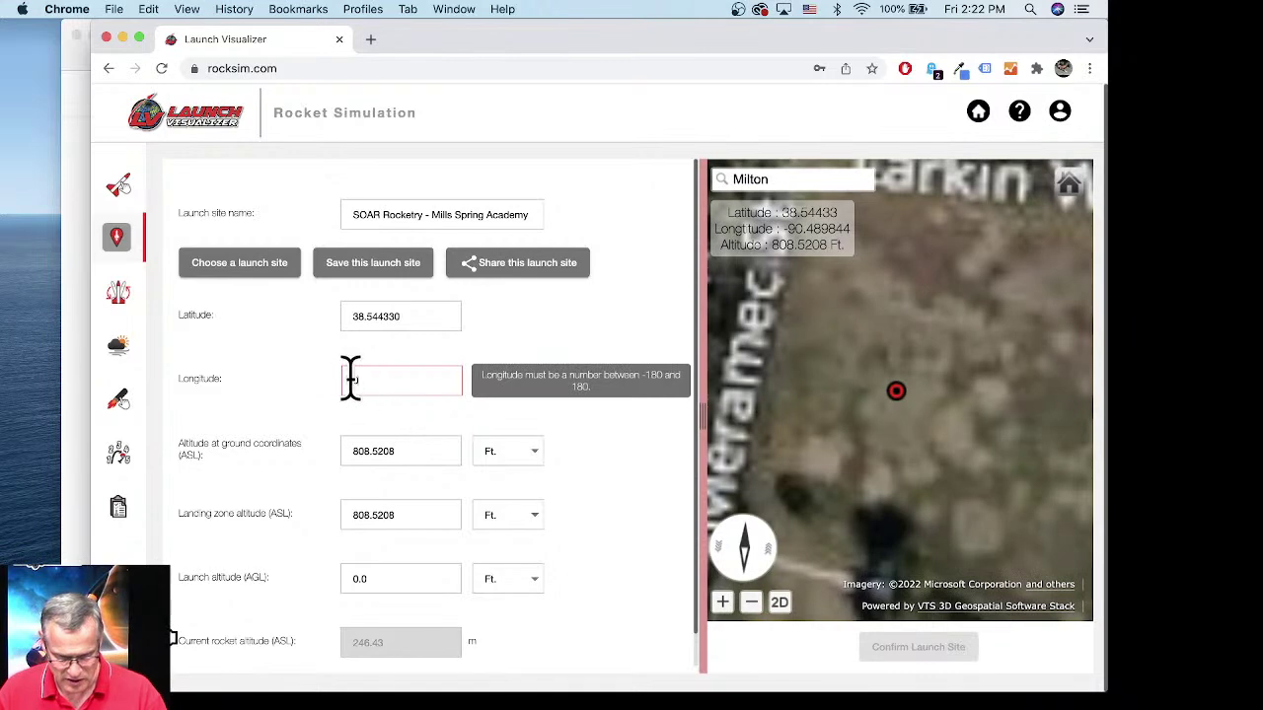
key(super+z)
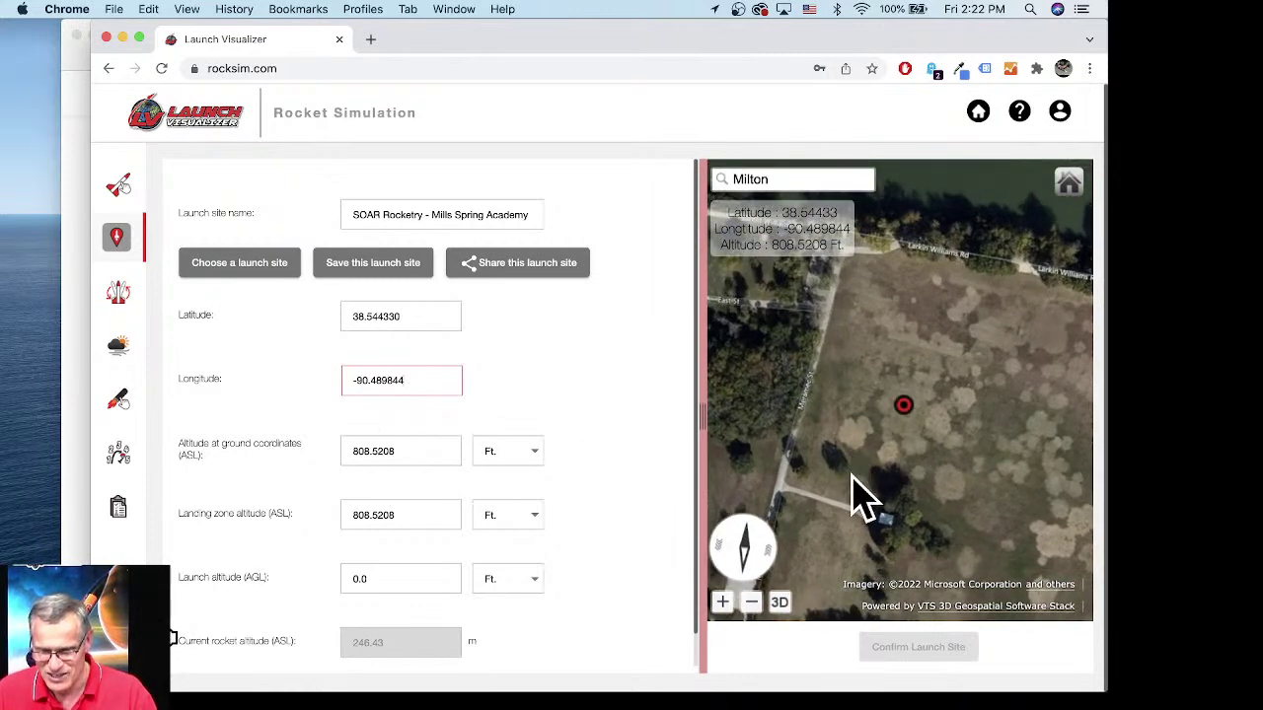
Step: Place the launch marker on the open field in Buder Park on the map and confirm it as the launch site
click(920, 407)
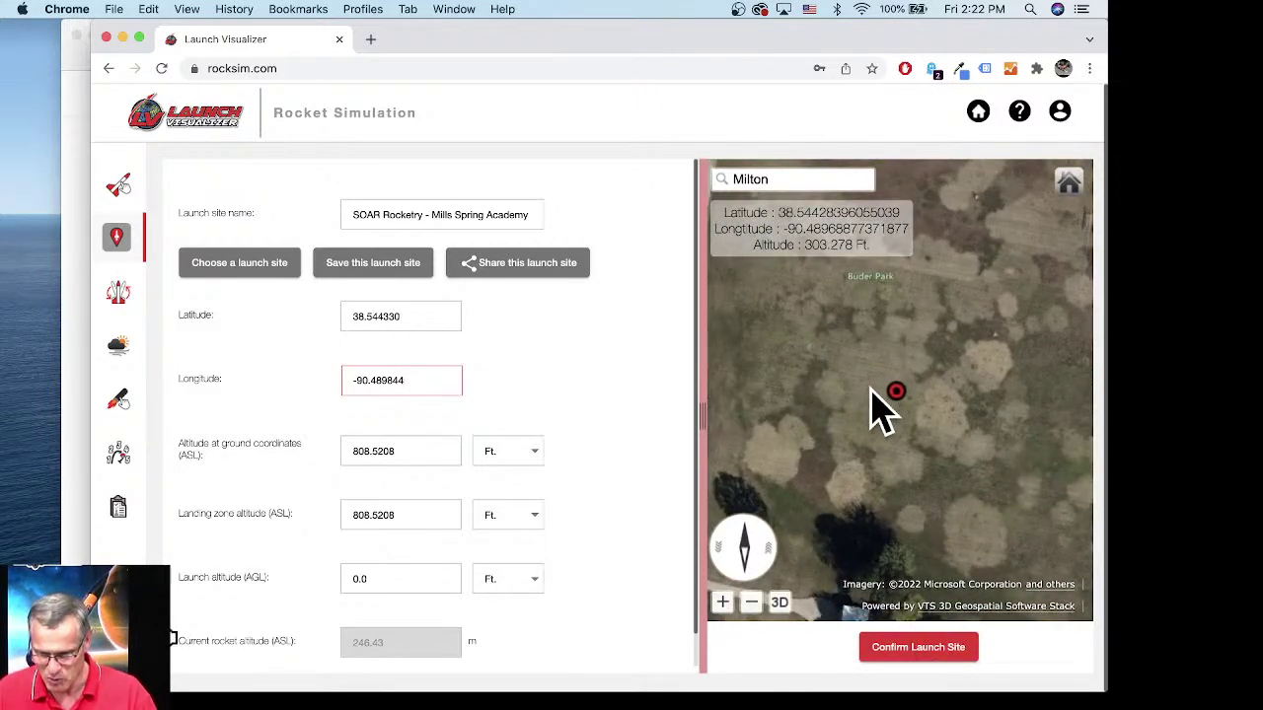
scroll(881, 406, up, 3)
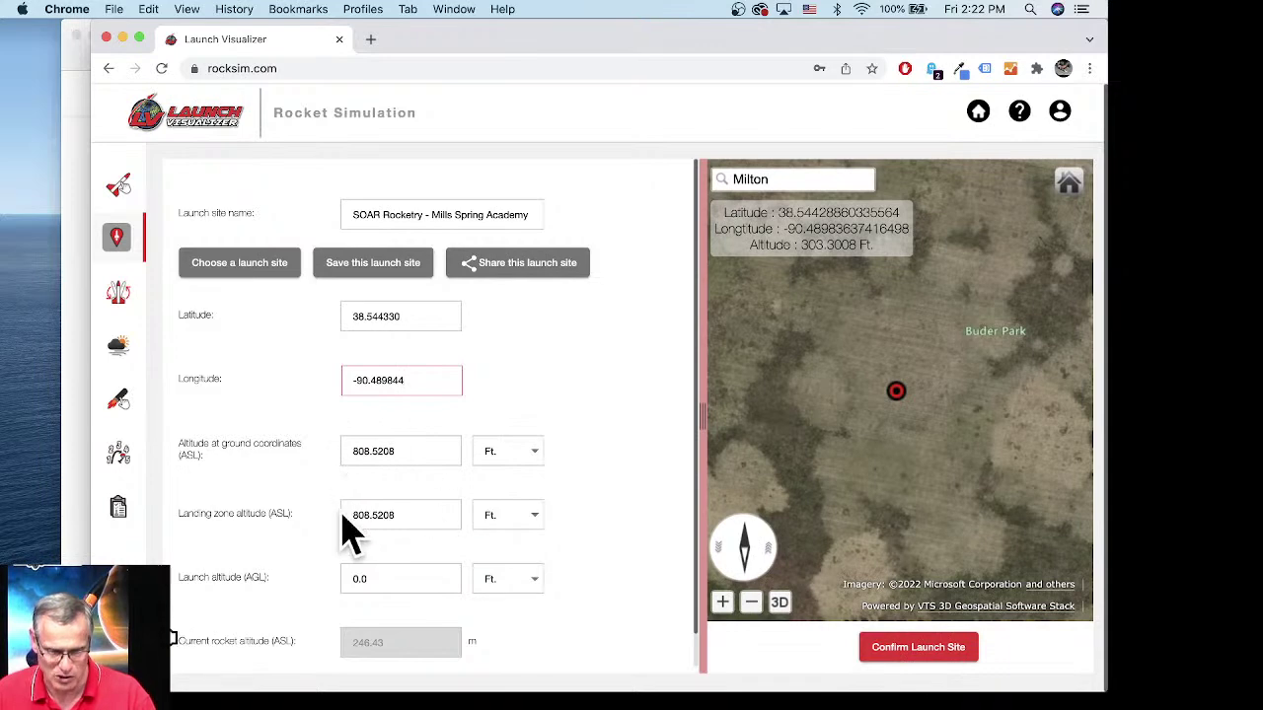
click(921, 643)
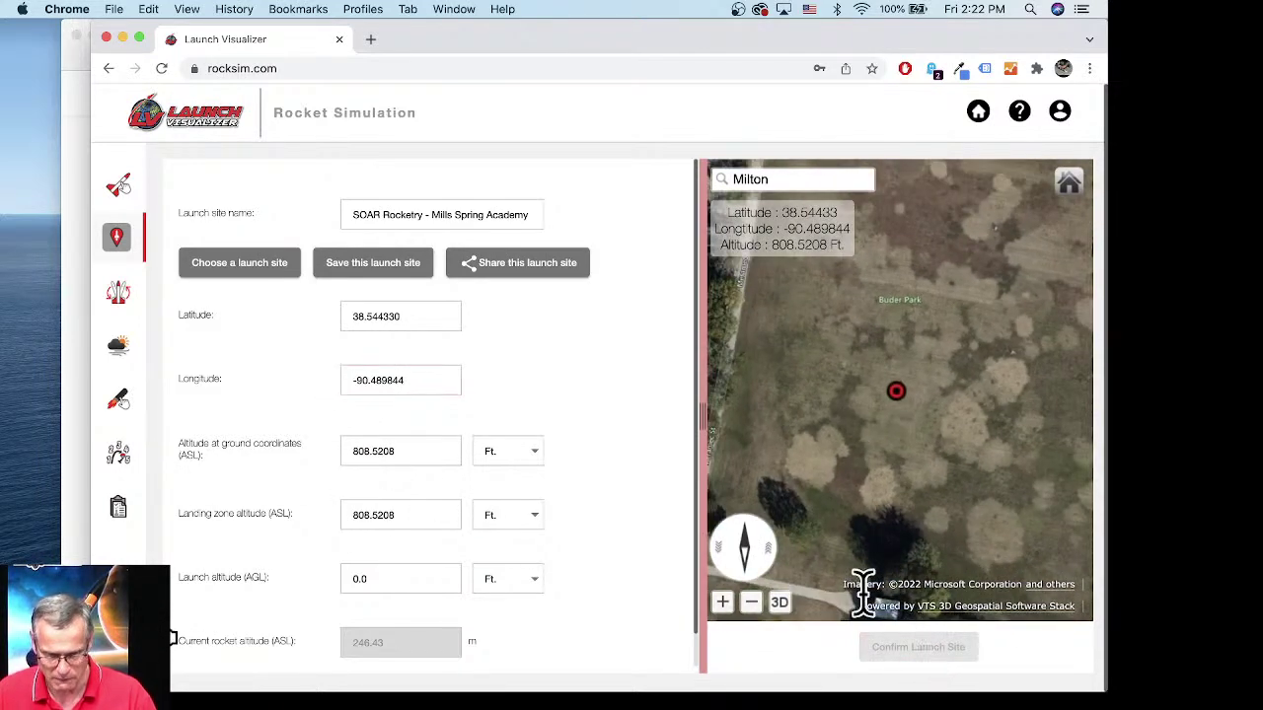
click(893, 413)
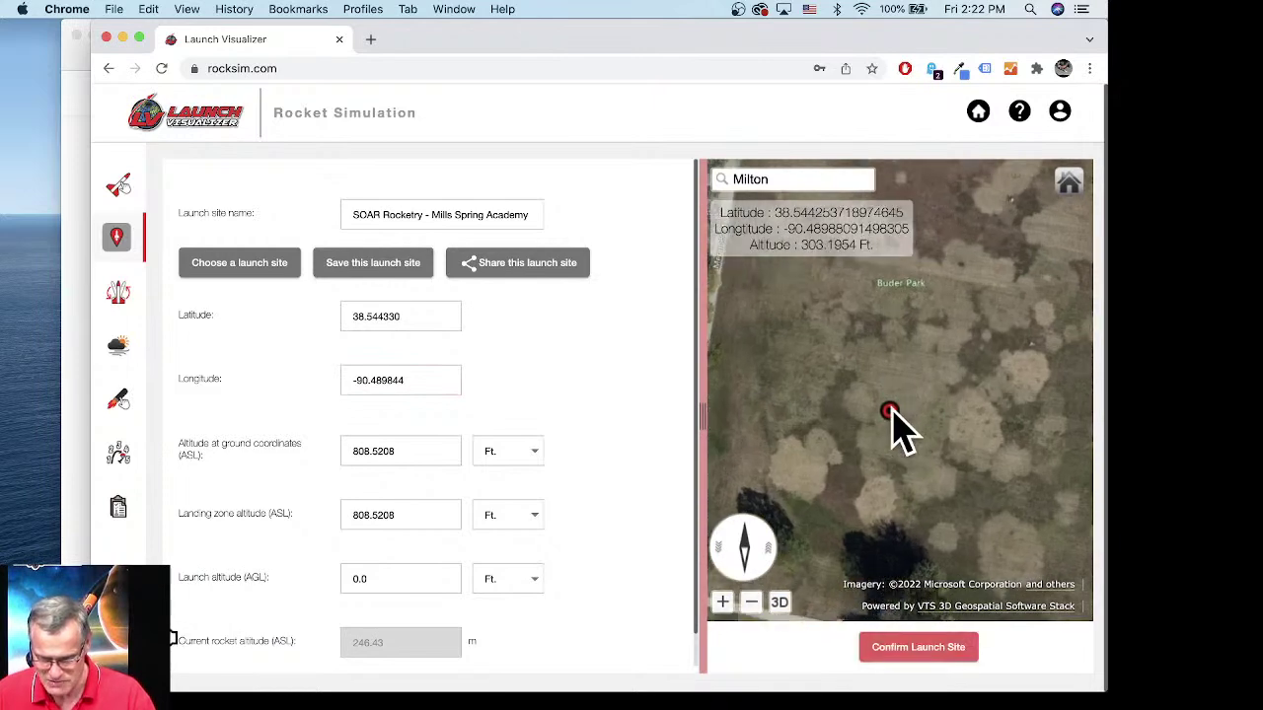
click(925, 649)
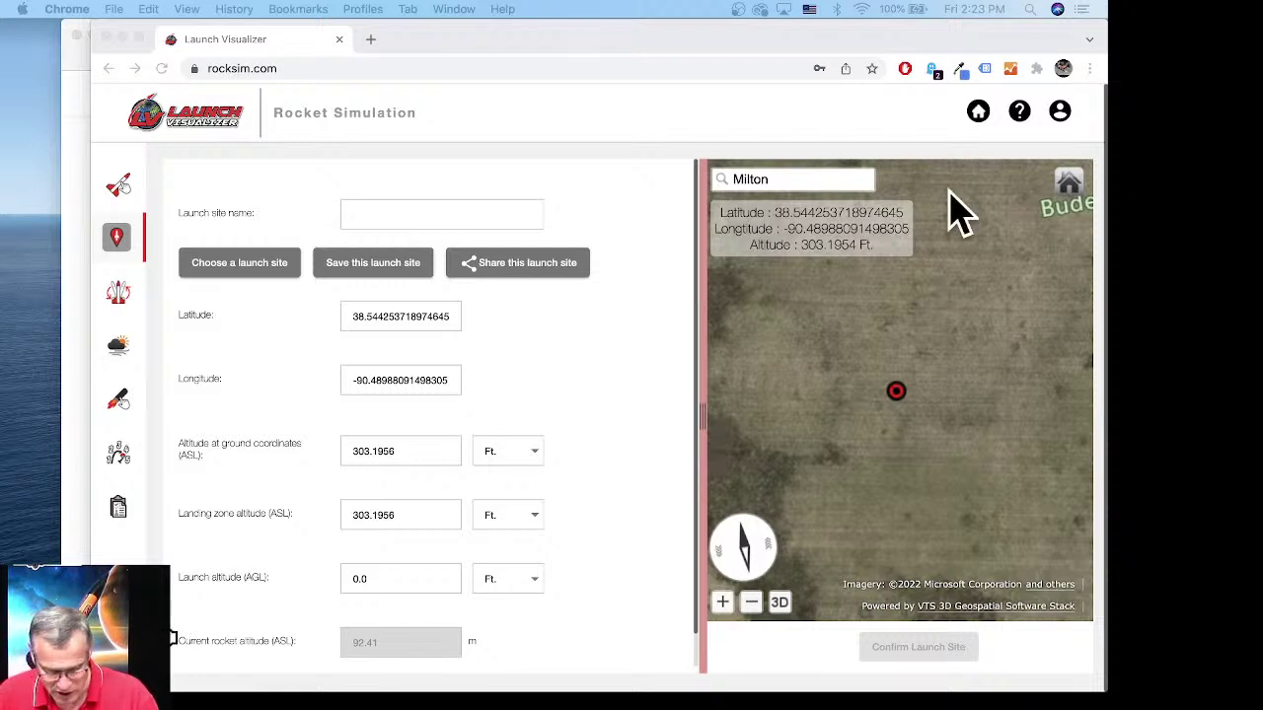
Step: Name the new launch site "St. Louis Rocketry"
click(435, 234)
click(439, 213)
text(St. Louis Rocketry')
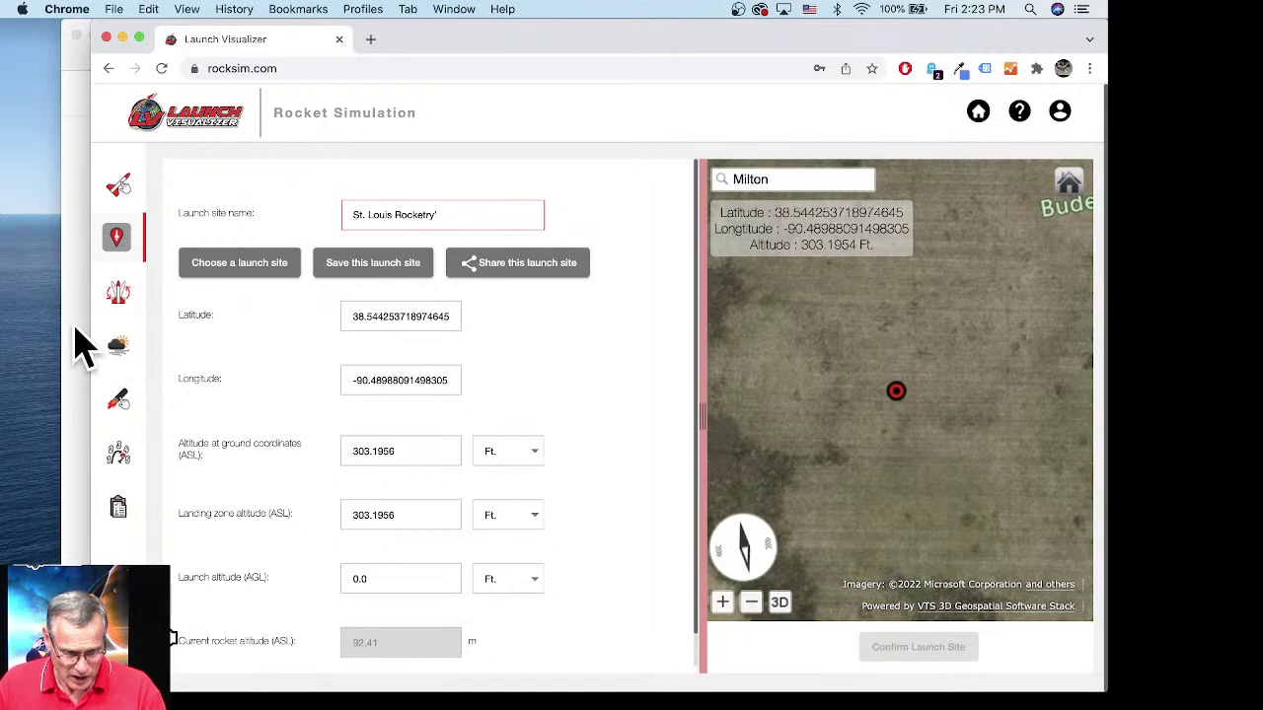
Step: Switch to Safari and search the web for "st. louis rocketry club"
key(super+Tab)
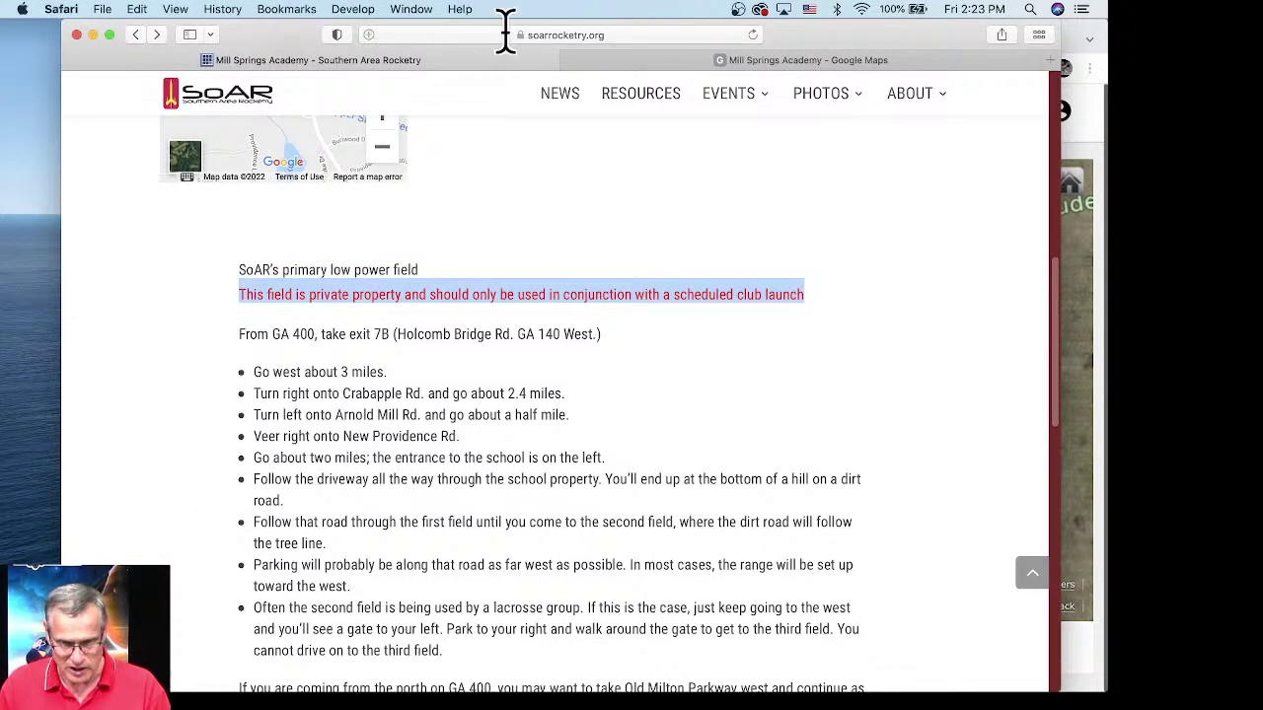
click(553, 34)
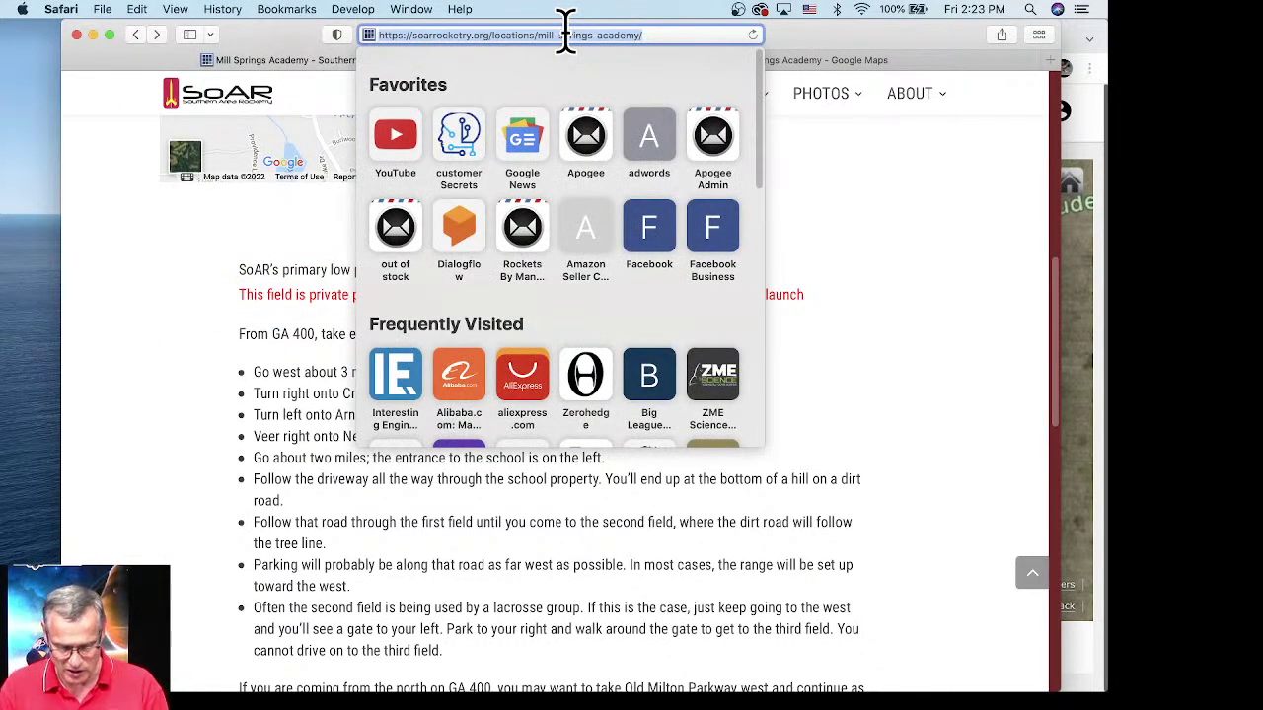
key(BackSpace)
text(st. lou)
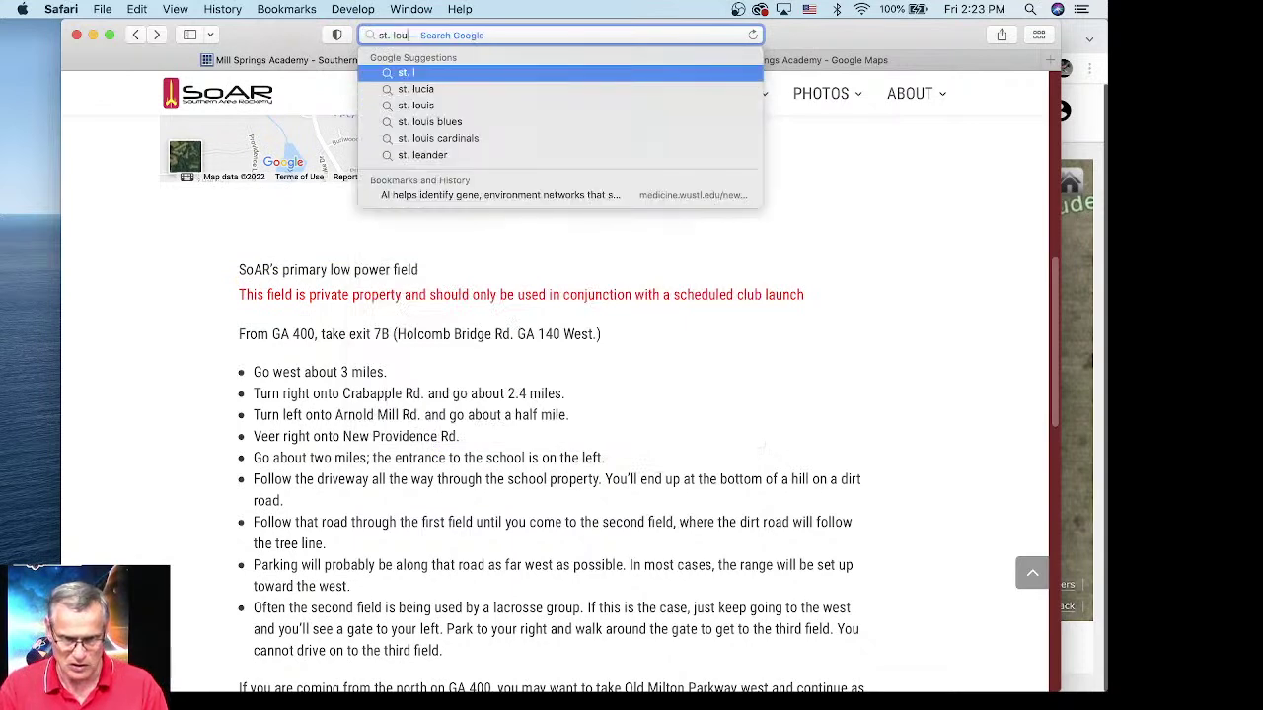
text(is rocketry club)
key(Return)
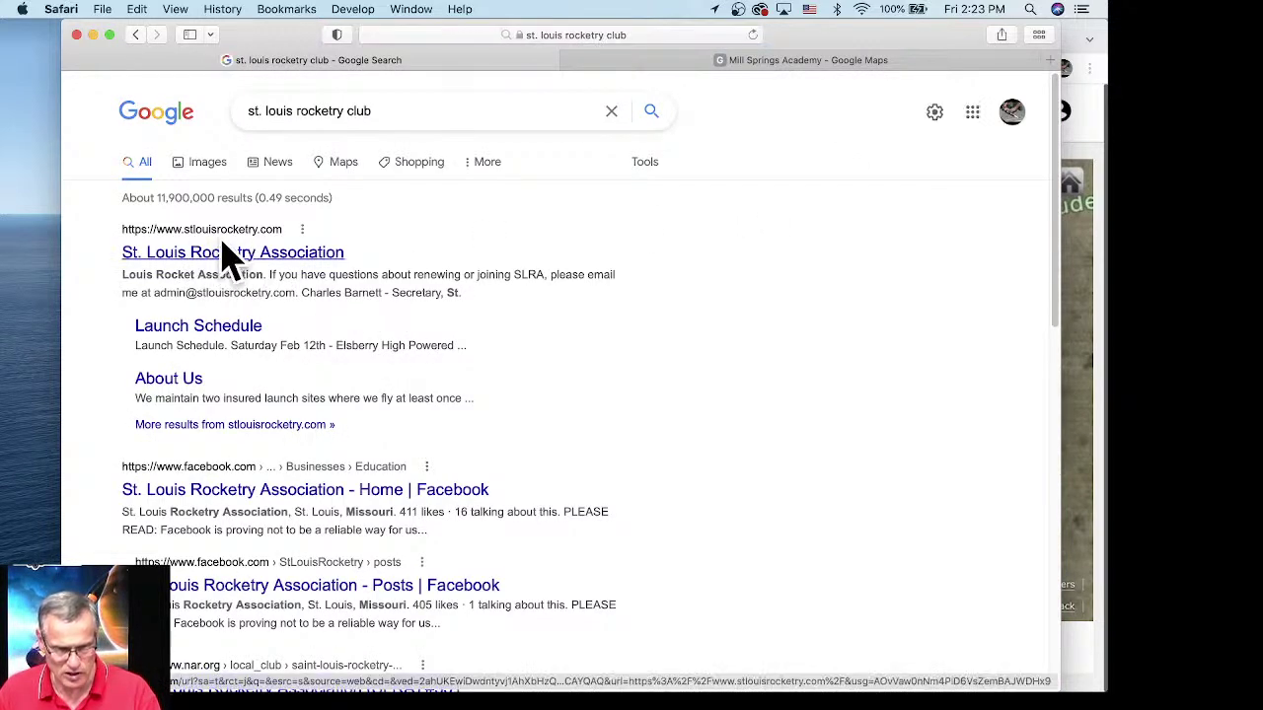
Step: Open the St. Louis Rocketry Association website, copy its address, and look over the featured launch on the homepage
click(241, 253)
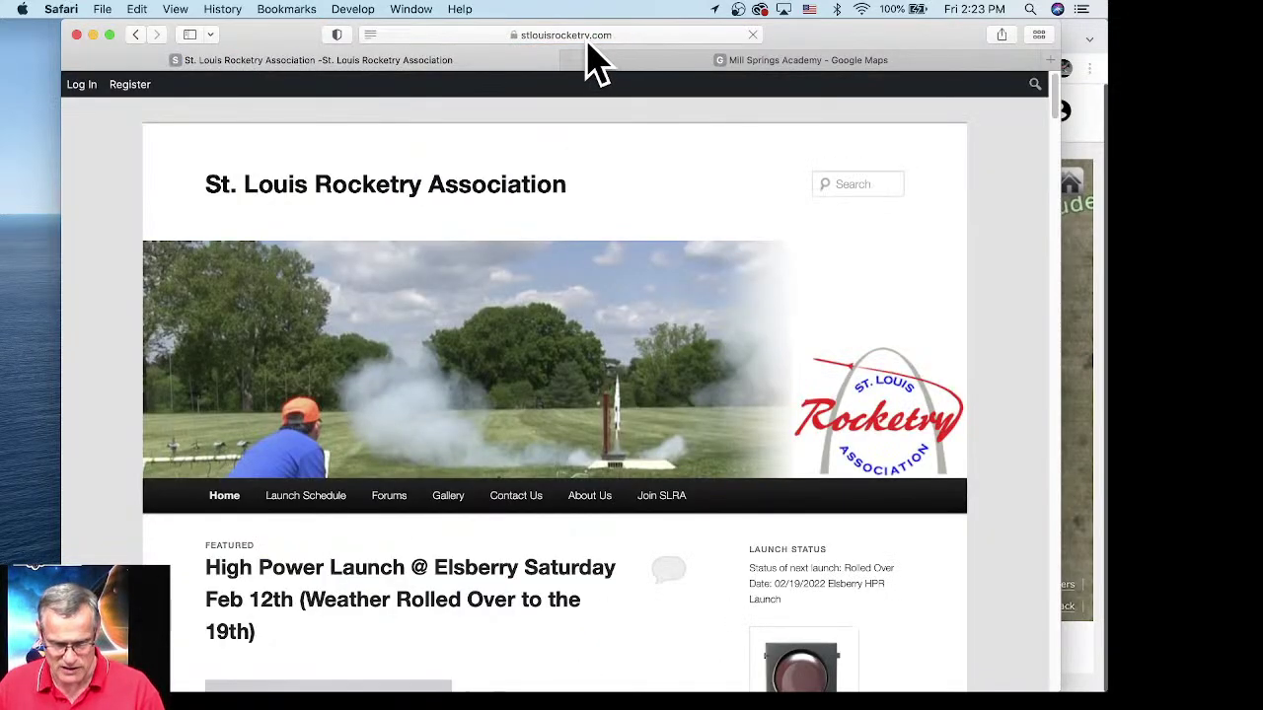
click(588, 38)
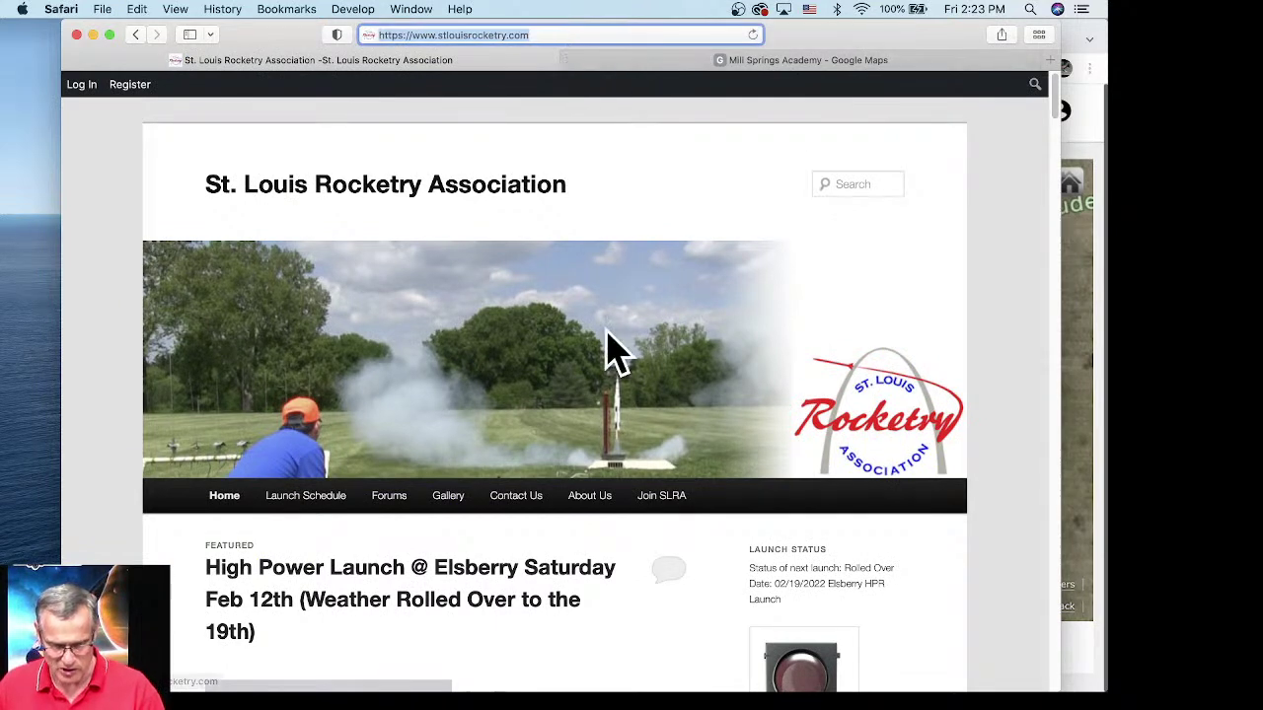
scroll(612, 353, down, 3)
scroll(355, 366, down, 1)
scroll(338, 366, down, 1)
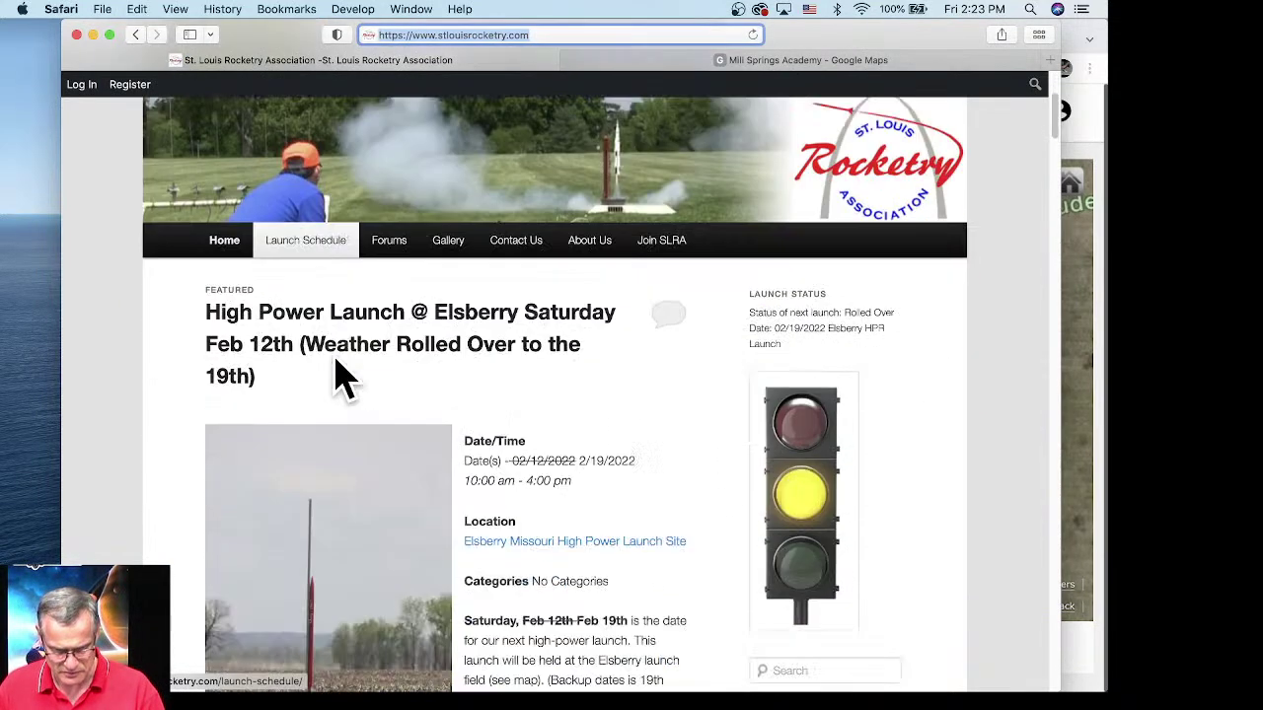
scroll(632, 522, down, 1)
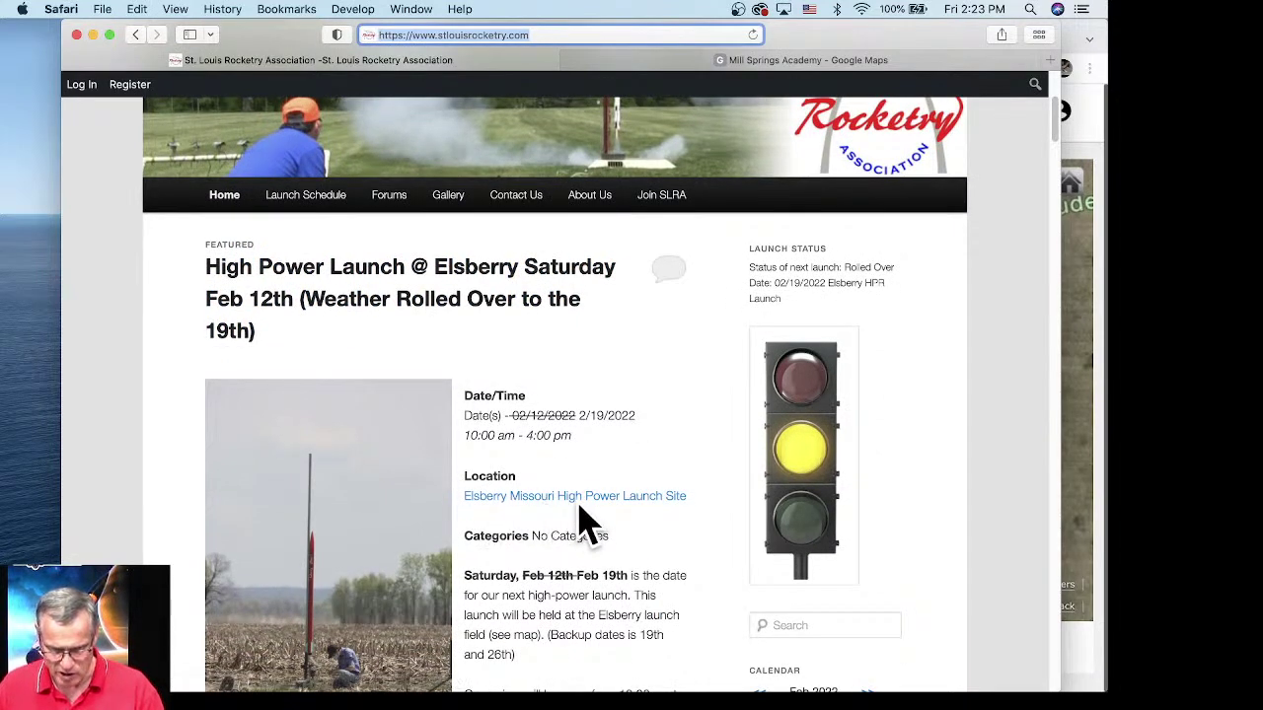
scroll(682, 502, down, 2)
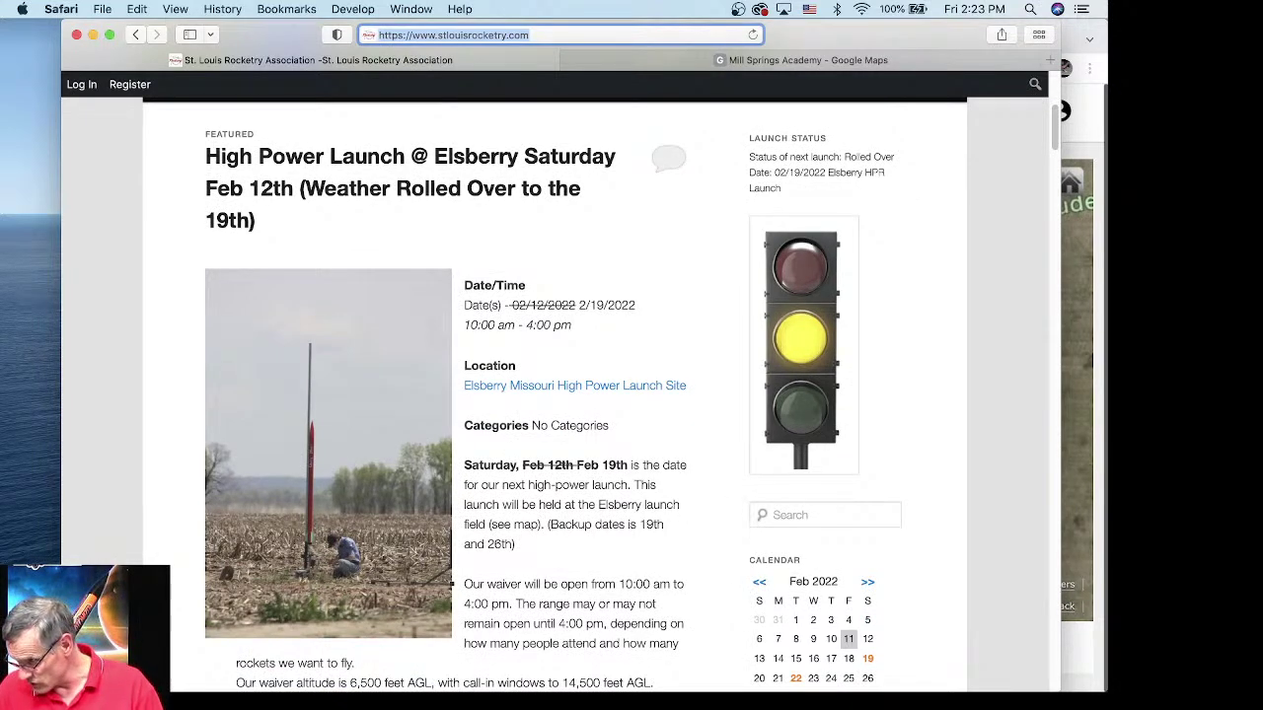
Step: Return to Launch Visualizer, correct the launch site name to "St. Louis Rocketry", and open the Save Launch Site form
drag(848, 59, 671, 129)
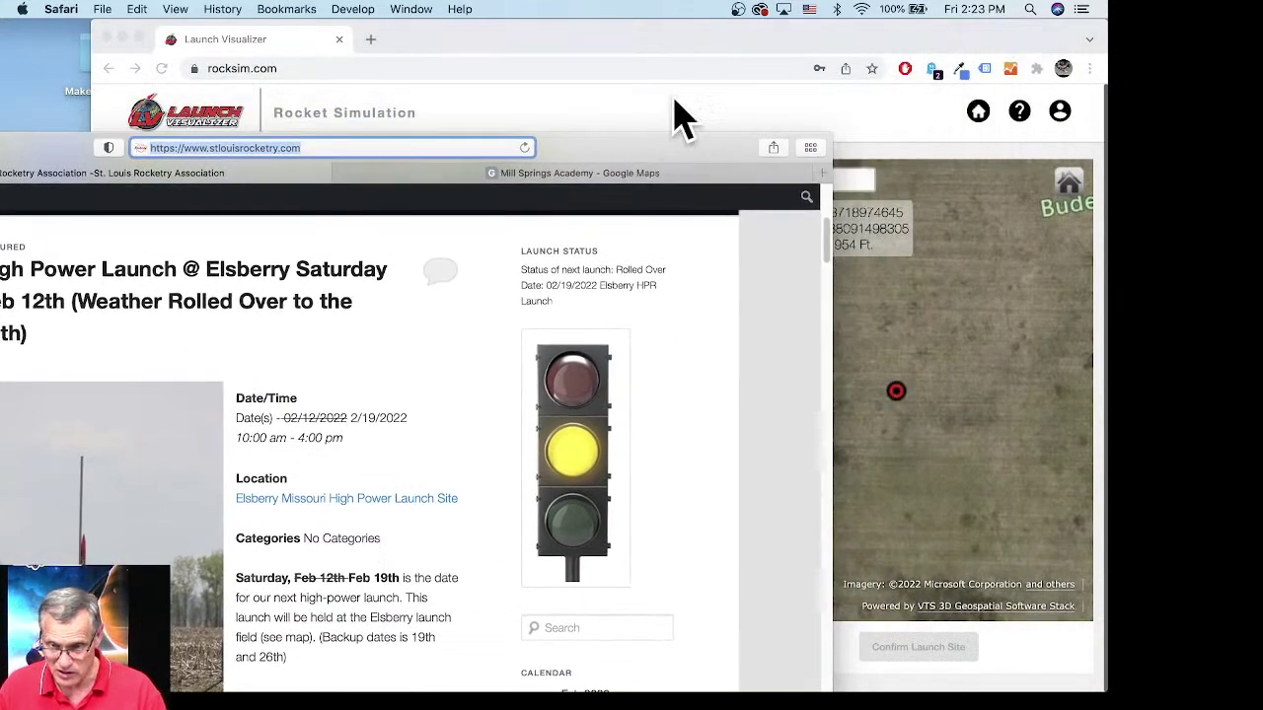
click(678, 47)
click(389, 217)
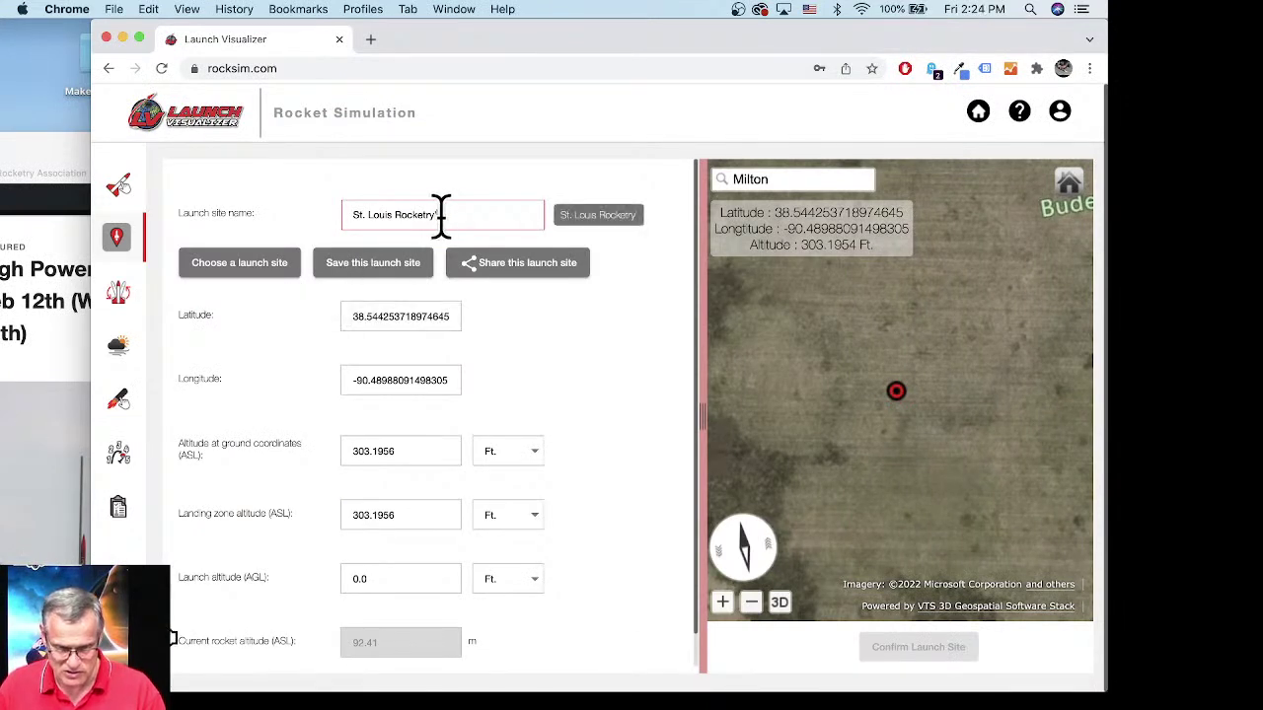
click(383, 264)
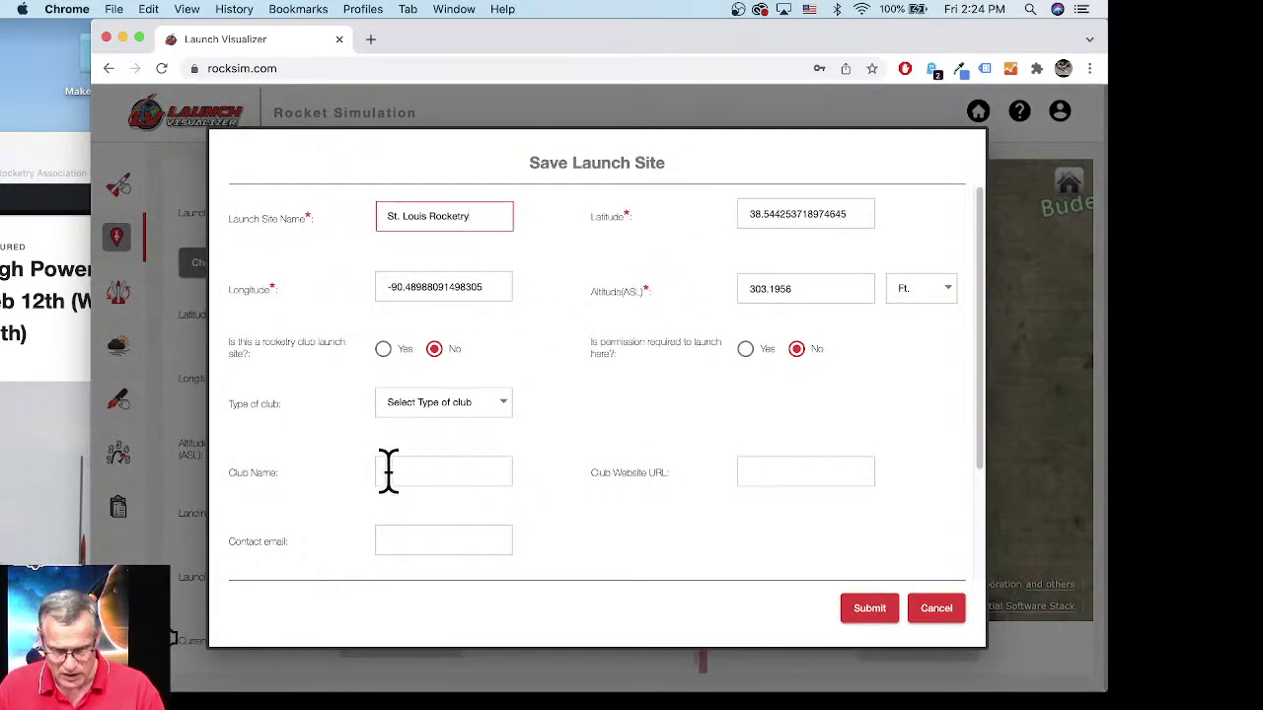
click(410, 470)
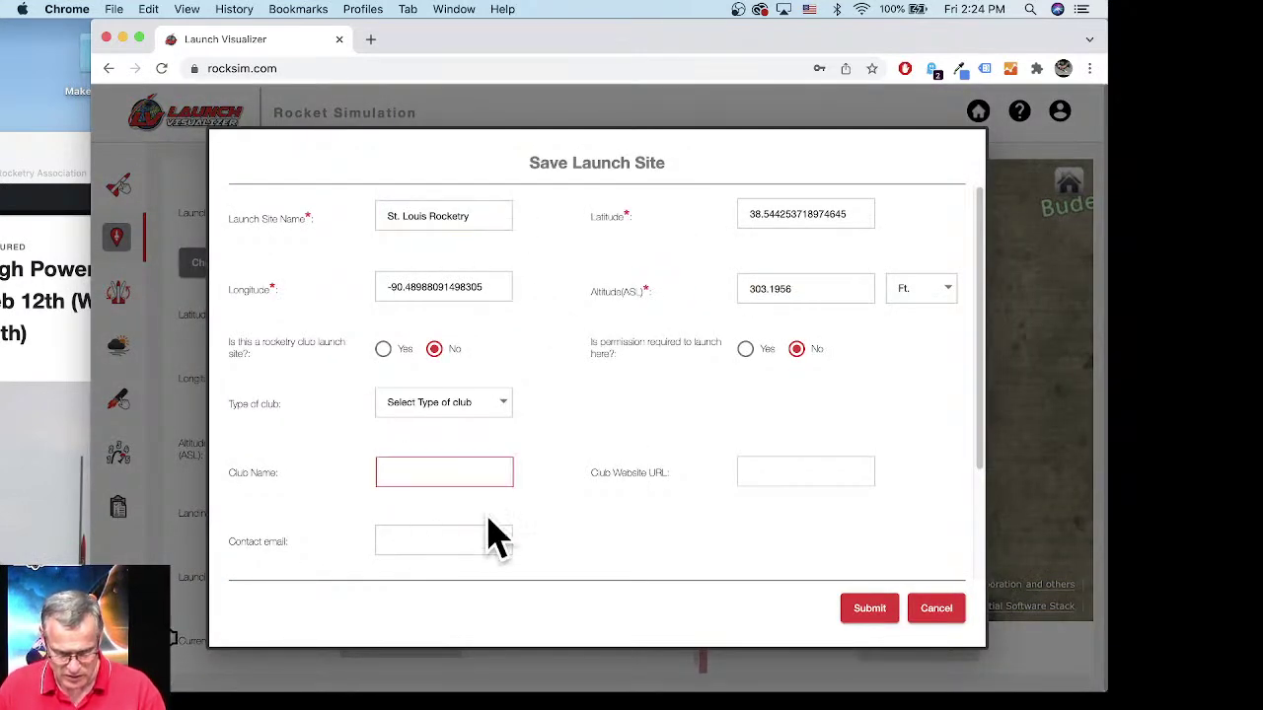
click(781, 470)
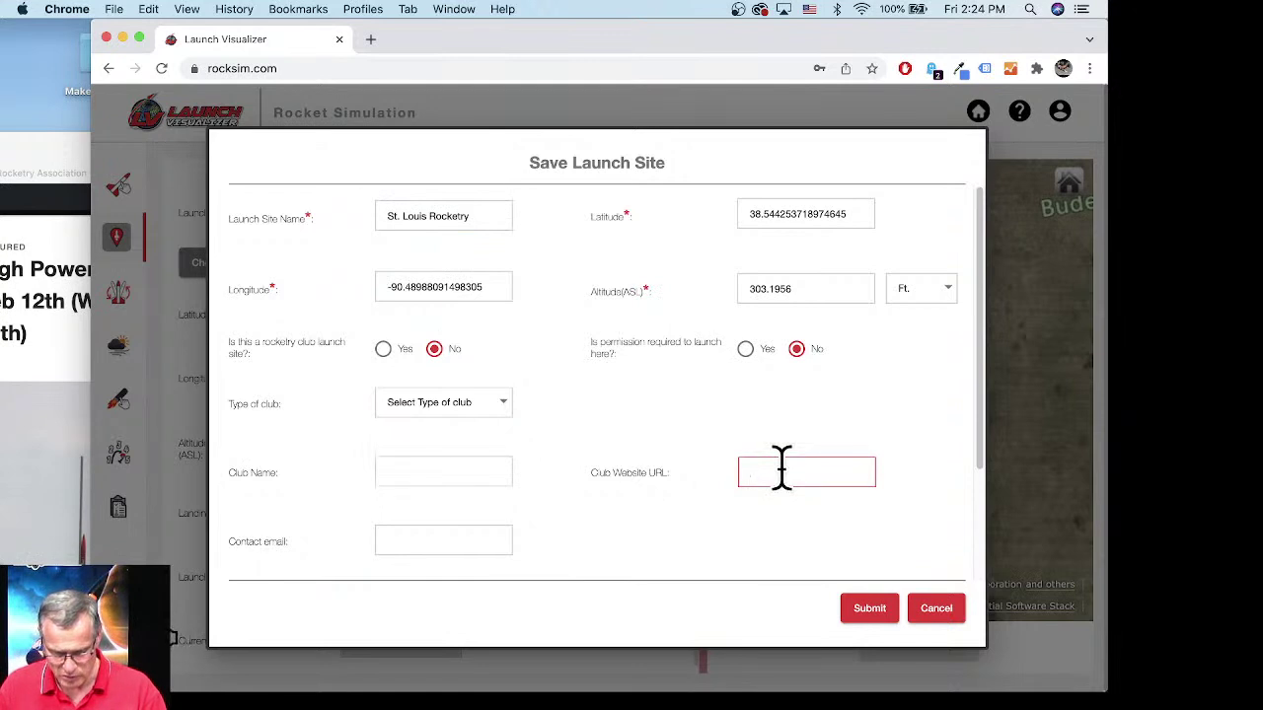
click(745, 349)
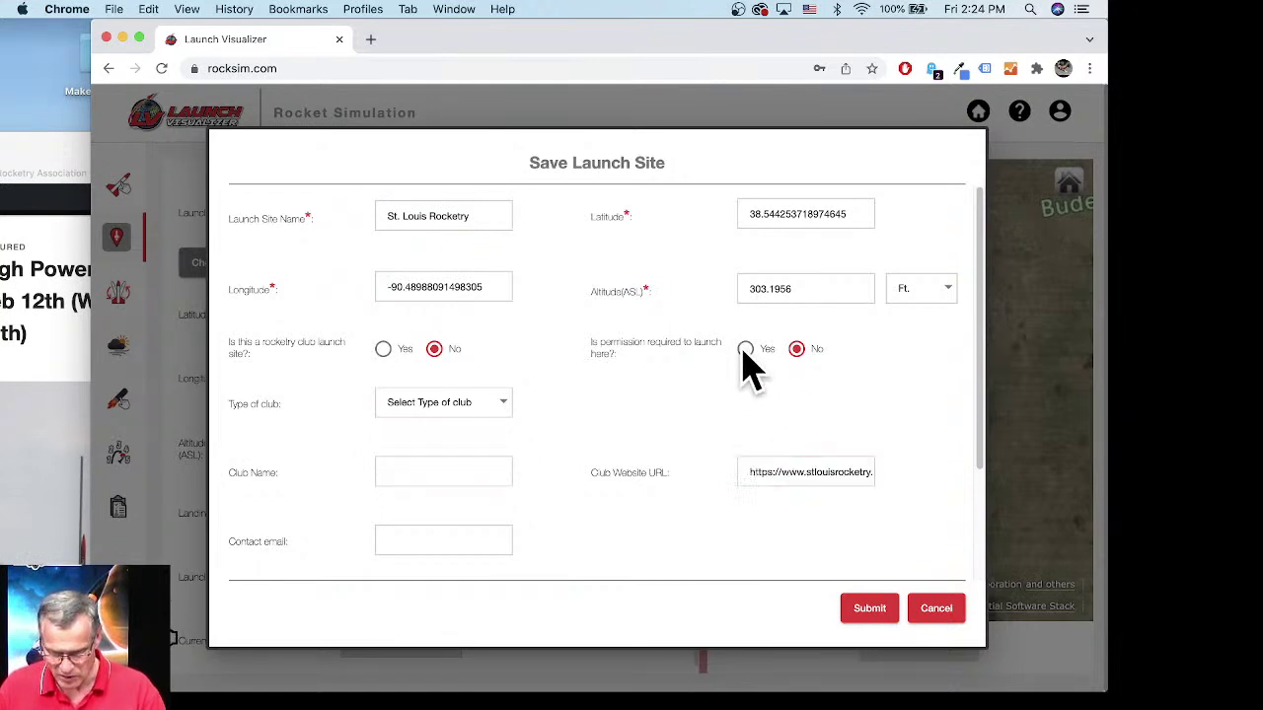
click(399, 470)
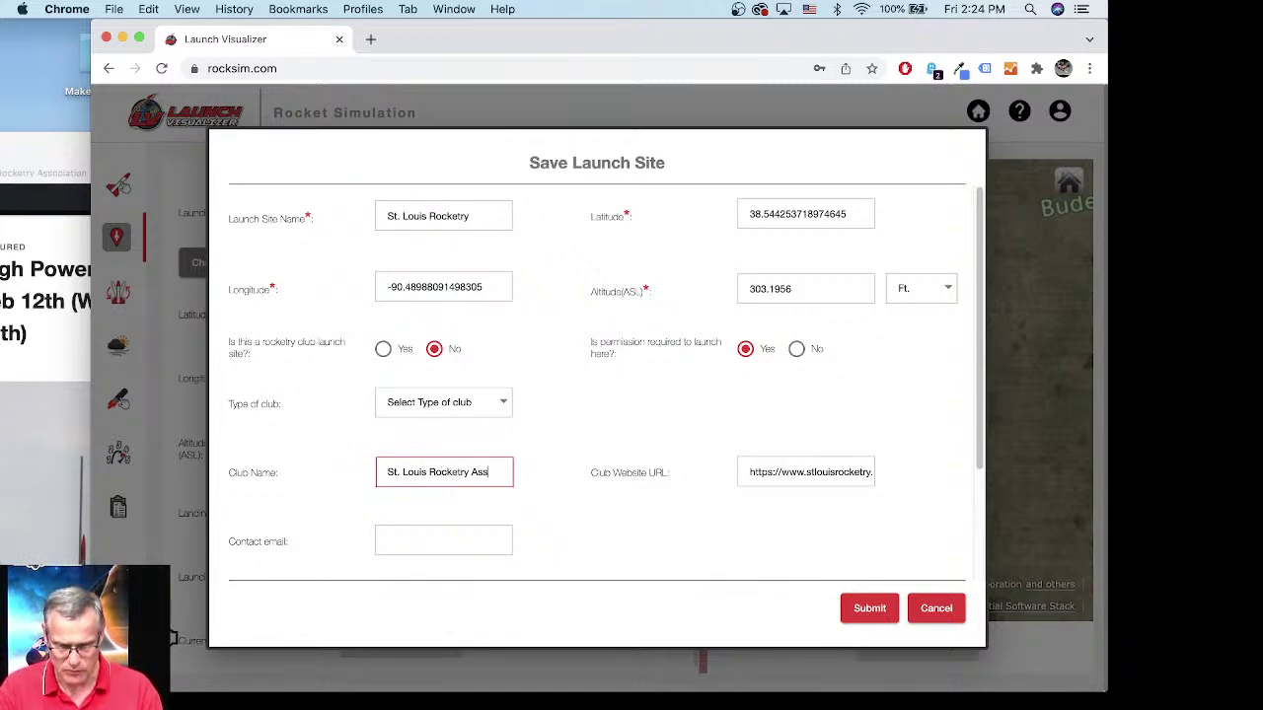
Step: Switch to Safari and look through the St. Louis Rocketry Association homepage for the club's contact details
drag(50, 169, 191, 39)
scroll(741, 242, up, 5)
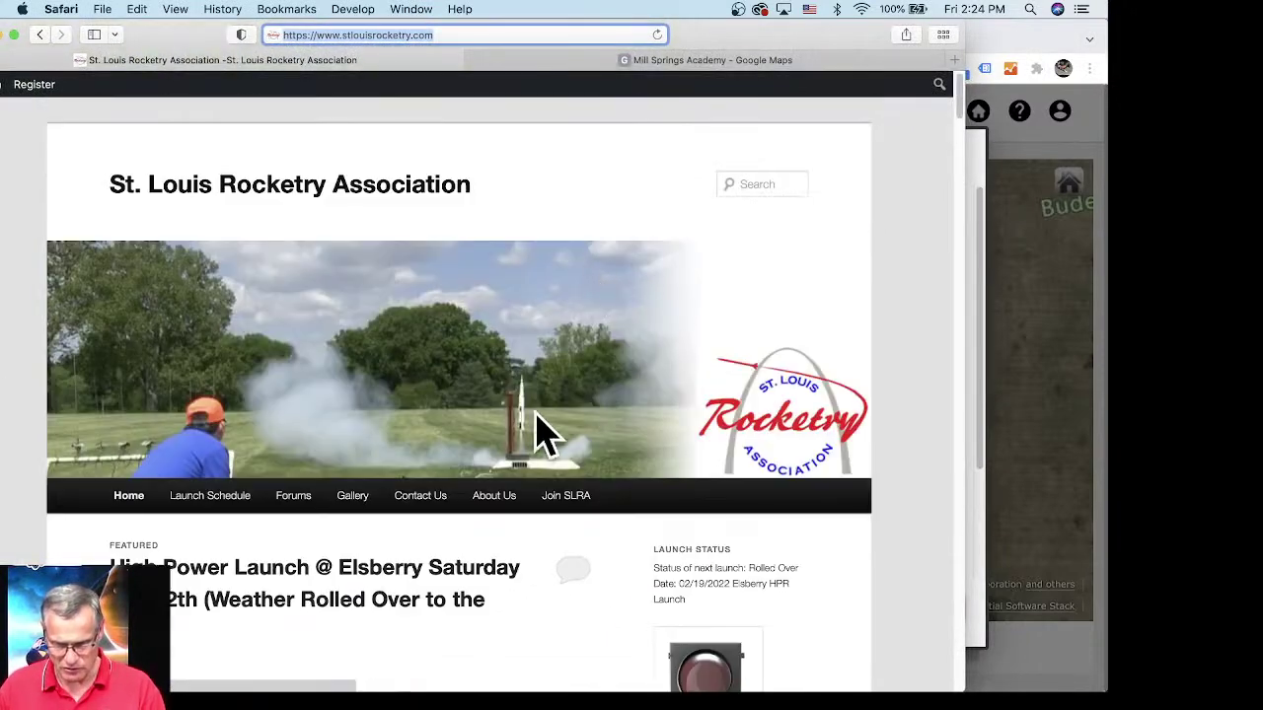
mouse_move(493, 491)
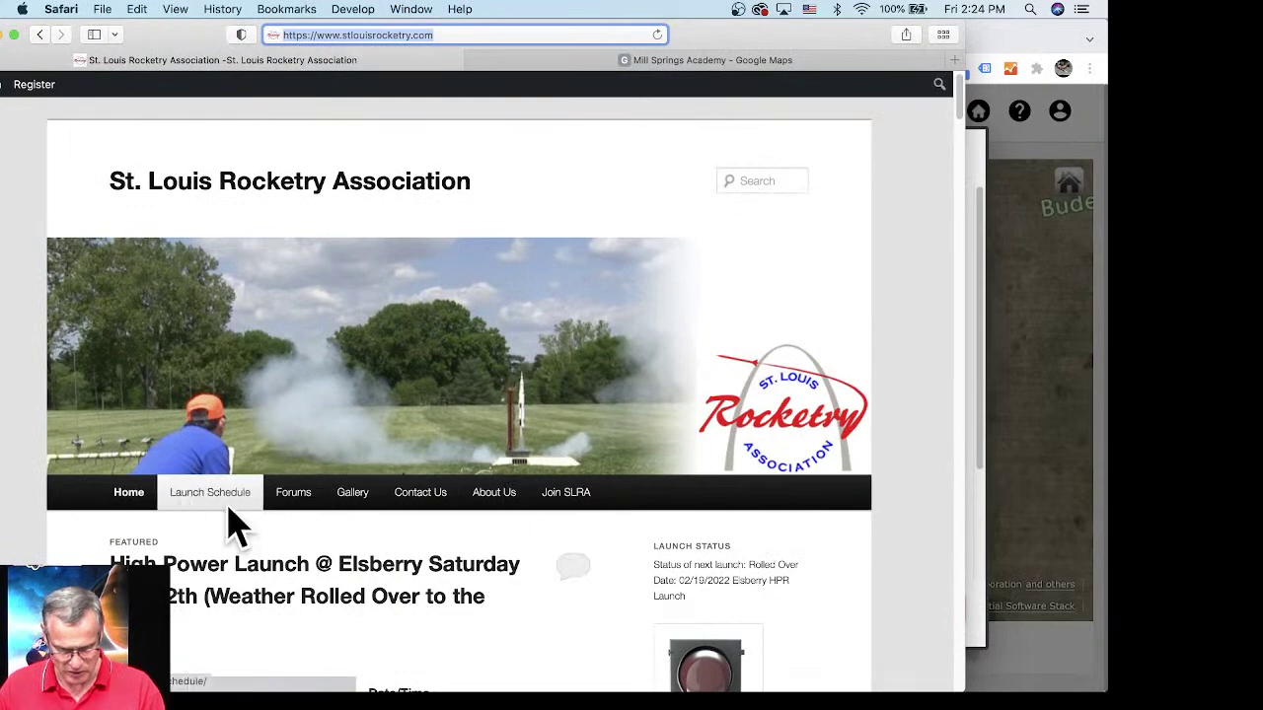
click(126, 501)
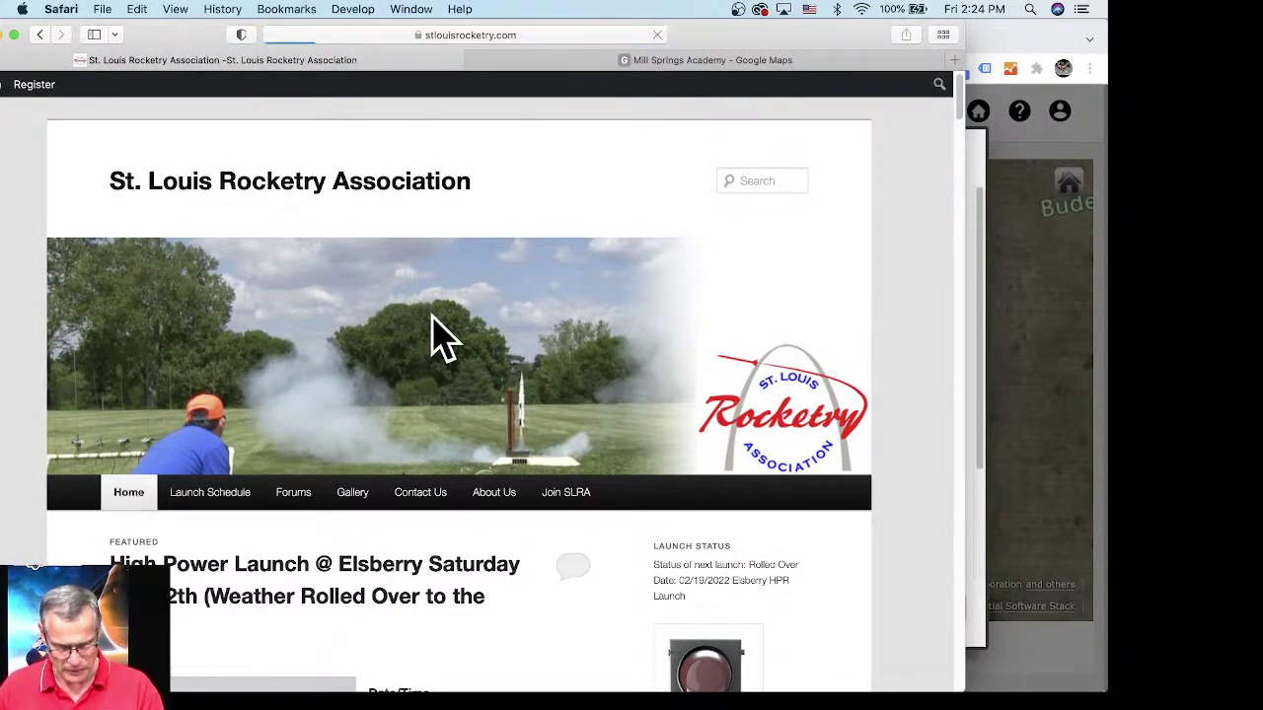
scroll(437, 335, down, 5)
scroll(493, 333, down, 10)
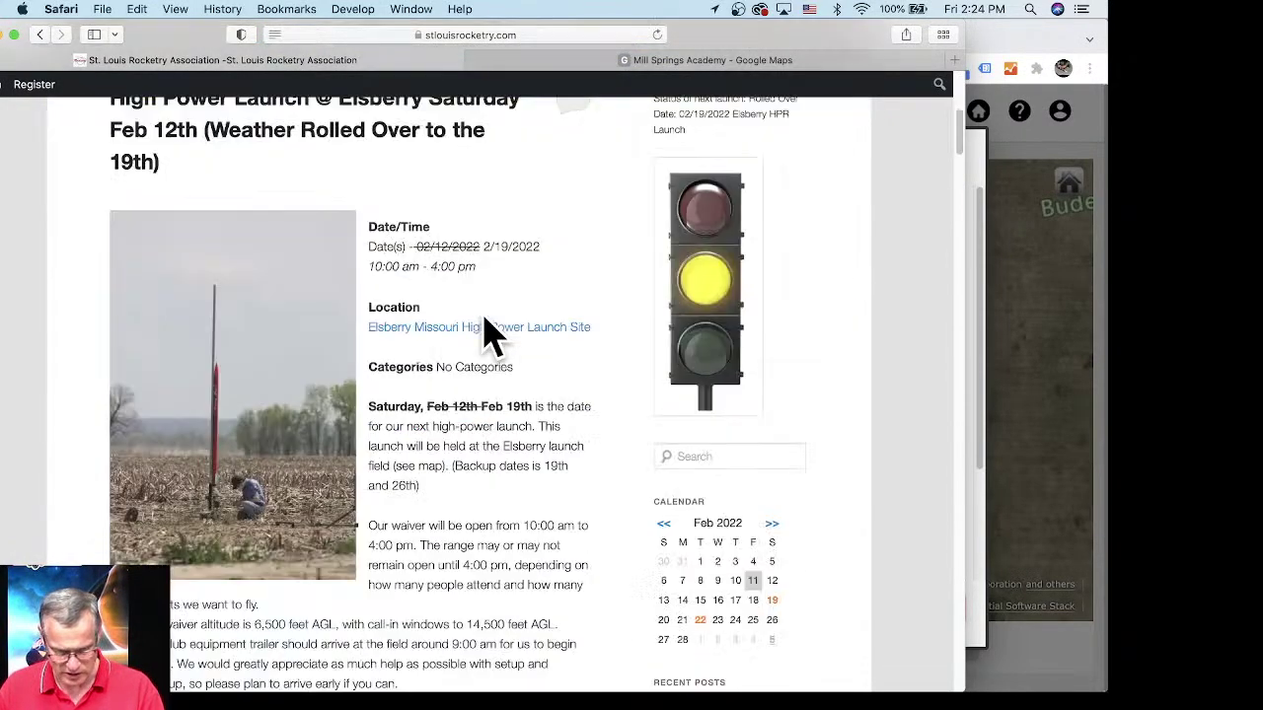
scroll(493, 336, down, 10)
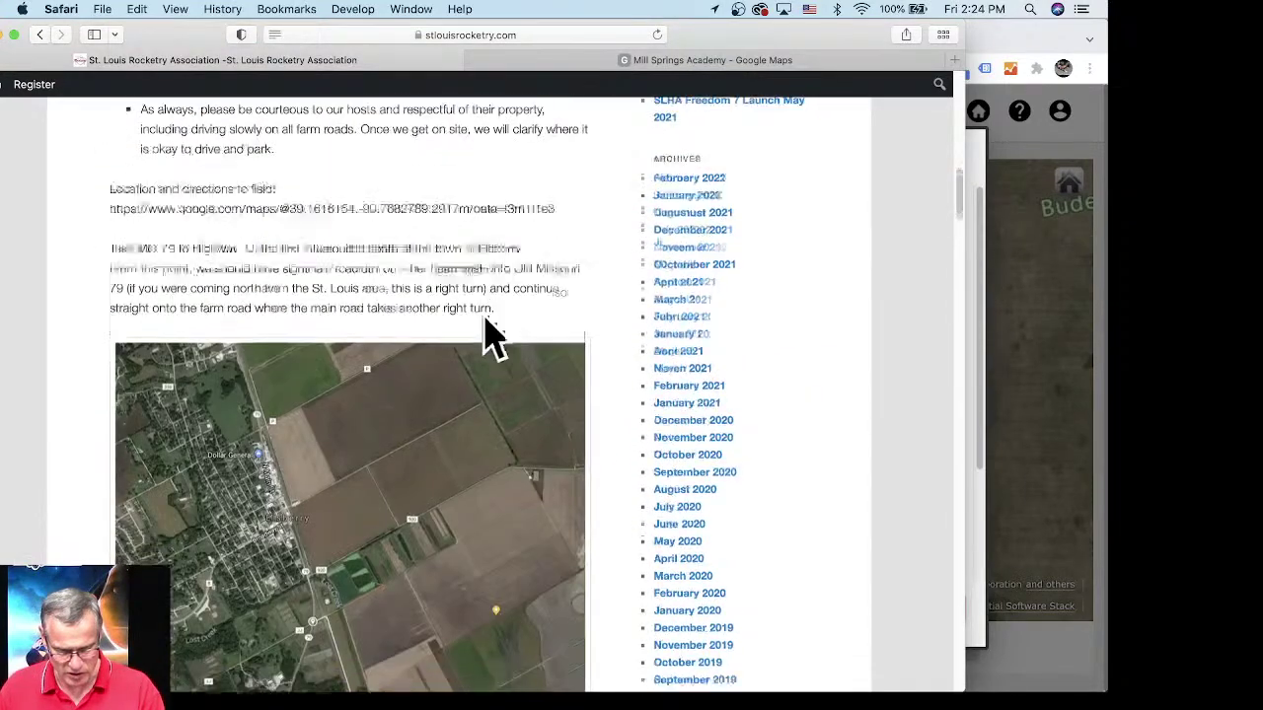
scroll(567, 360, down, 4)
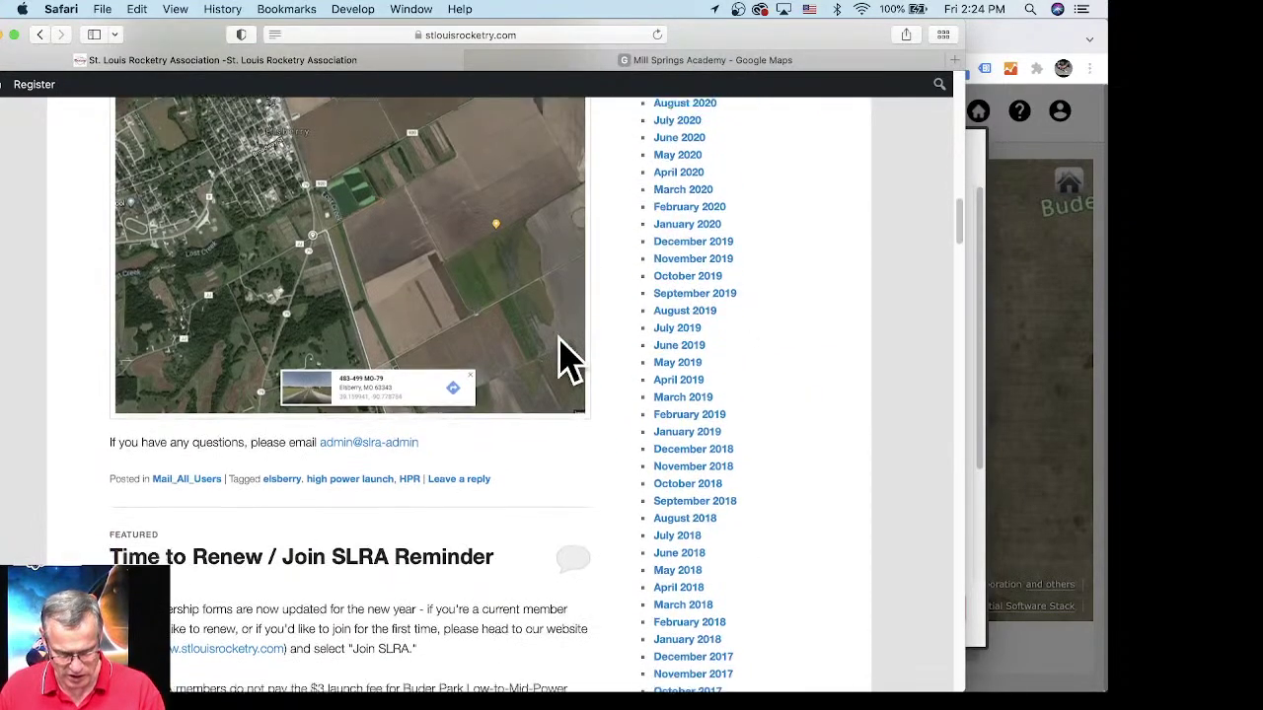
scroll(568, 360, down, 15)
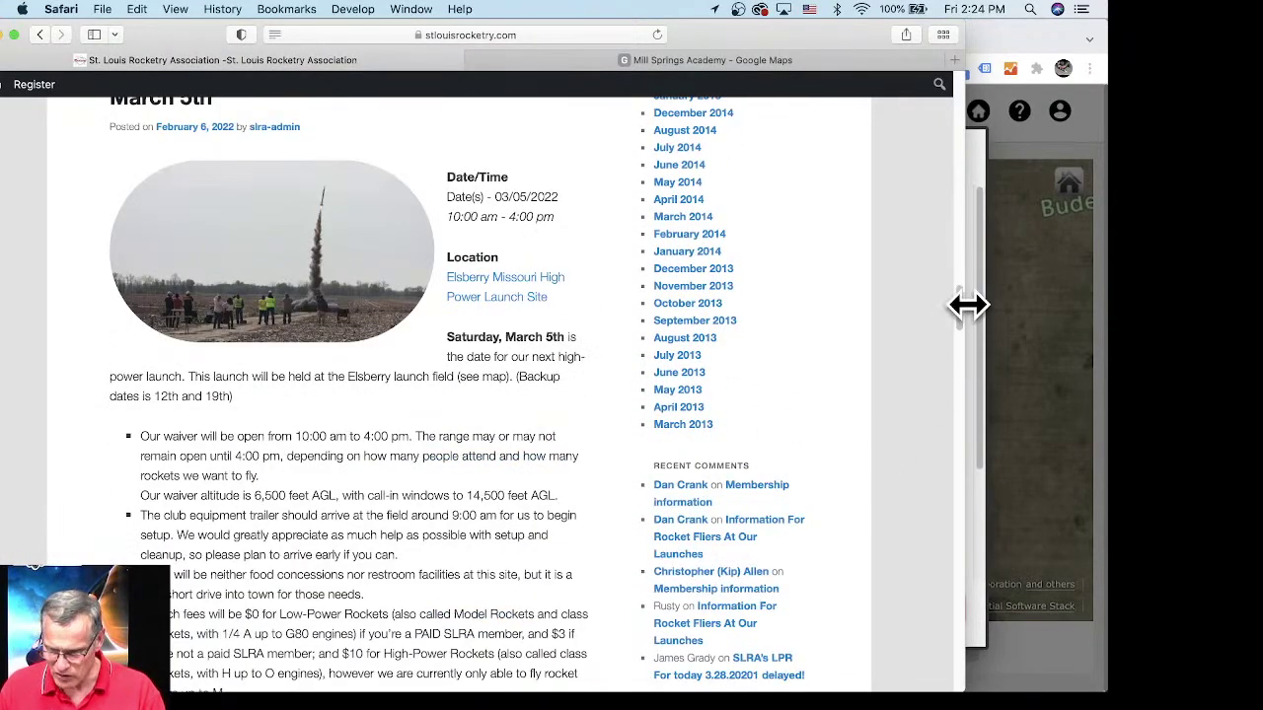
drag(964, 318, 953, 125)
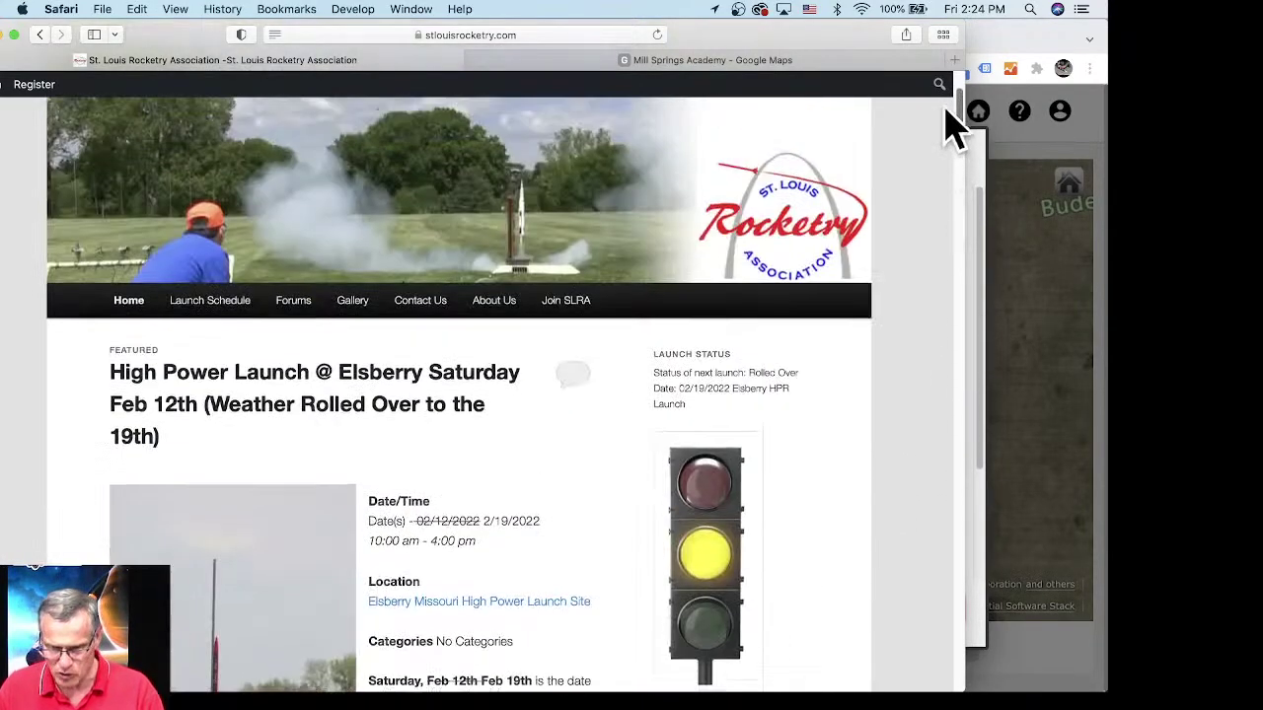
Step: Open the club website's About Us and "Information For Rocket Fliers At Our Launches" pages to look for contact information
mouse_move(498, 309)
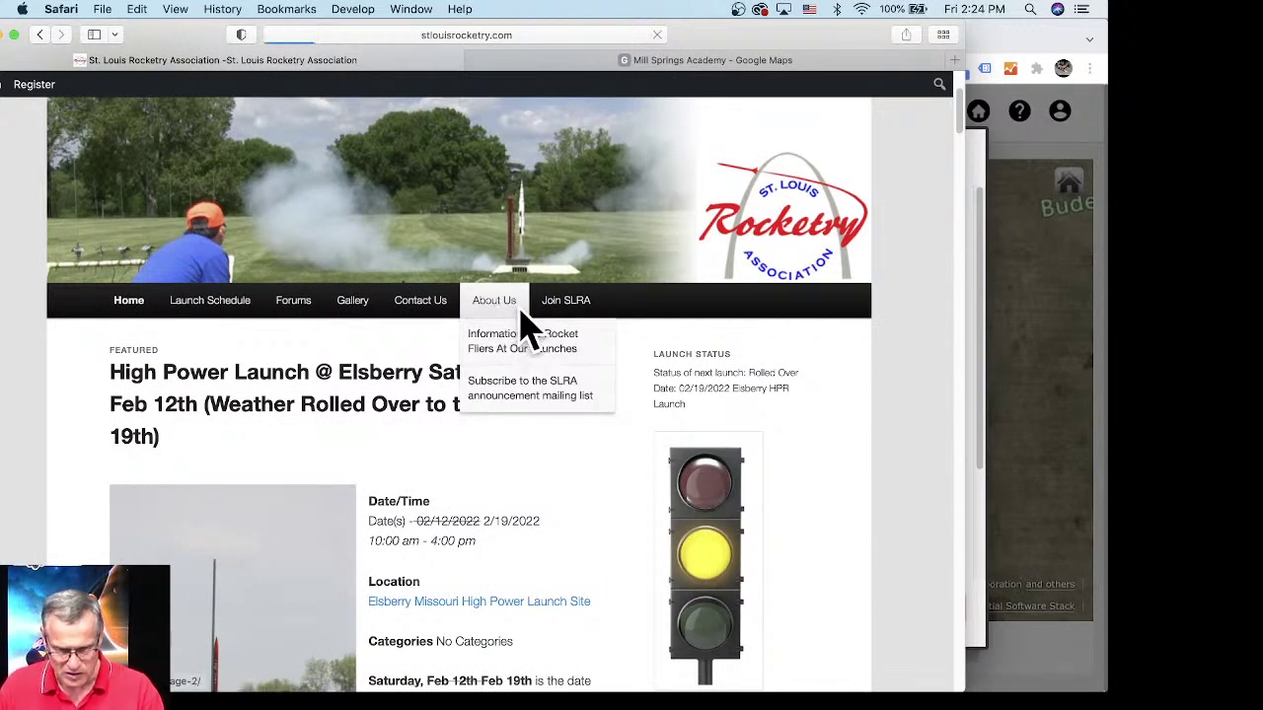
scroll(484, 440, down, 3)
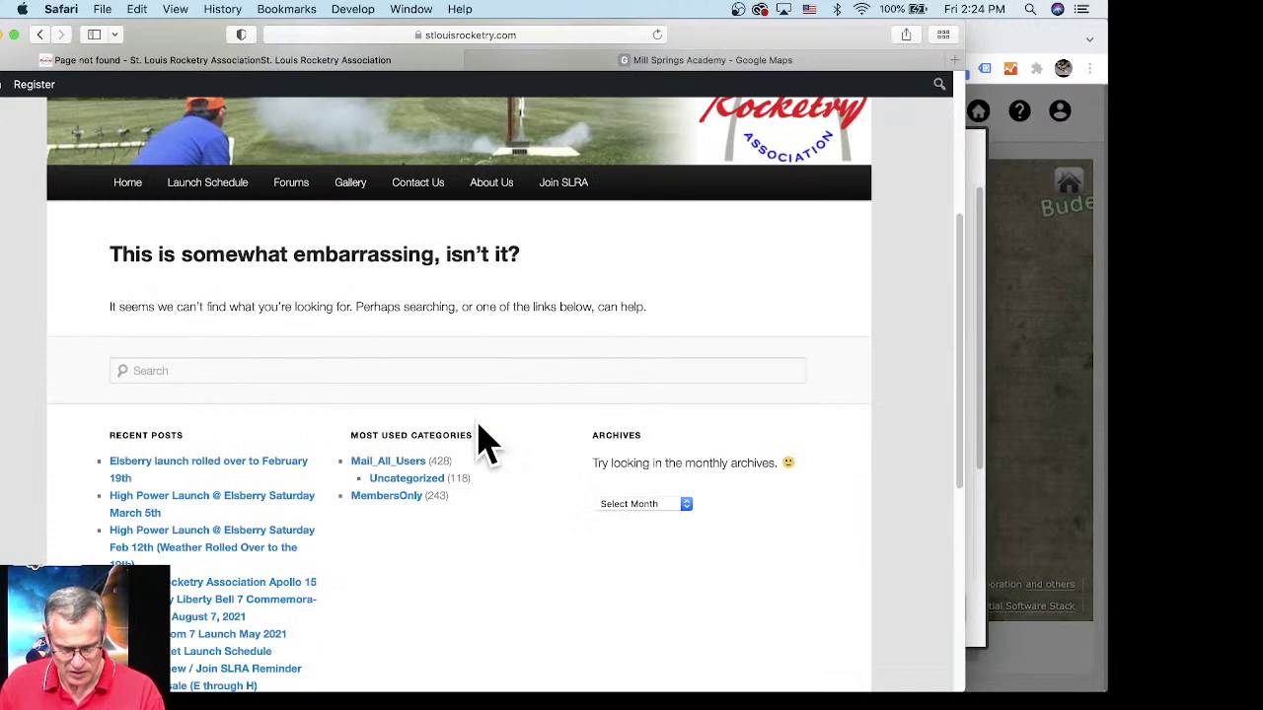
scroll(540, 449, up, 1)
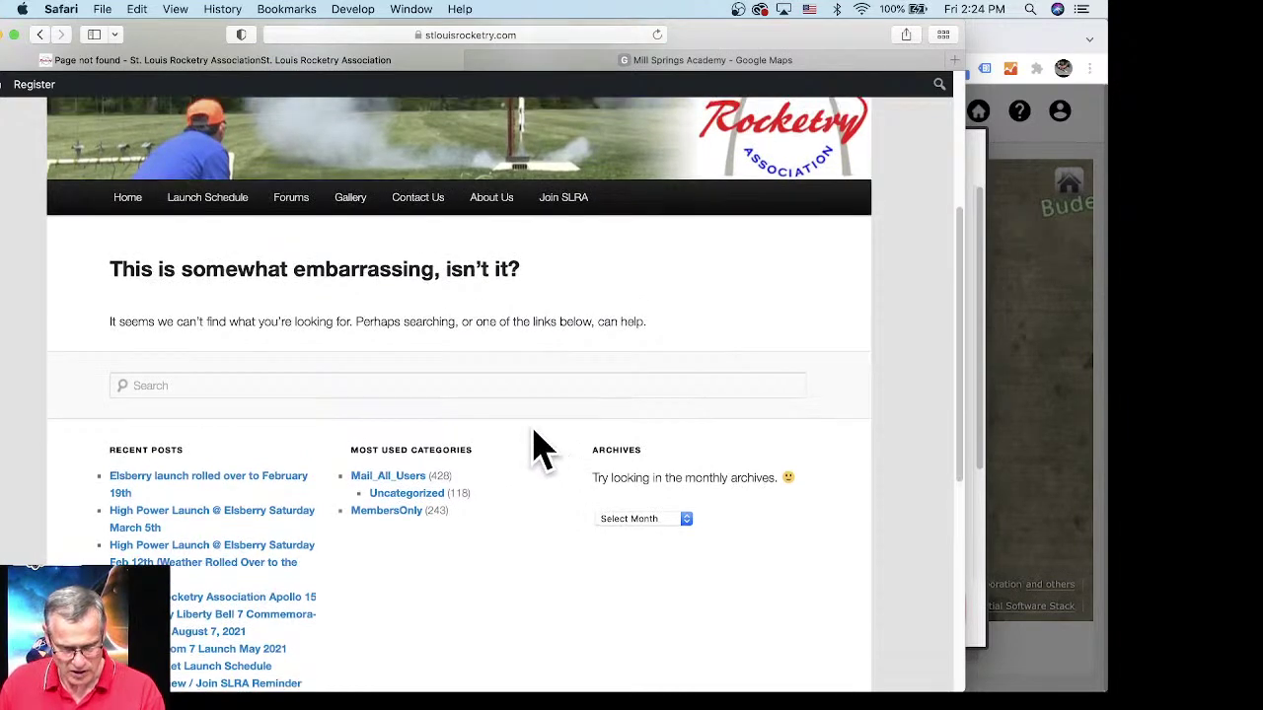
scroll(540, 449, up, 3)
mouse_move(496, 460)
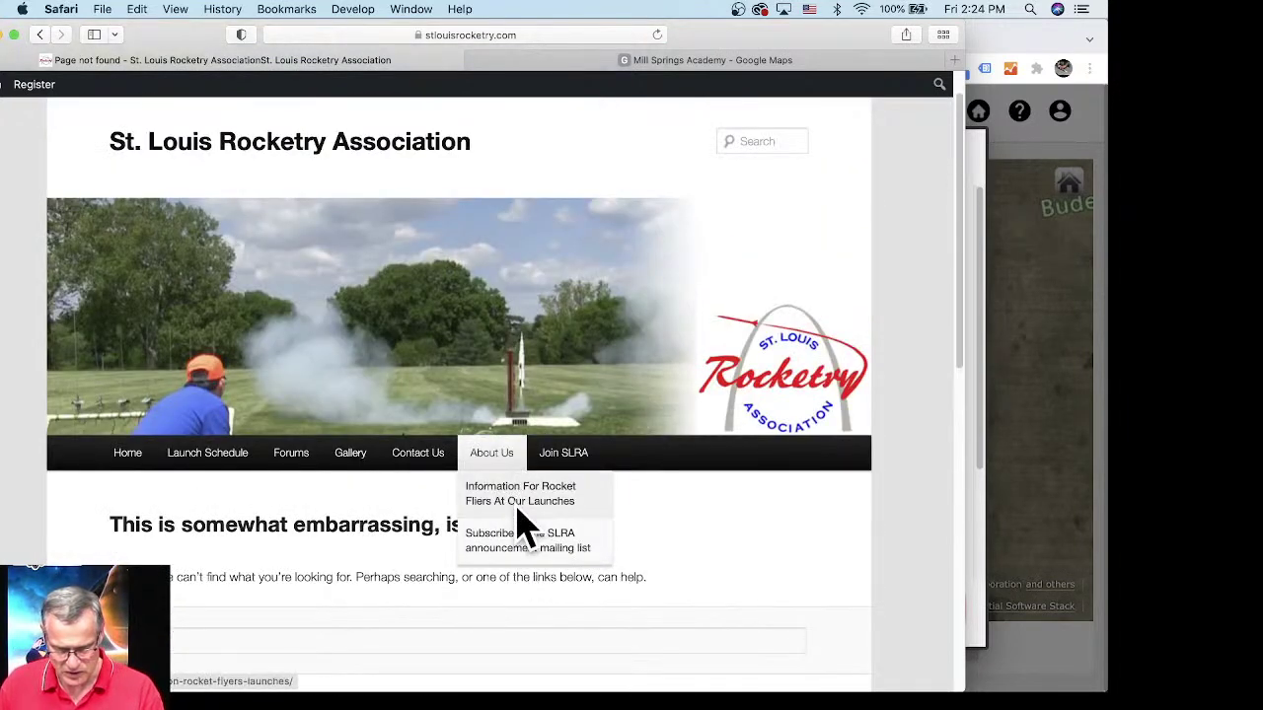
click(527, 511)
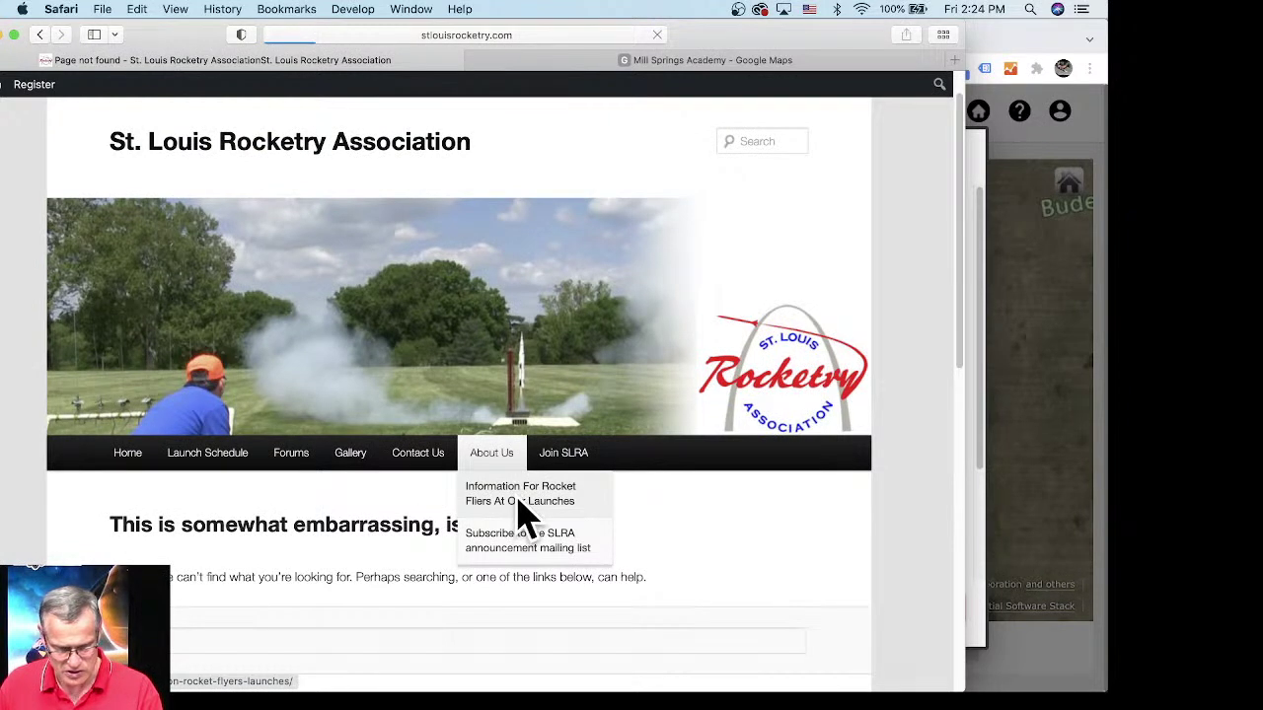
scroll(525, 513, up, 1)
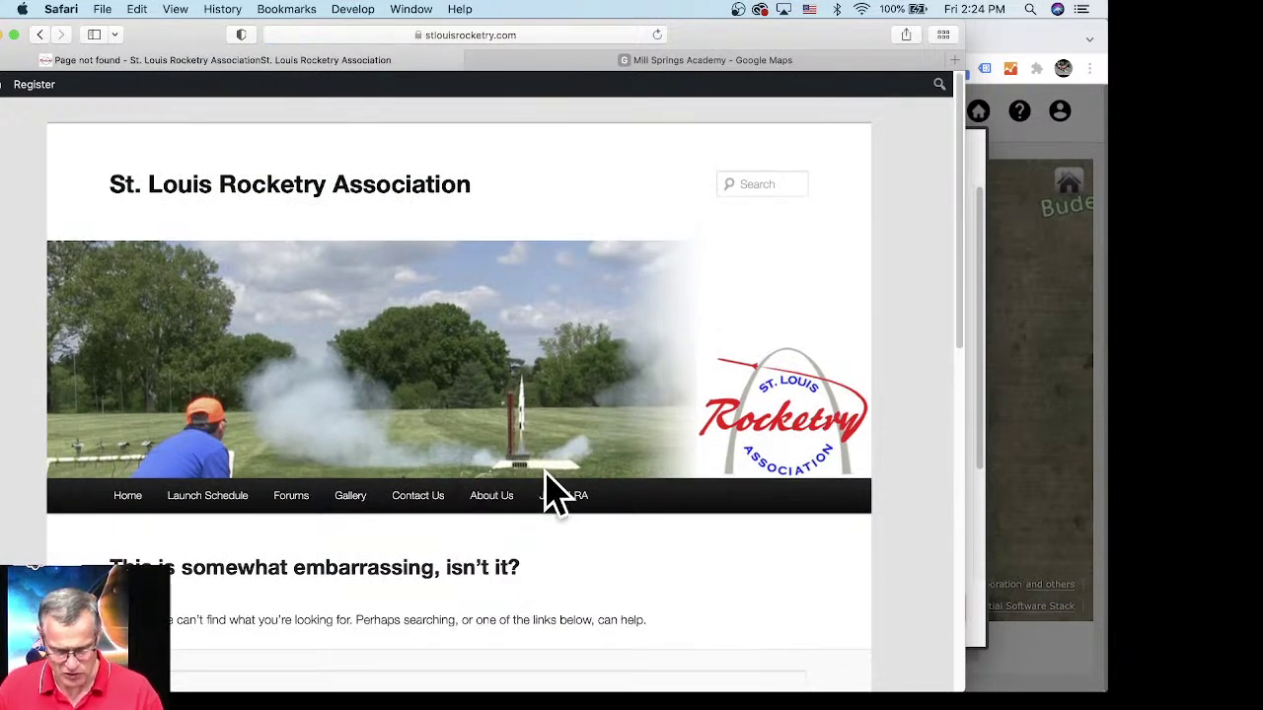
scroll(621, 499, down, 3)
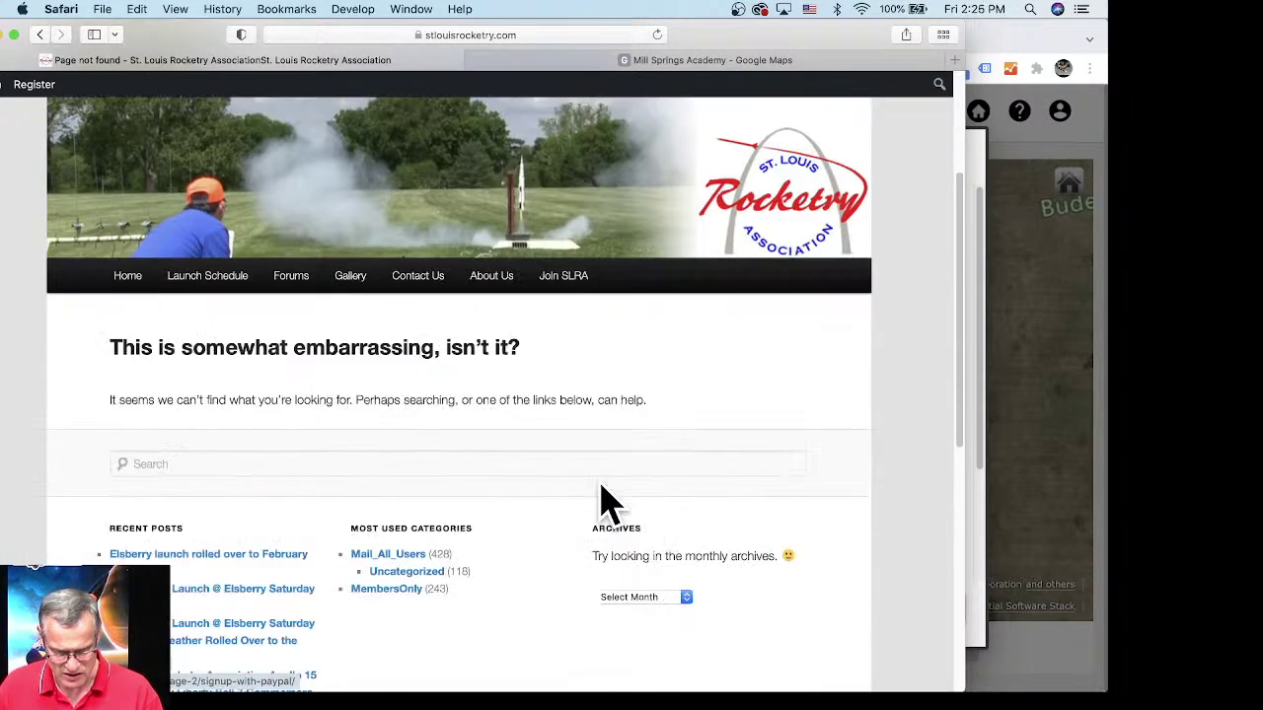
Step: Return to Launch Visualizer in Chrome and submit the St. Louis Rocketry launch site
click(1026, 51)
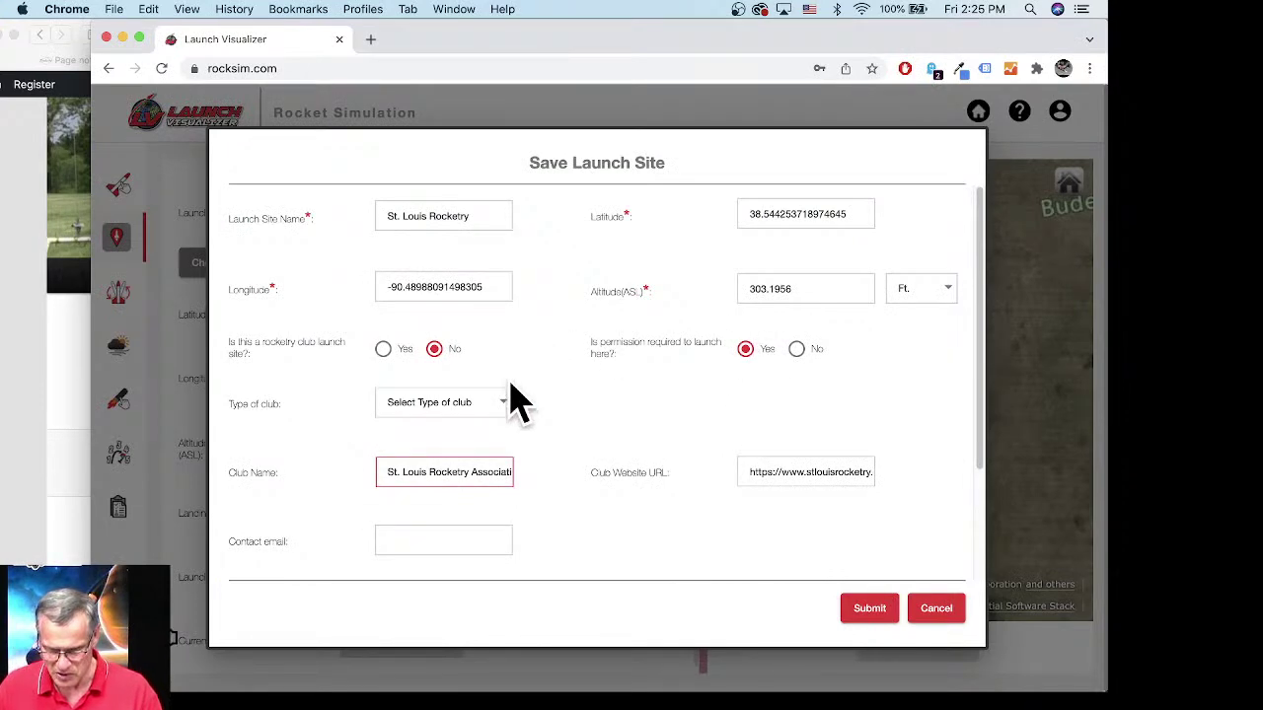
click(878, 608)
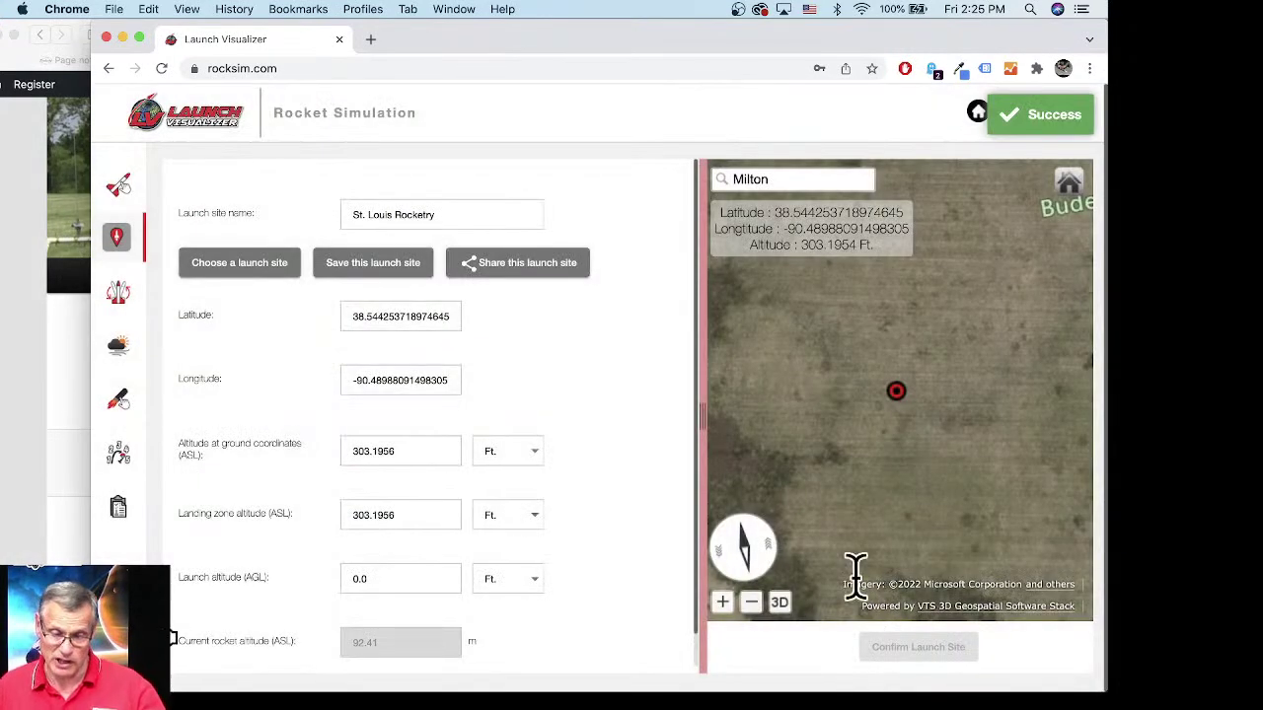
Step: Try to share the St. Louis Rocketry launch site publicly, and close the Share Launch Site dialog
click(522, 264)
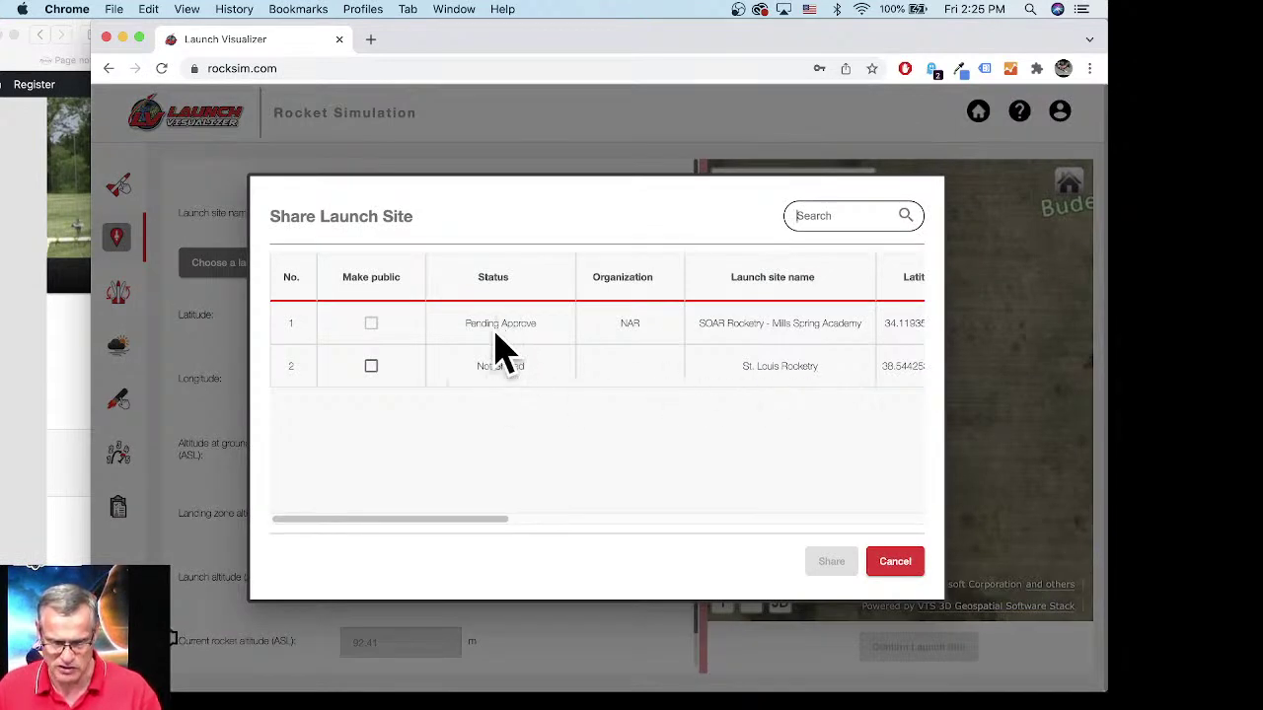
click(371, 366)
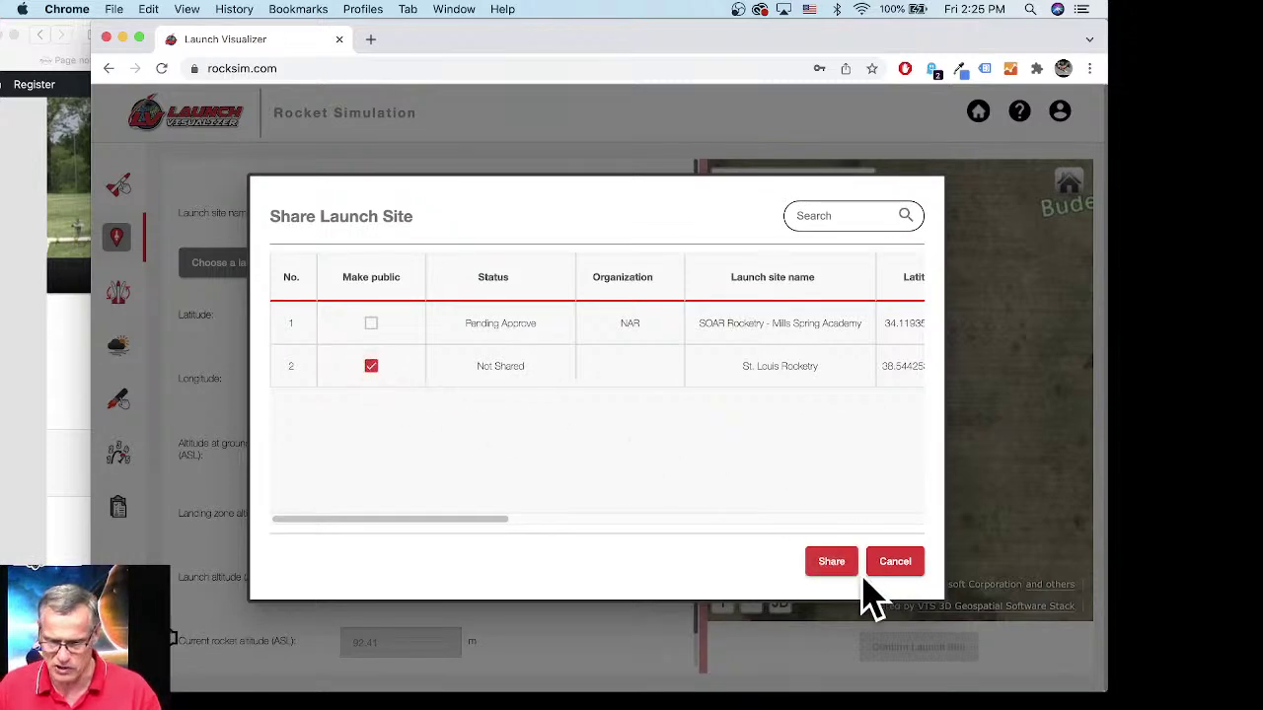
click(828, 561)
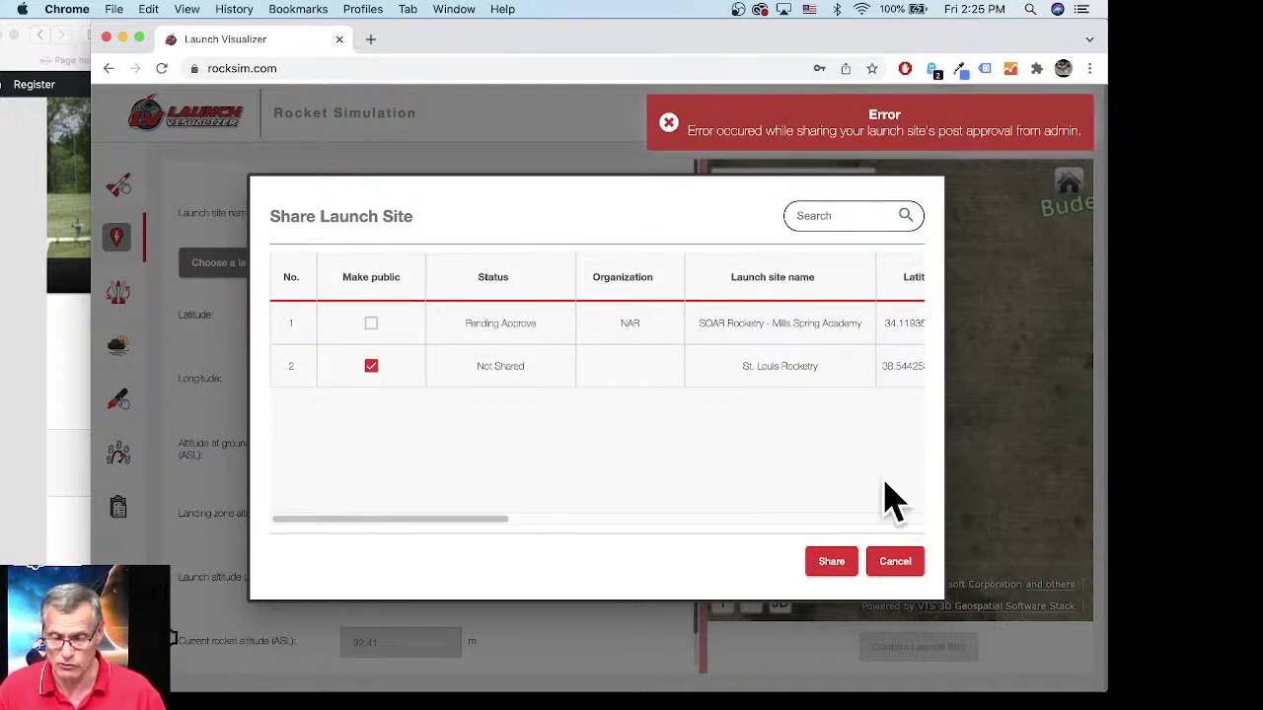
click(894, 562)
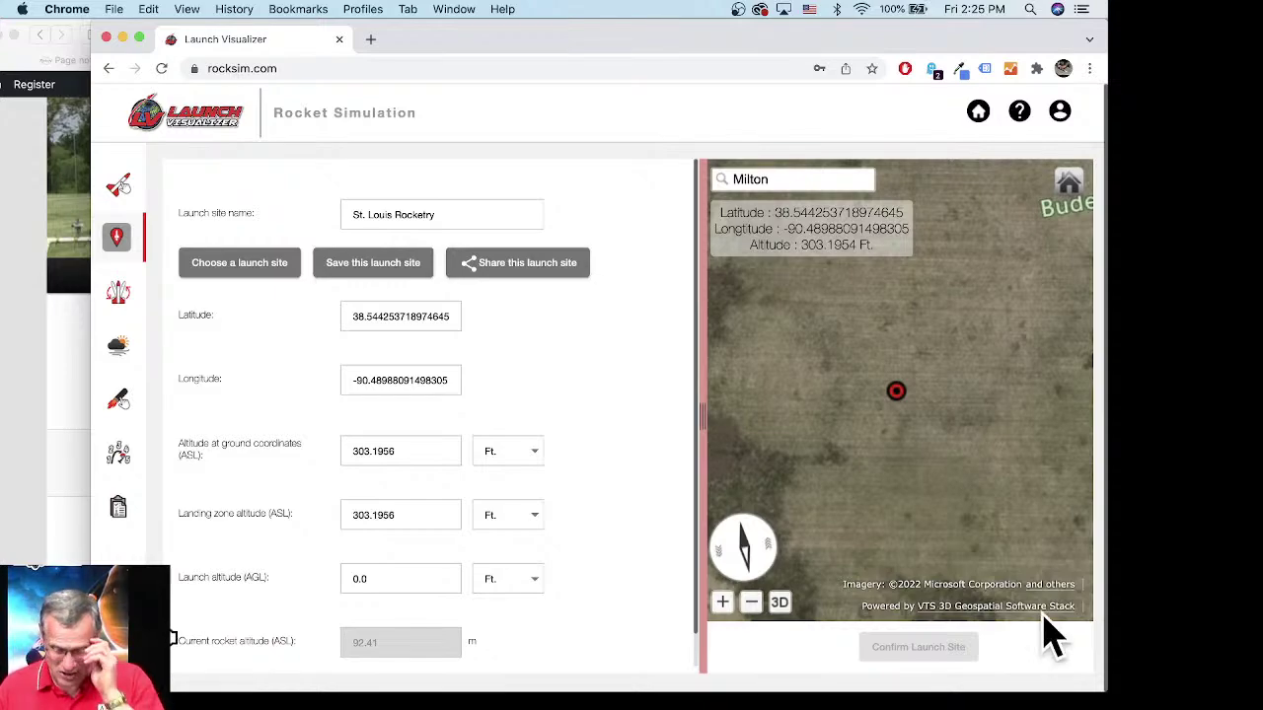
Step: Pick a spot in the central Netherlands on the map, and turn the globe to show the North American launch sites
scroll(901, 316, down, 3)
scroll(929, 373, down, 5)
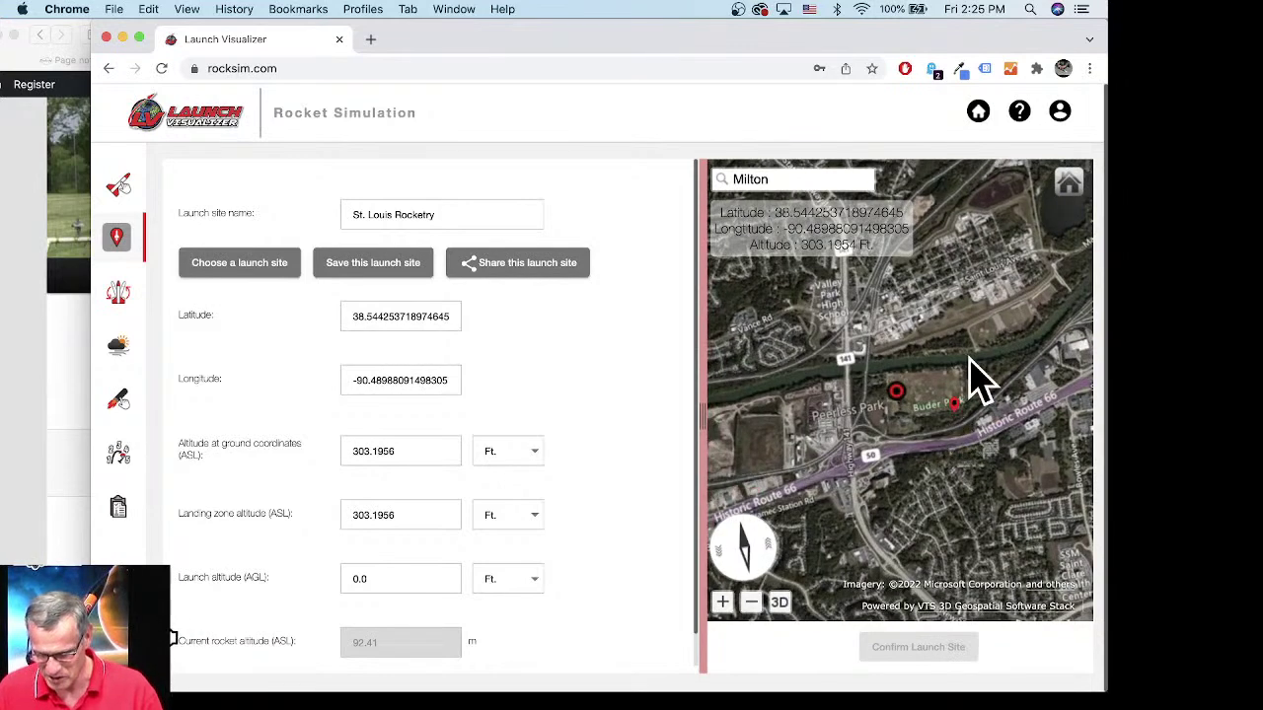
scroll(970, 362, down, 5)
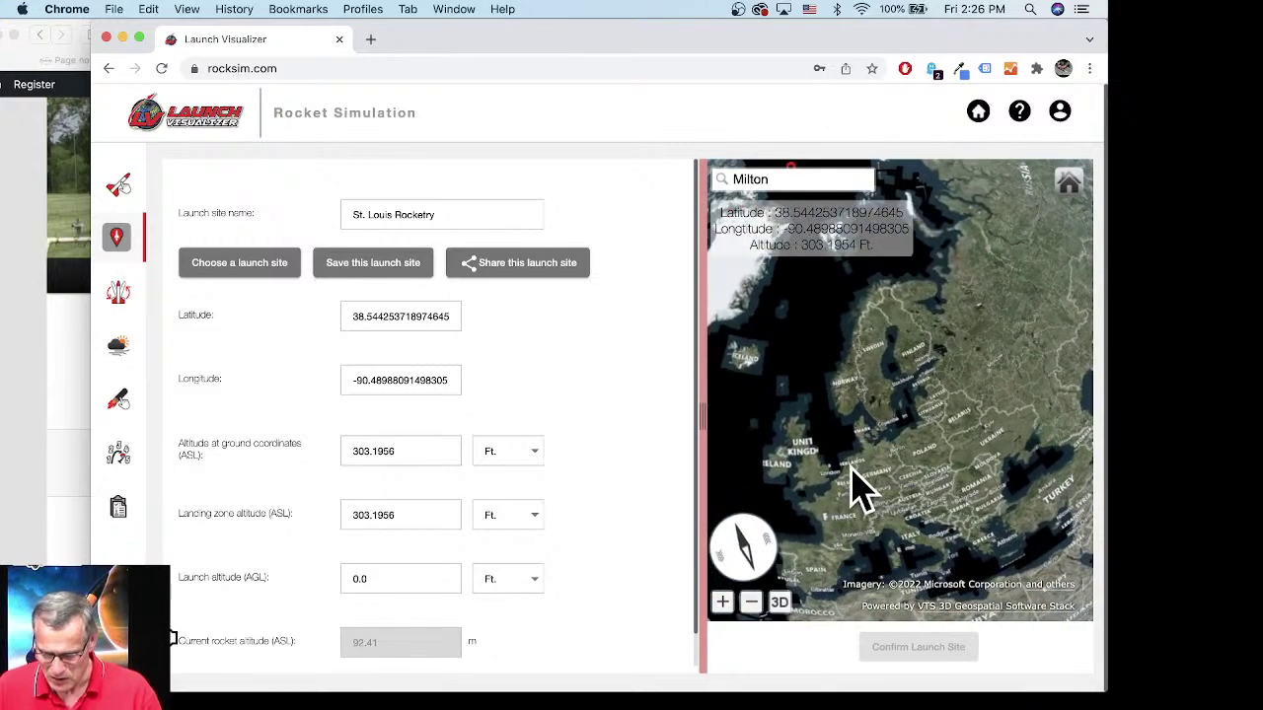
click(854, 470)
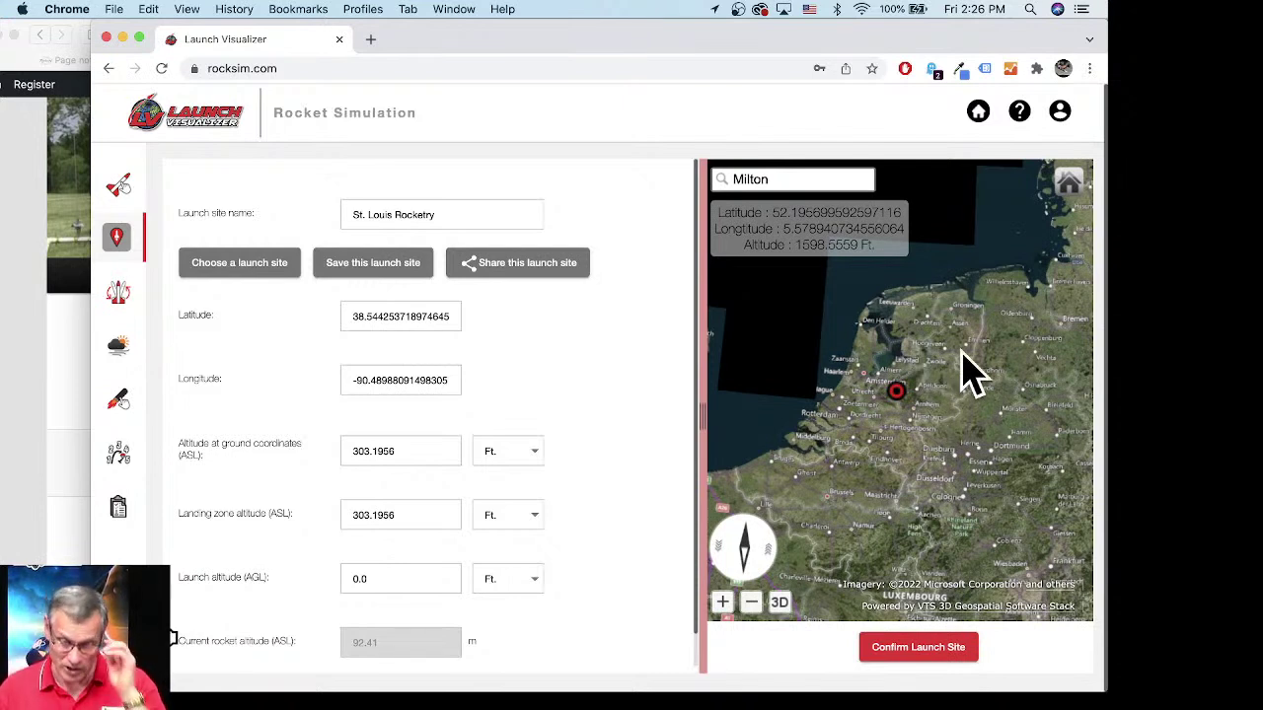
scroll(921, 397, down, 10)
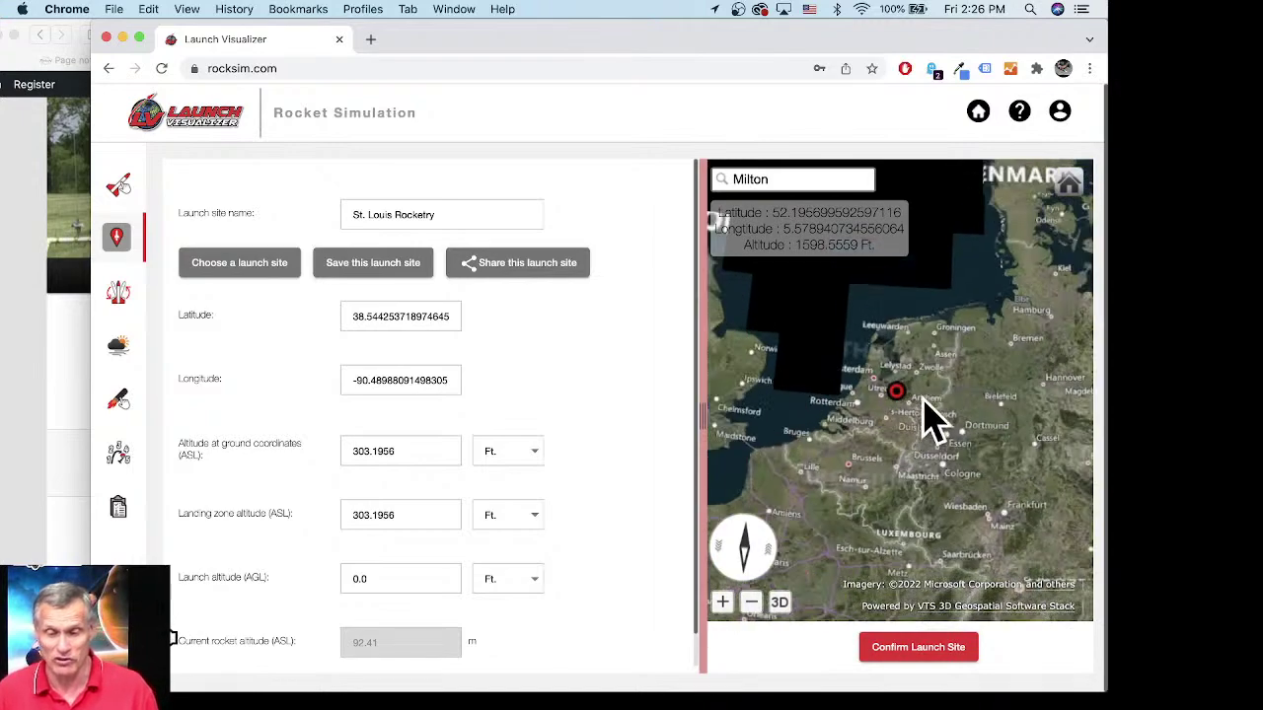
scroll(919, 394, down, 5)
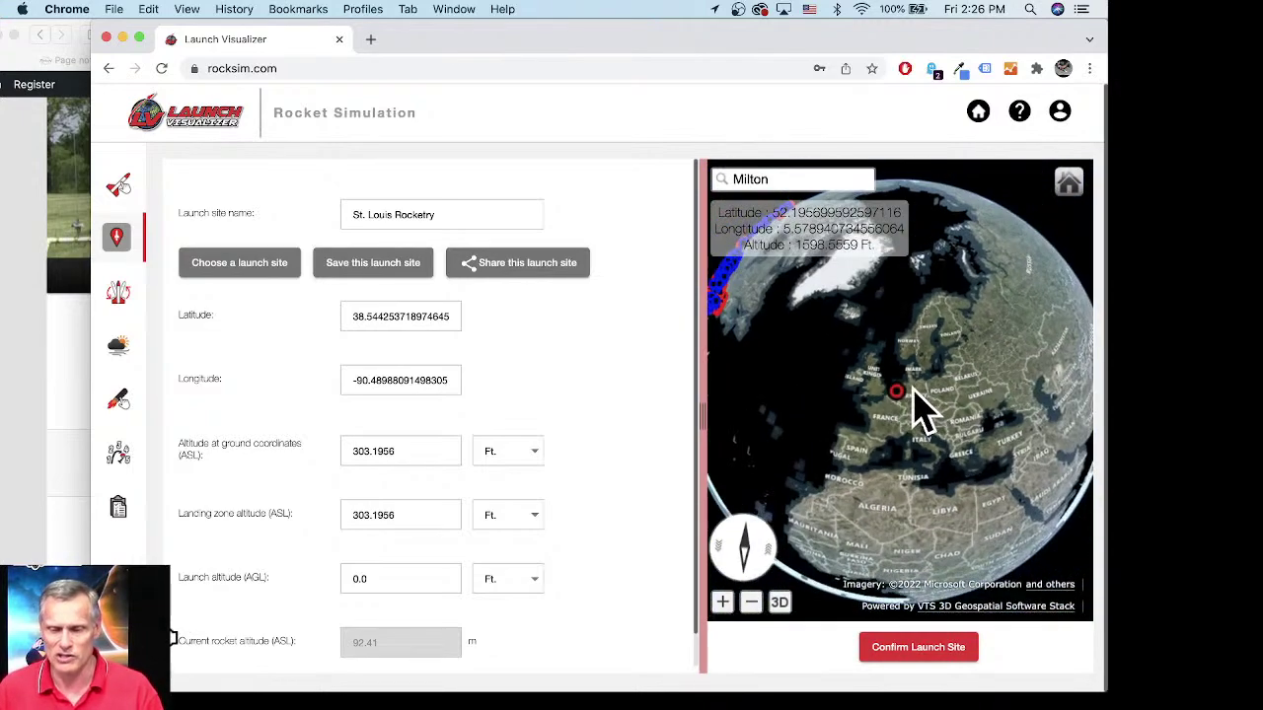
mouse_move(910, 397)
mouse_down()
mouse_move(863, 445)
mouse_move(888, 443)
mouse_move(843, 400)
mouse_move(855, 451)
mouse_move(936, 450)
mouse_move(940, 495)
mouse_move(930, 434)
mouse_move(902, 419)
mouse_move(886, 389)
mouse_move(980, 418)
mouse_move(920, 447)
mouse_up()
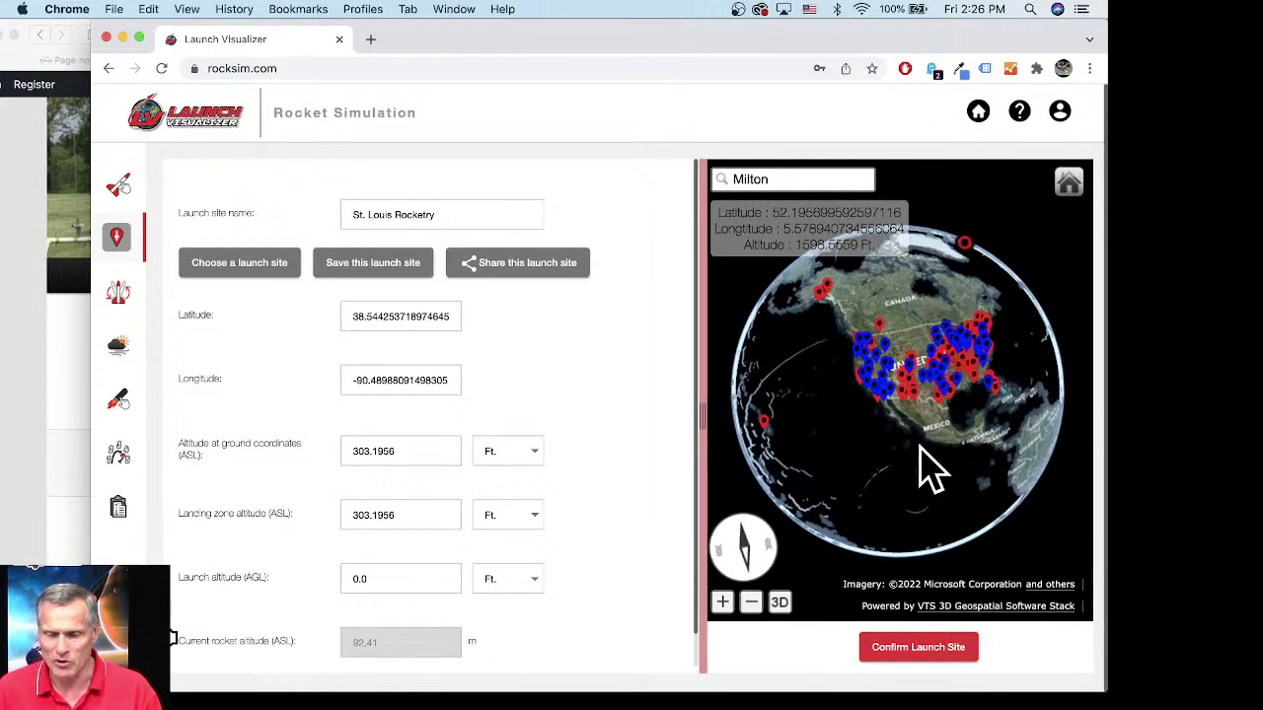
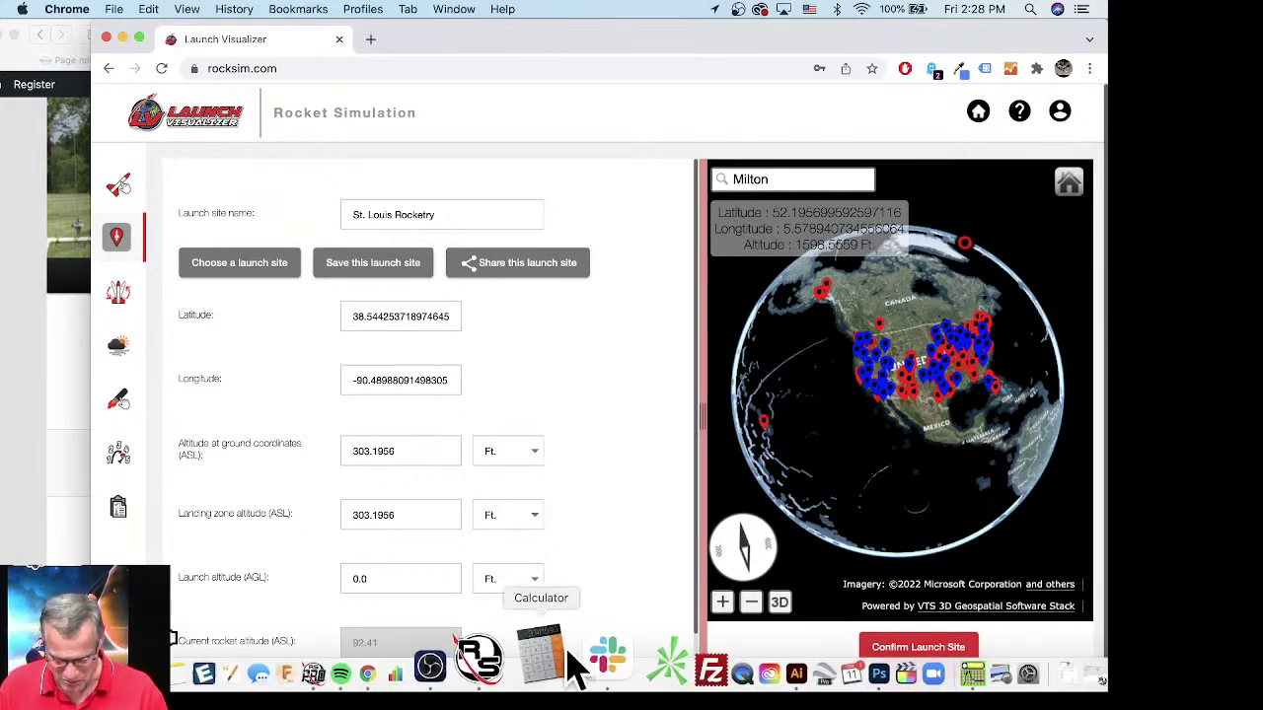
Step: Close the Launch Visualizer window and the St. Louis Rocketry Association window, and switch to RockSim
click(107, 38)
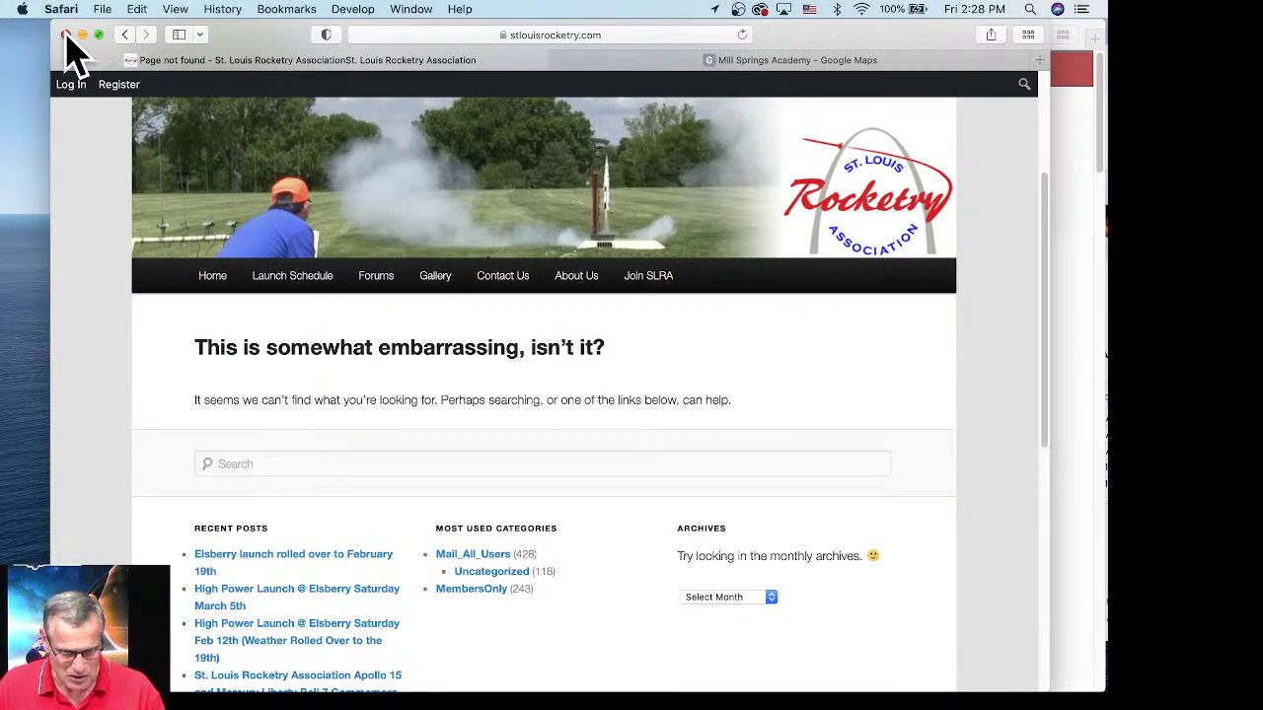
click(67, 38)
key(super+w)
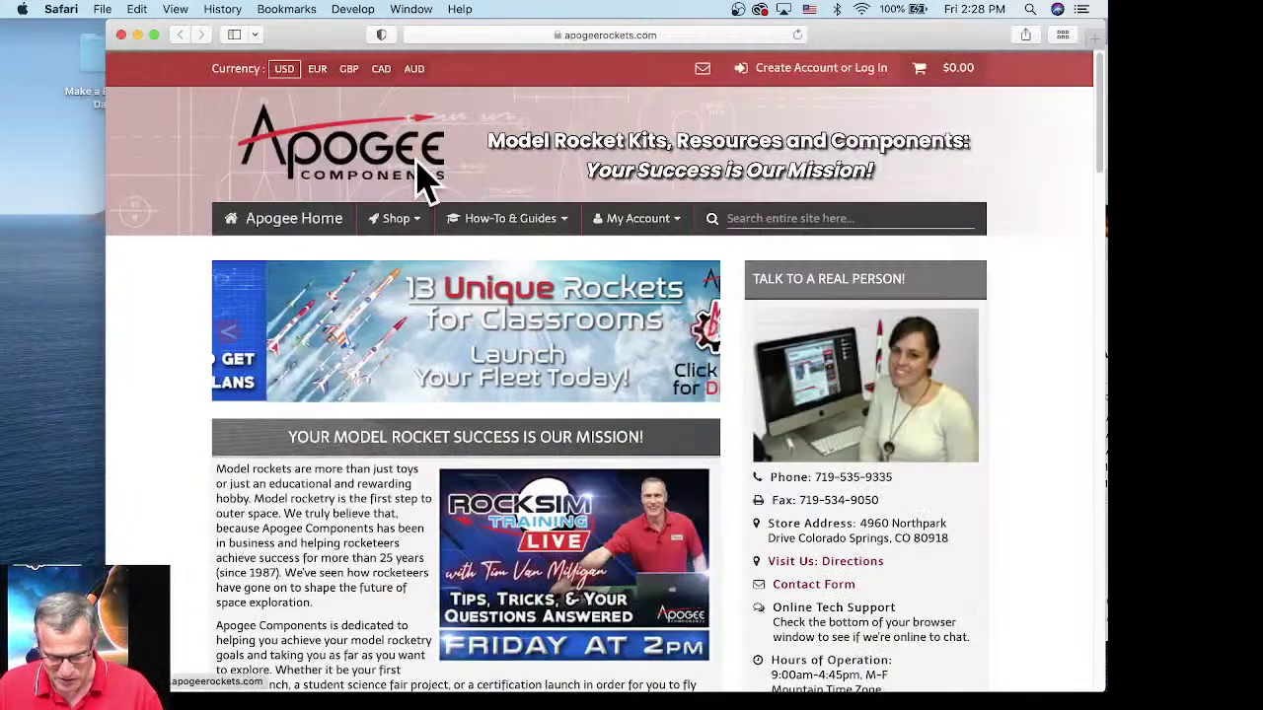
mouse_move(671, 679)
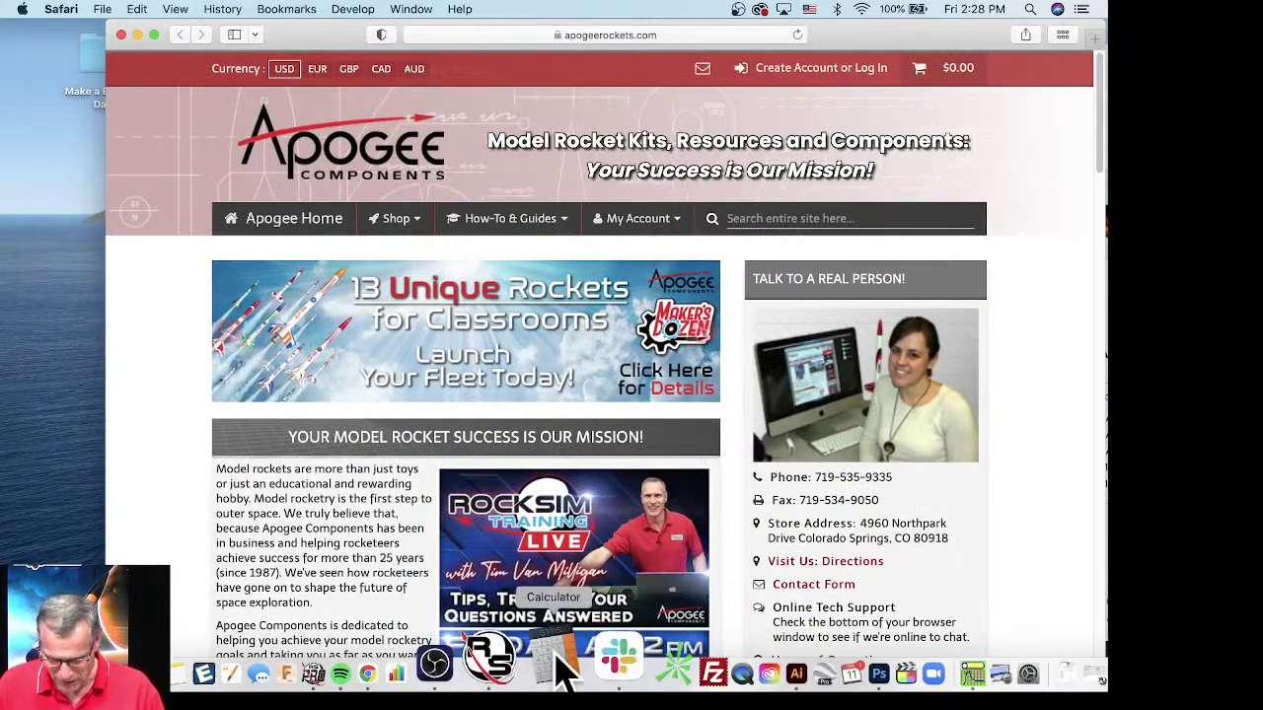
click(538, 661)
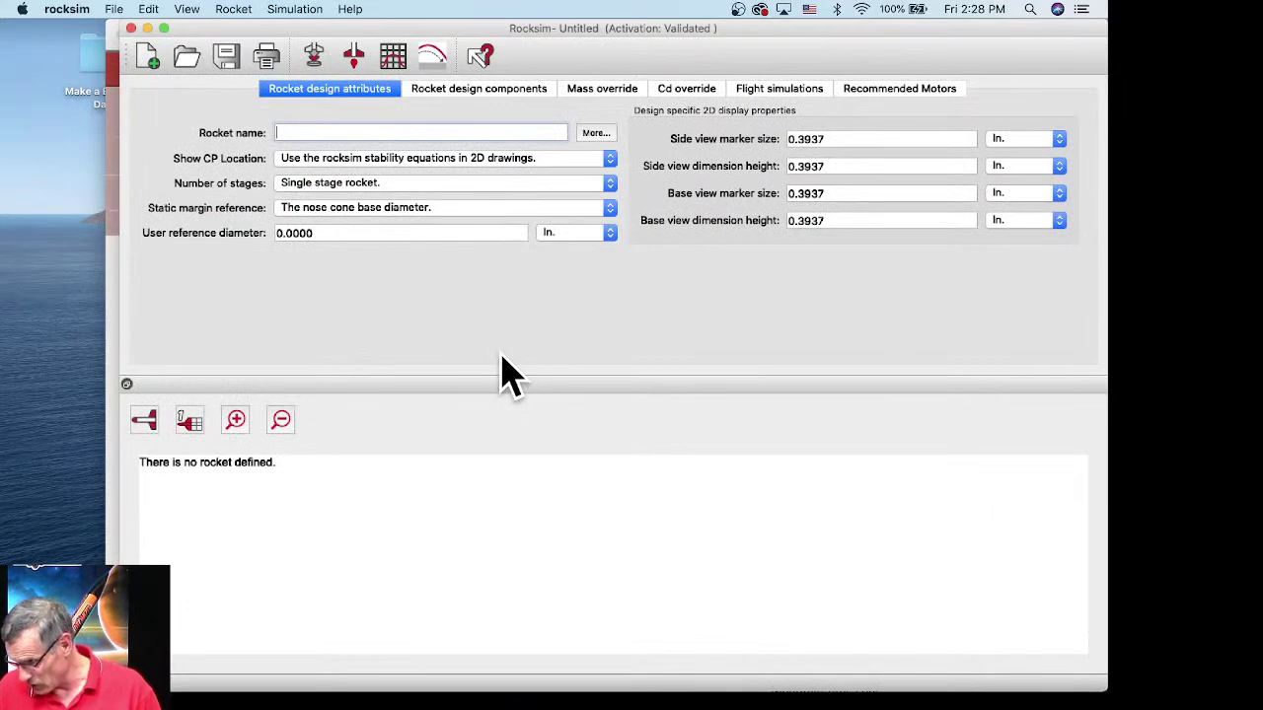
Step: Switch back to the Apogee Components website in Safari and search it for "Stand up fins"
click(110, 320)
click(807, 218)
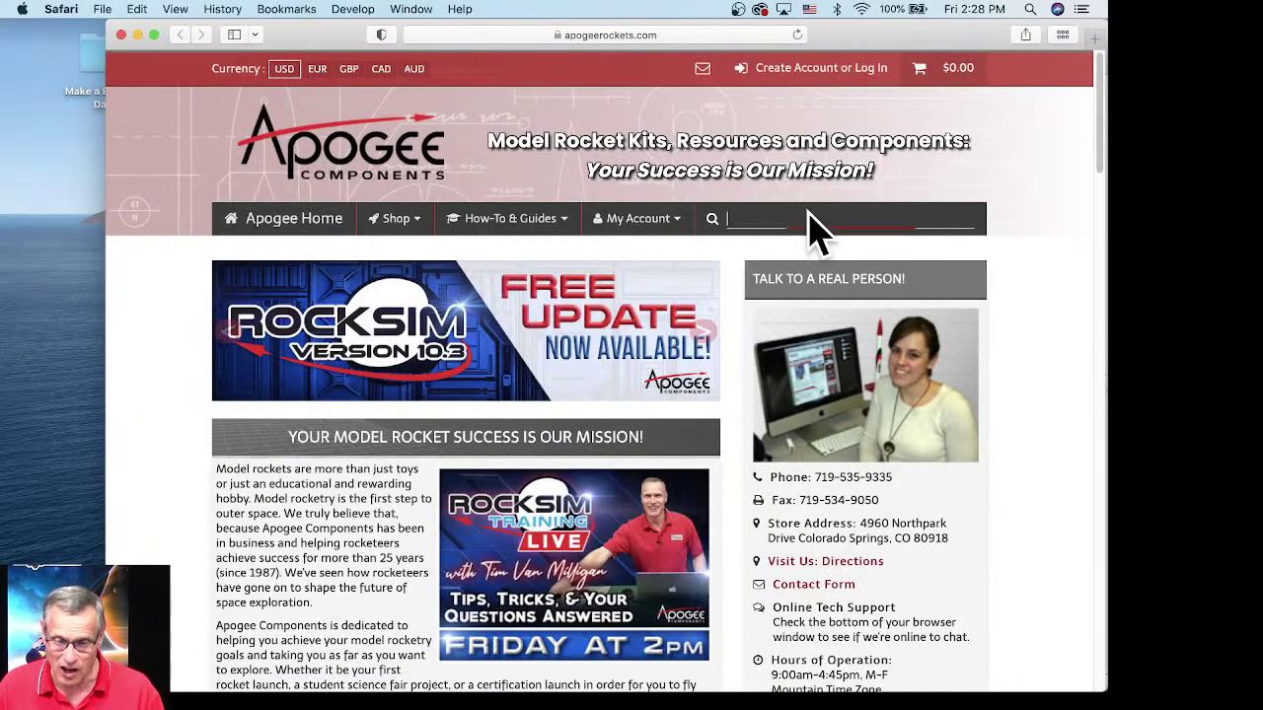
text(Stand up fins)
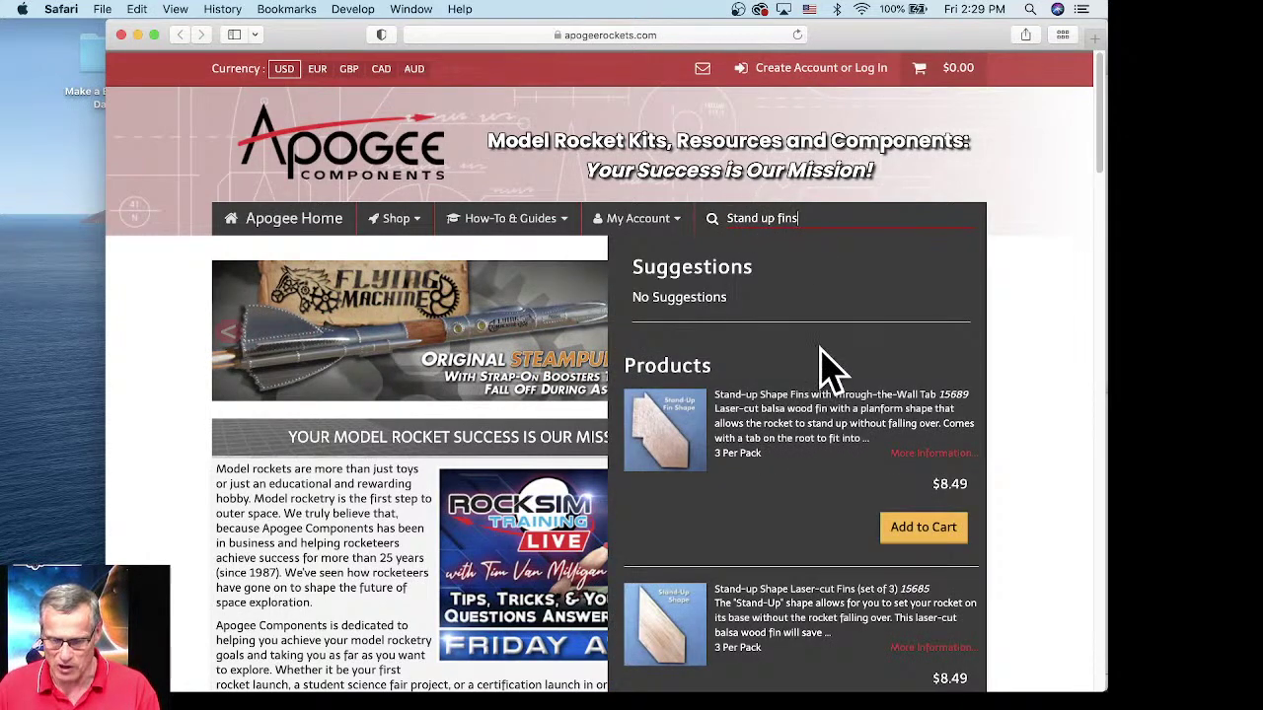
scroll(832, 370, down, 2)
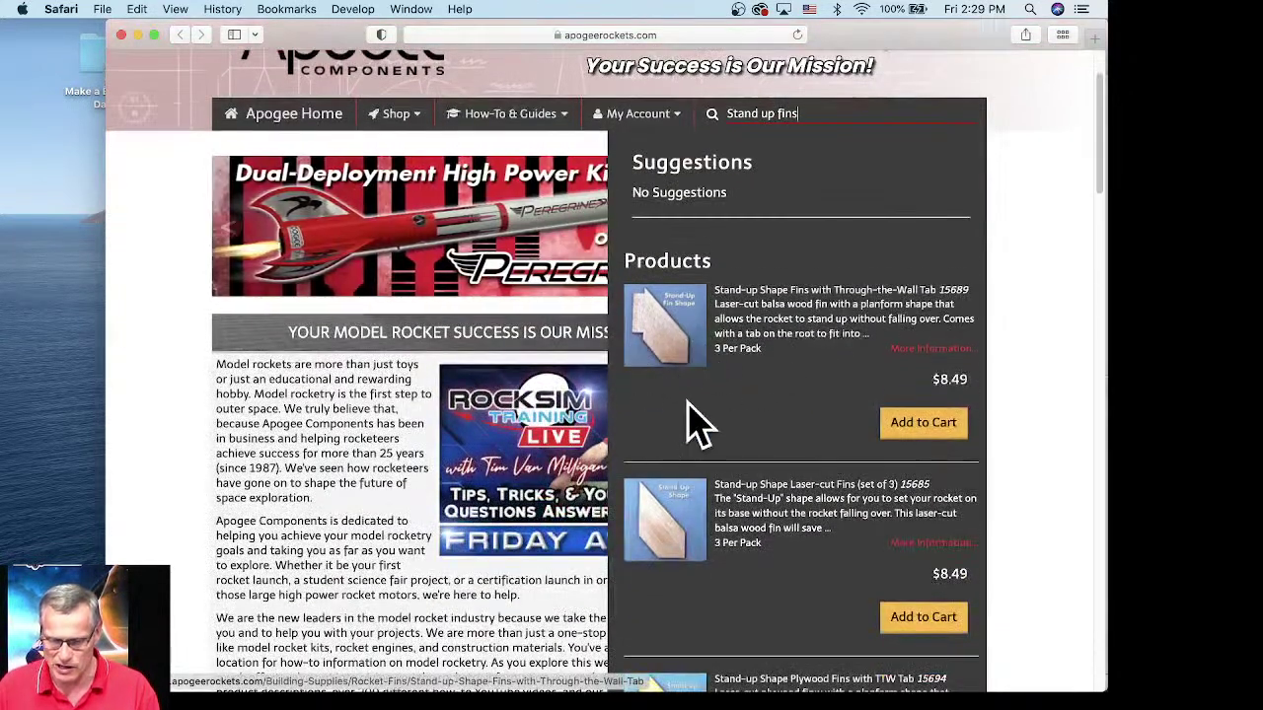
Step: Open the Stand-up Shape Plywood Fins with TTW Tab product page and examine its dimensioned fin drawing
scroll(703, 316, down, 3)
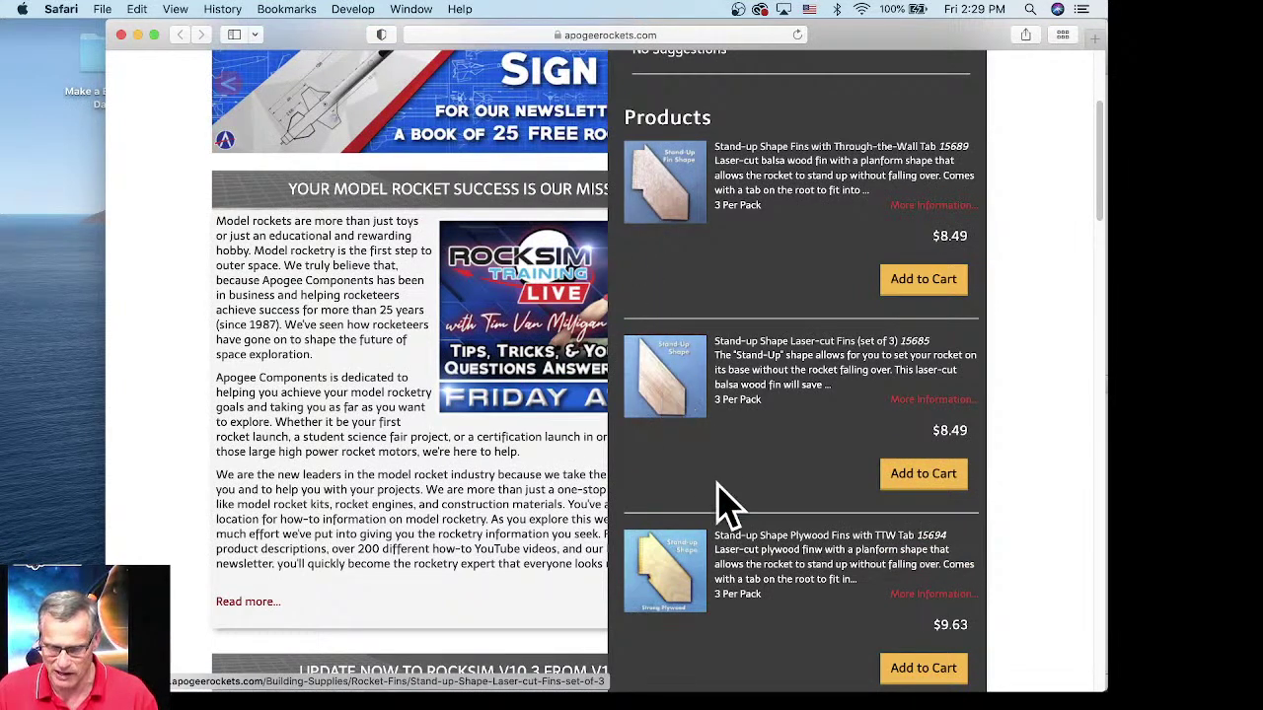
click(677, 588)
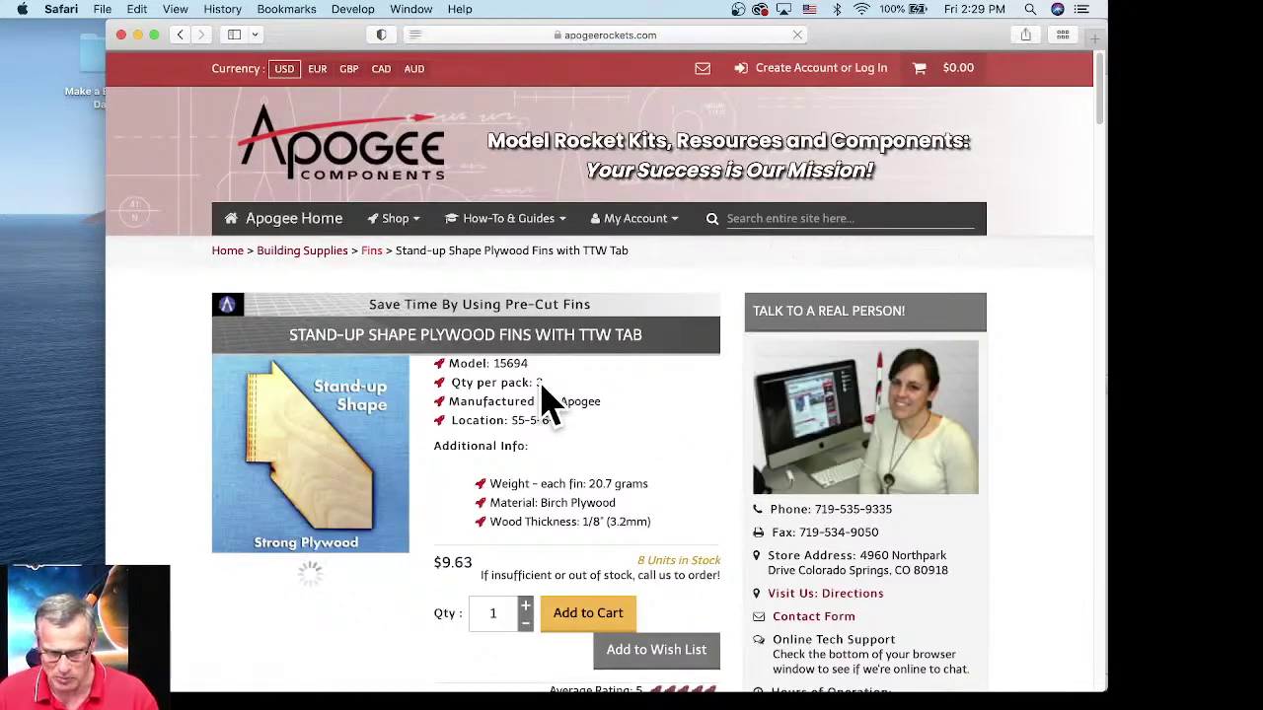
scroll(545, 394, down, 2)
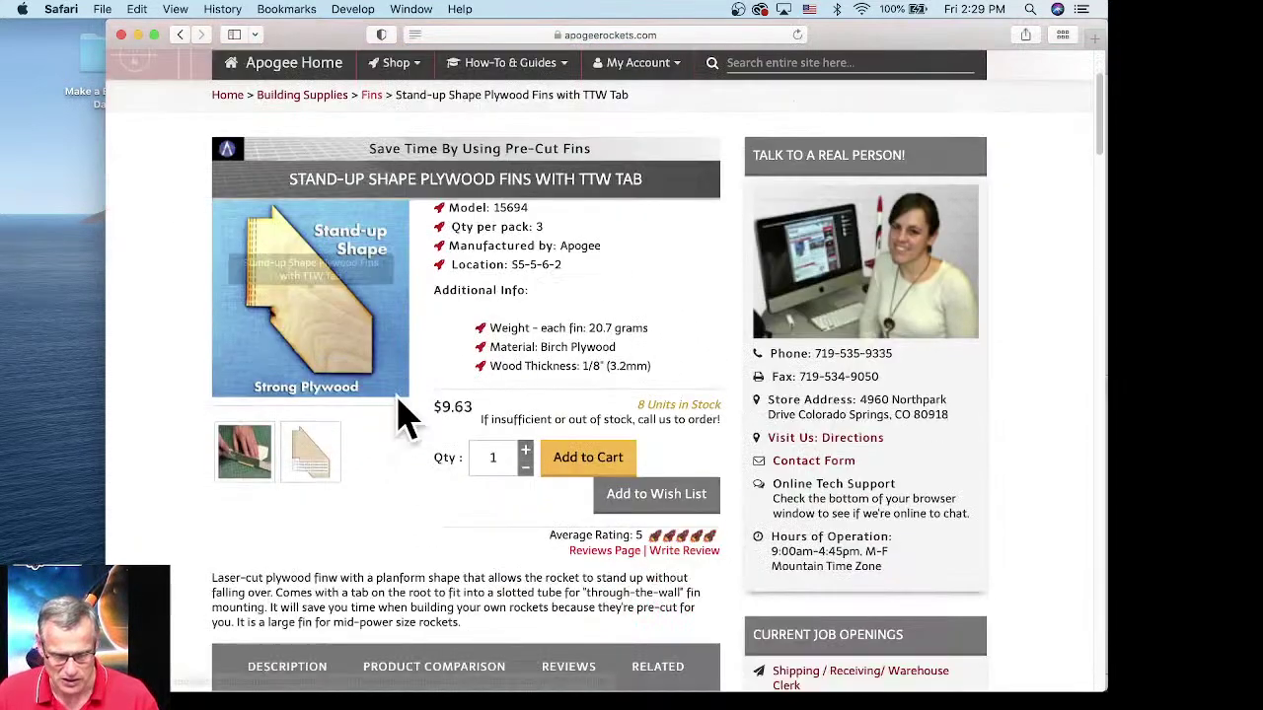
scroll(375, 424, down, 1)
scroll(498, 242, down, 4)
scroll(498, 246, down, 5)
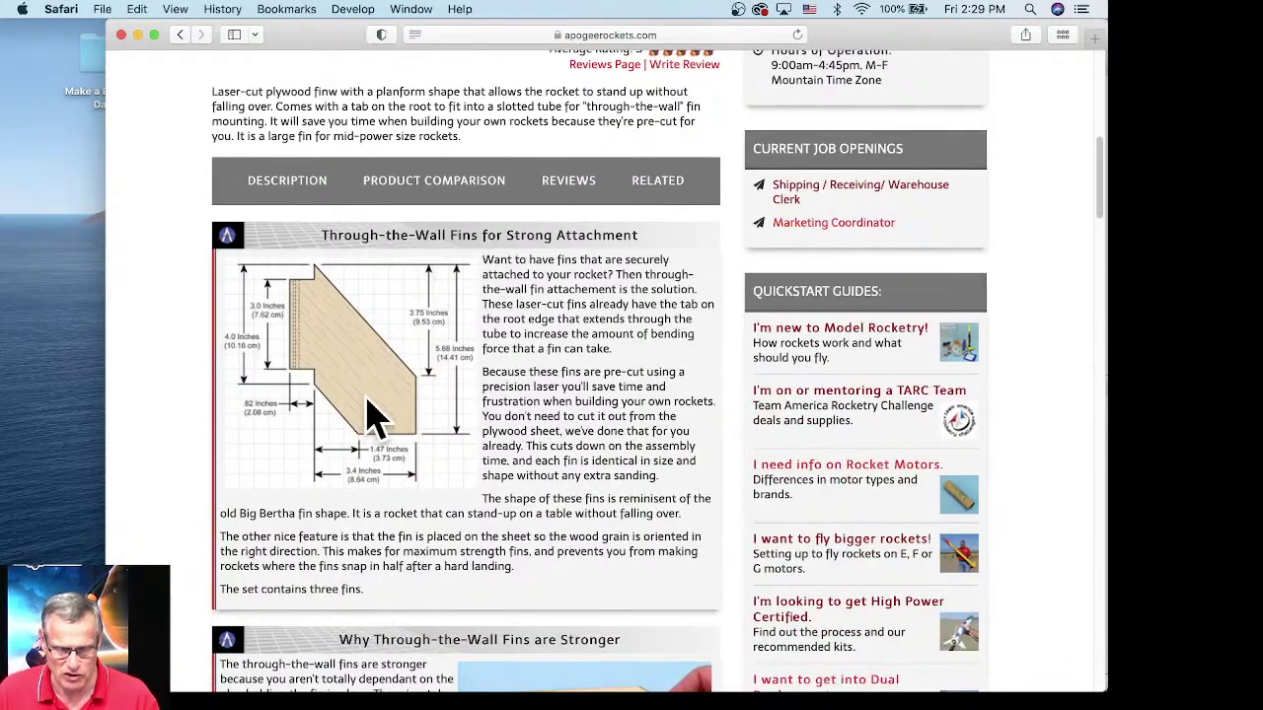
scroll(388, 415, up, 1)
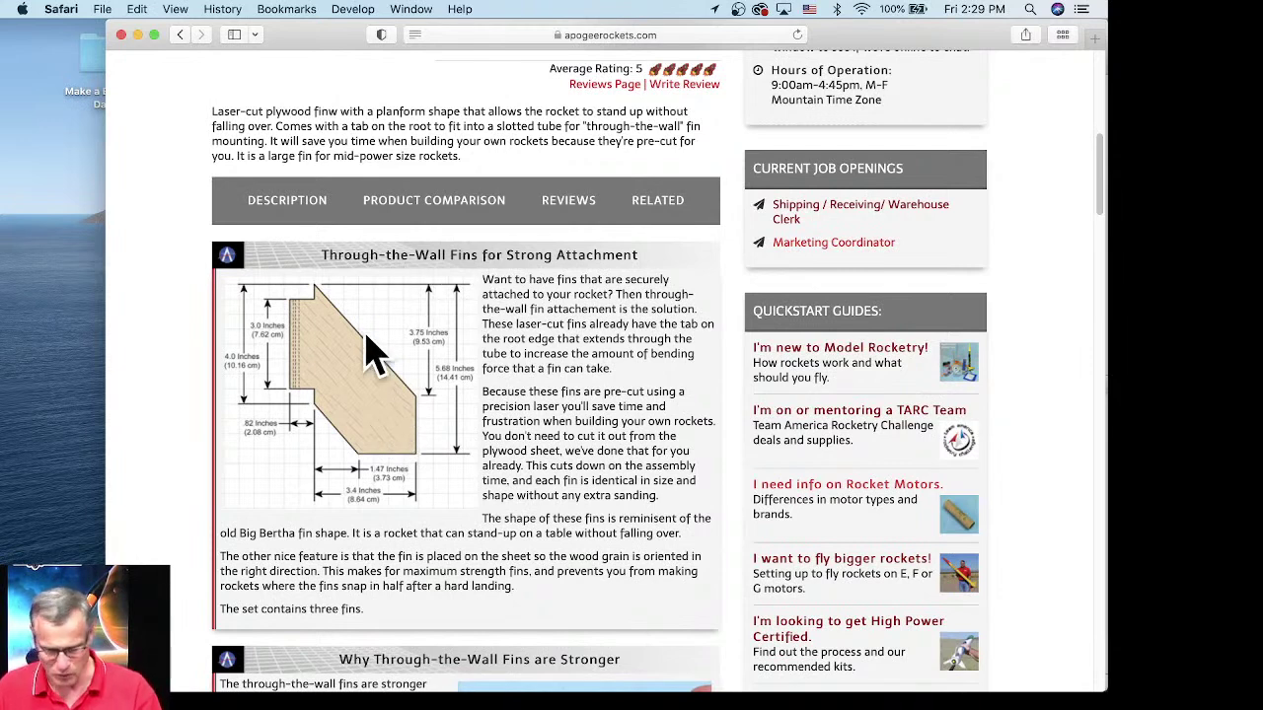
Step: Switch to RockSim, dismiss the file browser without opening a design, and name the new rocket "test"
mouse_move(592, 685)
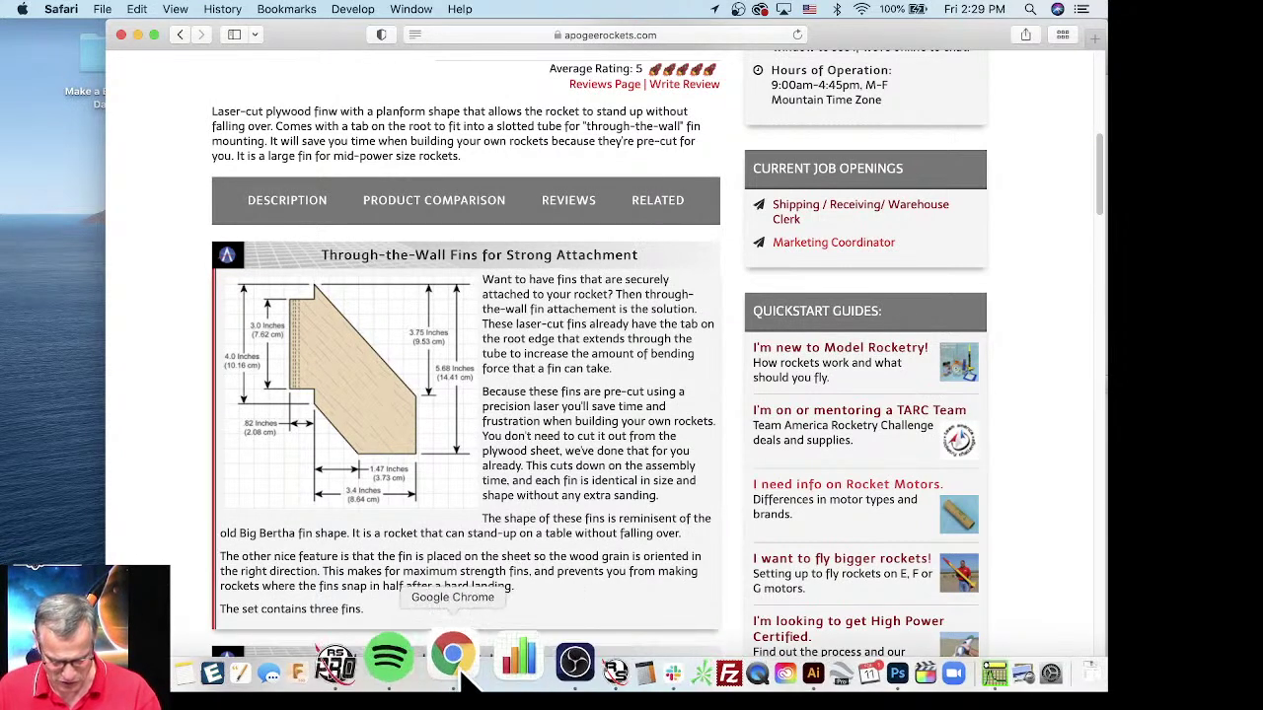
click(544, 666)
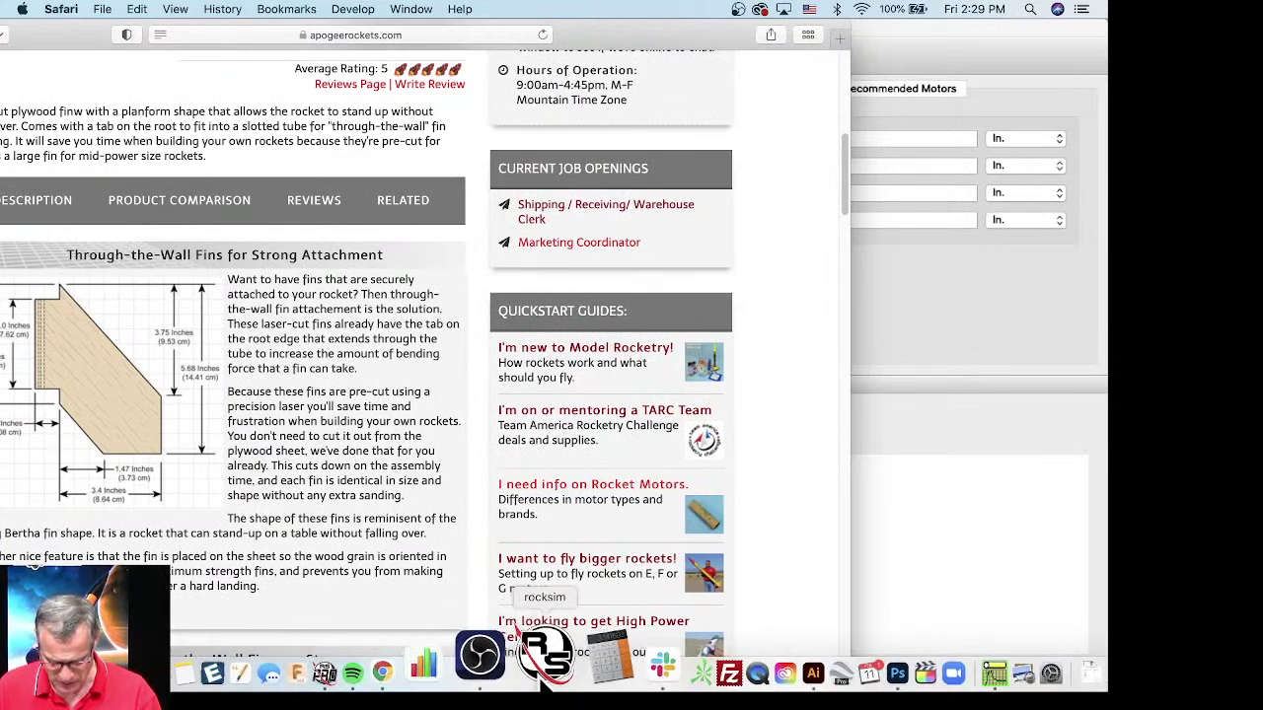
click(547, 681)
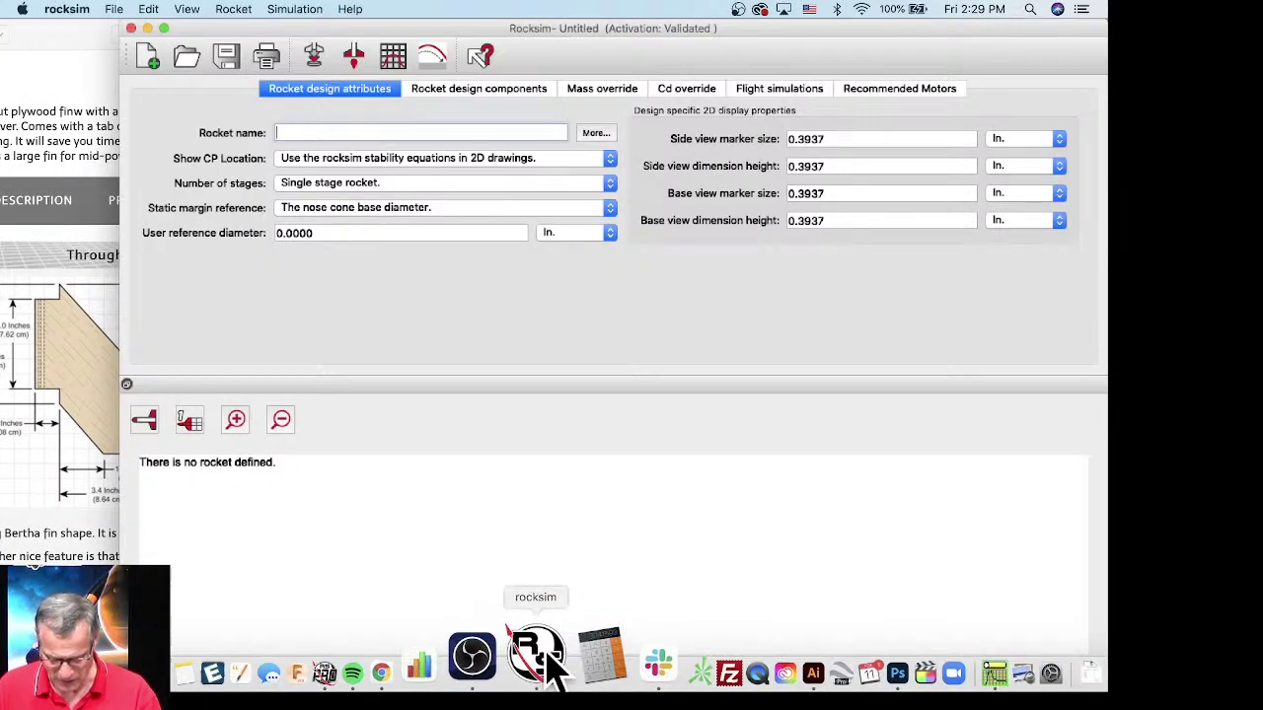
click(182, 57)
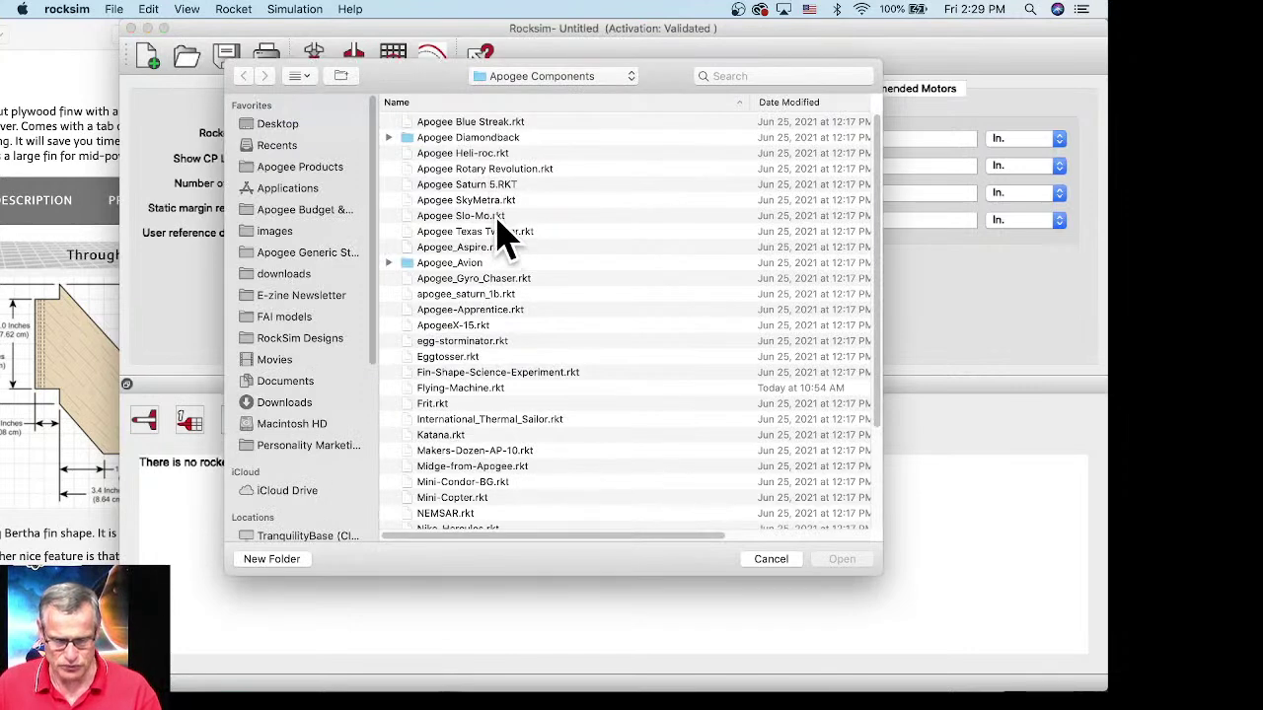
click(776, 560)
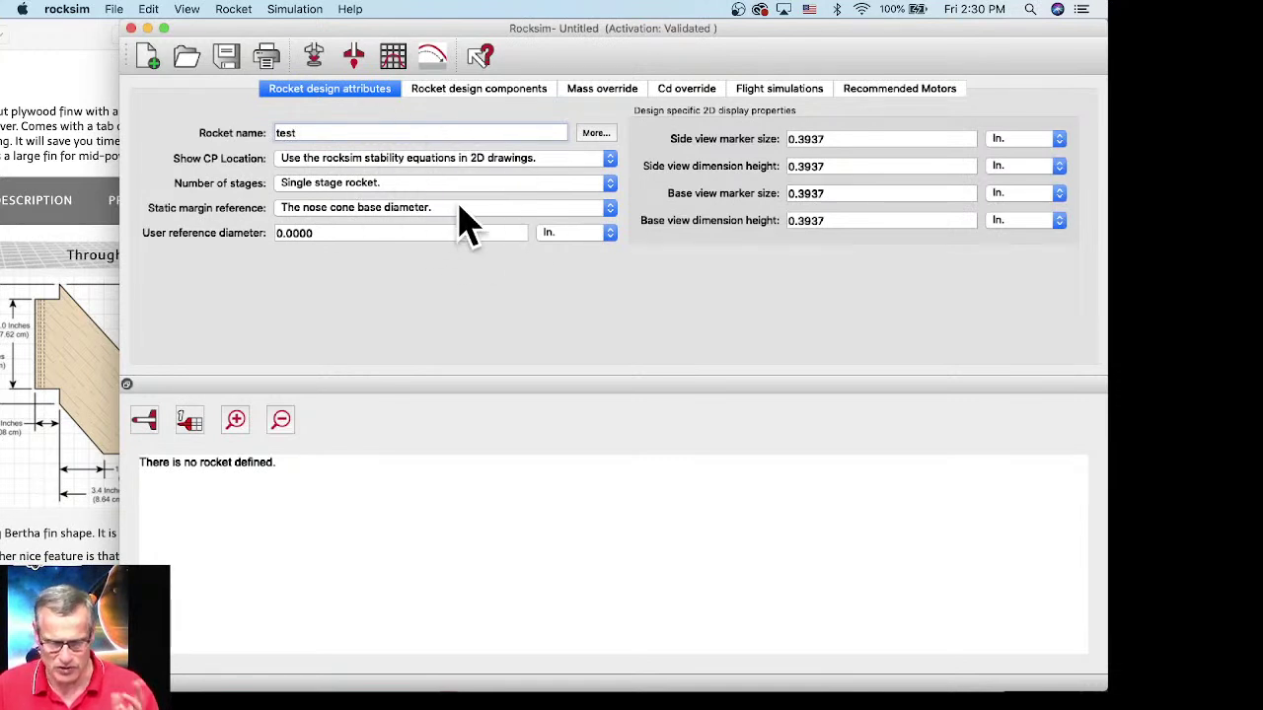
Step: Add a nose cone to the sustainer using the Apogee 19470 PNC-70A part from the database
click(480, 99)
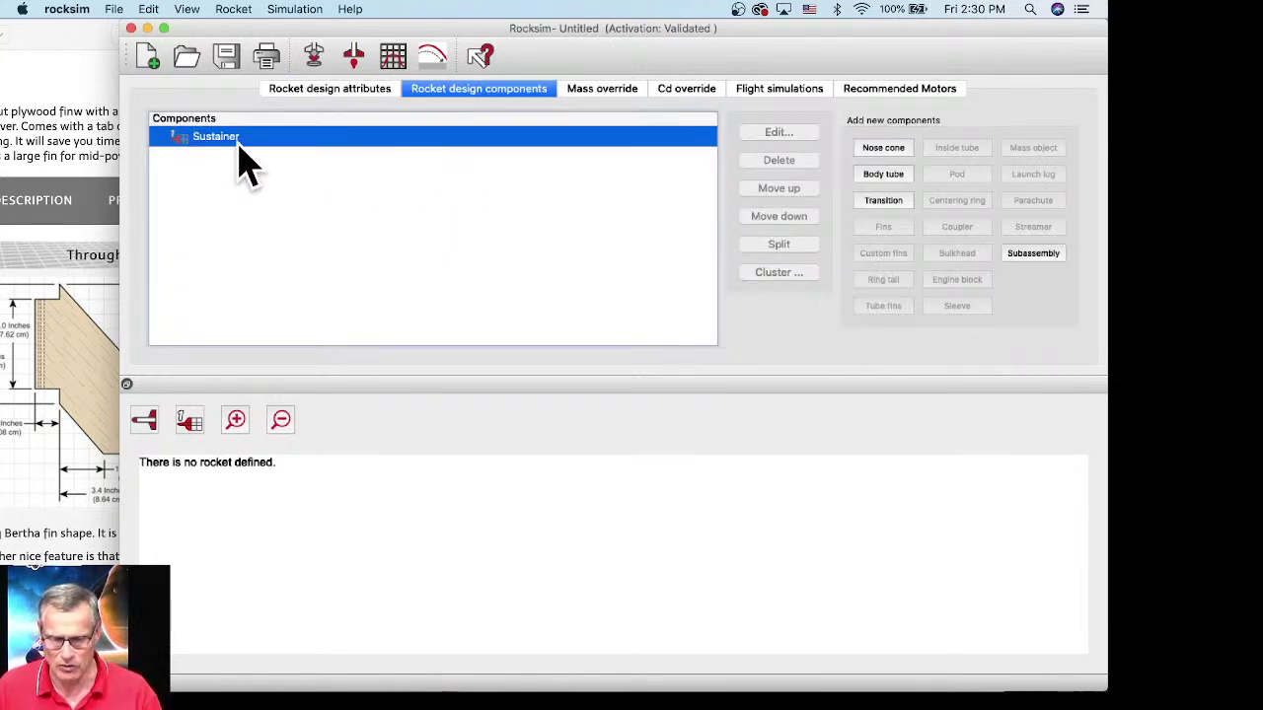
click(876, 153)
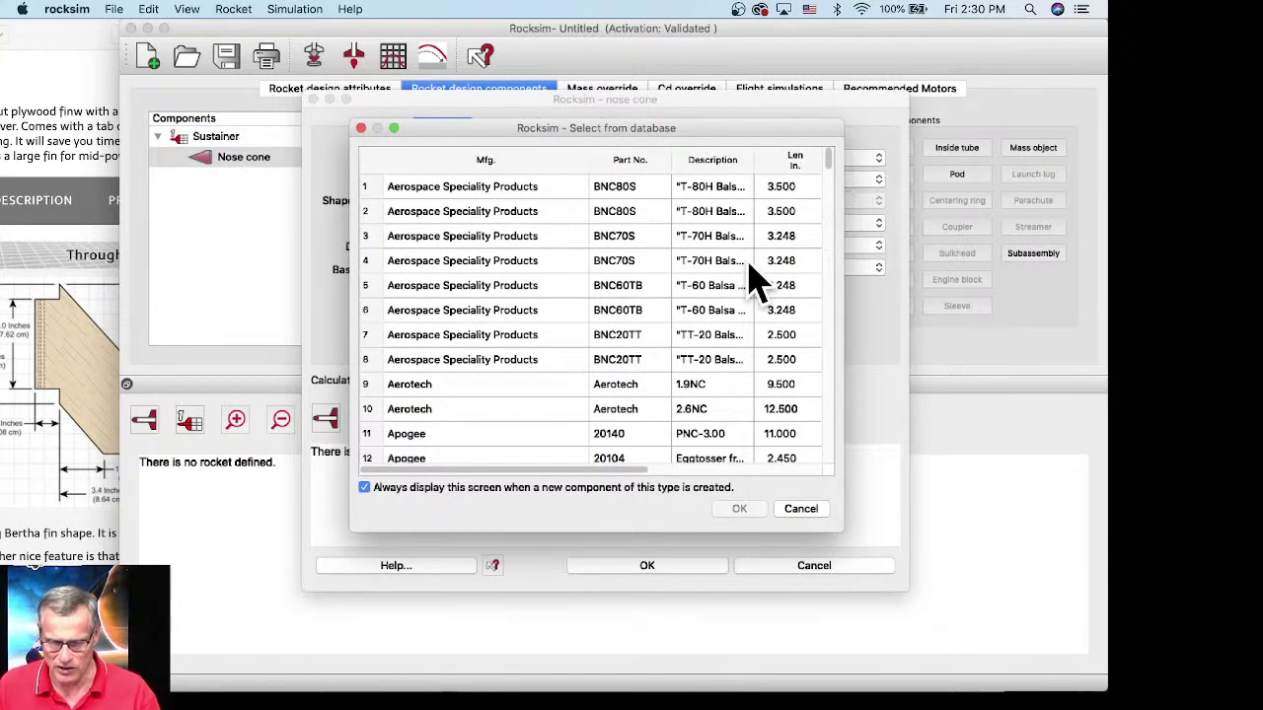
scroll(700, 247, down, 10)
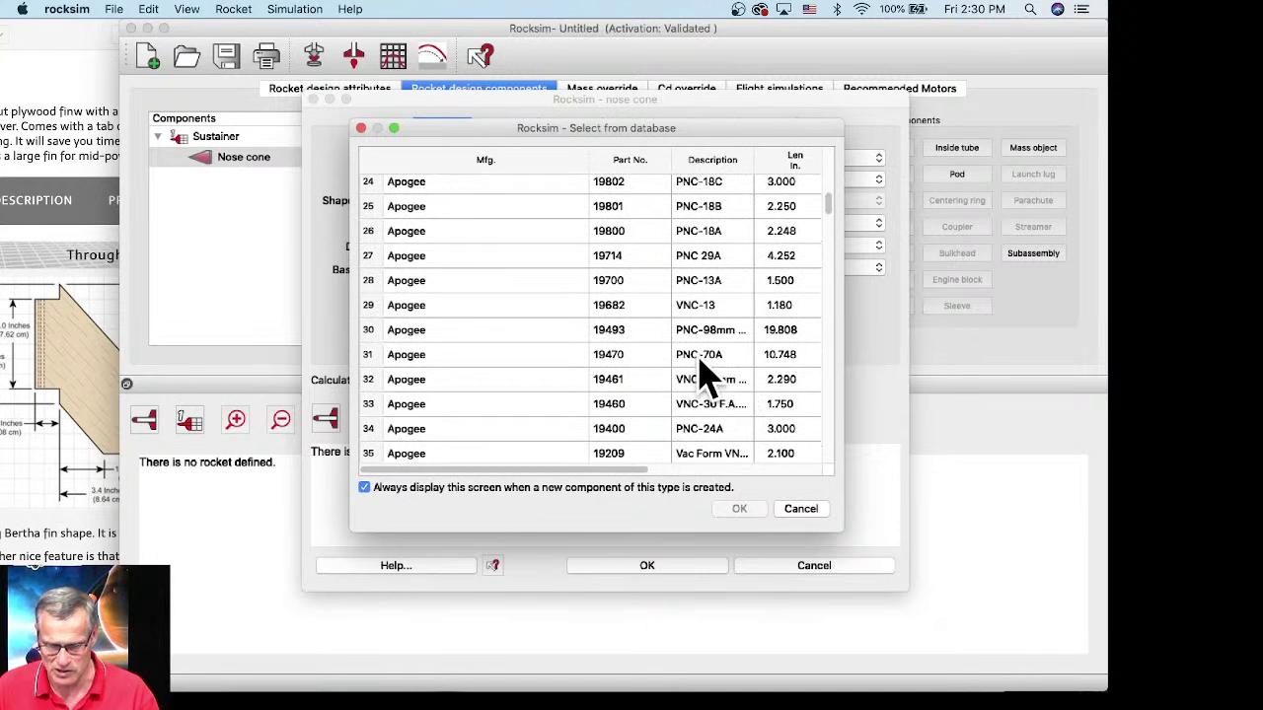
click(702, 358)
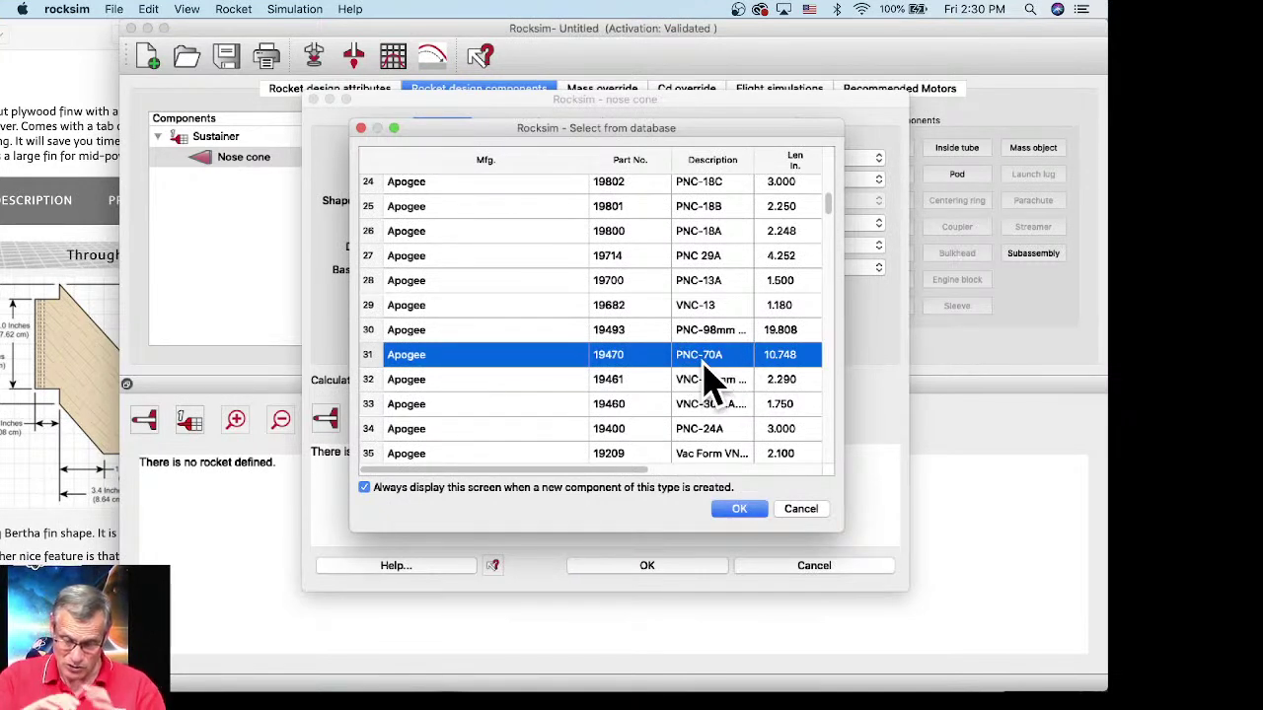
drag(578, 473, 707, 480)
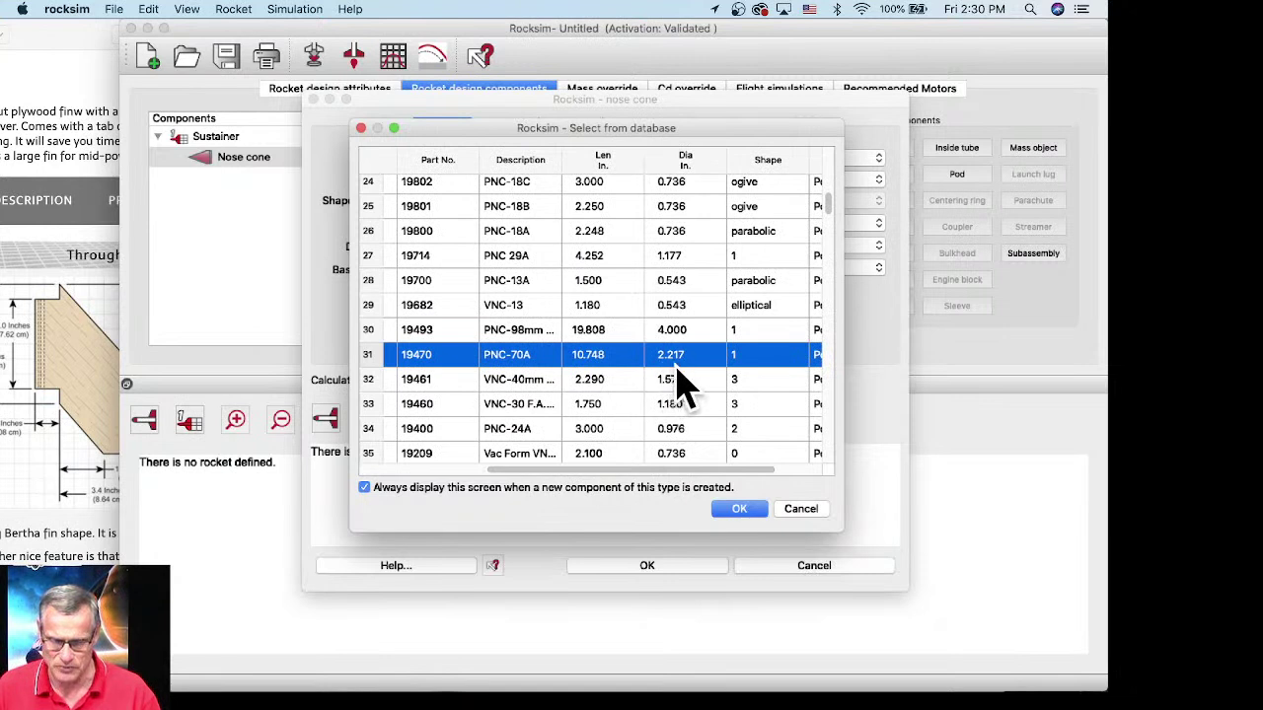
click(740, 510)
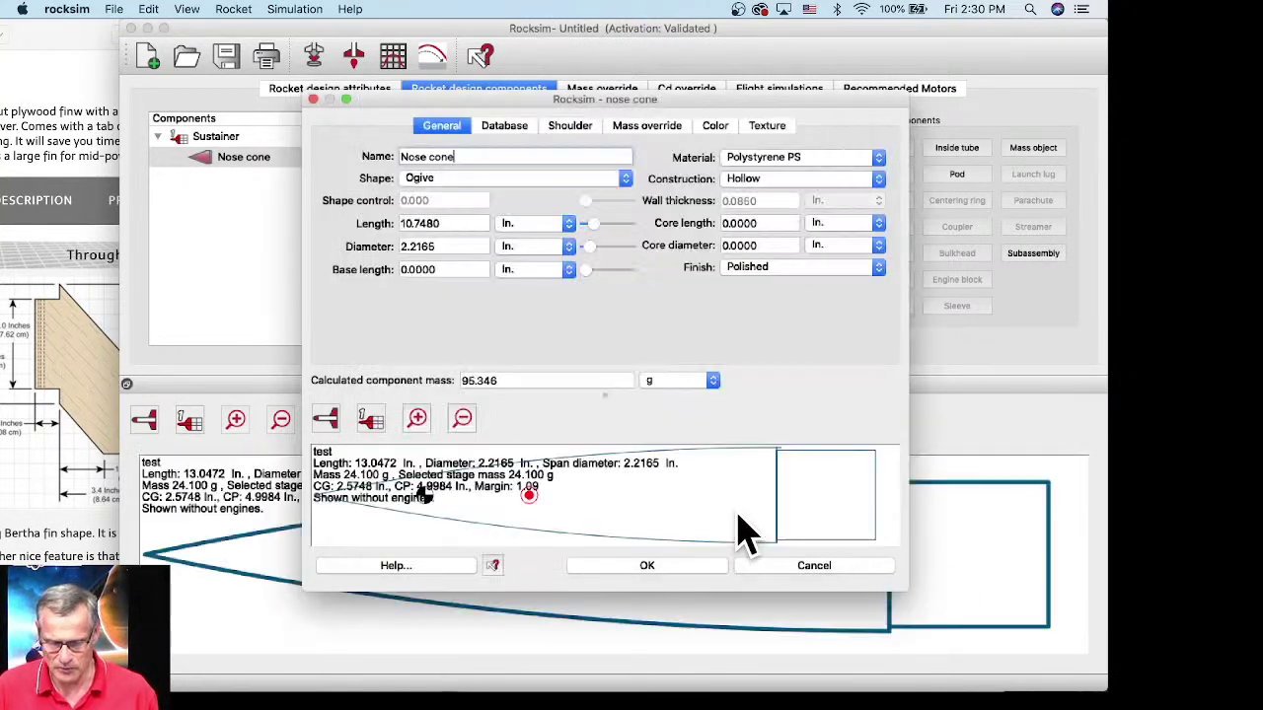
click(643, 566)
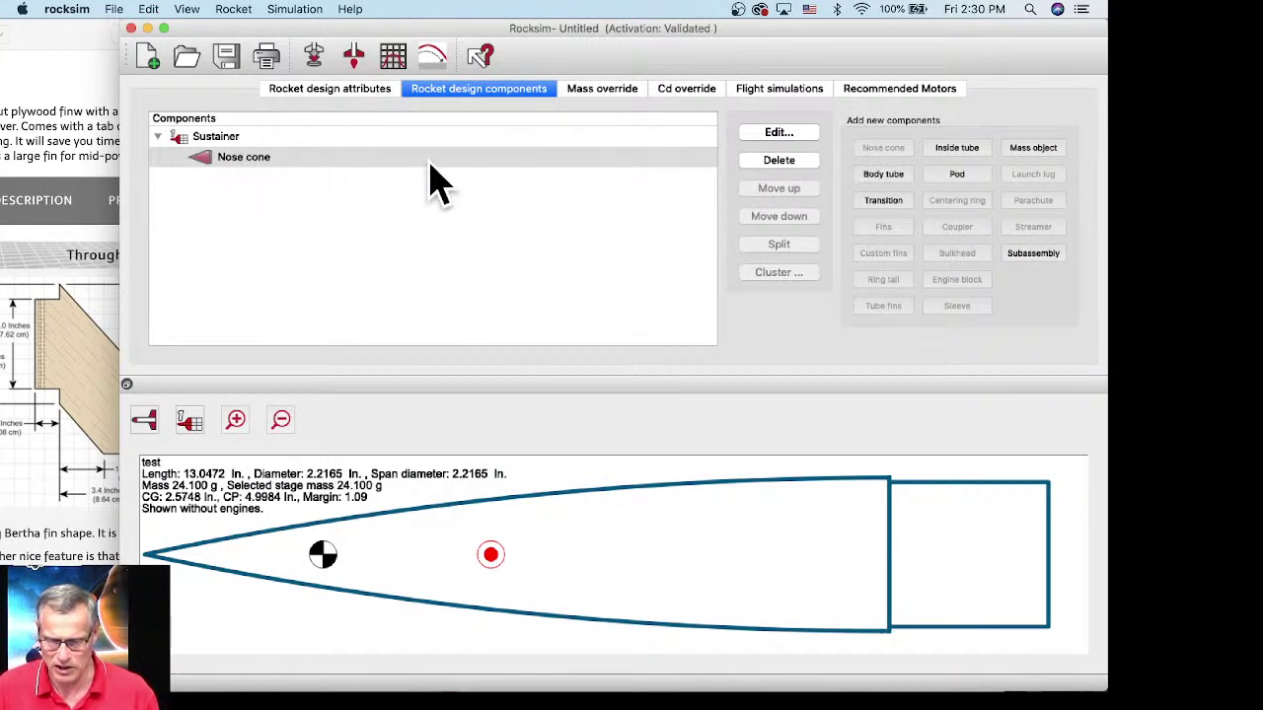
Step: Add a body tube behind the nose cone using the Apogee 10164 56mm x 18" paper tube from the database
click(881, 177)
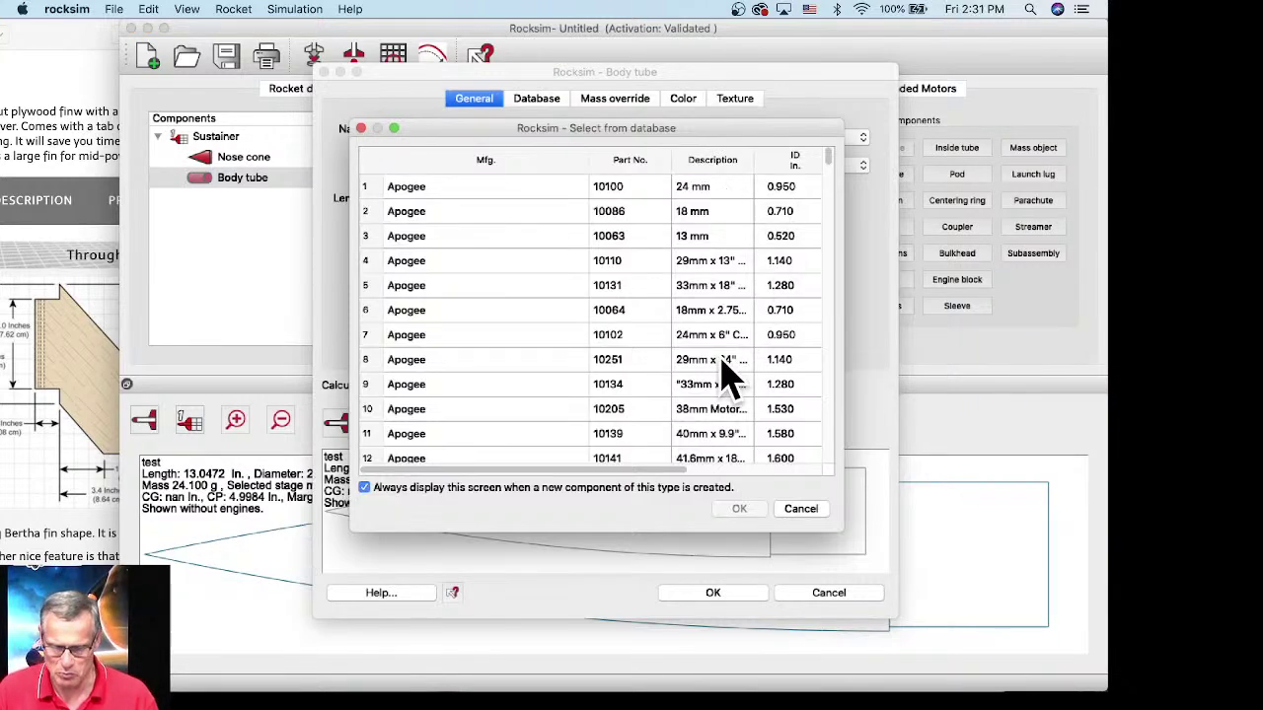
scroll(720, 367, down, 4)
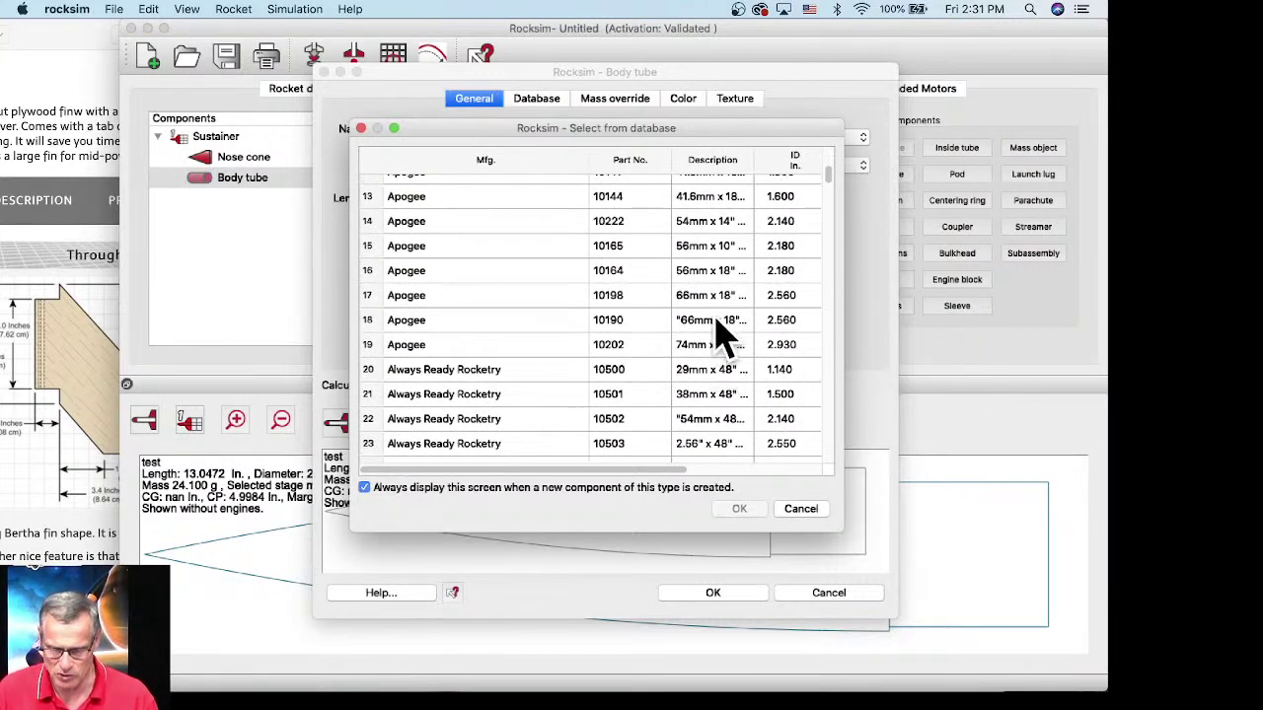
click(787, 276)
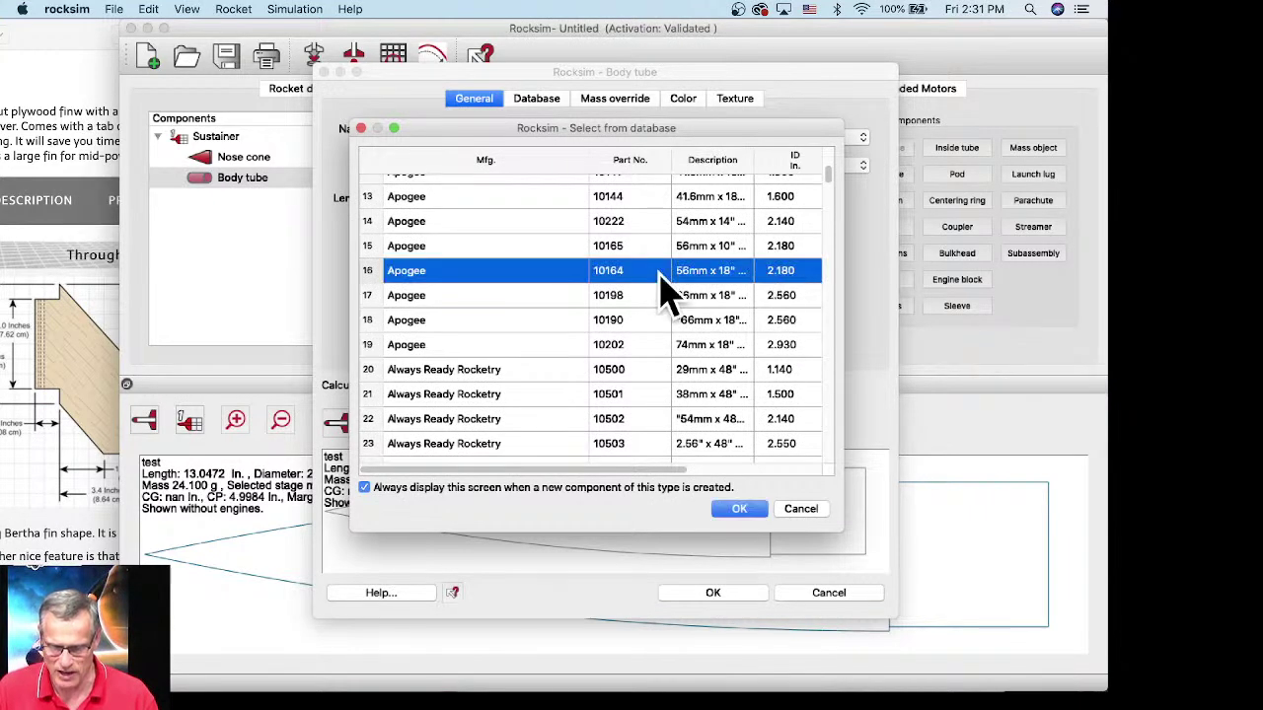
scroll(681, 286, right, 1)
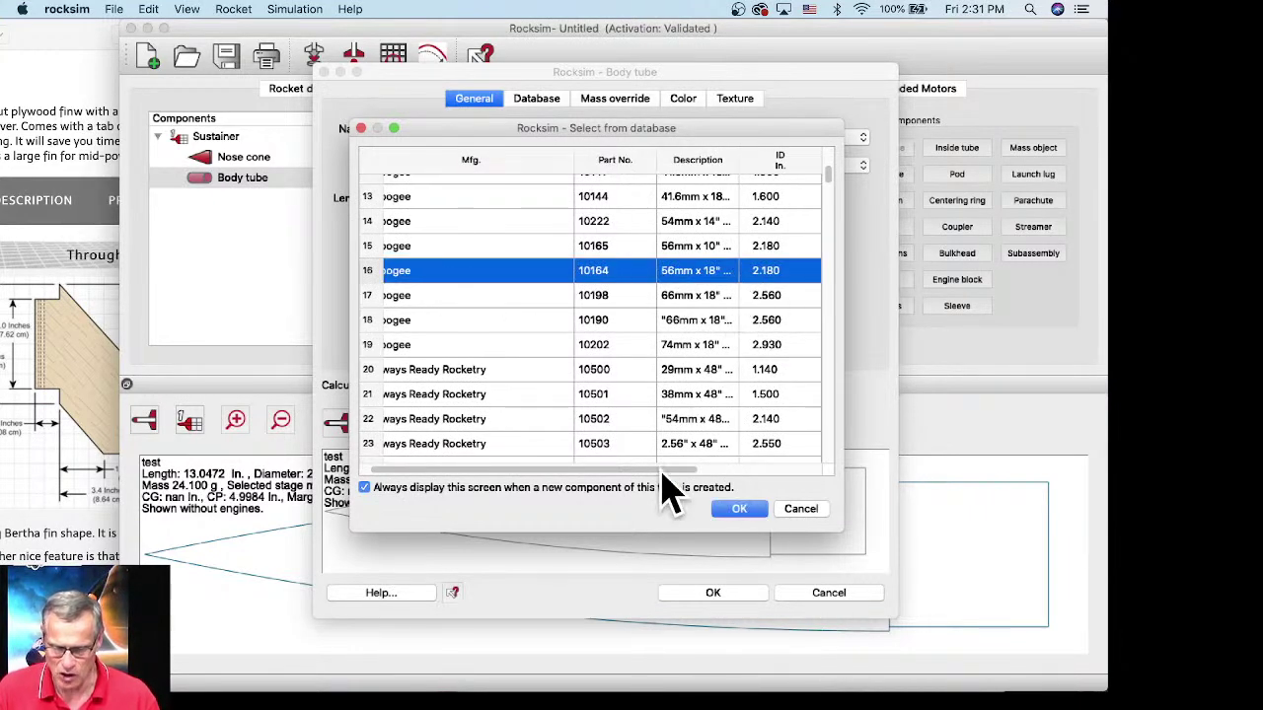
drag(664, 472, 783, 475)
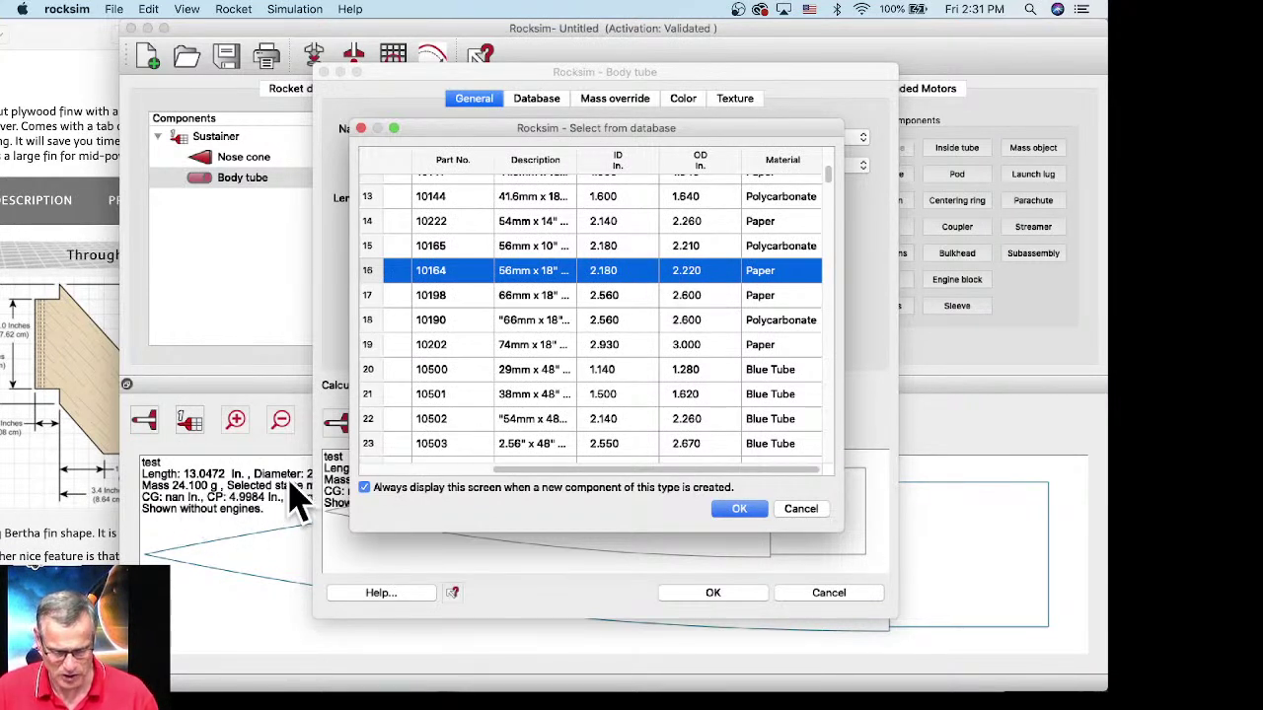
drag(444, 131, 681, 132)
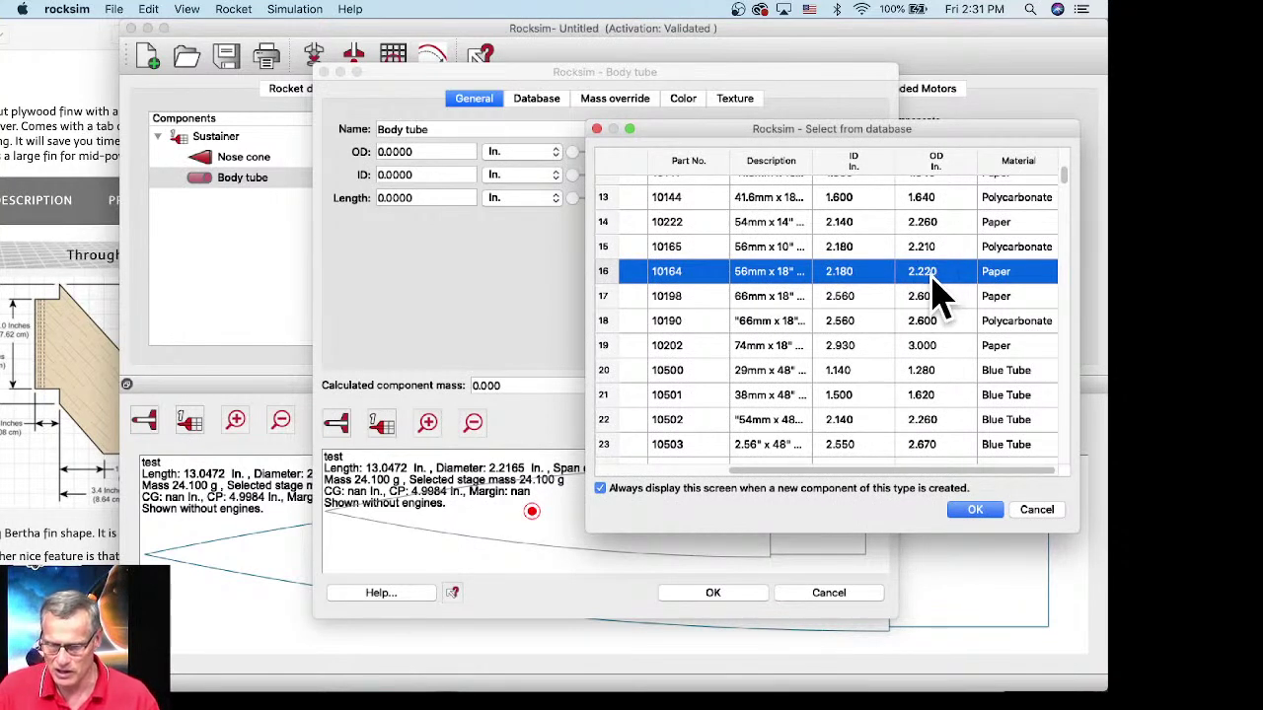
click(975, 510)
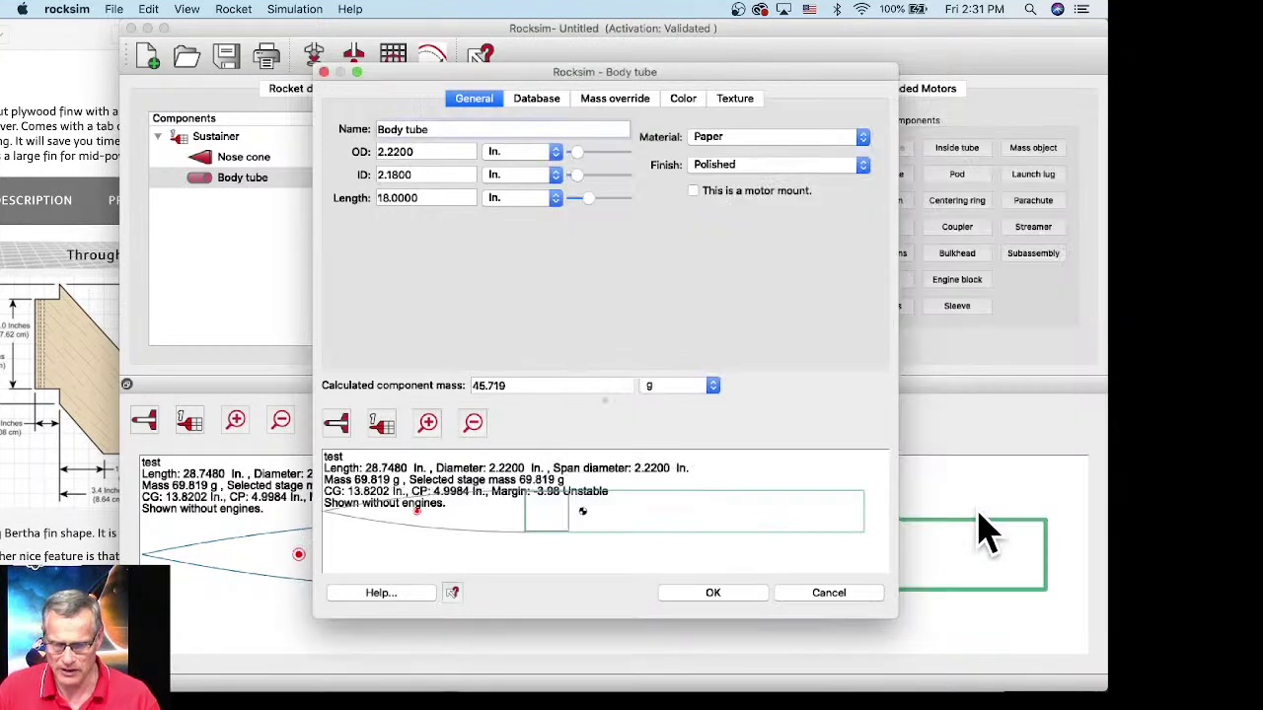
drag(323, 67, 141, 20)
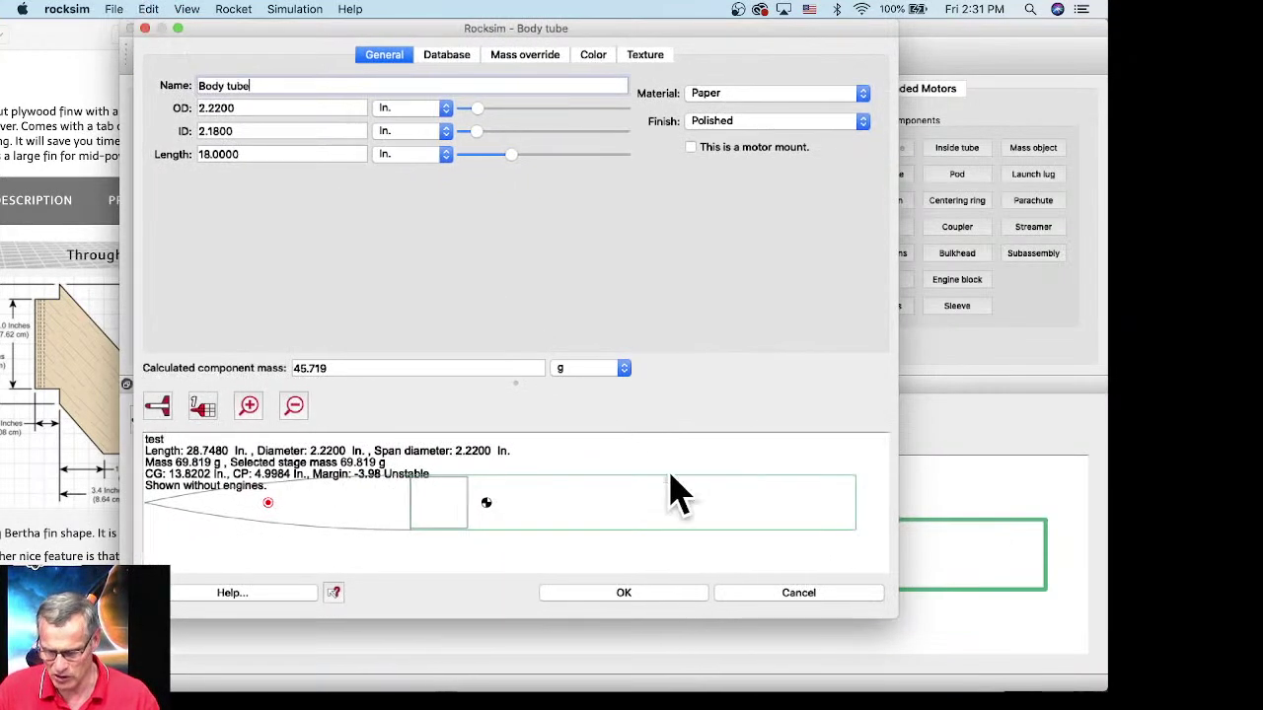
drag(893, 618, 1085, 641)
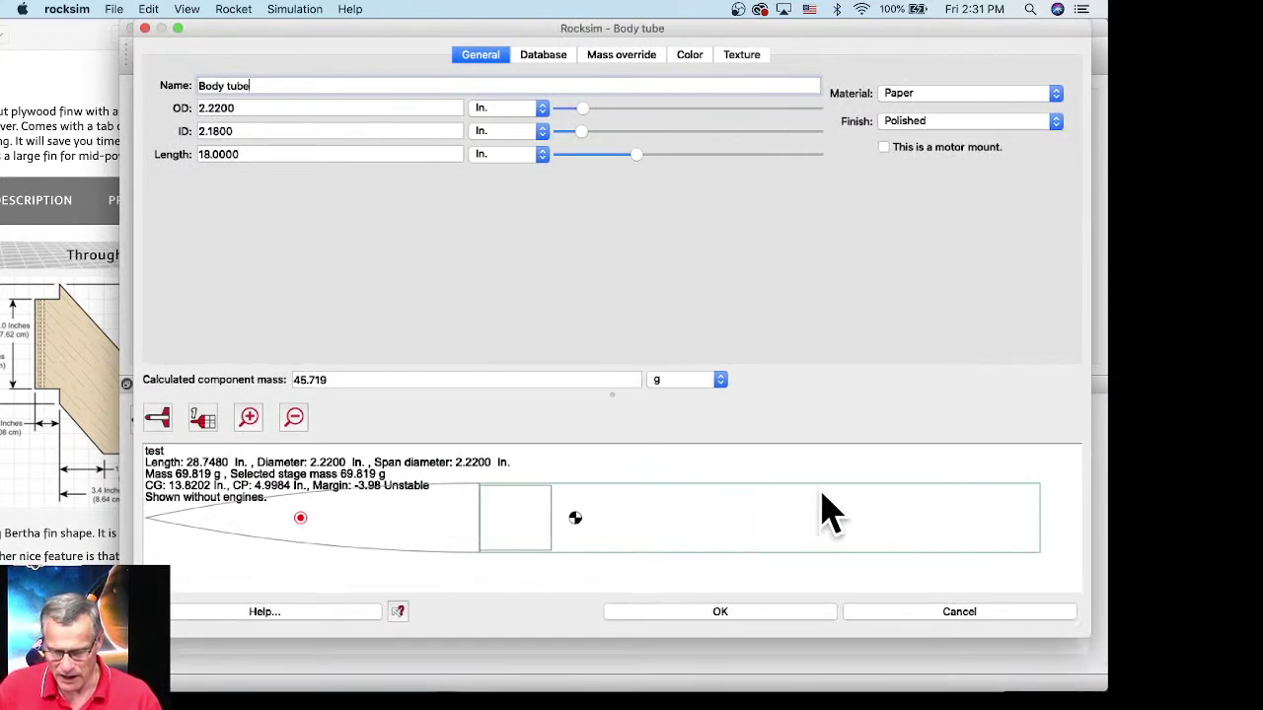
click(720, 612)
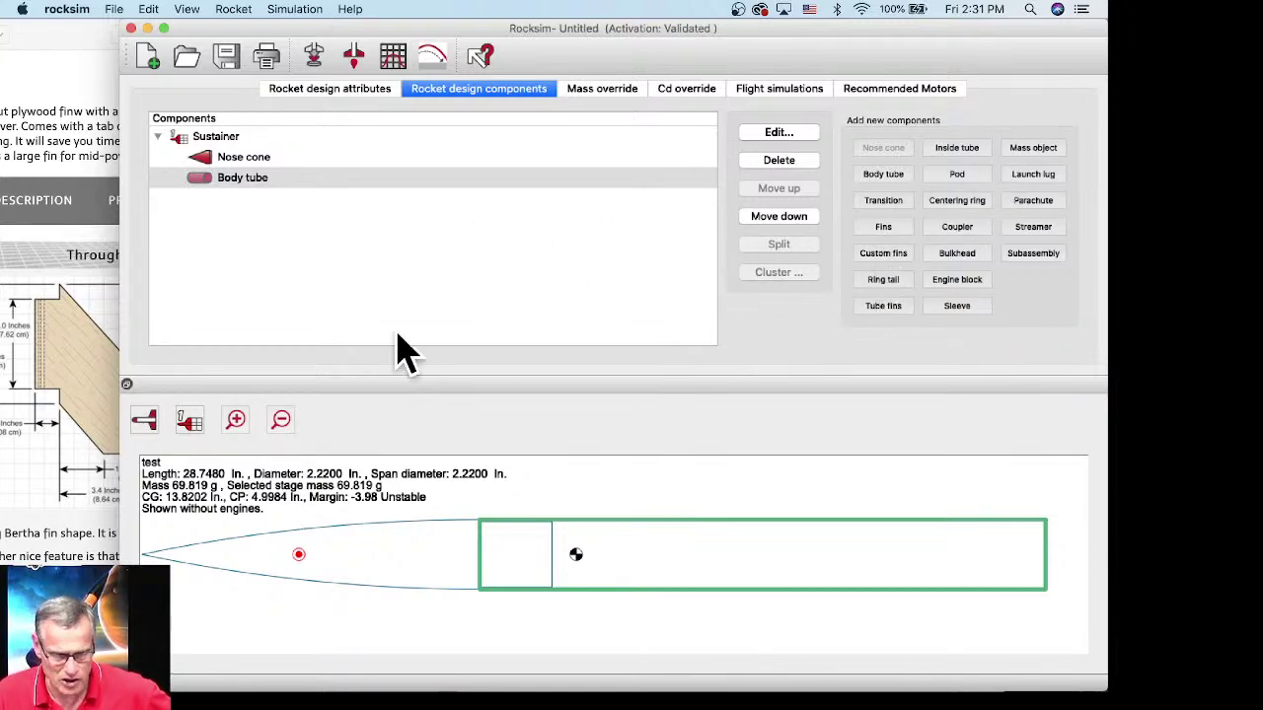
Step: Compare the stand-up fin drawing on the Apogee page in Safari with RockSim's available fin components, ending in RockSim
click(75, 333)
drag(87, 34, 264, 35)
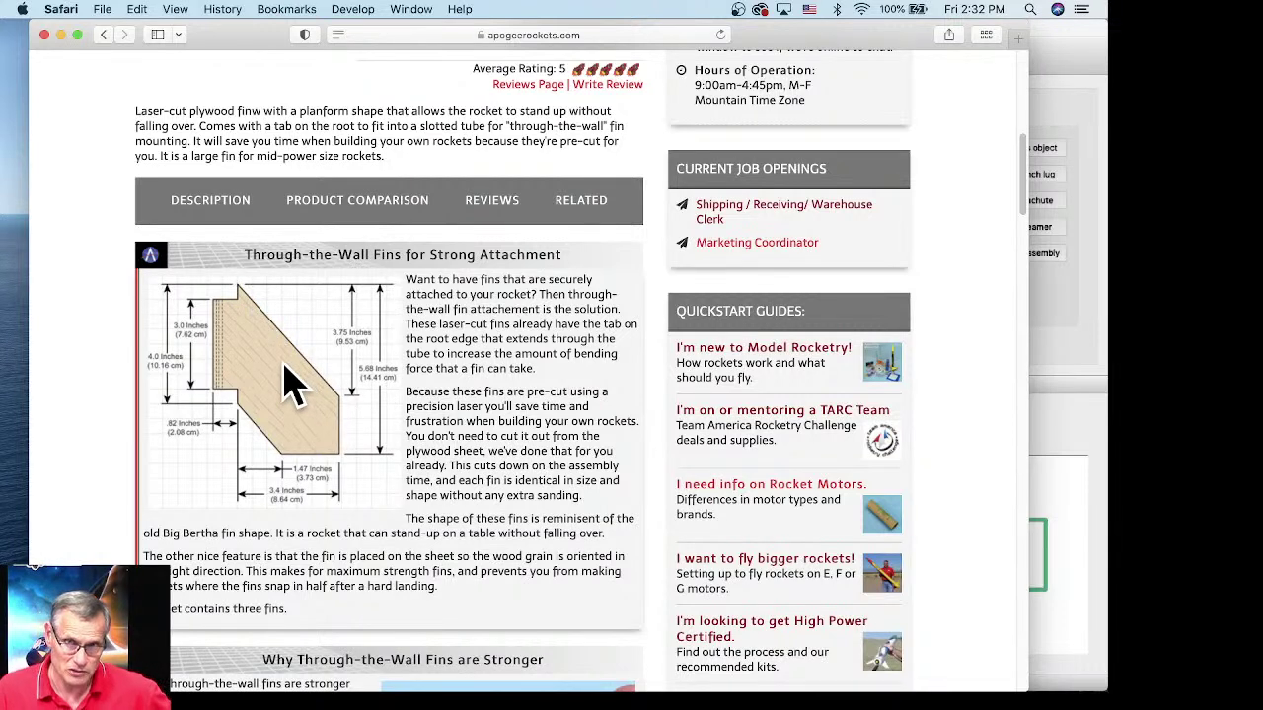
click(1038, 296)
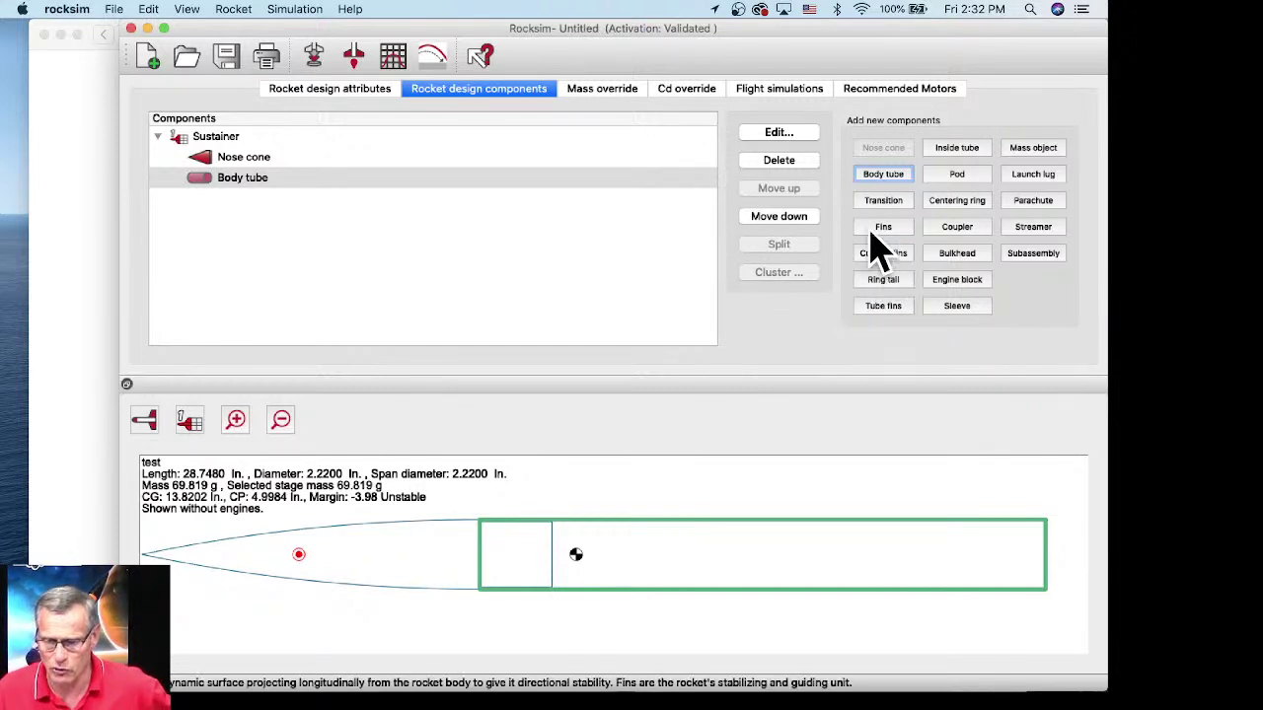
click(43, 318)
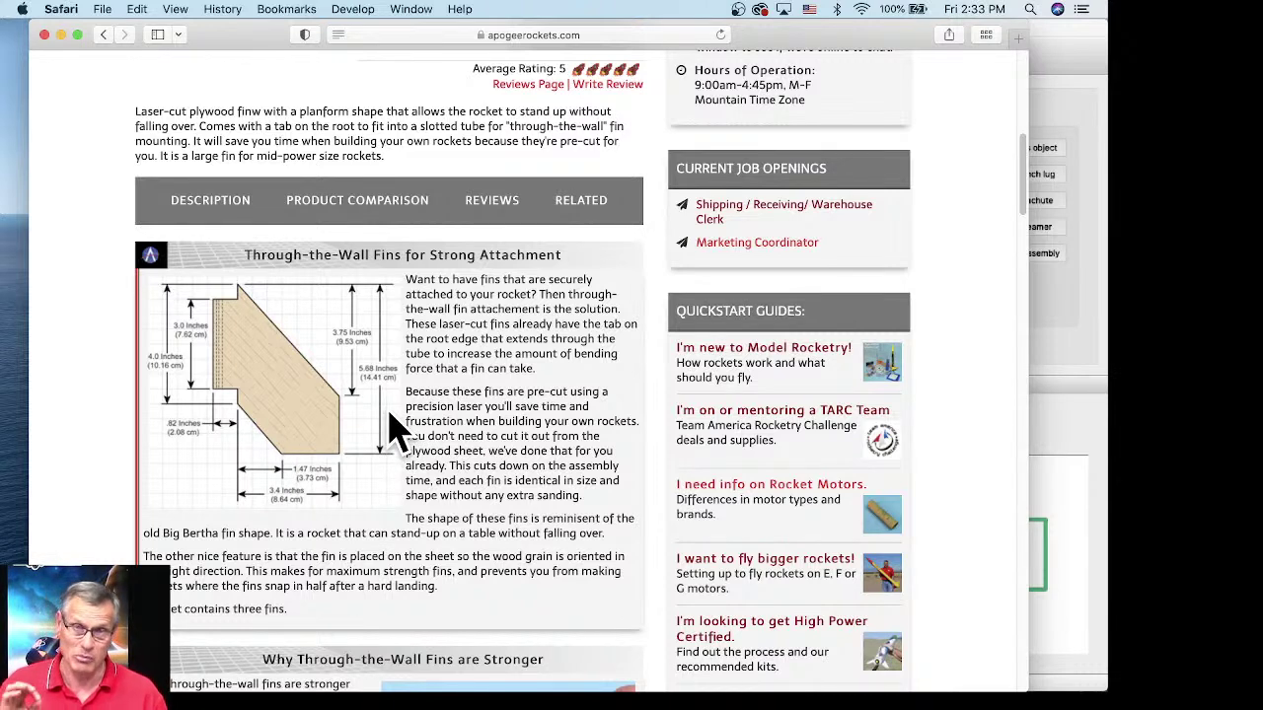
click(1078, 340)
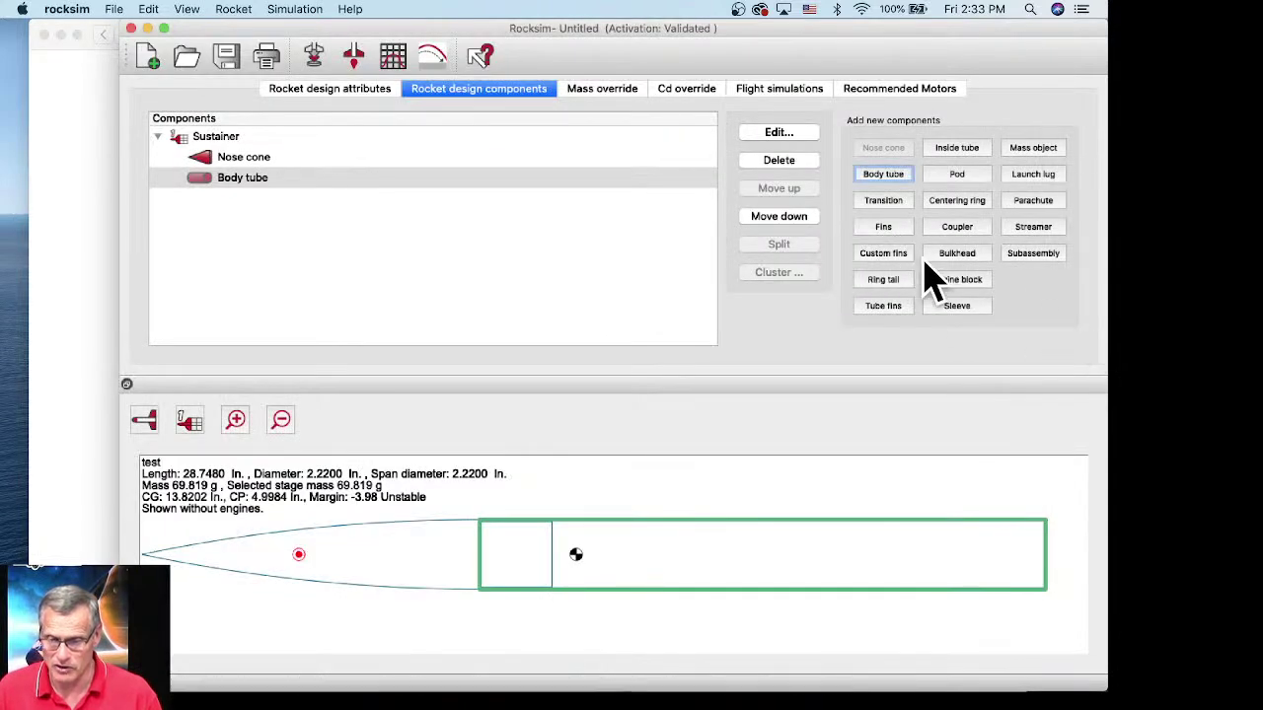
Step: Add a custom fin set to the body tube, checking the parts database but choosing no predefined fin
click(885, 258)
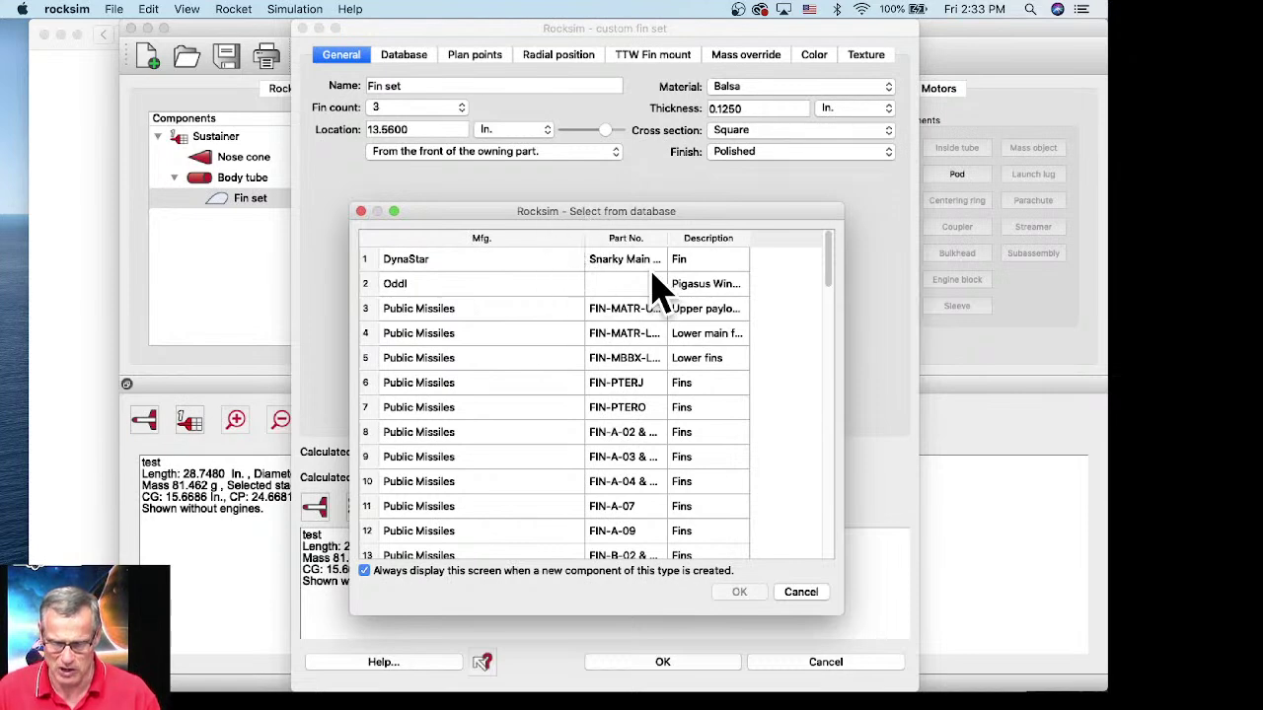
drag(835, 276, 823, 552)
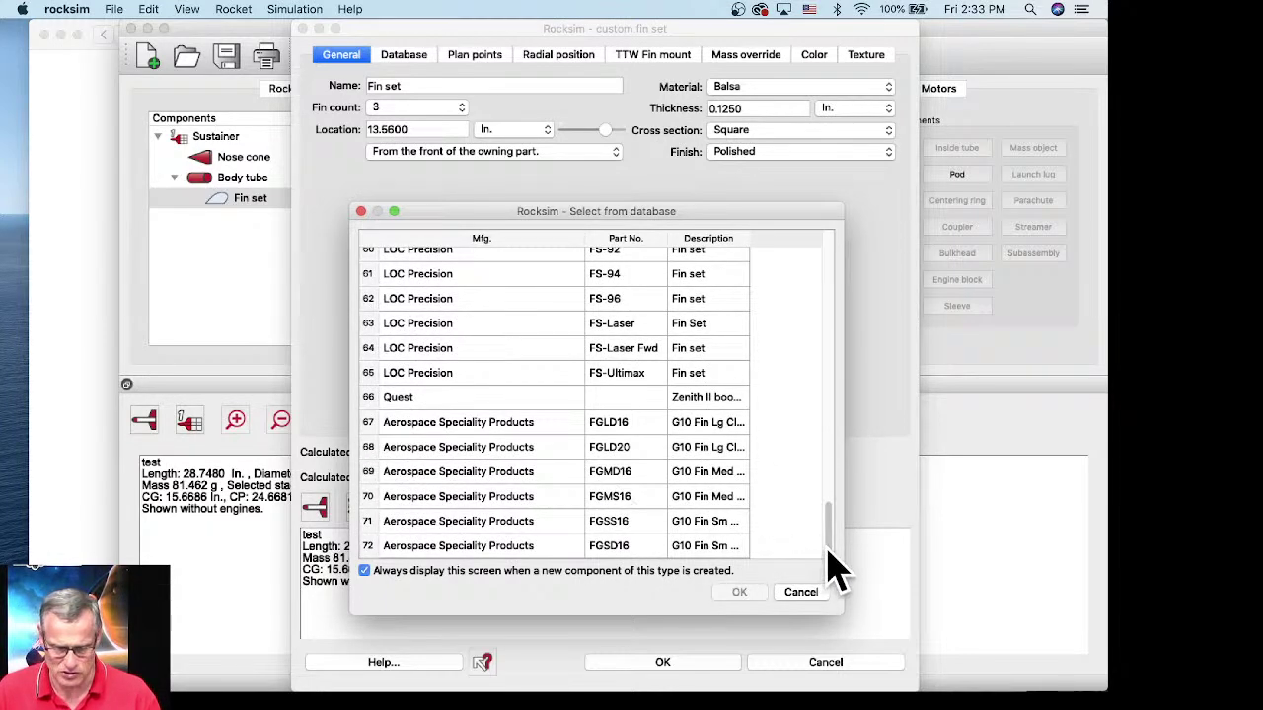
drag(835, 530, 832, 215)
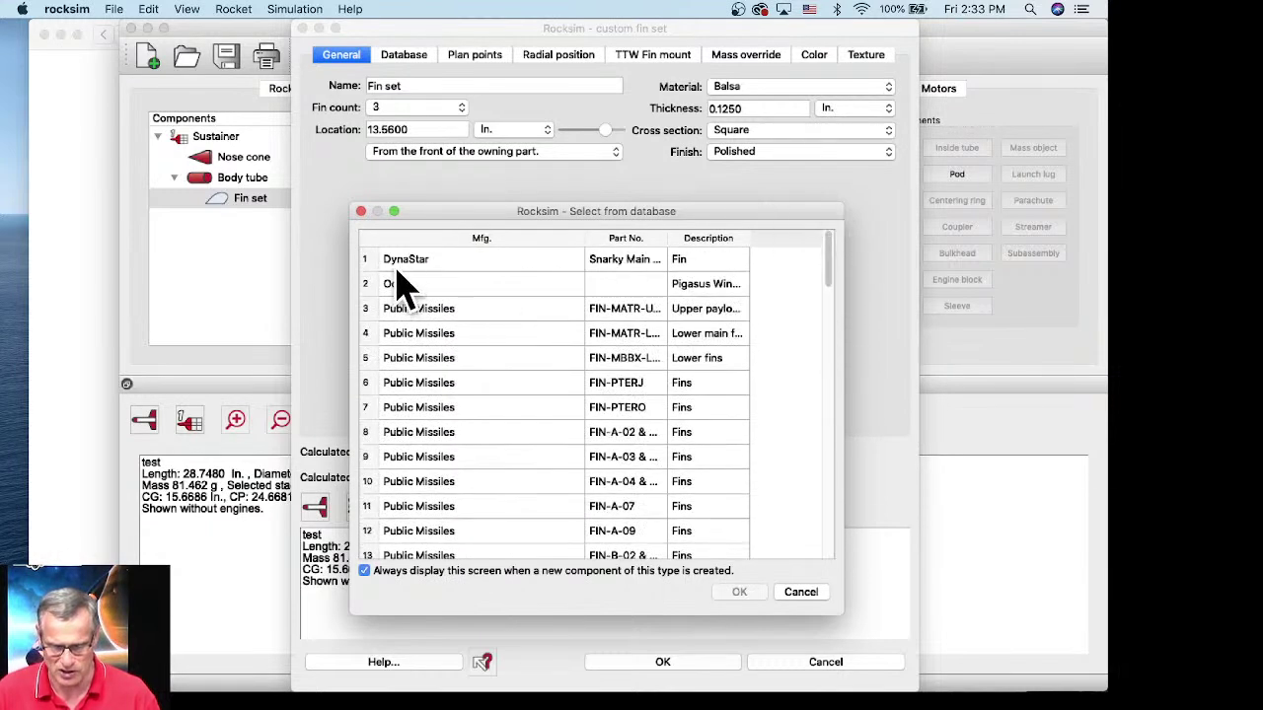
click(809, 591)
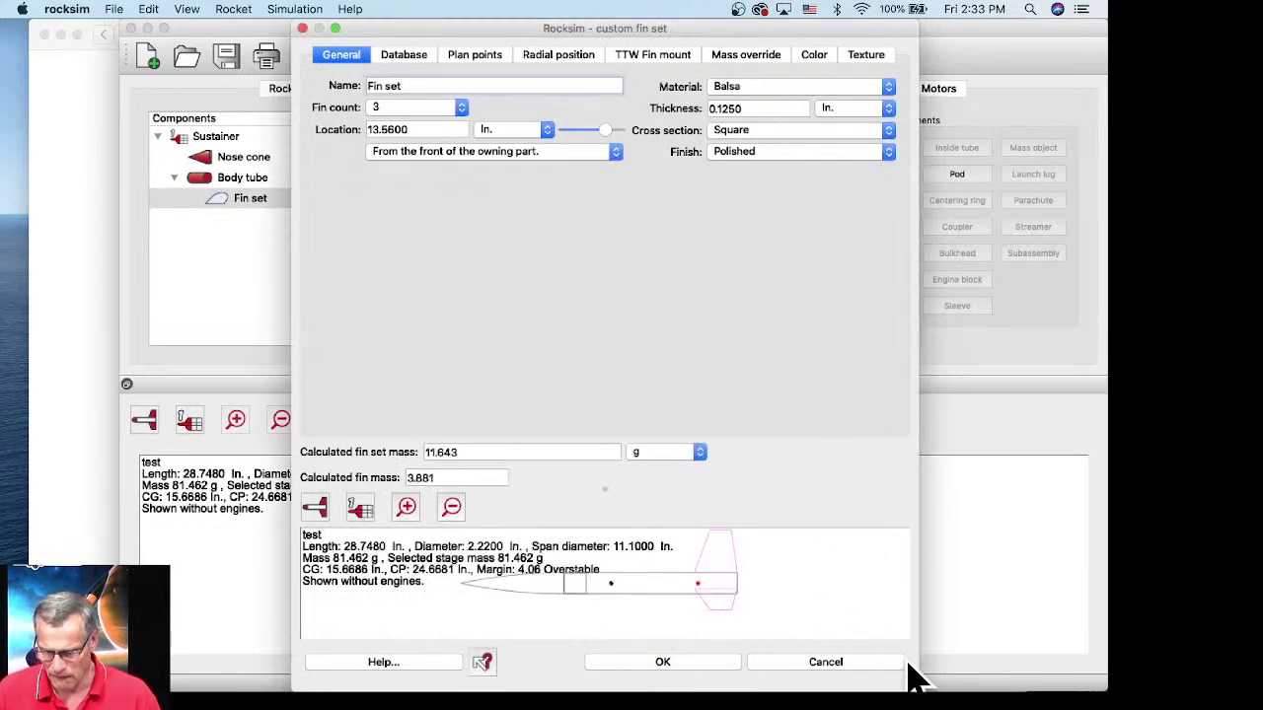
Step: Widen the custom fin set window, shift the Safari page so its fin drawing stays visible alongside, and enlarge the rocket preview area
drag(919, 679, 1093, 667)
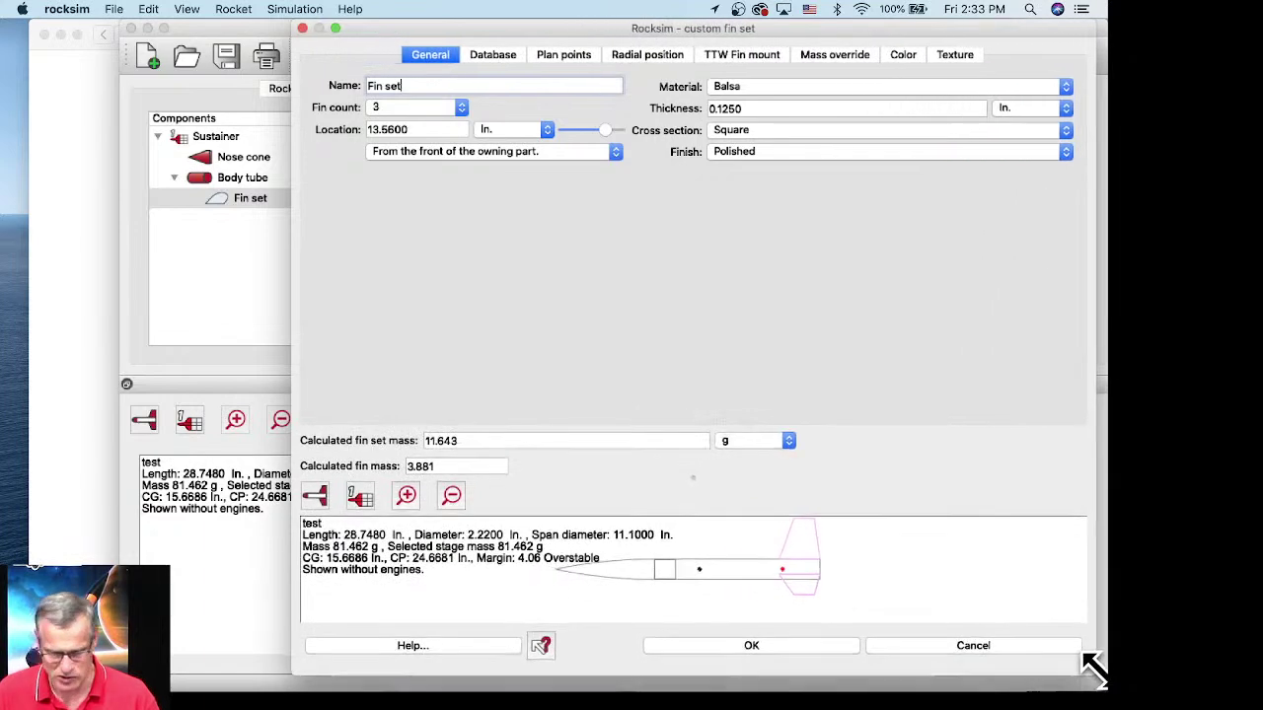
drag(294, 594, 147, 557)
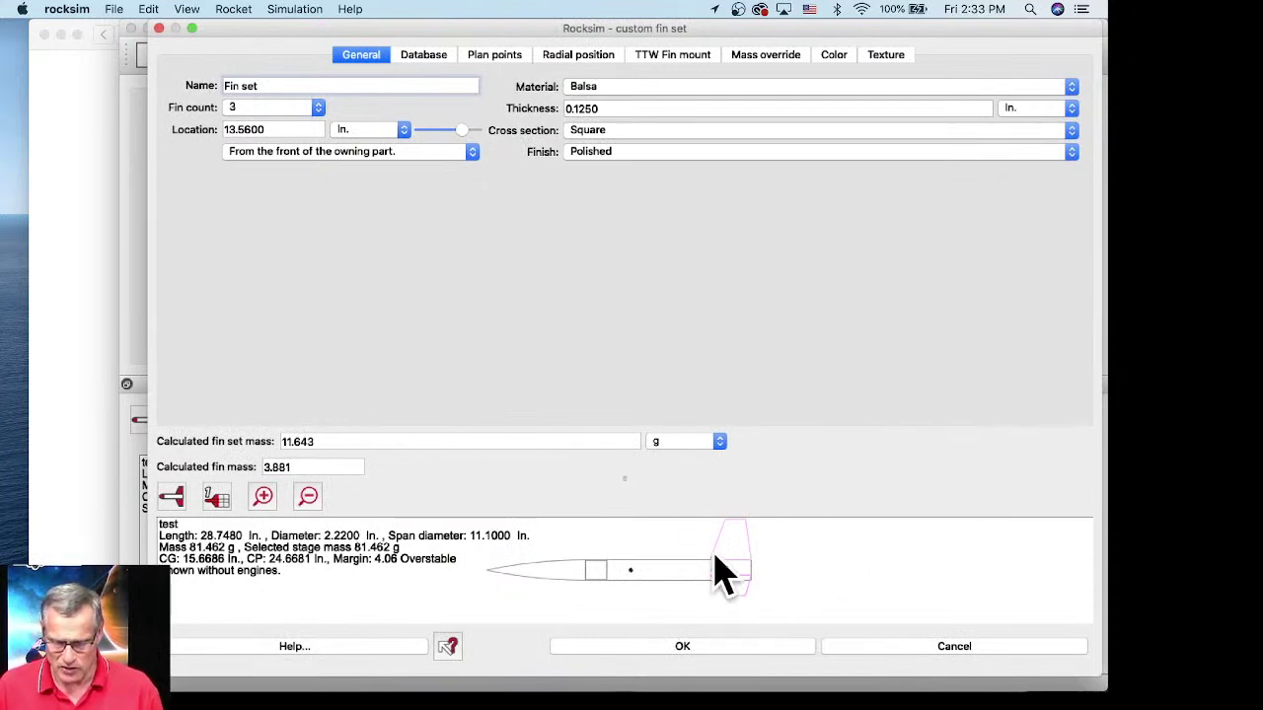
click(59, 328)
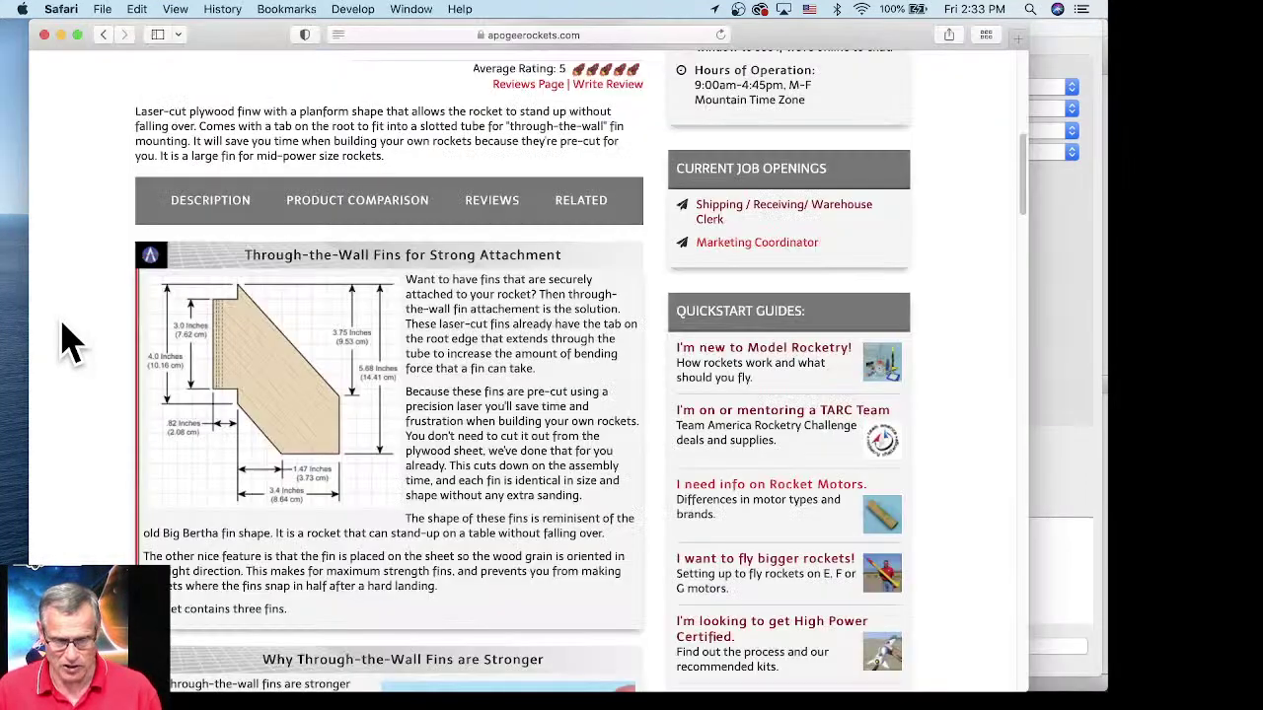
drag(775, 24, 577, 24)
click(951, 308)
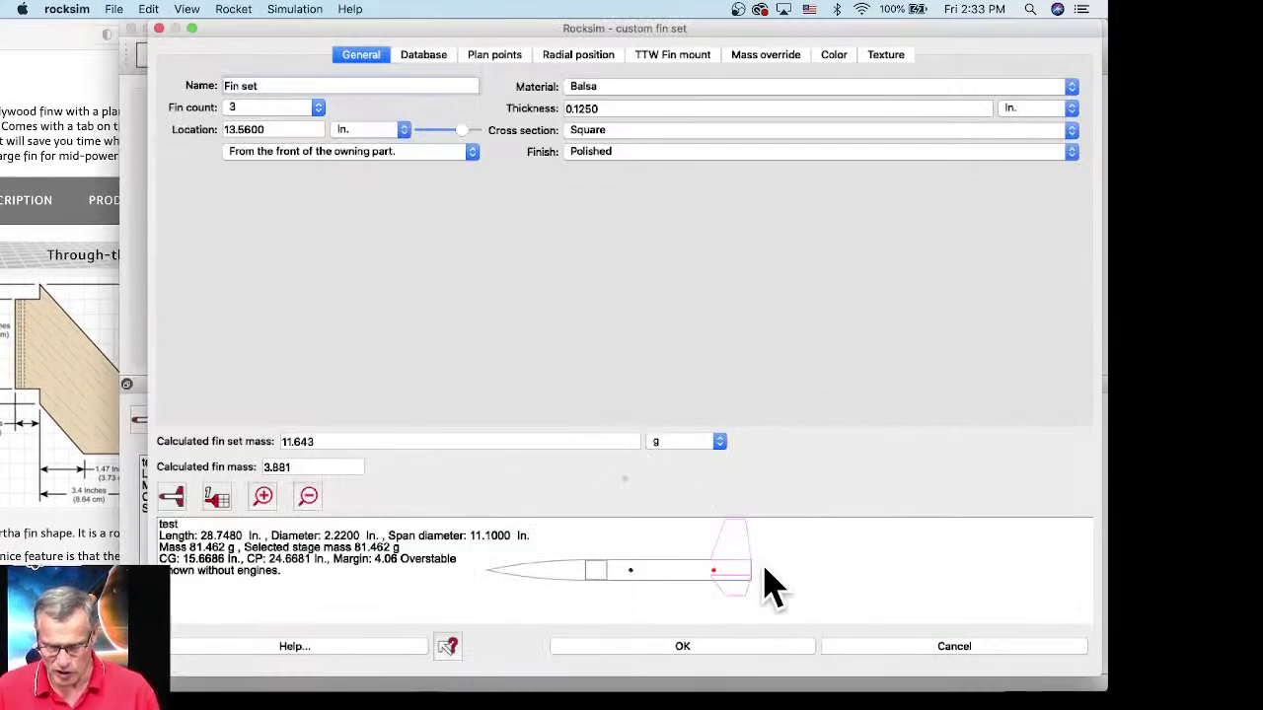
drag(620, 479, 621, 485)
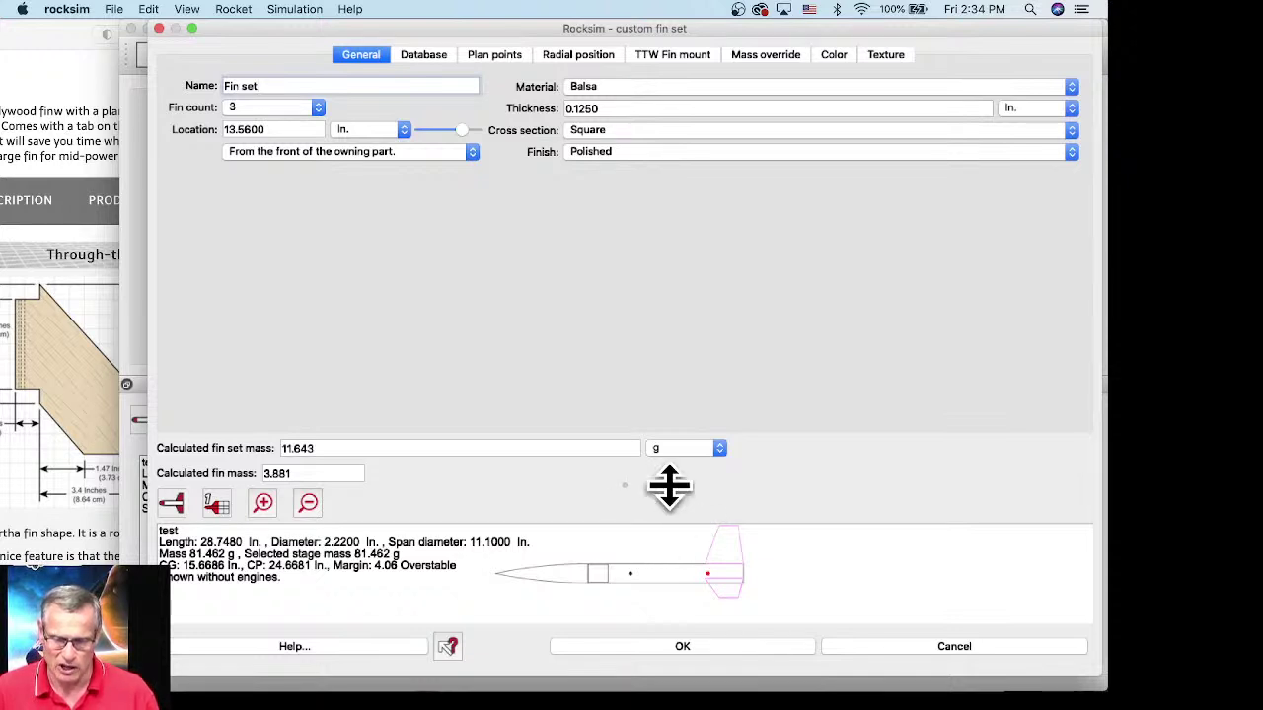
drag(668, 485, 673, 371)
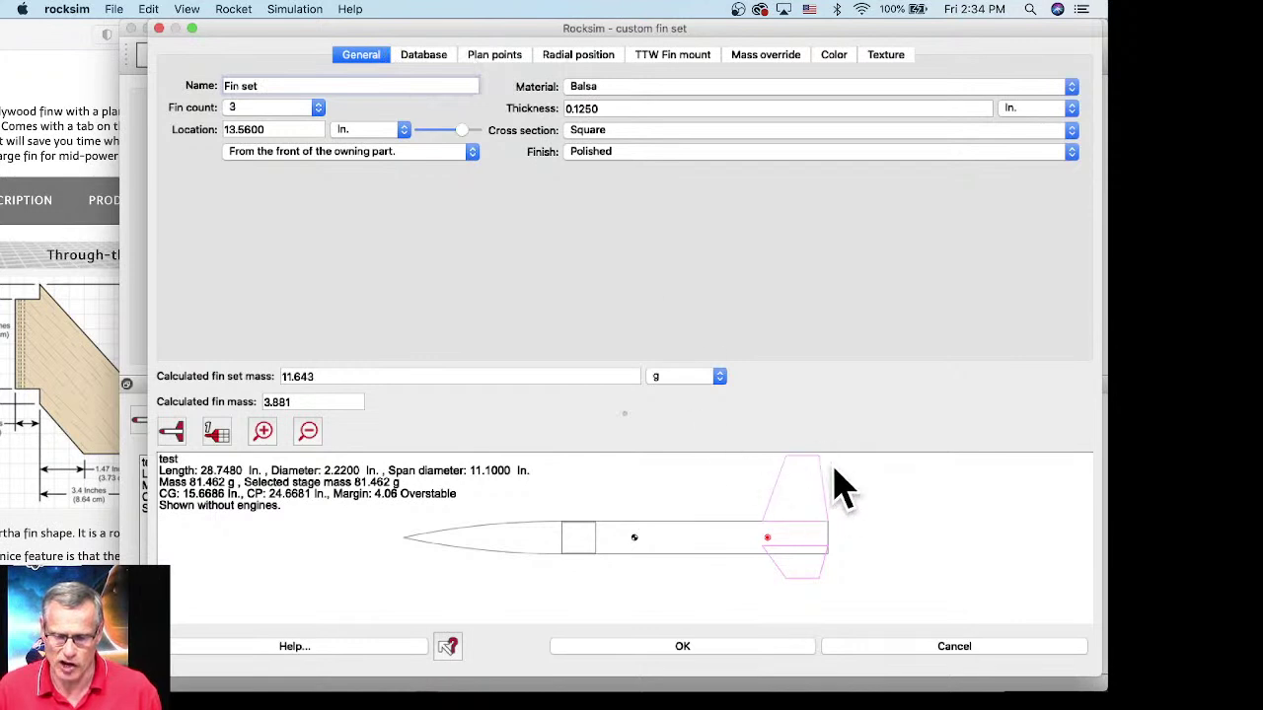
Step: Display the custom fin's plan points zoomed out and compare the outline with the dimensioned fin drawing on the Apogee page, ending in RockSim
click(505, 61)
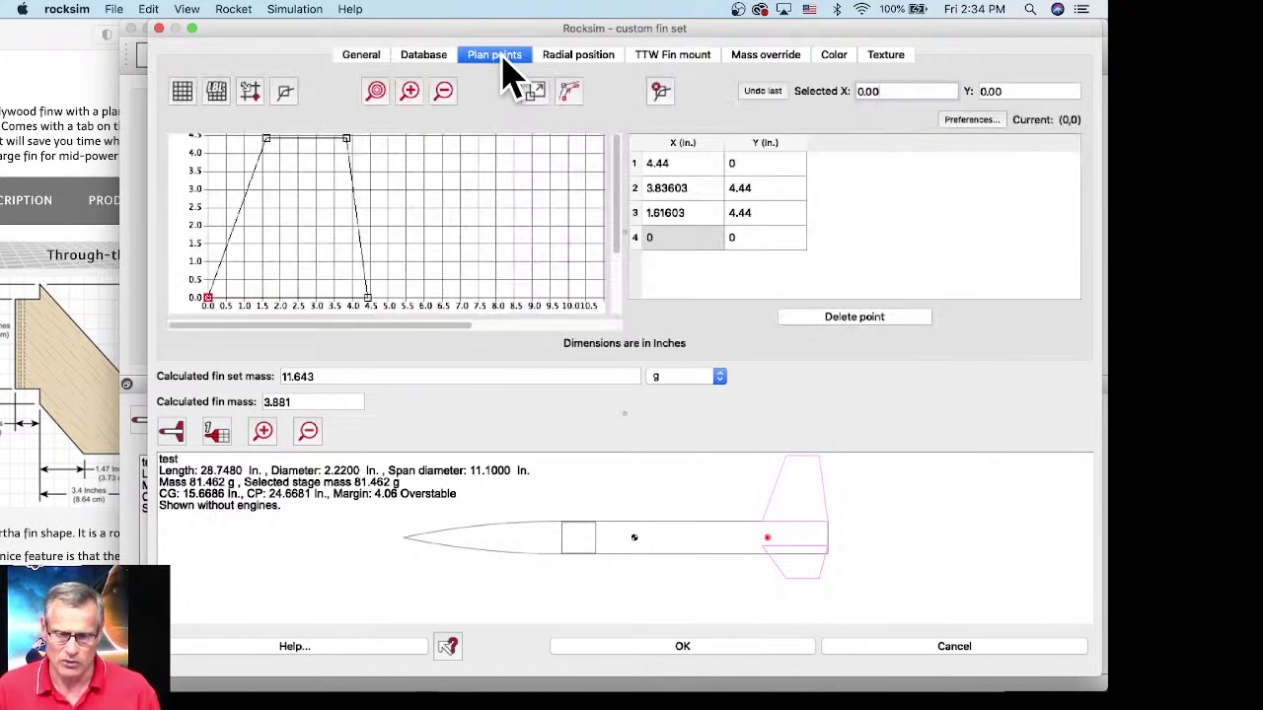
drag(479, 195, 504, 248)
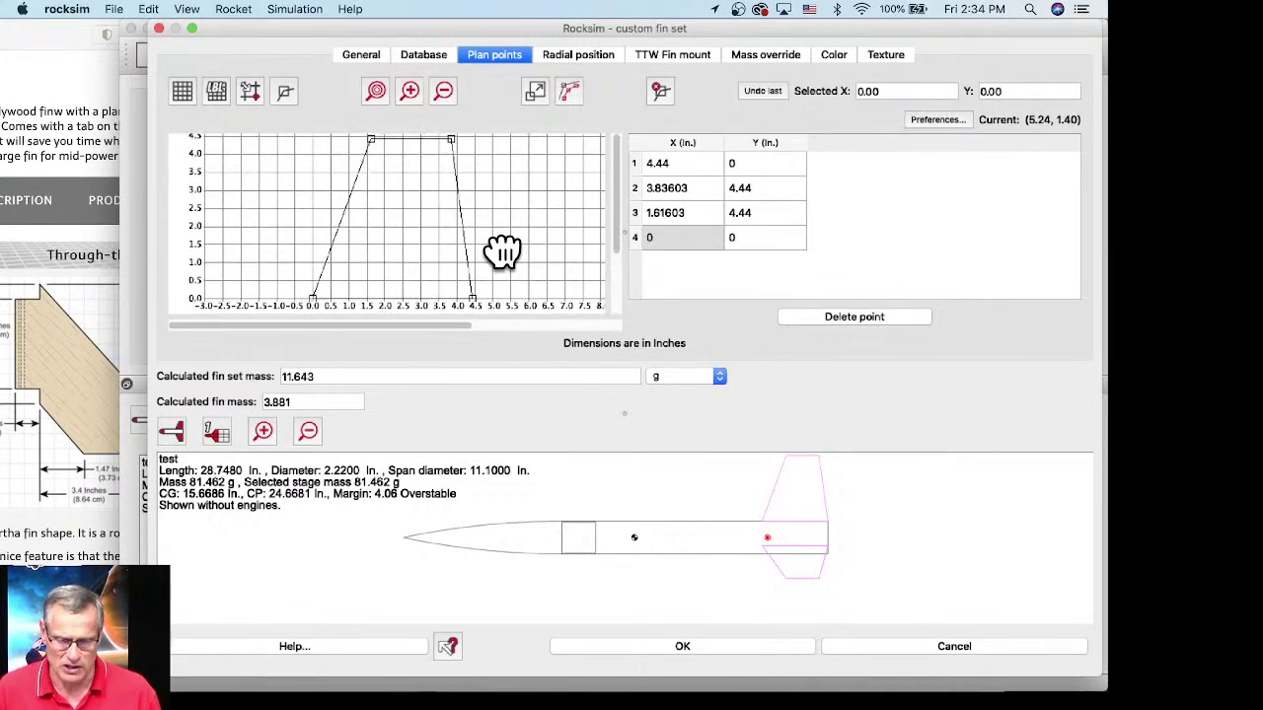
click(445, 93)
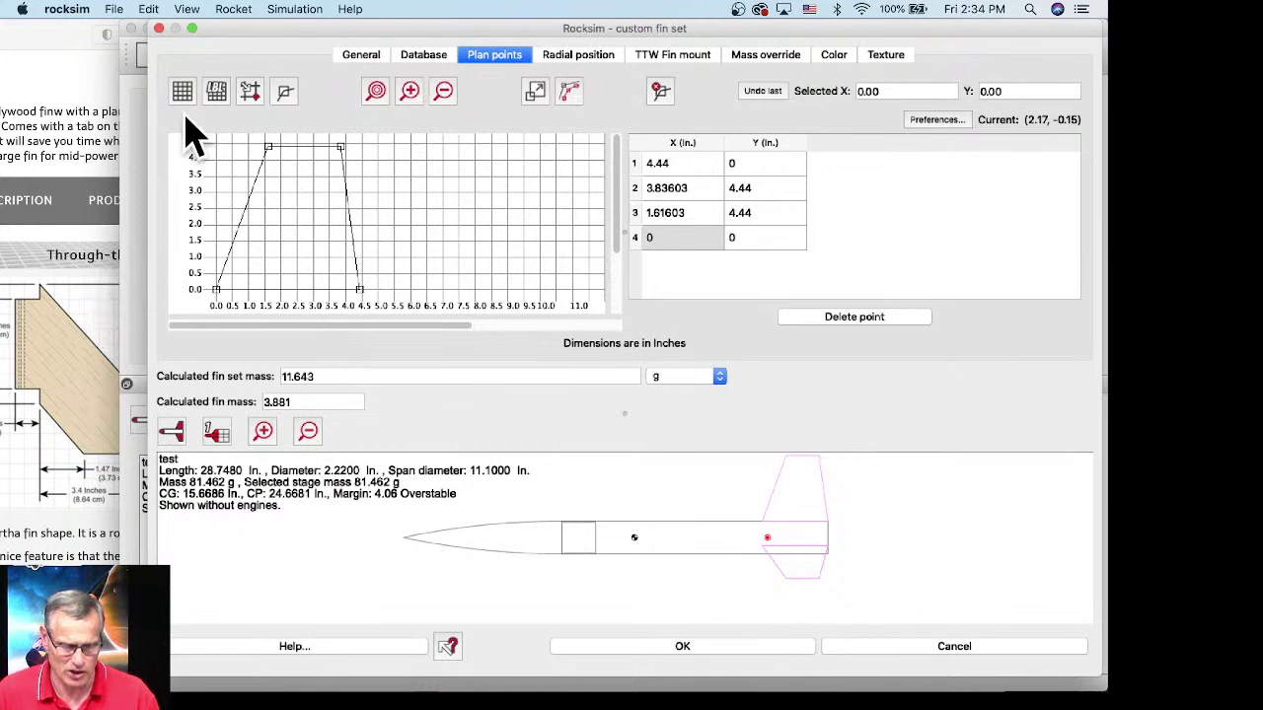
drag(264, 29, 330, 27)
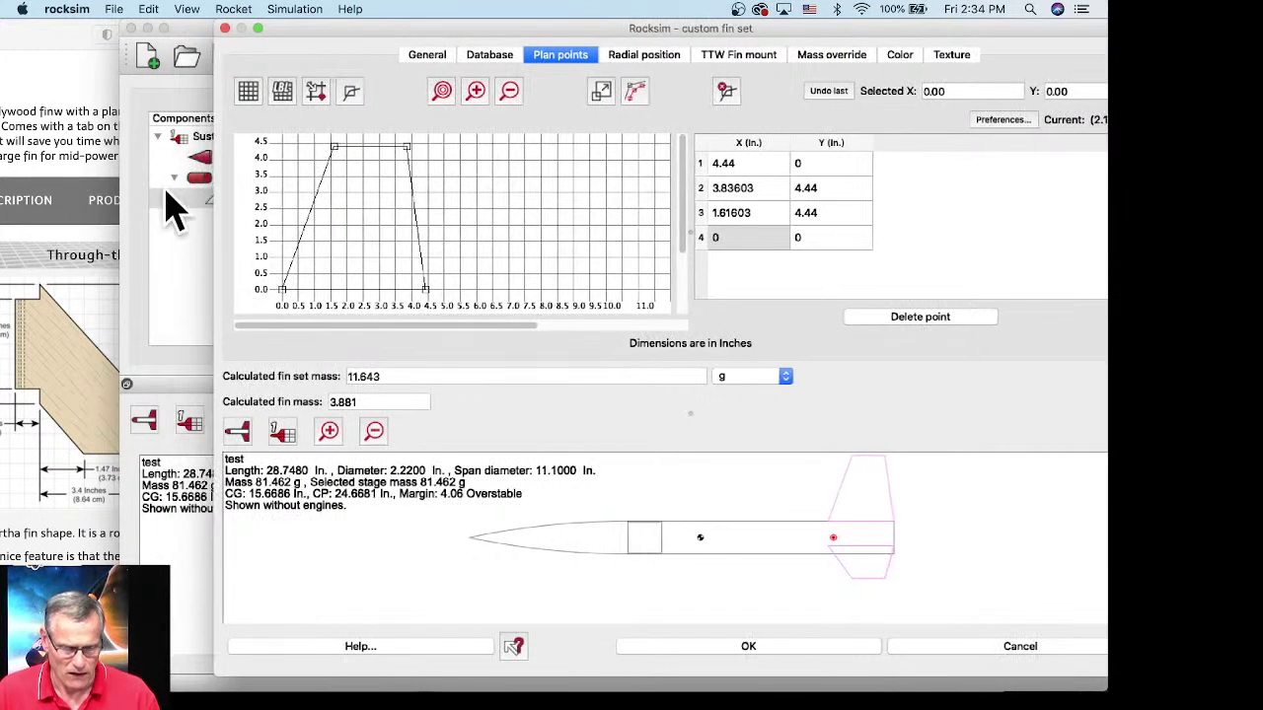
click(79, 296)
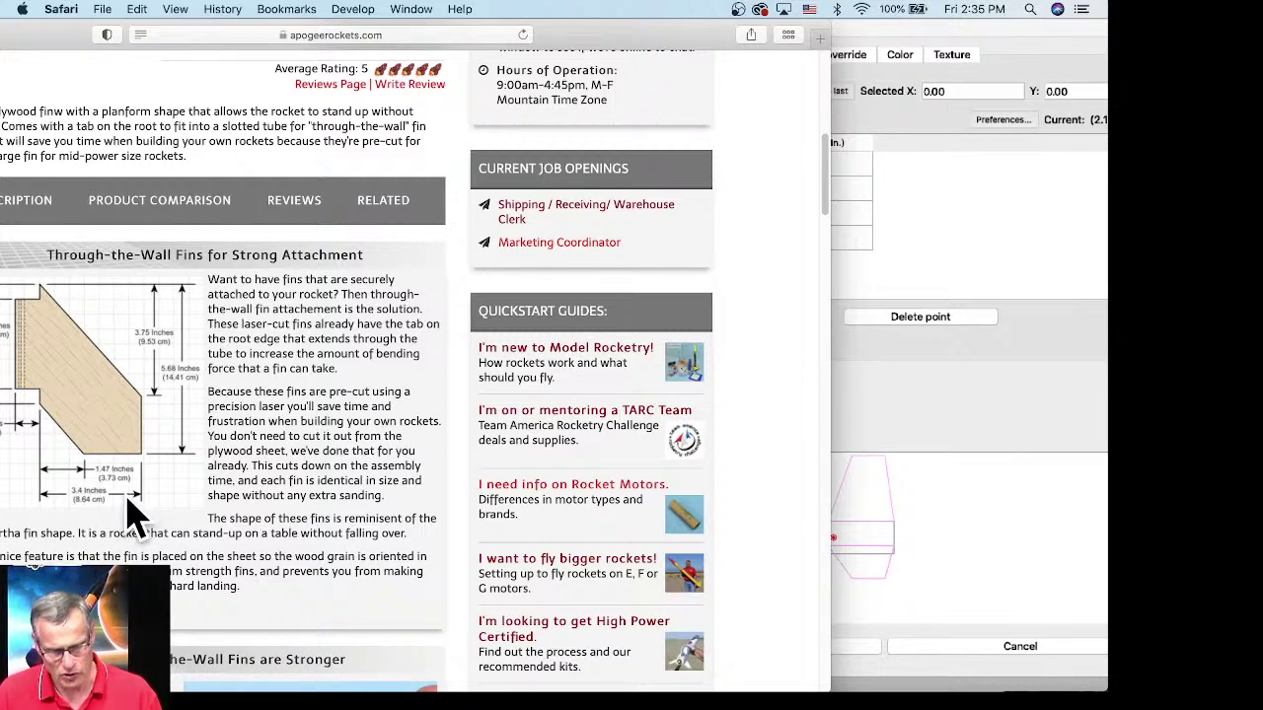
click(935, 423)
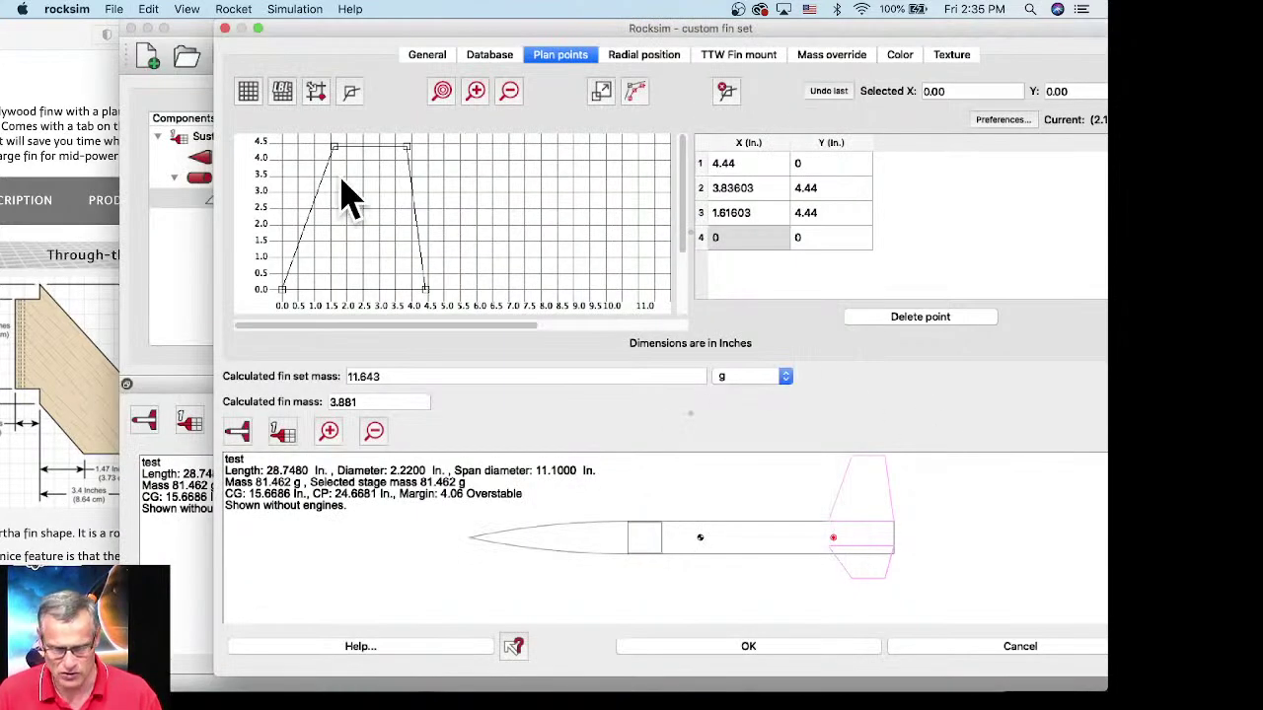
Step: Reshape the fin tip by moving its front point to about X 1.61, Y 3.82 in and its rear point to about X 5.31, Y 4.27 in
click(335, 148)
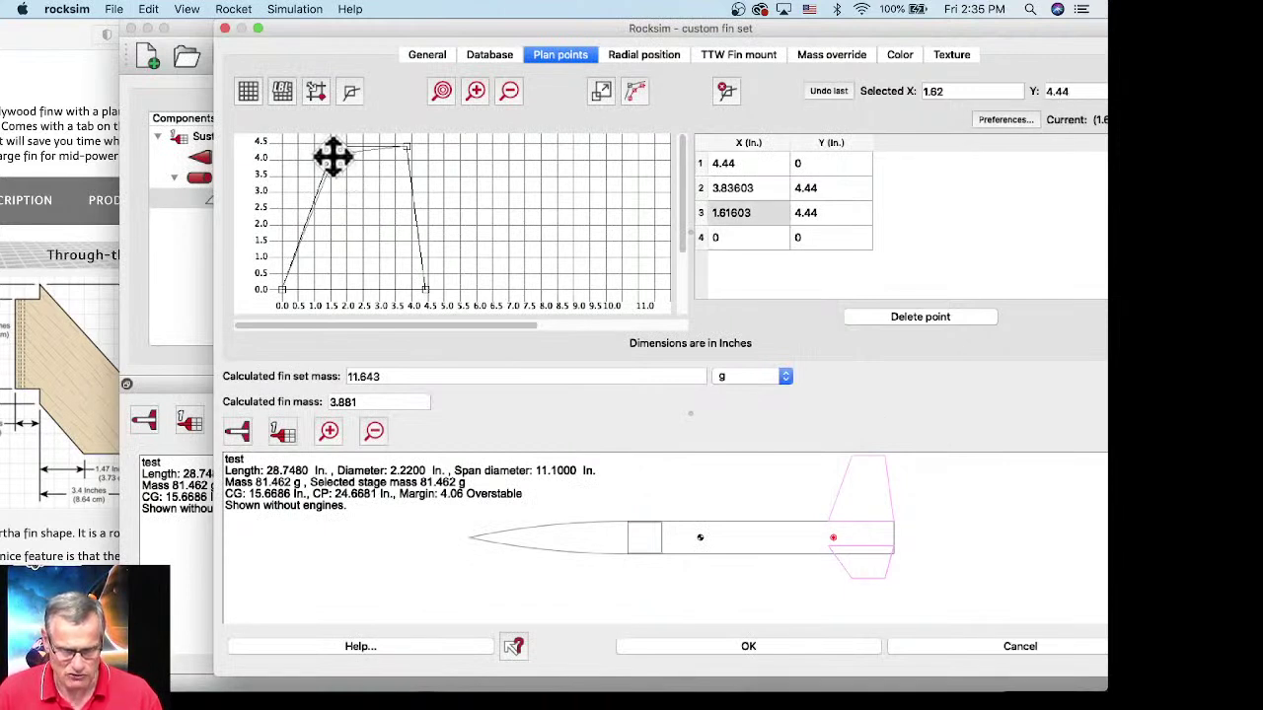
drag(333, 167, 334, 166)
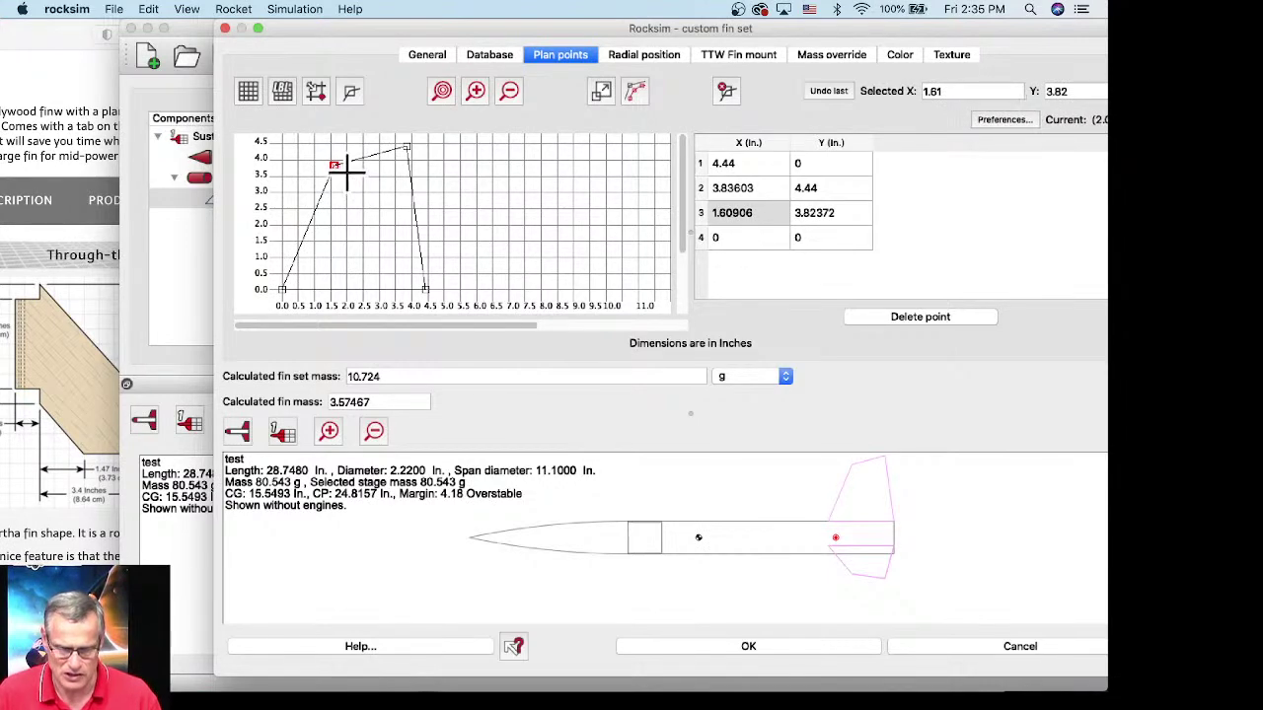
drag(406, 150, 488, 155)
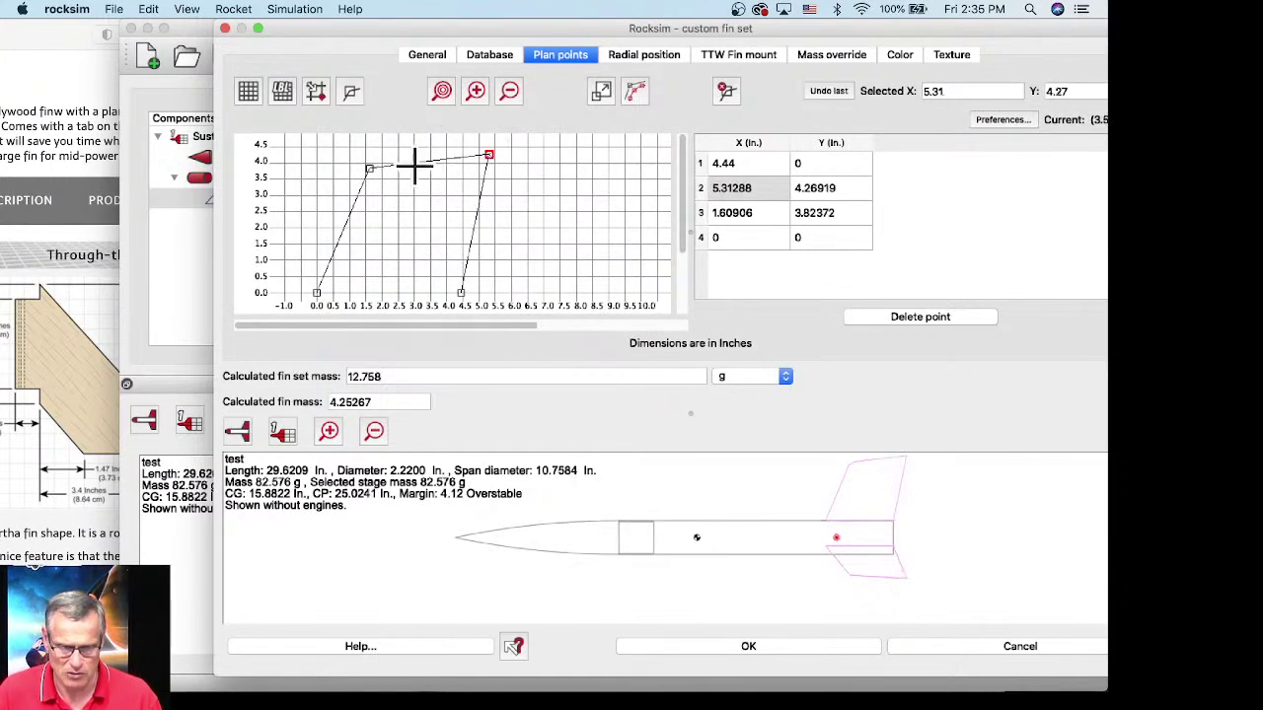
Step: Move the fin's upper leading-edge point aft to about X 3.02, Y 3.95 in
drag(373, 168, 400, 165)
click(384, 162)
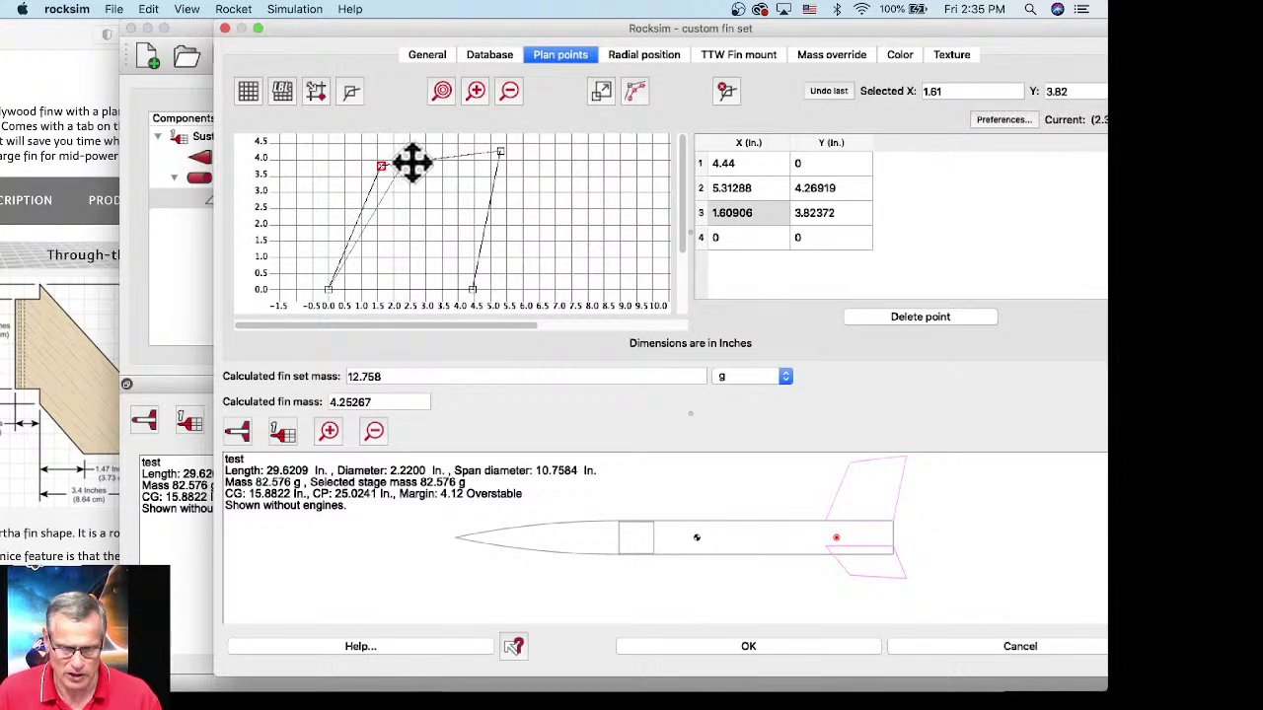
mouse_move(427, 160)
mouse_down()
mouse_move(426, 183)
mouse_move(427, 168)
mouse_up()
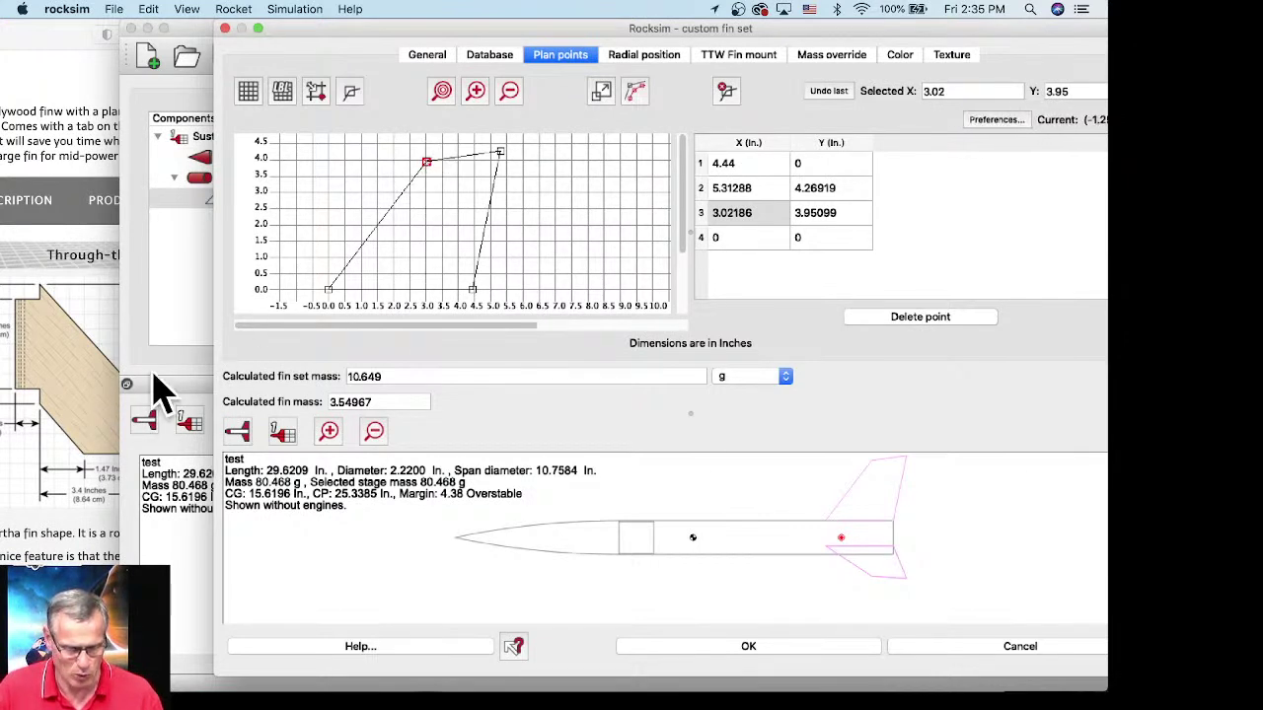
Step: Check the fin dimensions in the Apogee product page drawing and set plan point 3 to X 3.75 in and Y 3.4 in
click(99, 389)
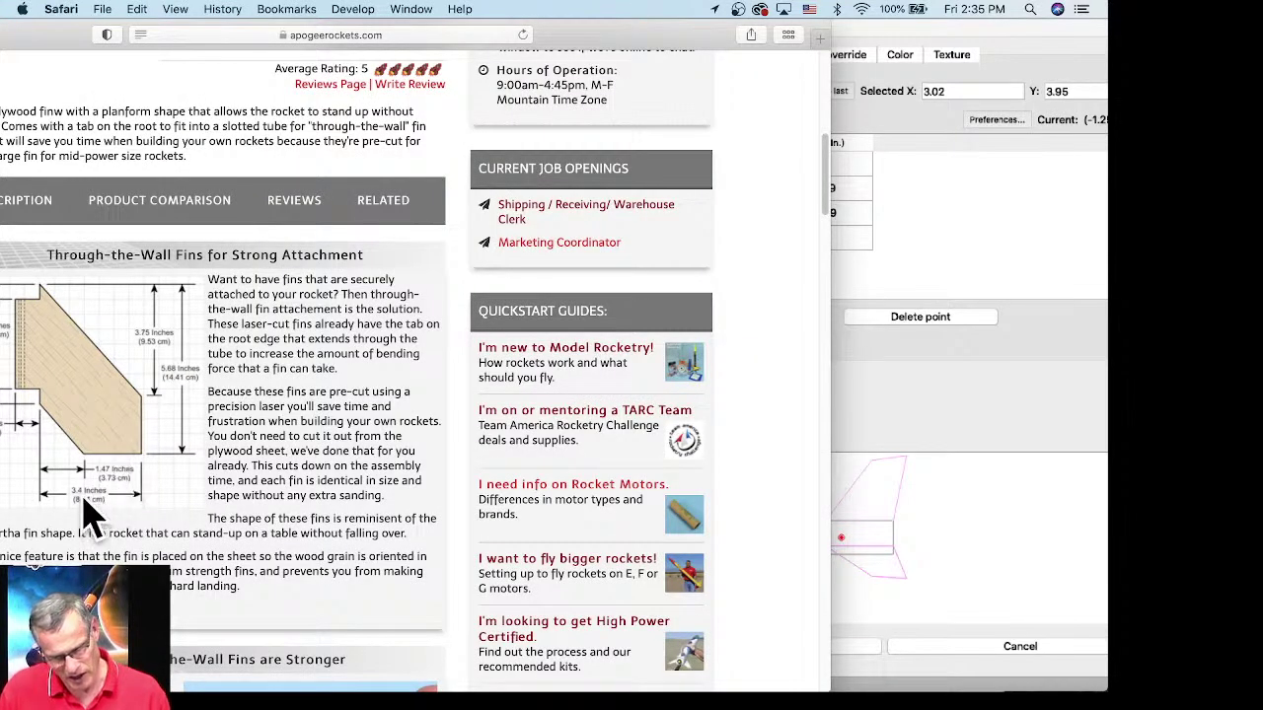
click(957, 269)
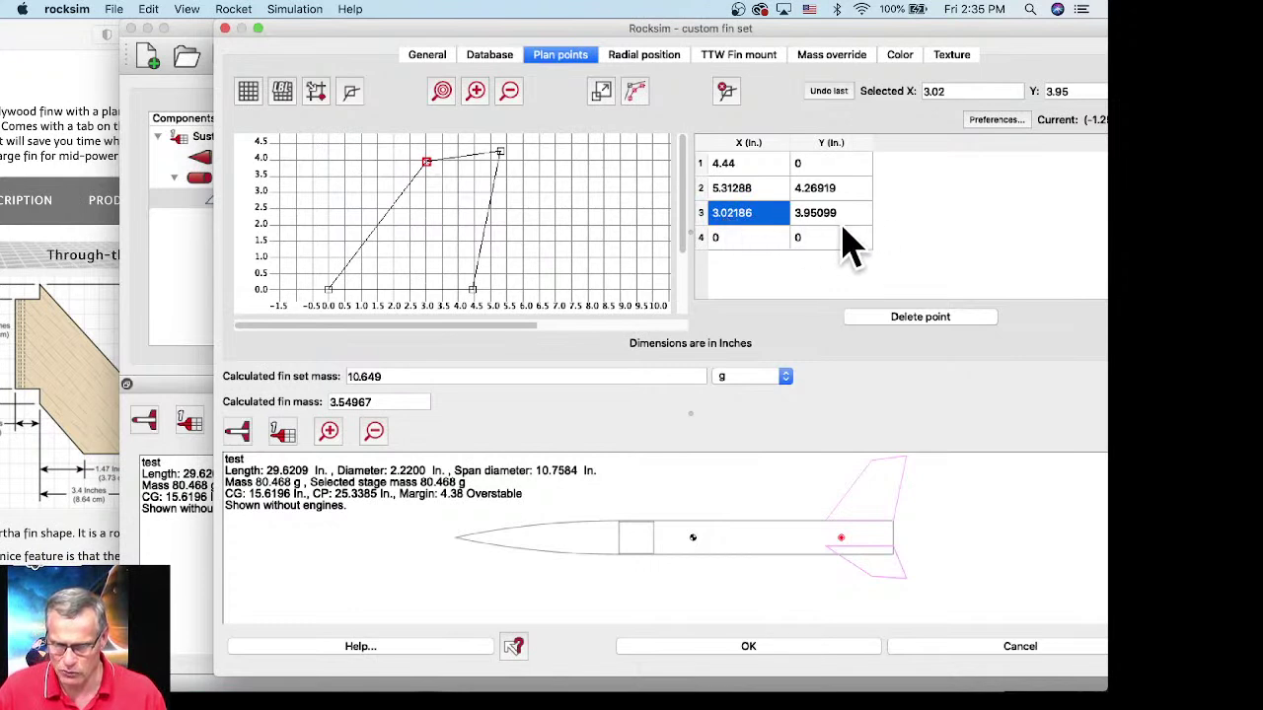
double_click(739, 213)
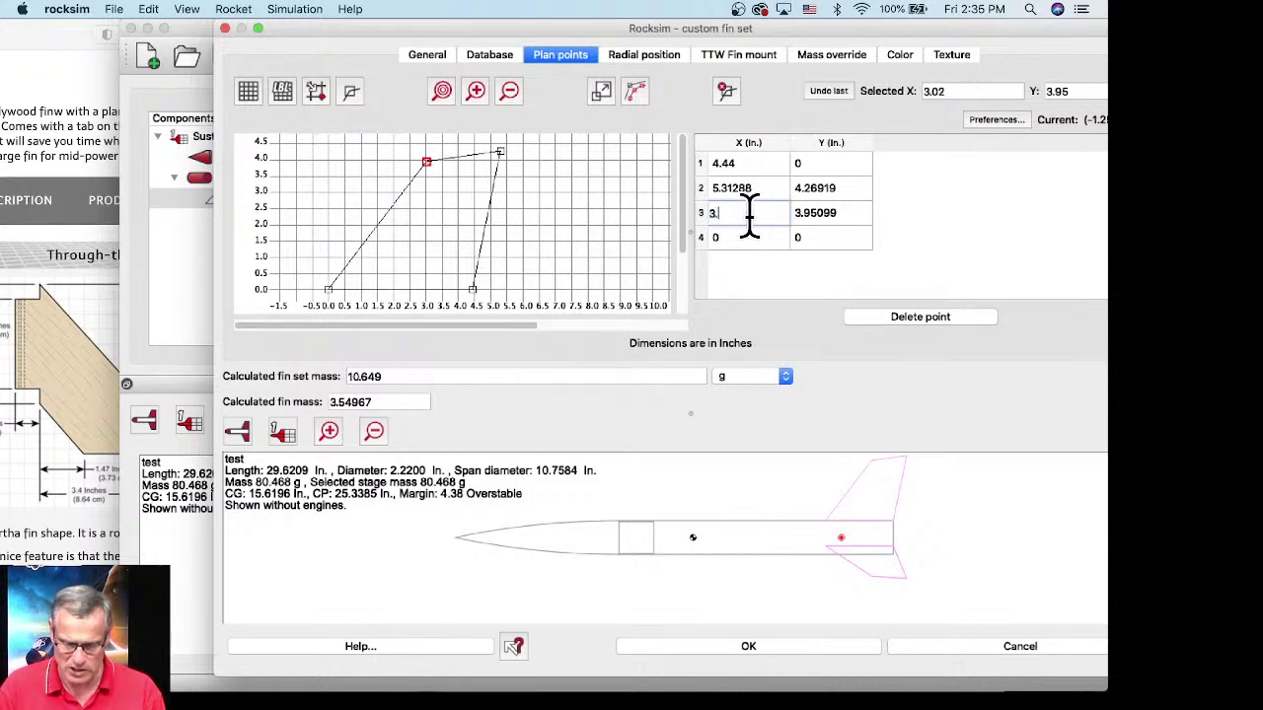
text(3.75)
click(818, 212)
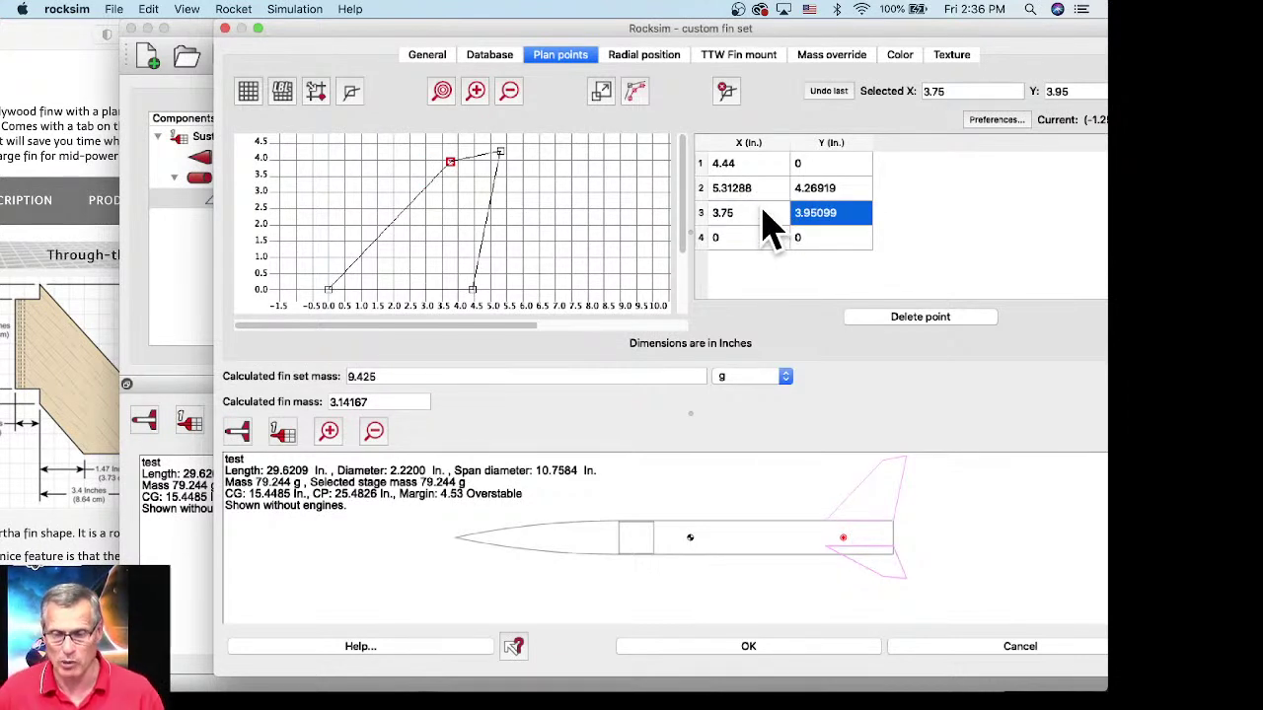
key(shift+Tab)
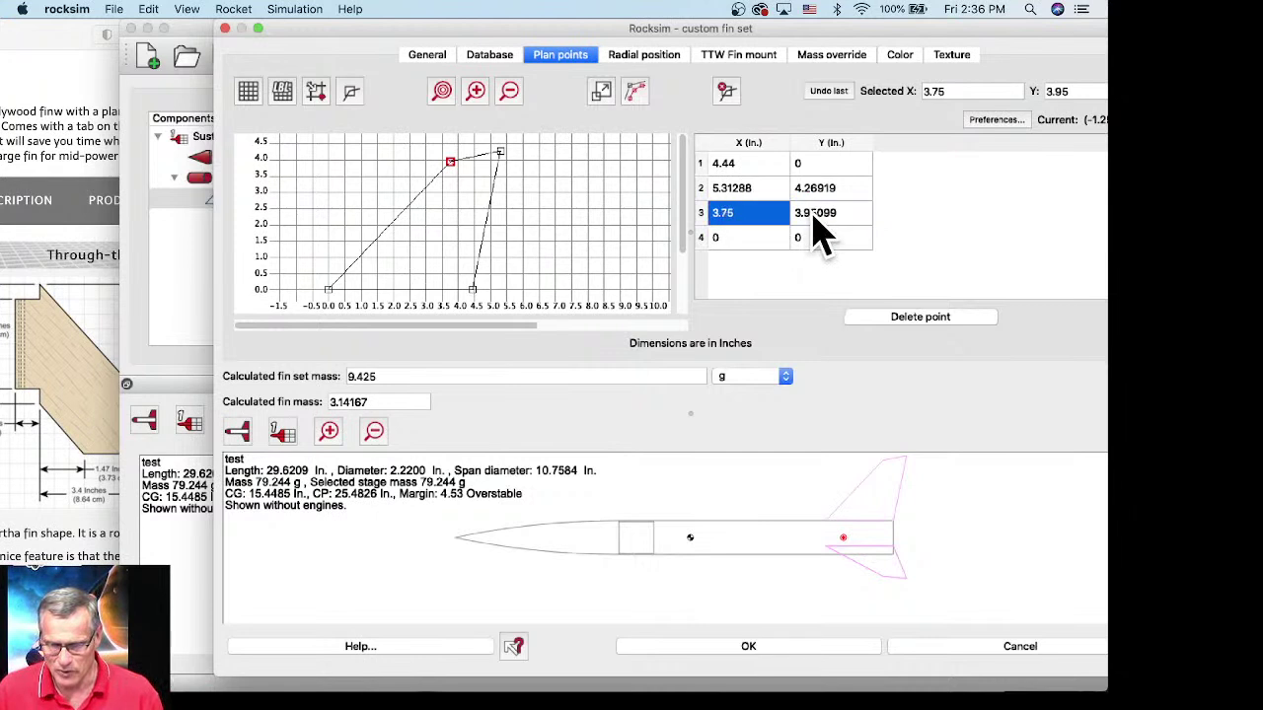
key(Tab)
key(shift+Tab)
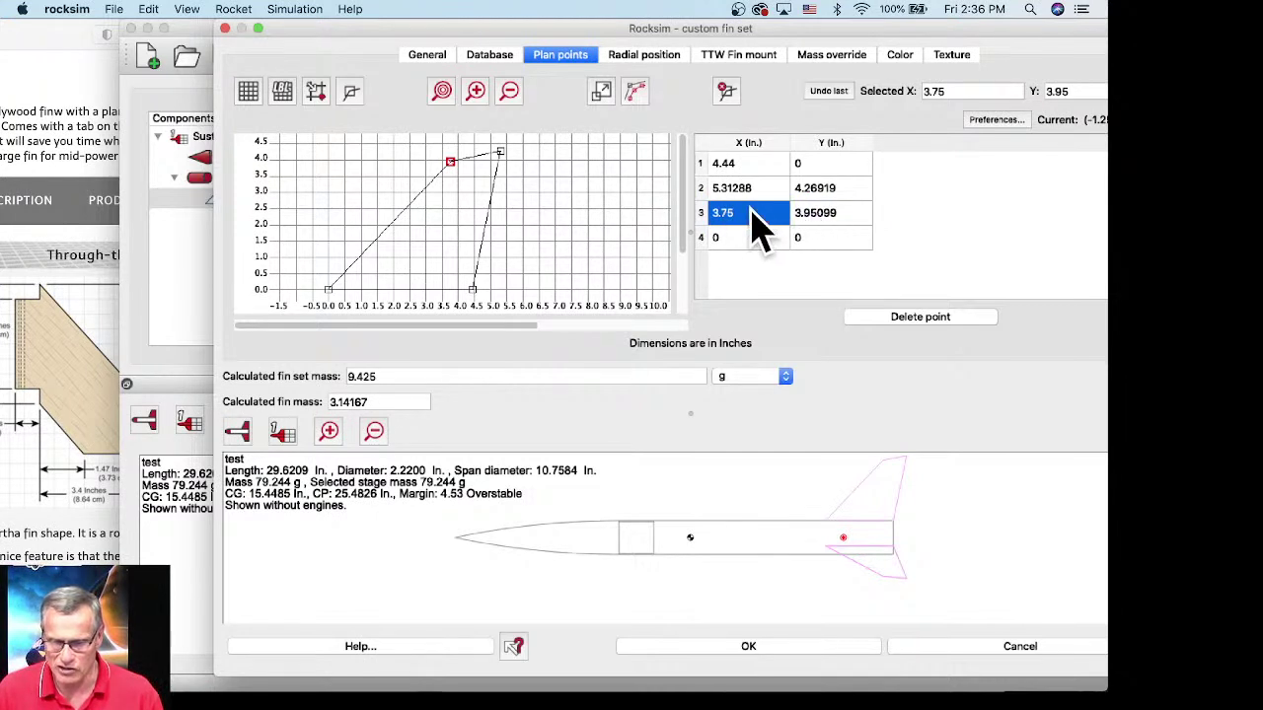
double_click(810, 223)
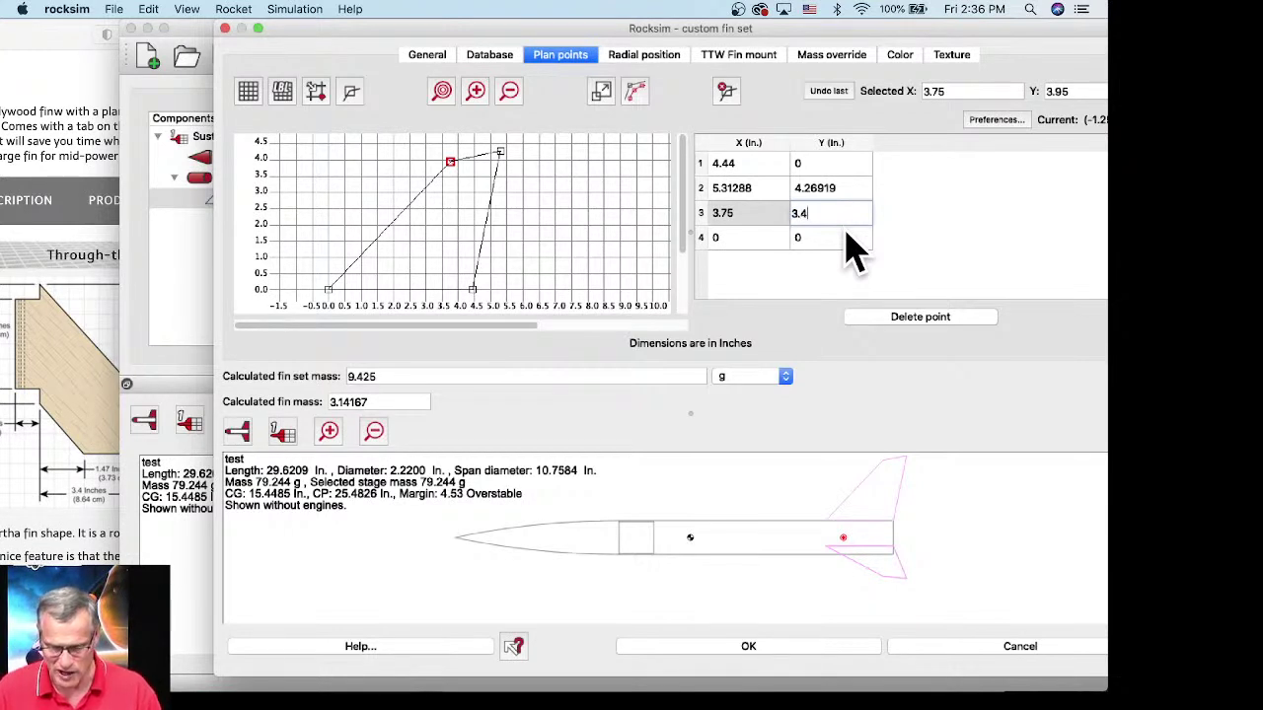
key(Return)
click(740, 223)
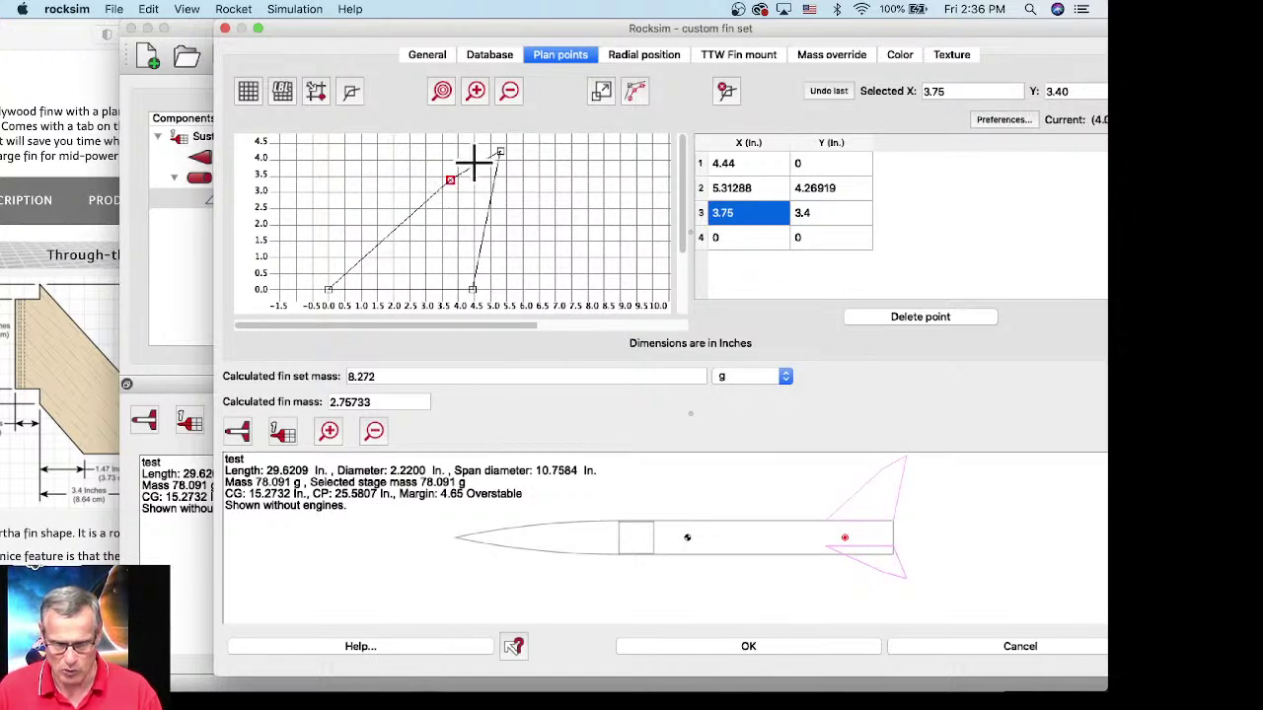
Step: Set plan point 2, the fin's upper trailing corner, to X 5.68 in and Y 3.4 in
click(108, 419)
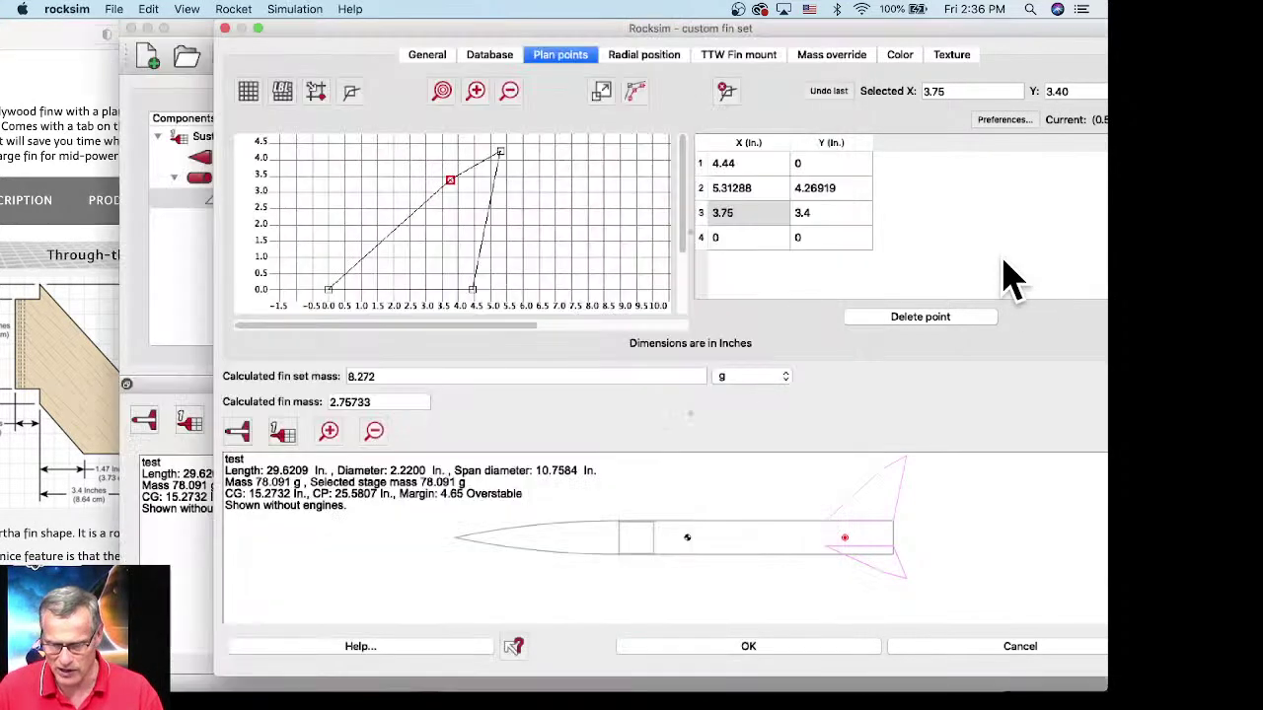
click(1008, 280)
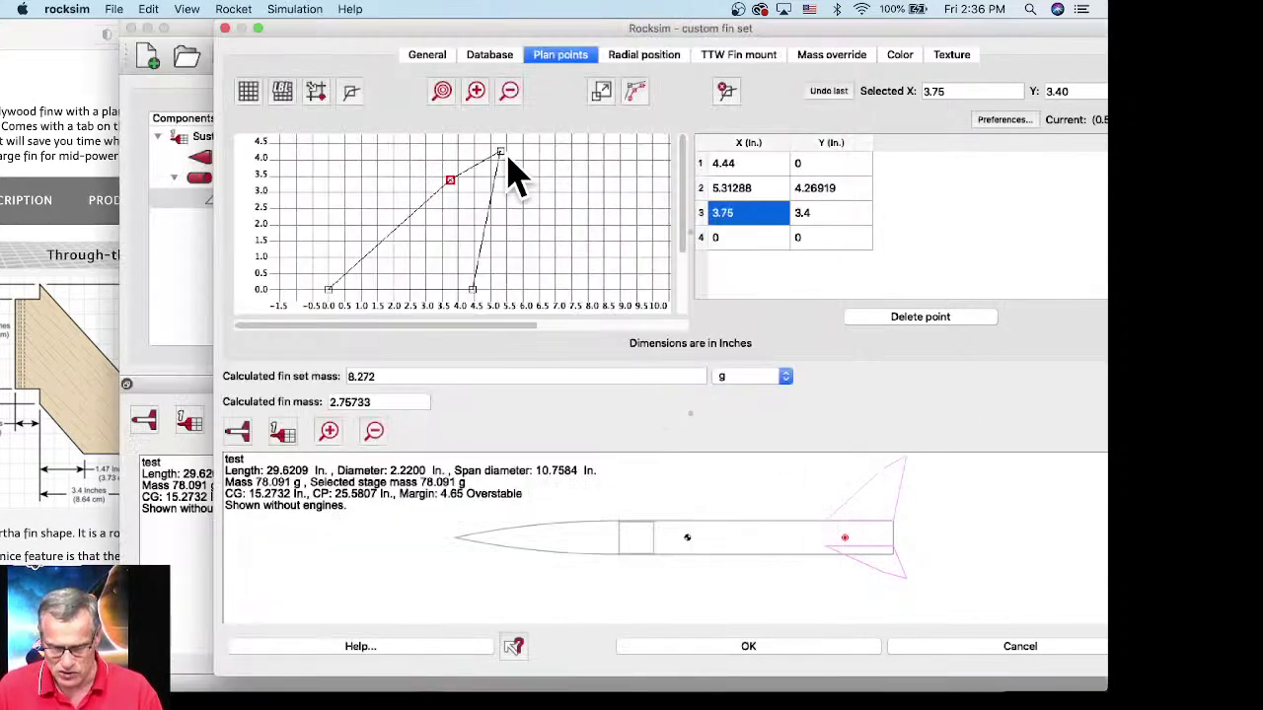
click(500, 153)
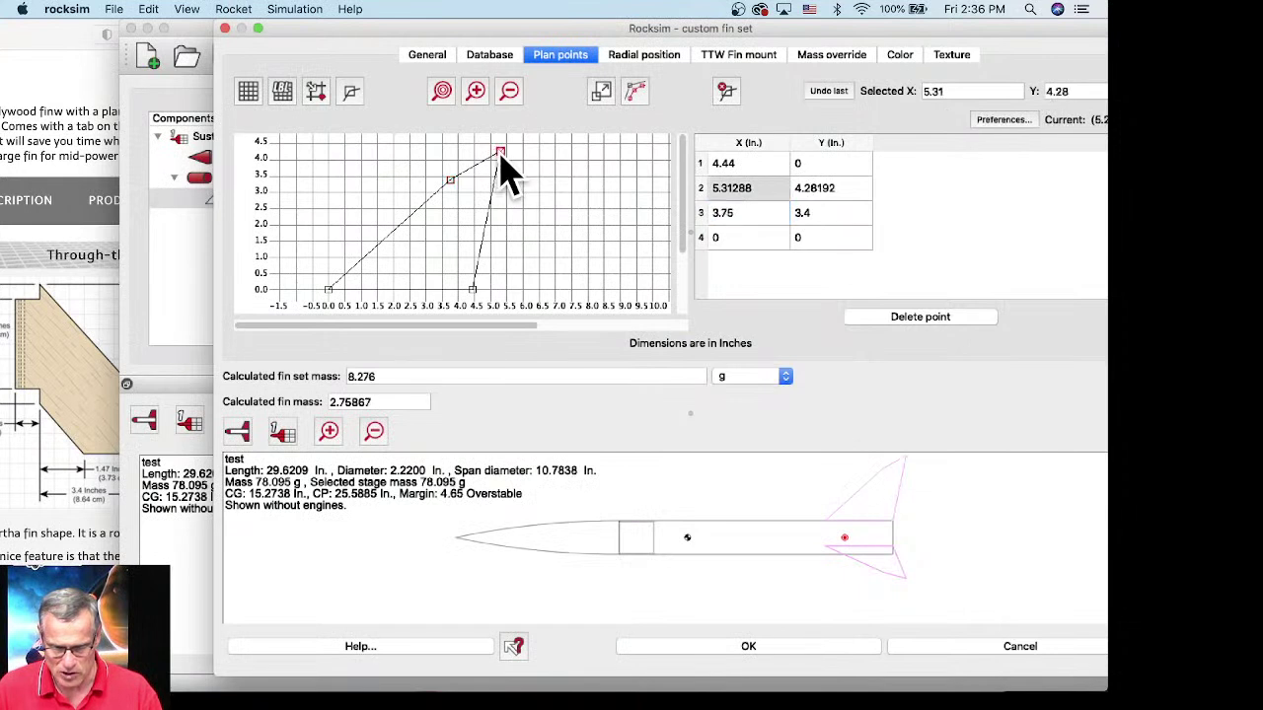
click(758, 204)
double_click(730, 188)
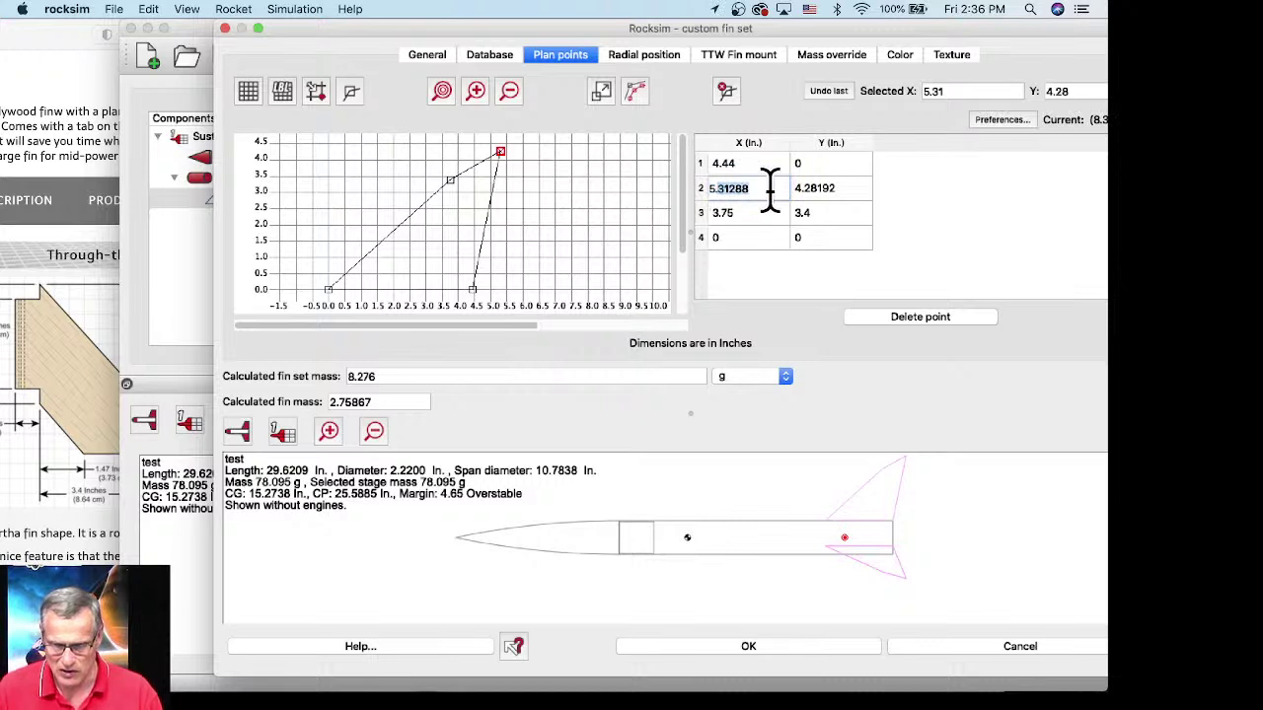
text(5.68)
key(Tab)
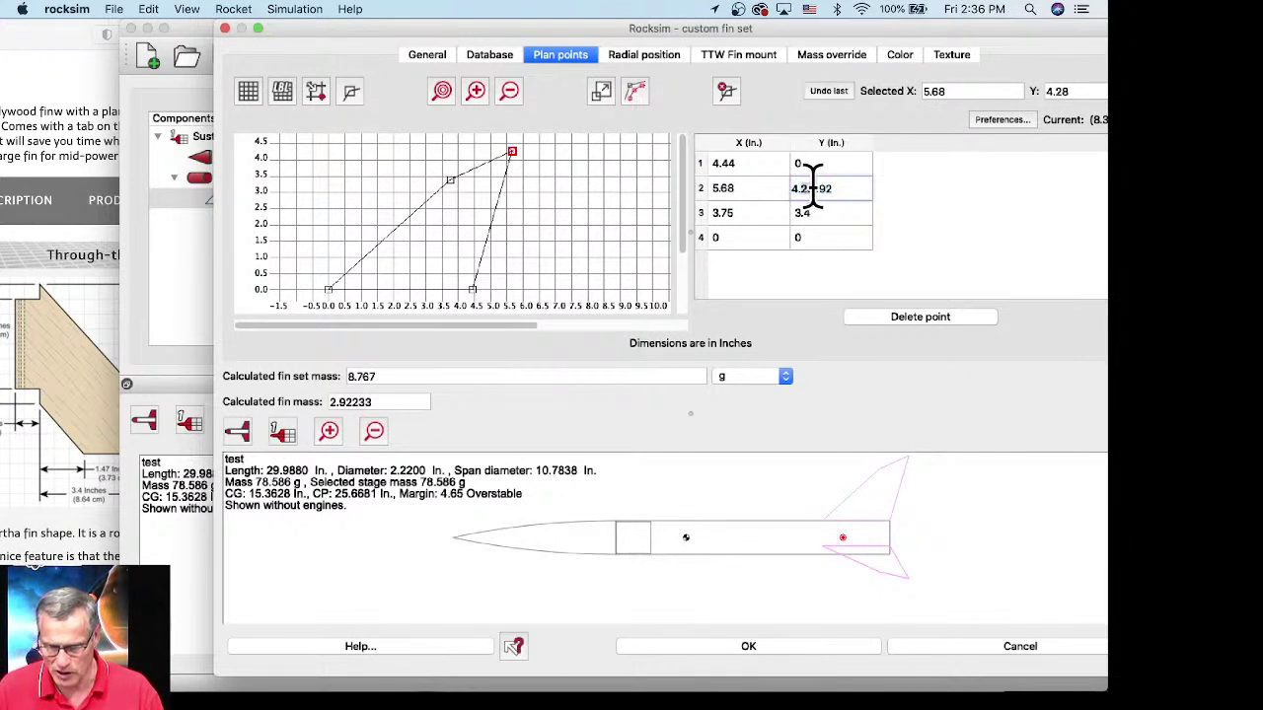
key(Return)
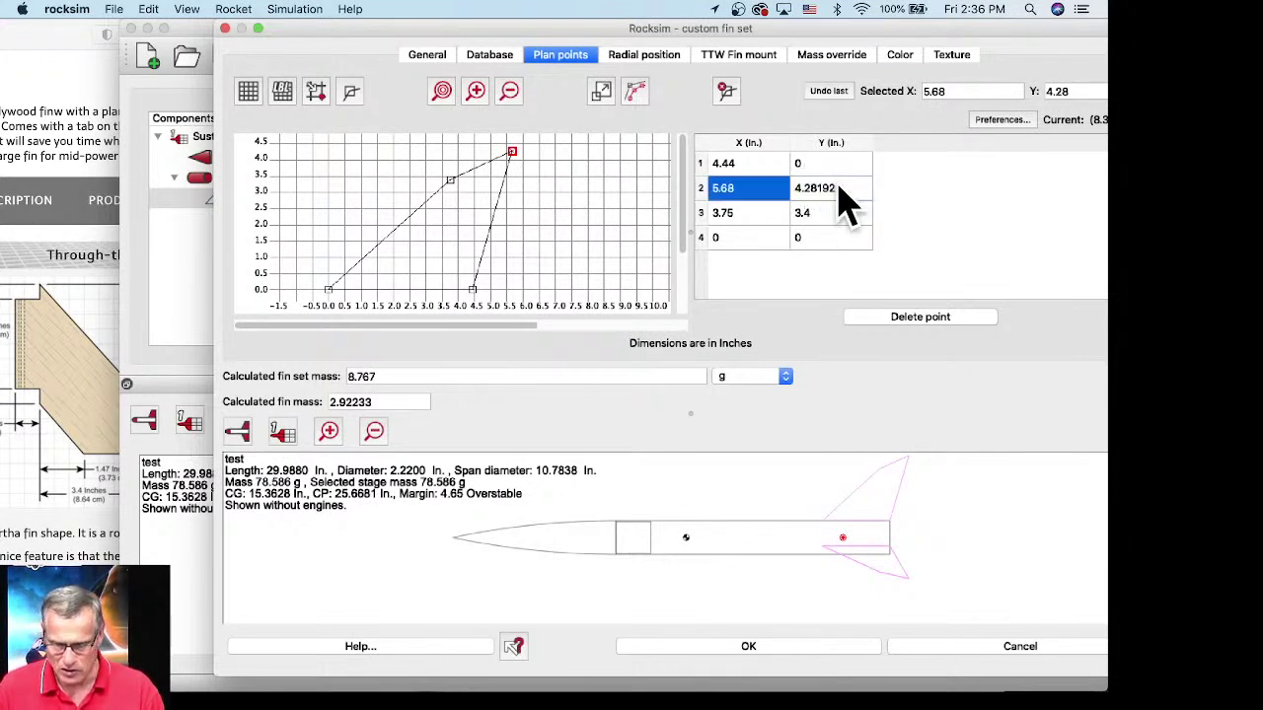
double_click(823, 190)
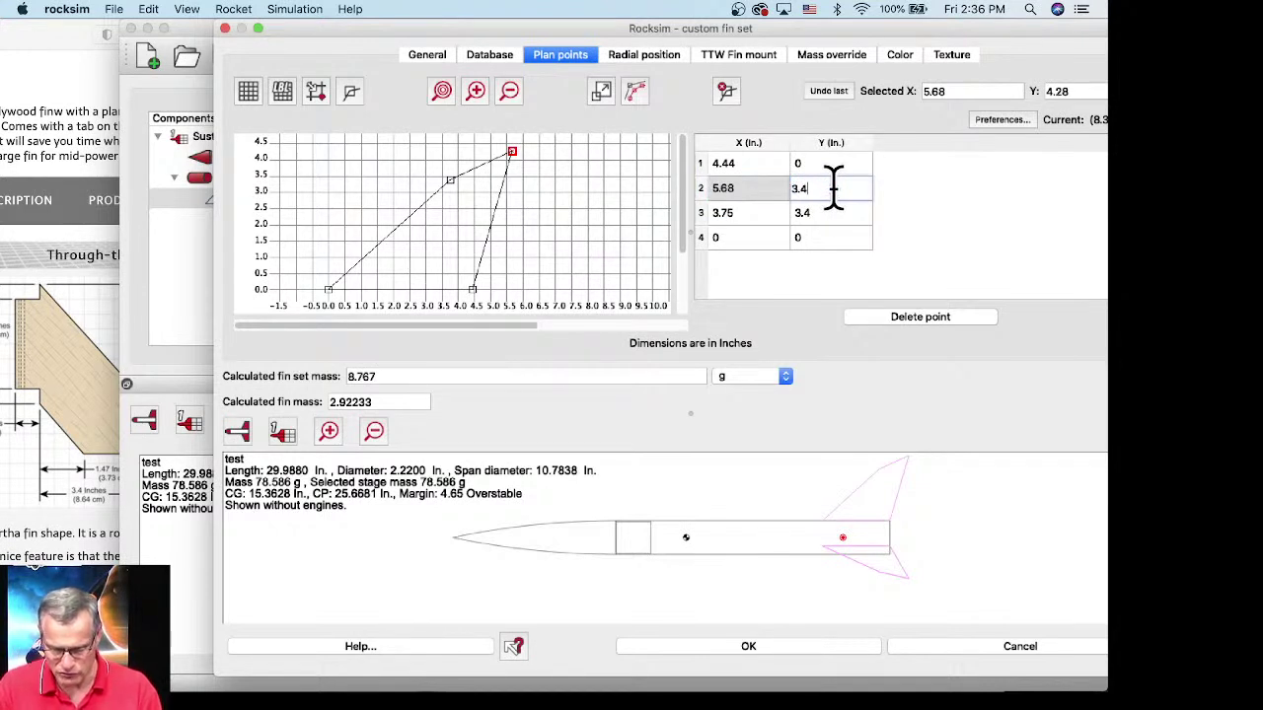
key(Return)
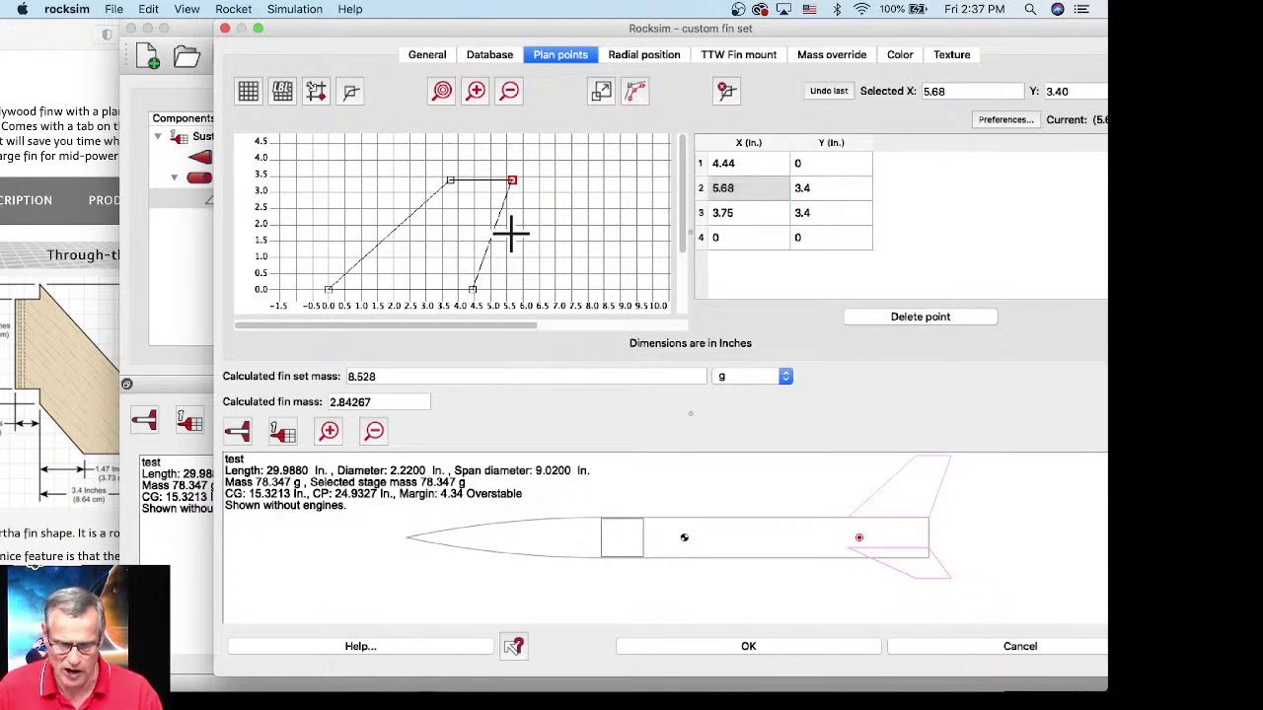
Step: Insert a new point on the fin's trailing edge between the tip and root points, and set its Y to 1.47 in
click(511, 232)
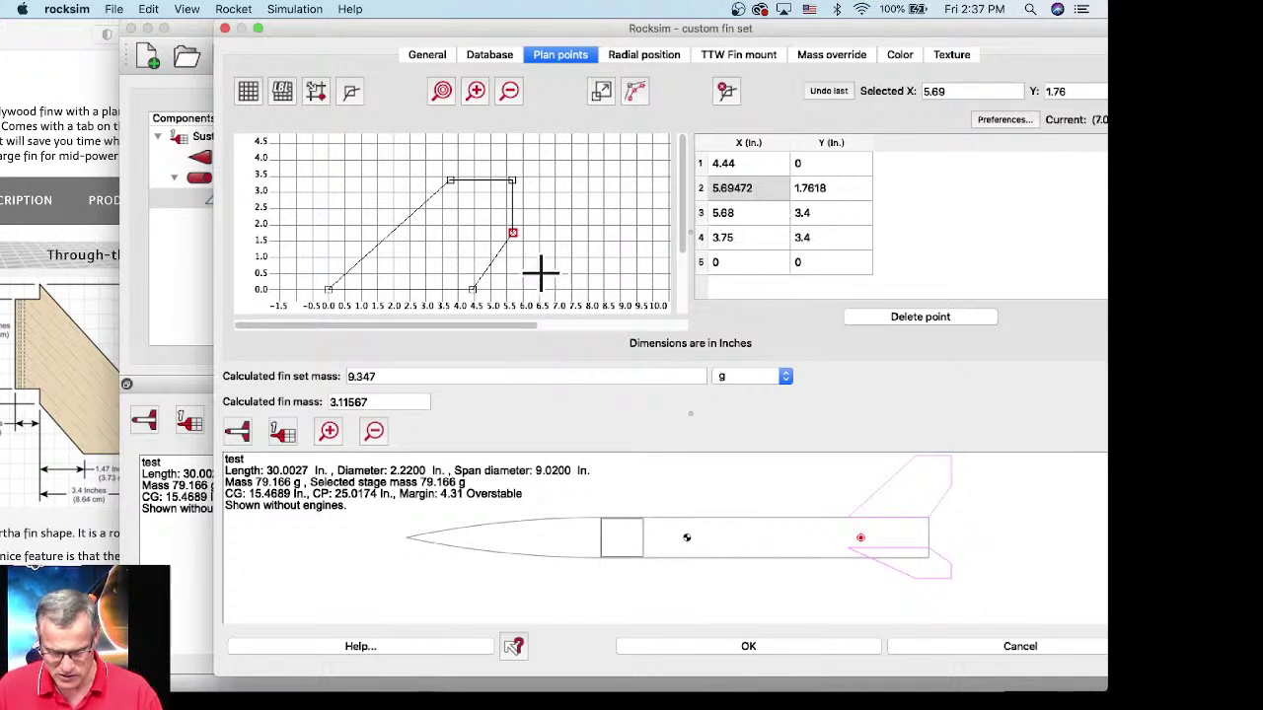
click(831, 191)
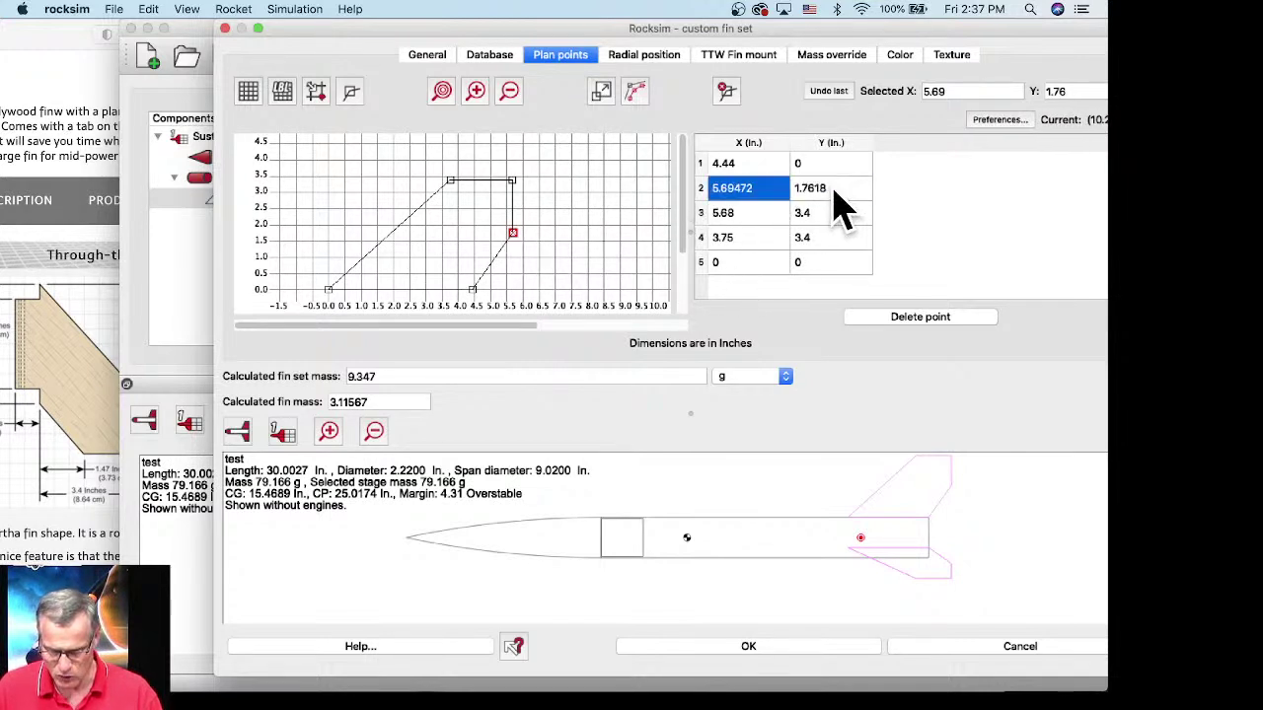
double_click(809, 188)
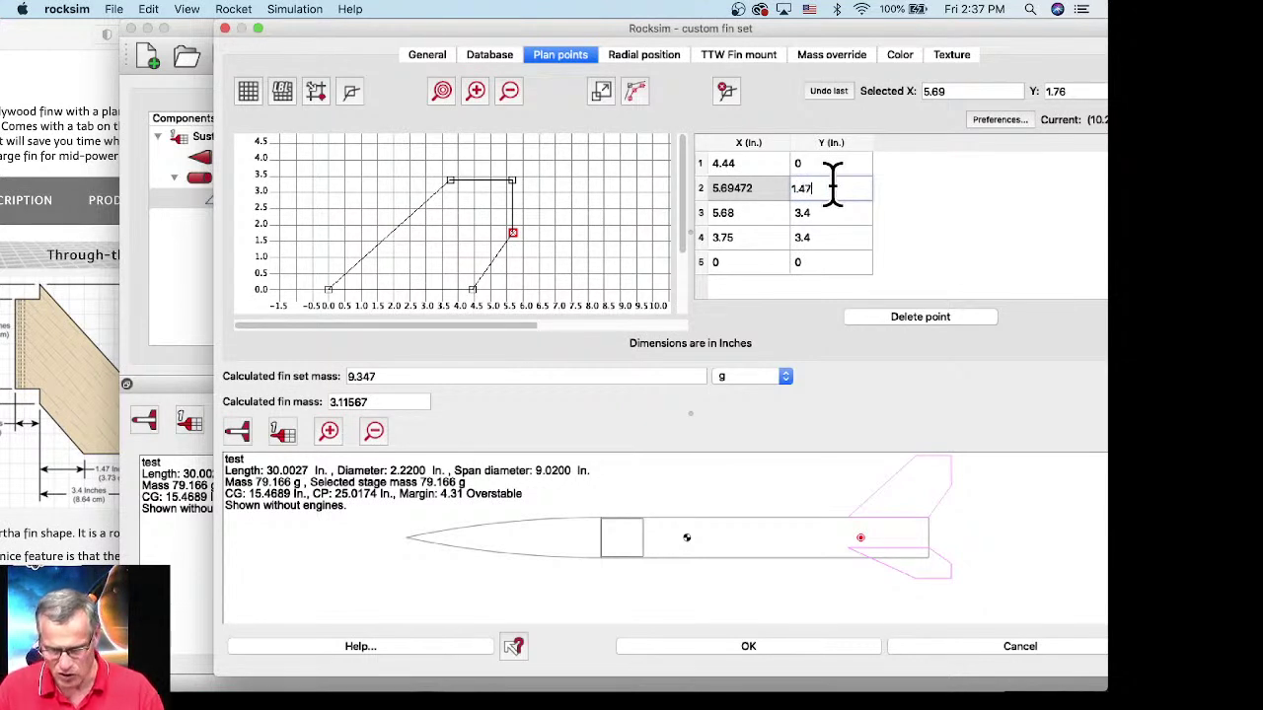
key(Return)
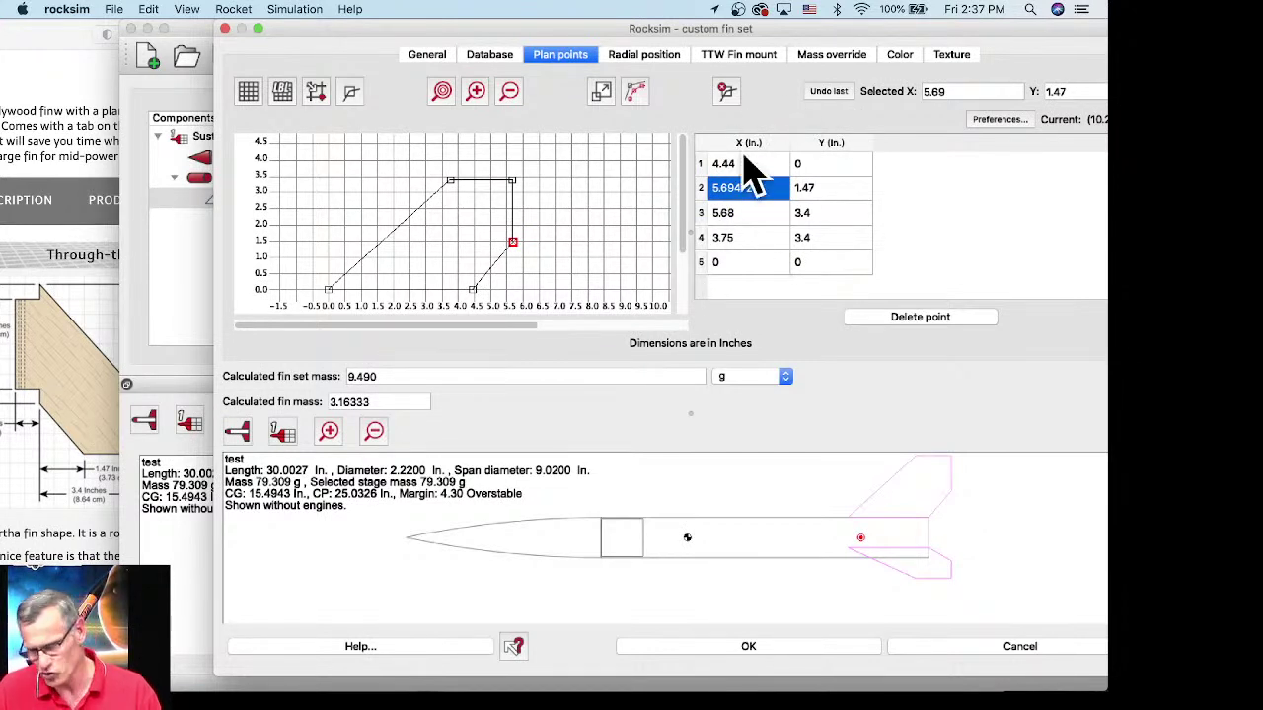
Step: Set the X coordinate of the new trailing-edge point to 1.47 in
click(856, 261)
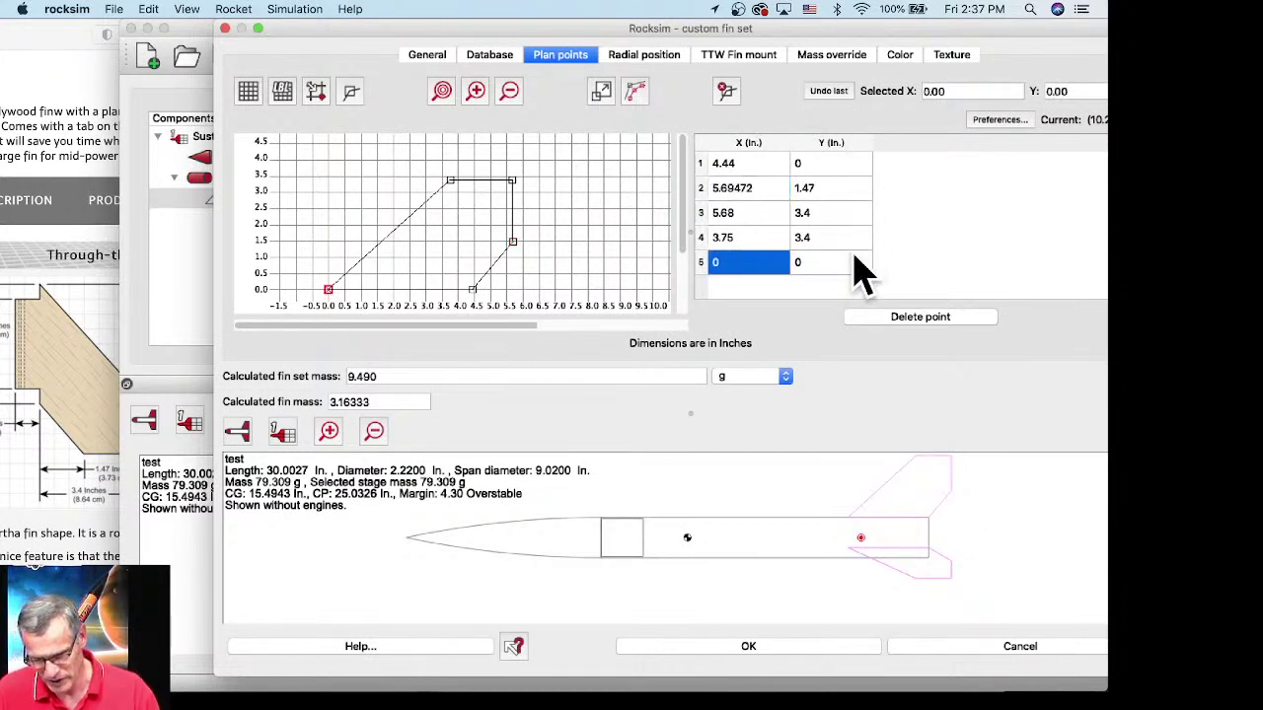
click(756, 170)
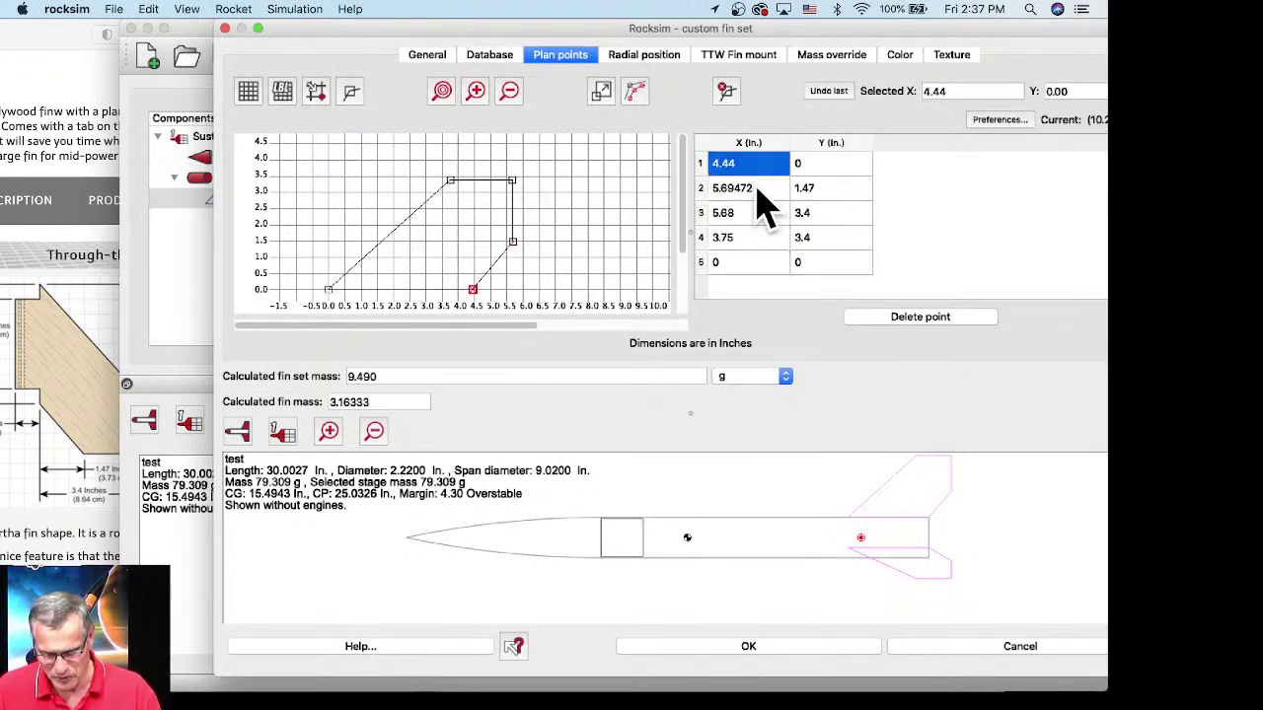
click(755, 189)
double_click(748, 188)
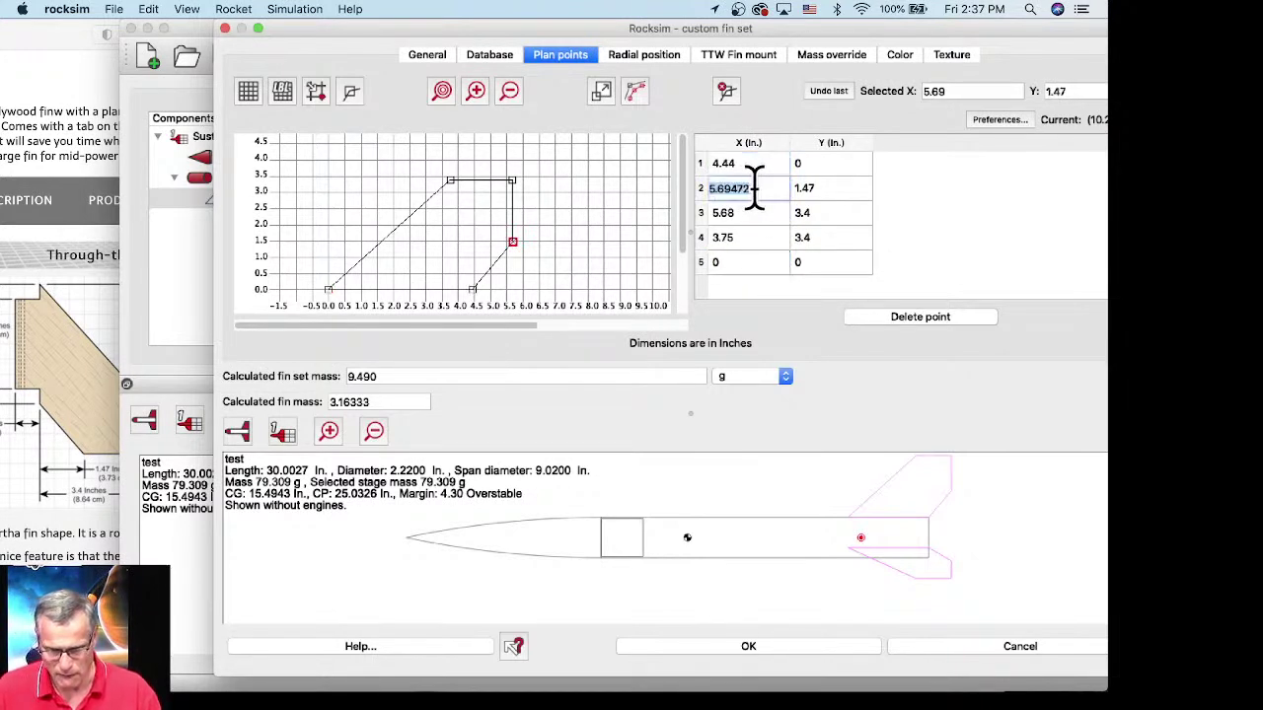
drag(752, 187, 706, 189)
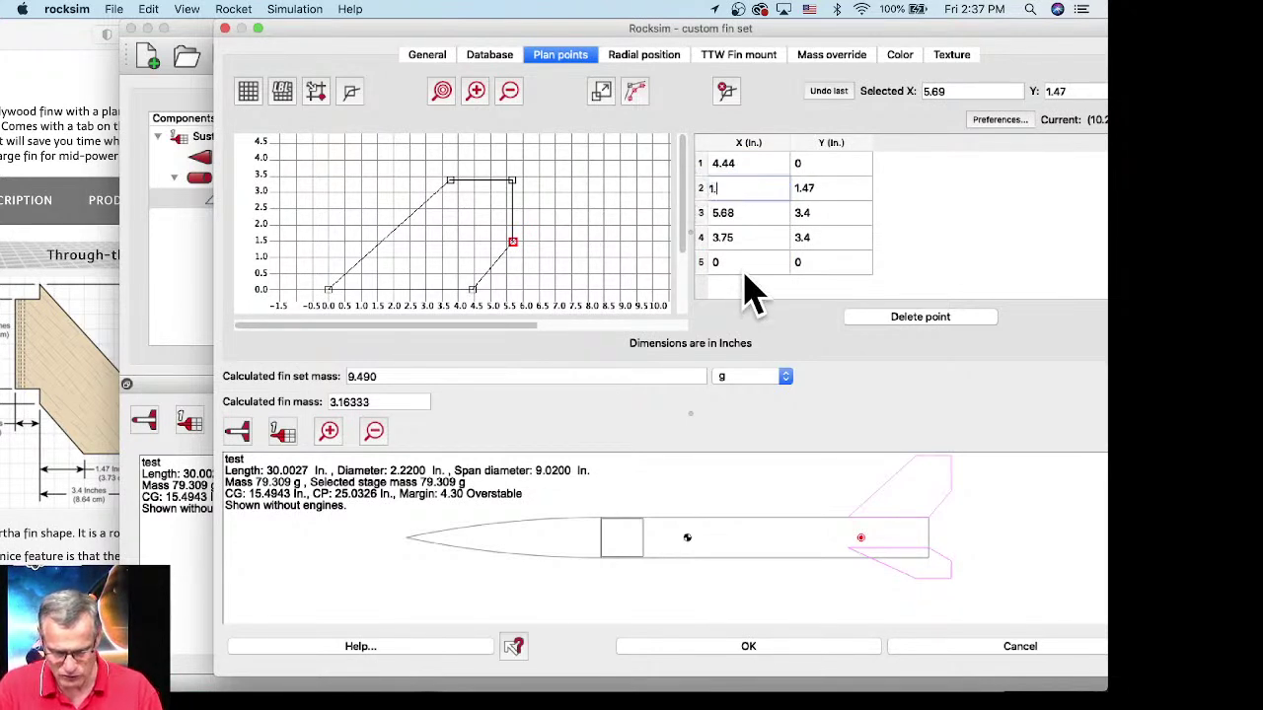
key(Tab)
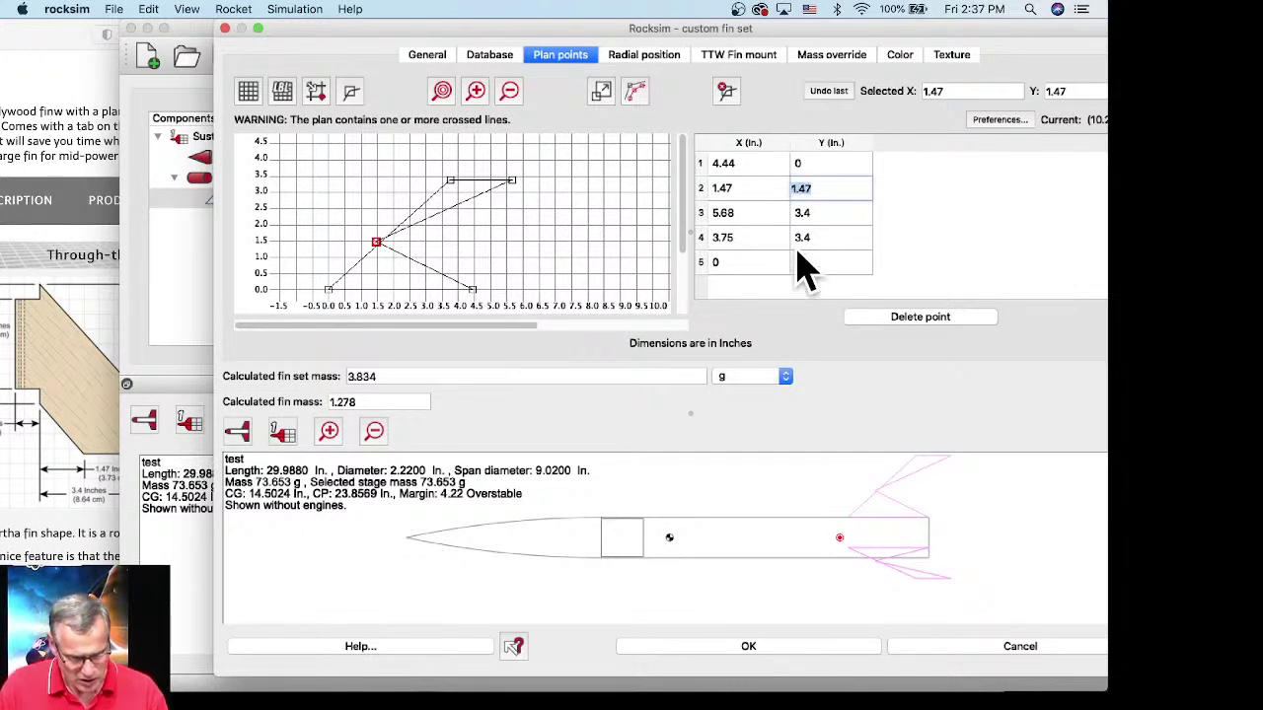
Step: Recheck the fin drawing on the product page and try a Y coordinate of 5.68 in for plan point 2
click(27, 419)
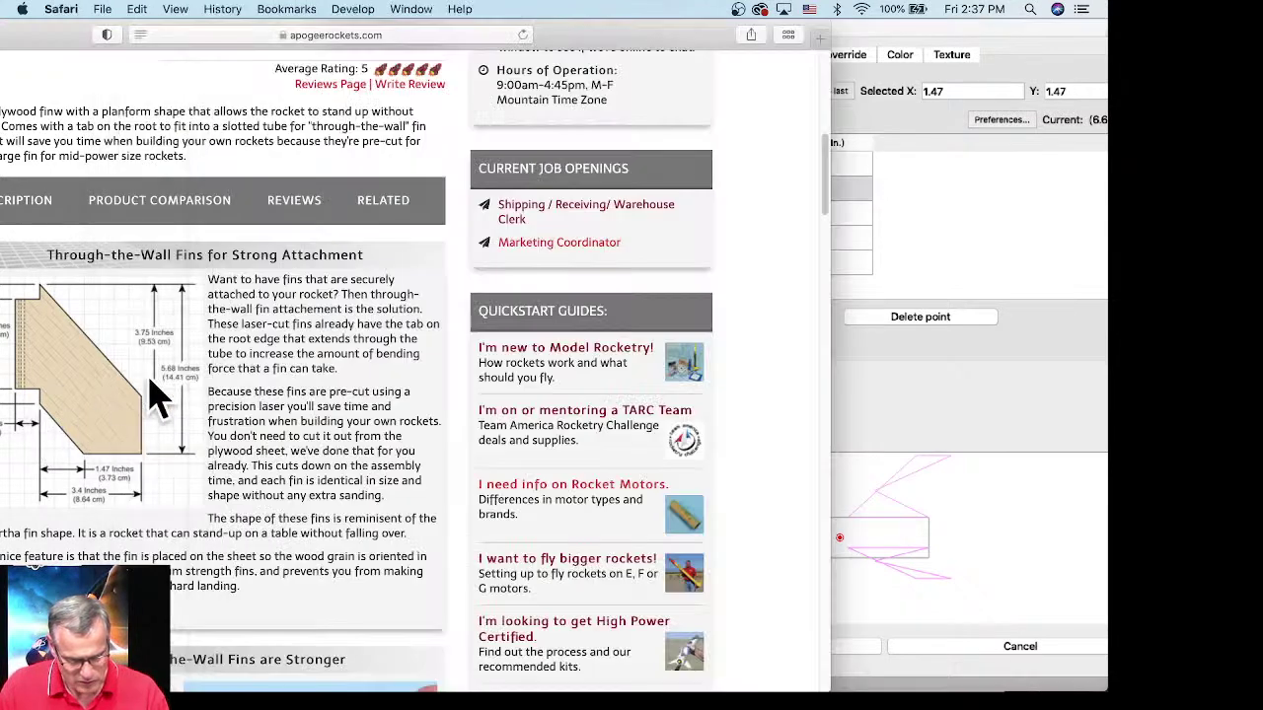
click(1050, 235)
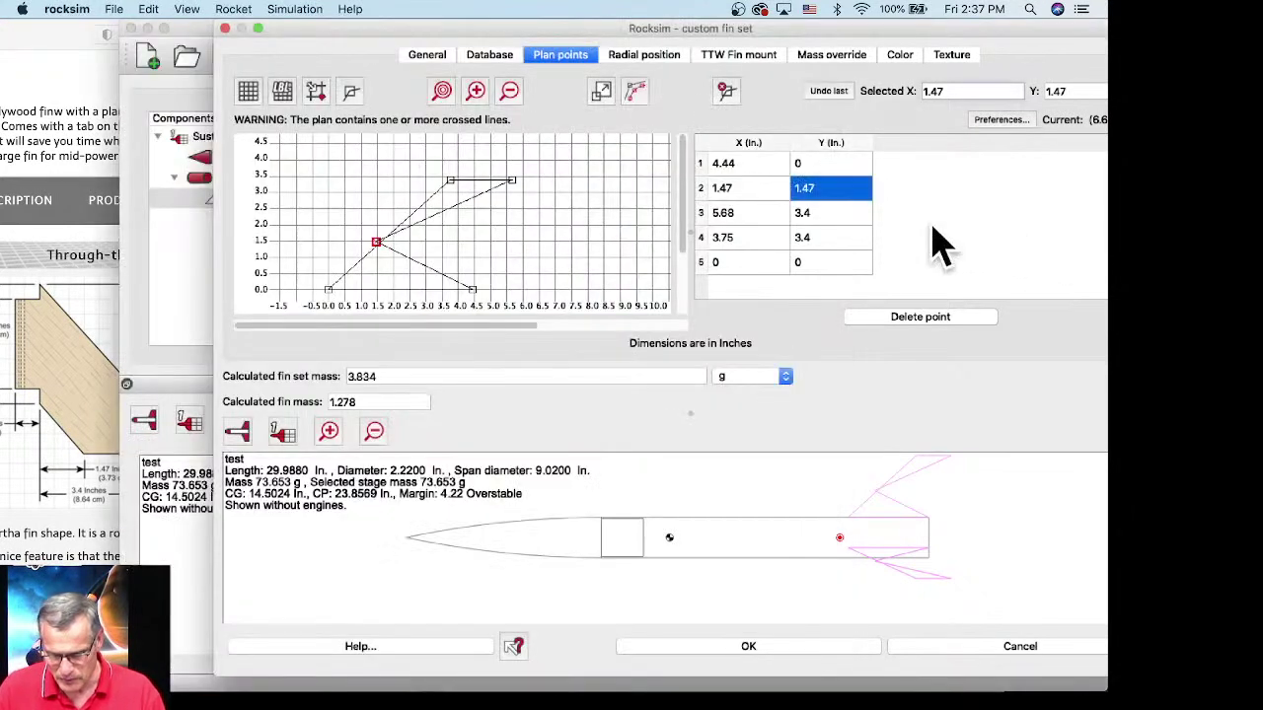
click(815, 192)
click(809, 187)
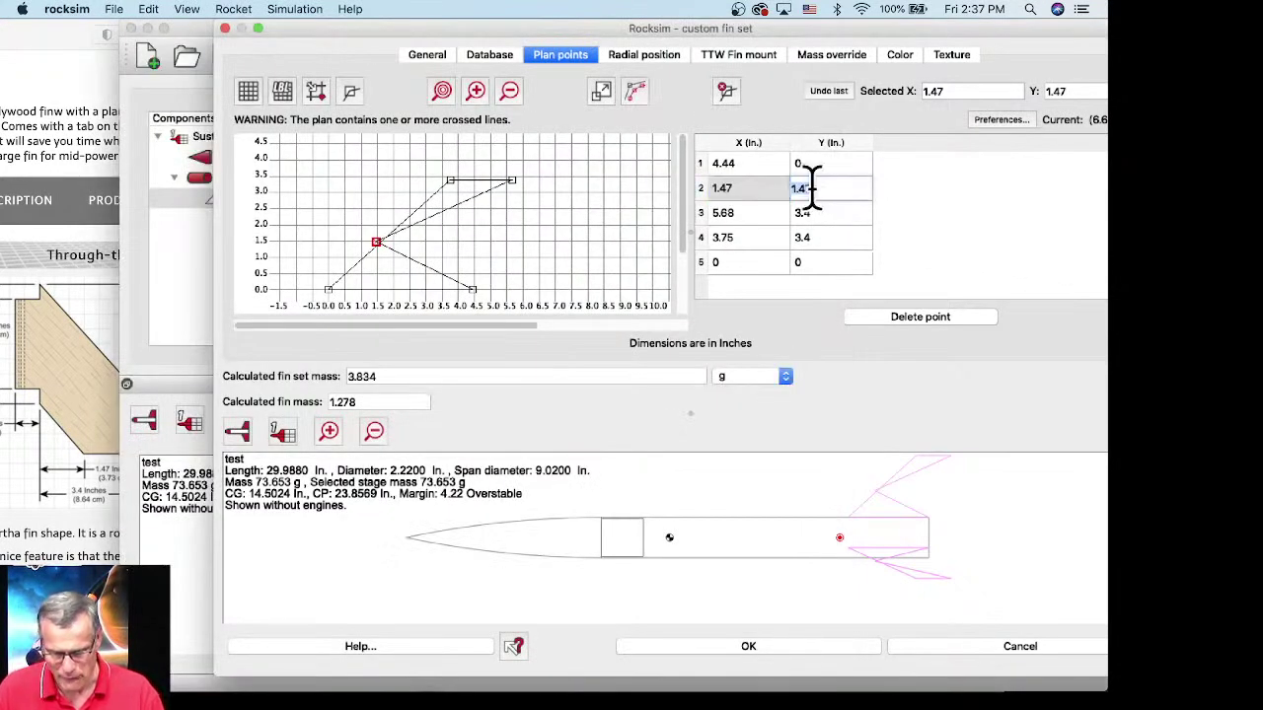
text(5.68)
key(Return)
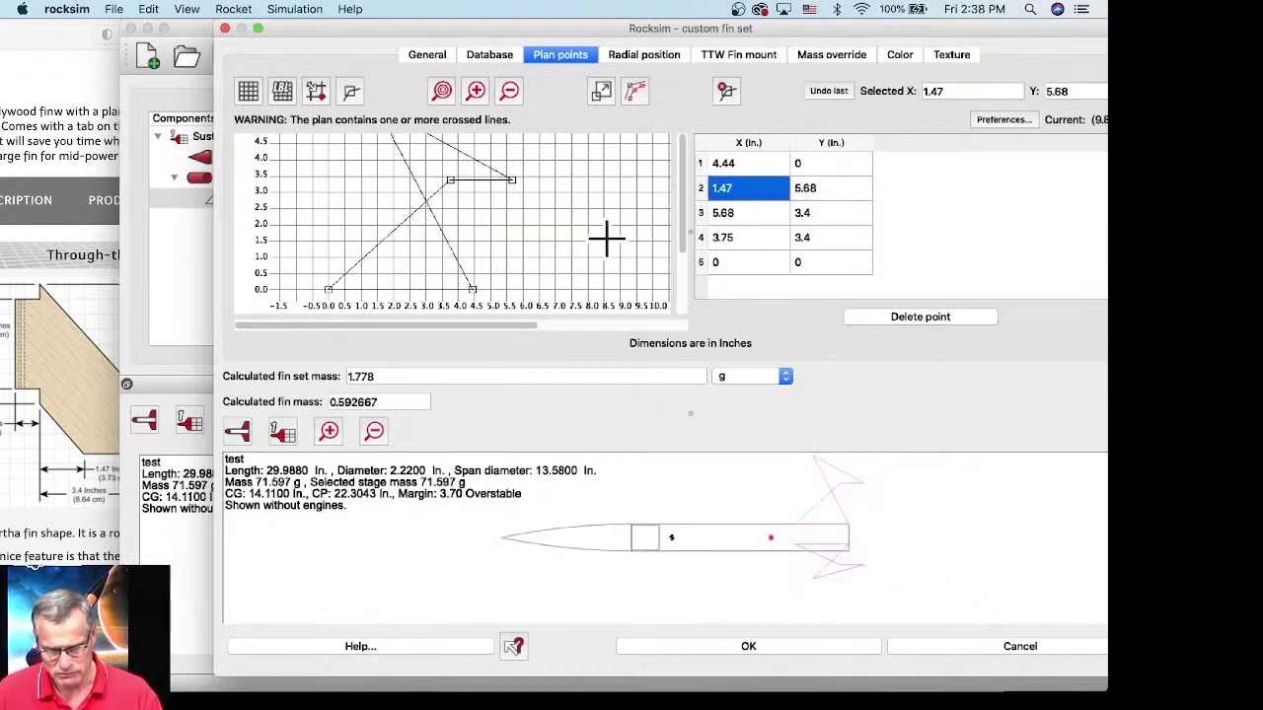
click(600, 243)
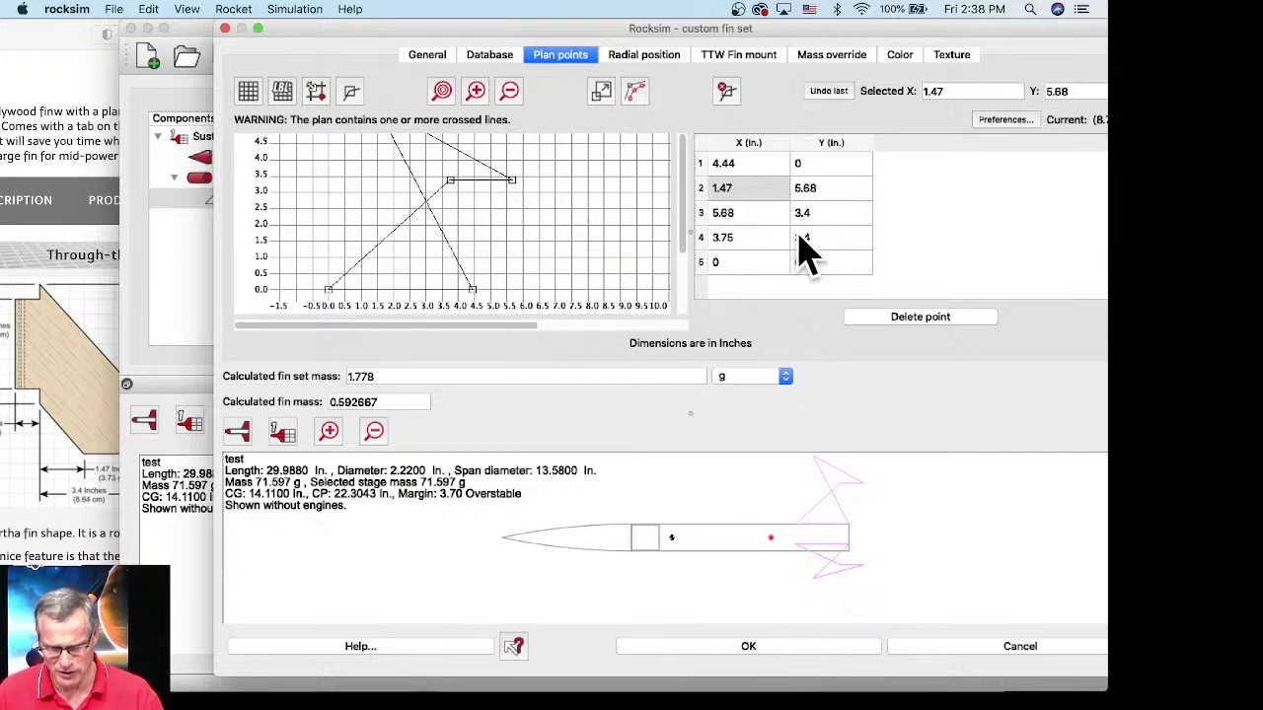
Step: Set plan point 2's Y coordinate back to 1.47 in
click(814, 189)
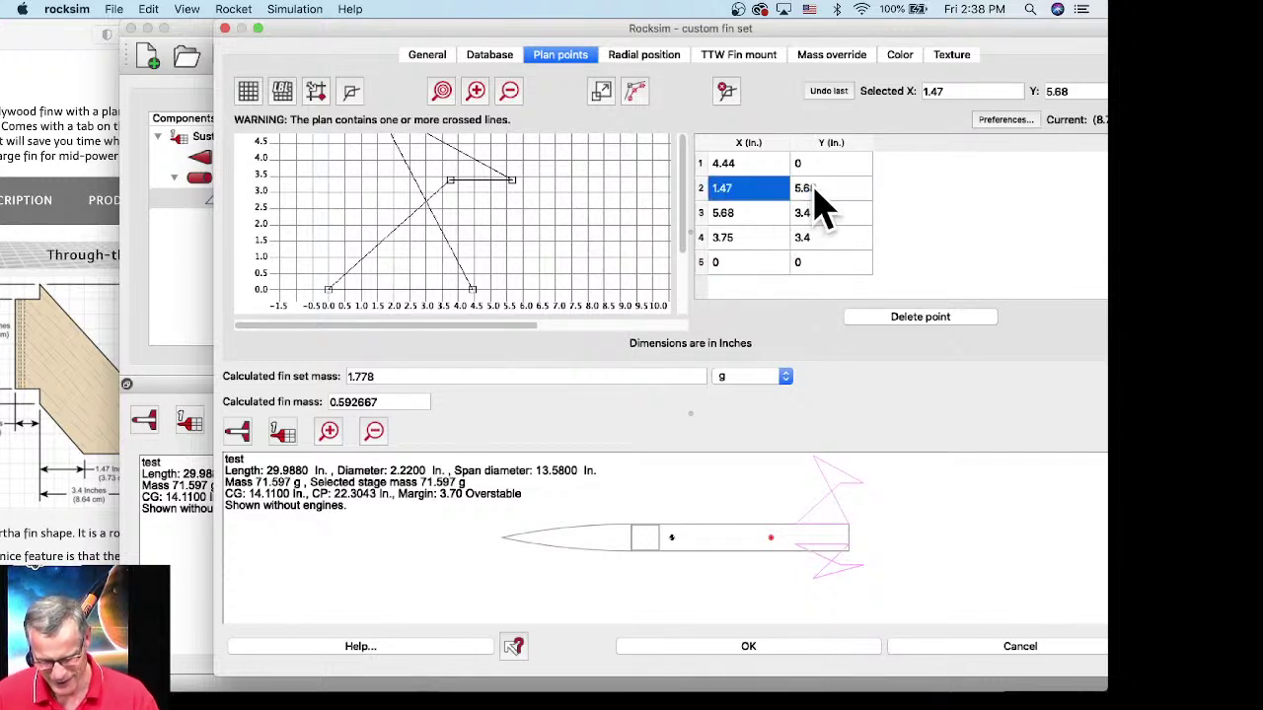
click(825, 197)
click(816, 189)
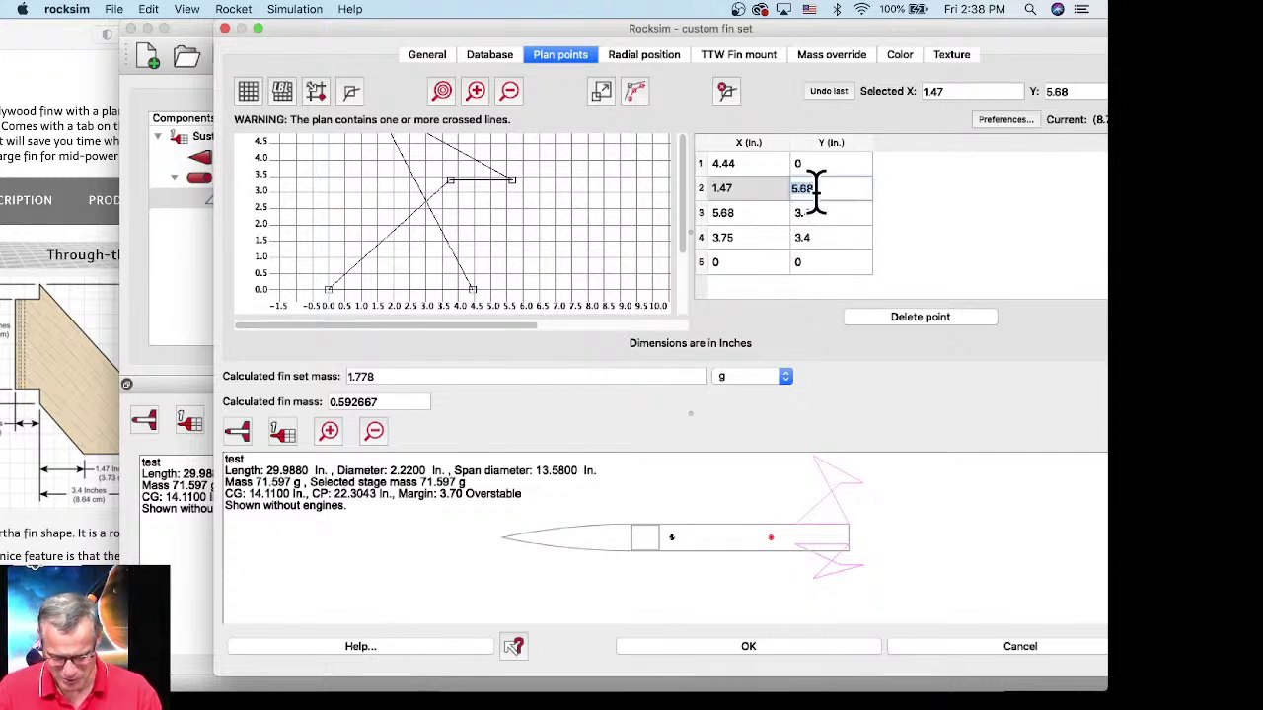
text(1.47)
key(Return)
Step: Set plan point 2's X coordinate to 5.68 in
click(739, 189)
click(739, 189)
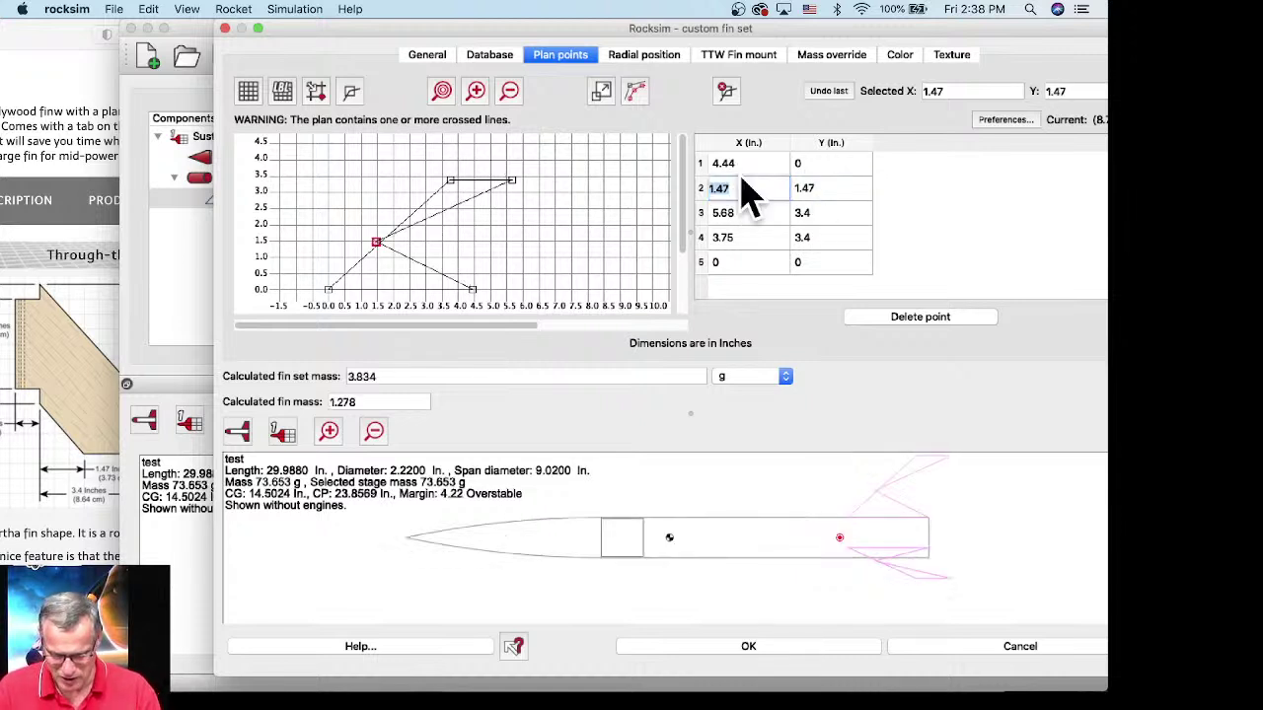
key(Return)
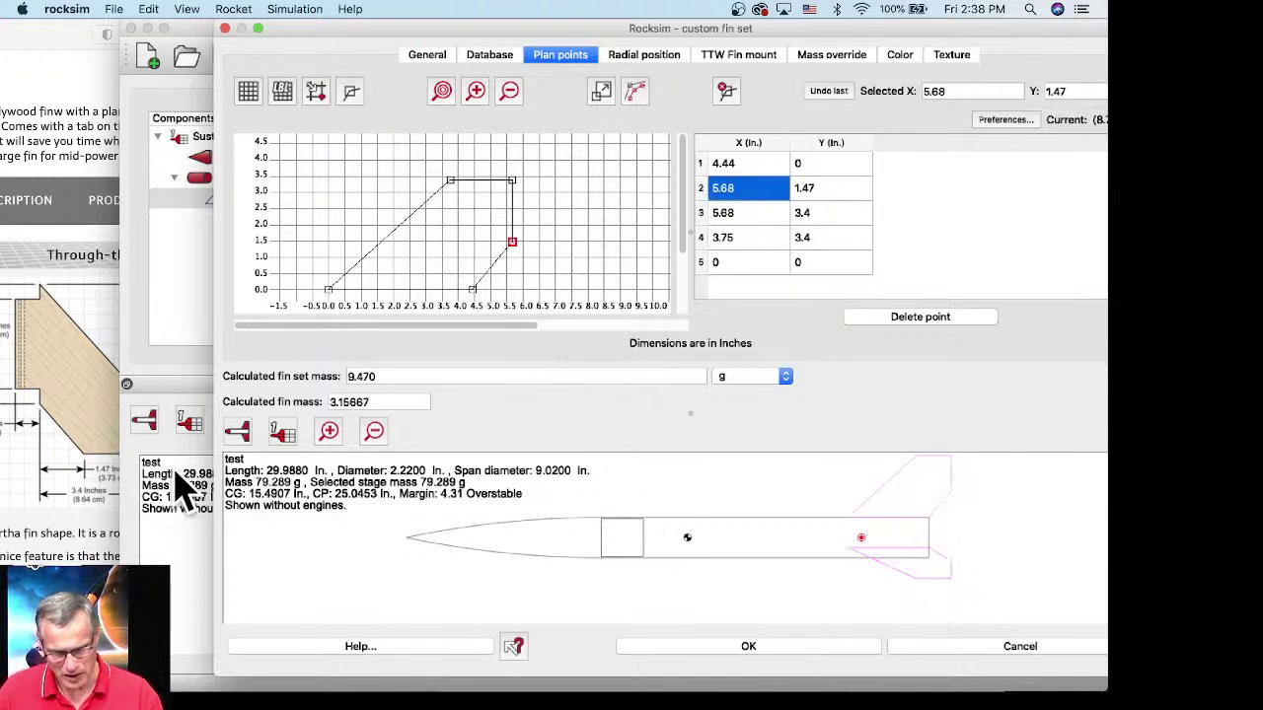
Step: Check the root edge length on the Safari fin drawing and set plan point 1's X coordinate to 4 in in RockSim
click(71, 439)
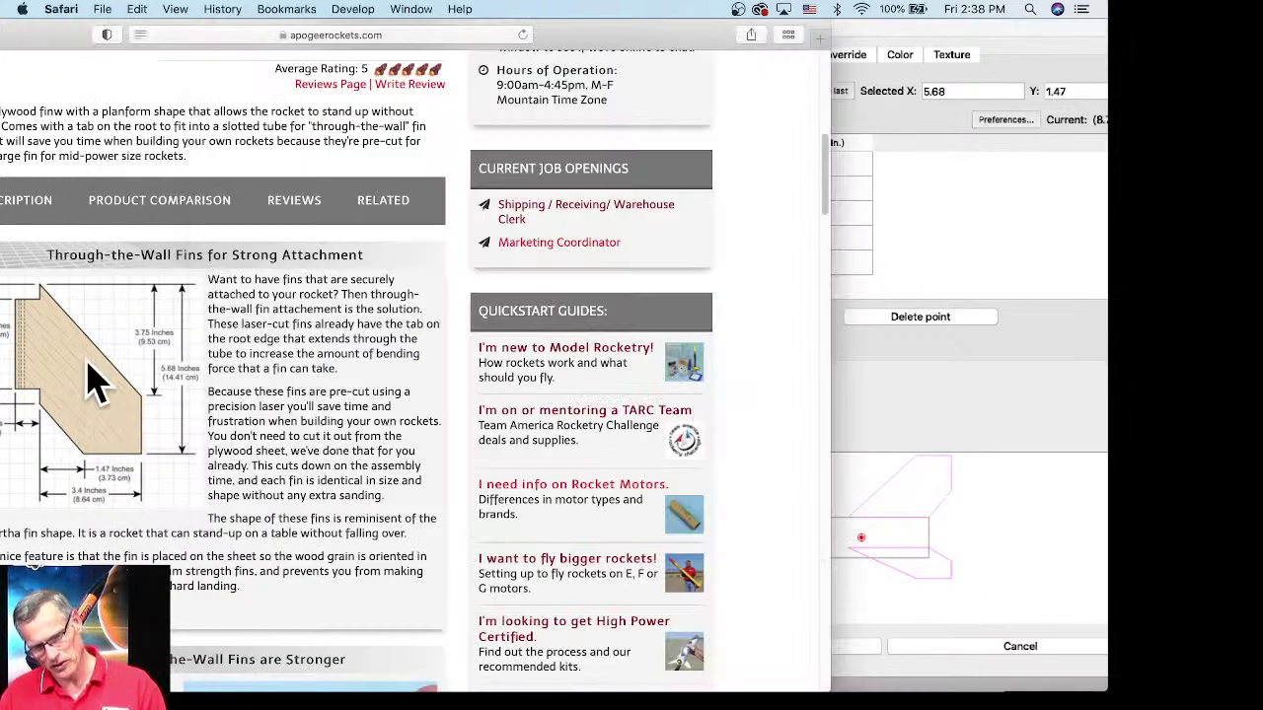
click(971, 547)
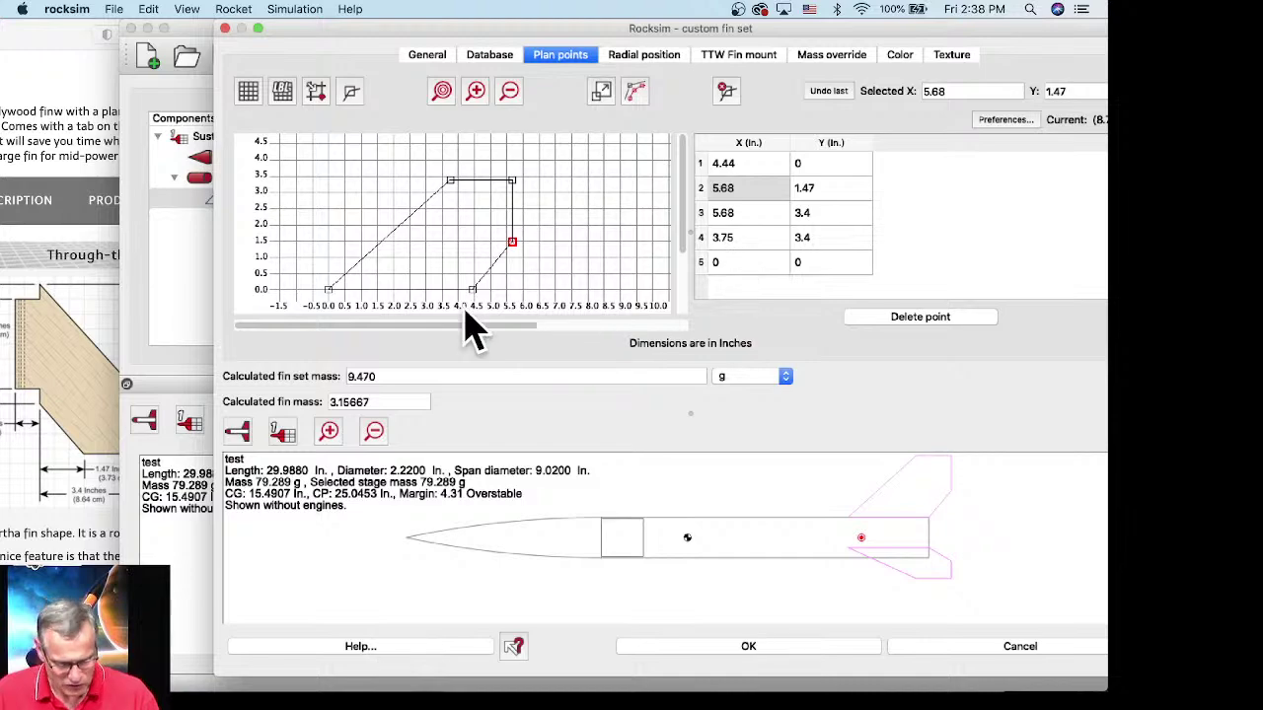
click(50, 430)
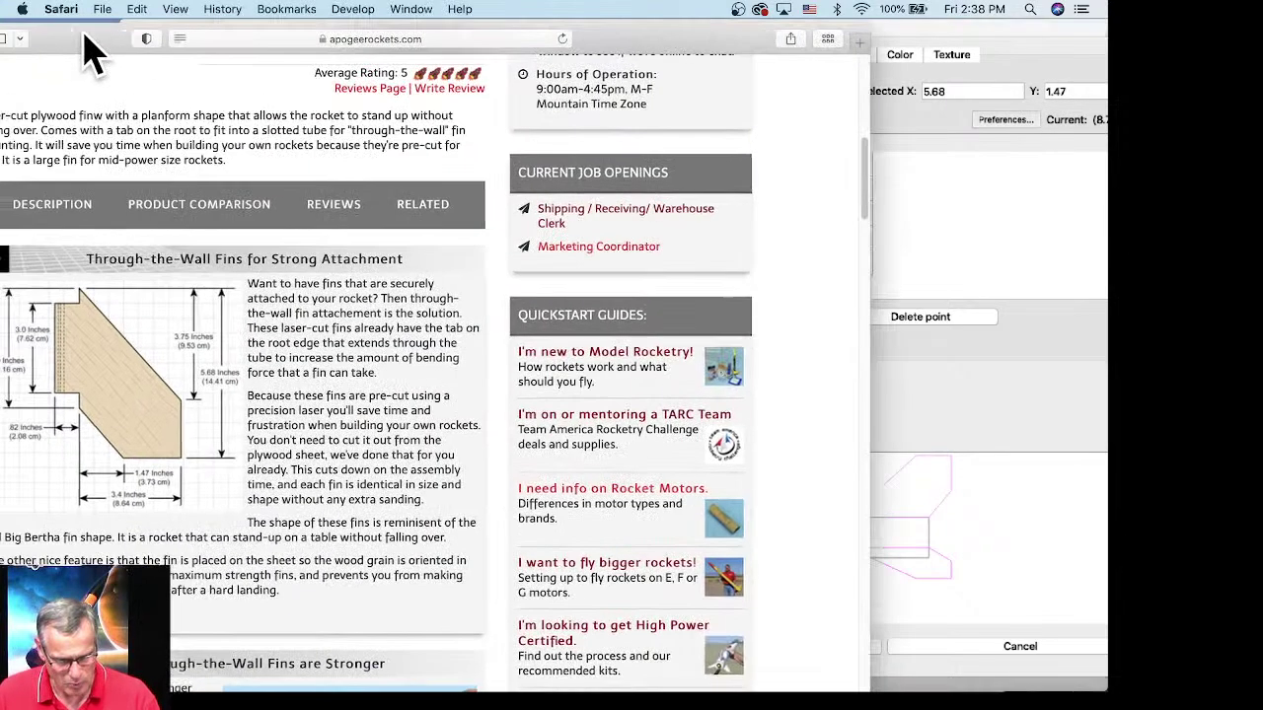
drag(45, 30, 184, 39)
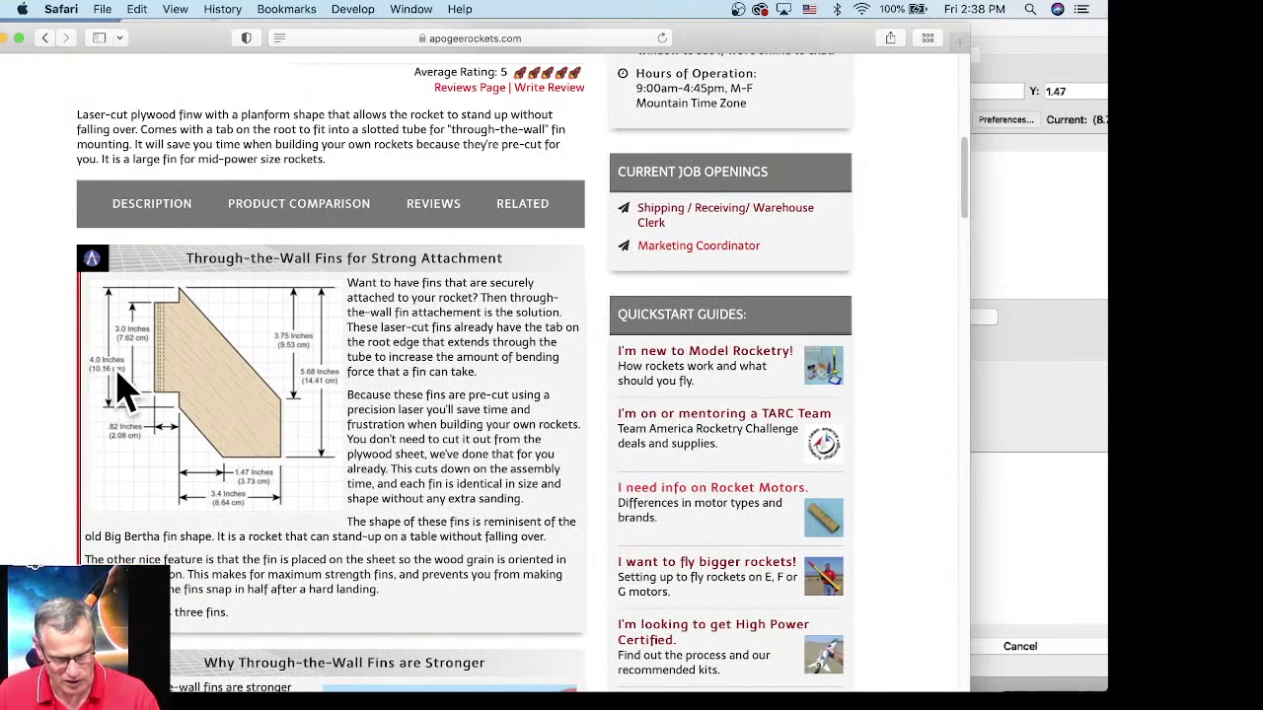
click(1047, 258)
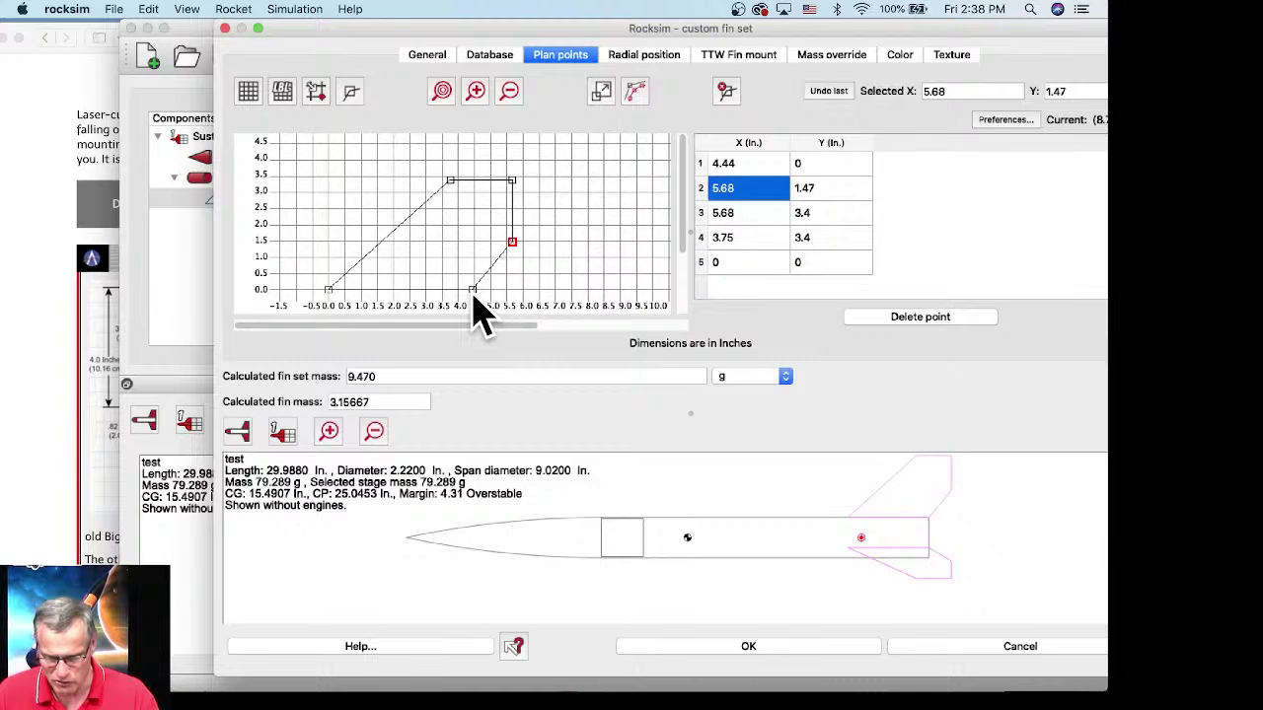
click(736, 164)
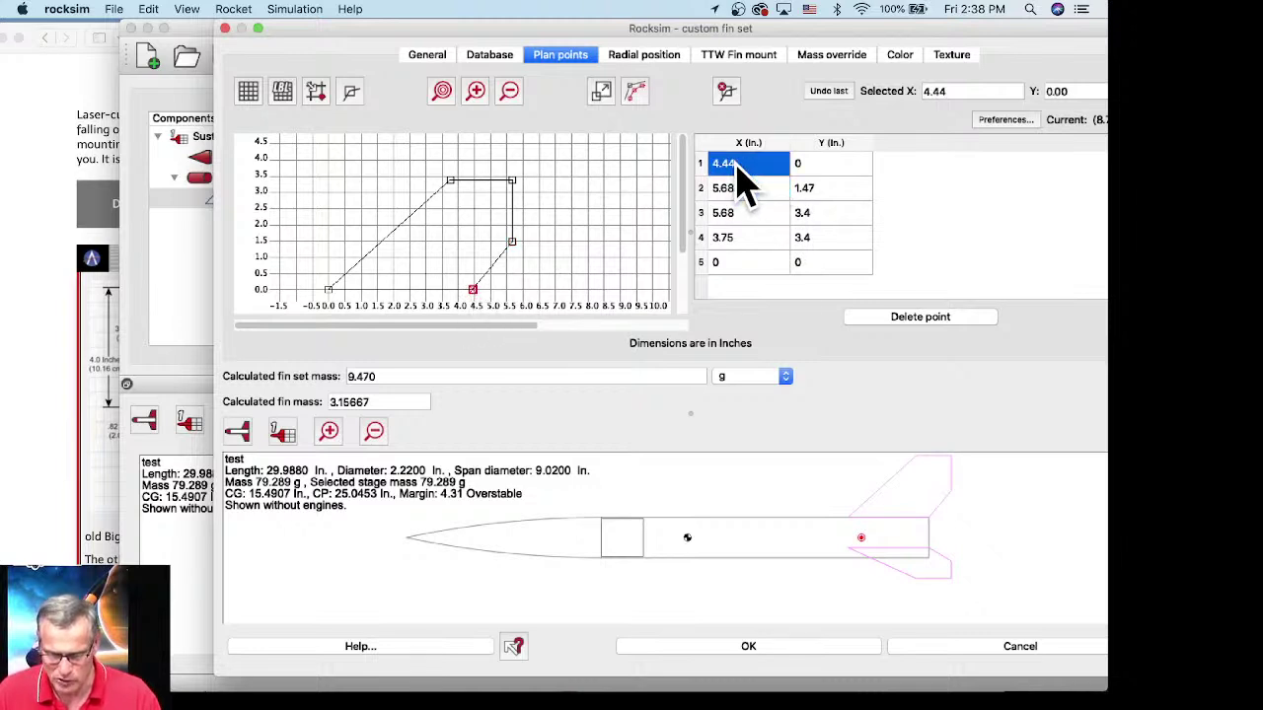
double_click(735, 163)
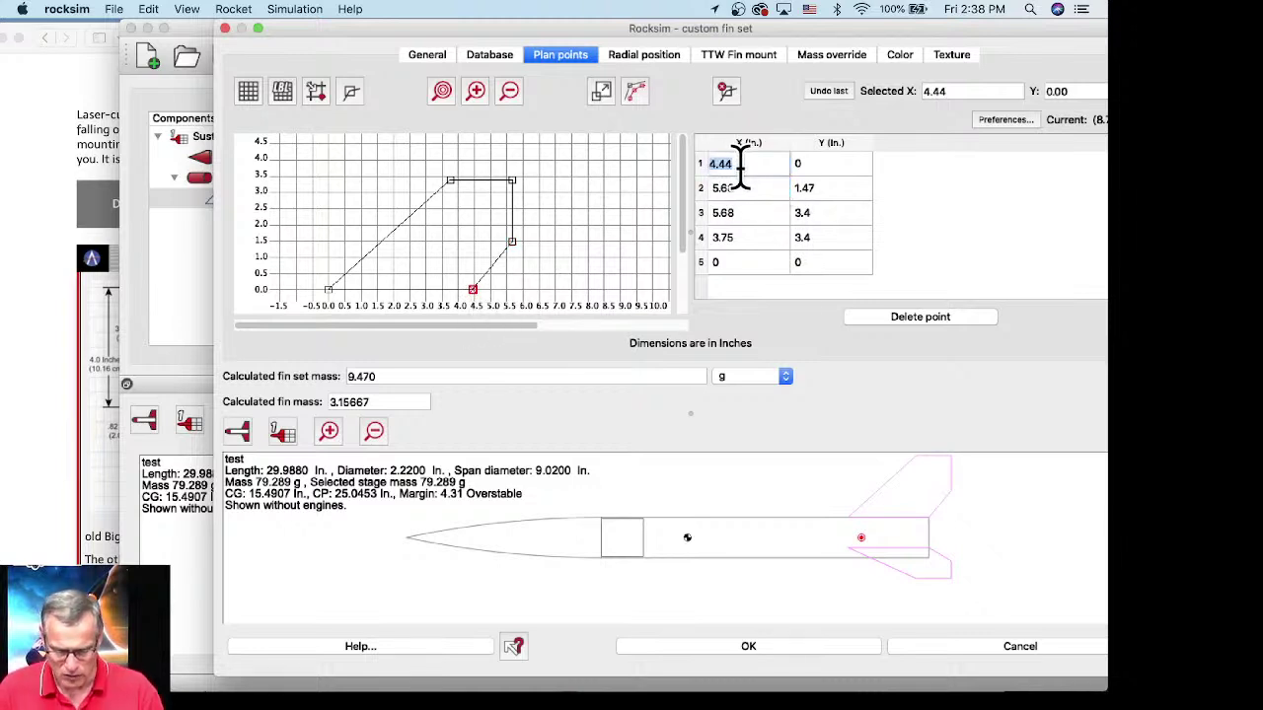
key(Return)
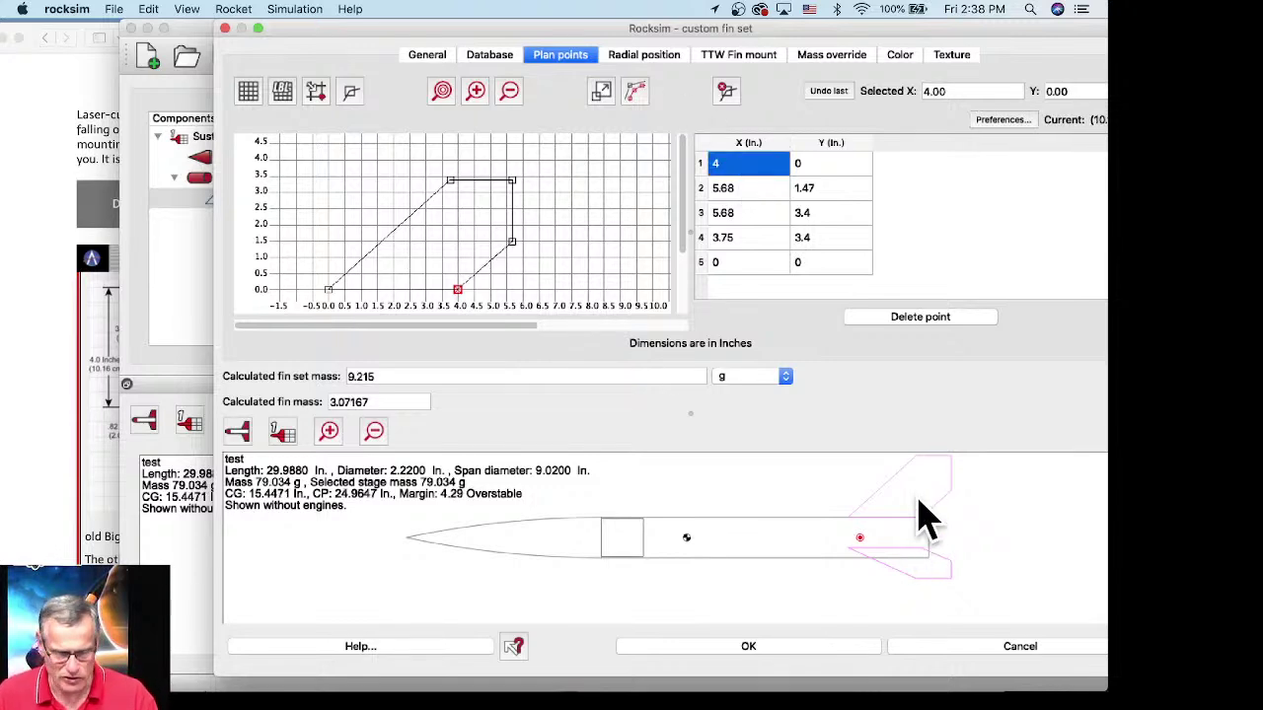
Step: Consult the drawing's tab dimensions and set the through-the-wall fin tab's length to 3 in and depth to .88 in
click(89, 379)
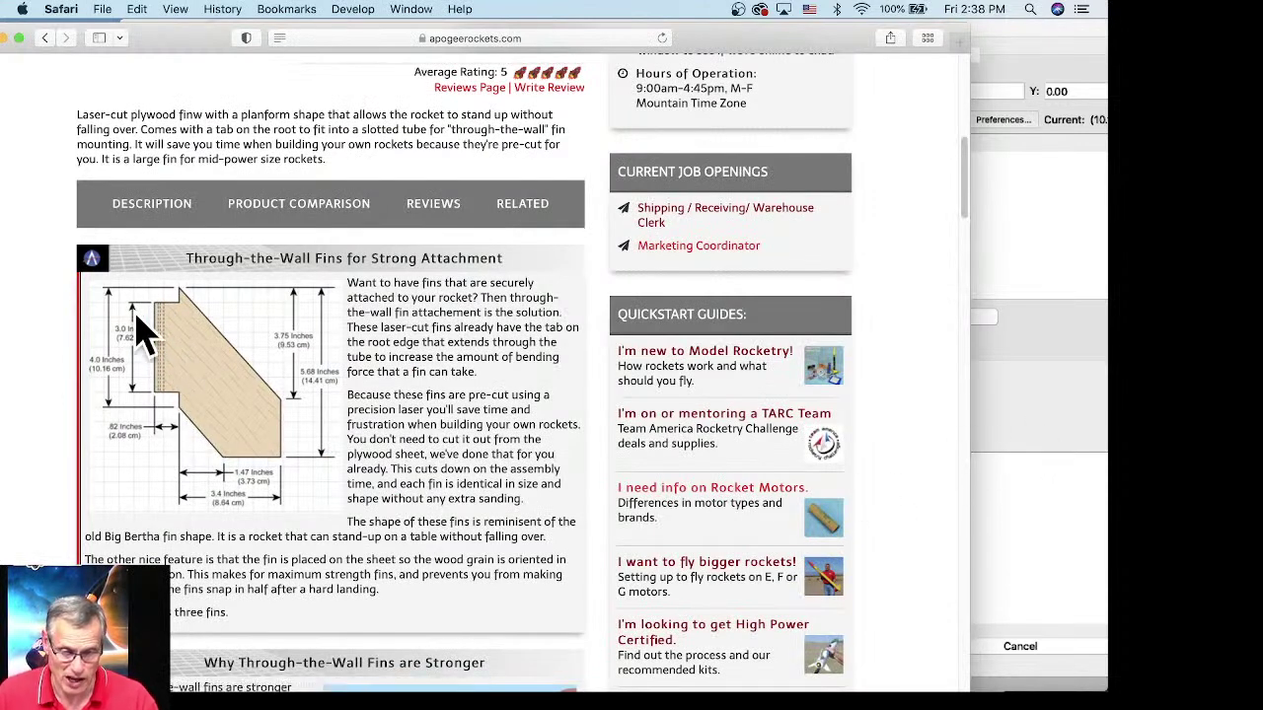
click(1064, 426)
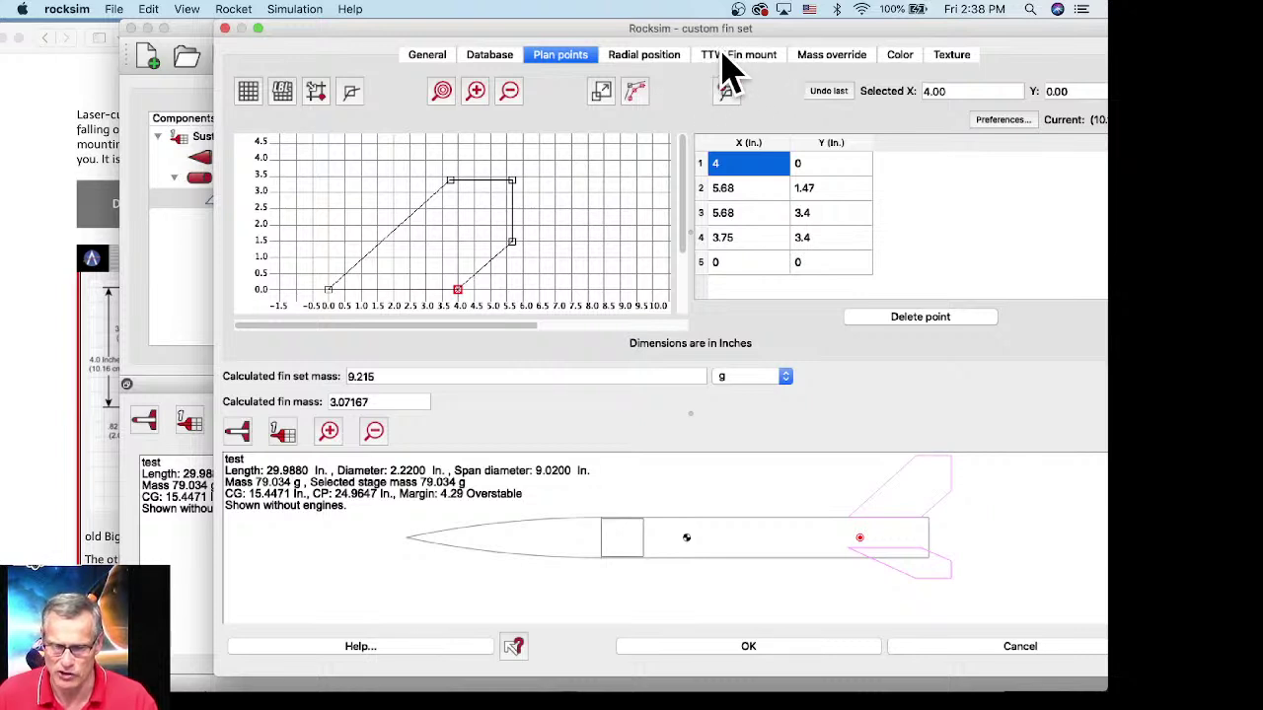
click(737, 58)
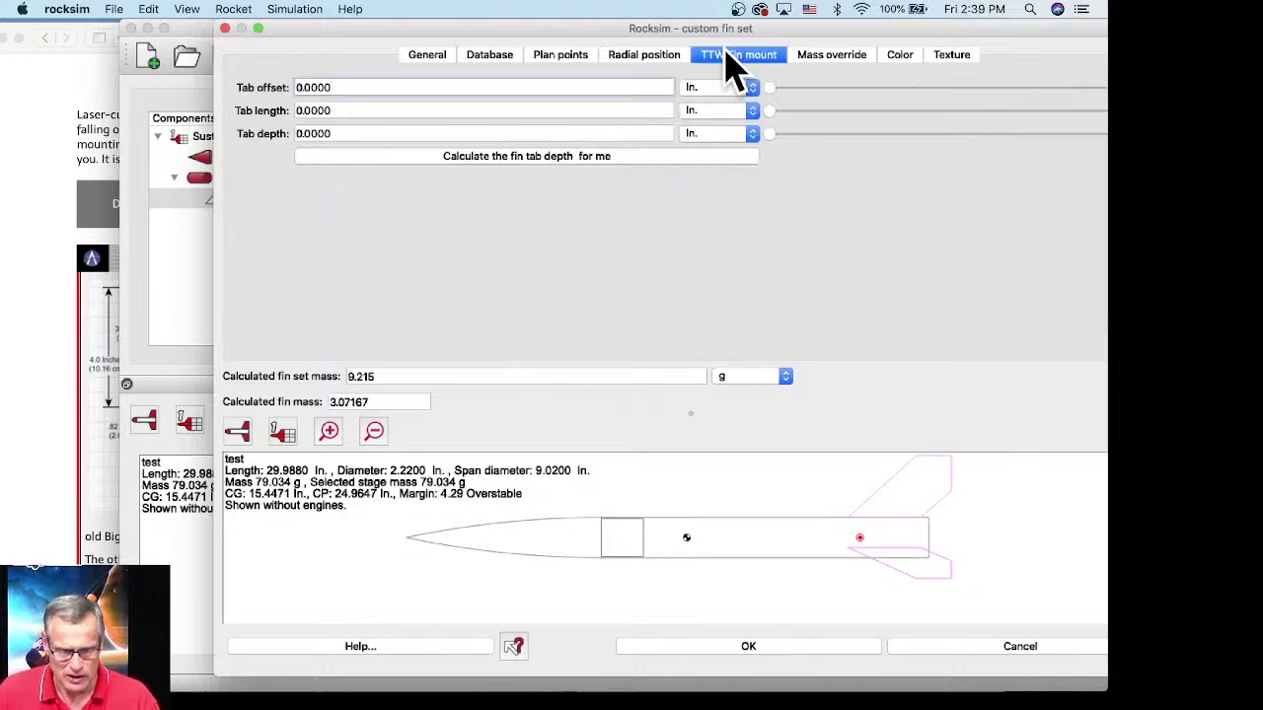
click(103, 399)
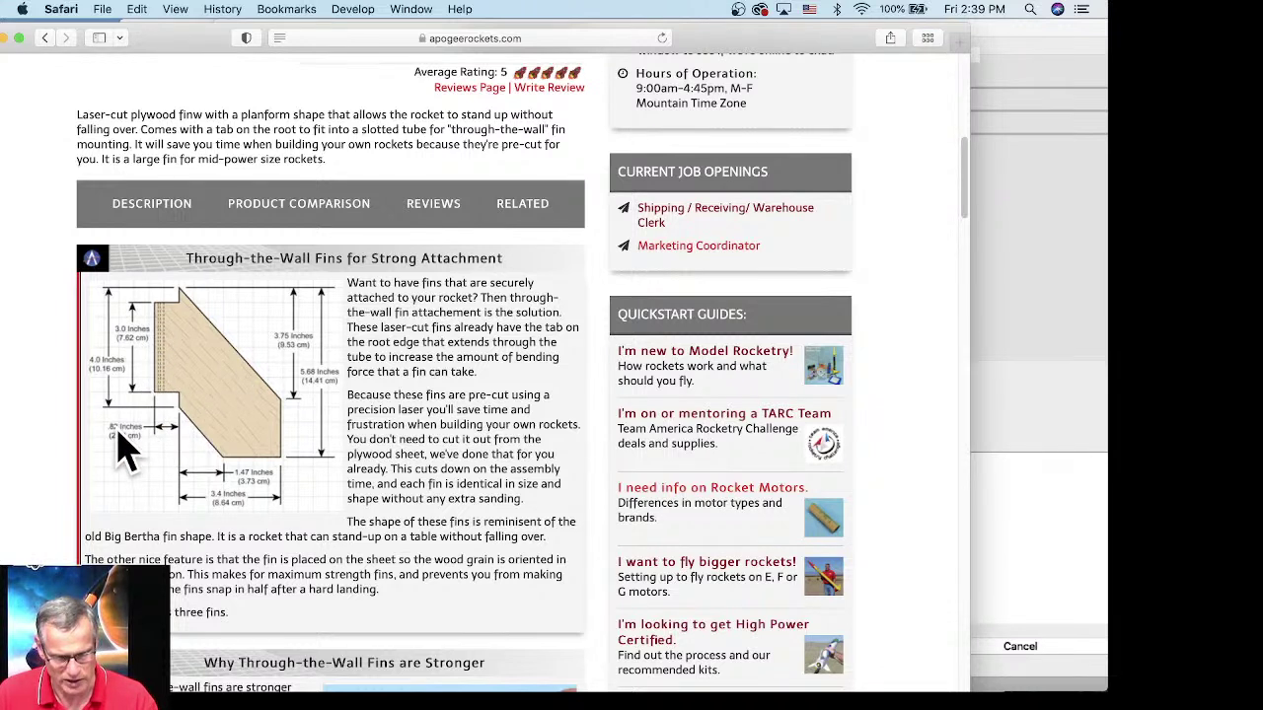
click(991, 276)
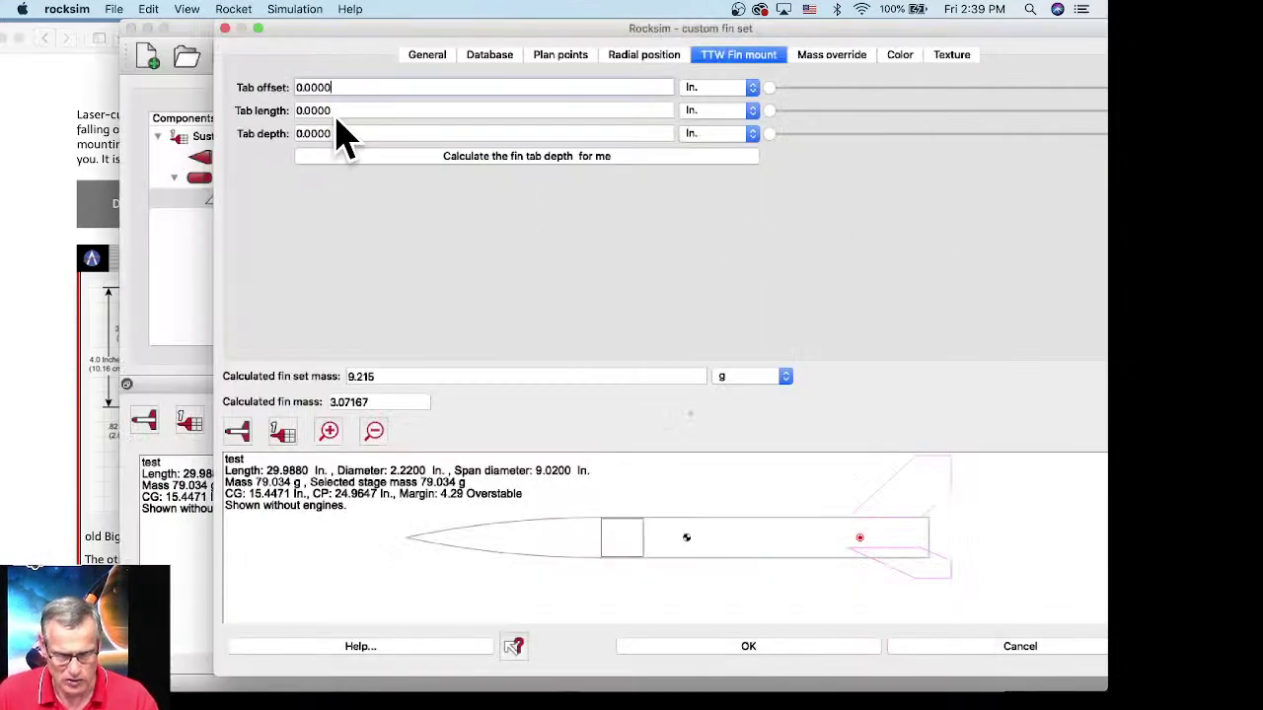
drag(325, 111, 282, 132)
text(3)
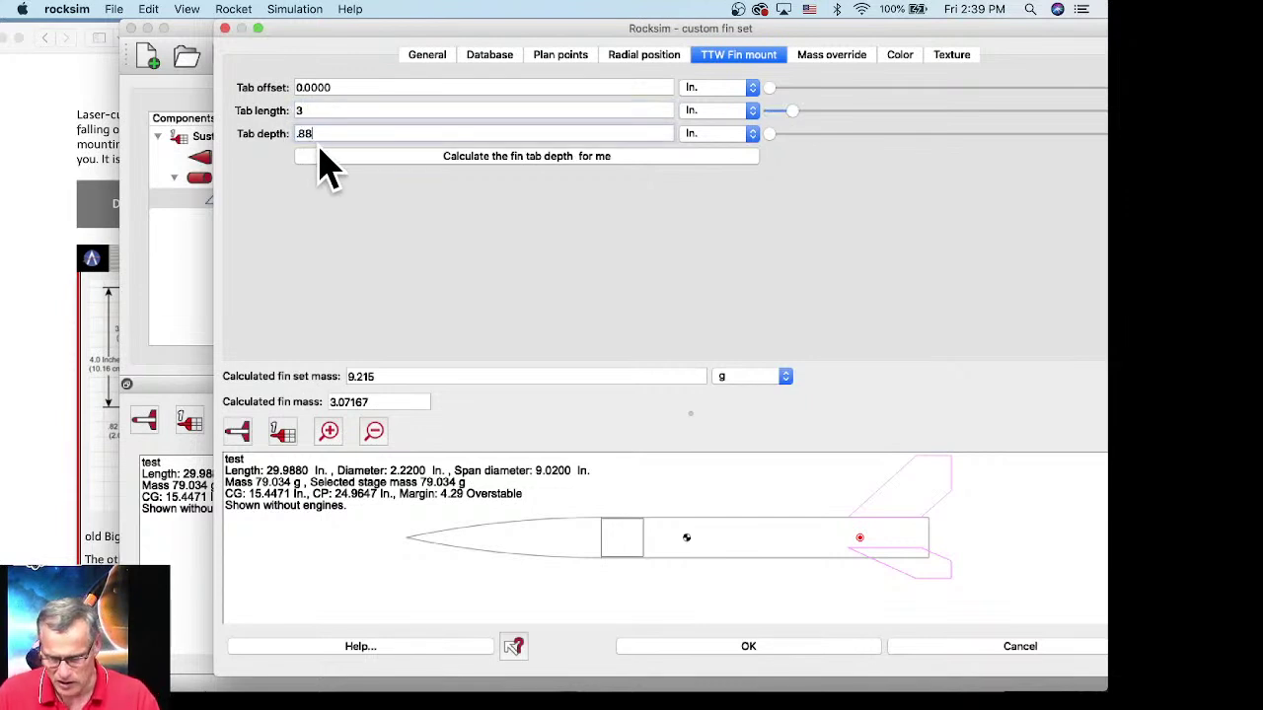
key(Return)
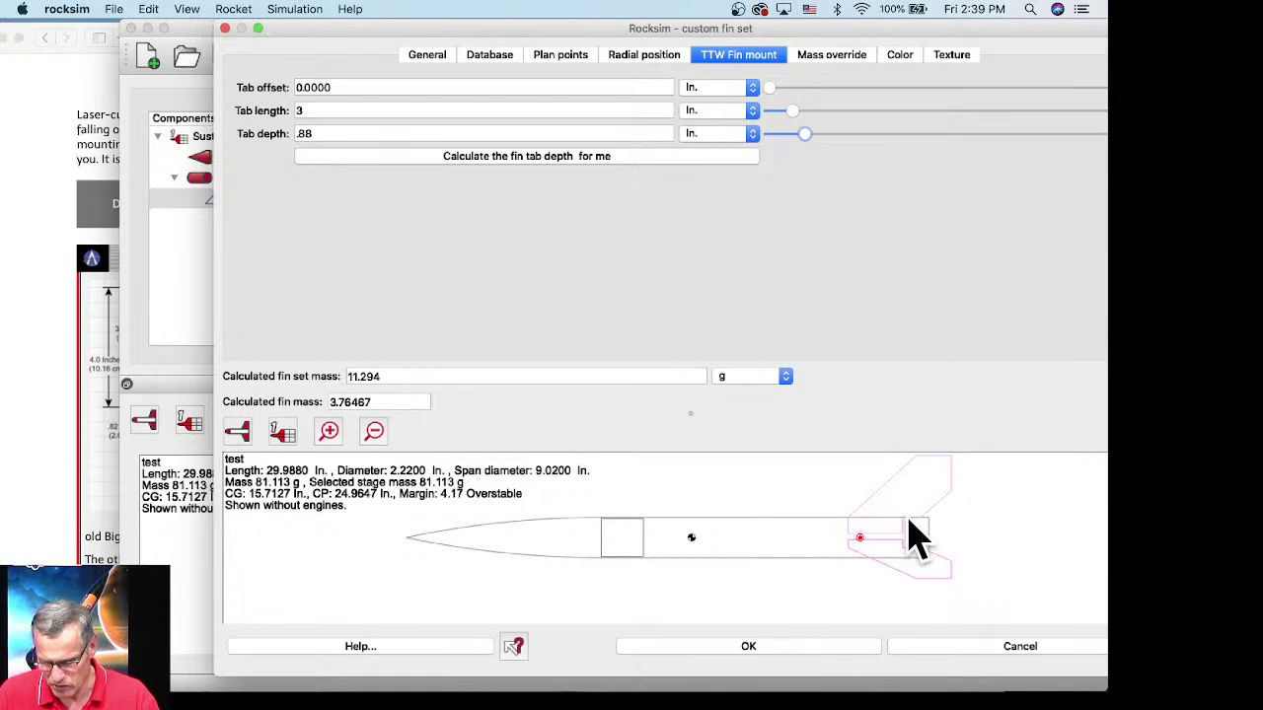
Step: Change the fin set's 2D color to pure red from the basic colors
scroll(918, 541, up, 3)
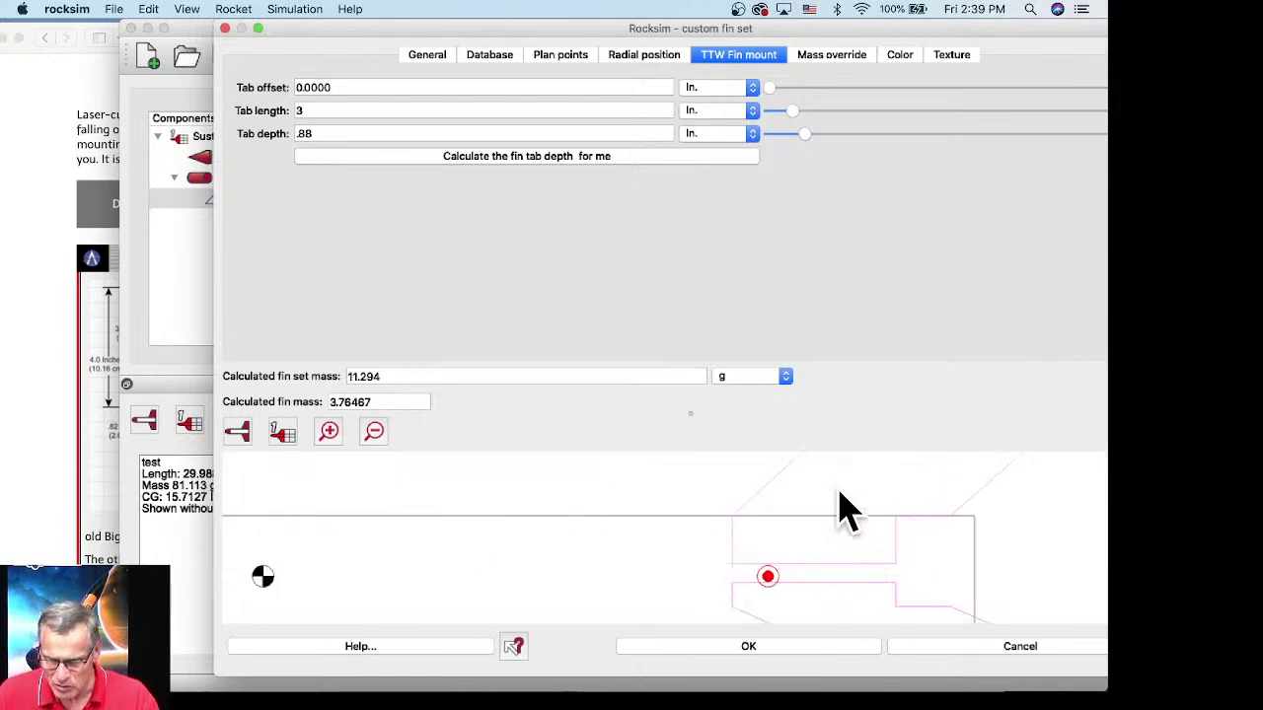
click(899, 55)
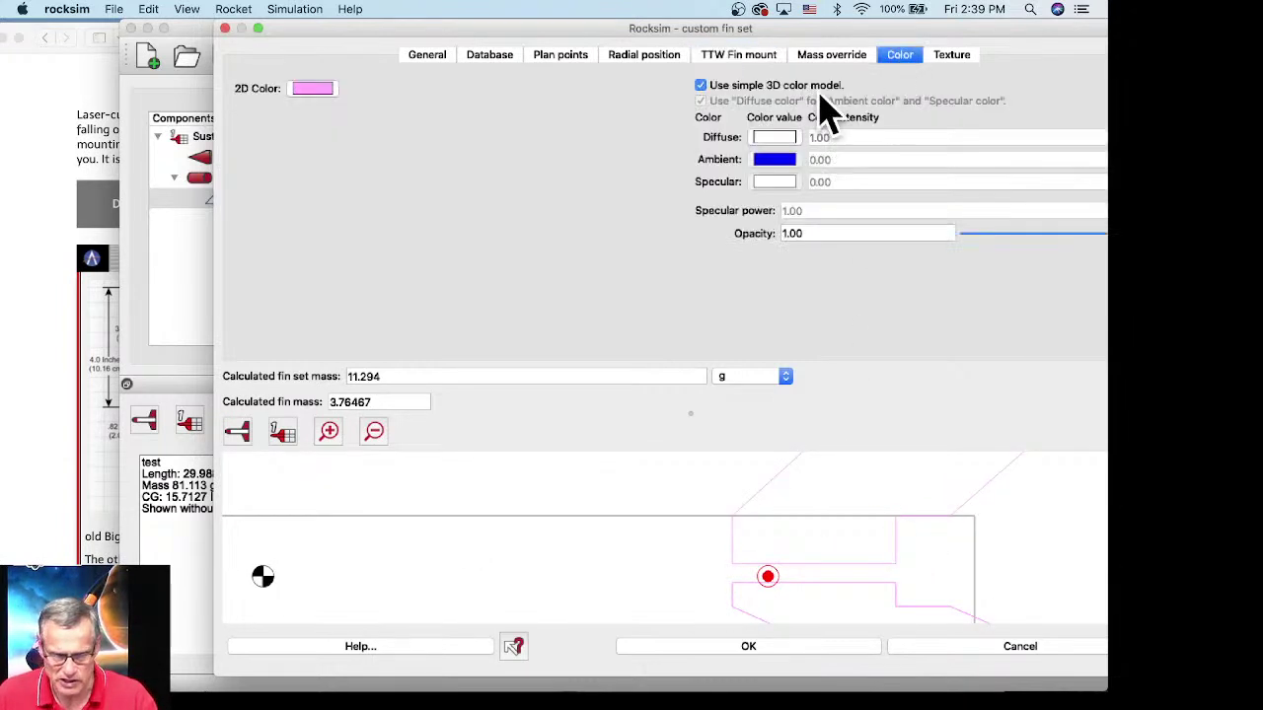
click(313, 88)
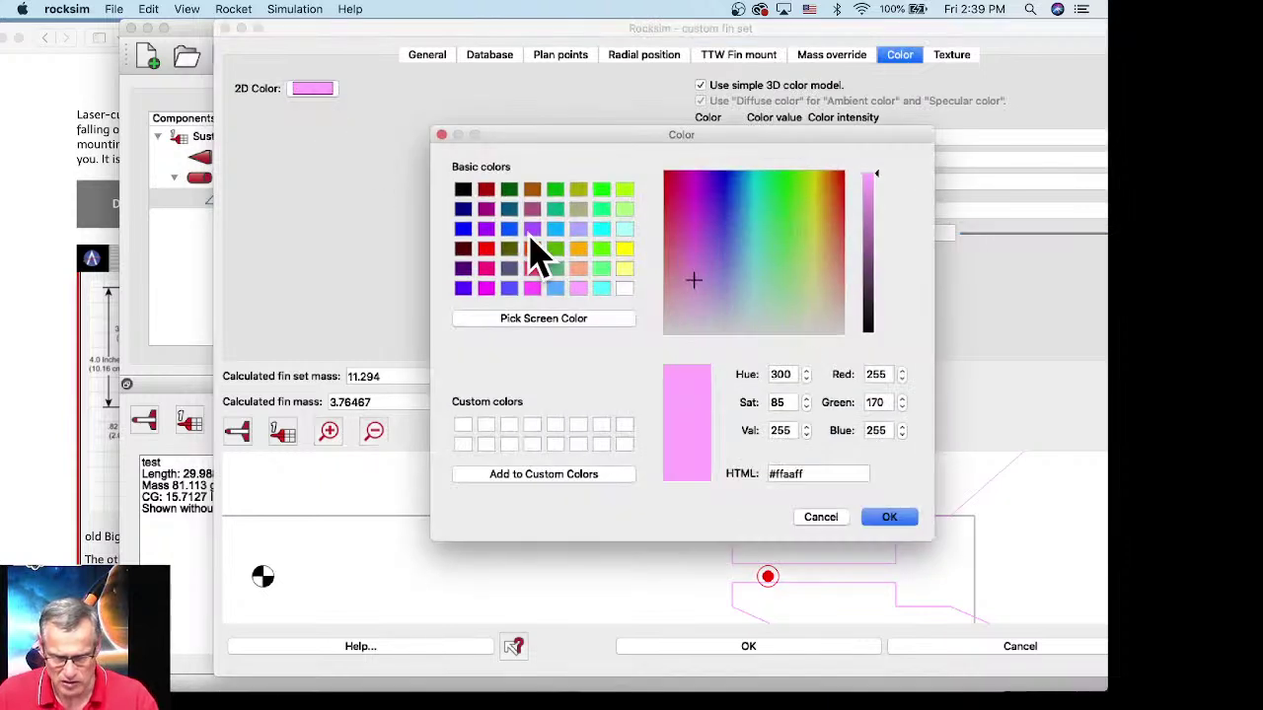
click(486, 248)
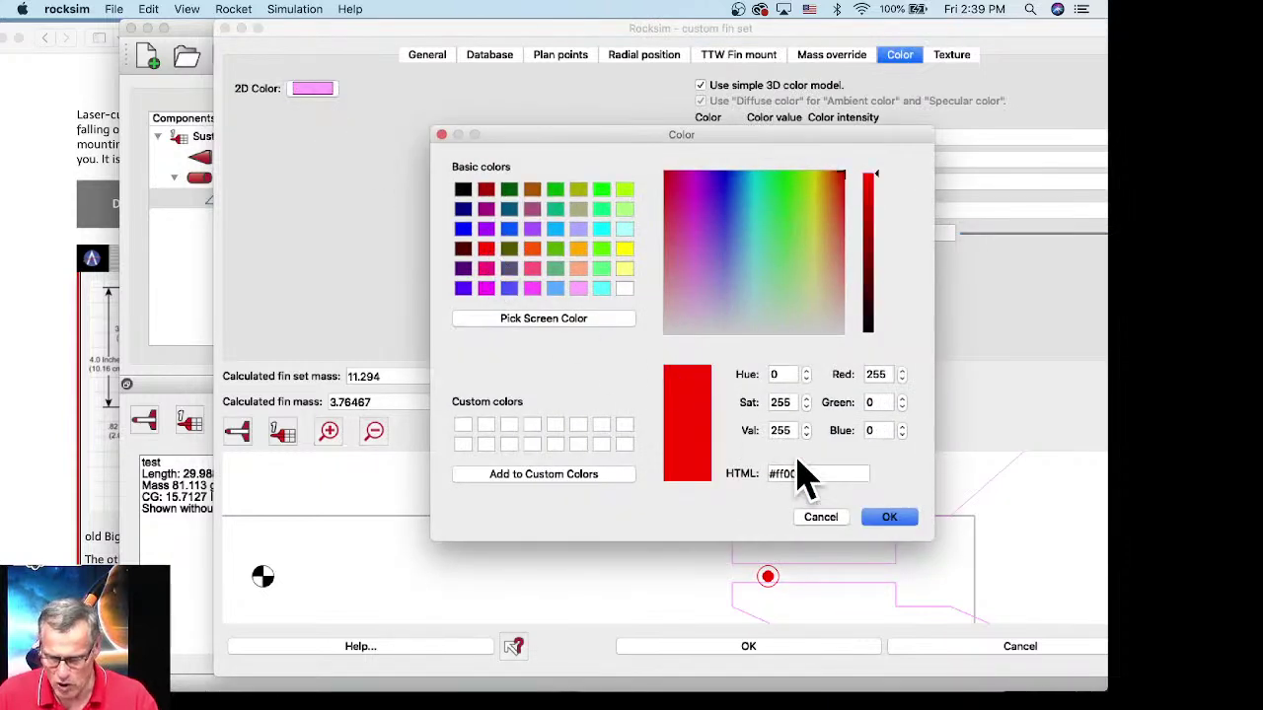
click(888, 517)
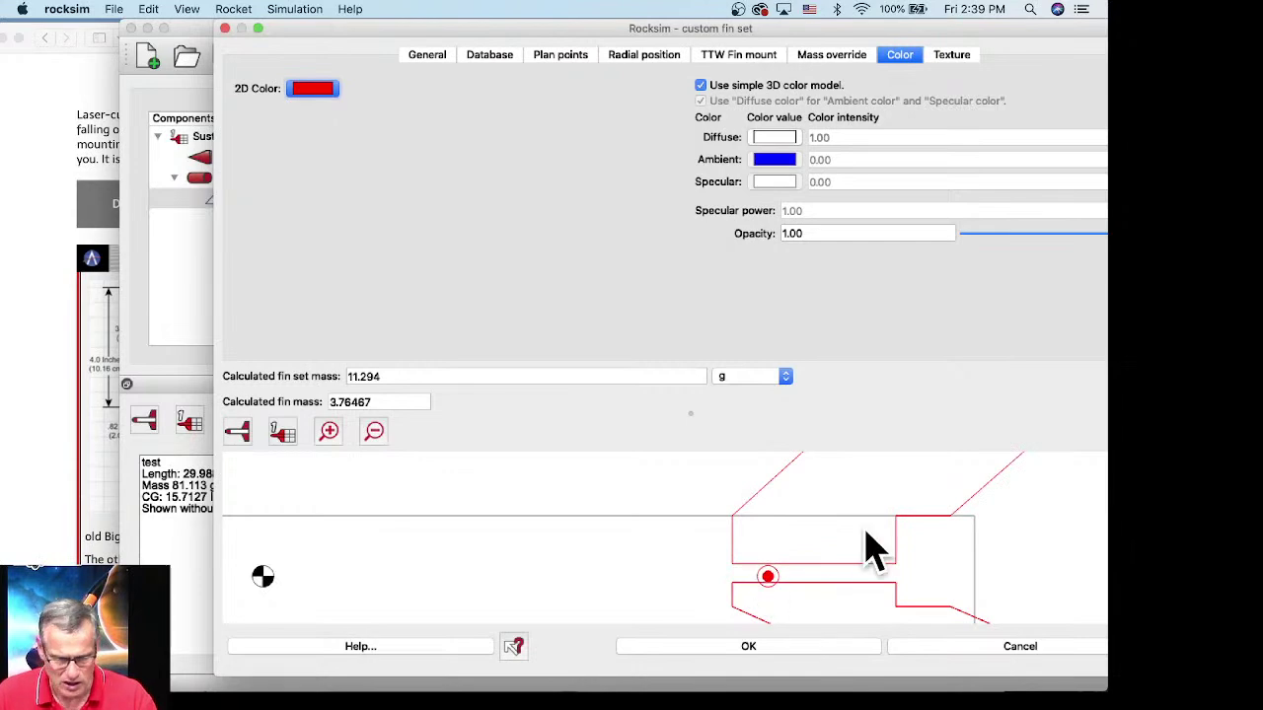
Step: Recheck the tab's position on the fin drawing and set the fin tab offset to .5 in
click(84, 393)
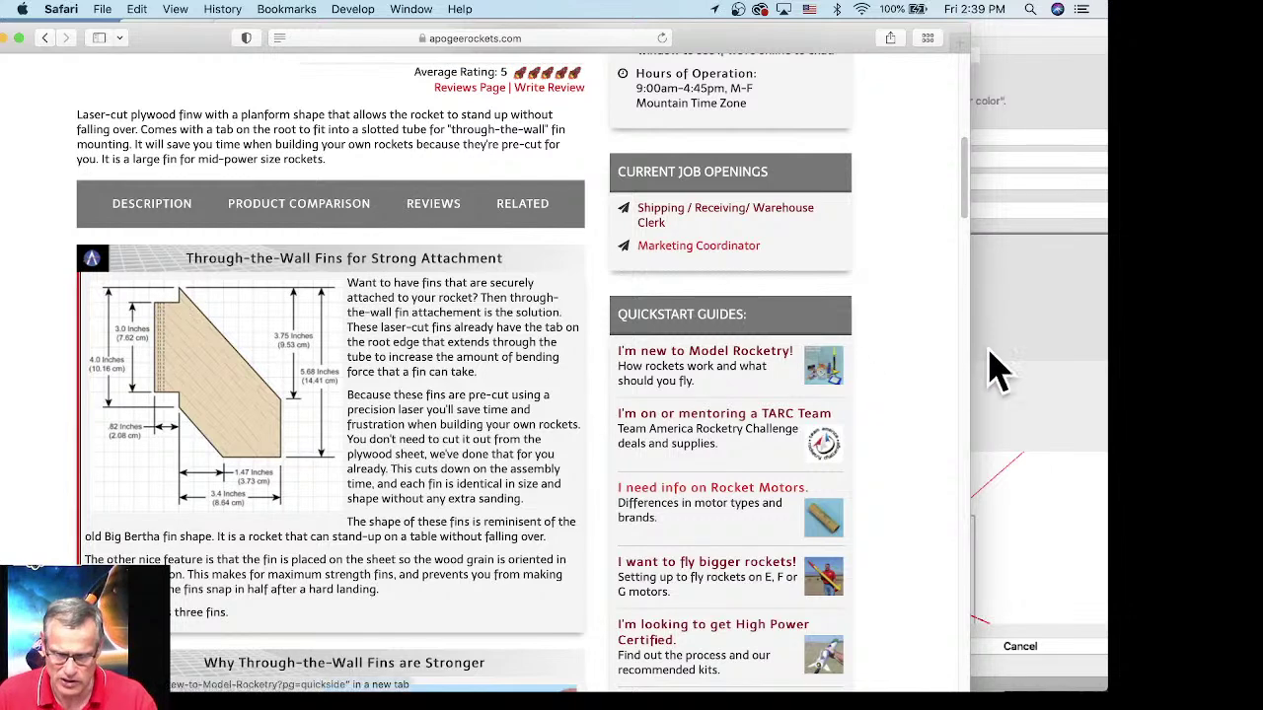
click(1020, 344)
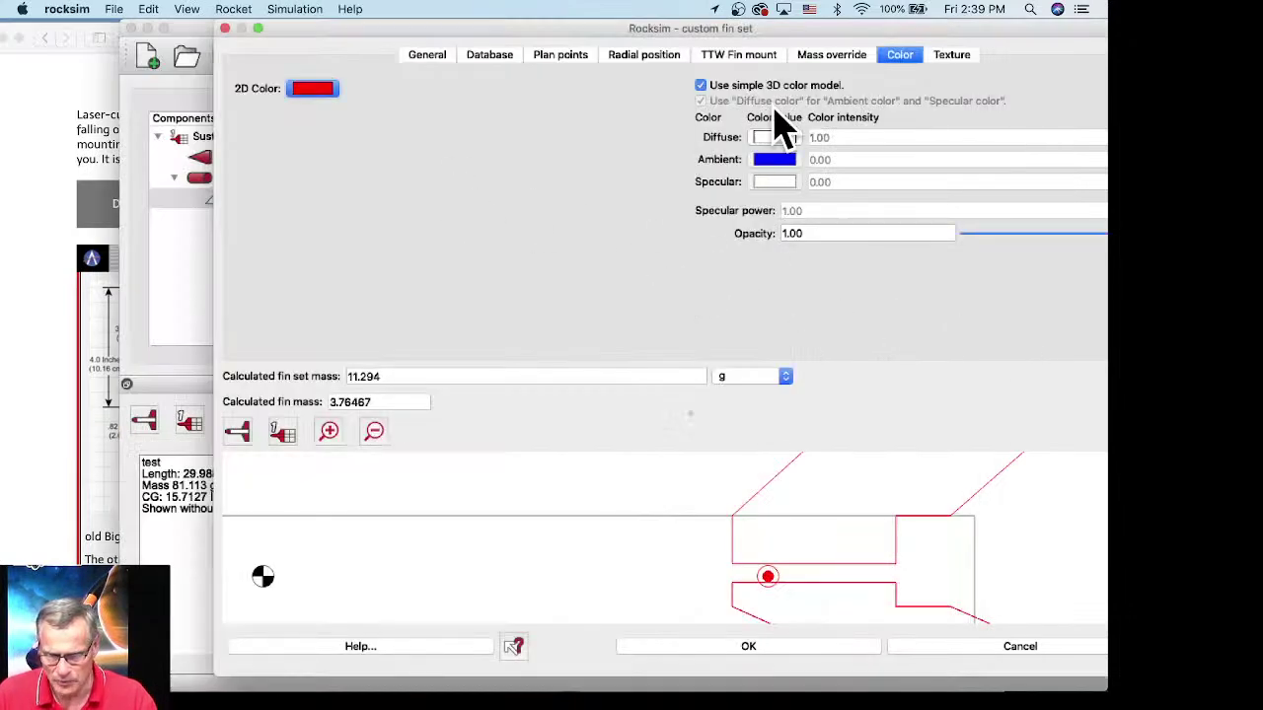
click(741, 57)
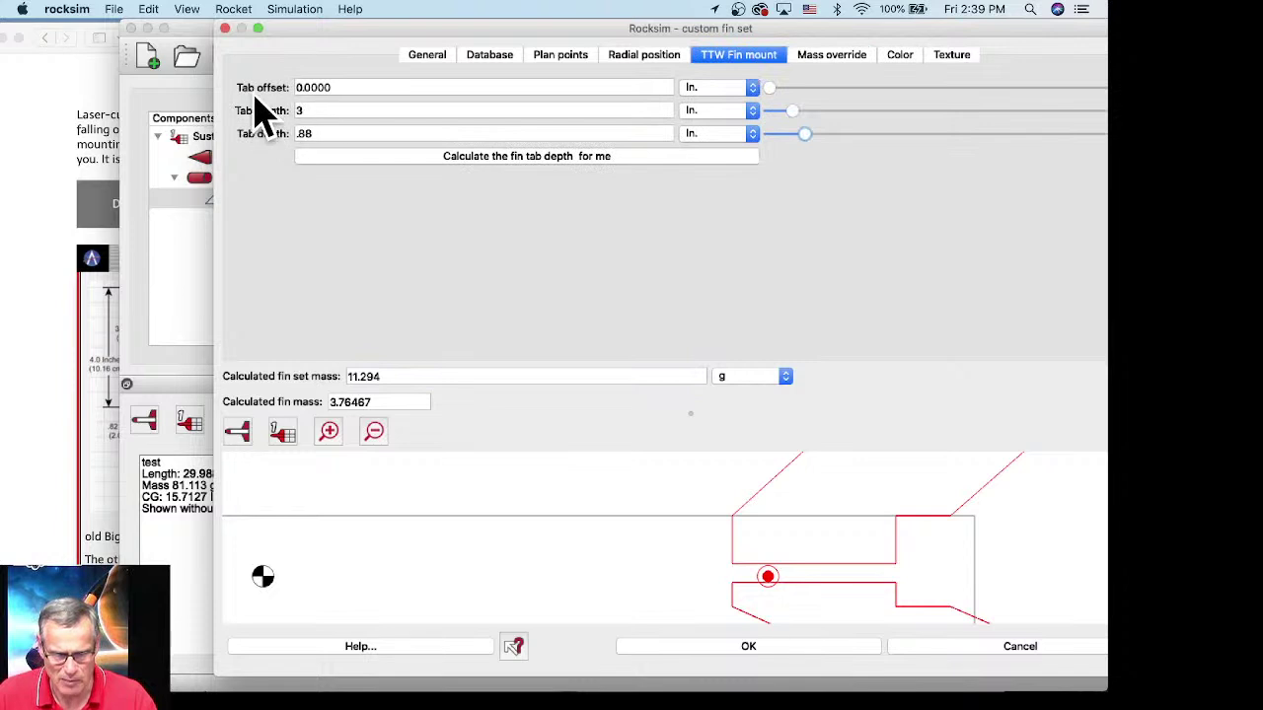
drag(341, 87, 296, 88)
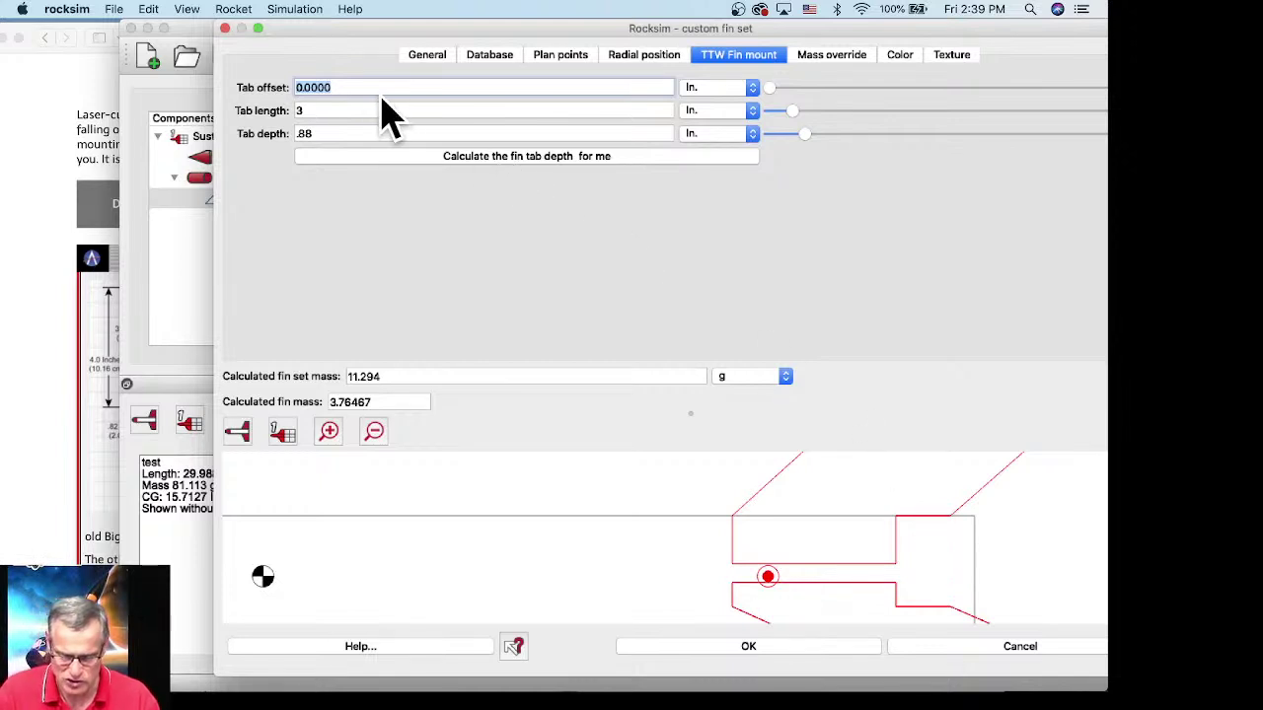
text(.5)
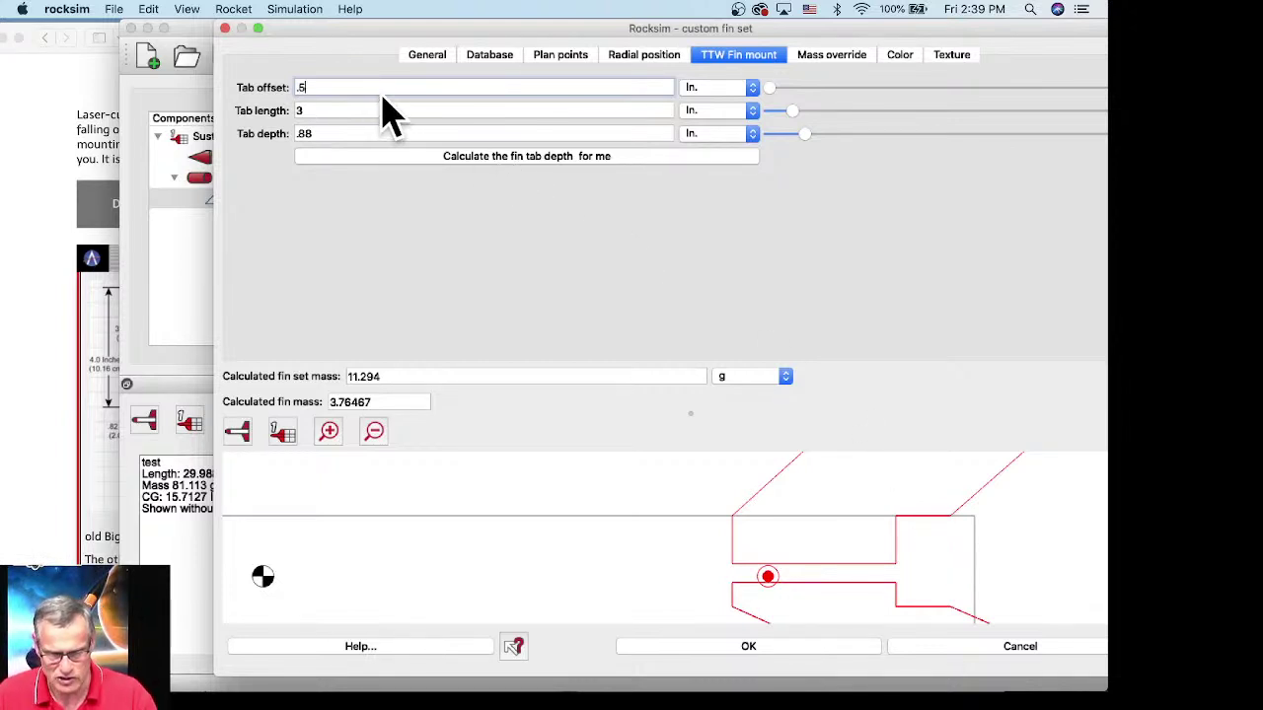
key(Return)
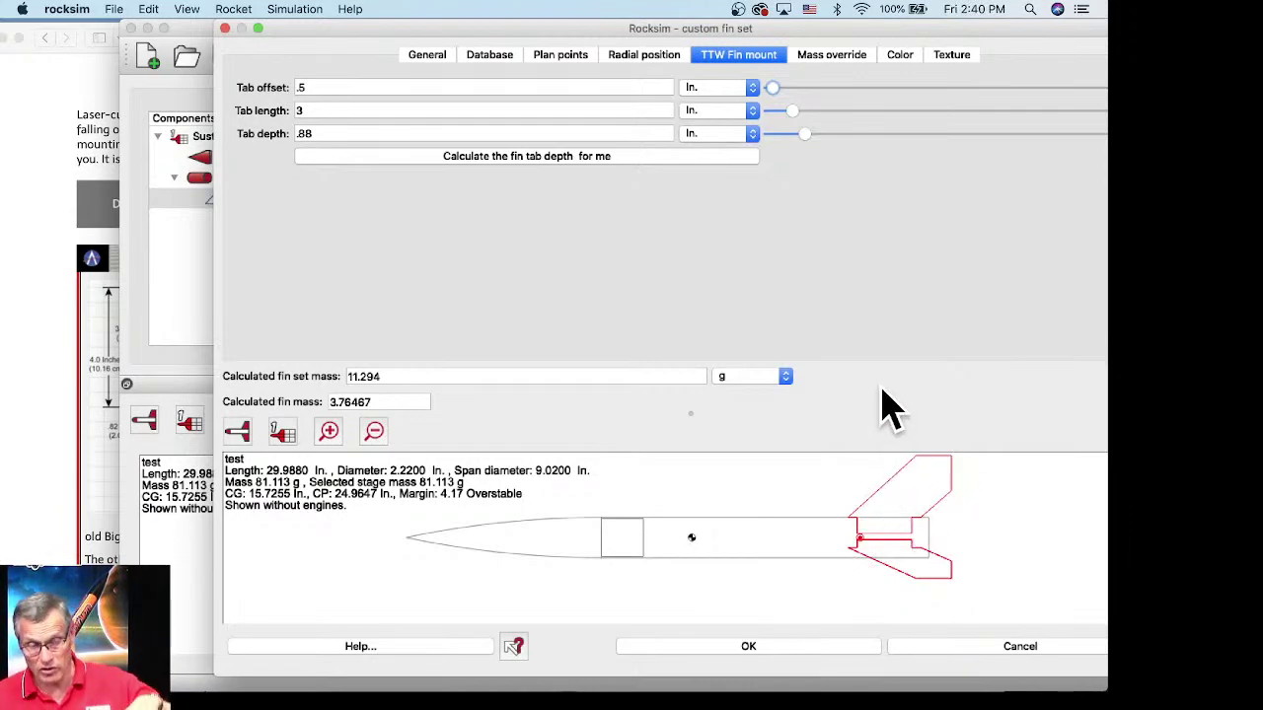
Step: Return to the product page in Safari and select the plywood fins' model number
click(44, 313)
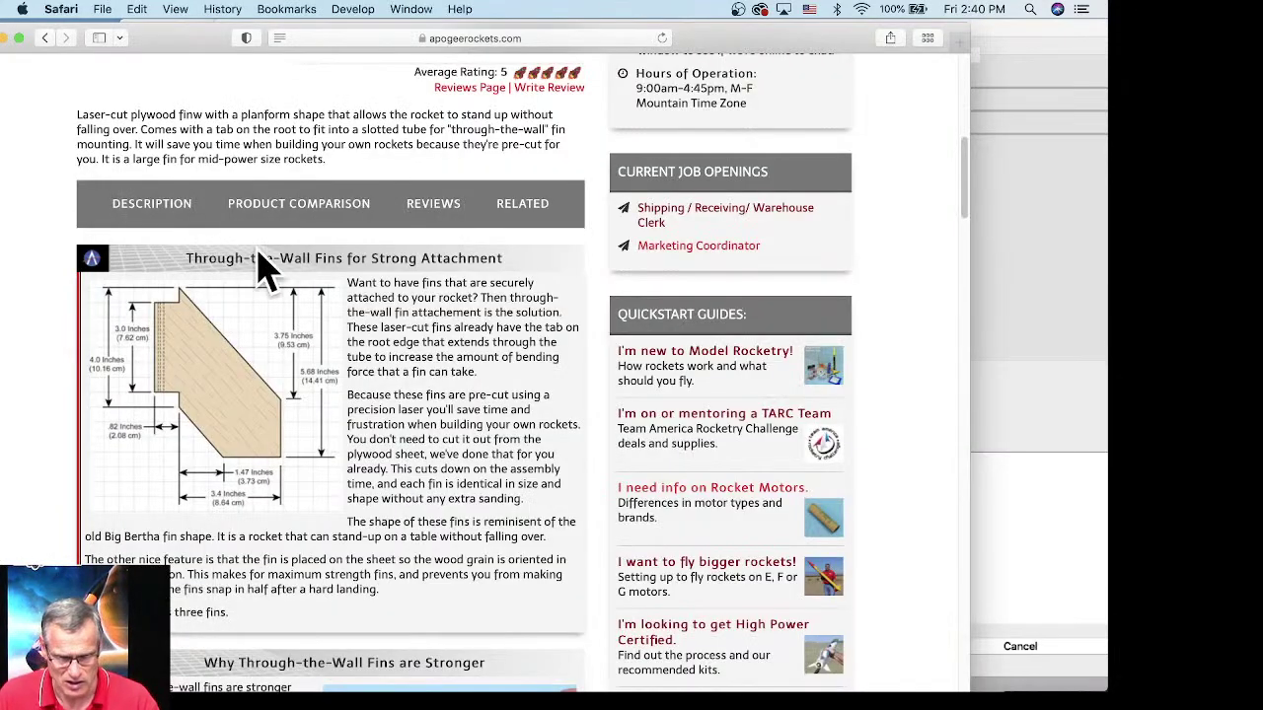
scroll(254, 264, up, 5)
double_click(385, 122)
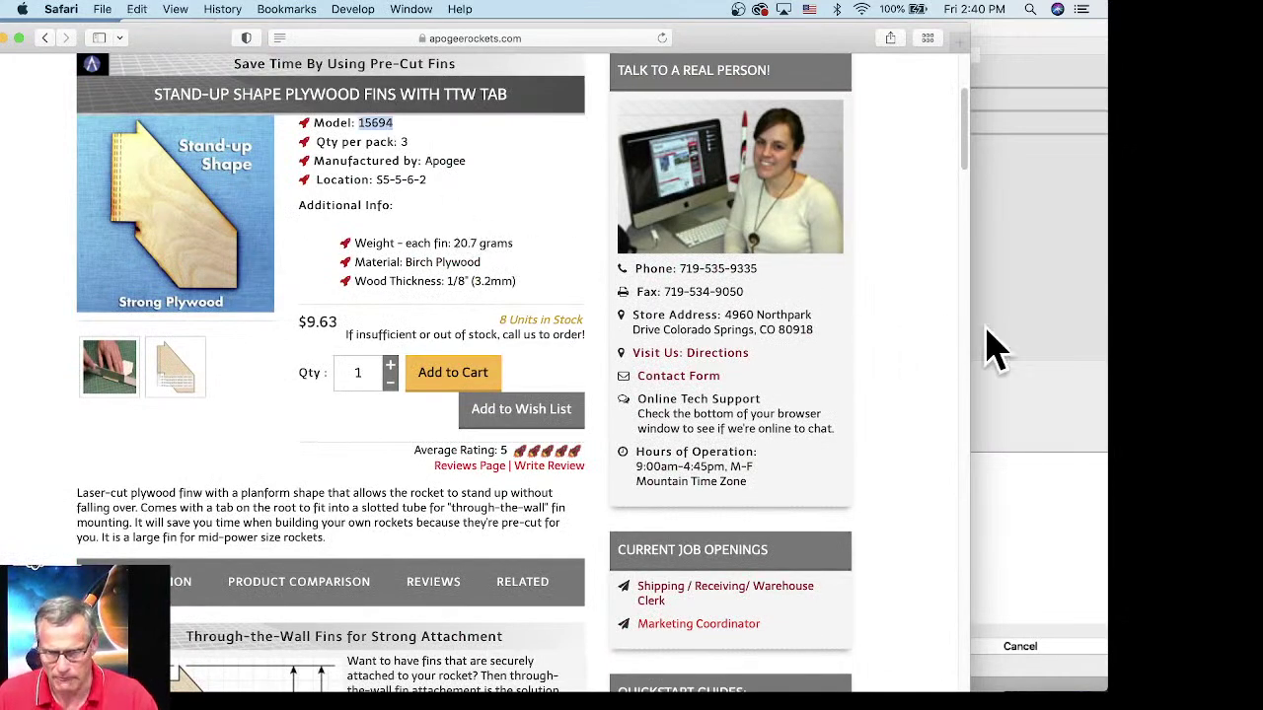
Step: Set the fin set's material to Aircraft plywood (Birch) in RockSim's general fin properties
click(1015, 310)
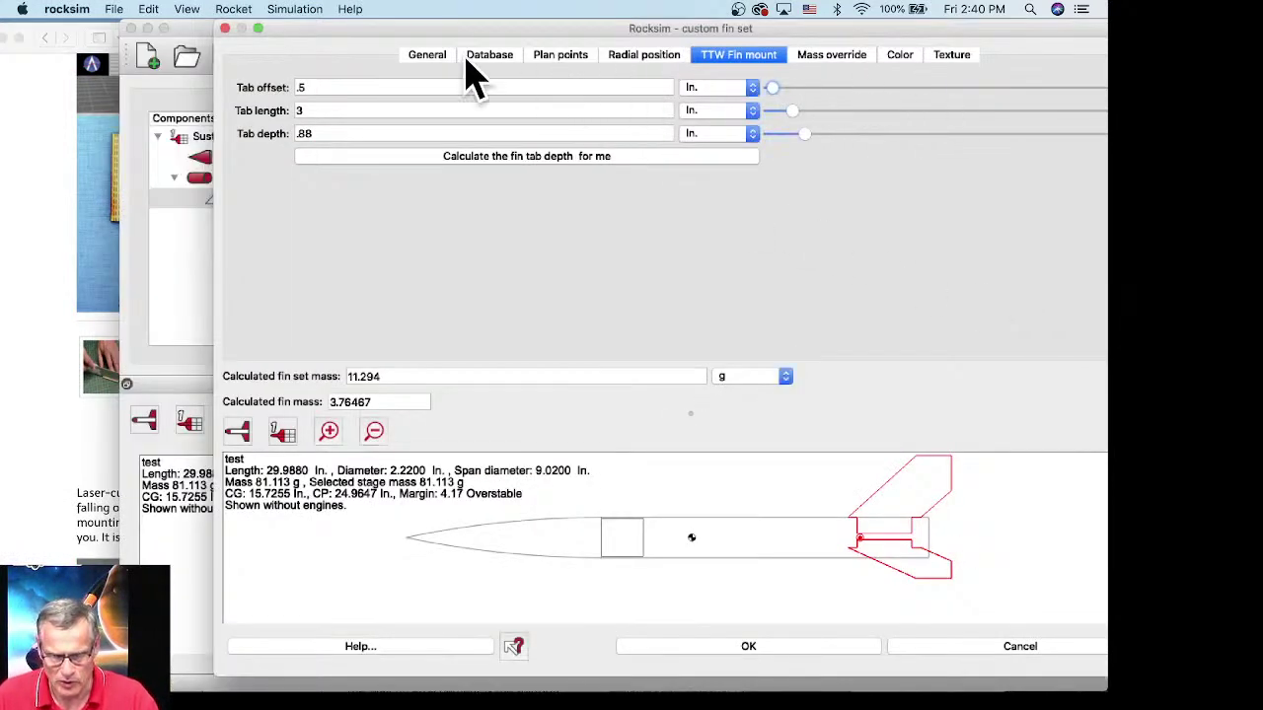
click(422, 57)
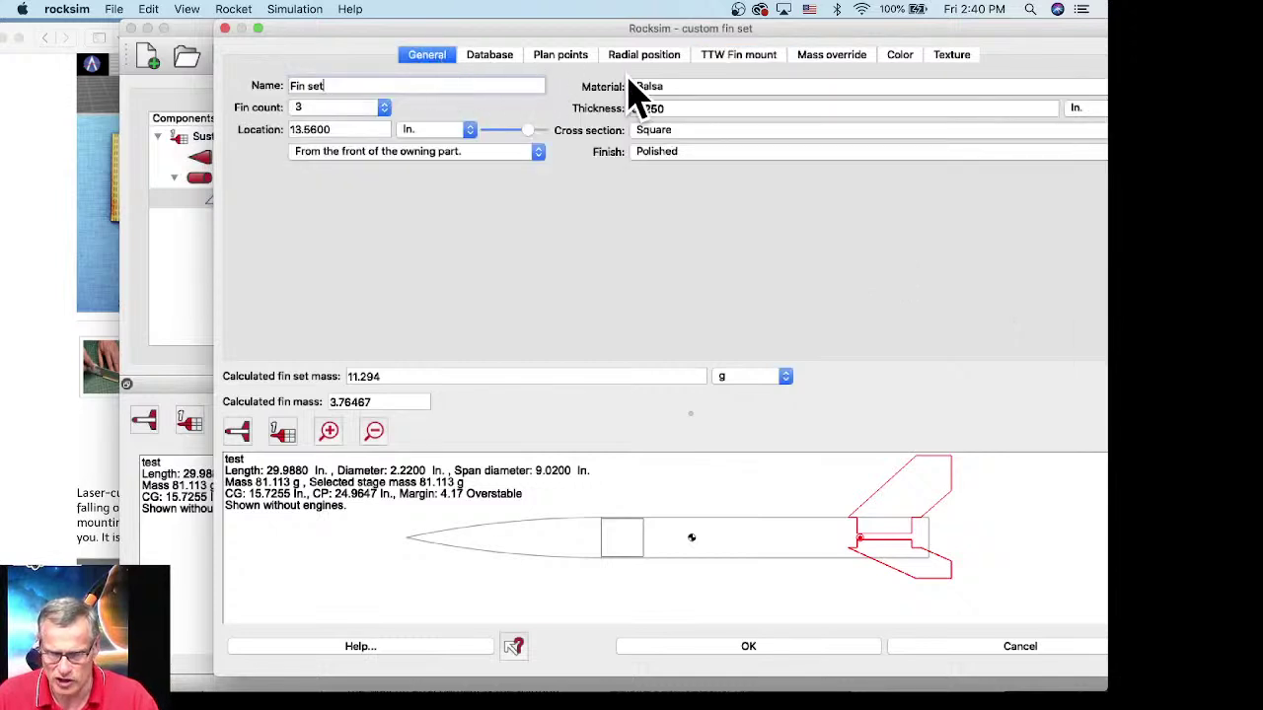
click(676, 86)
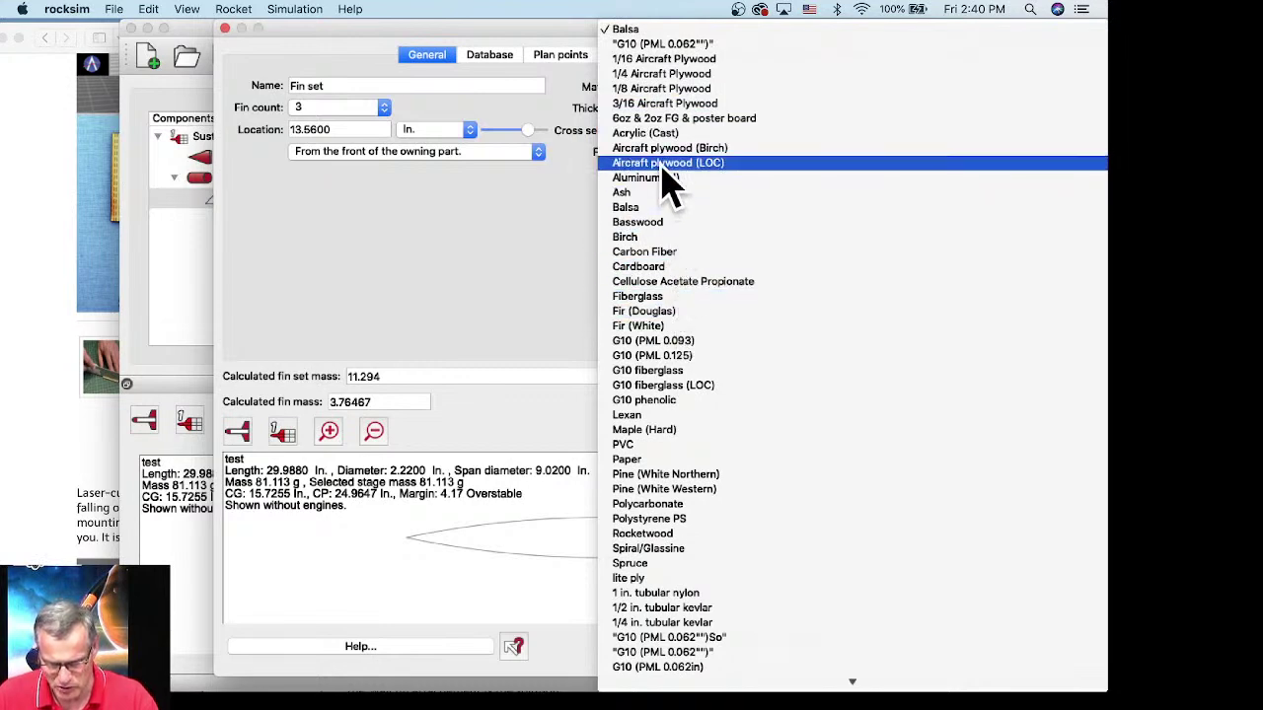
click(663, 149)
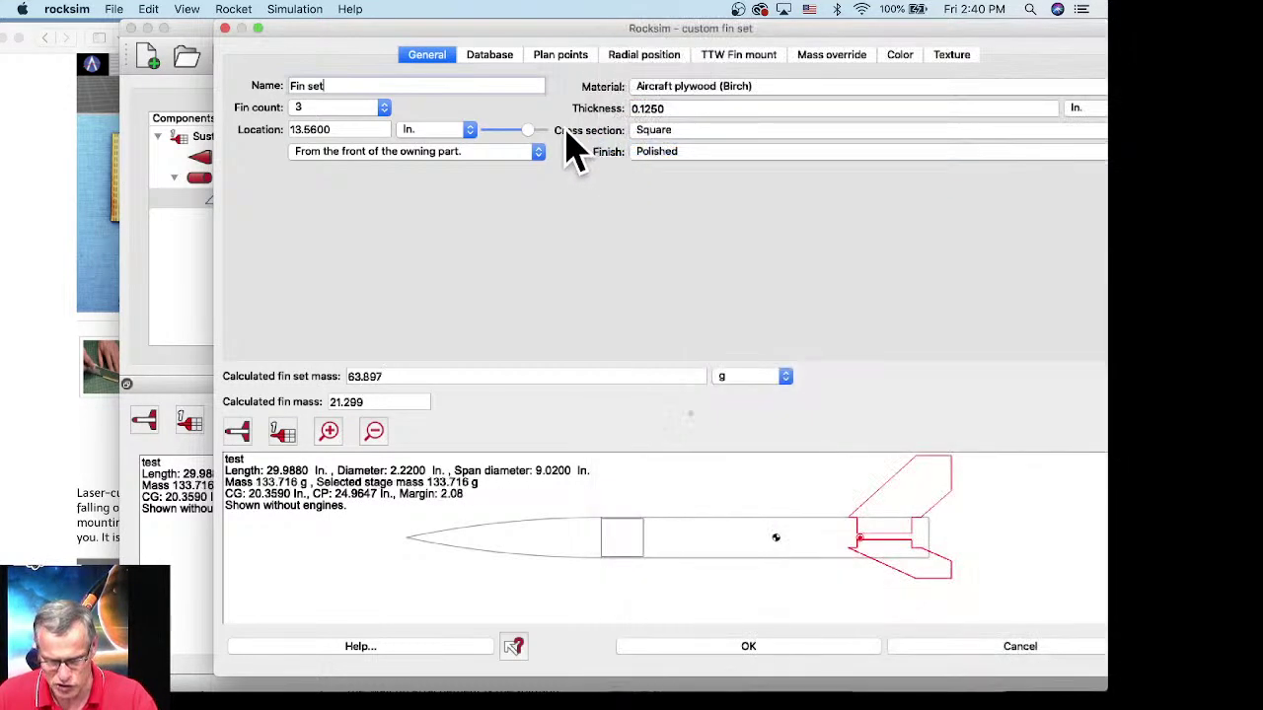
click(322, 107)
click(319, 107)
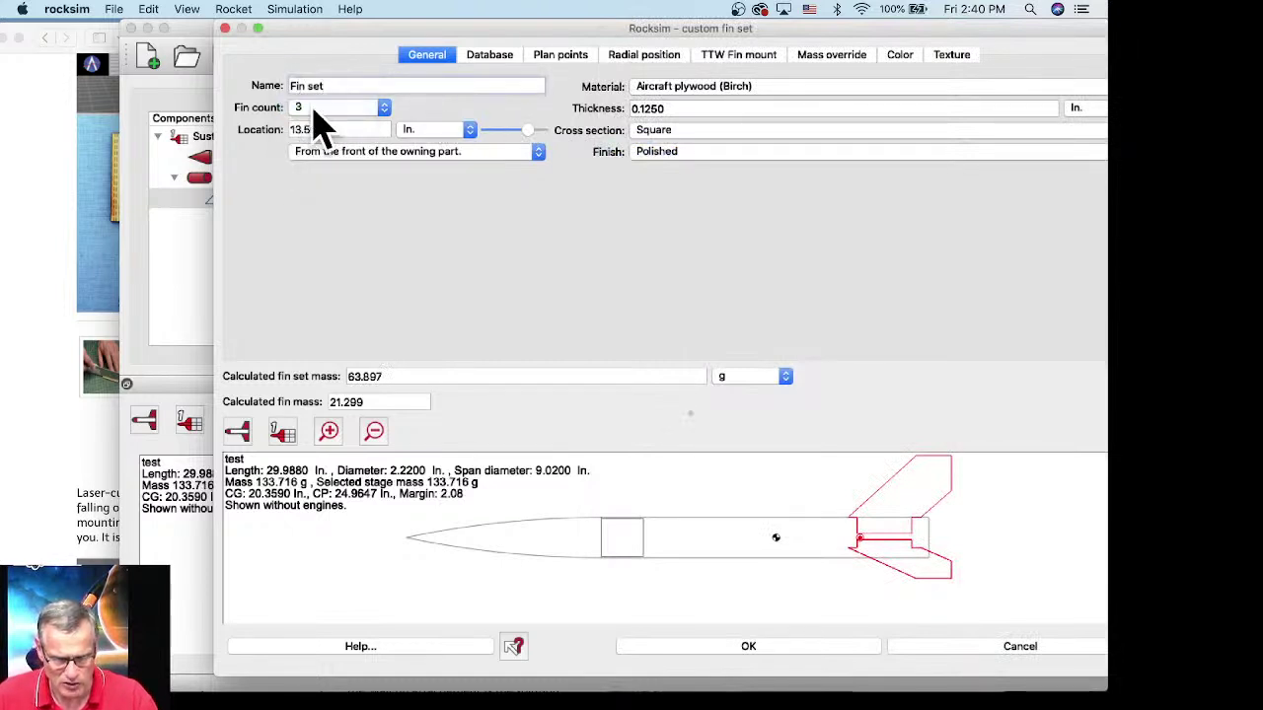
Step: Enter Apogee as the manufacturer and 15694 as the part number in the fin set's database details
double_click(641, 108)
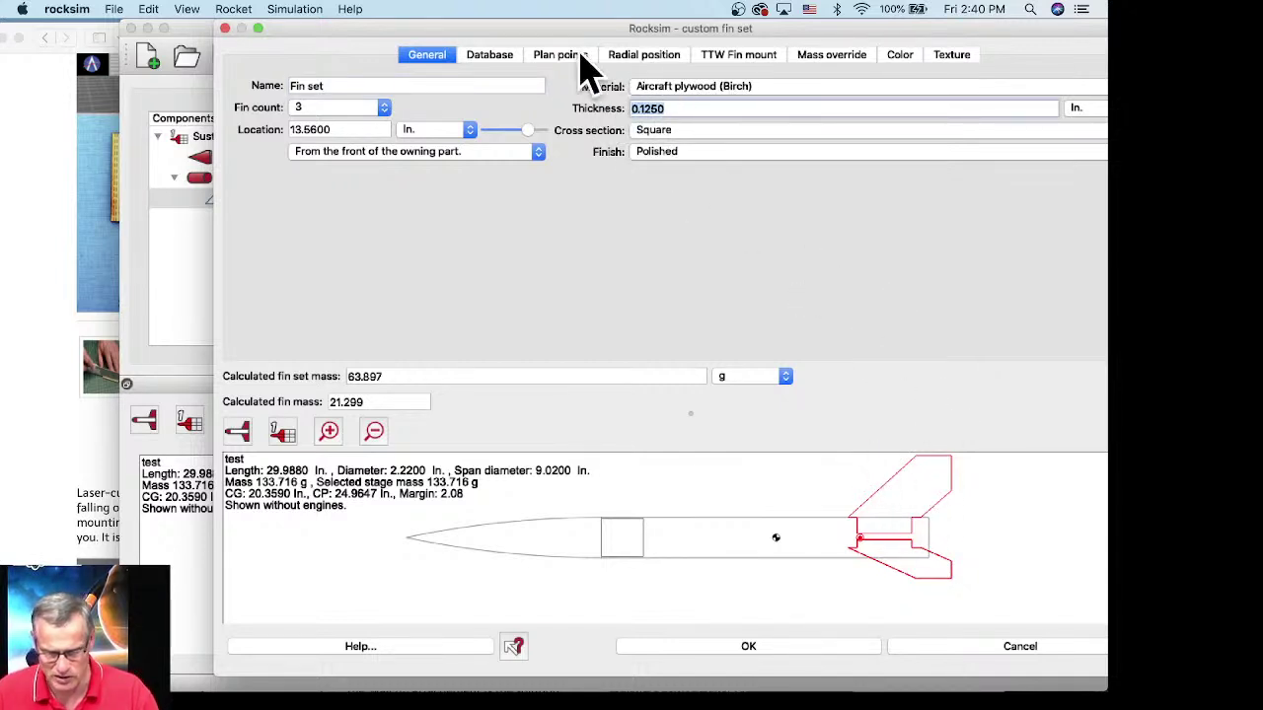
click(493, 58)
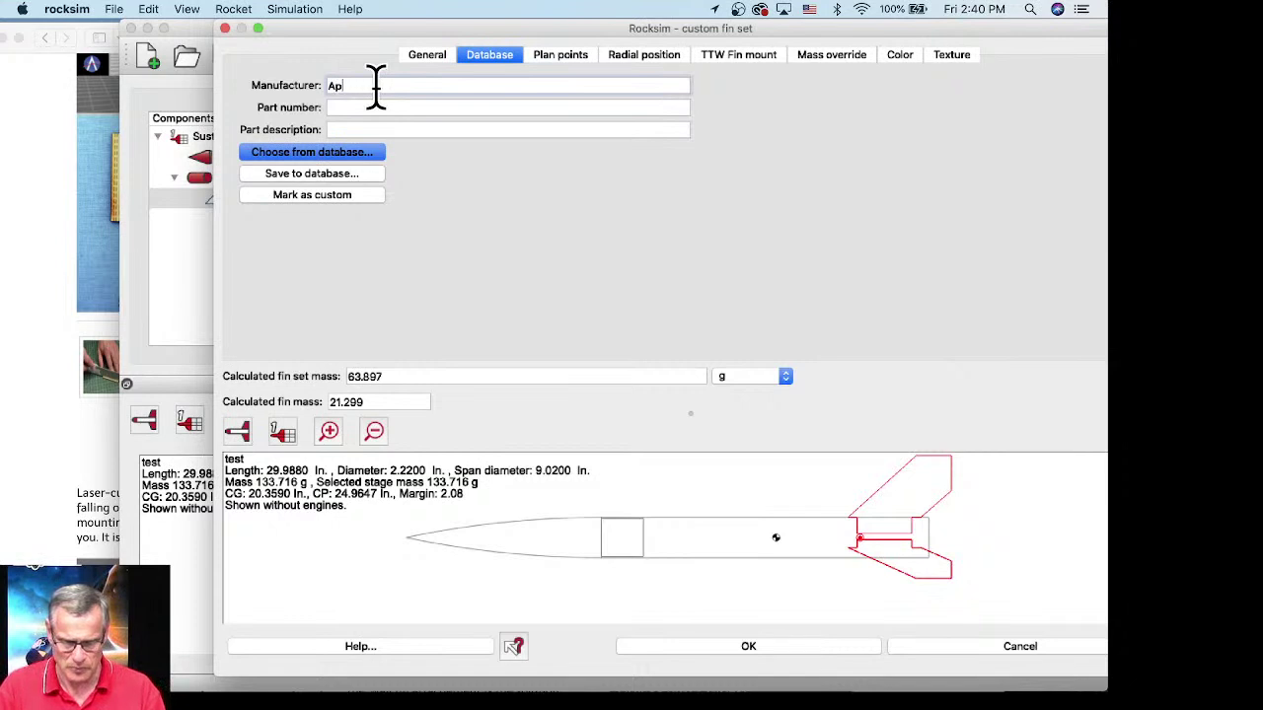
key(BackSpace)
text(ee)
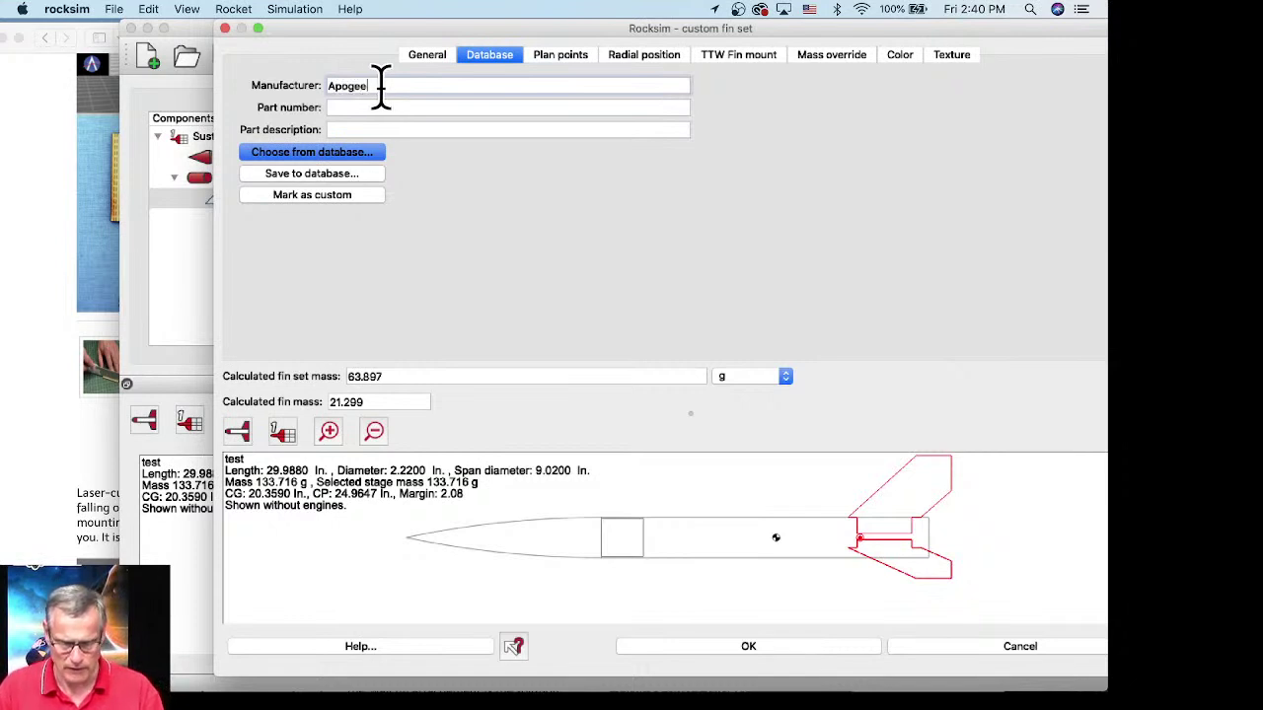
click(387, 107)
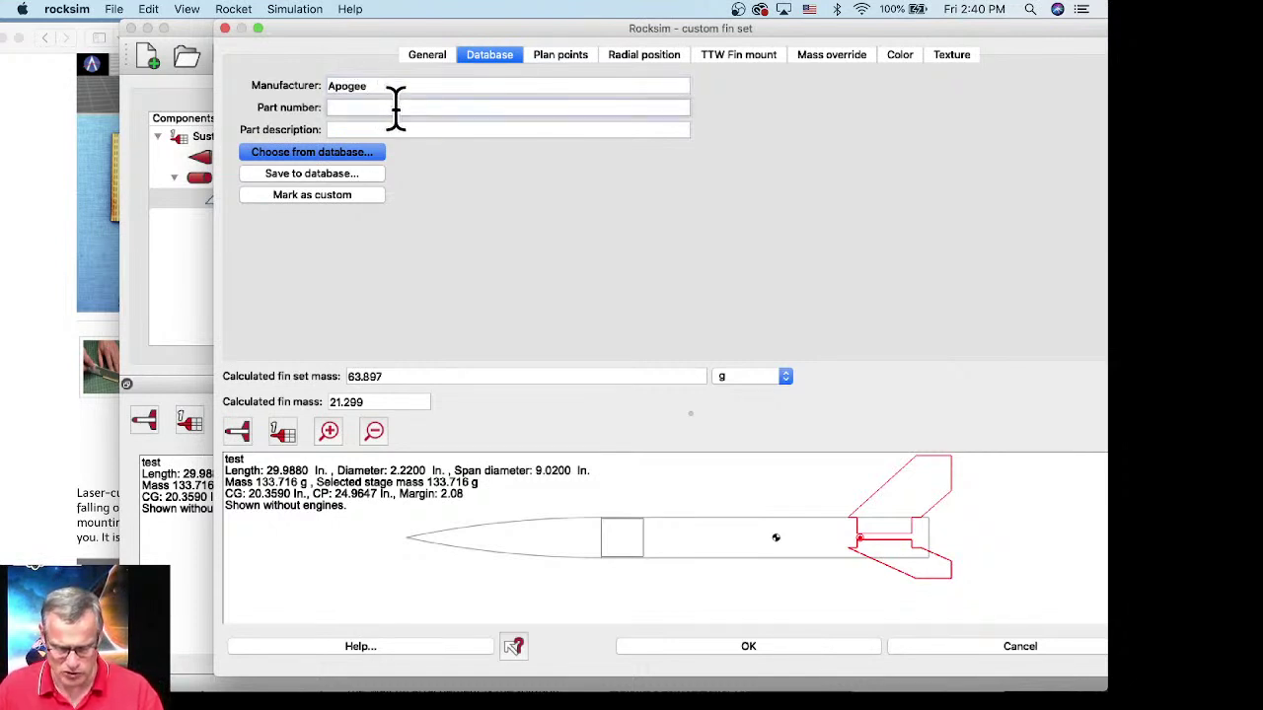
text(15656)
Step: Check the product title on the Safari page and enter Stand-up Shape Plywood Fine as RockSim's part description
click(357, 128)
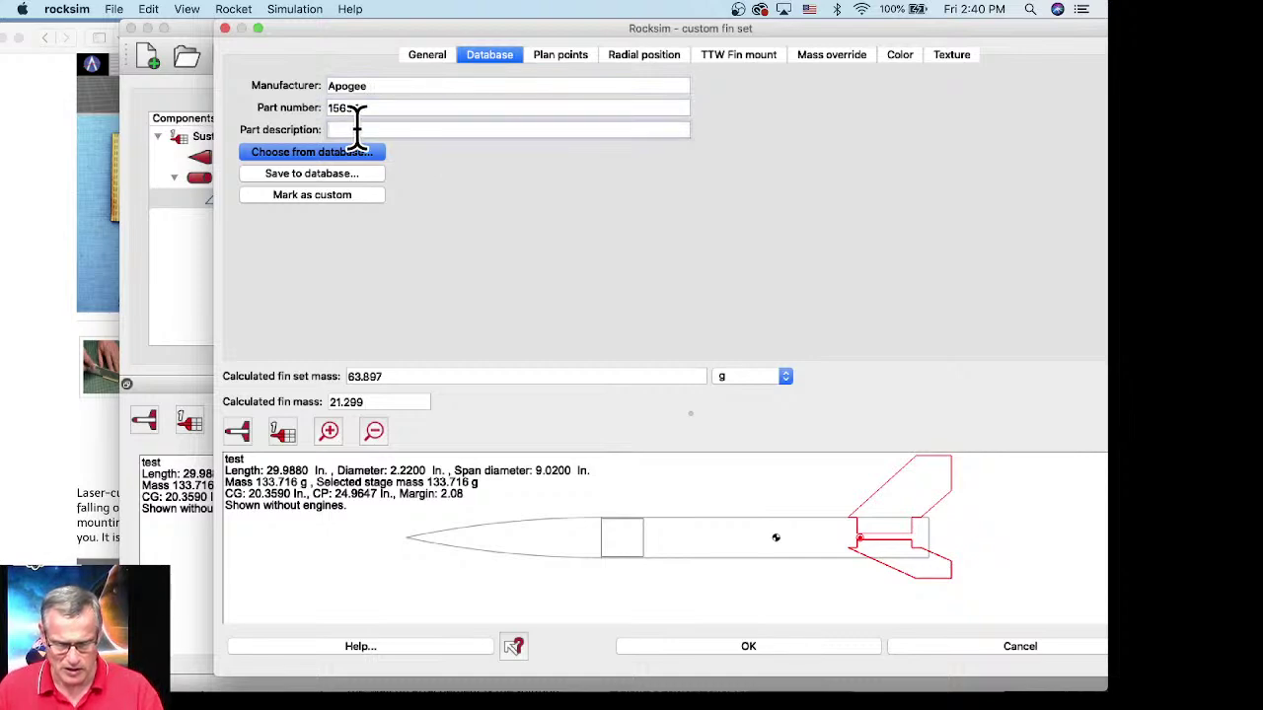
click(108, 169)
scroll(388, 161, up, 2)
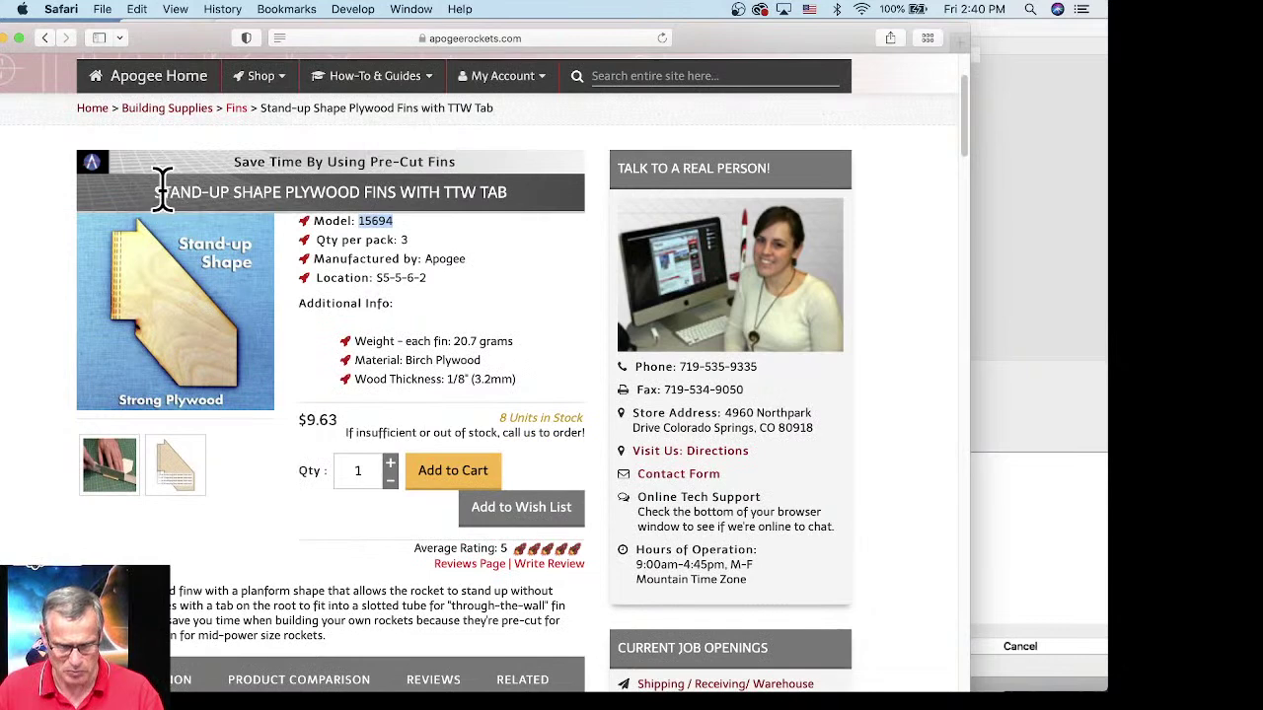
drag(158, 192, 240, 197)
click(1026, 227)
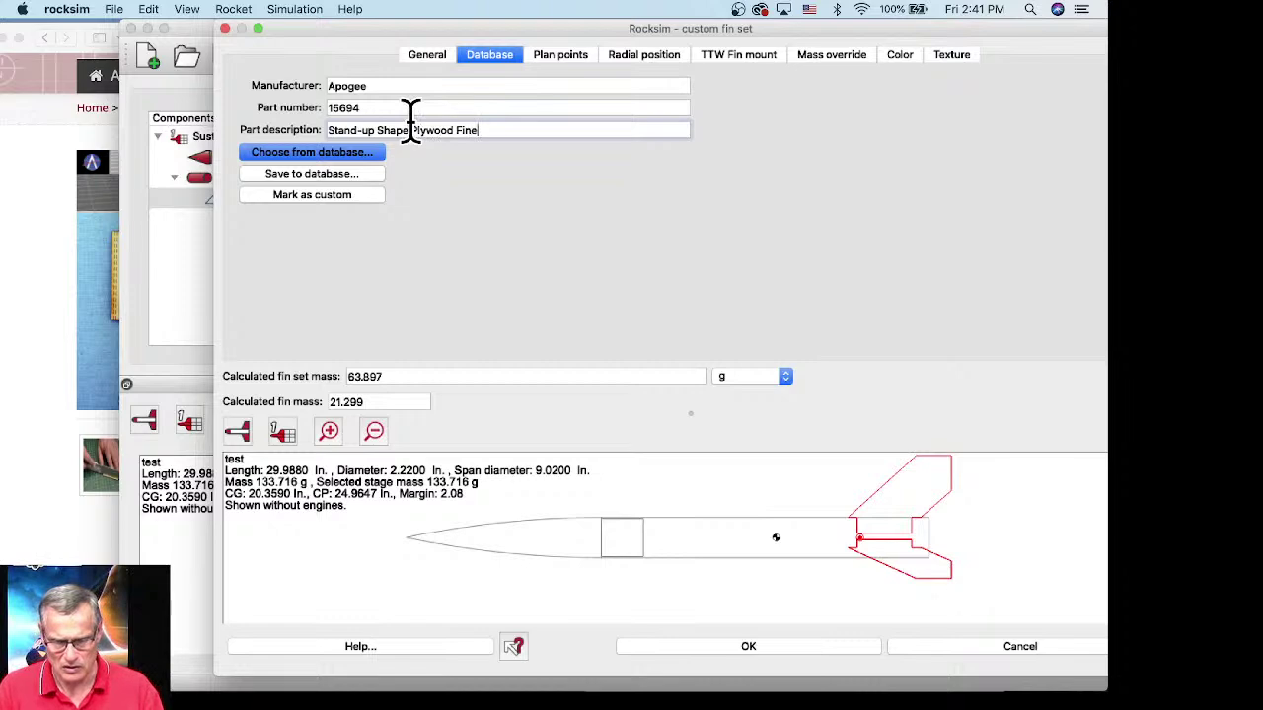
Step: Save the custom fin set to the parts database with its manufacturer, part number and description
click(295, 181)
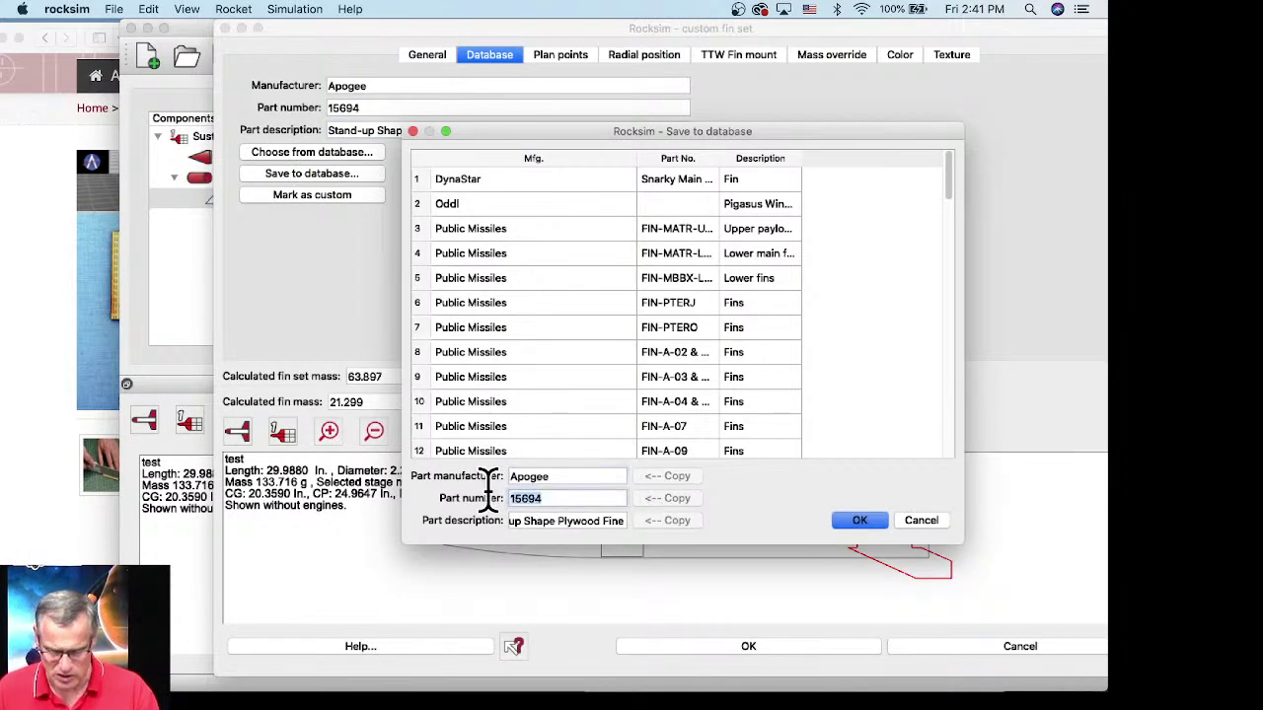
triple_click(609, 523)
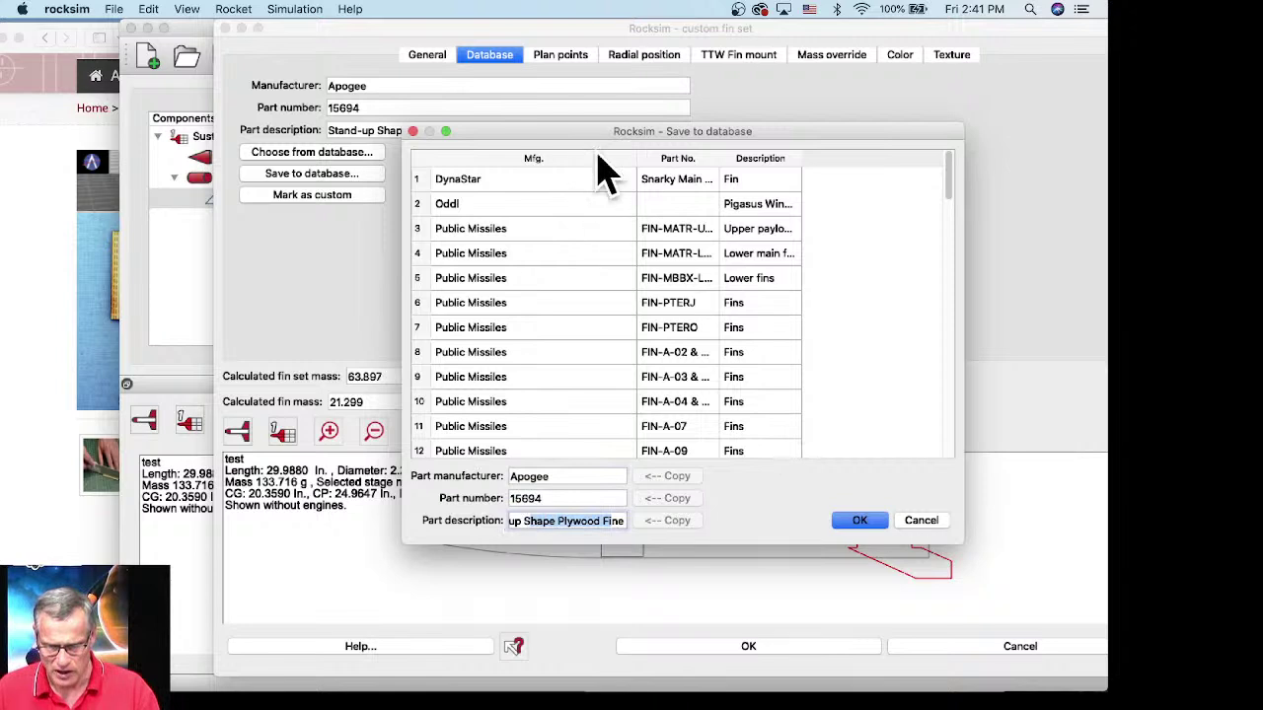
click(856, 522)
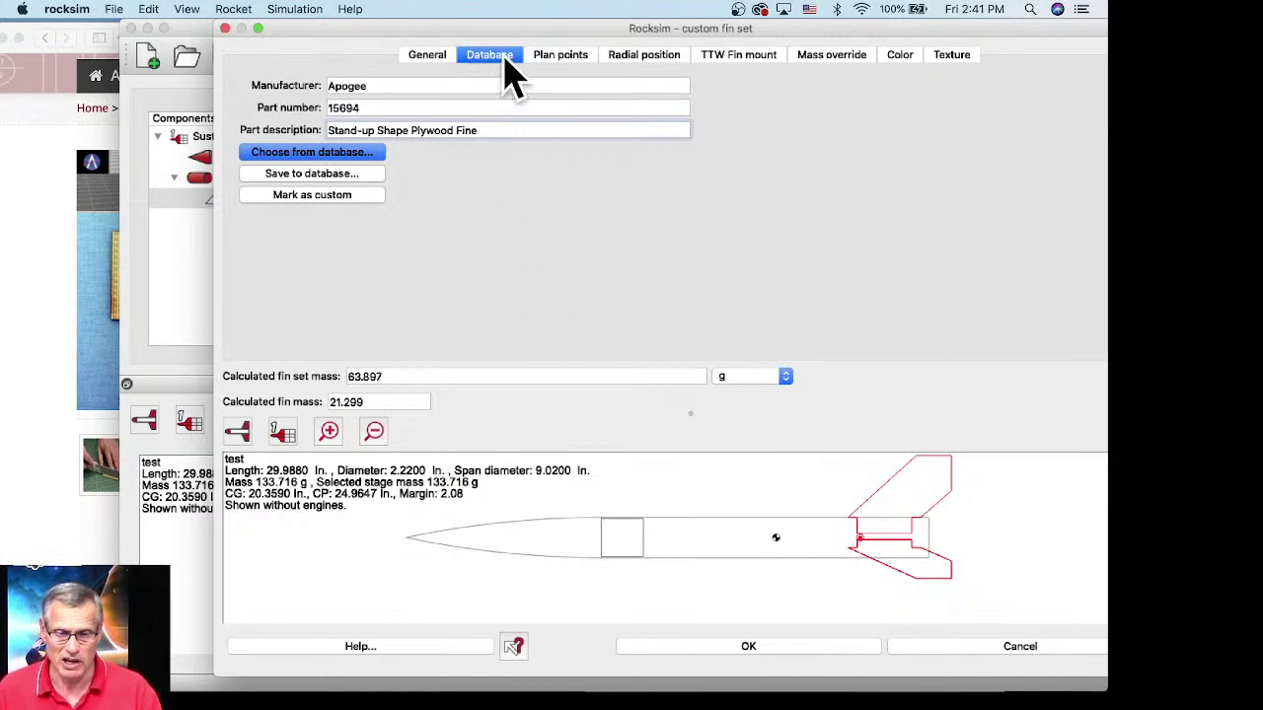
Step: Load the Apogee 15694 fin set from the parts database, widening the description column to read it, and accept the fin set
click(319, 156)
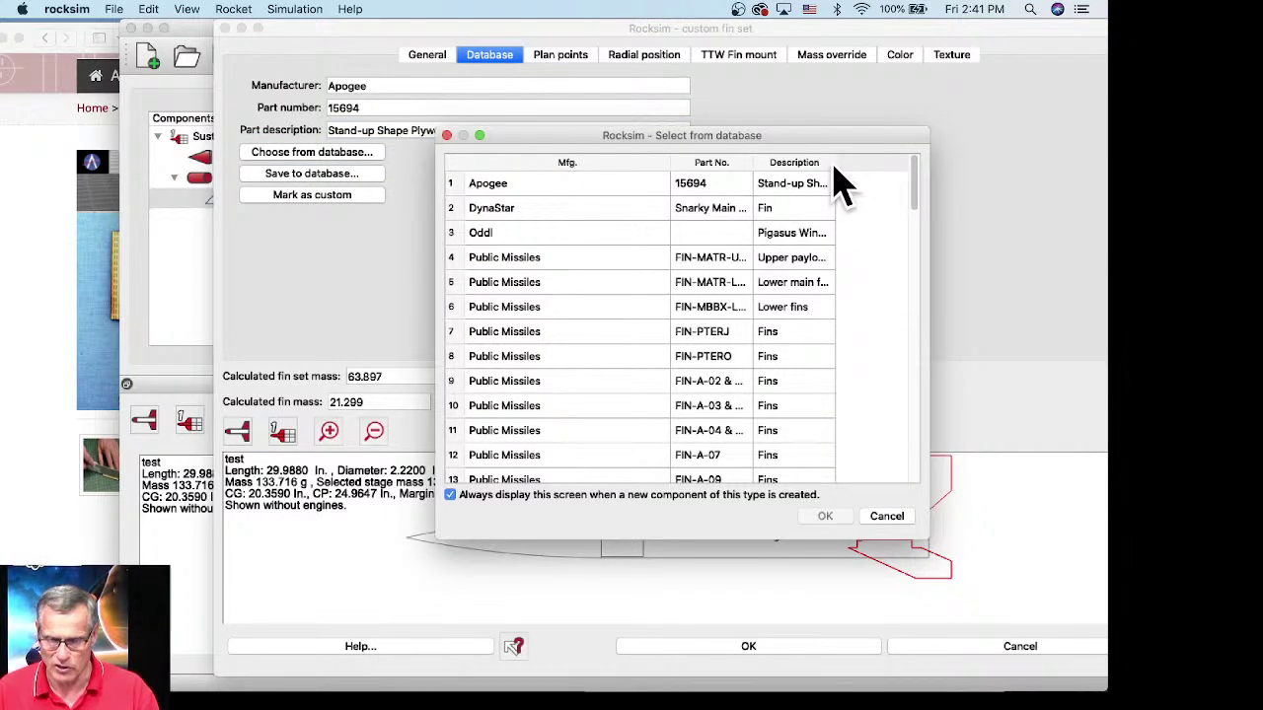
drag(834, 165, 907, 165)
click(510, 194)
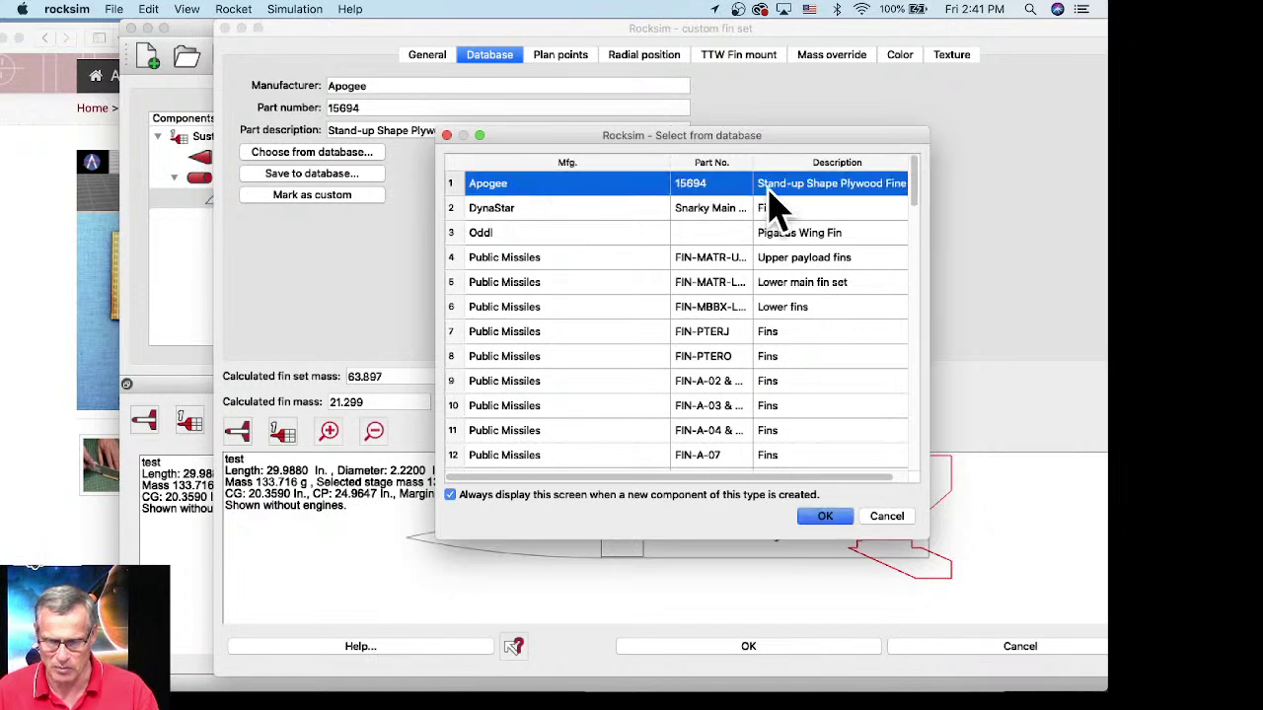
scroll(687, 481, right, 1)
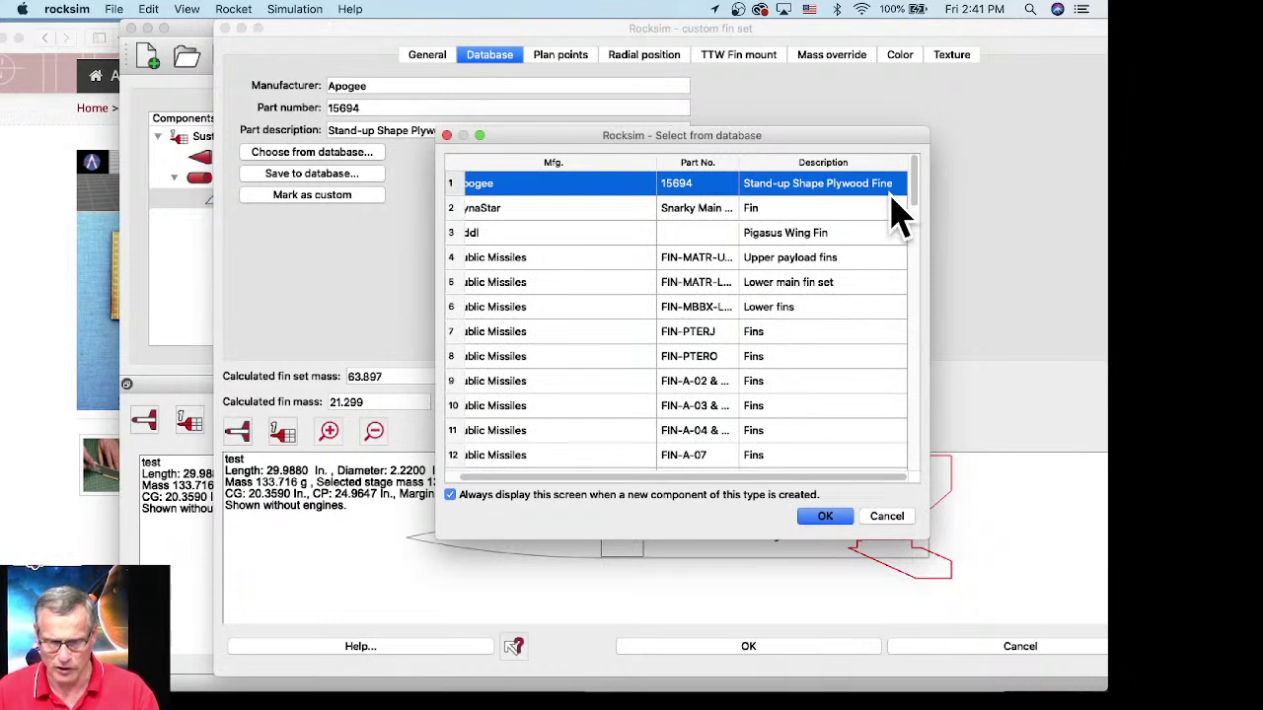
drag(561, 143, 553, 190)
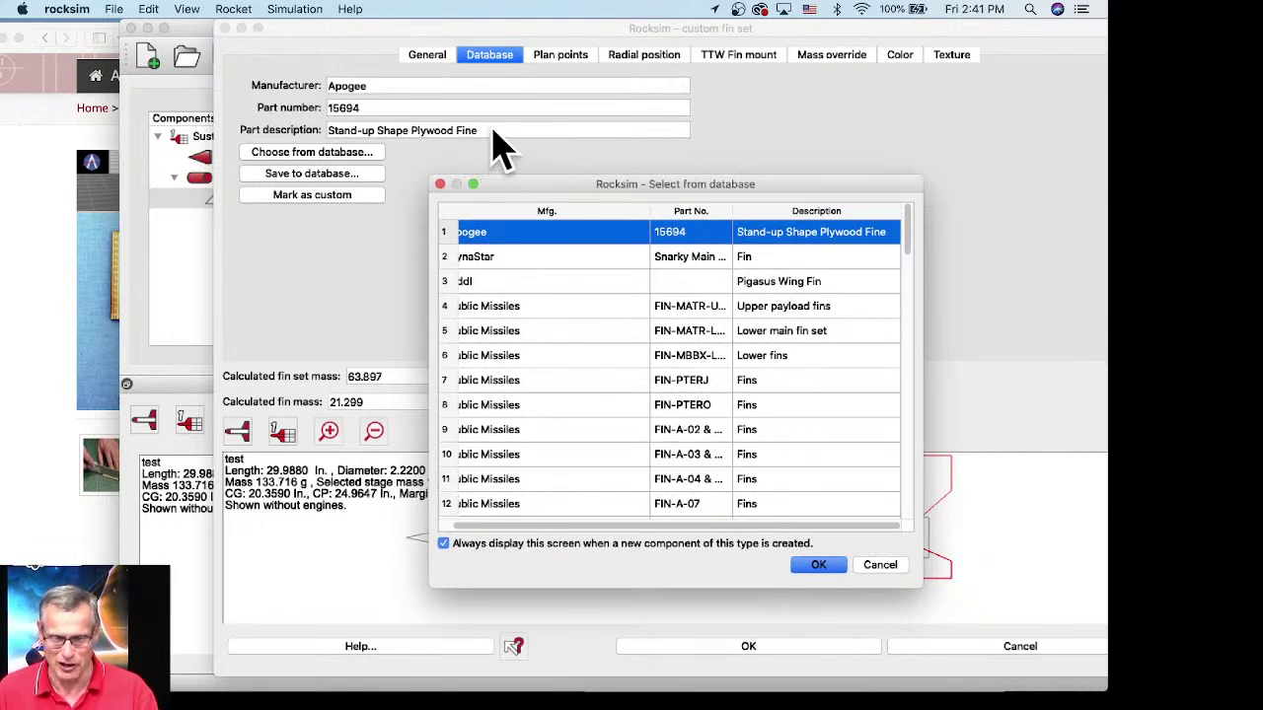
click(821, 578)
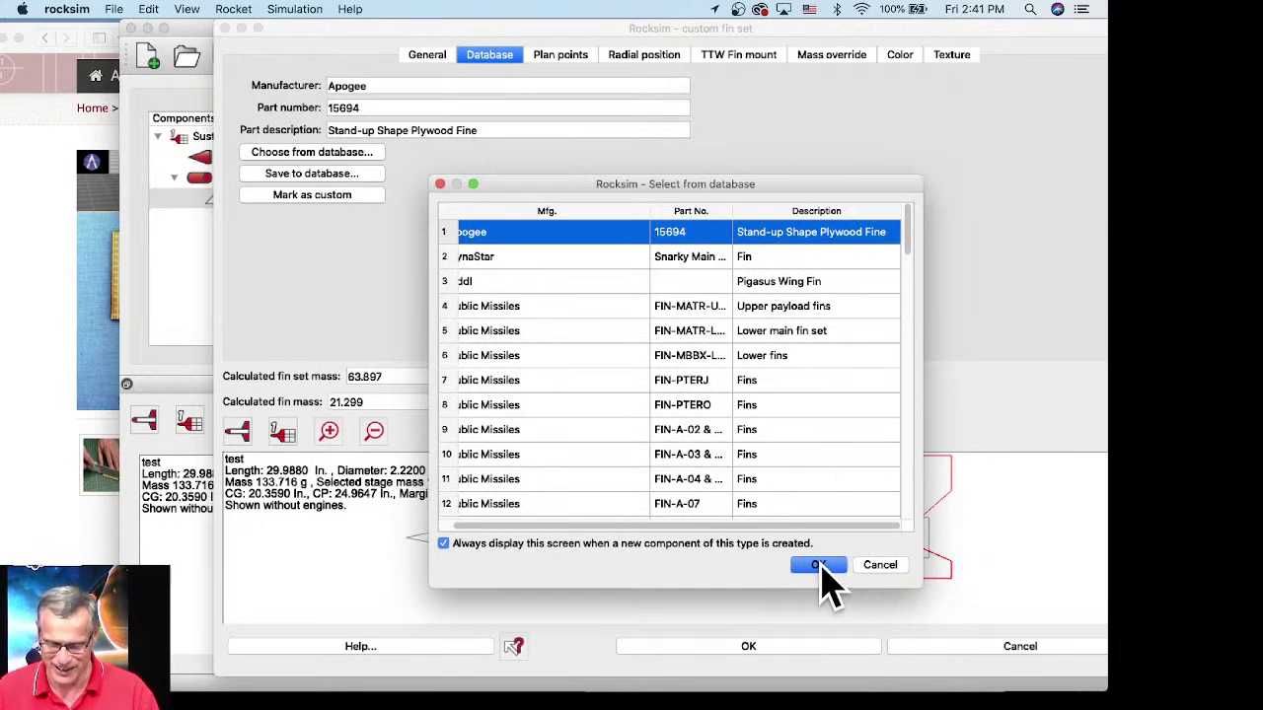
click(819, 577)
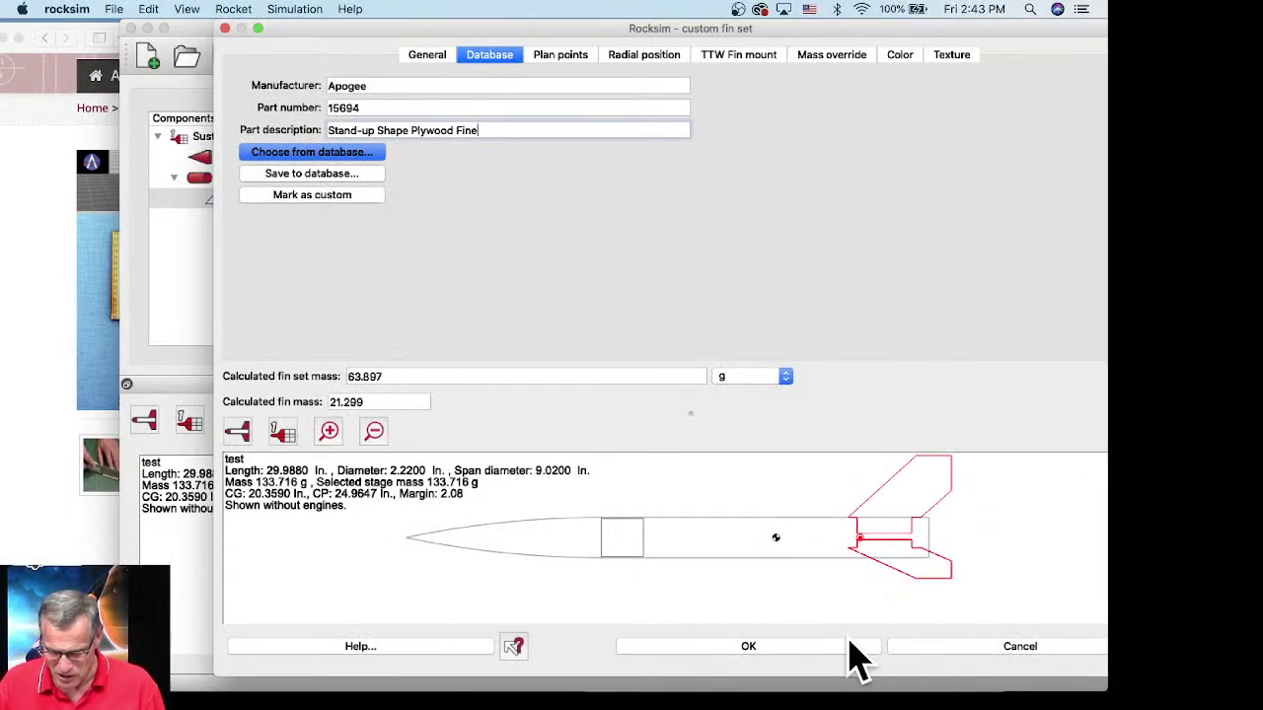
click(817, 648)
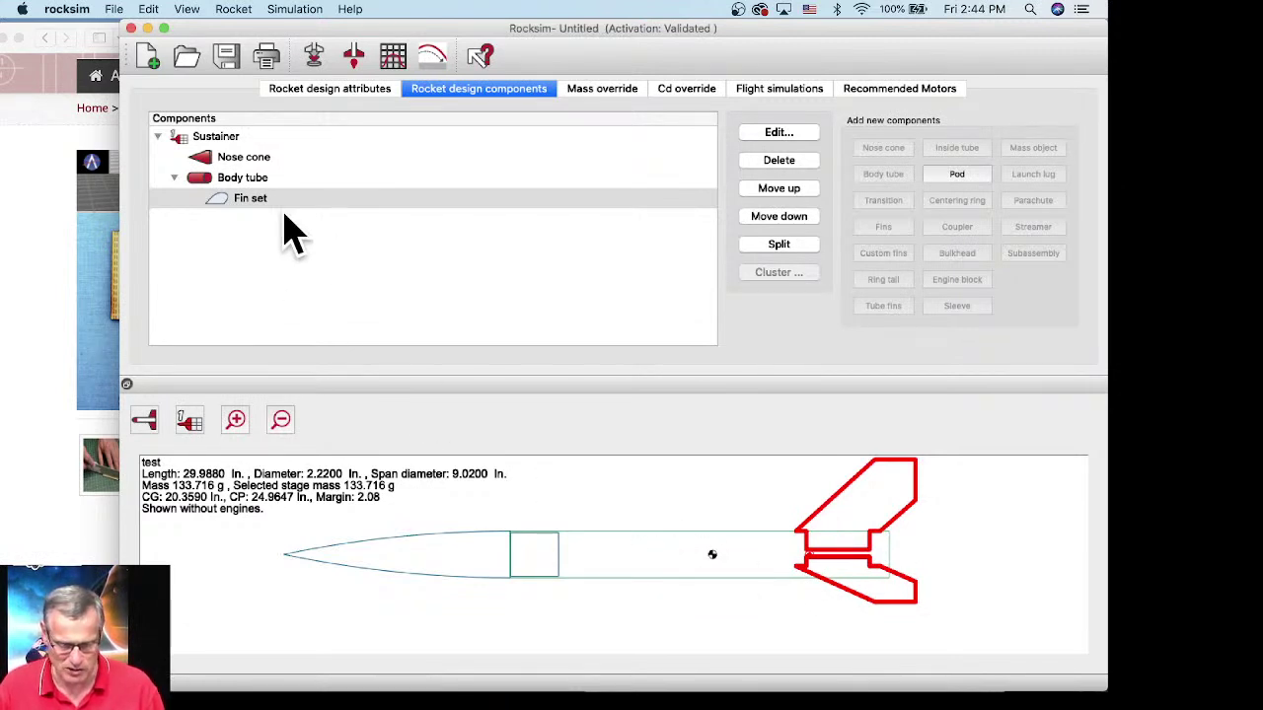
Step: Add an inside tube to the body tube using the Apogee 10251 29mm x 34" part from the database
click(235, 181)
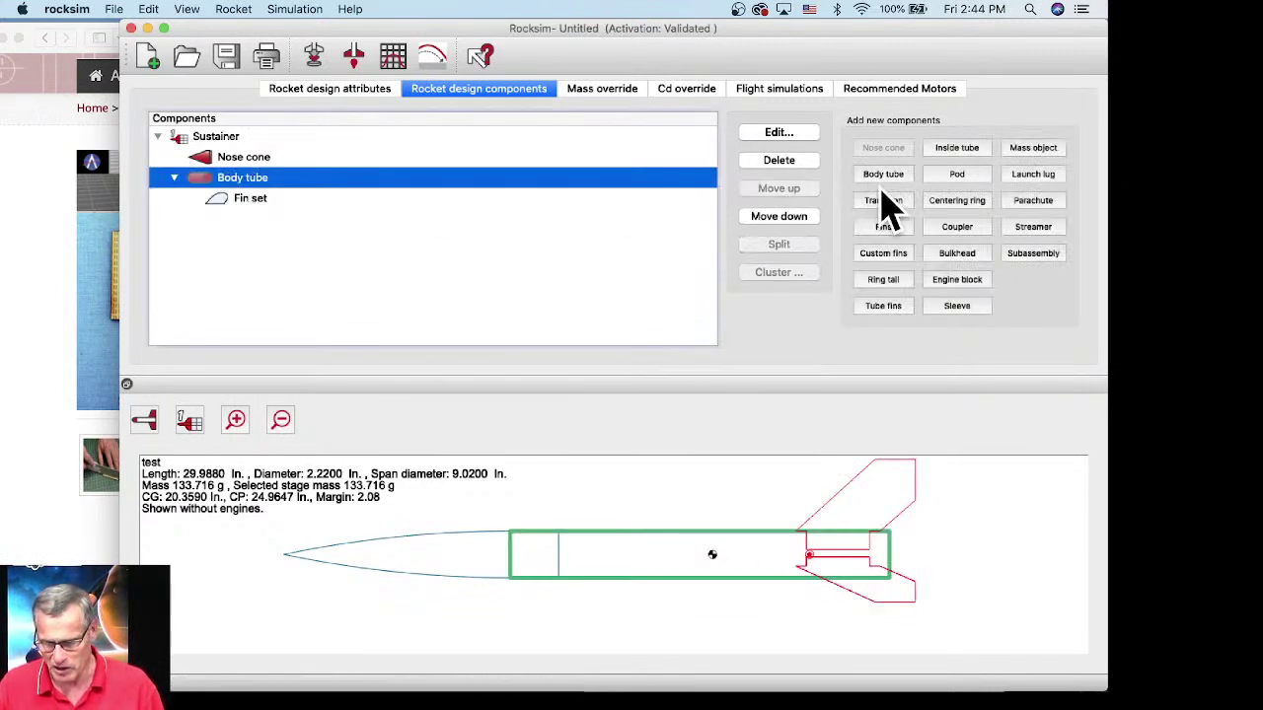
click(965, 150)
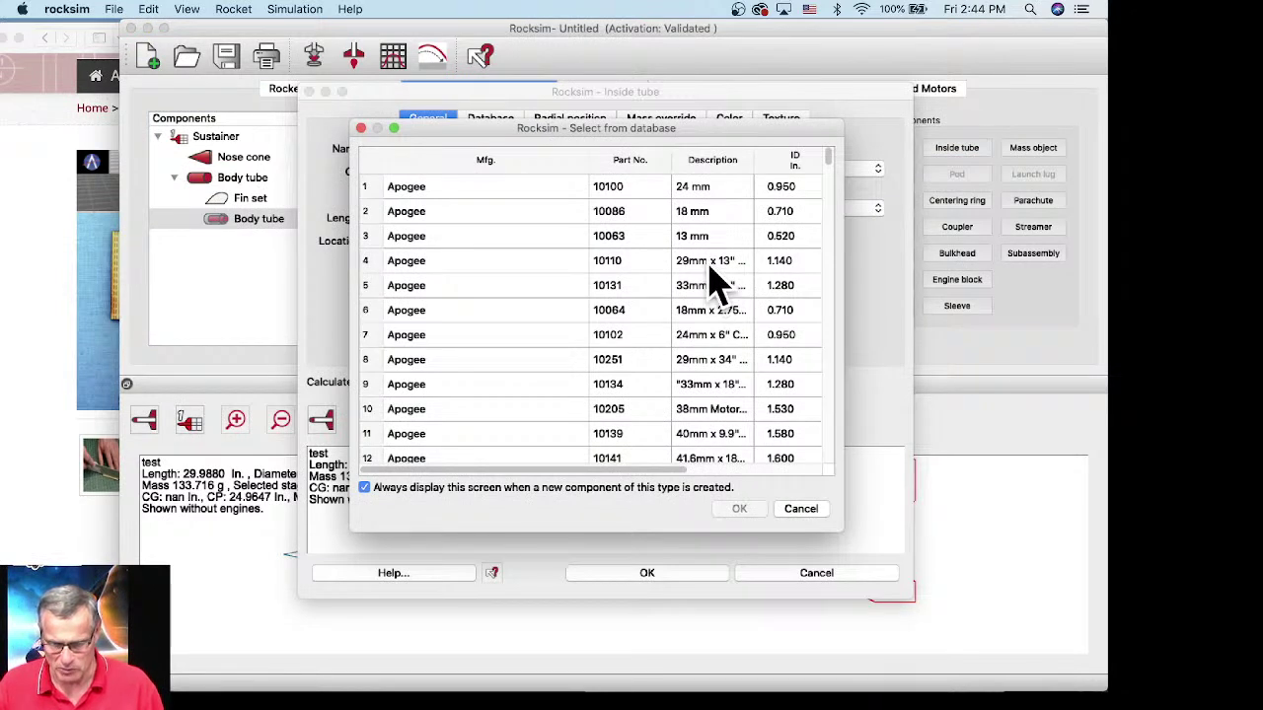
click(712, 264)
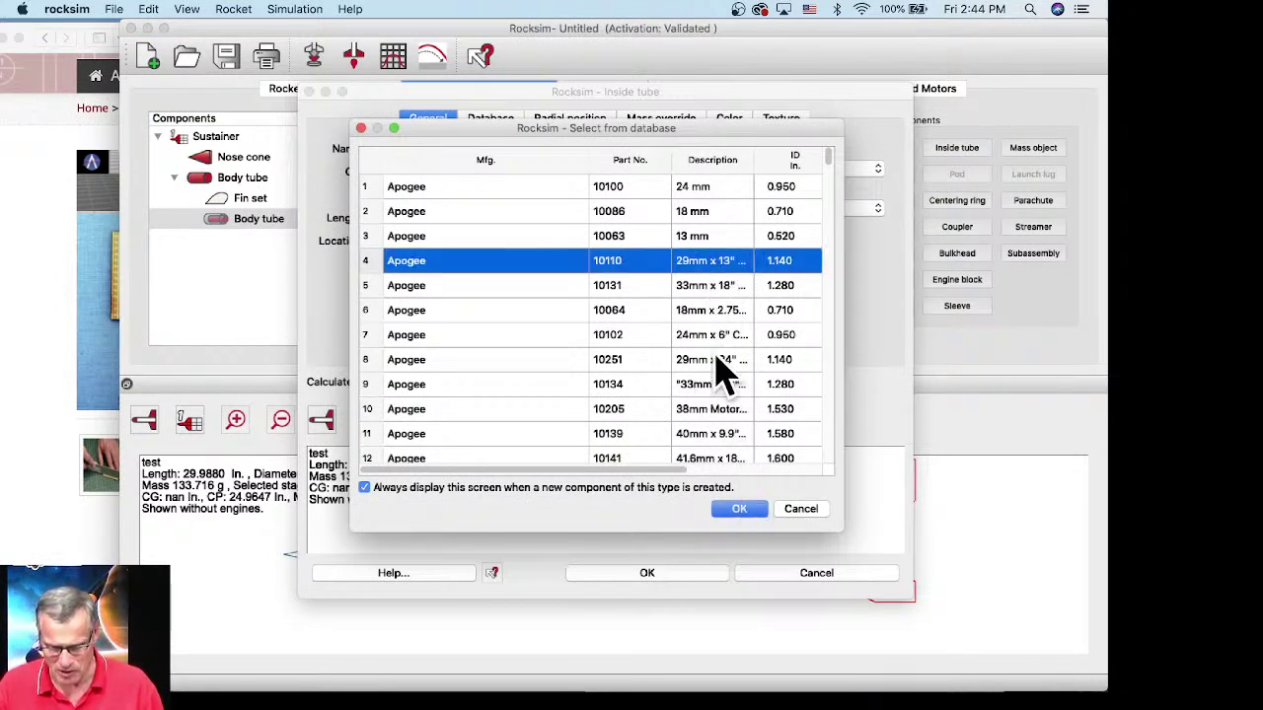
click(710, 361)
click(735, 510)
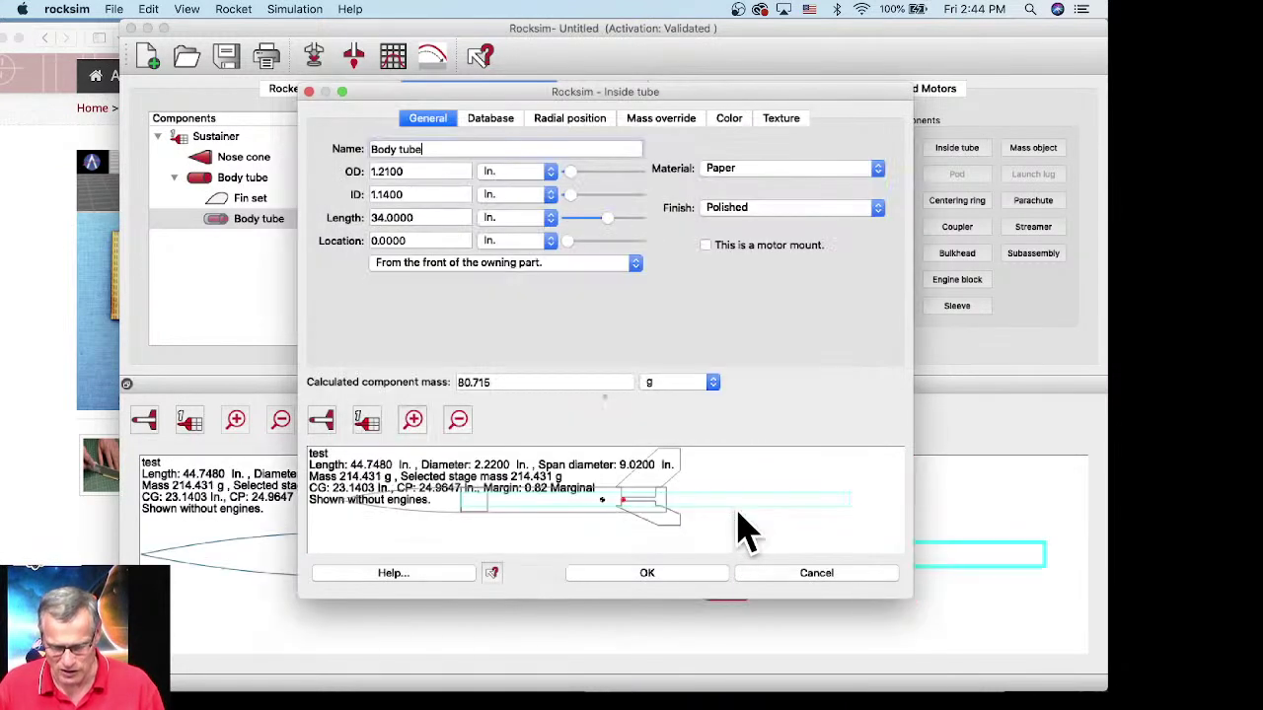
Step: Enlarge the inside tube's window, shorten the tube to 6.625 in and move it to 11.875 in from the body tube's front
drag(299, 83, 138, 20)
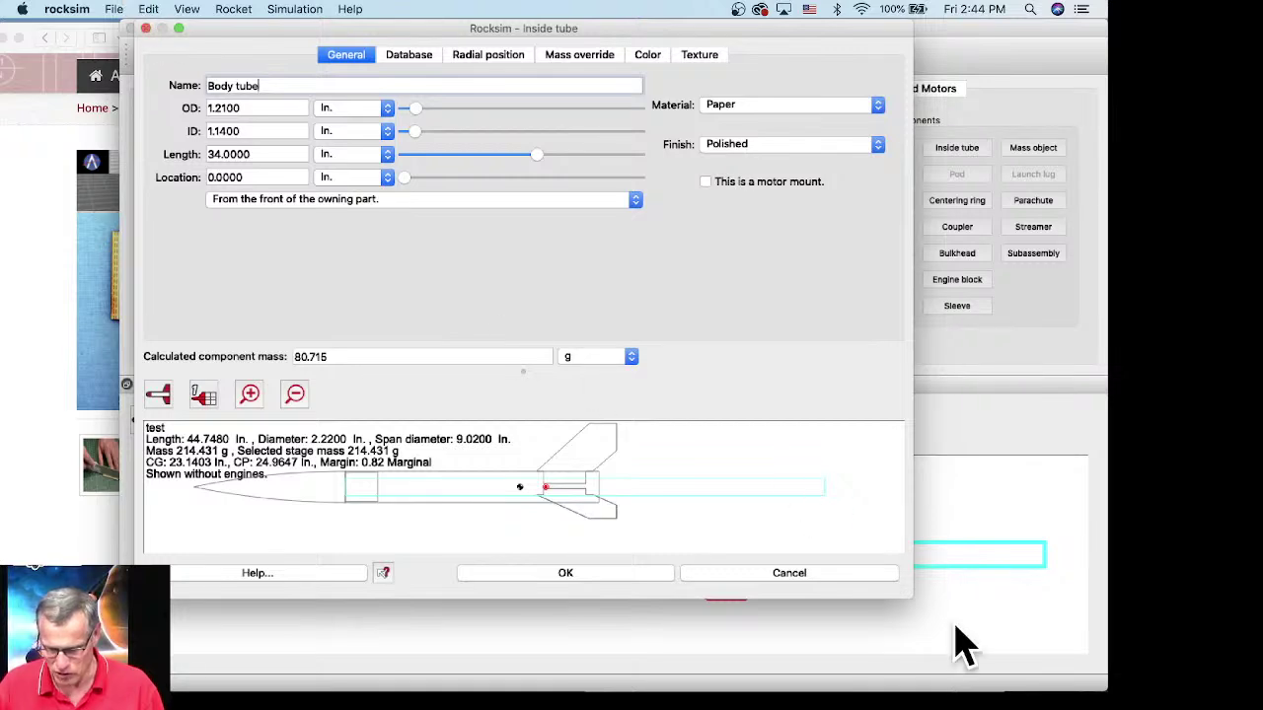
drag(922, 604, 1095, 655)
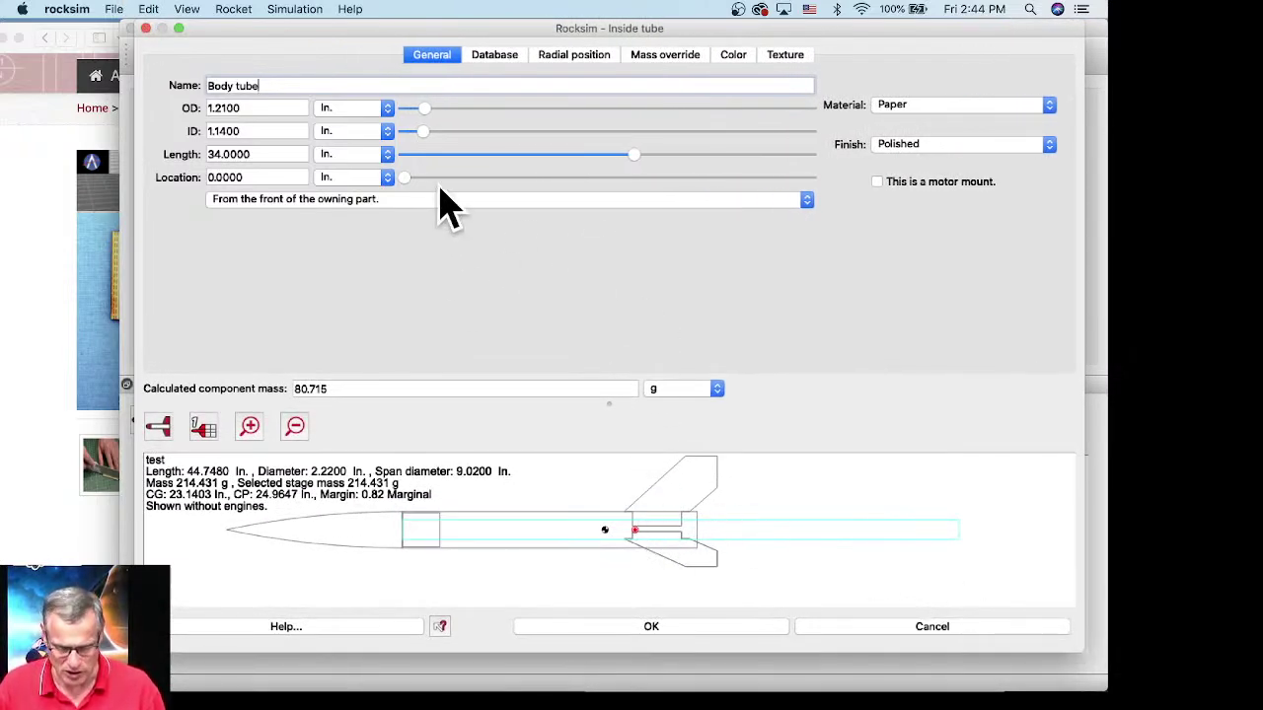
drag(632, 163, 449, 167)
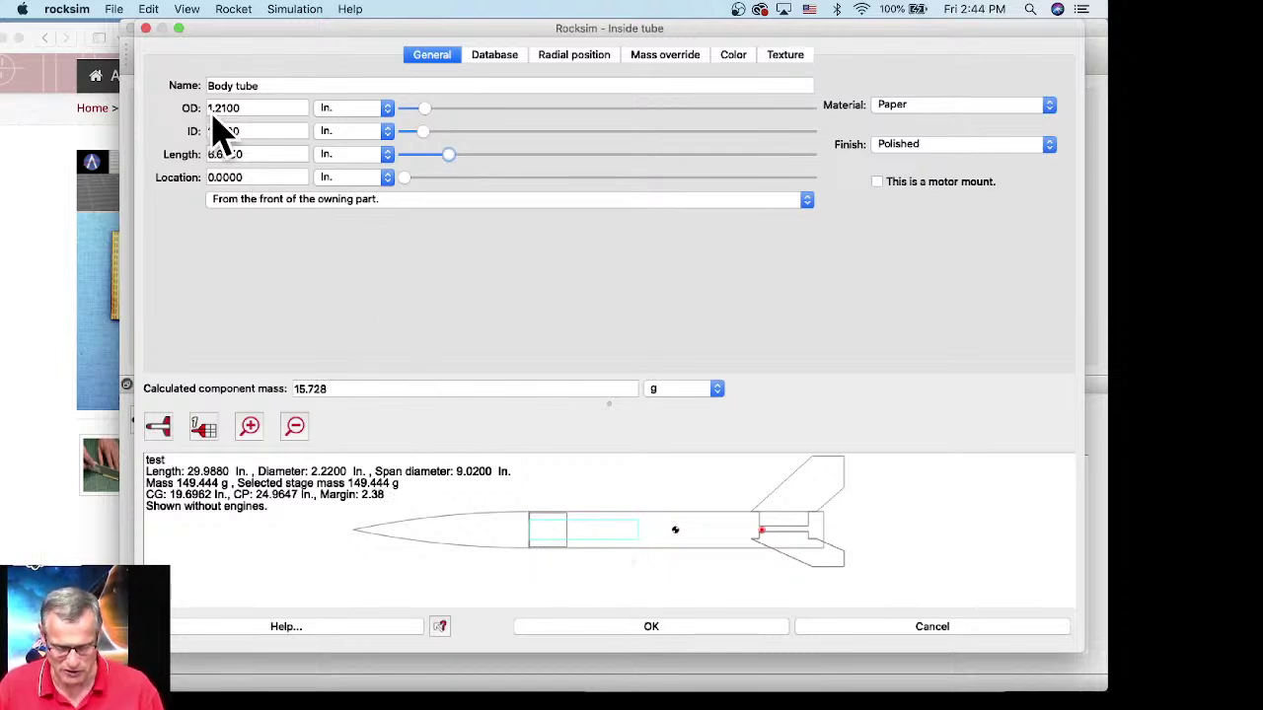
drag(413, 182, 673, 193)
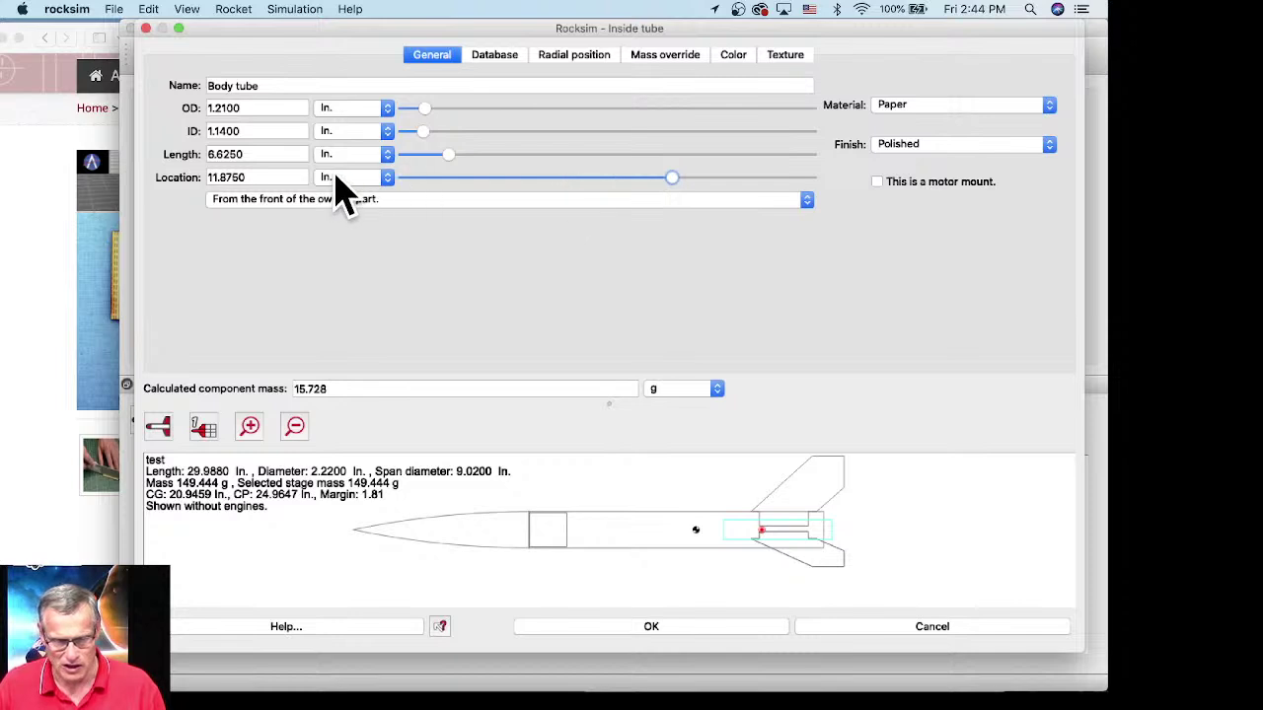
Step: Reference the inside tube's location from the base of the owning part, make it a motor mount and accept it
click(294, 202)
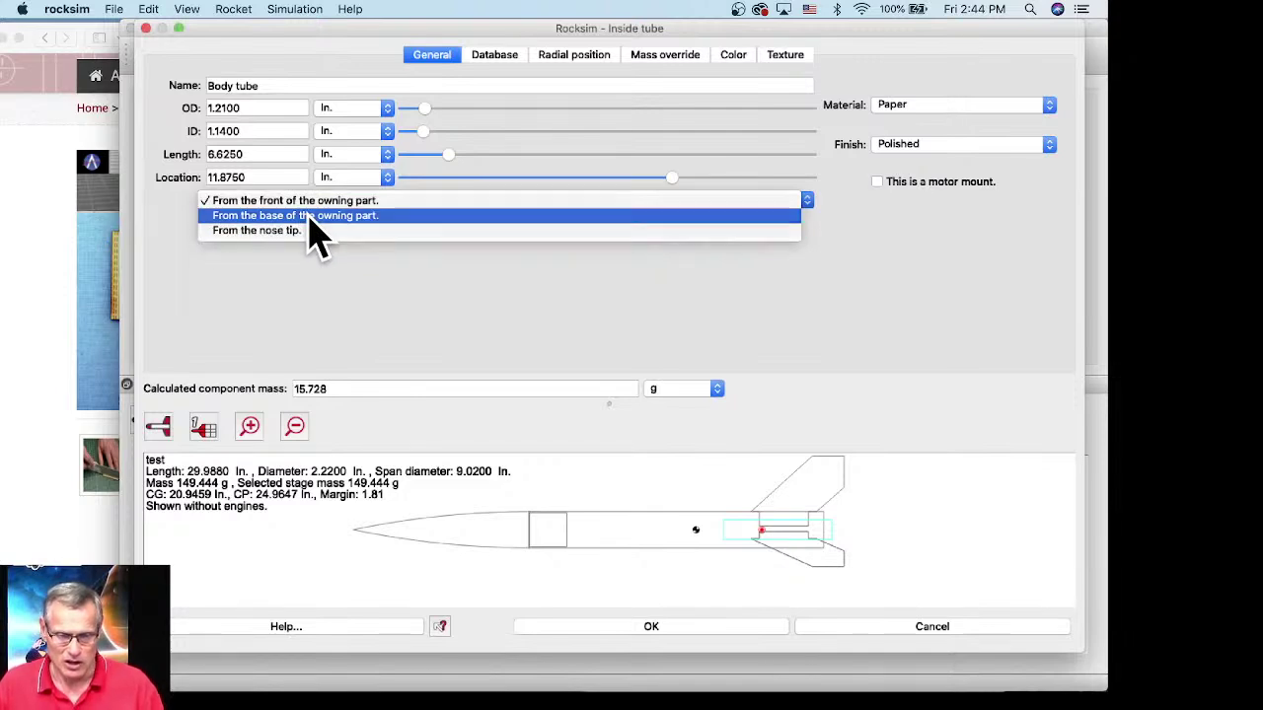
click(309, 216)
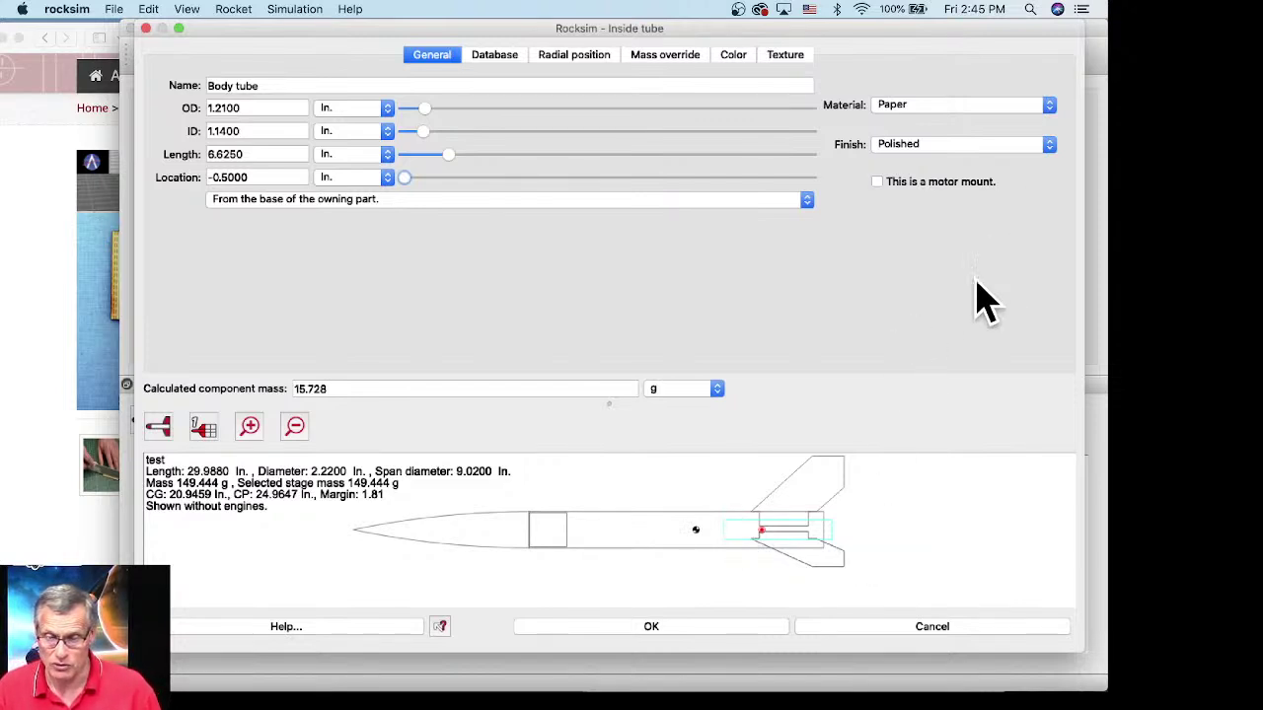
click(876, 183)
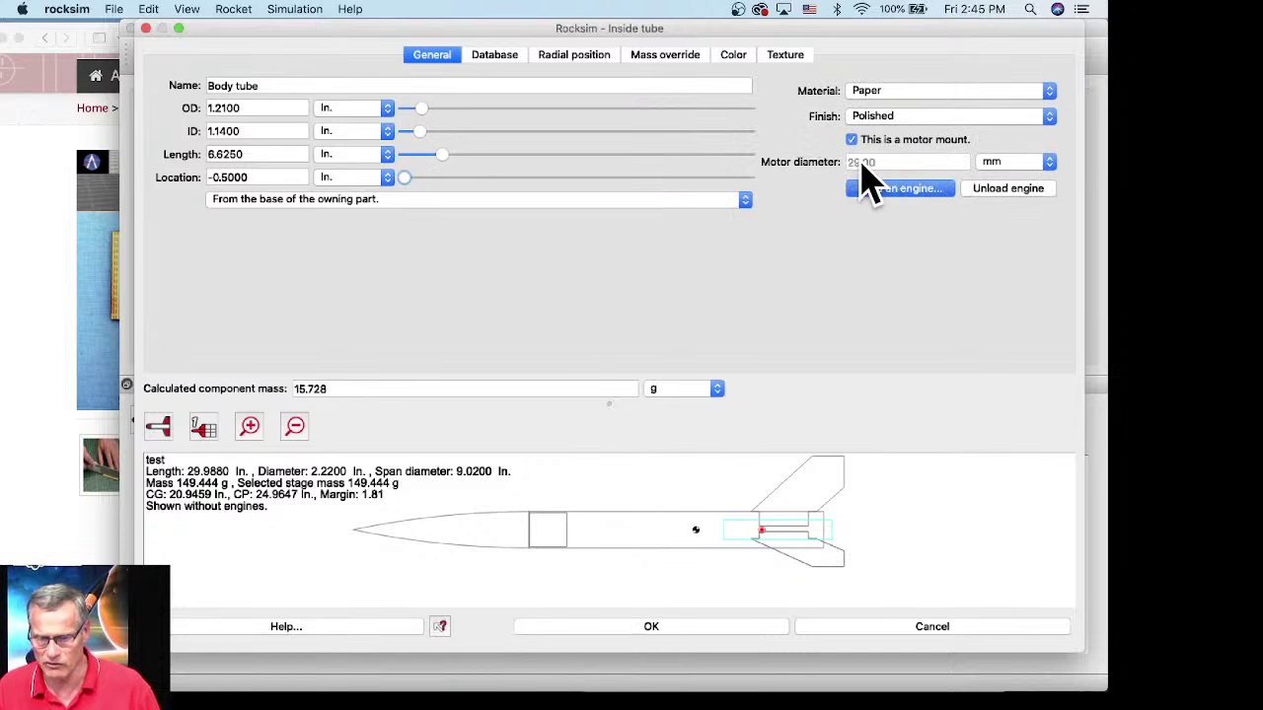
click(651, 626)
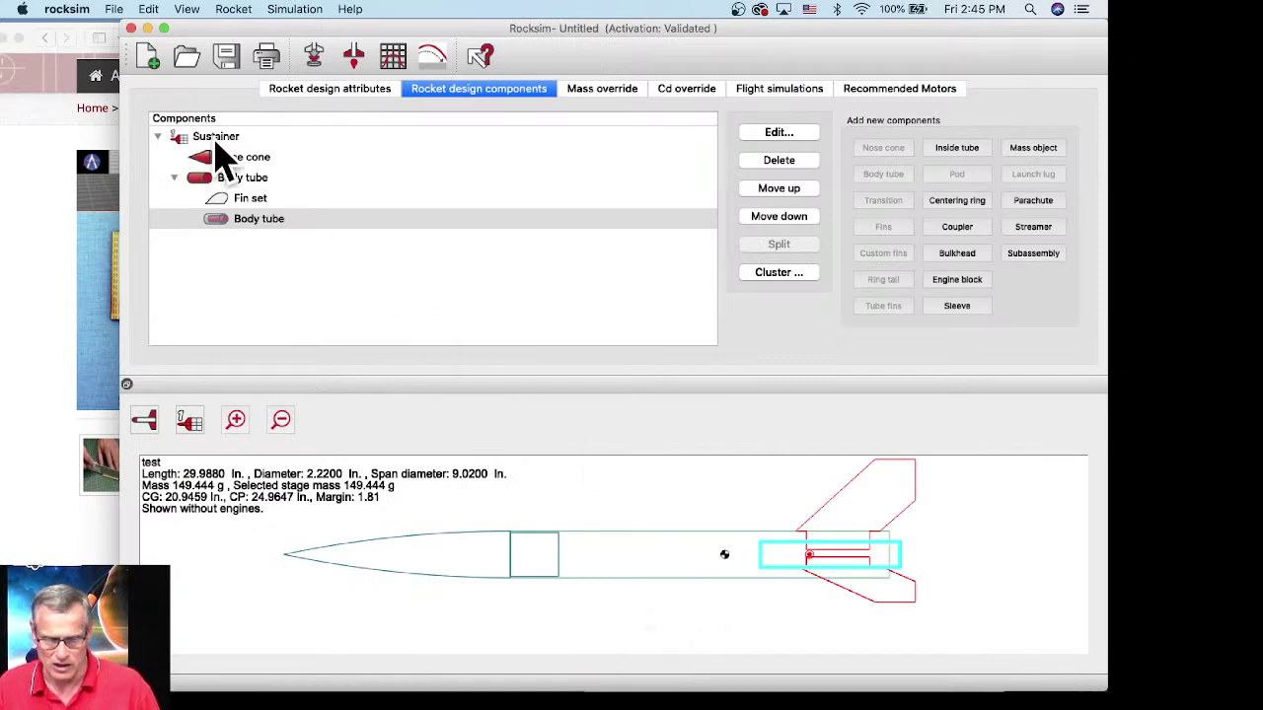
Step: Save the rocket design to the Desktop as test
click(229, 57)
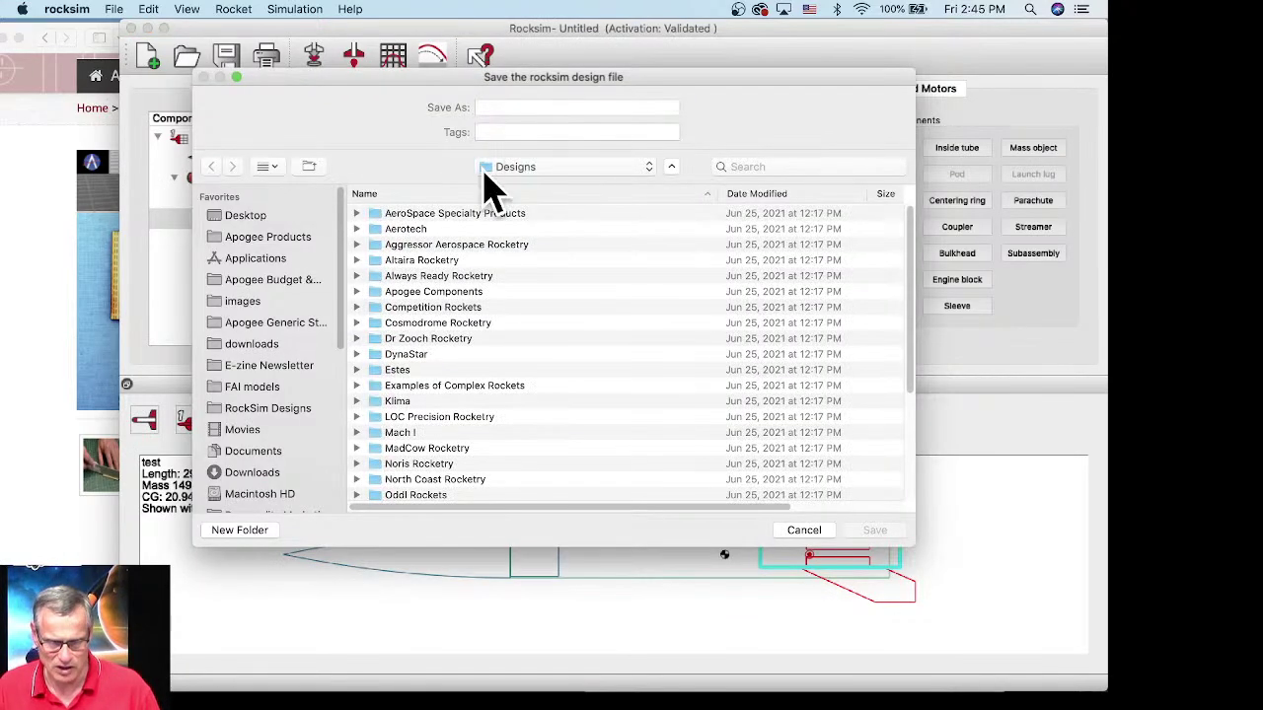
click(249, 216)
click(494, 109)
text(tew)
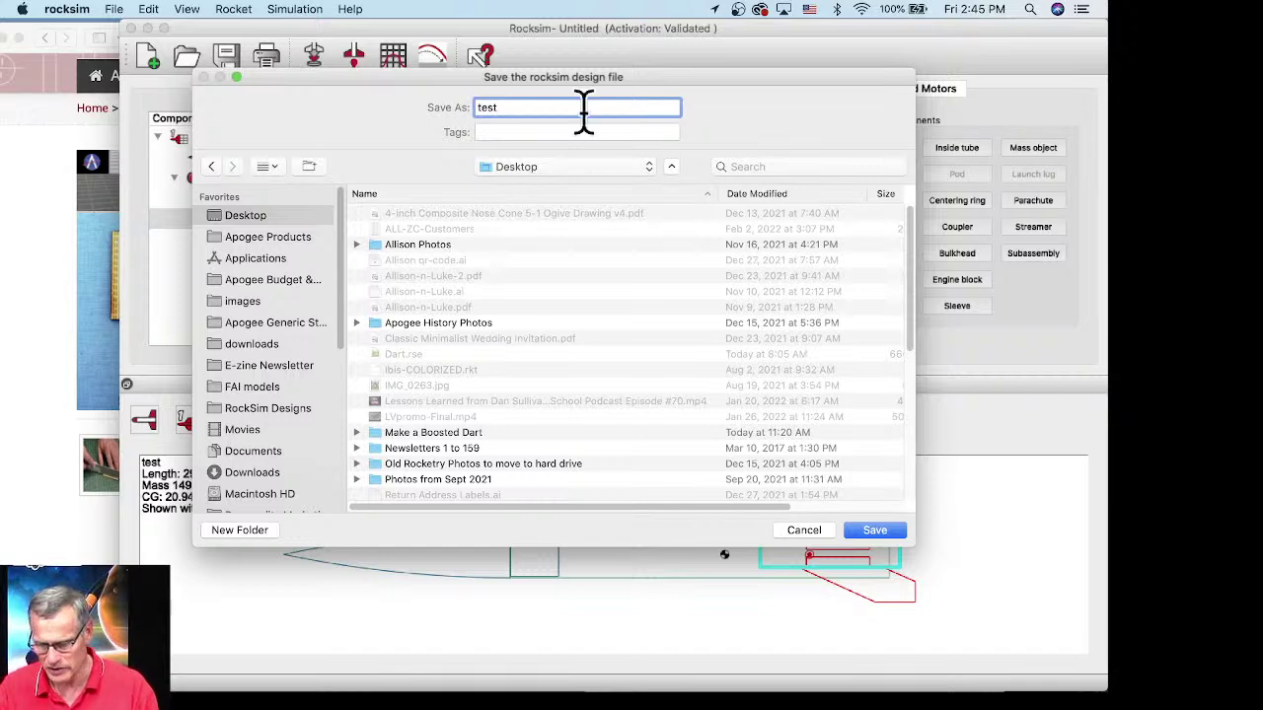
click(881, 533)
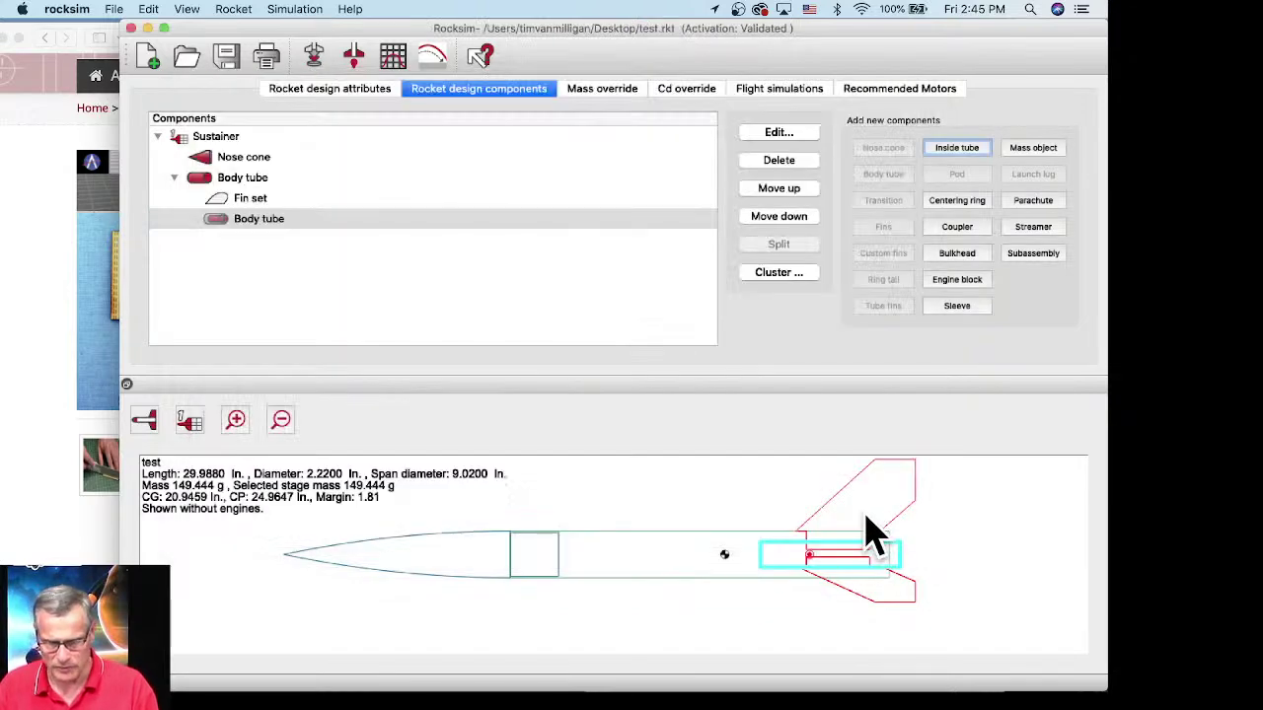
Step: Open the engine selection for the 29 mm motor mount in the simulation properties and view the manufacturer filter options
click(319, 67)
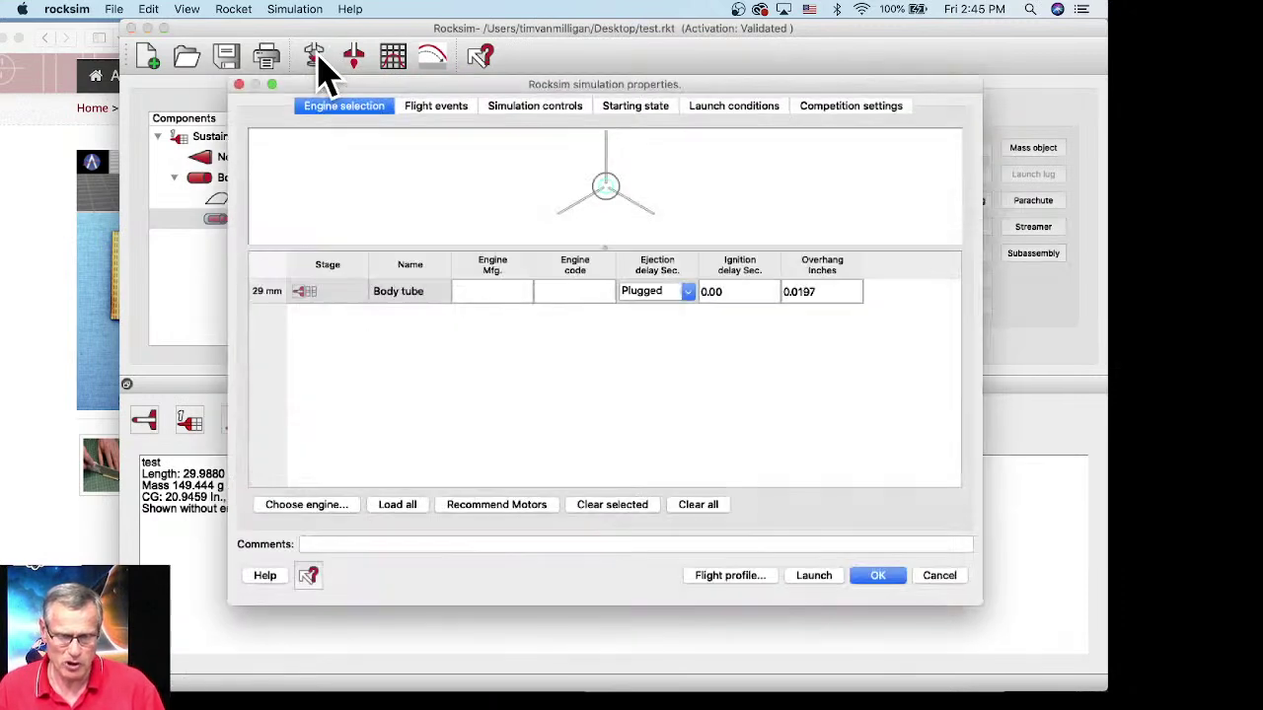
click(328, 504)
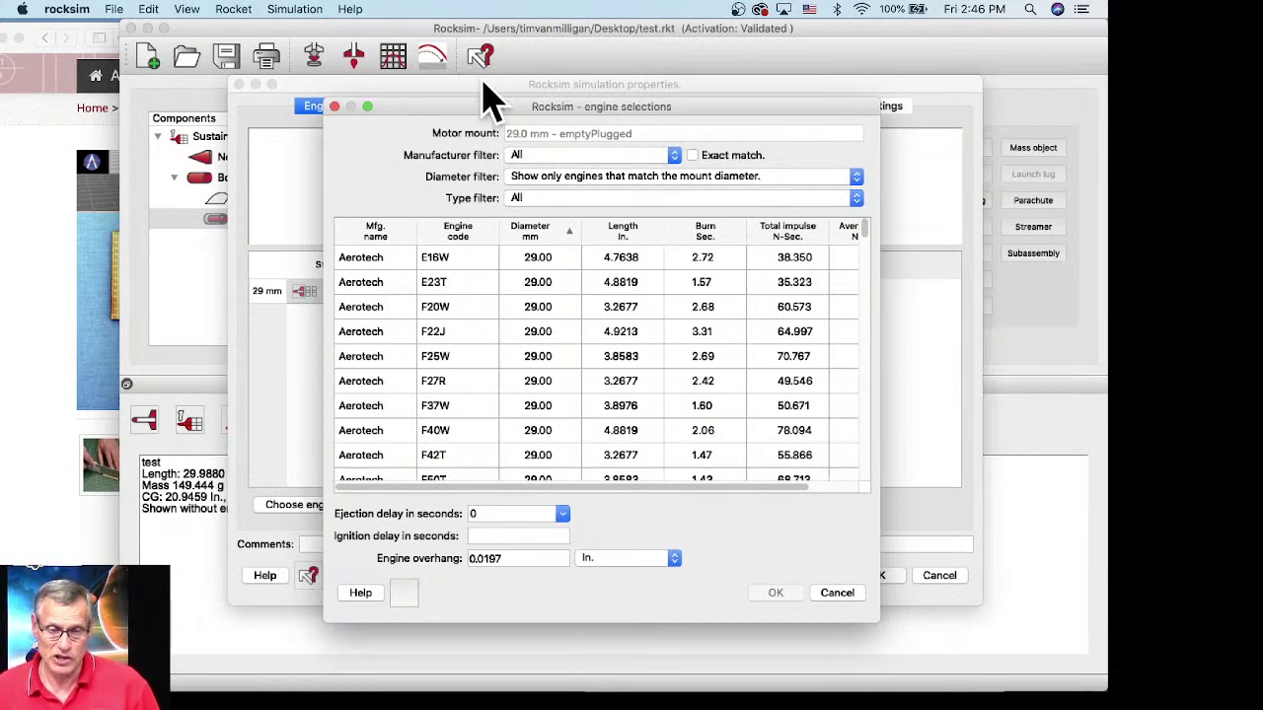
click(532, 158)
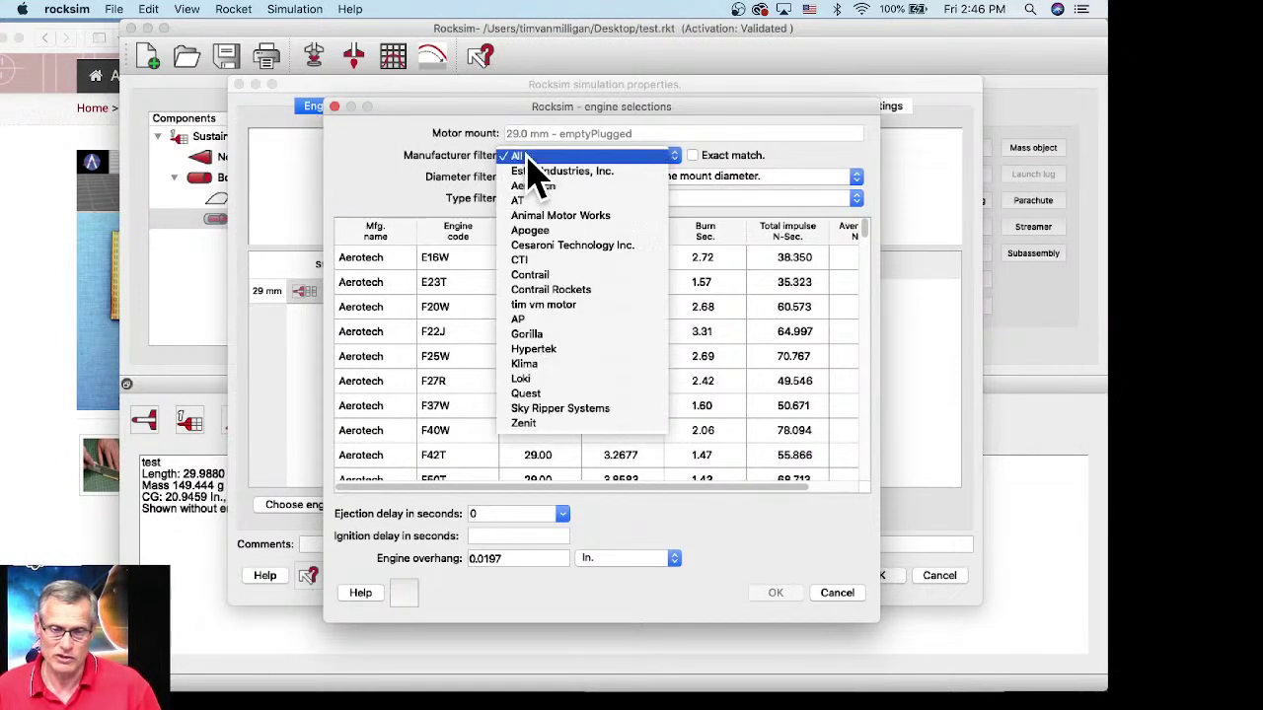
click(604, 156)
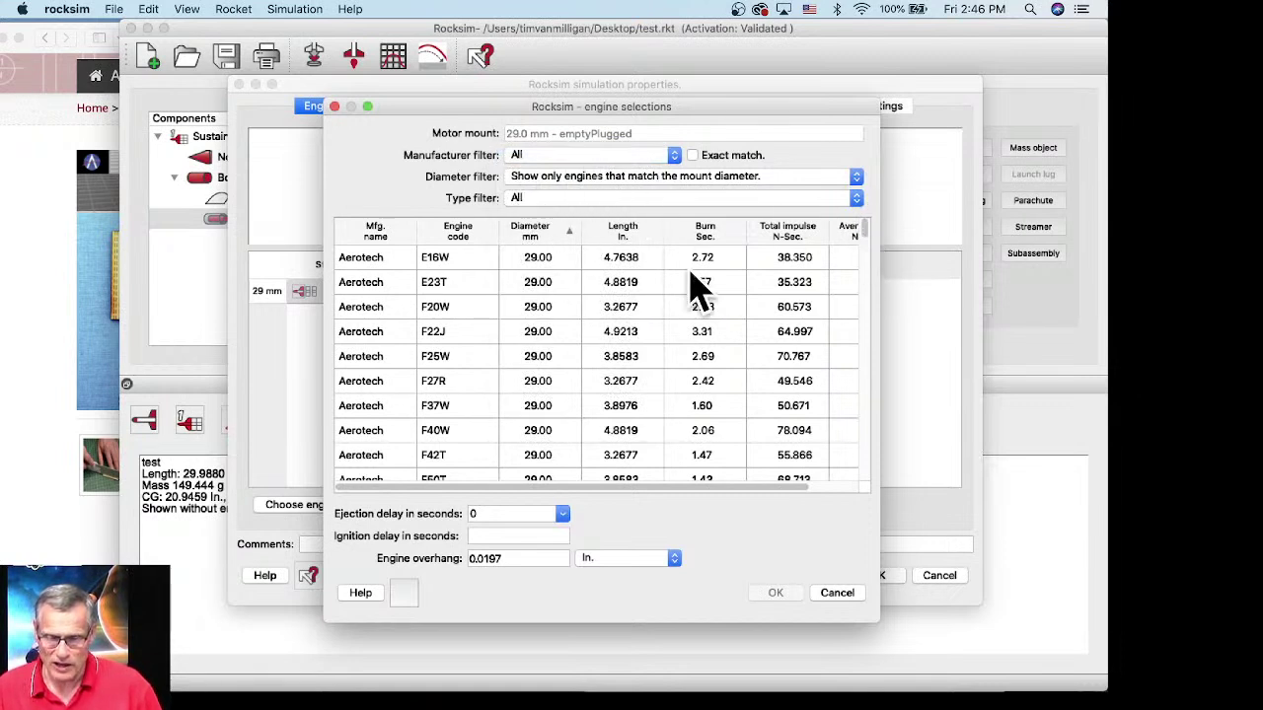
Step: Look through the engines that match the 29 mm mount, widen the manufacturer name column and highlight the Apogee F10
drag(387, 284, 373, 335)
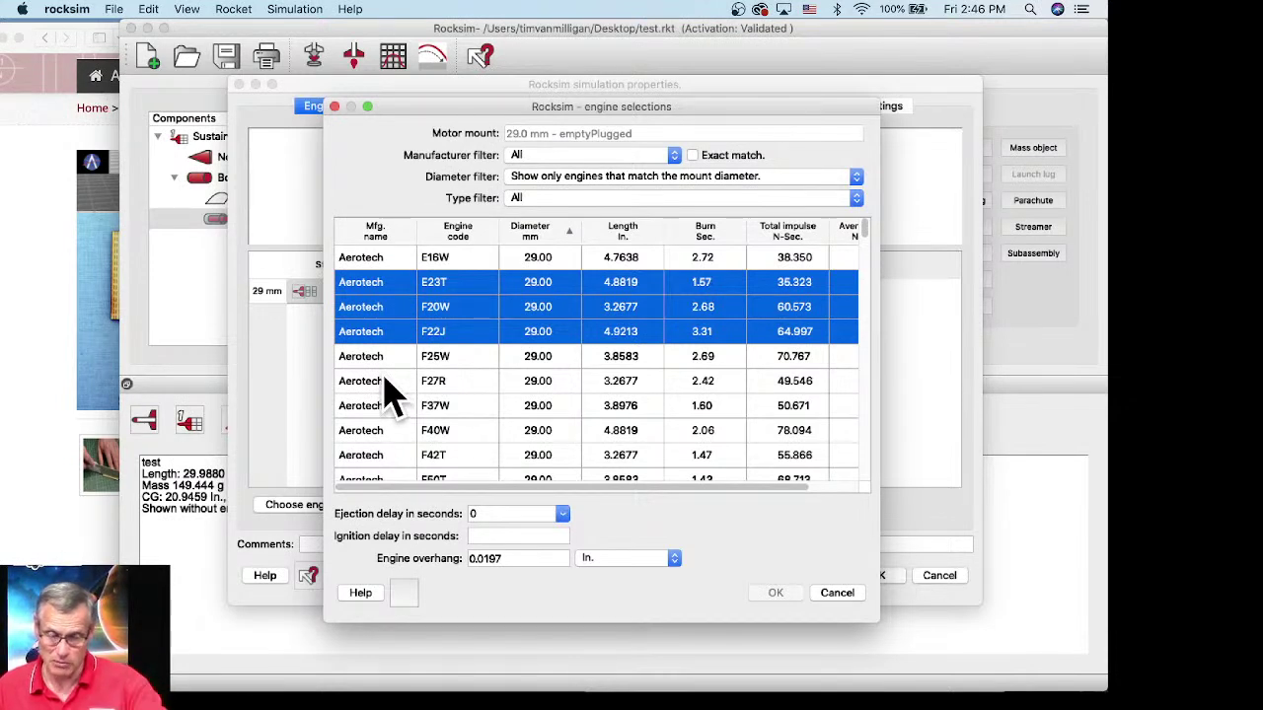
scroll(866, 242, down, 2)
drag(868, 239, 859, 380)
scroll(859, 381, up, 5)
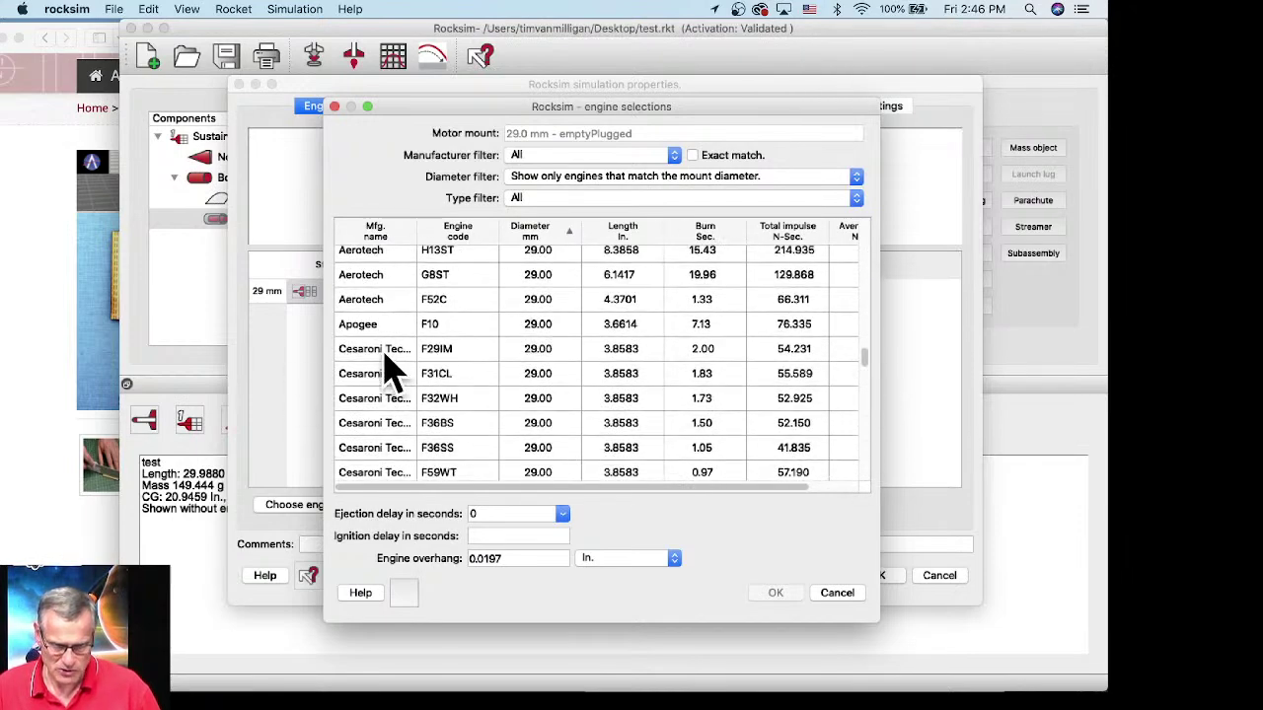
scroll(868, 377, down, 5)
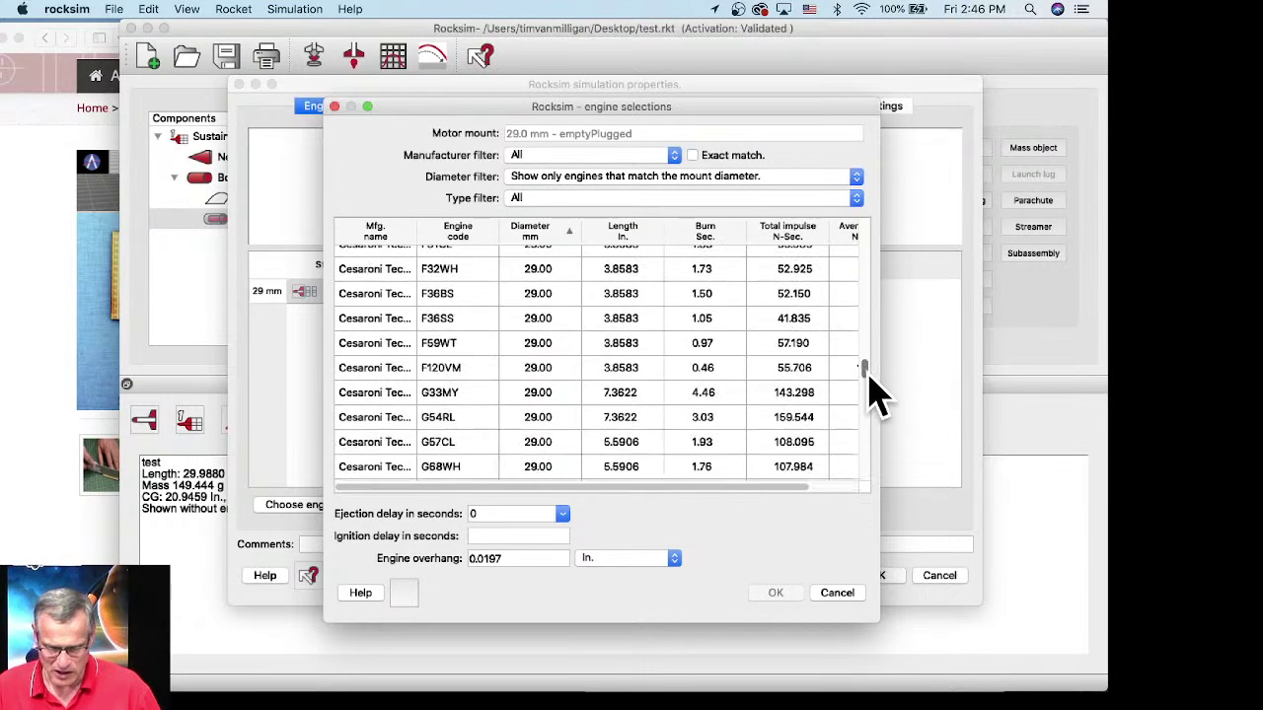
drag(868, 385, 868, 488)
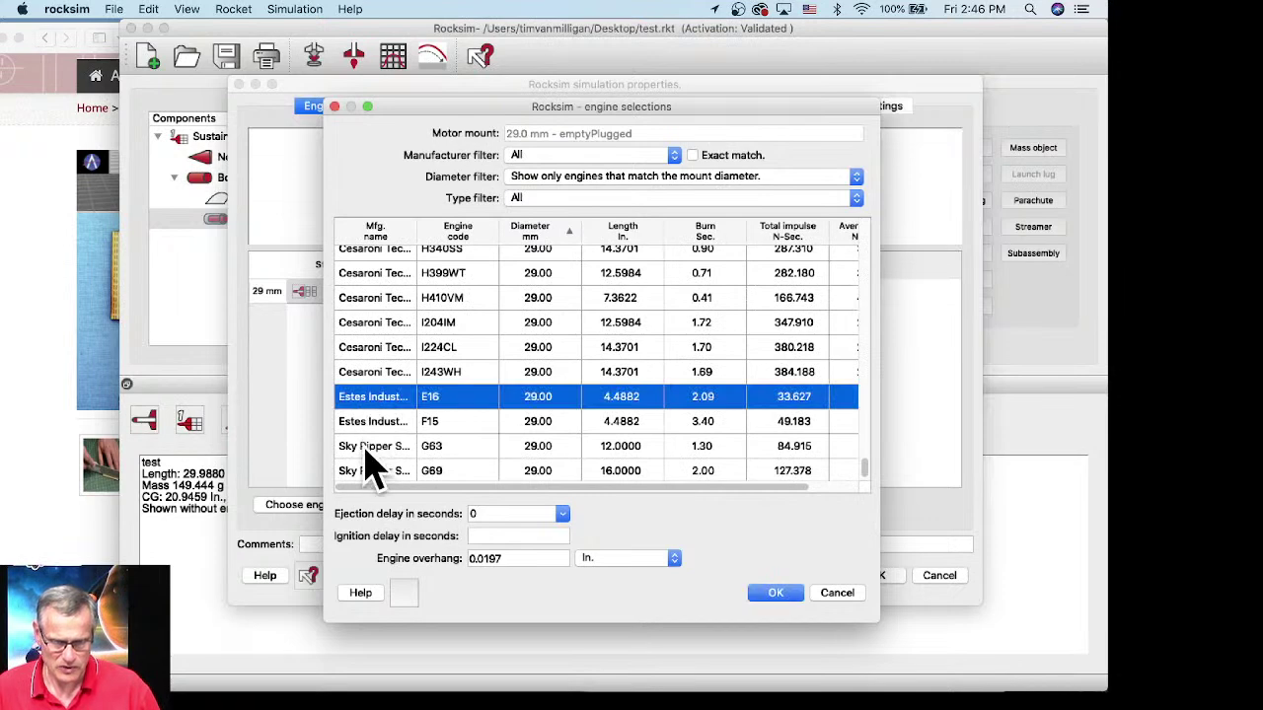
drag(418, 234, 487, 233)
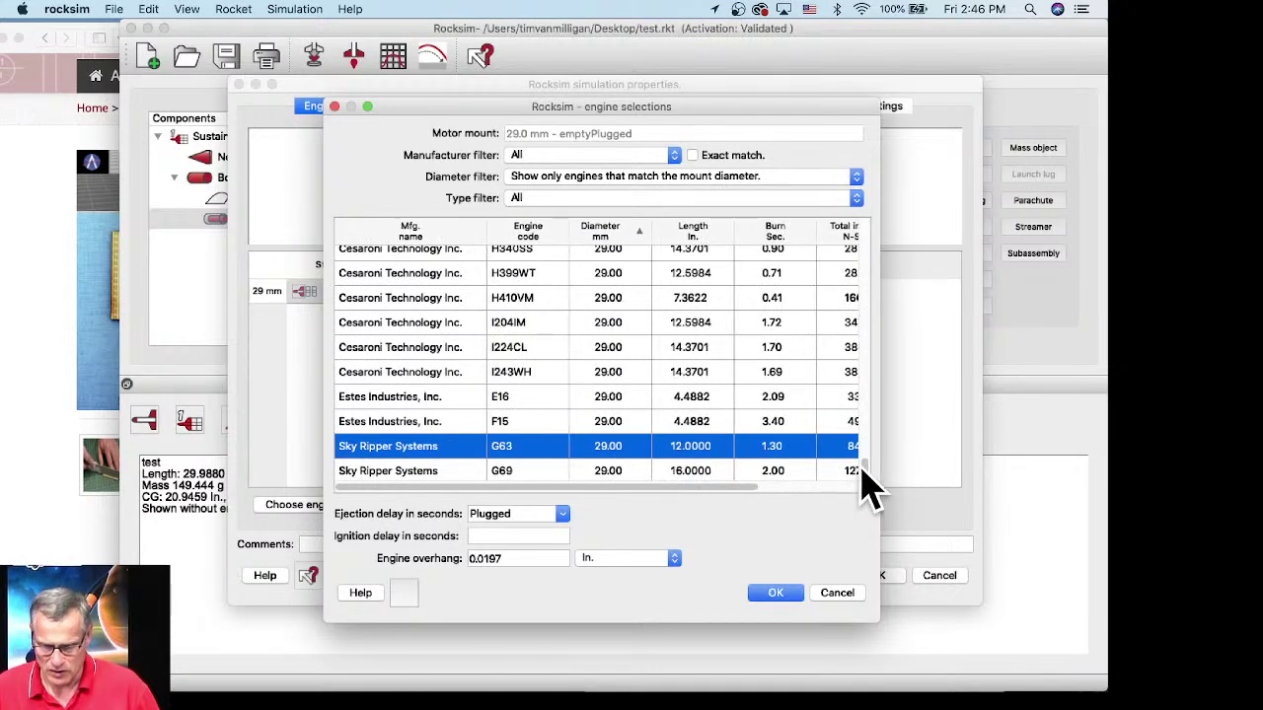
scroll(862, 484, down, 1)
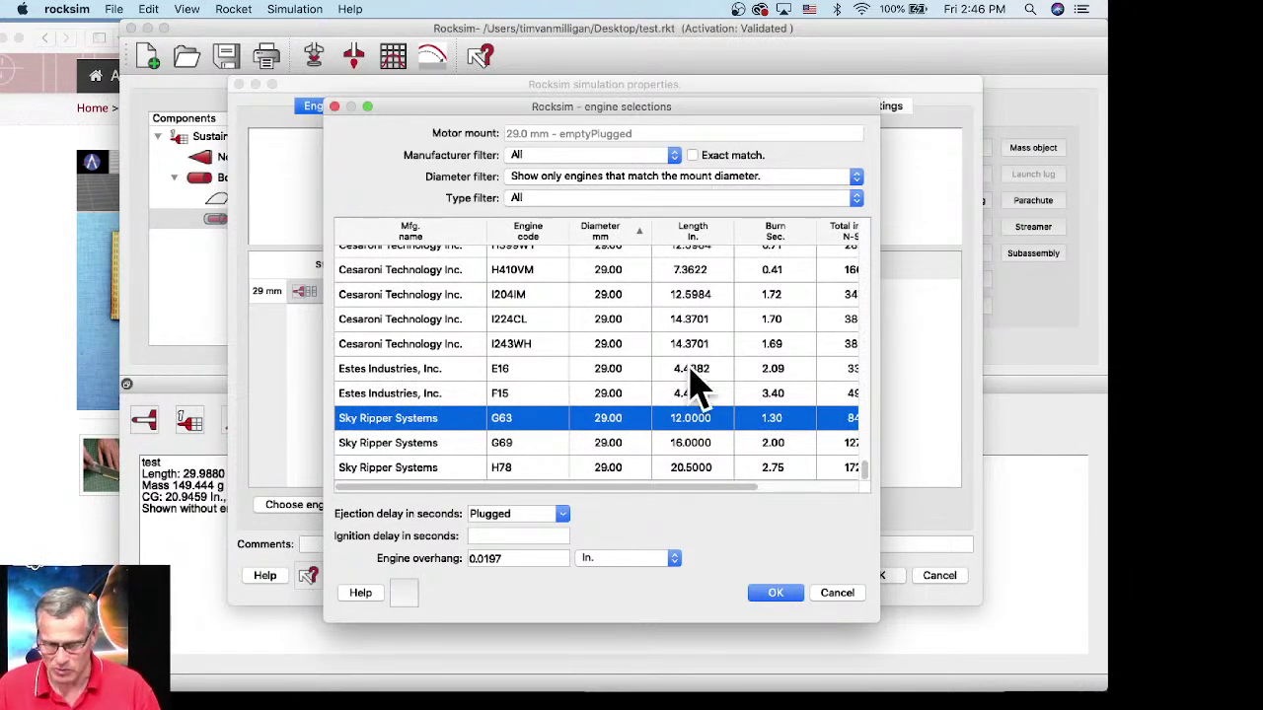
drag(864, 476, 856, 347)
click(385, 354)
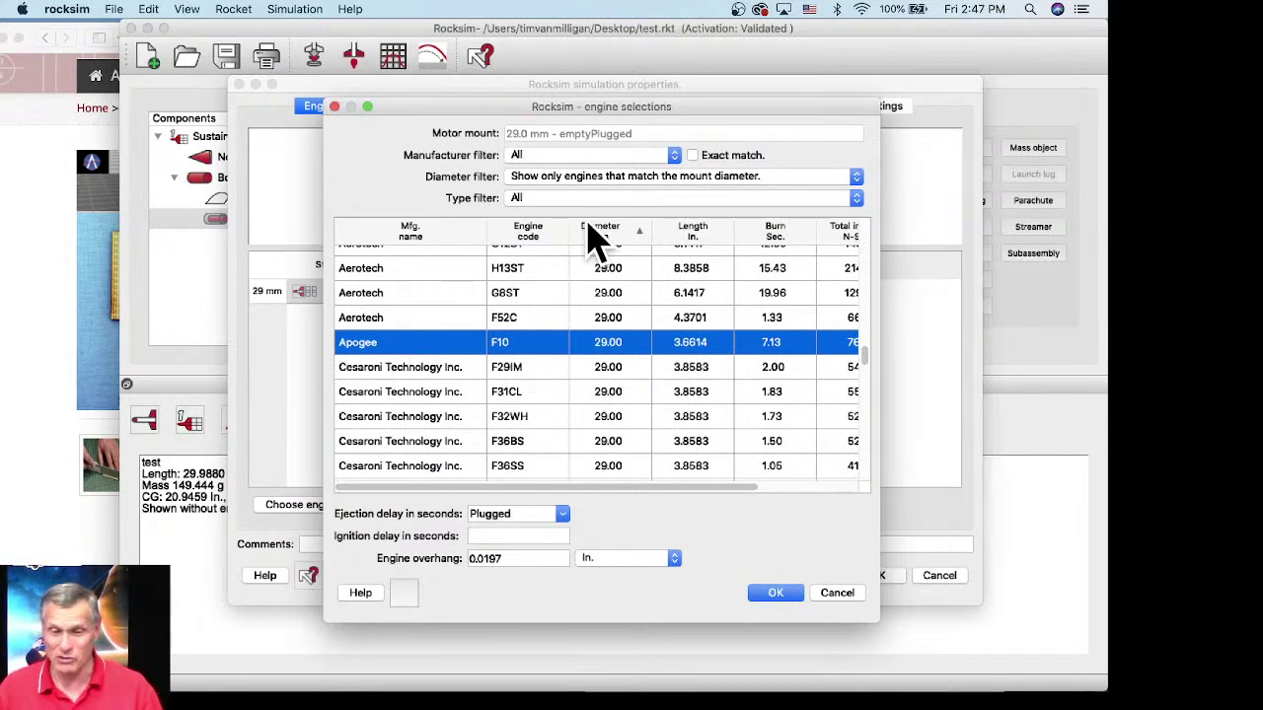
Step: Set the diameter filter to show all engines, look through the full list and cancel the engine selection and simulation properties
click(542, 176)
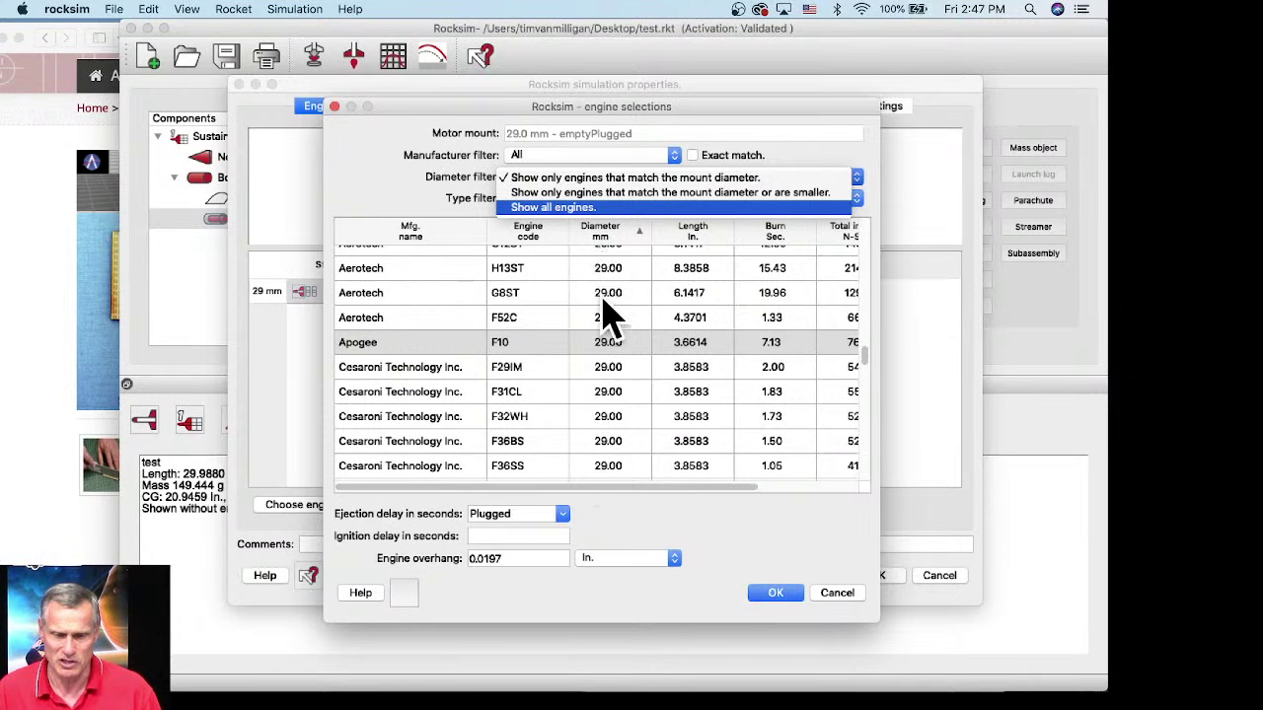
click(577, 209)
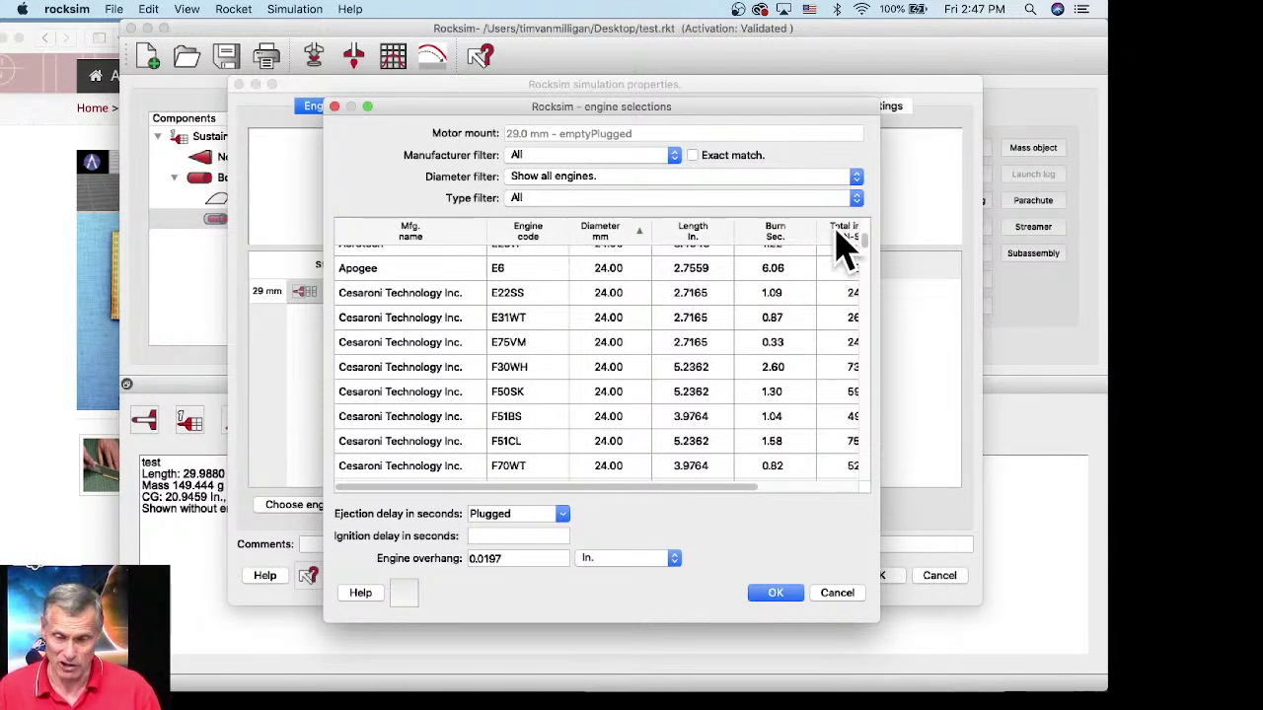
scroll(865, 248, up, 3)
scroll(865, 248, up, 10)
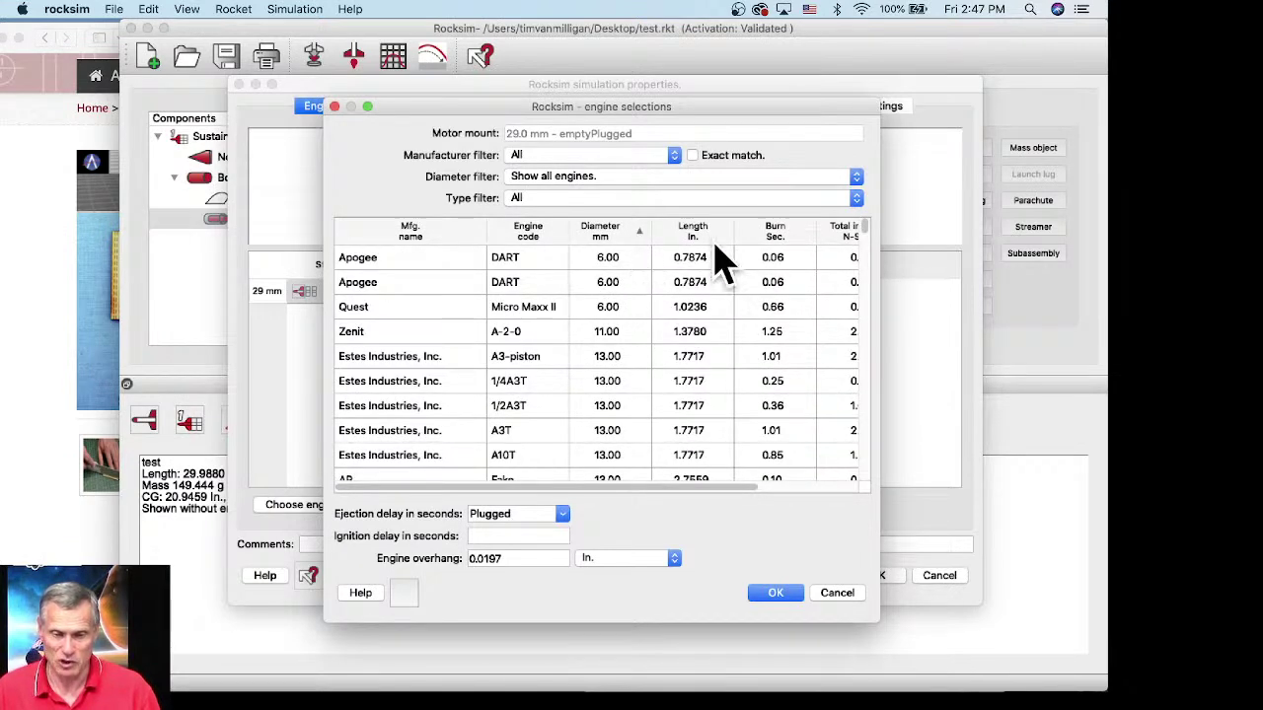
scroll(868, 261, down, 10)
drag(865, 249, 879, 476)
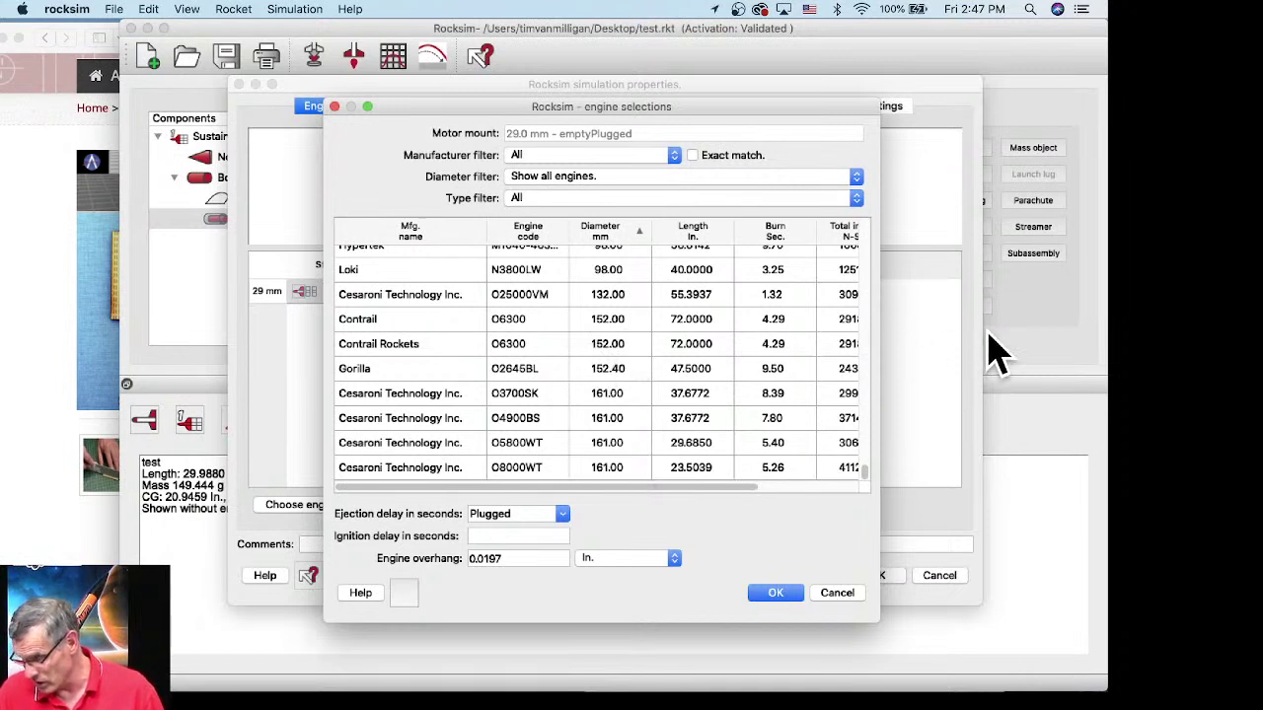
click(841, 595)
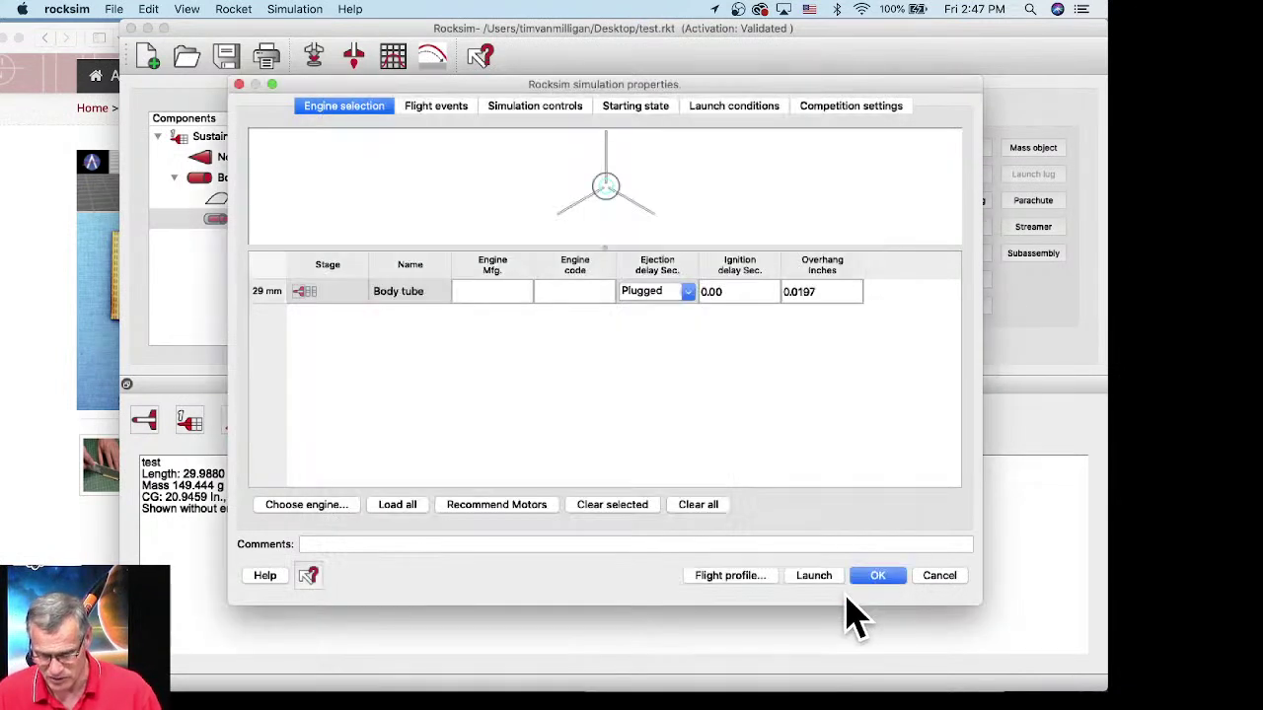
click(939, 576)
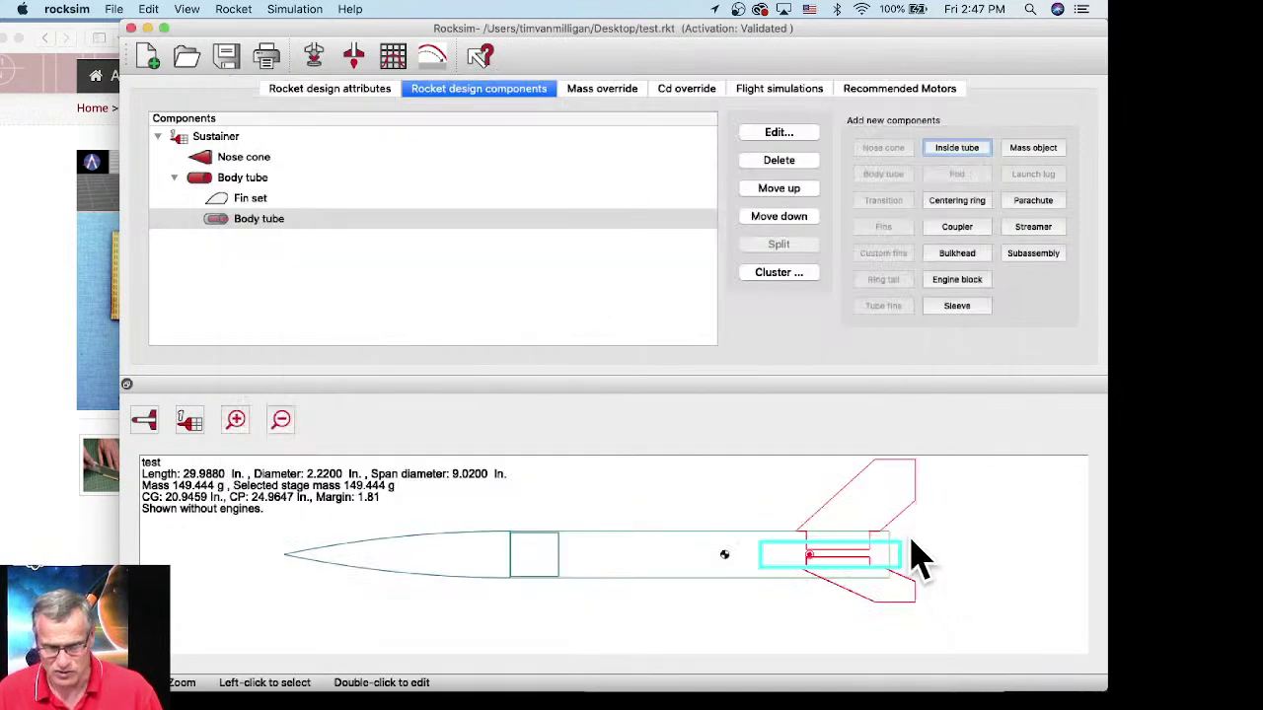
Step: Open the engine data file selection for reloading engine data
drag(209, 29, 204, 26)
click(114, 10)
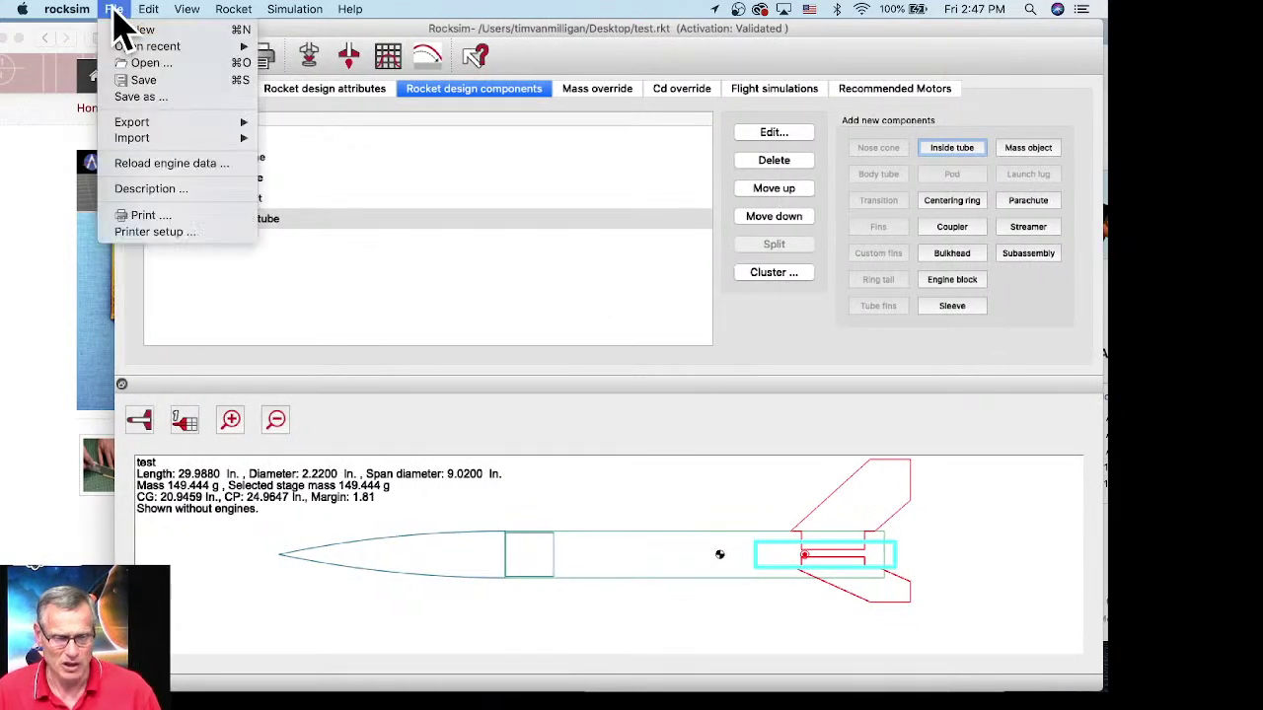
click(160, 167)
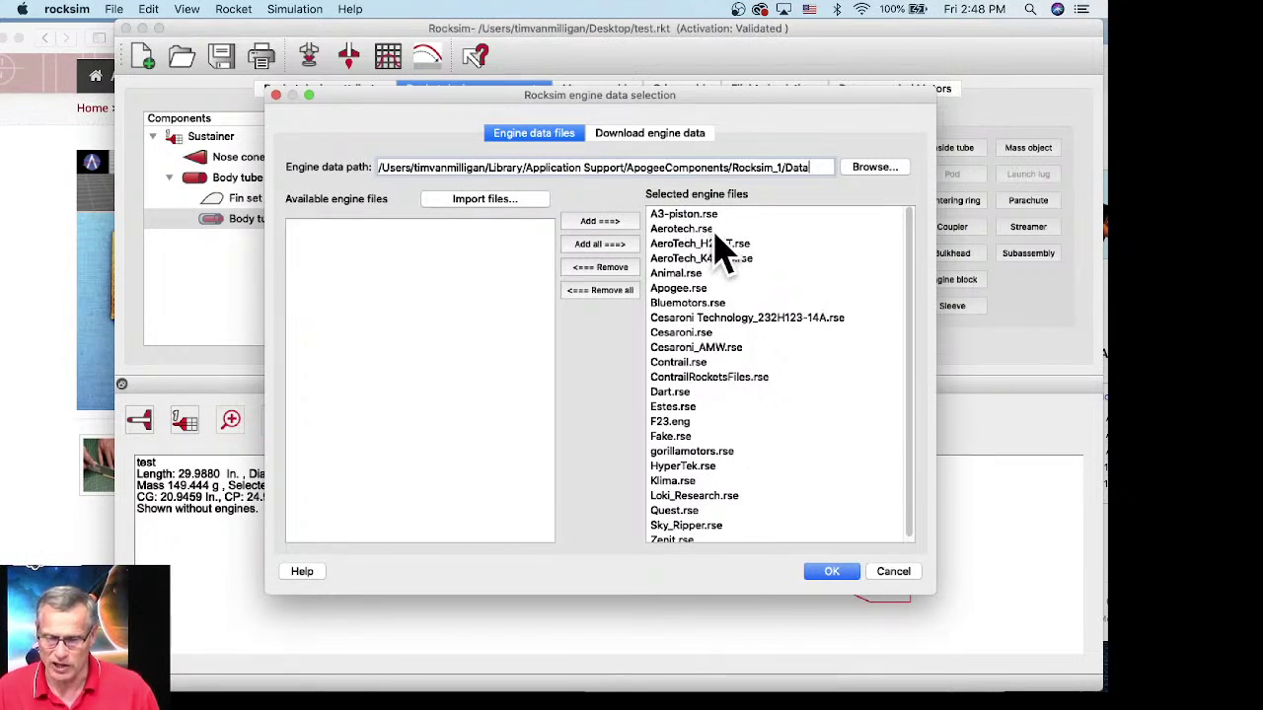
Step: Reduce the selected engine files to only Aerotech.rse, and add all the available engine files back
click(602, 290)
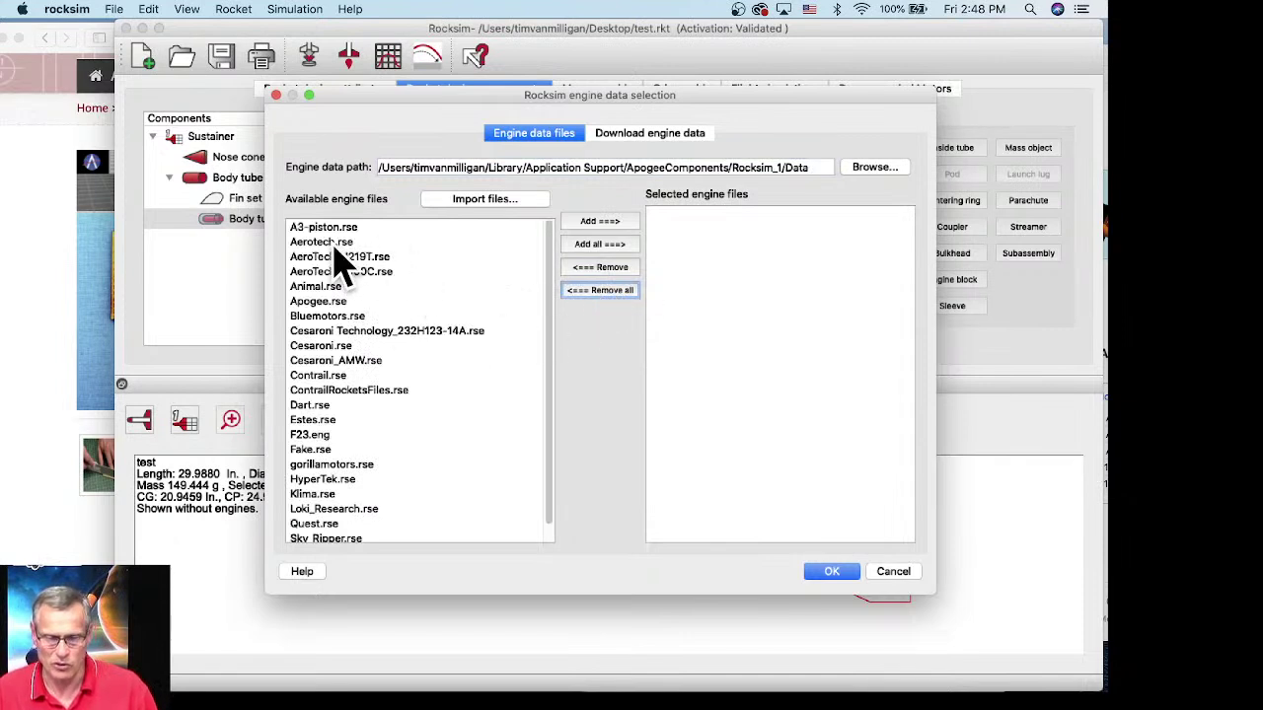
click(363, 244)
click(602, 223)
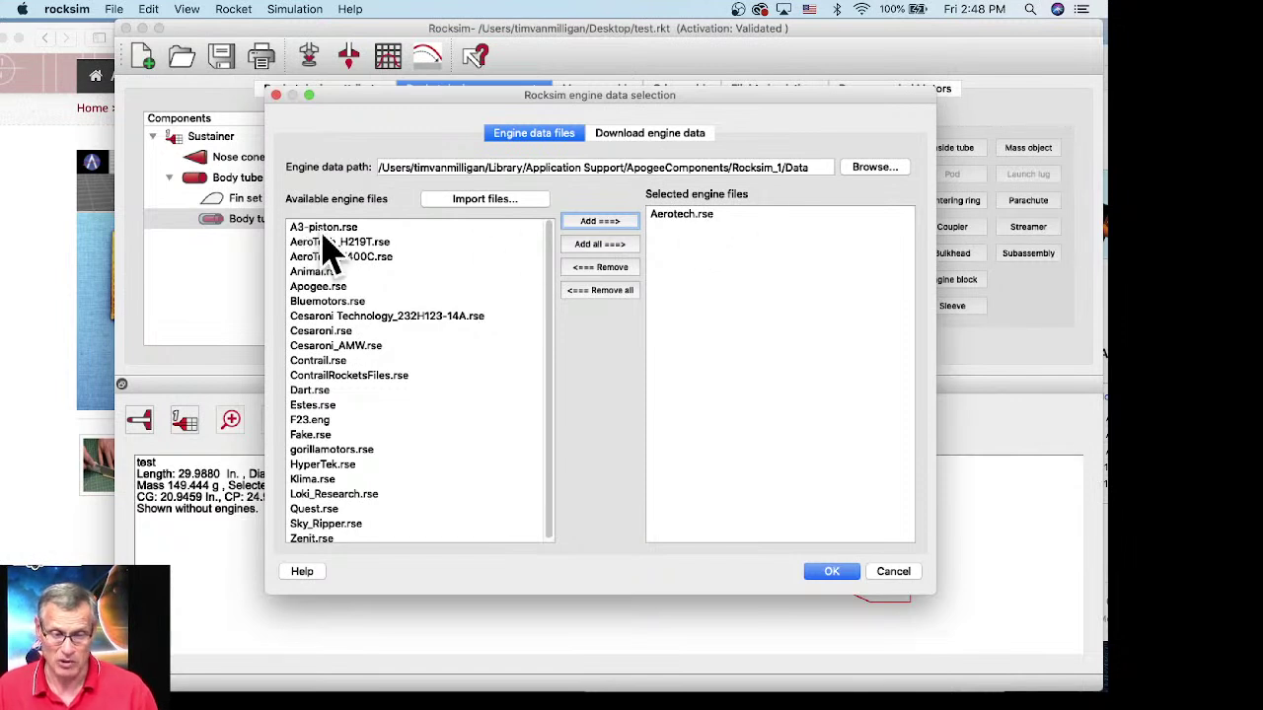
click(598, 243)
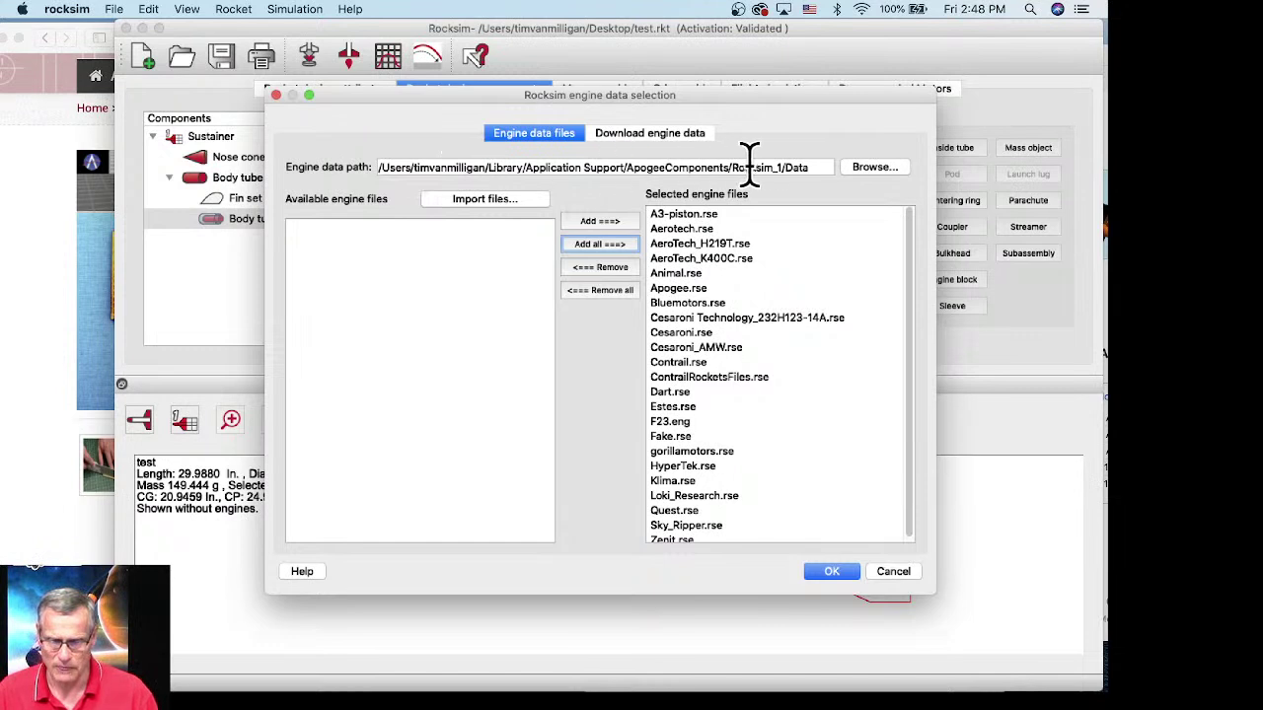
Step: Examine the engine data path, highlighting its Data folder and the complete path
drag(817, 161, 779, 160)
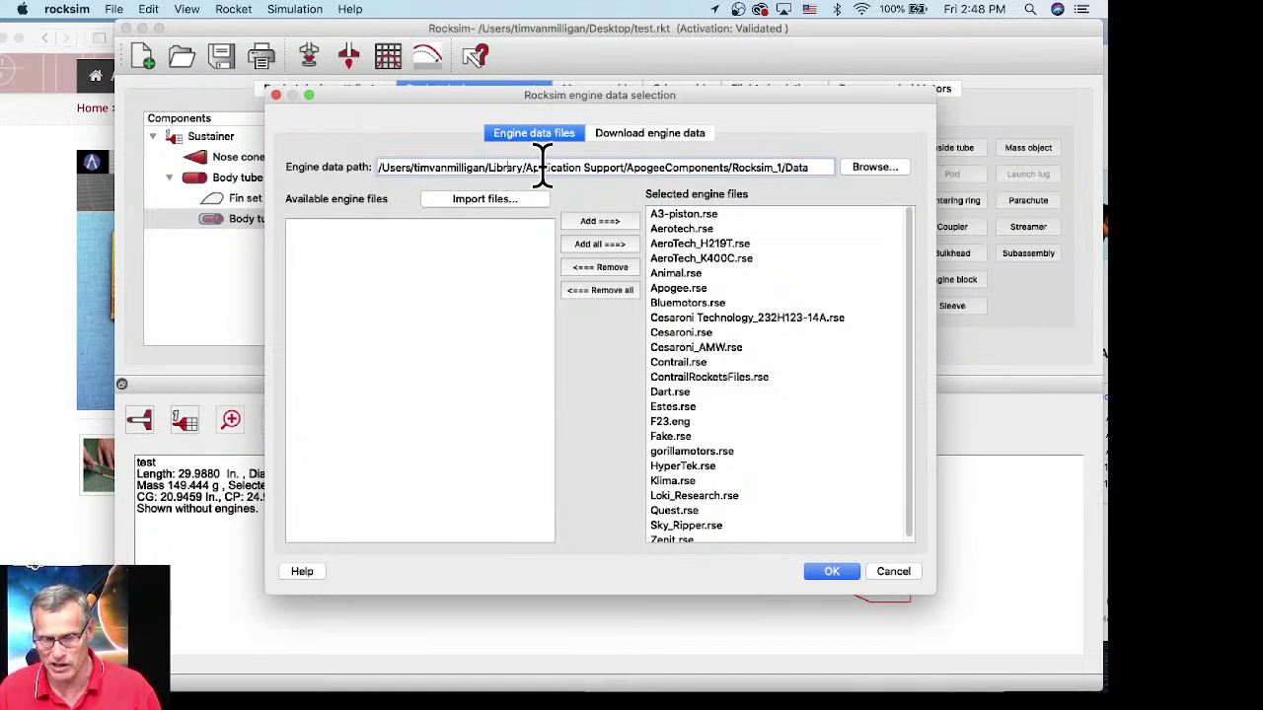
drag(524, 168, 782, 168)
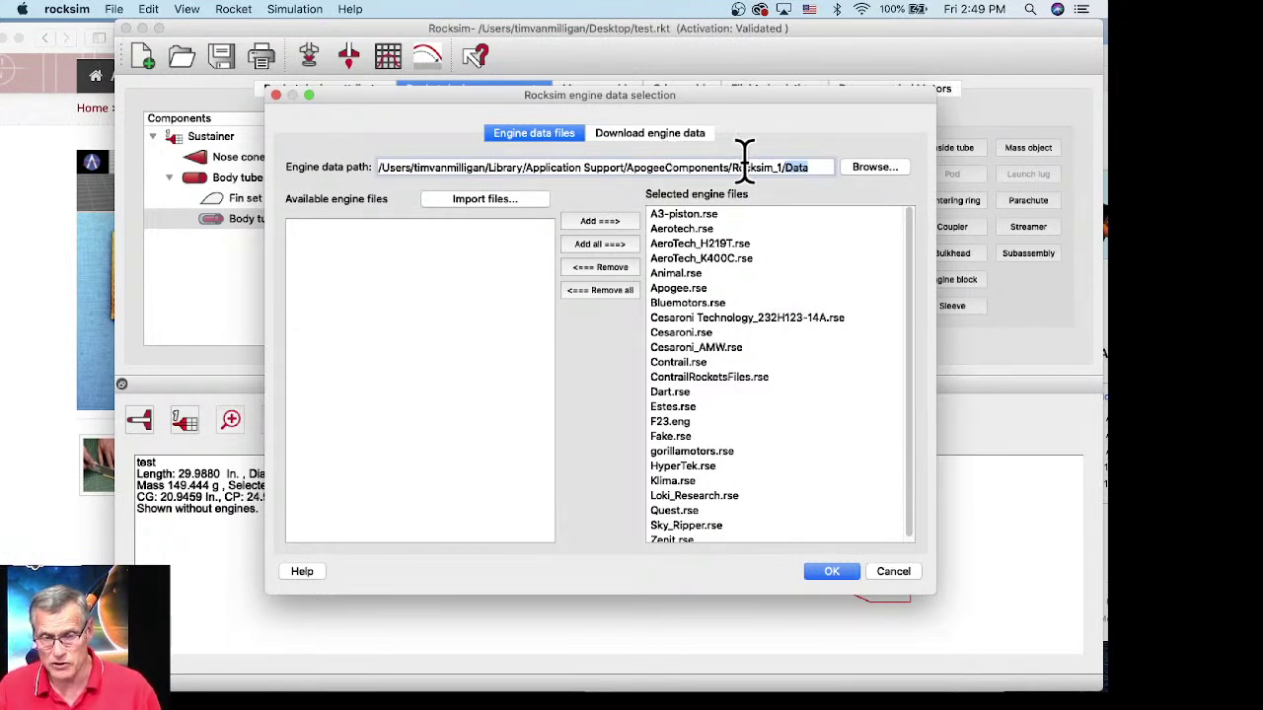
drag(821, 165, 344, 160)
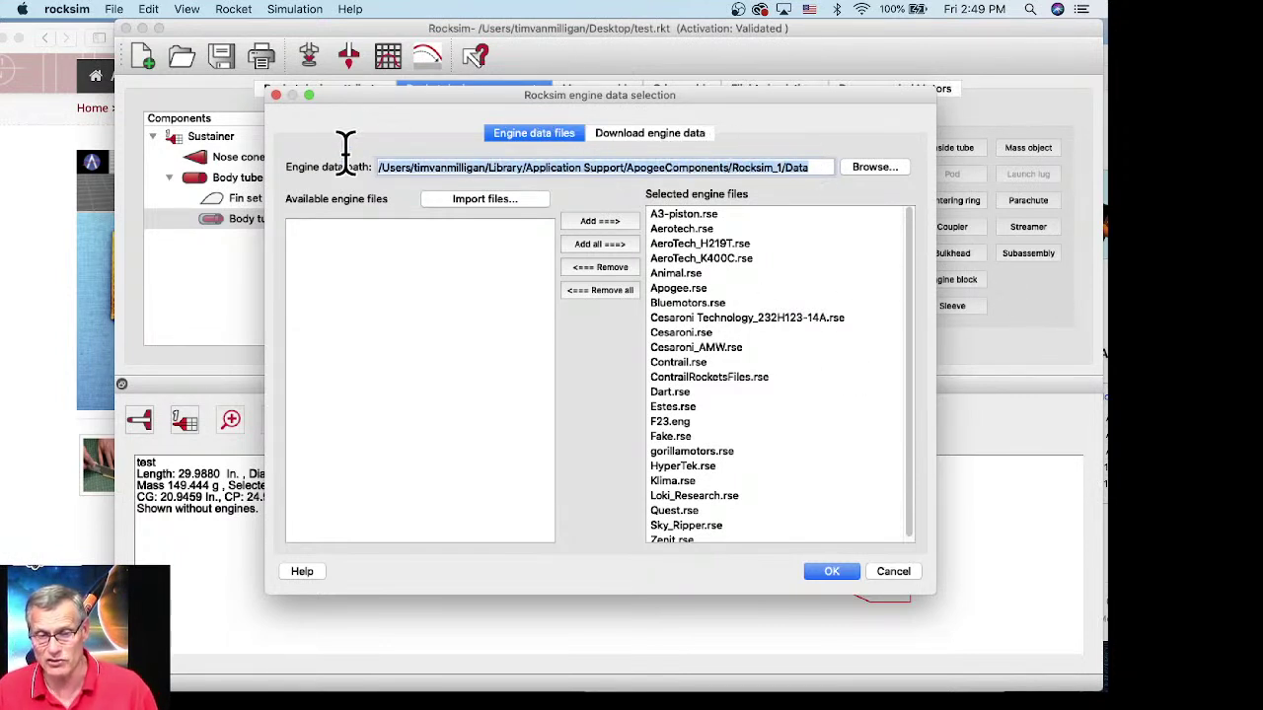
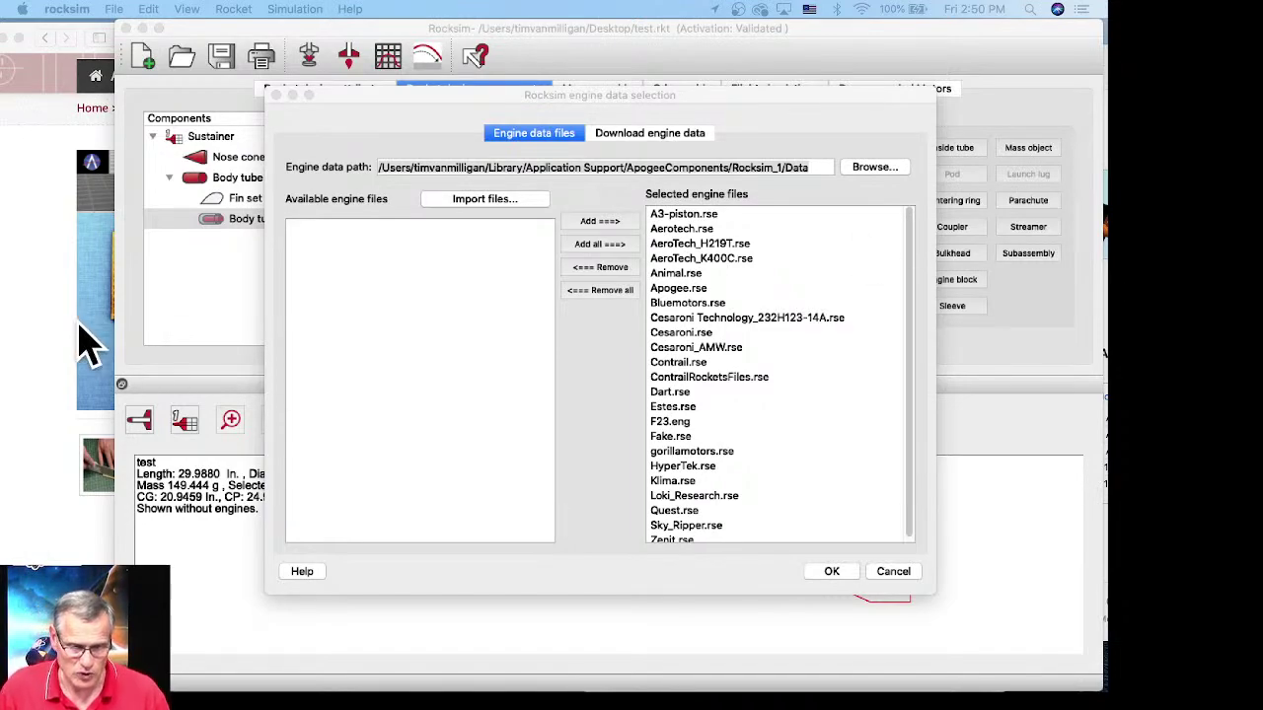
Step: Switch to the Apogee website in Safari, go to its home page and advance the banner carousel
click(8, 279)
drag(206, 40, 342, 36)
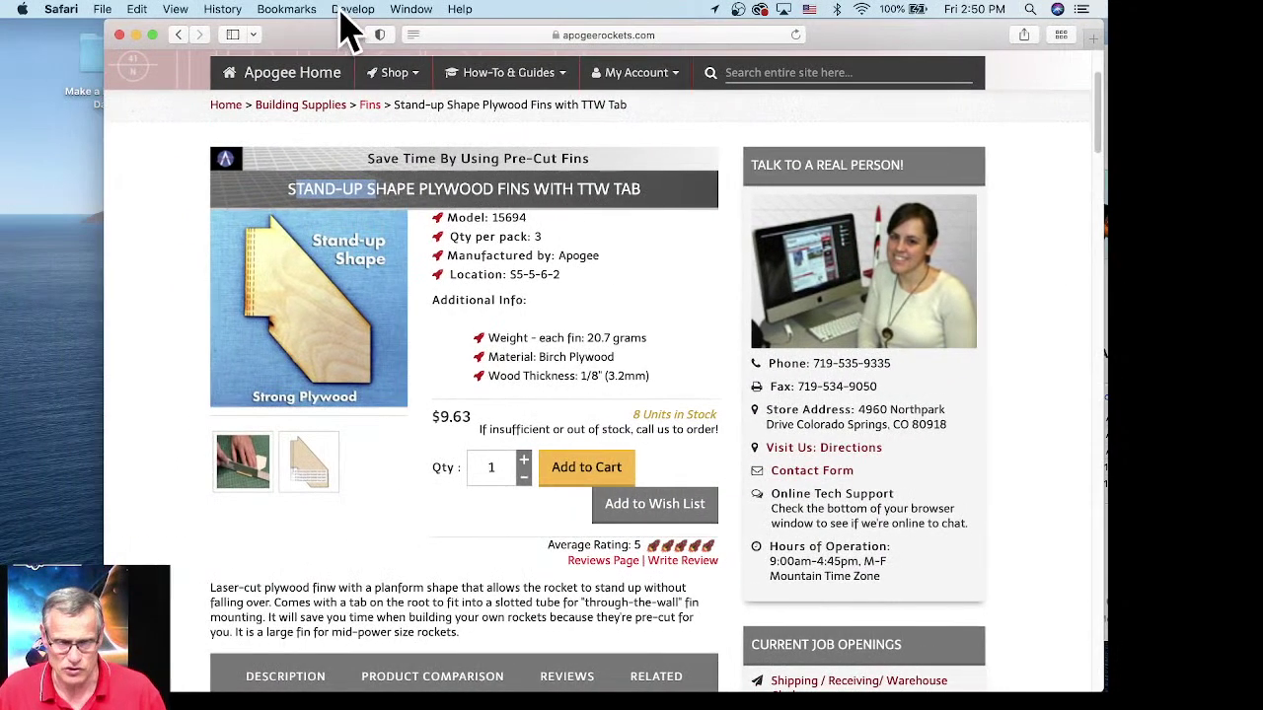
click(237, 106)
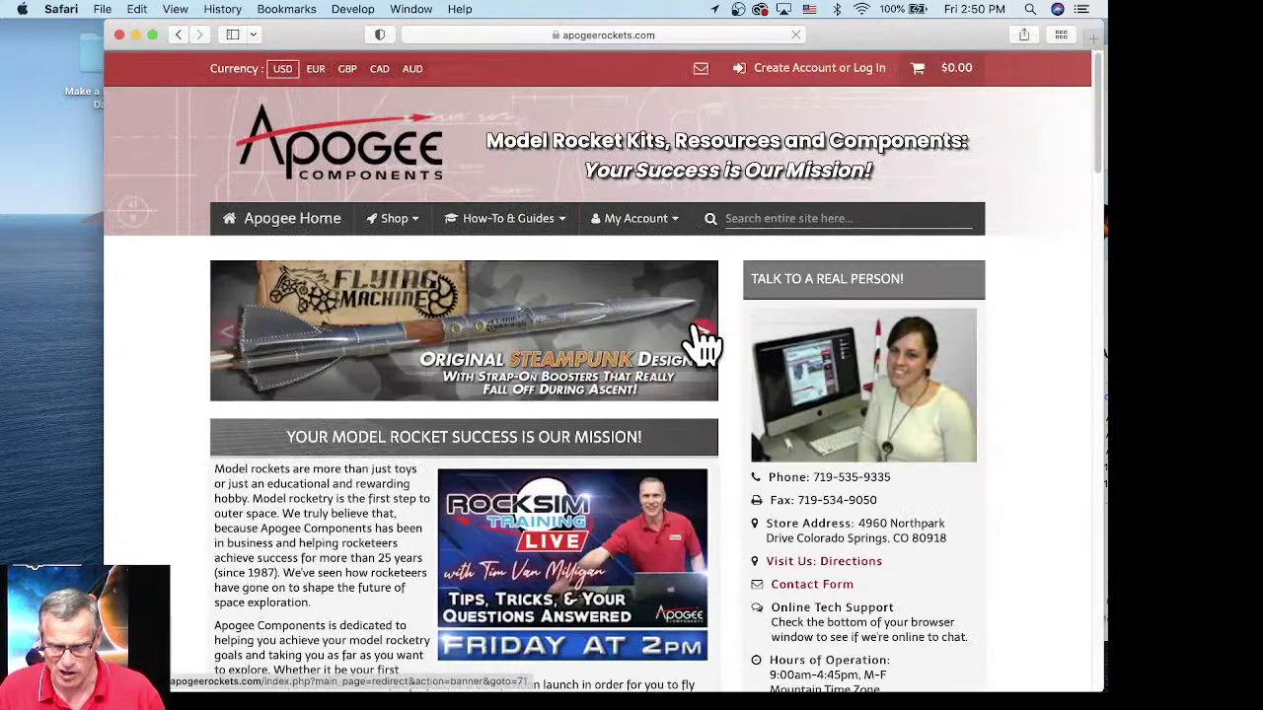
click(702, 334)
click(703, 334)
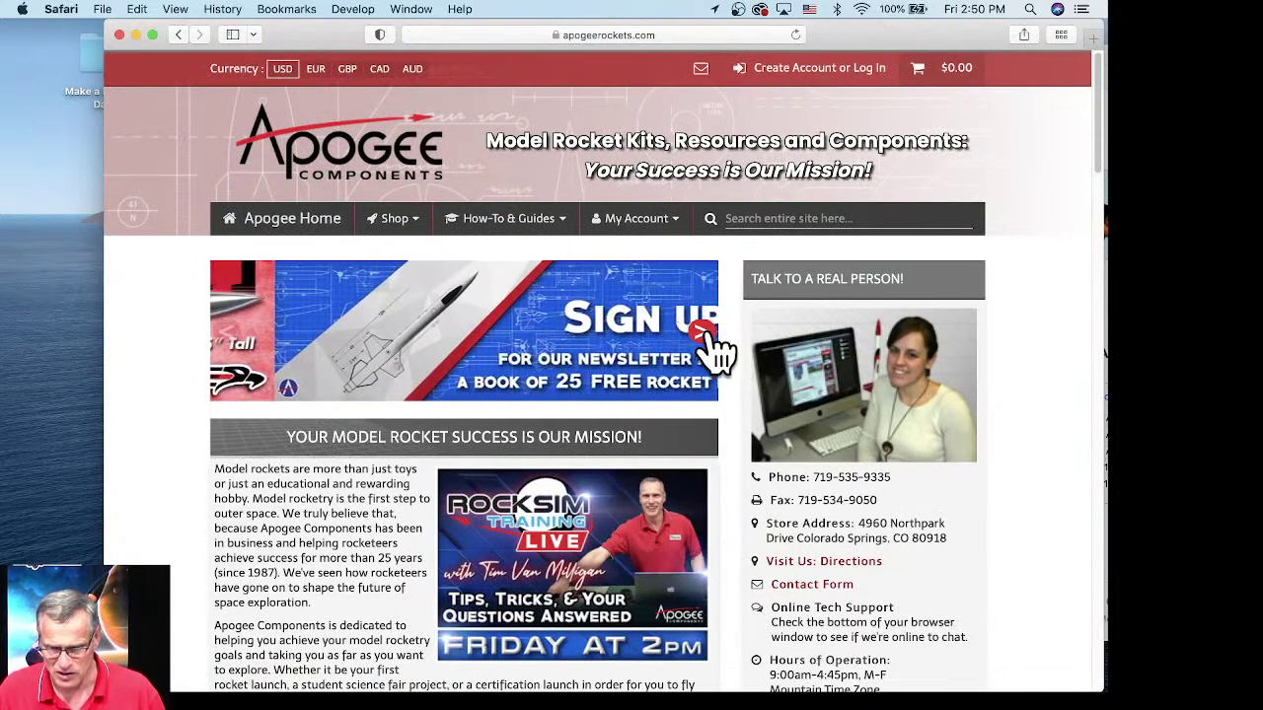
Step: Search the Apogee site for zephyr and open the Zephyr rocket kit's product page
click(755, 215)
text(z)
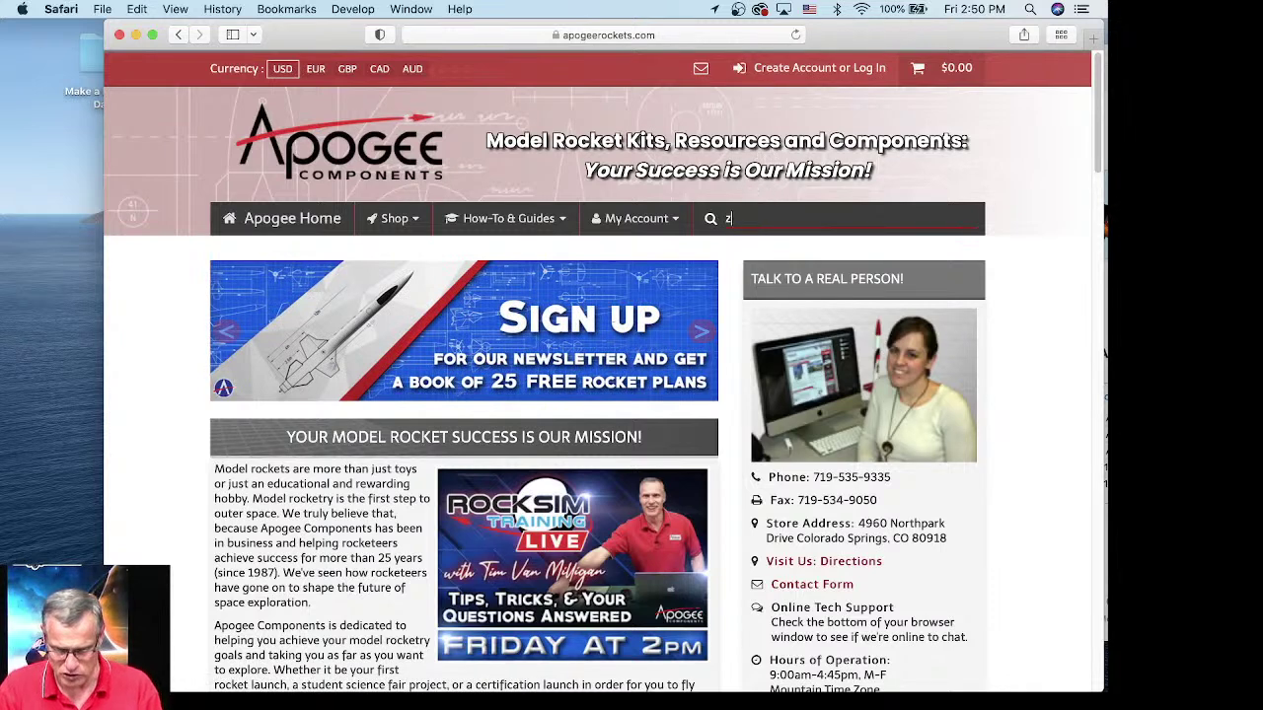
text(ephyr)
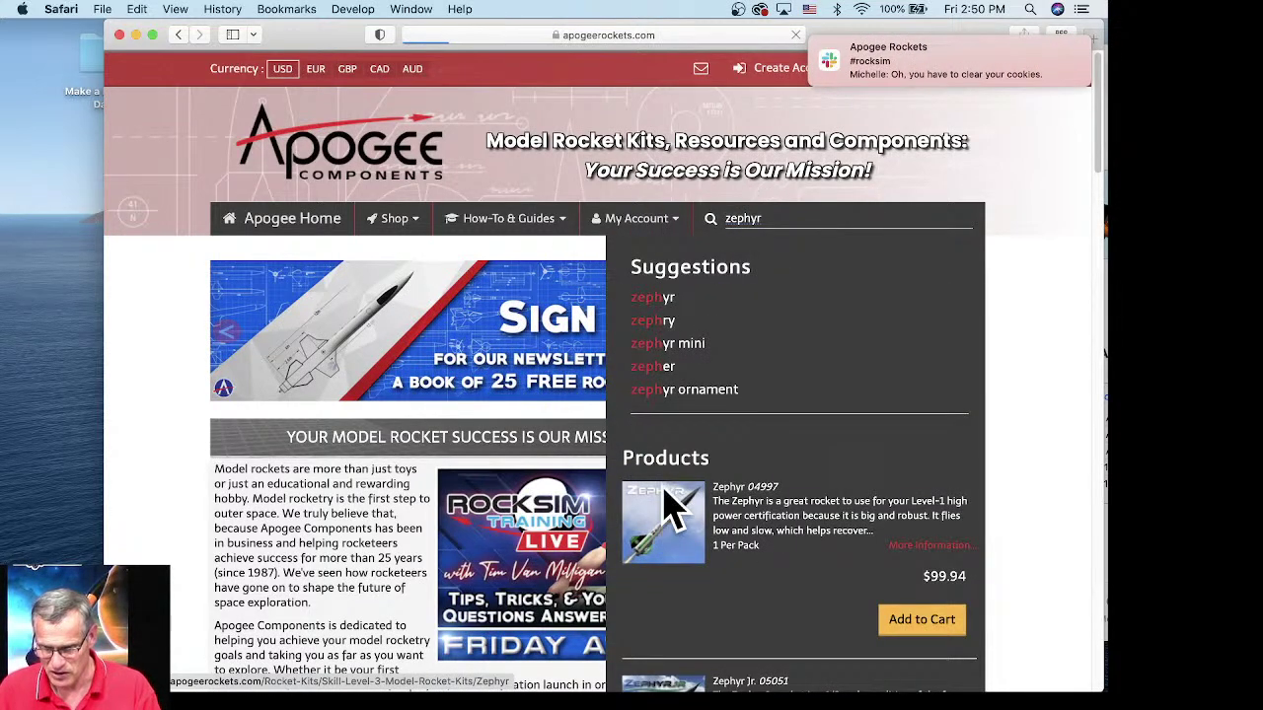
click(663, 528)
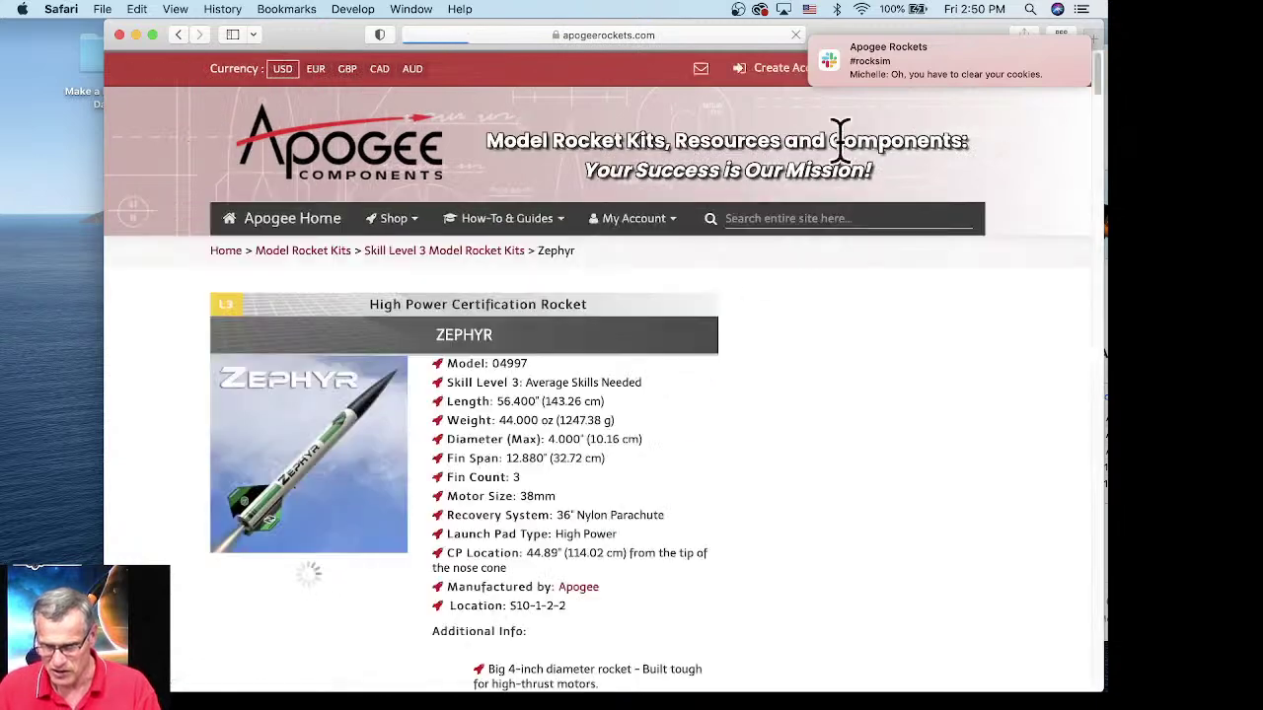
Step: Look through the Zephyr kit's specifications and highlight its stock availability note
scroll(464, 428, down, 4)
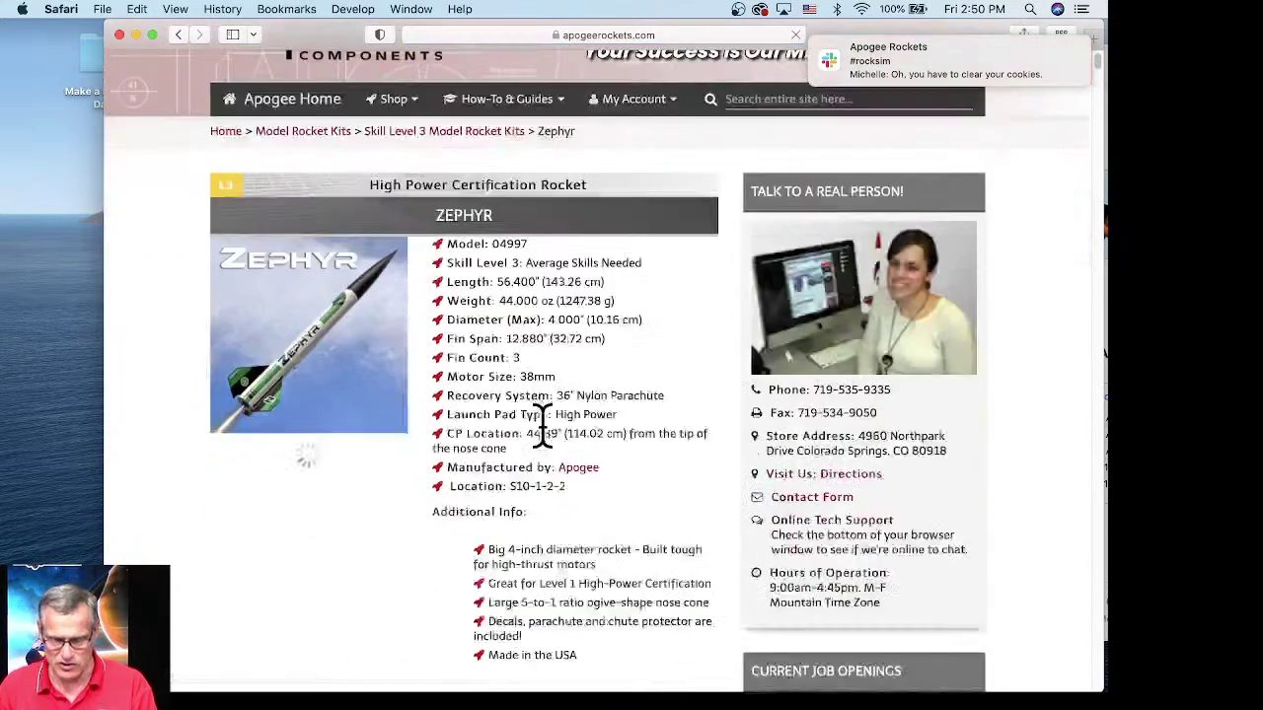
scroll(553, 651, down, 2)
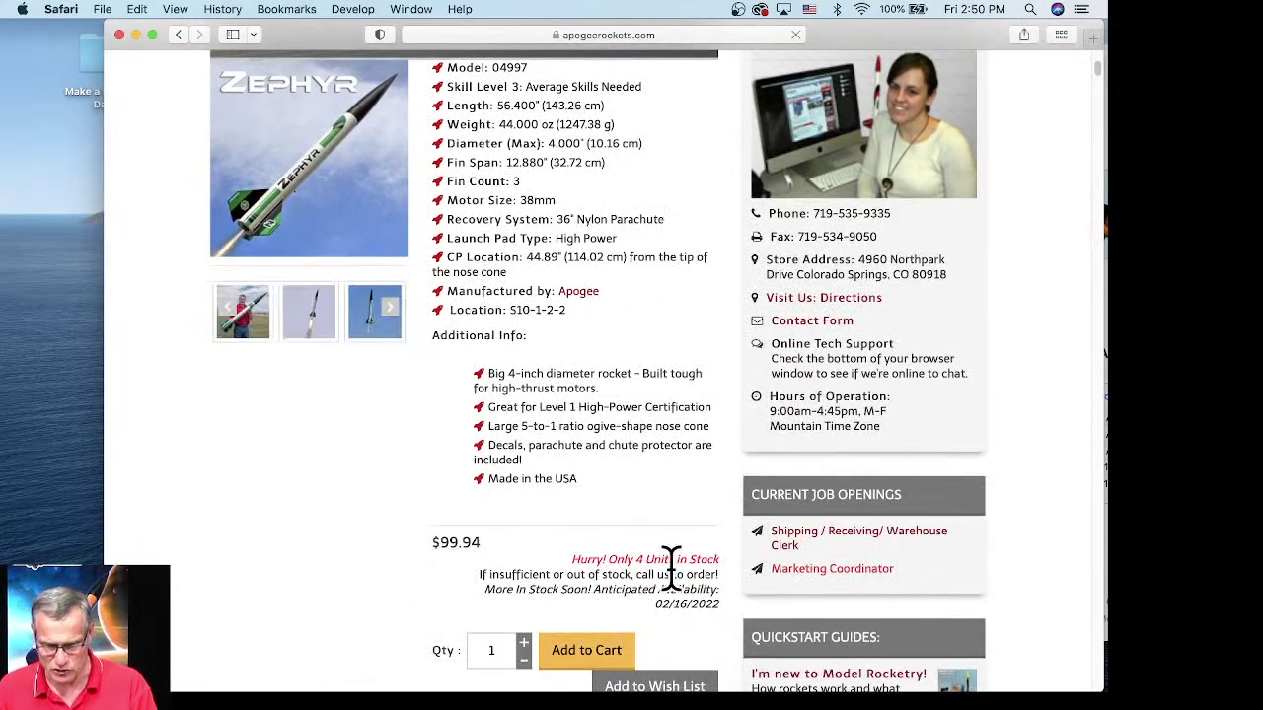
drag(569, 559, 718, 556)
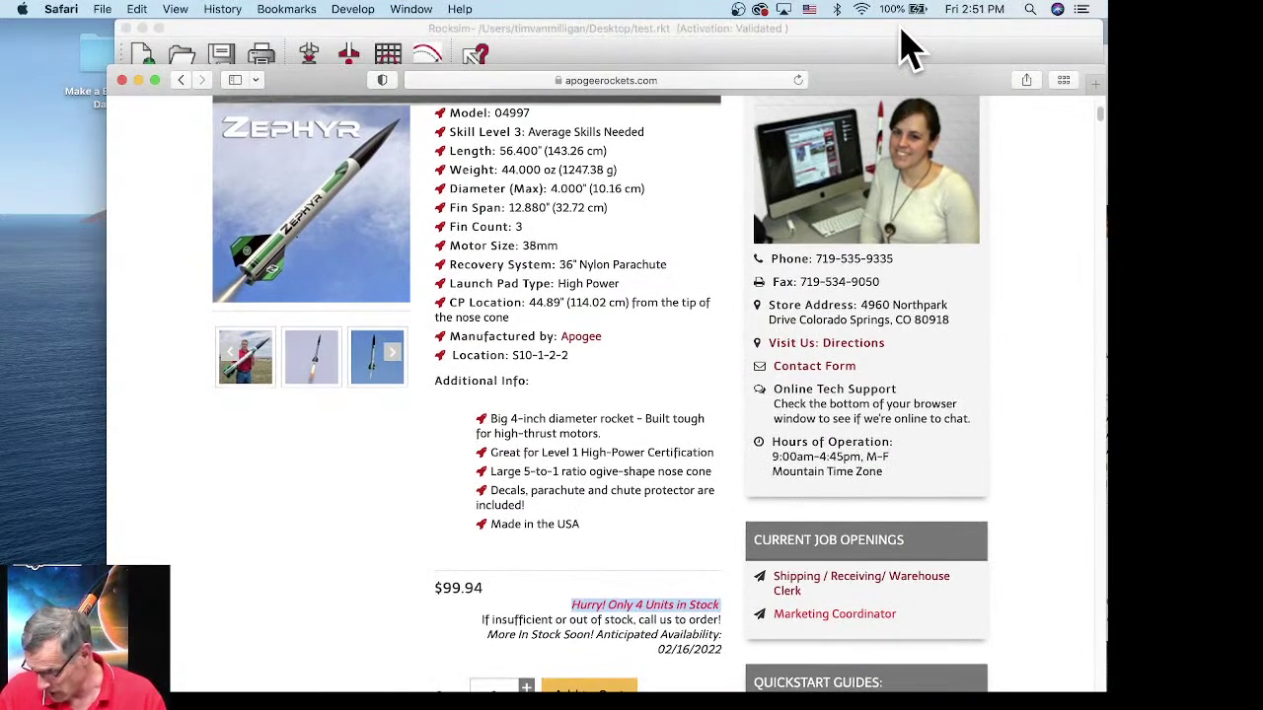
Step: Return to RockSim, dismiss the engine data selection without changes and bring the rocket design window forward
click(907, 49)
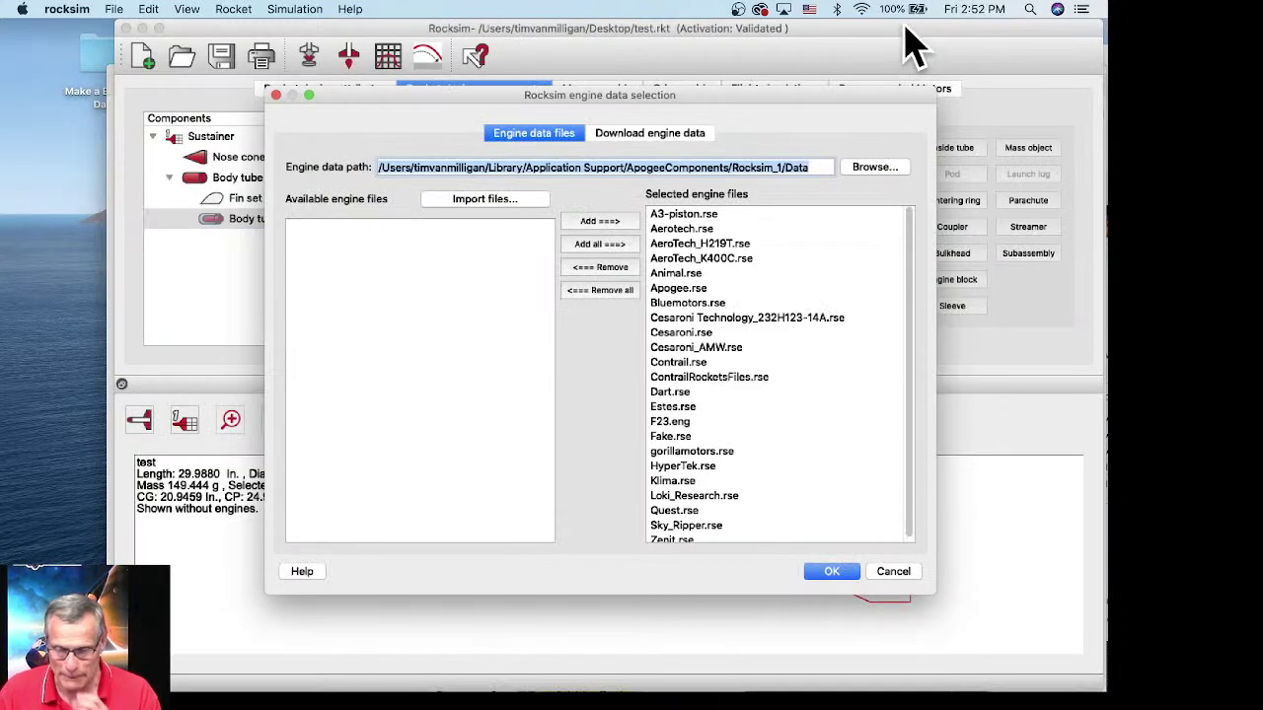
click(893, 572)
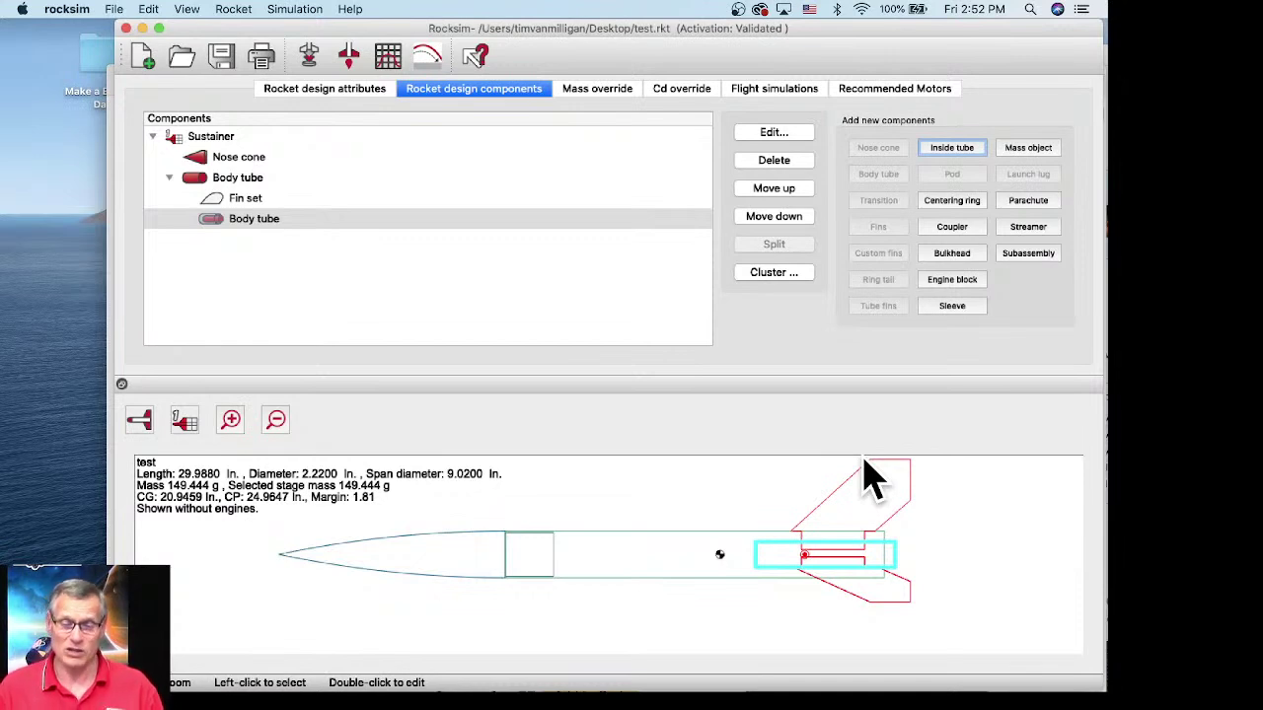
key(ctrl+Down)
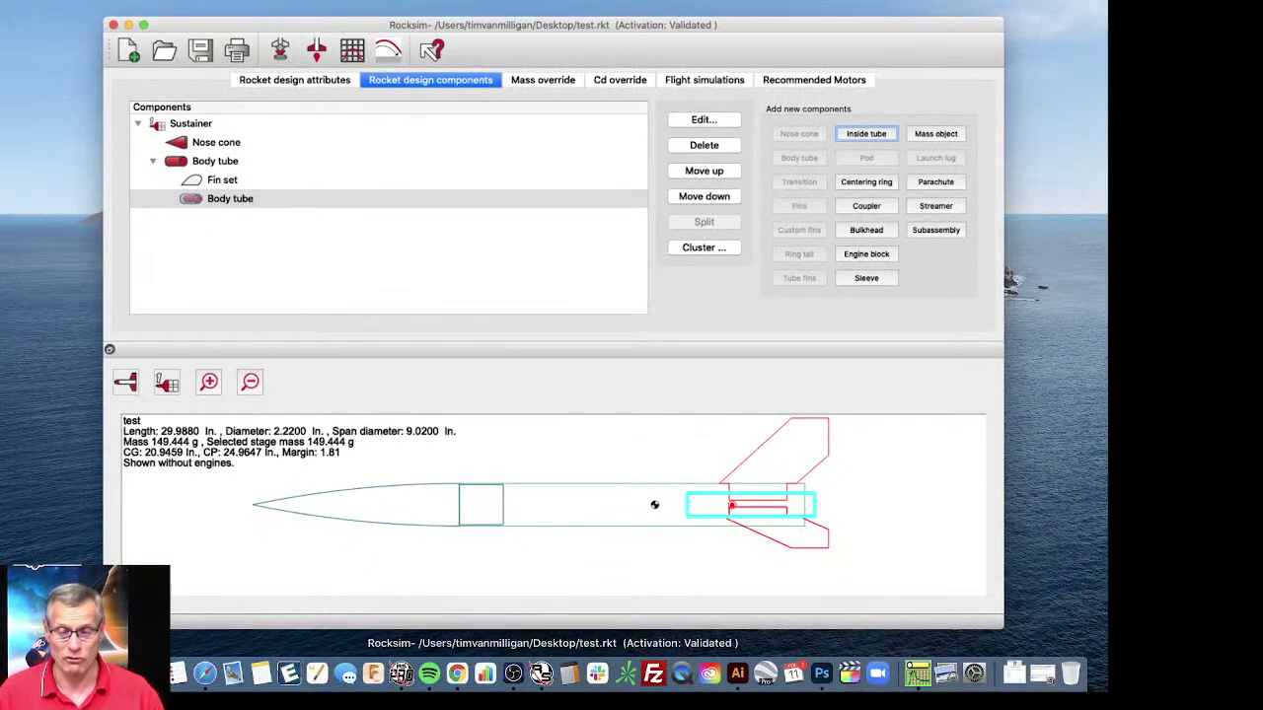
click(397, 251)
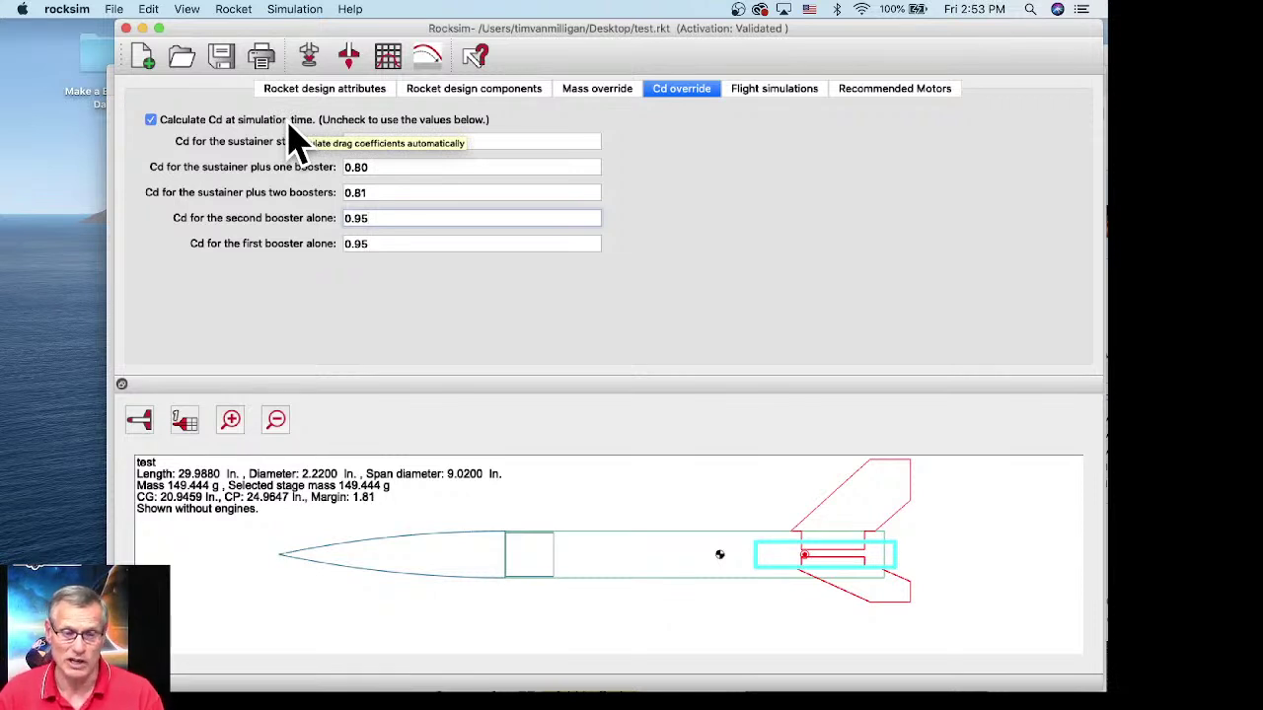
Step: Run the CD Analysis for the sustainer with velocity in Mach, check the drag breakdown at Mach 0.5, and close it
click(228, 10)
click(229, 10)
click(228, 10)
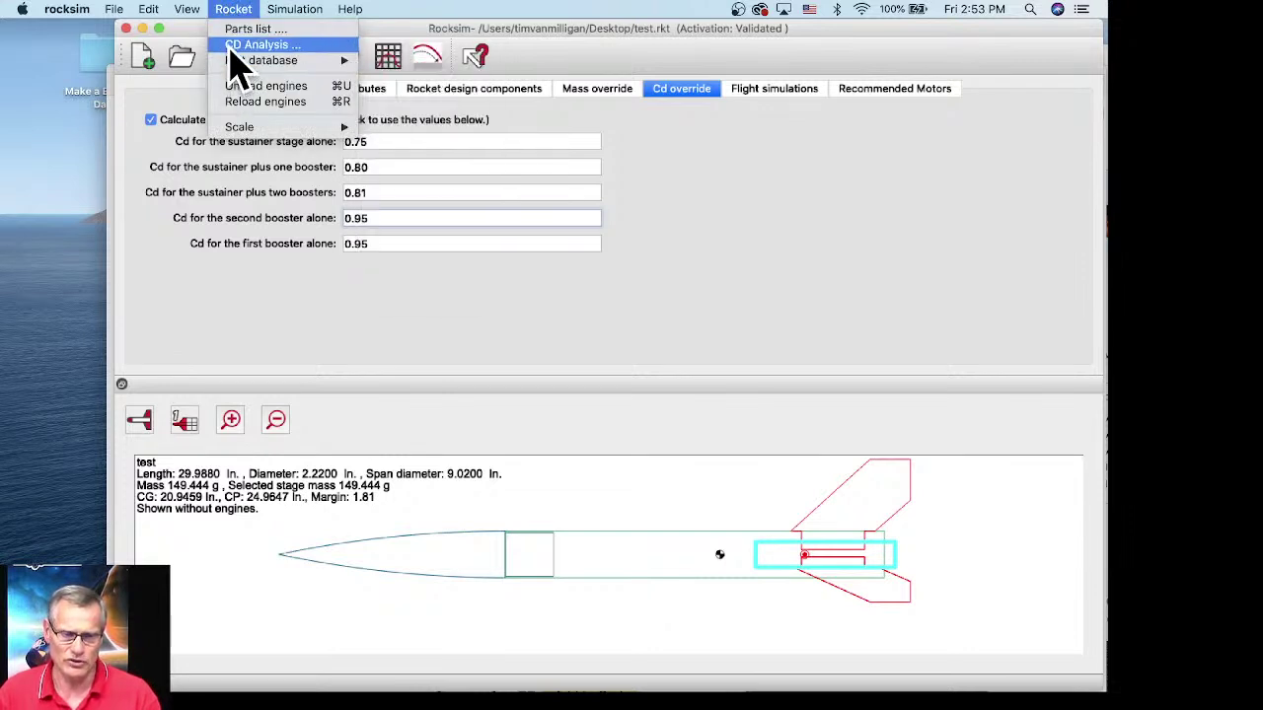
click(265, 47)
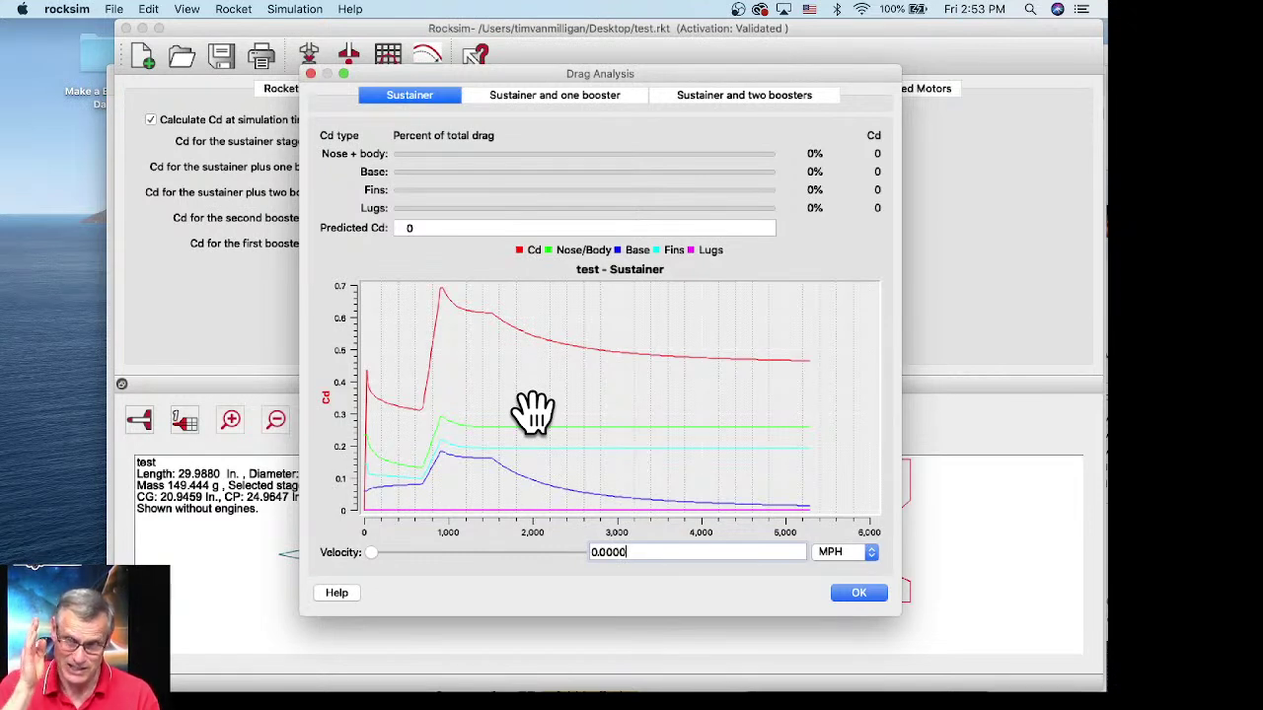
click(866, 554)
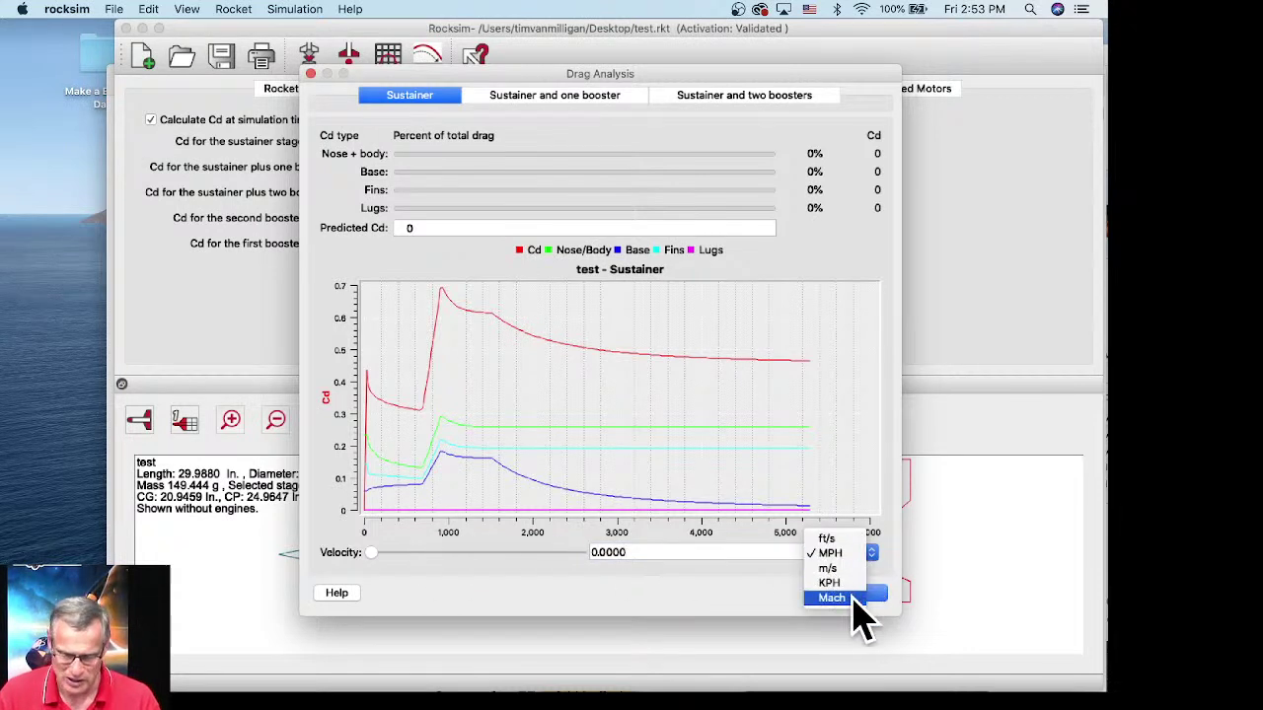
click(854, 599)
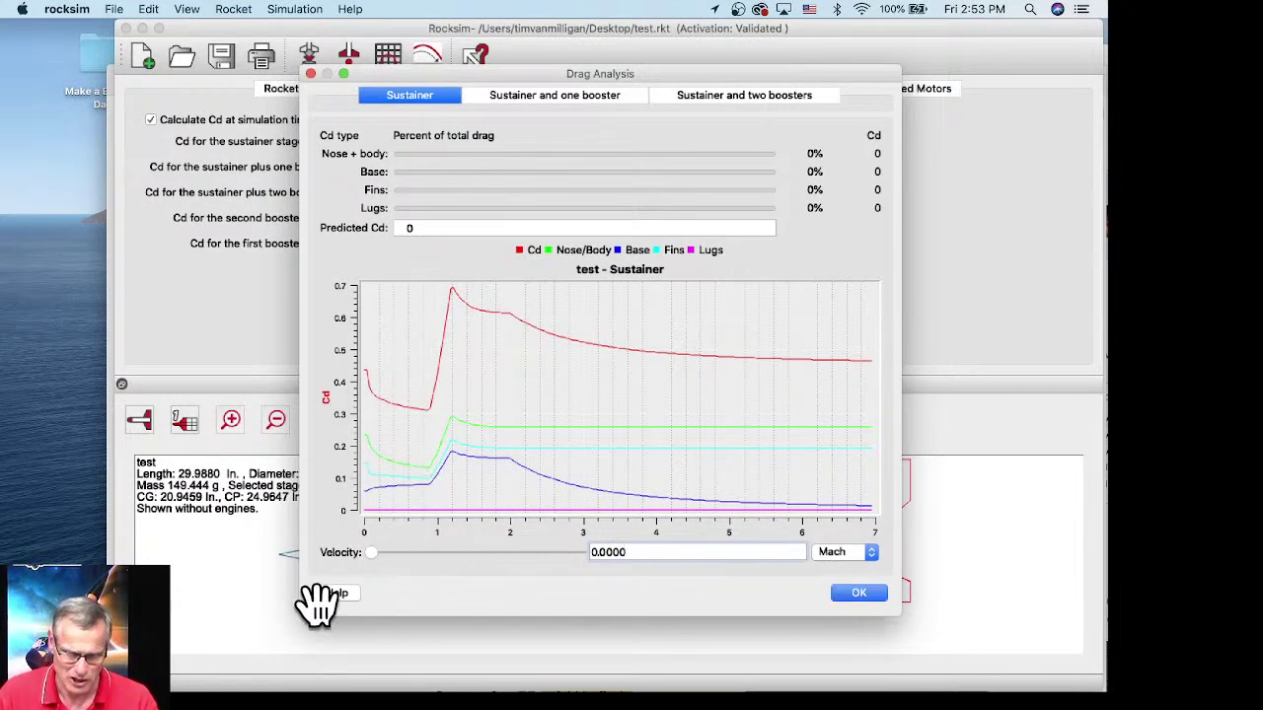
drag(378, 548, 387, 549)
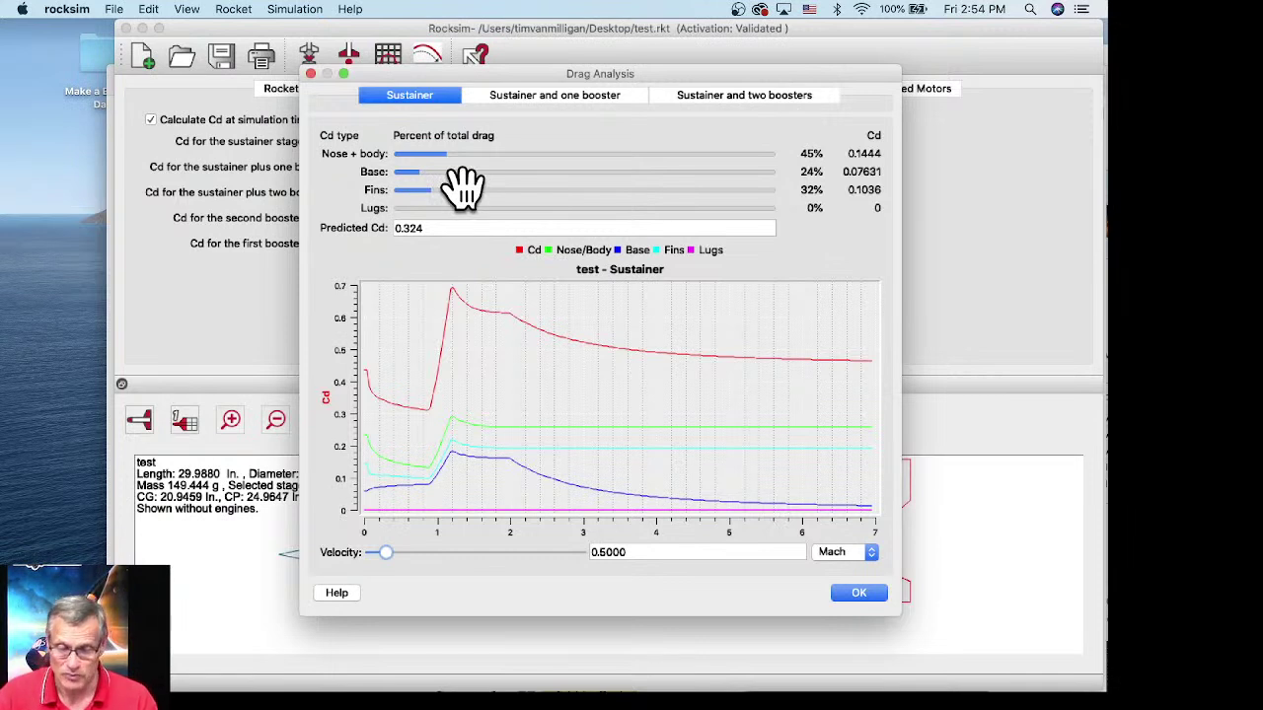
click(873, 596)
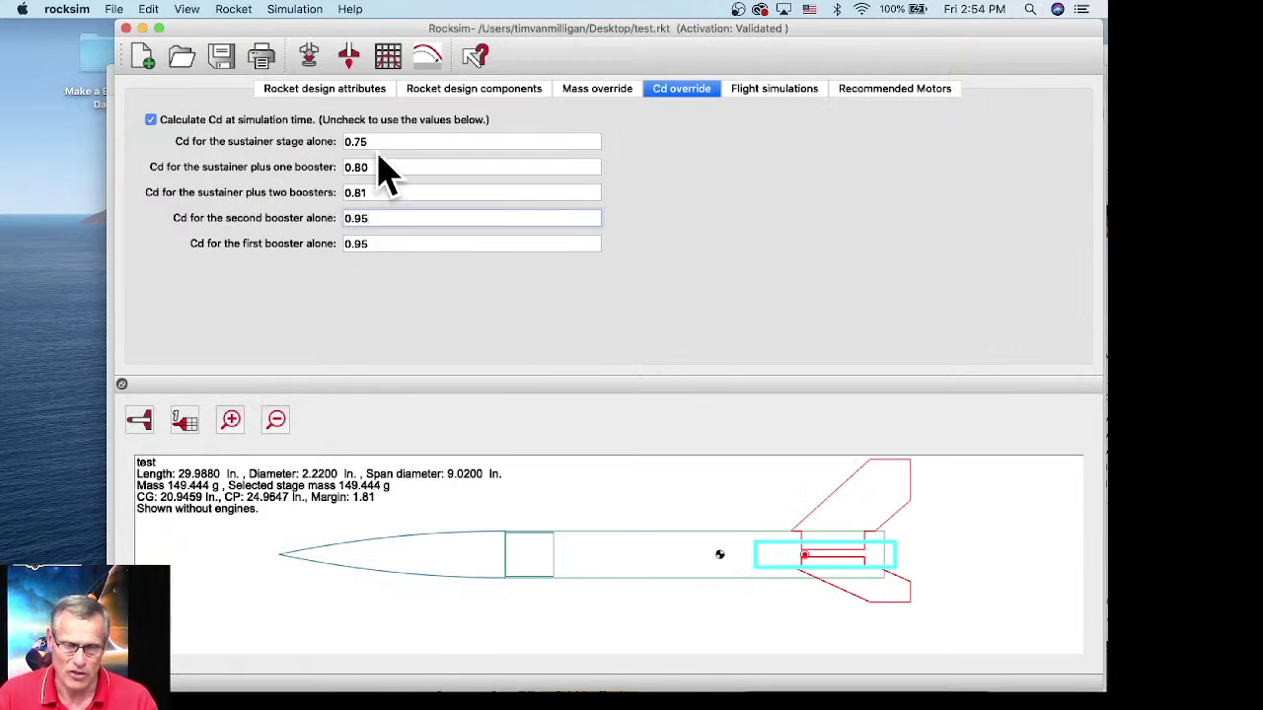
Step: Turn off calculating Cd at simulation time and set the Cd for the sustainer stage alone to .3
click(151, 120)
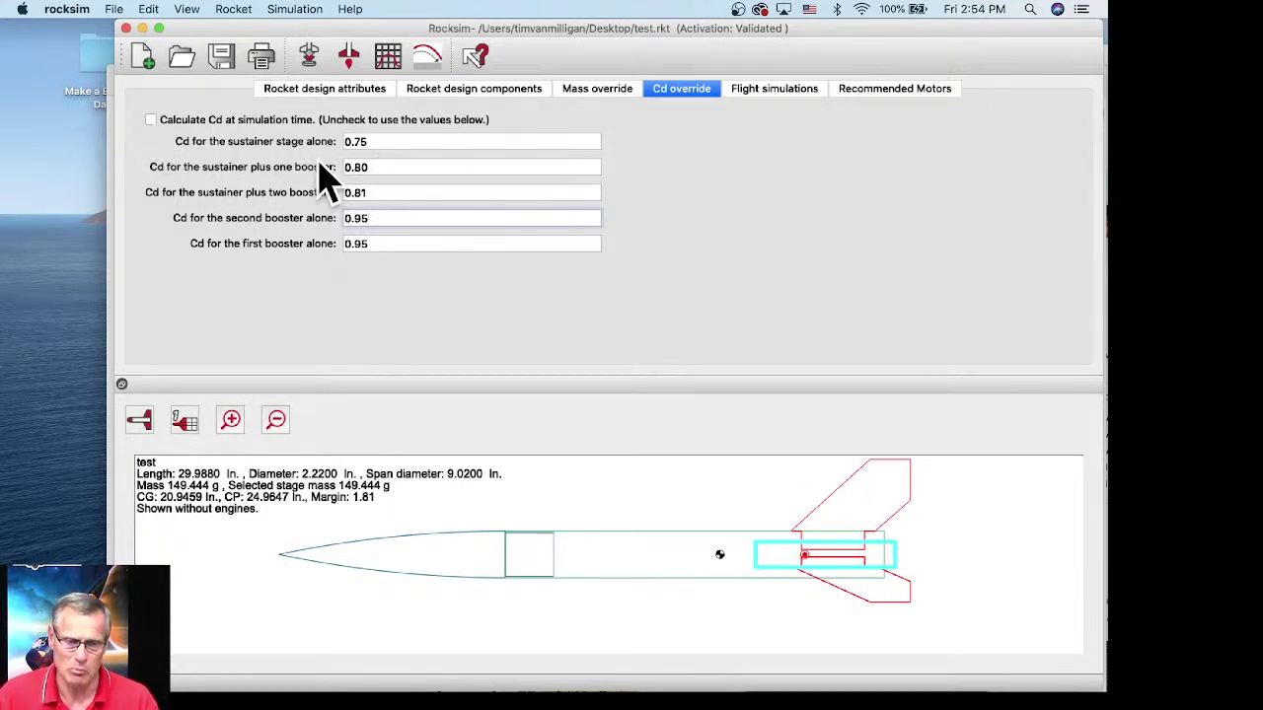
drag(380, 144, 341, 141)
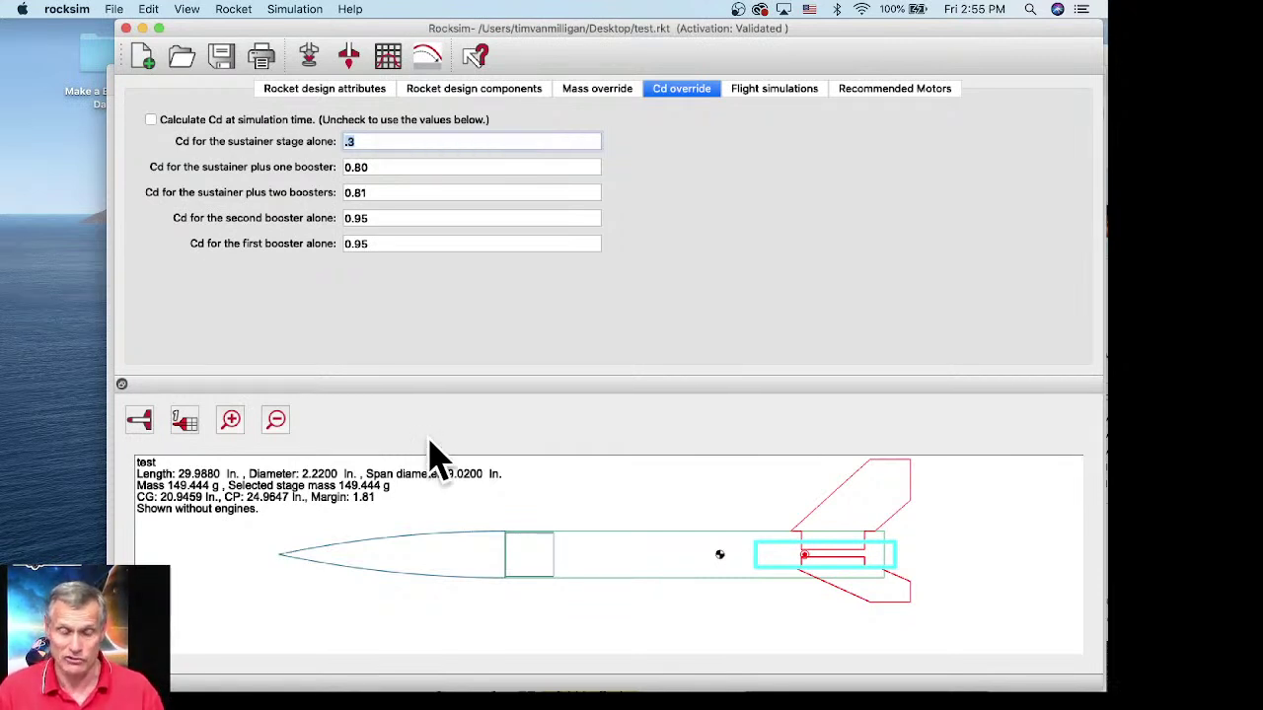
Step: Switch to the Apogee website in Safari and open the page with all Peak of Flight newsletters
mouse_move(424, 681)
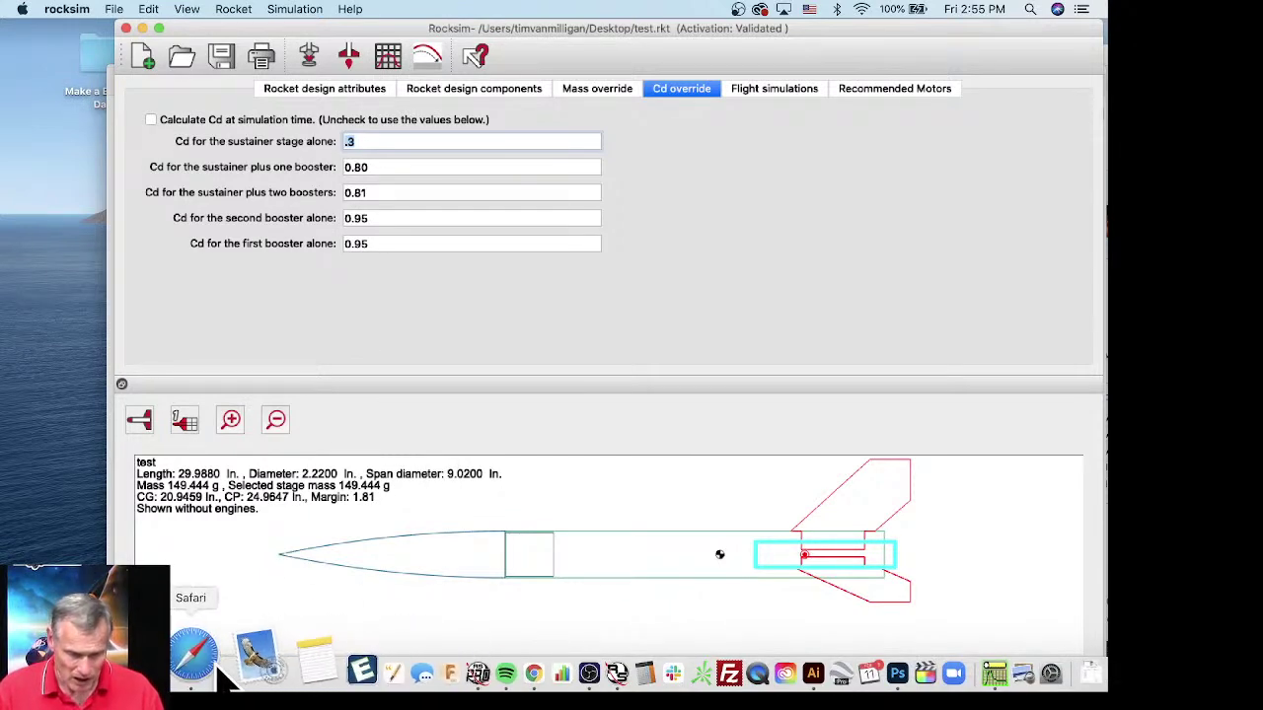
click(219, 669)
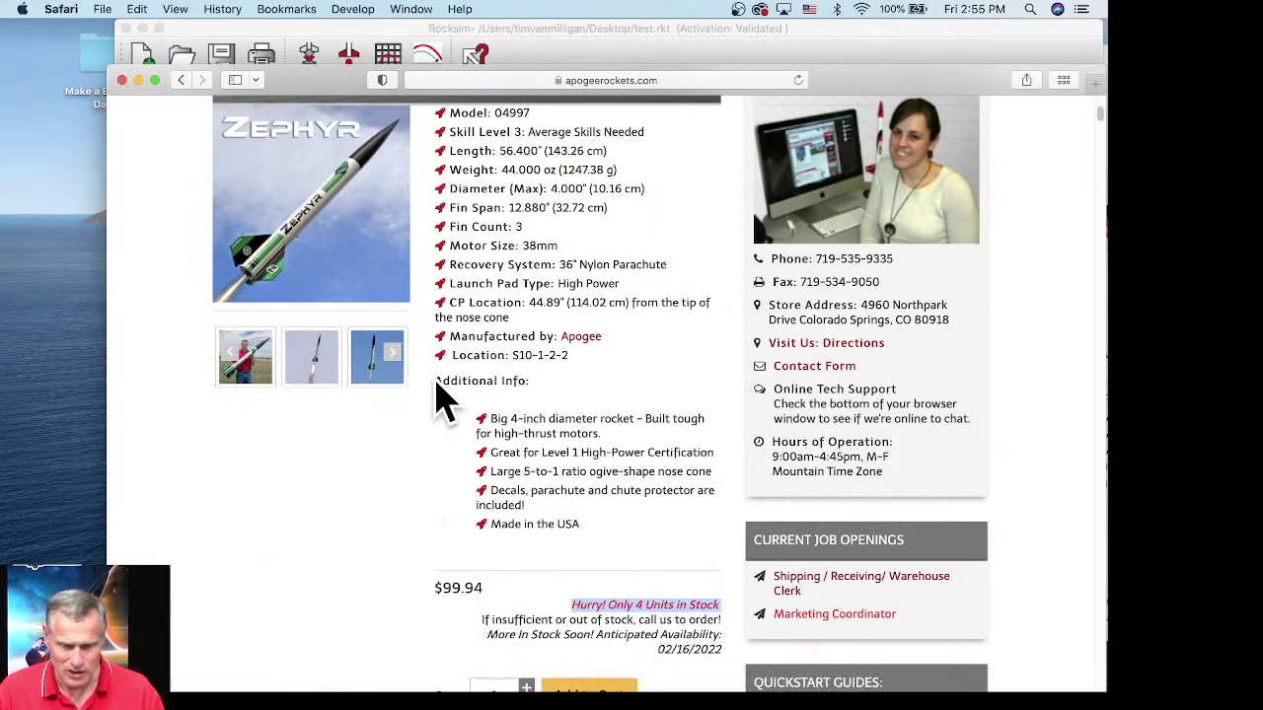
scroll(612, 409, up, 5)
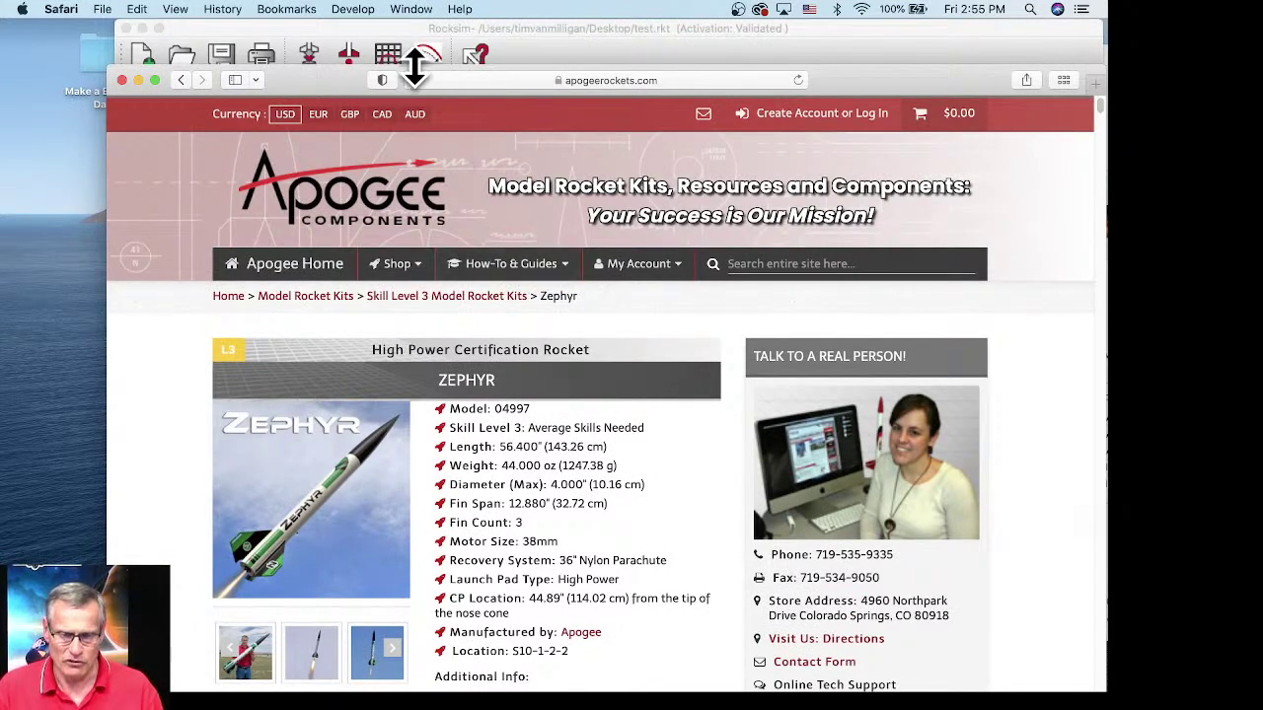
drag(338, 89, 342, 43)
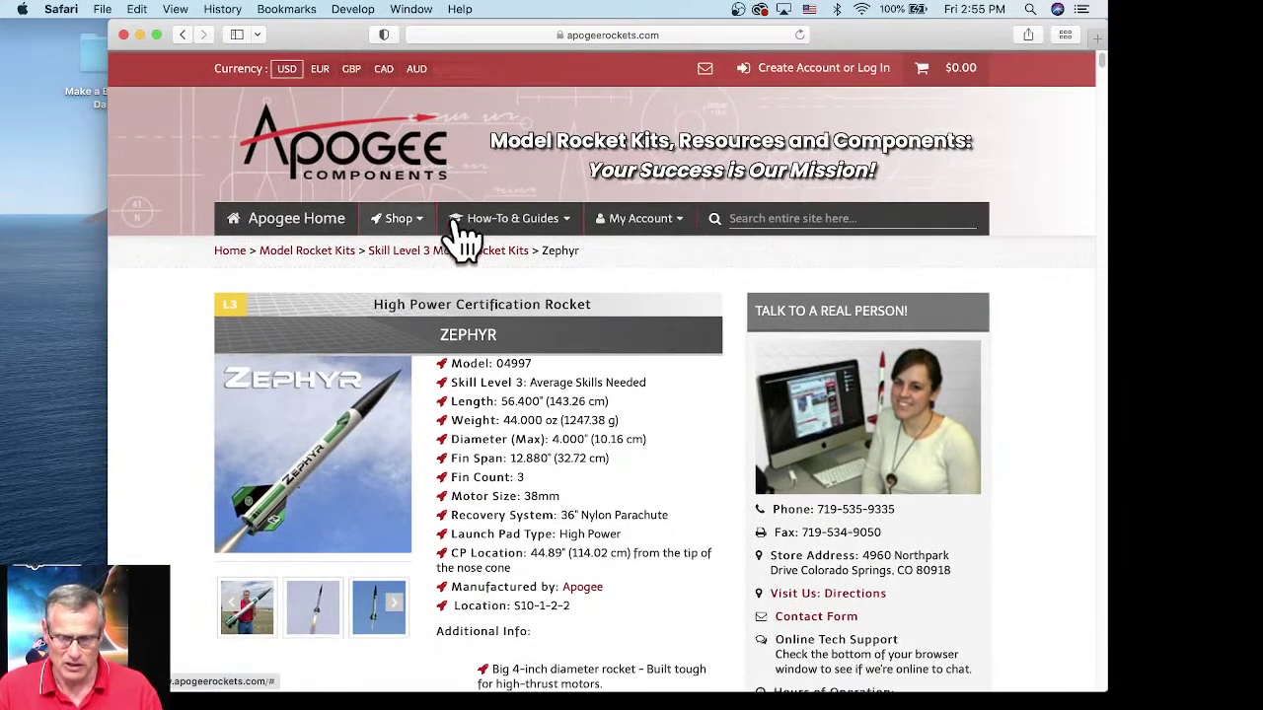
click(528, 233)
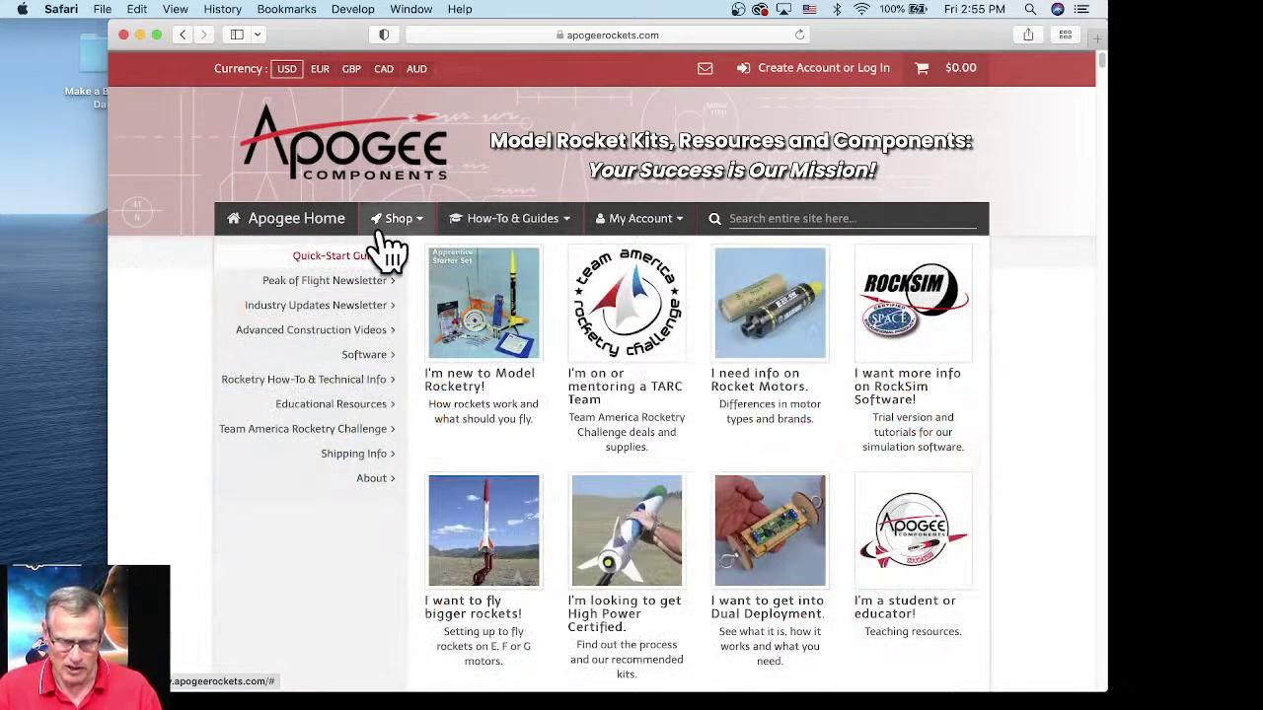
click(284, 294)
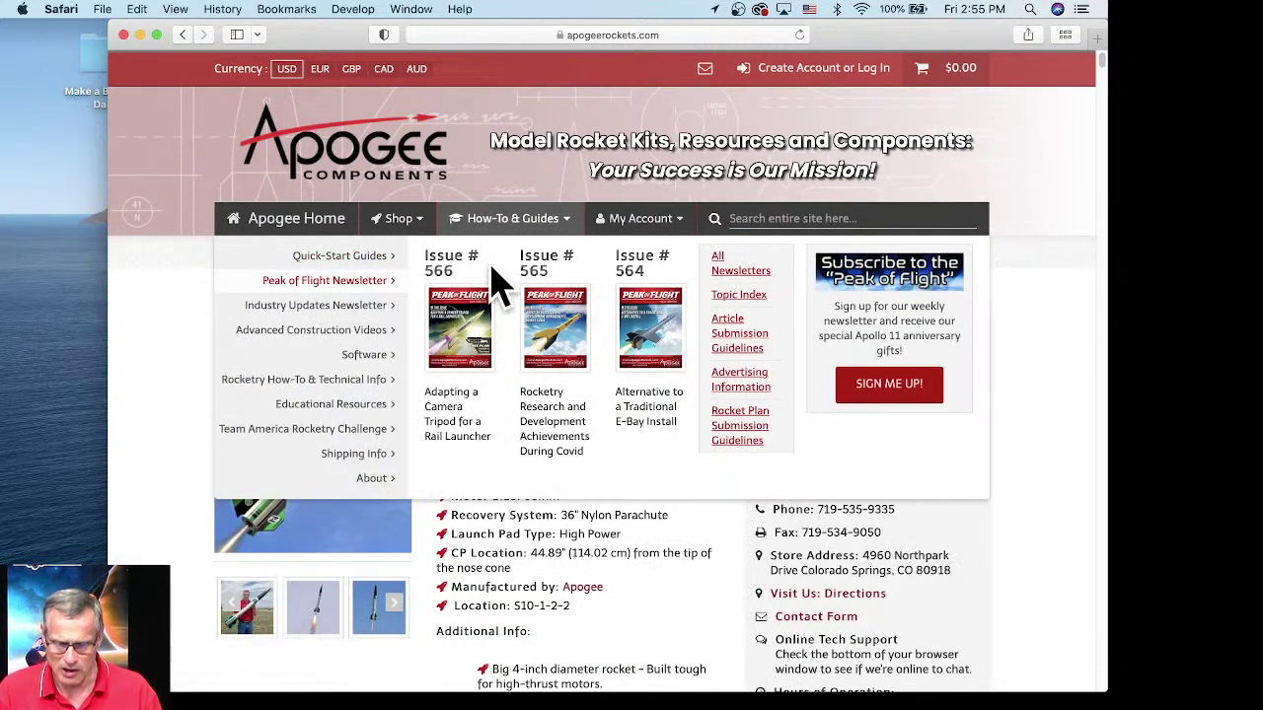
click(748, 274)
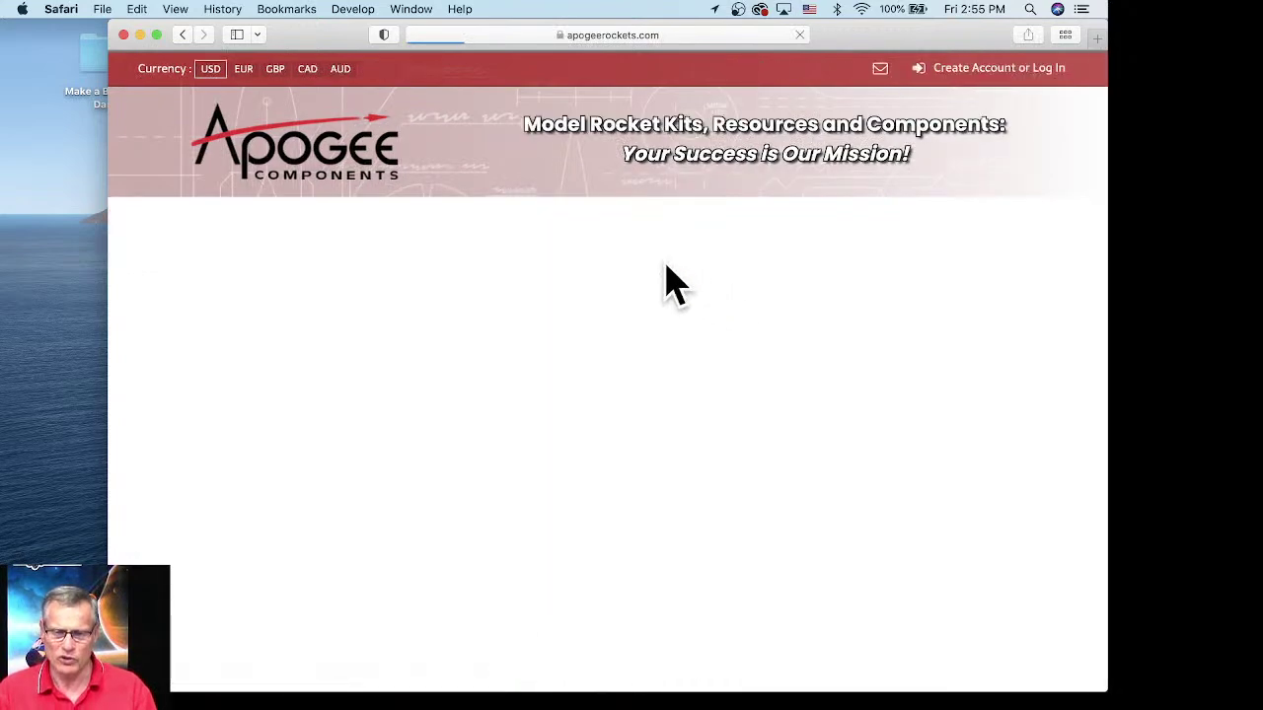
Step: Look through the chronological Peak of Flight archive for newsletter articles on drag coefficients
scroll(636, 315, down, 1)
scroll(631, 317, down, 15)
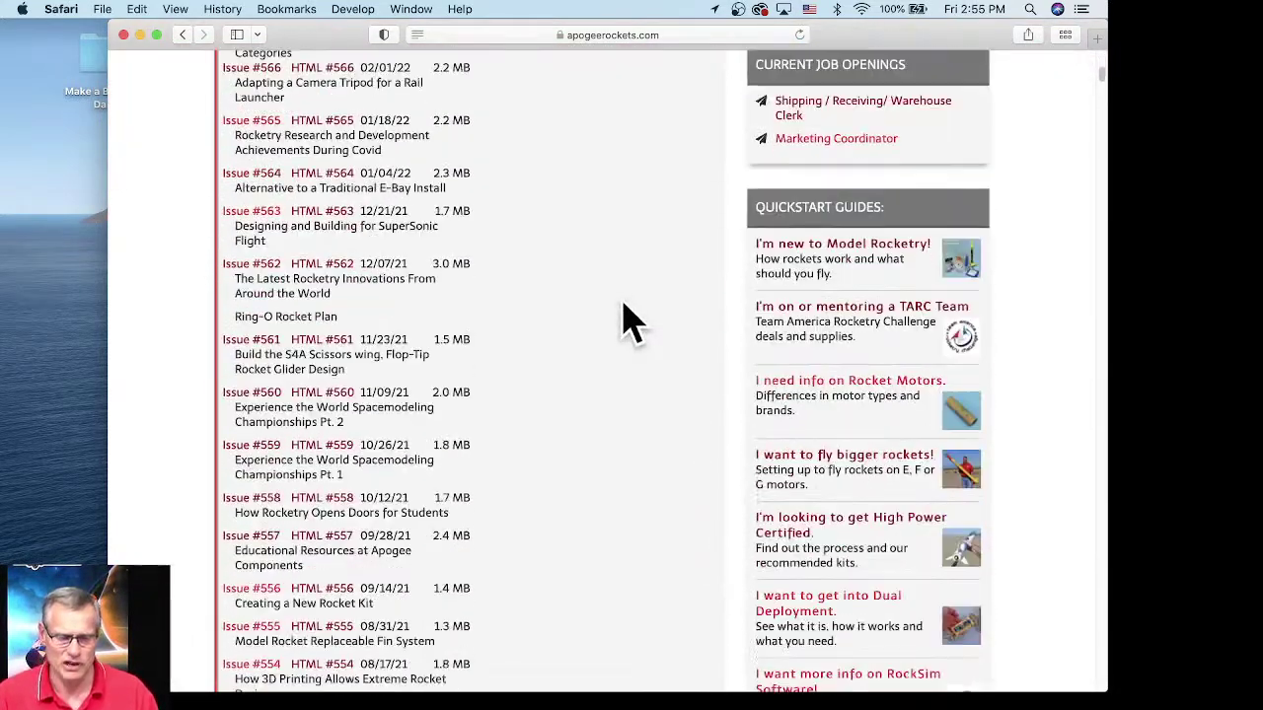
scroll(489, 323, up, 15)
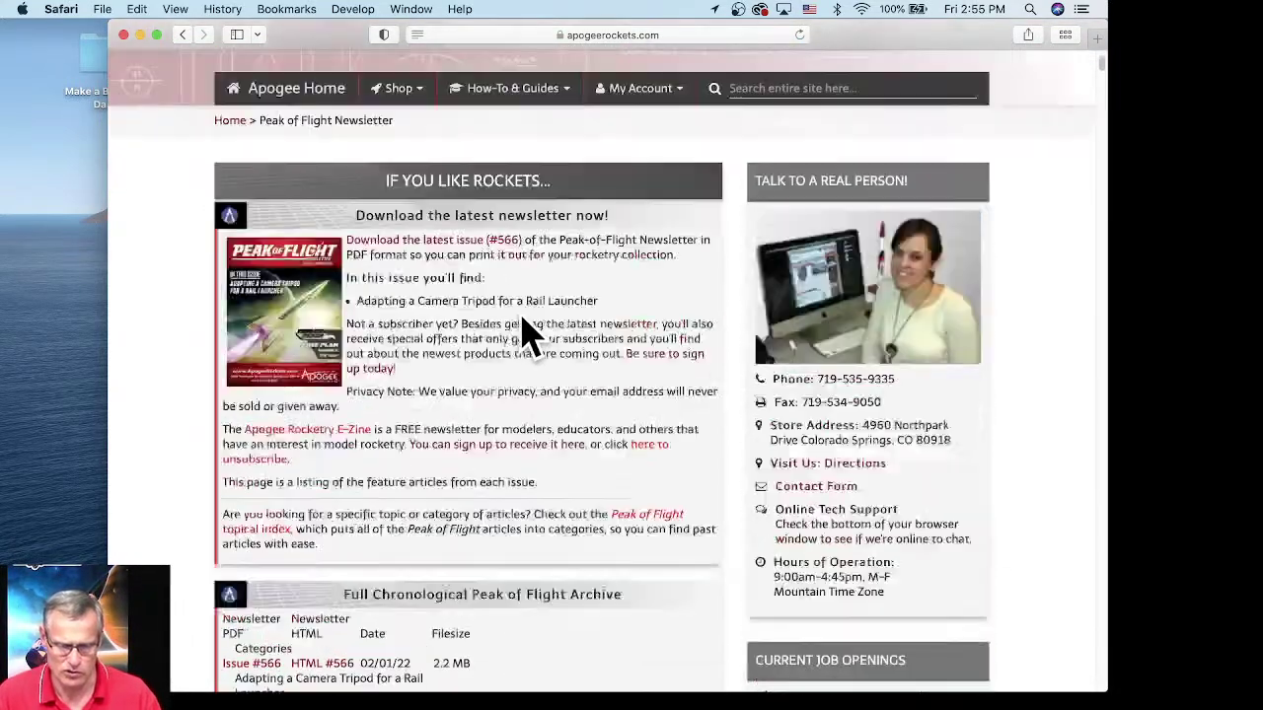
scroll(403, 578, down, 2)
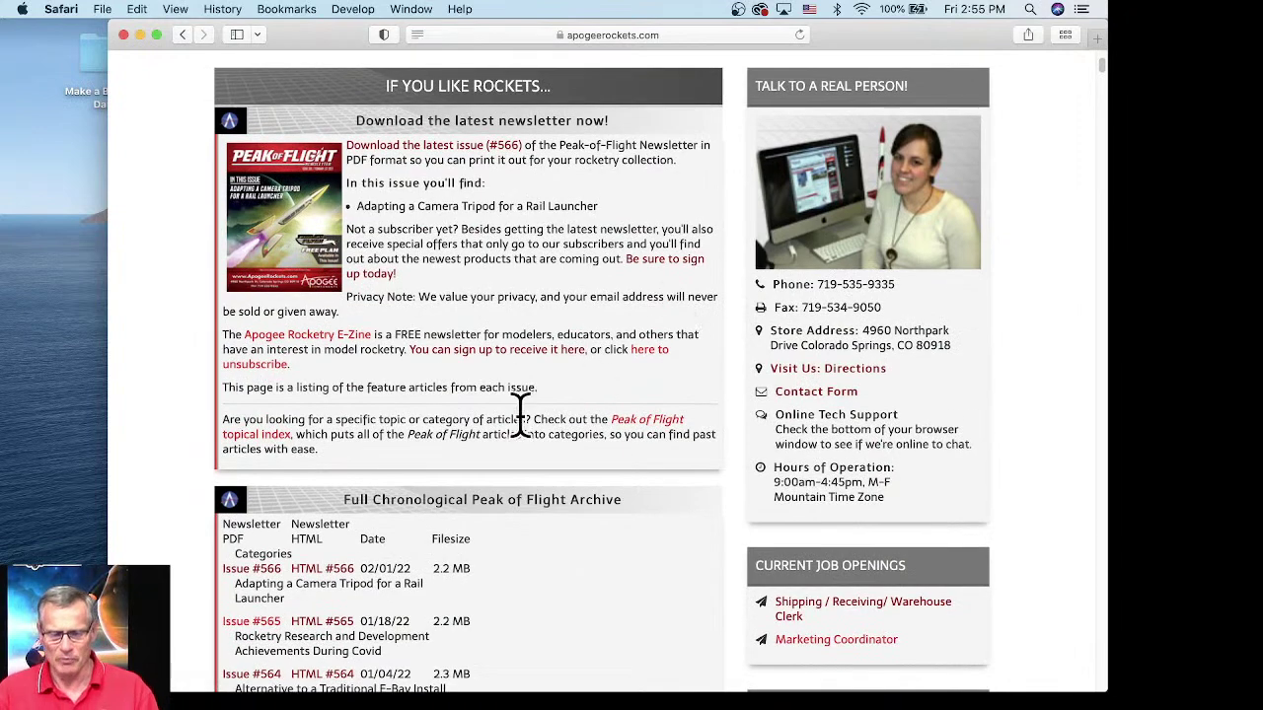
scroll(527, 437, down, 5)
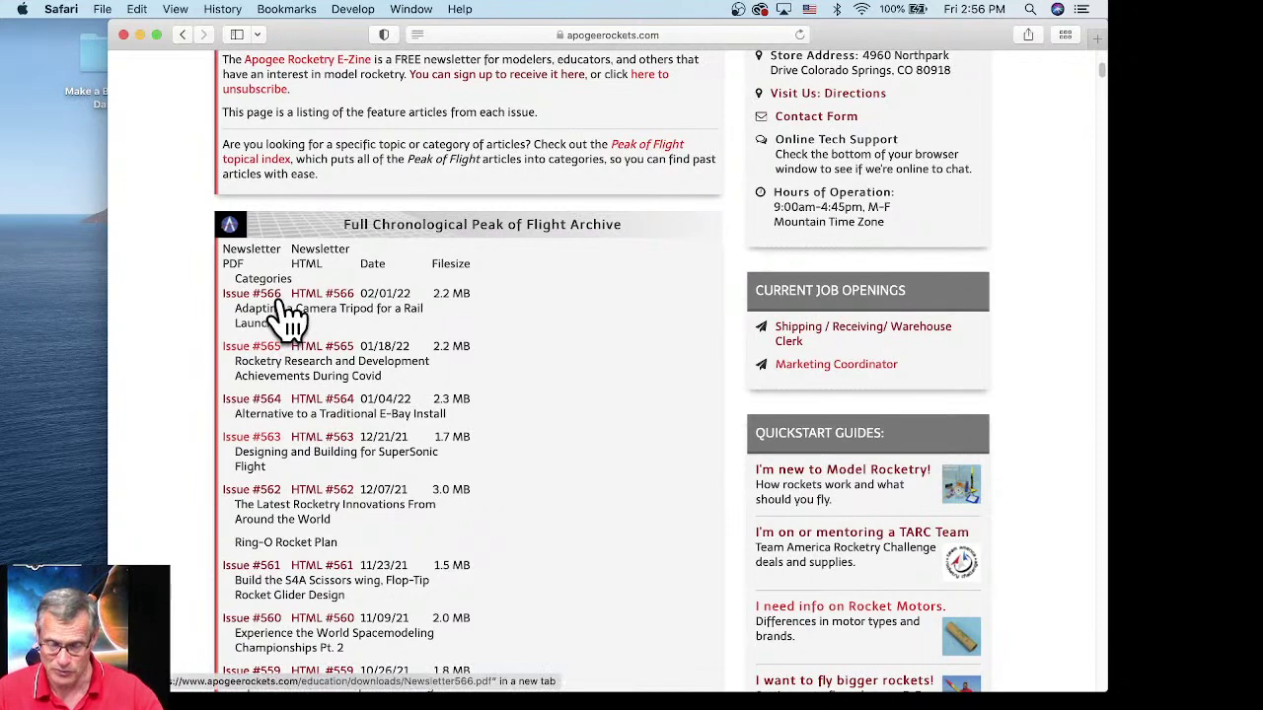
scroll(513, 405, down, 5)
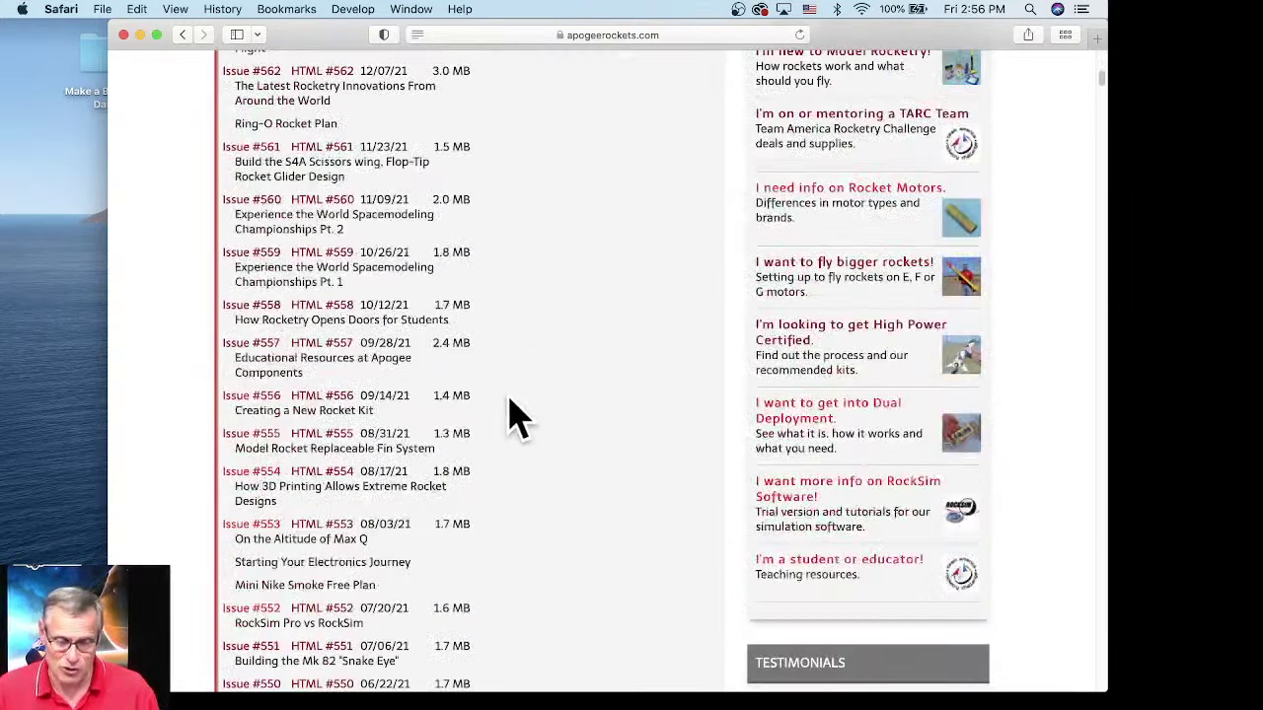
scroll(513, 405, up, 3)
scroll(512, 424, up, 2)
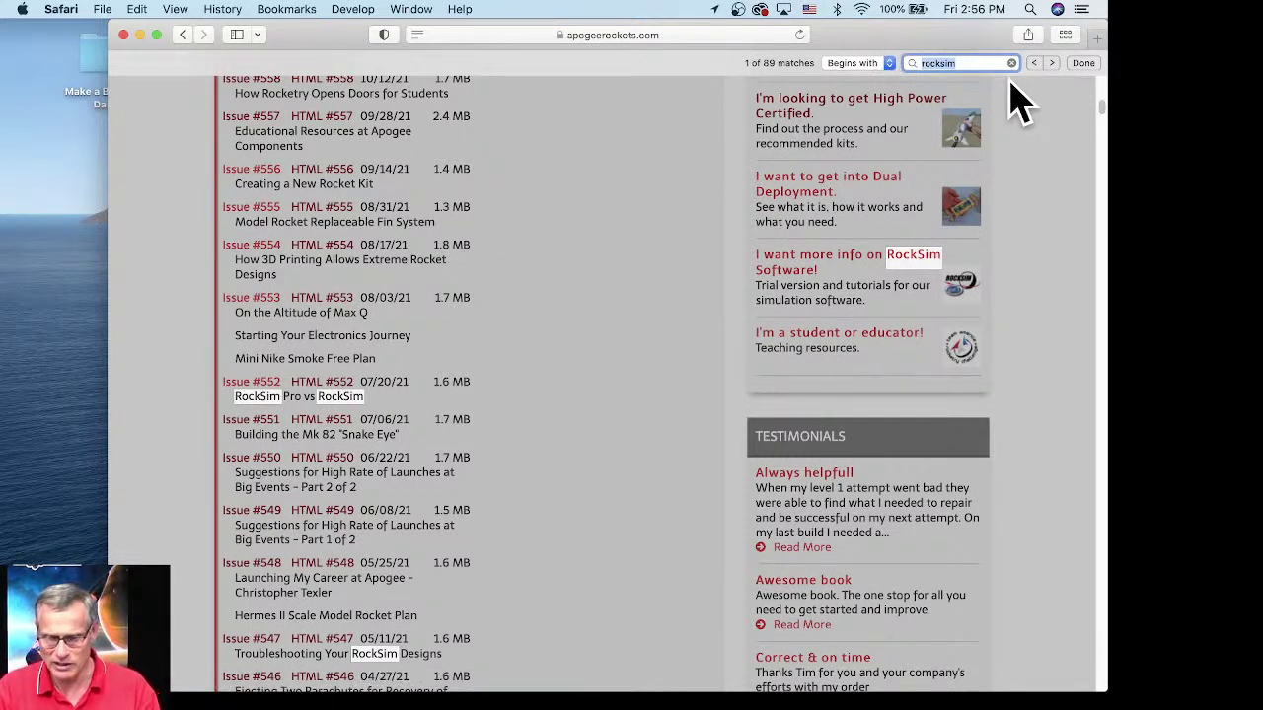
Step: Search the newsletter page for cd and highlight the title of the article about a parachute's Cd
text(cd)
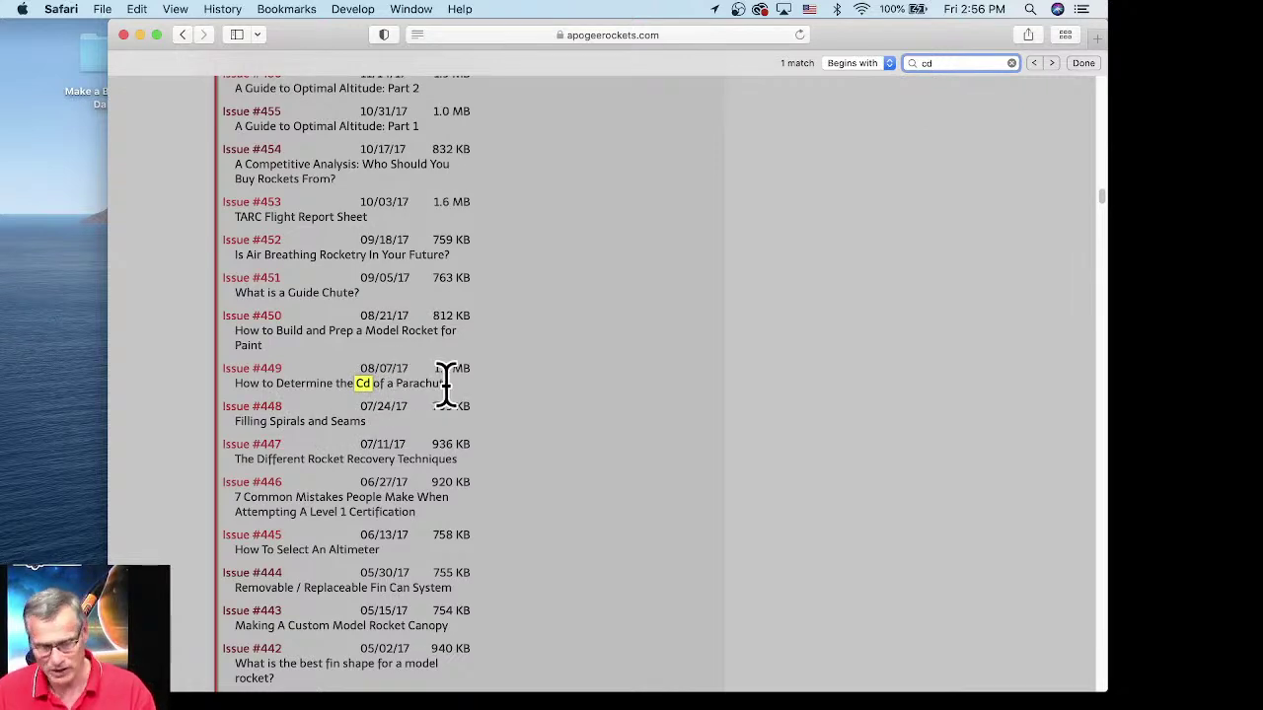
drag(451, 384, 338, 388)
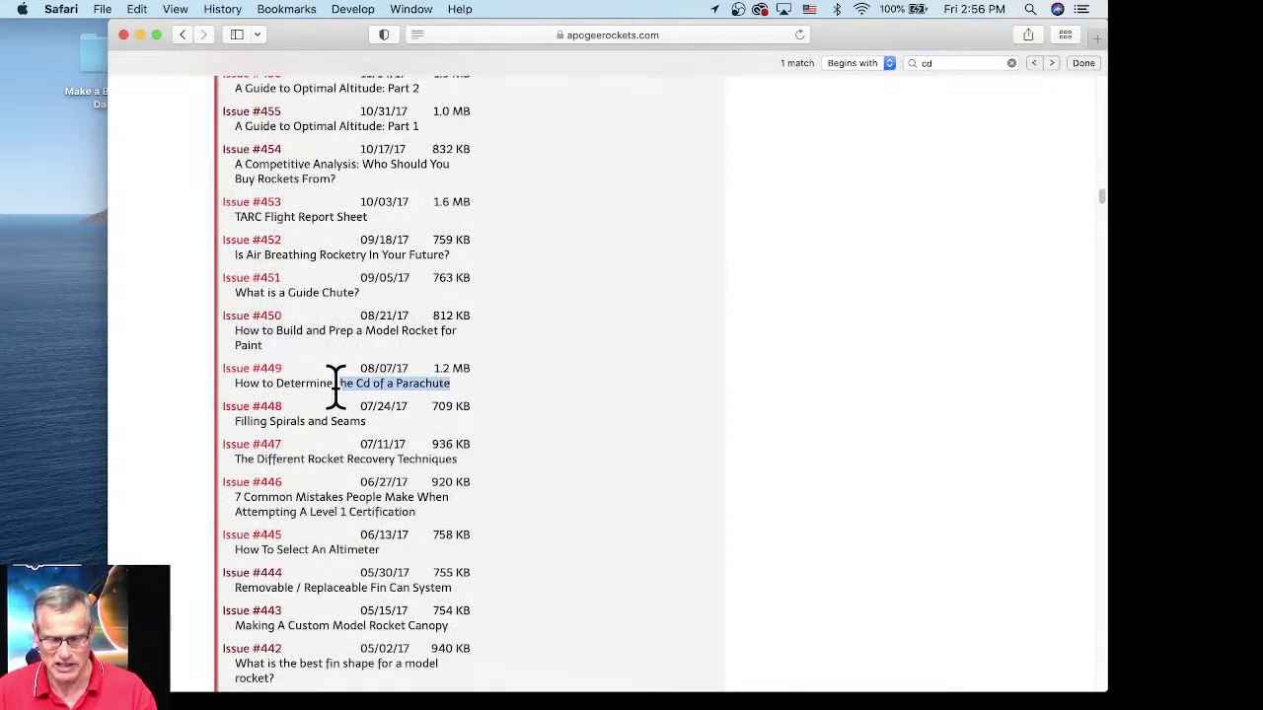
Step: Search the newsletter page for coeff, find the article on determining a rocket's drag coefficient and highlight its Issue #303 entry
click(942, 62)
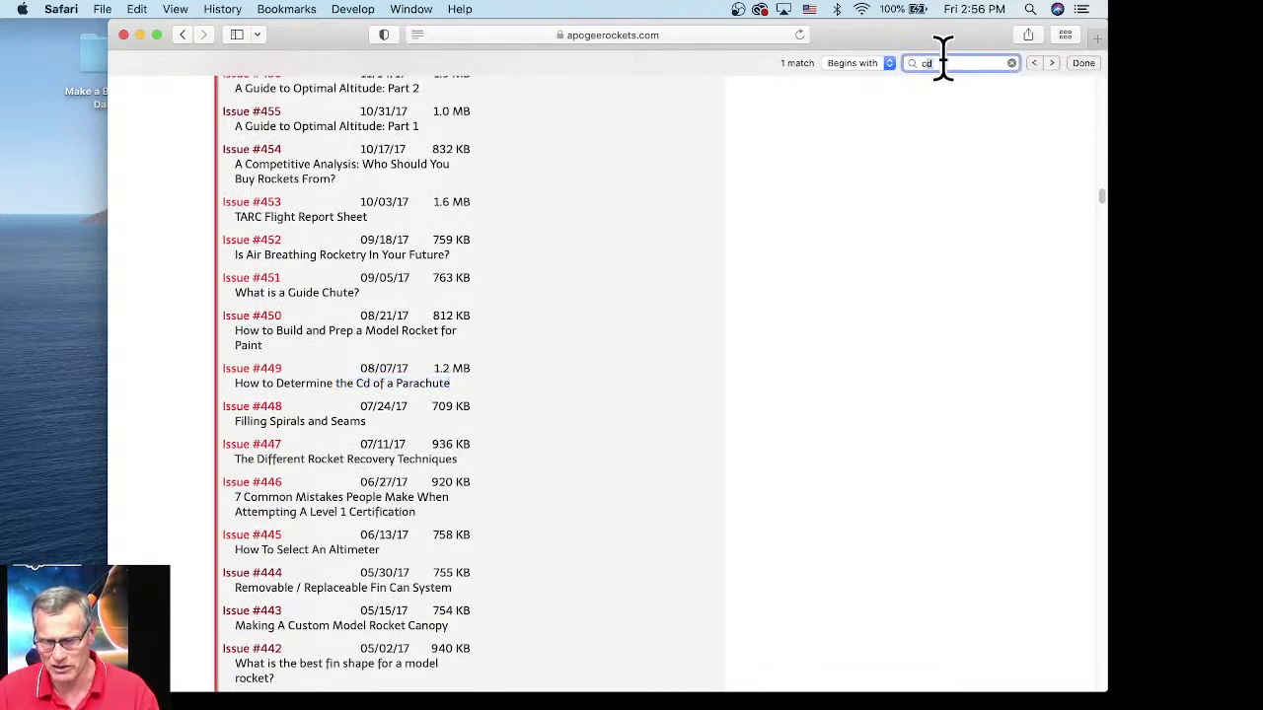
text(c)
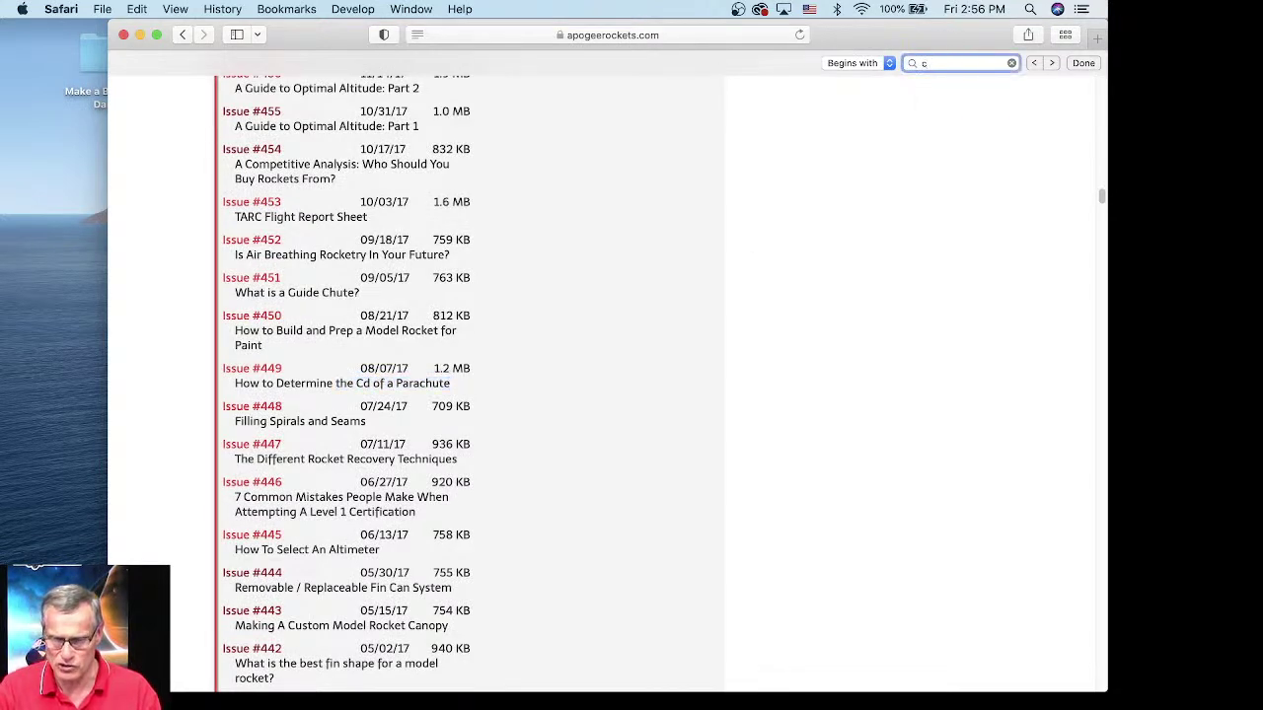
text(oeff)
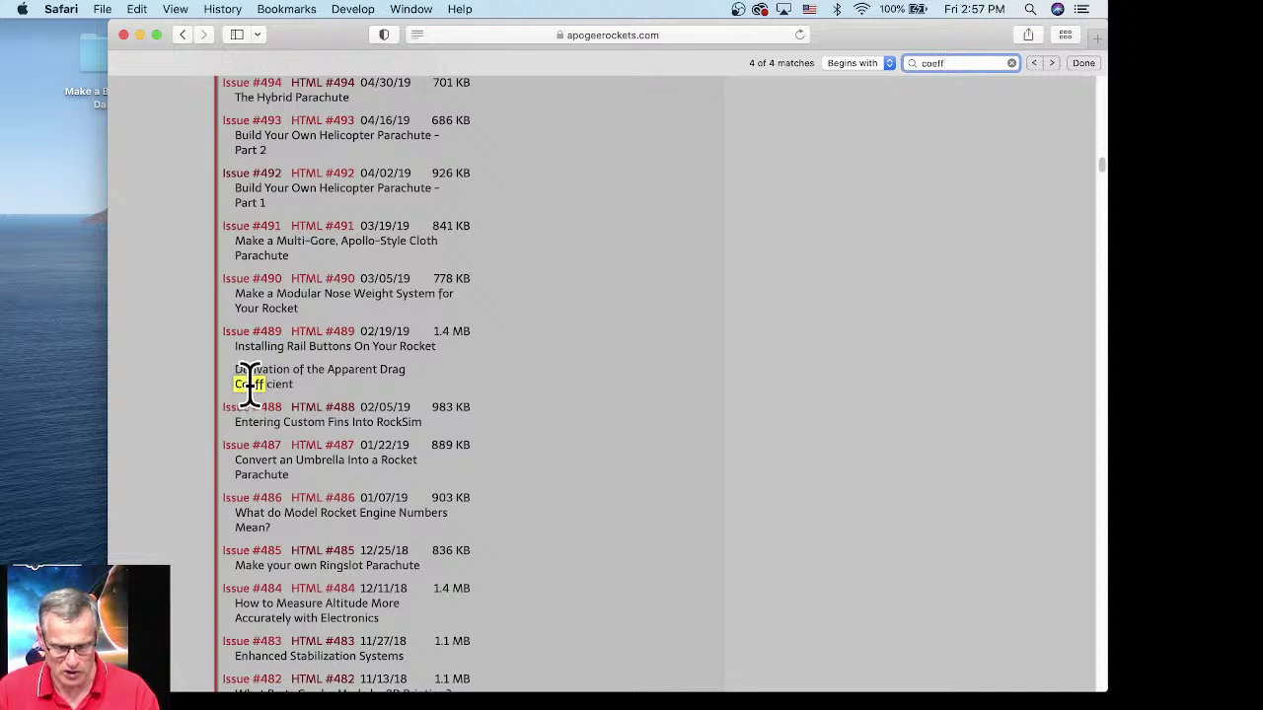
click(1053, 63)
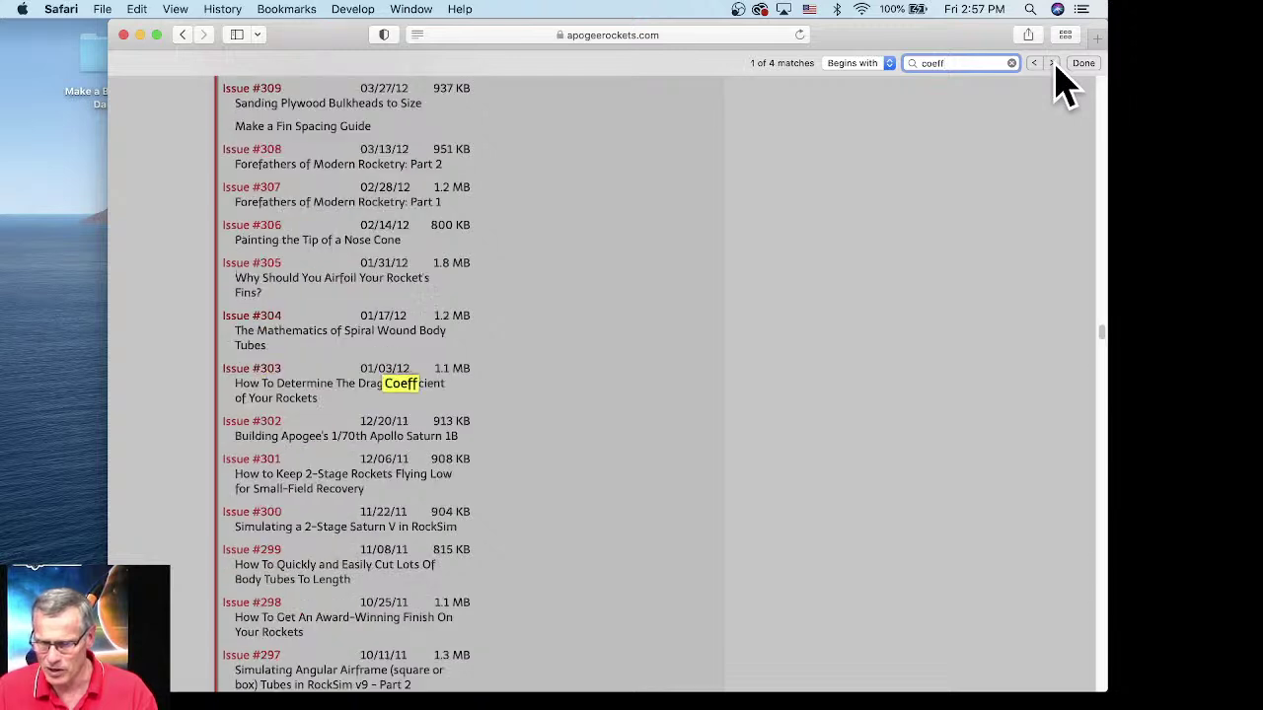
click(314, 396)
drag(312, 395, 225, 366)
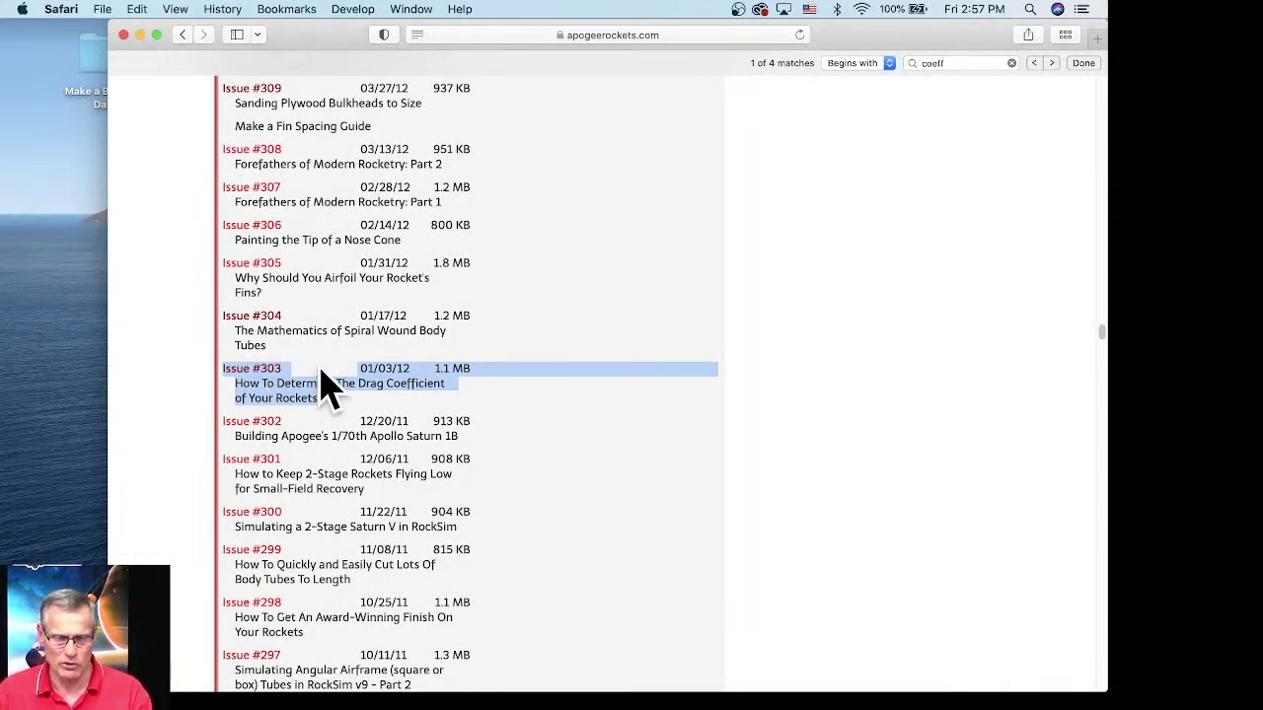
Step: Open the PDF of newsletter Issue #303 in a new tab and look through its first page
click(279, 376)
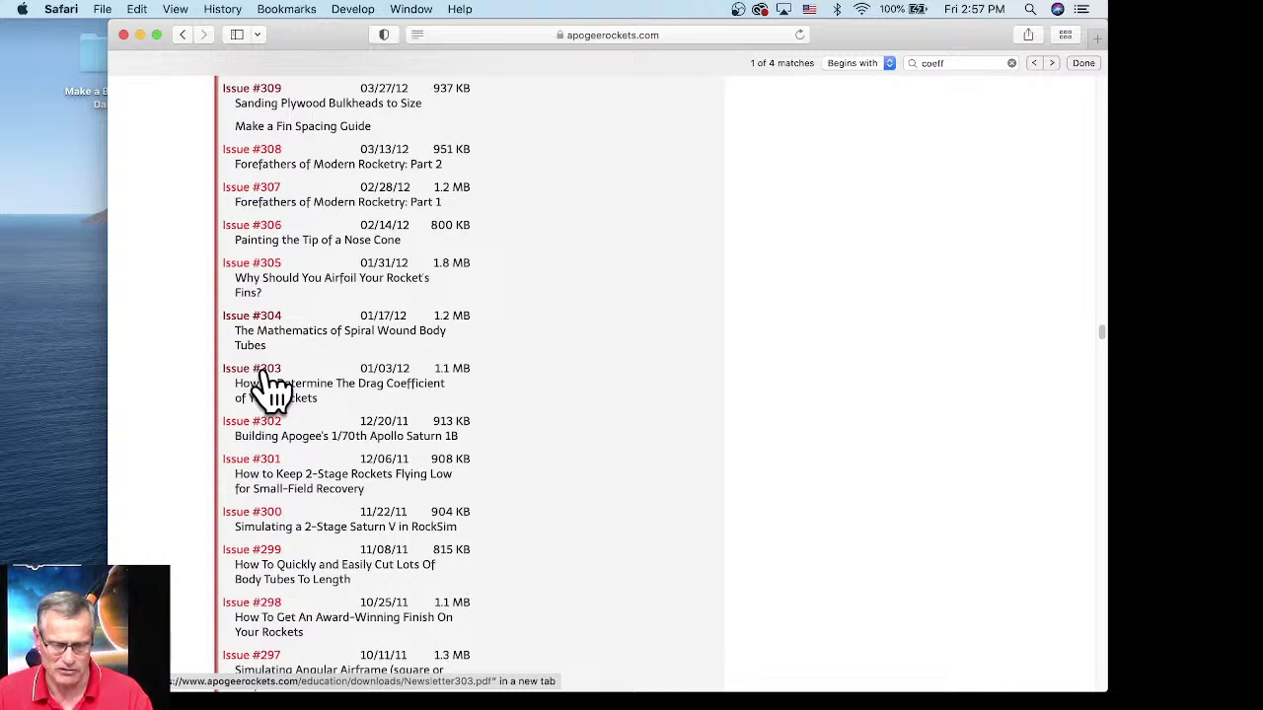
super+click(264, 378)
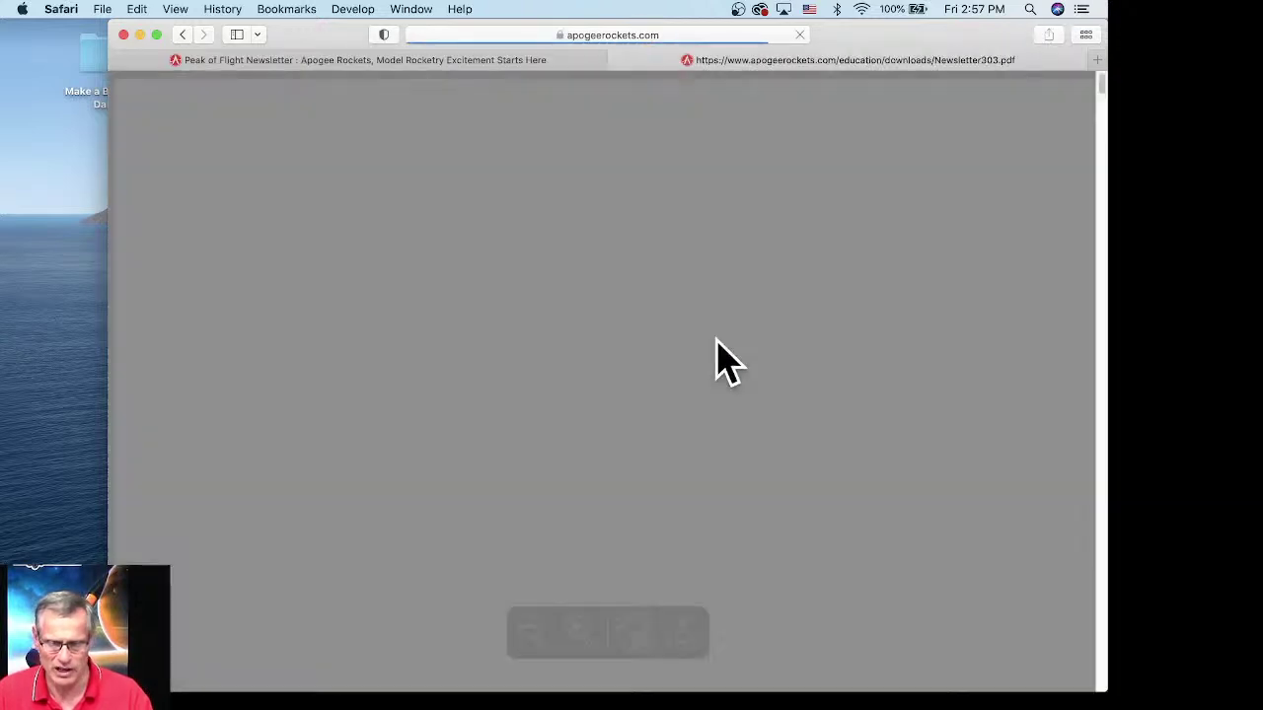
scroll(766, 389, down, 15)
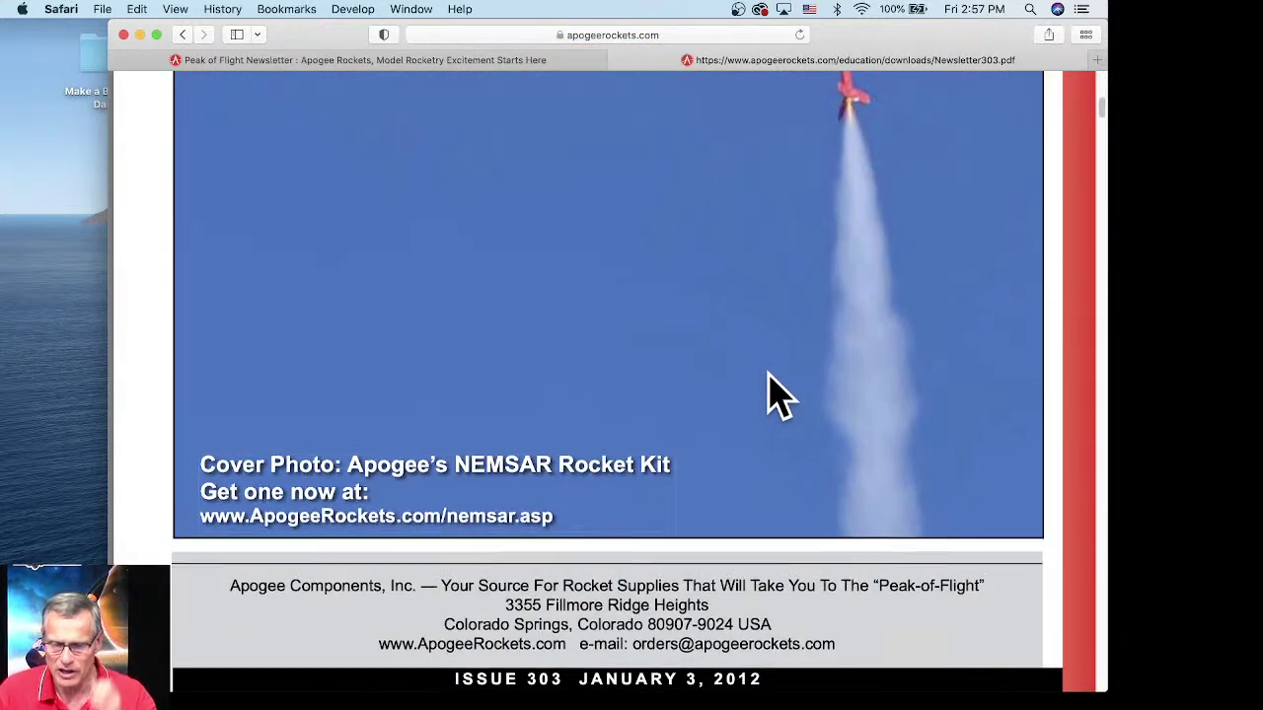
Step: Read through pages 2 and 3 of newsletter Issue #303 on altitude back-tracking and gathering more flight data
scroll(775, 395, down, 15)
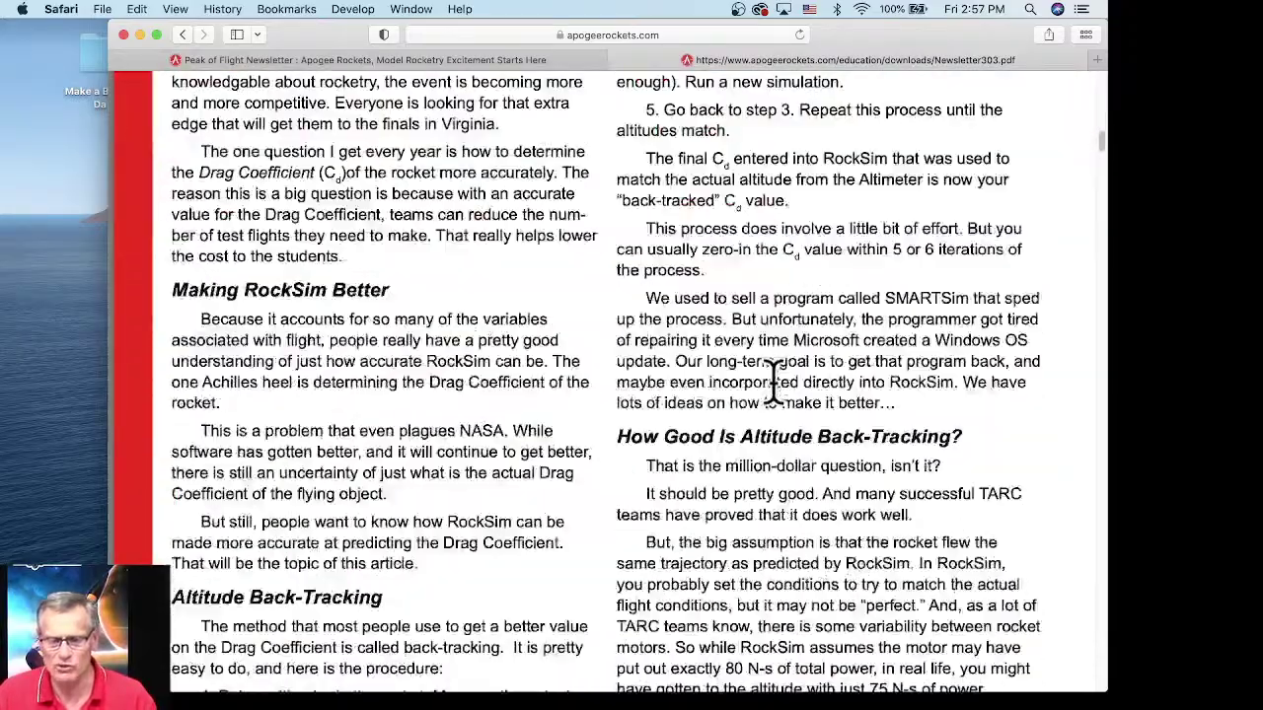
scroll(774, 378, down, 10)
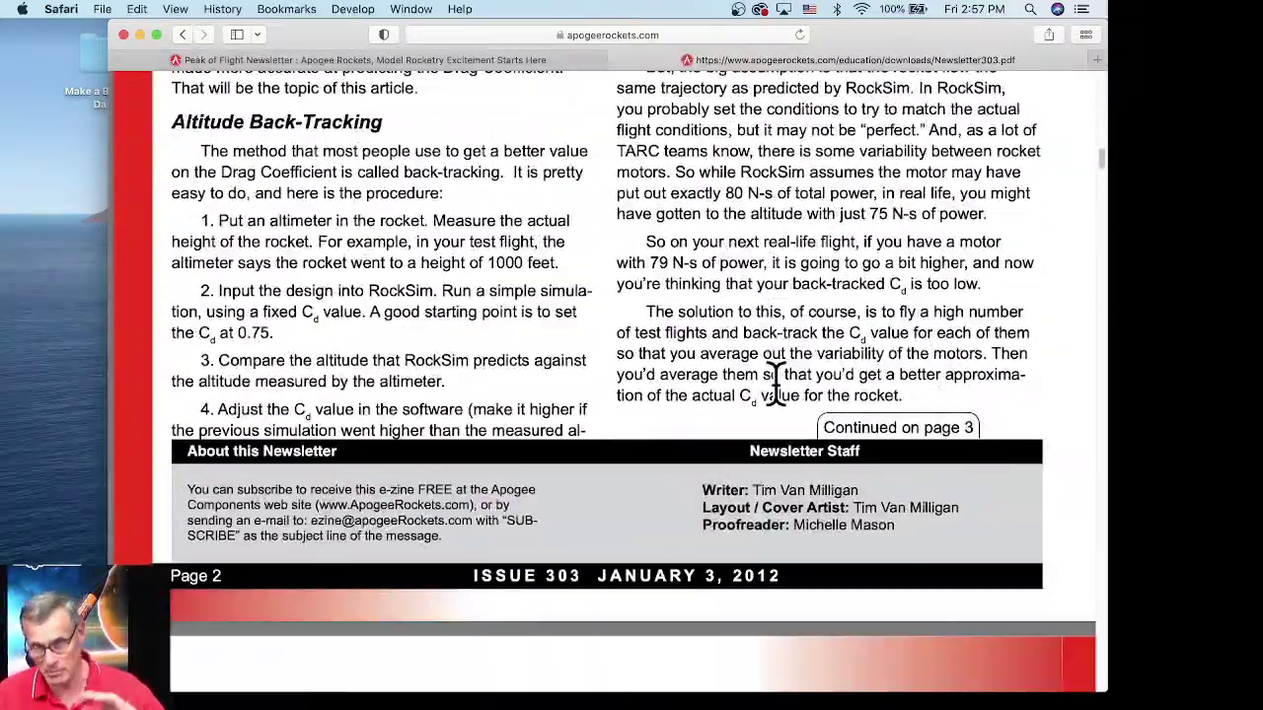
scroll(776, 384, down, 12)
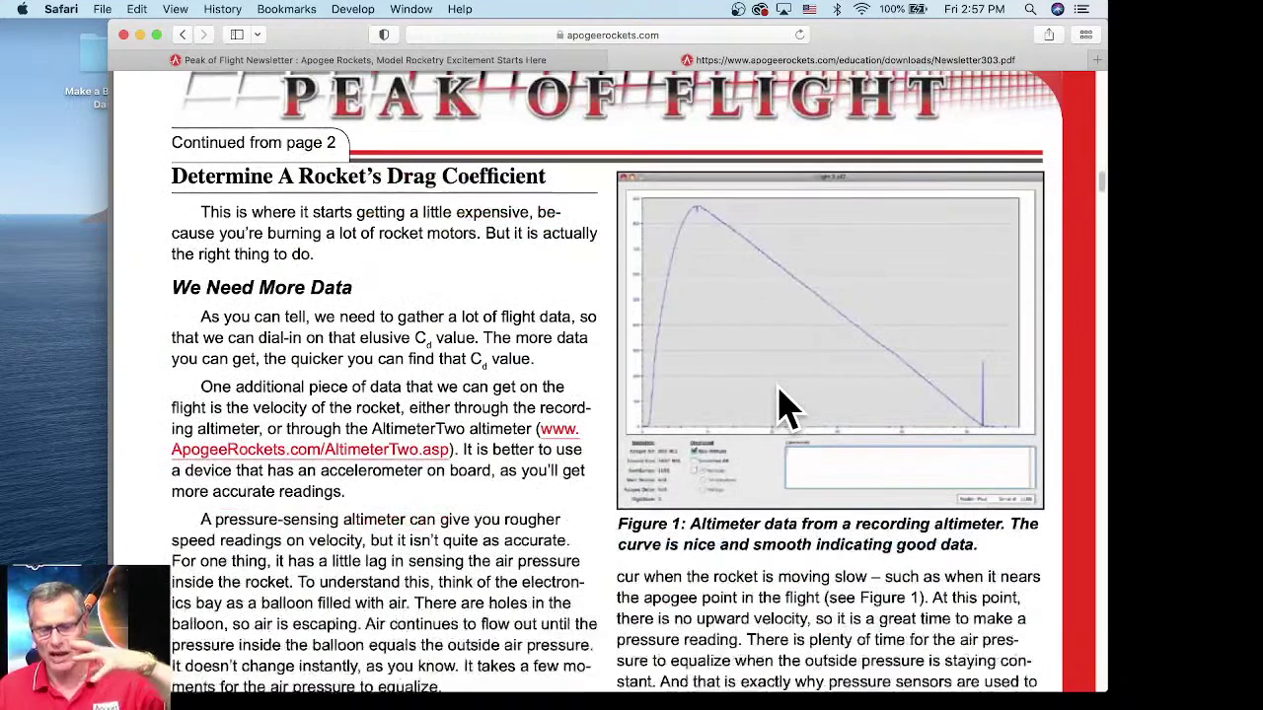
scroll(779, 405, down, 10)
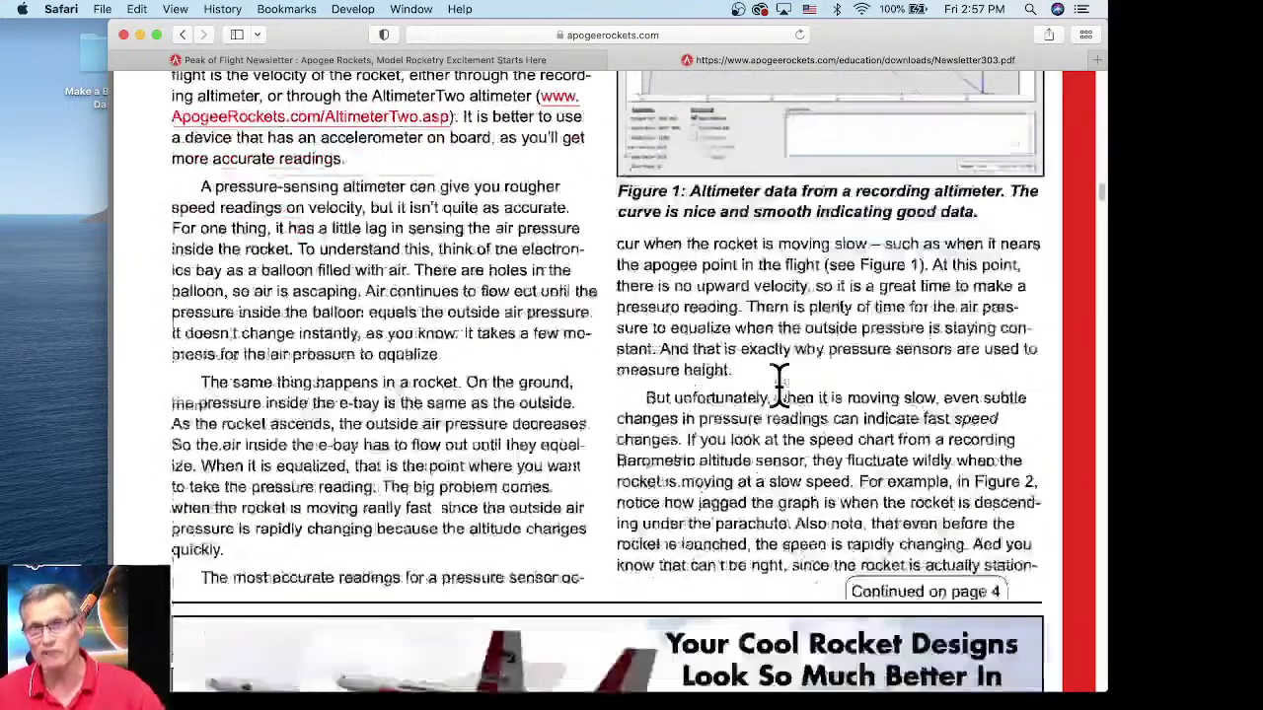
scroll(776, 380, down, 3)
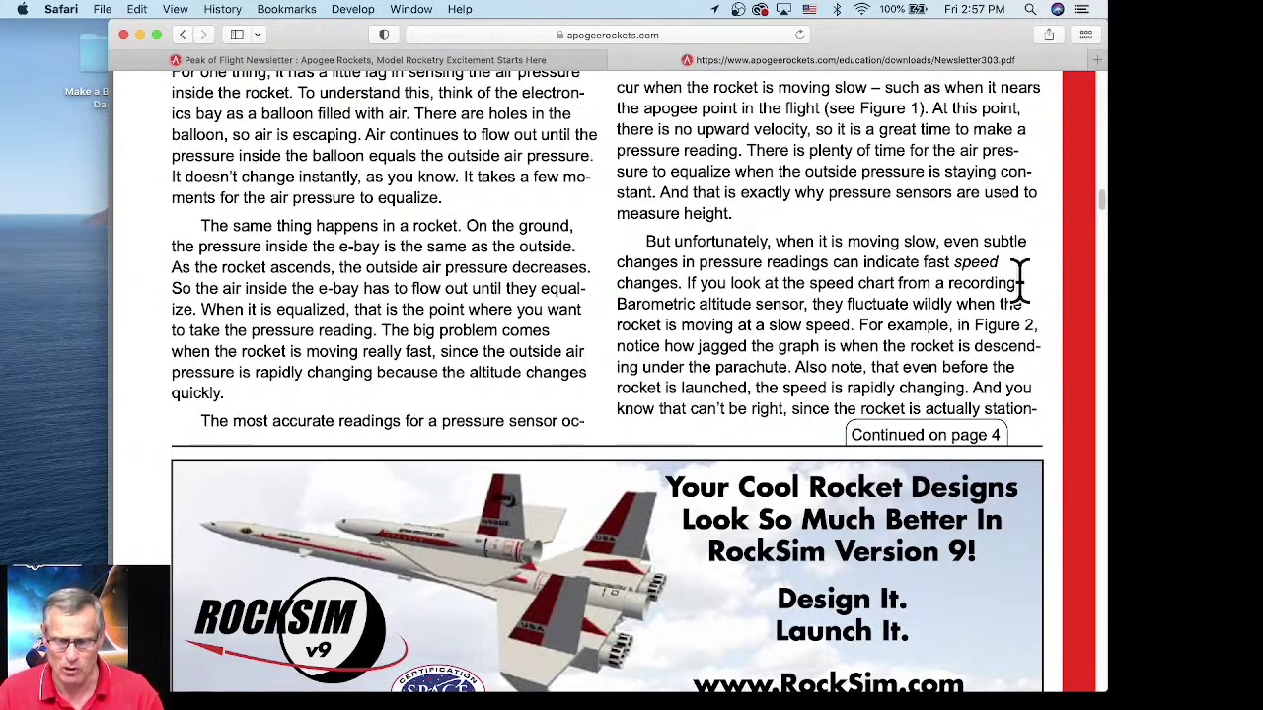
drag(852, 42, 834, 139)
click(849, 33)
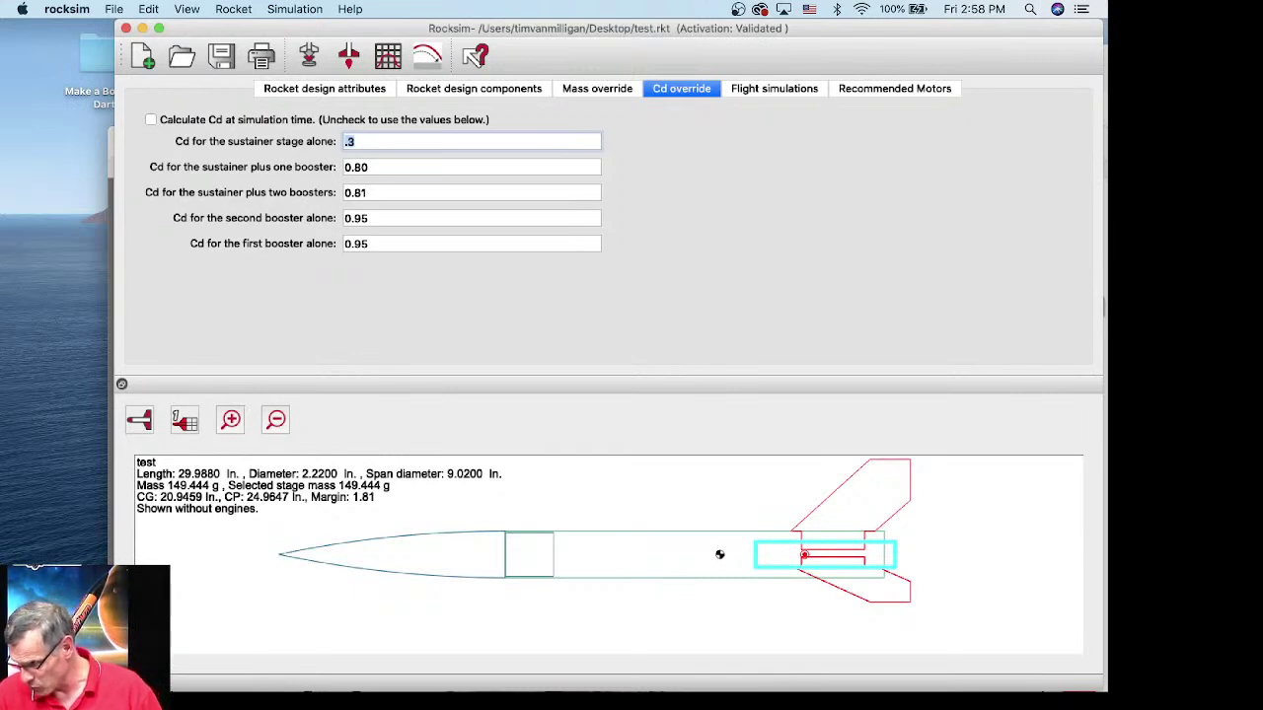
drag(809, 33, 750, 116)
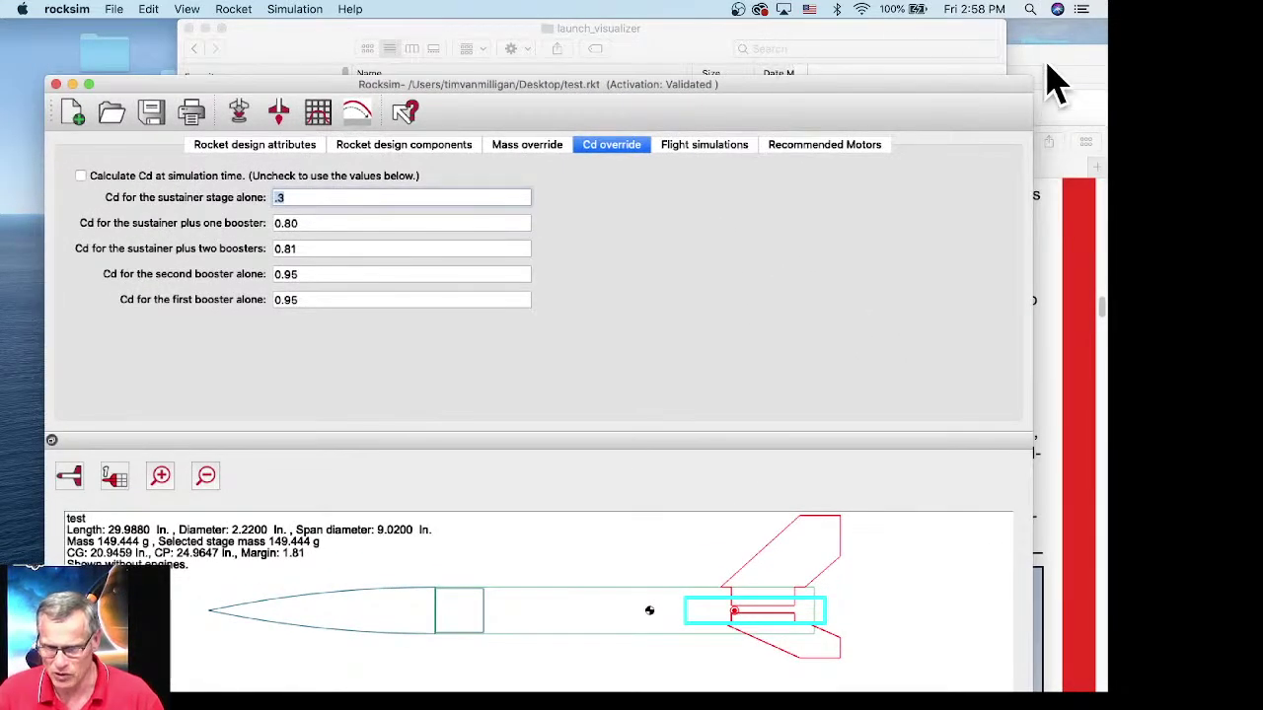
click(1046, 75)
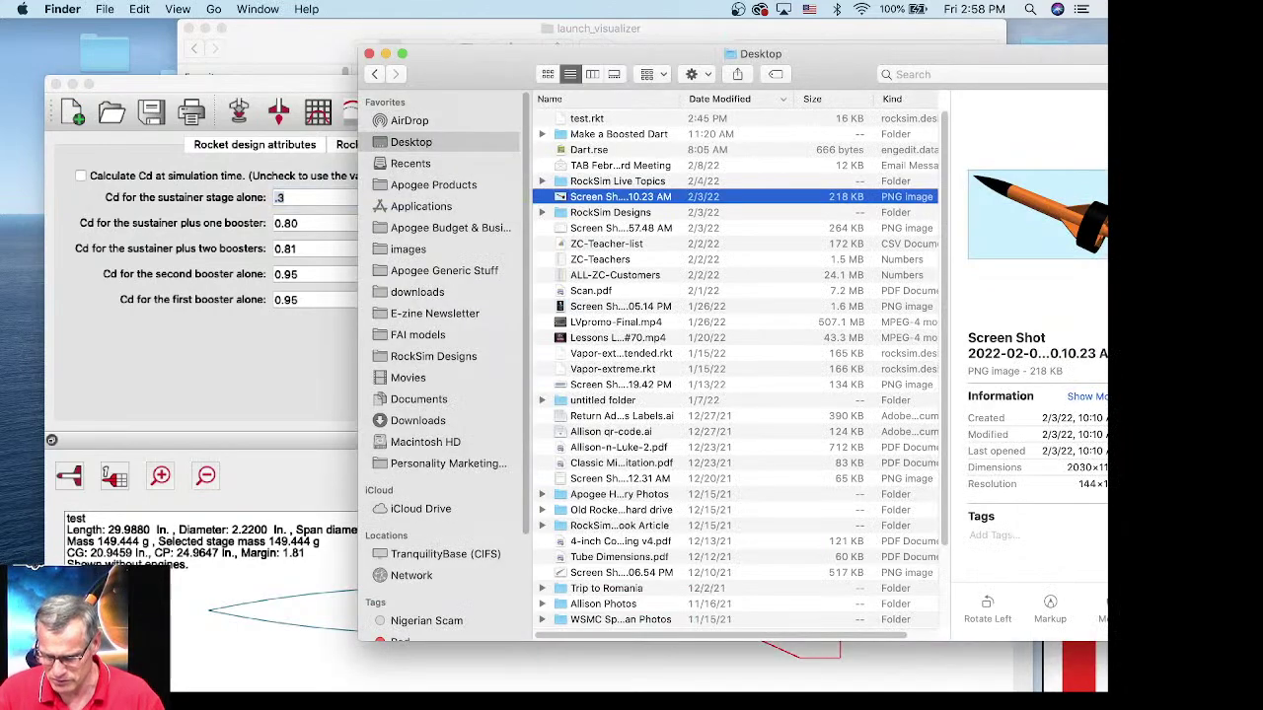
click(1075, 674)
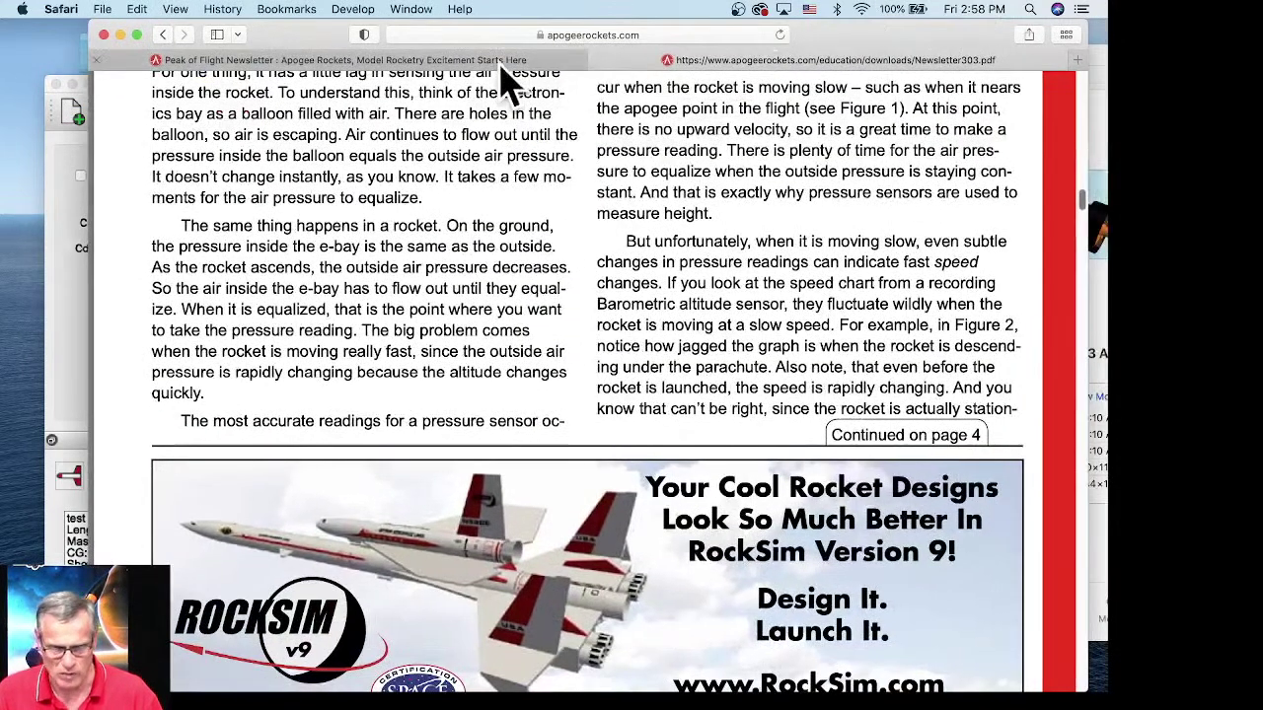
Step: Return to the Peak of Flight newsletter page, search the whole site for doorknob and open the Doorknob rocket kit page
click(503, 73)
scroll(878, 197, up, 10)
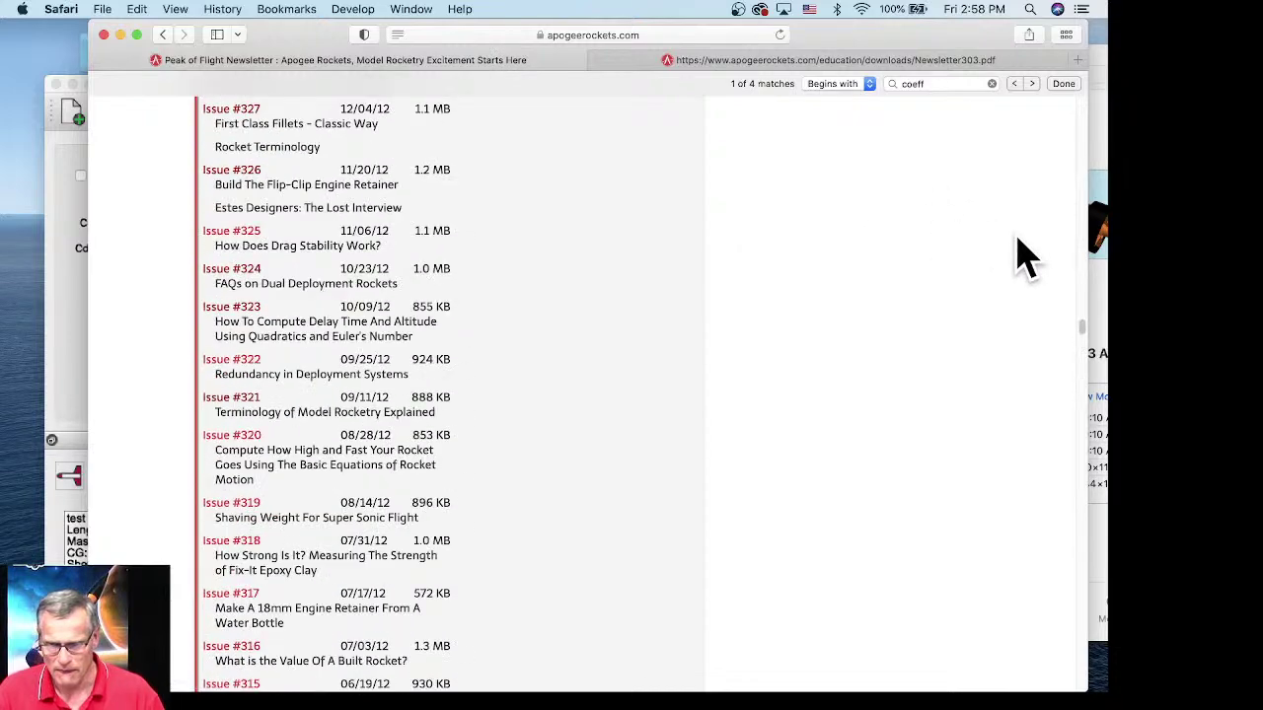
scroll(332, 480, up, 20)
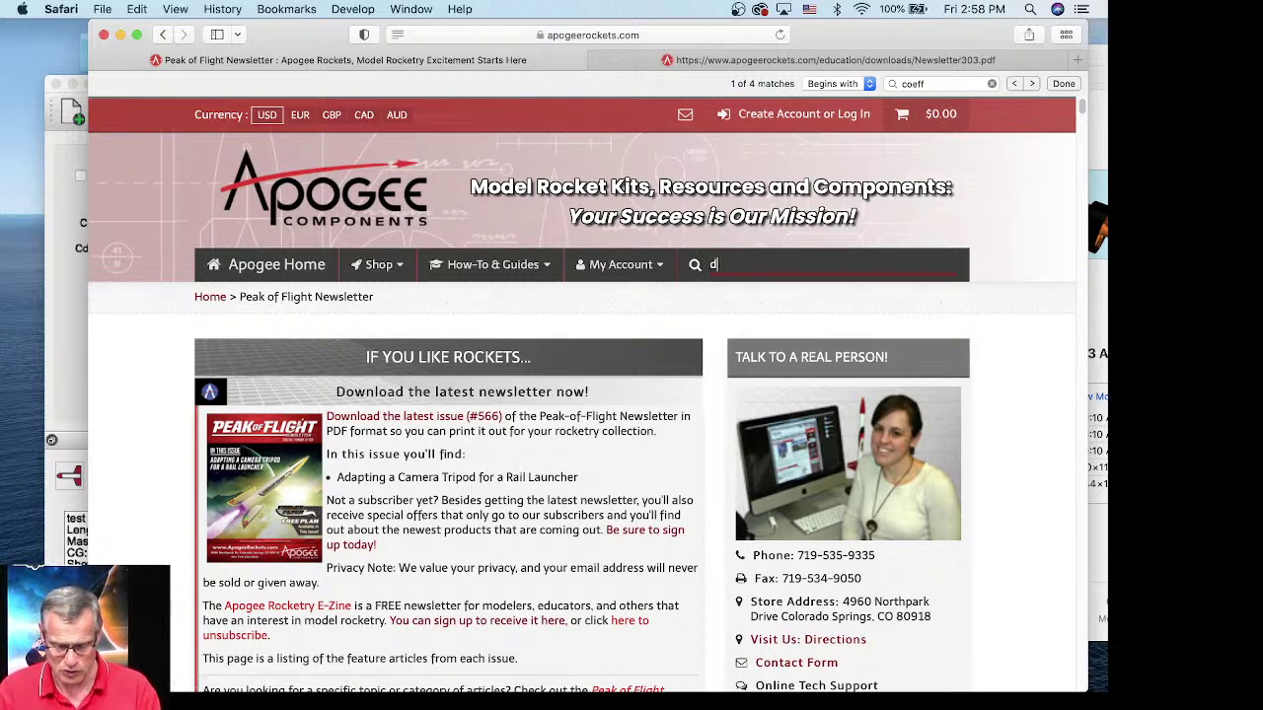
text(rnk)
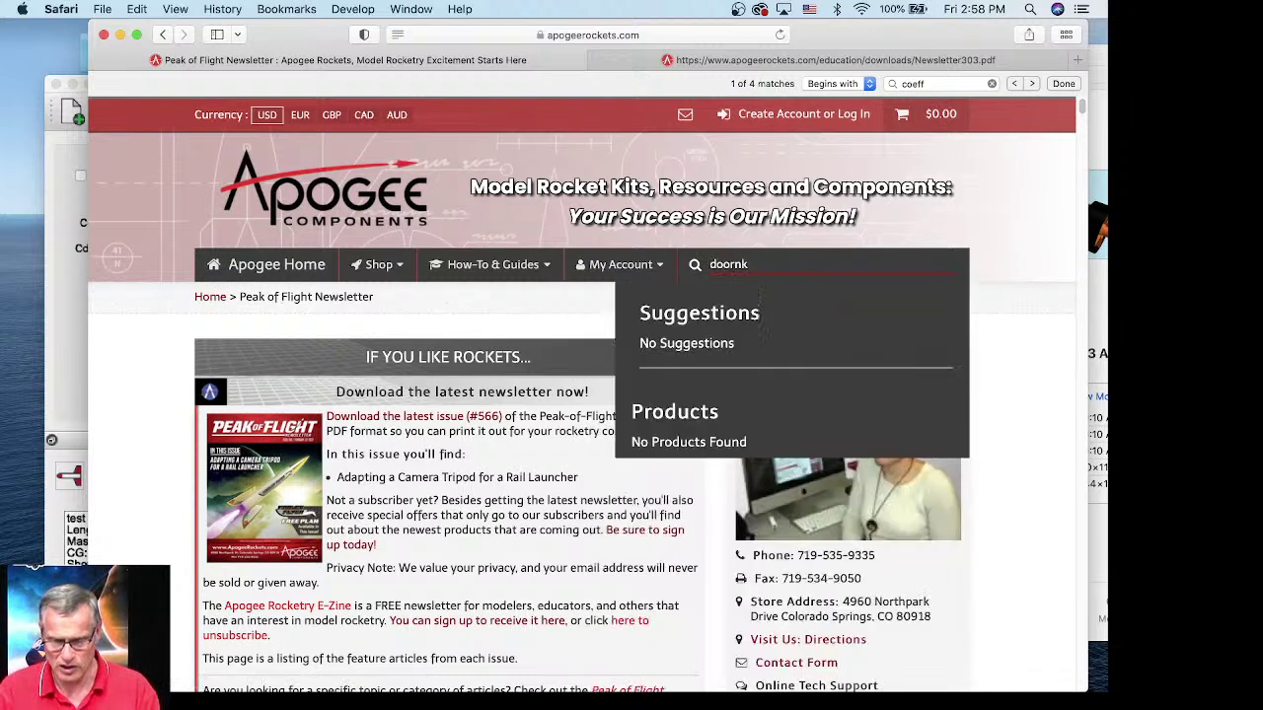
key(BackSpace)
key(BackSpace)
text(kn)
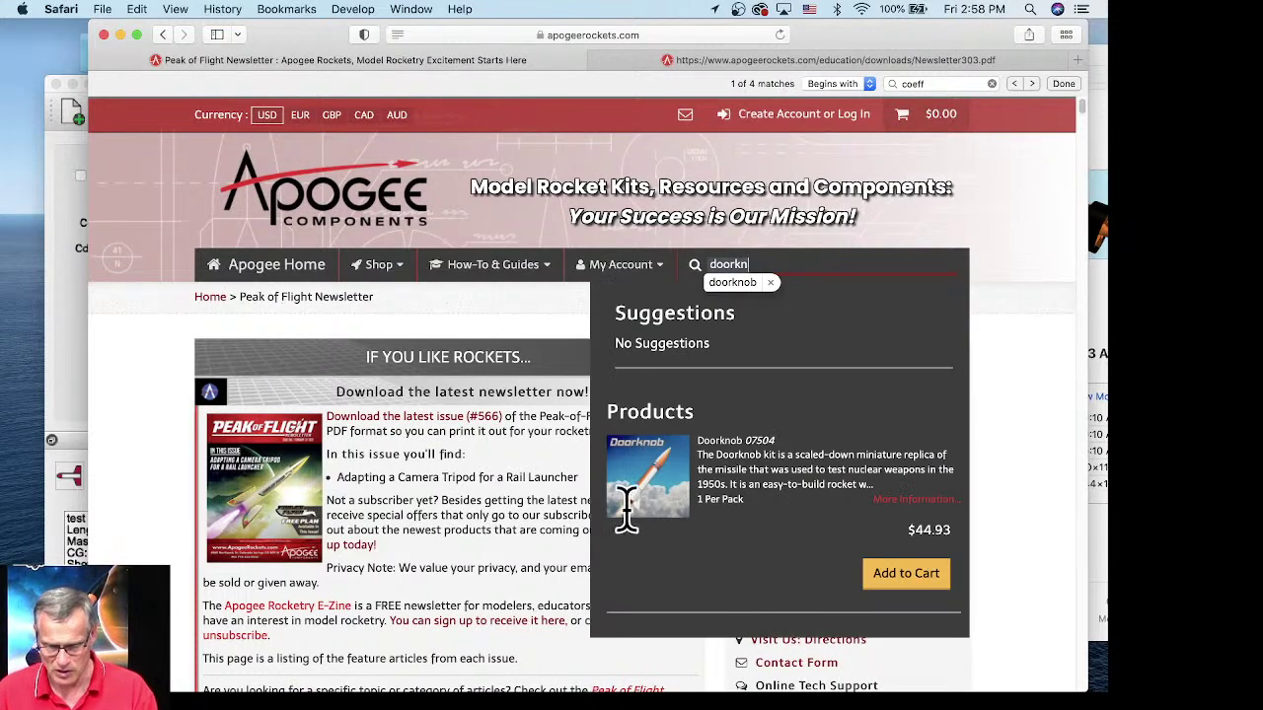
text(ob)
click(653, 508)
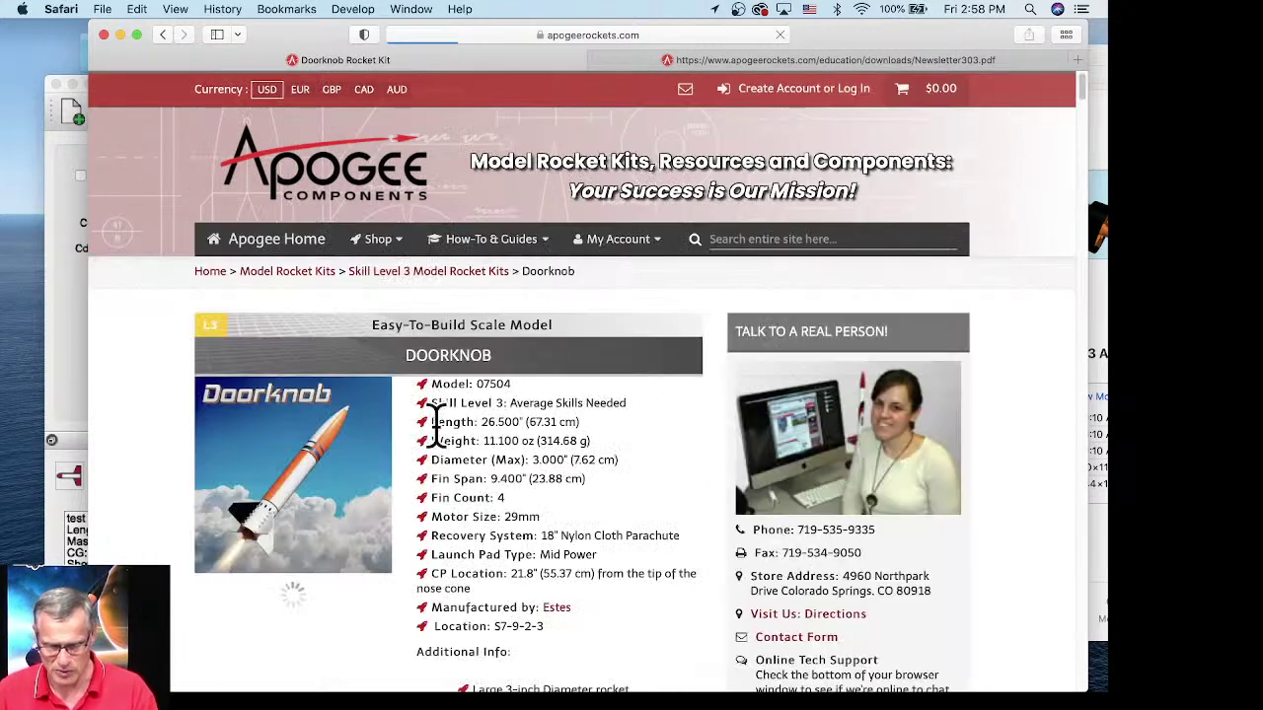
Step: Look over the Doorknob kit's specifications and view its main product picture enlarged, closing it when done
scroll(296, 395, down, 3)
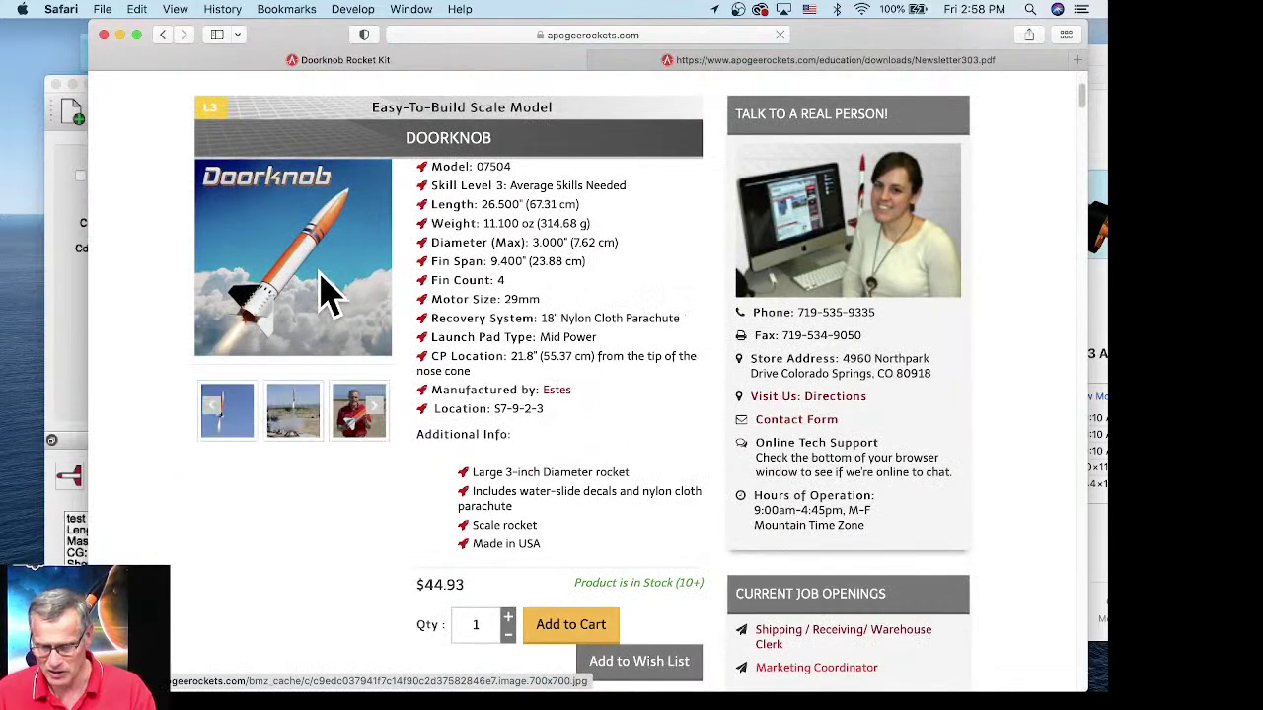
click(318, 289)
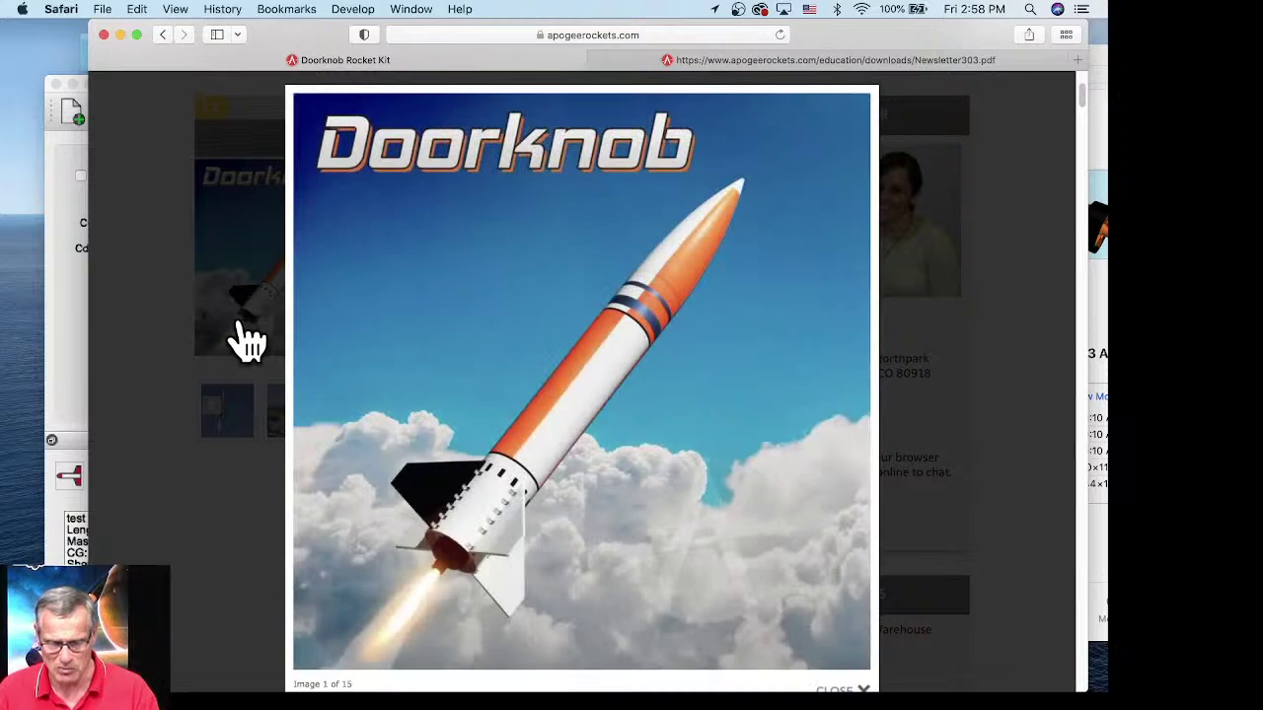
click(204, 351)
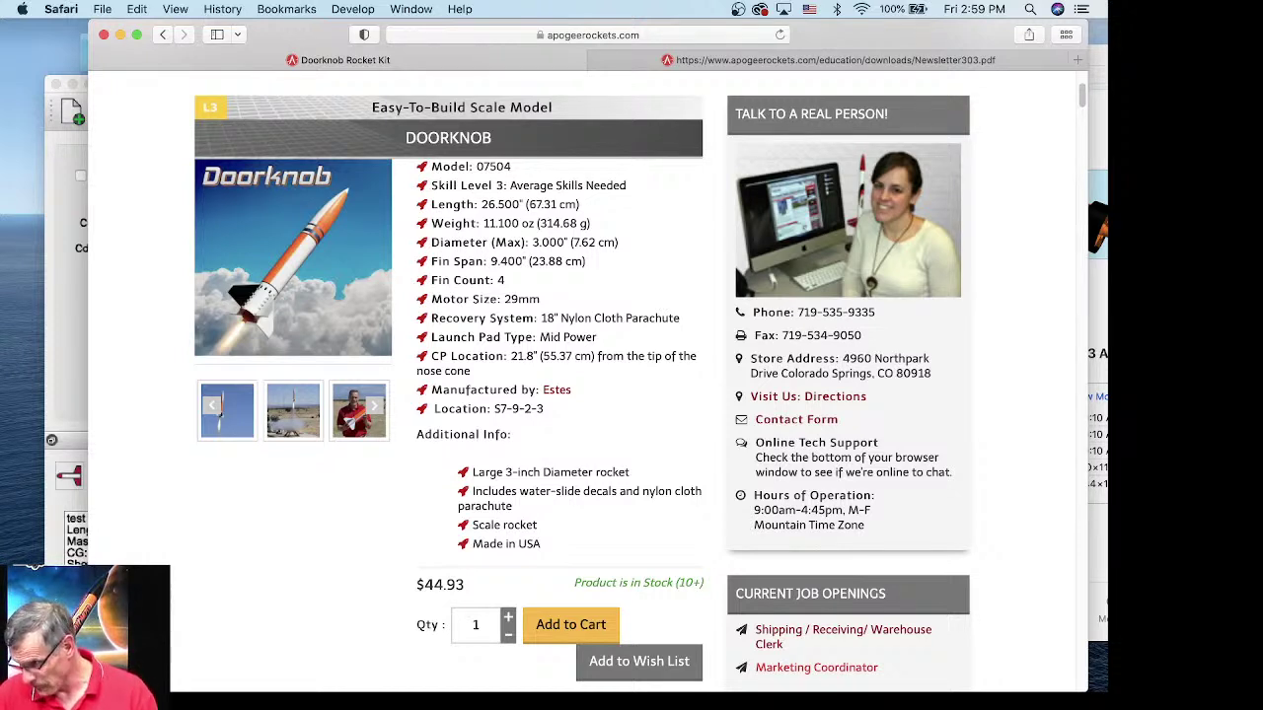
Step: Switch to RockSim, open the engine data selection for reloading and highlight the Data folder name in the engine data path
click(58, 382)
drag(310, 84, 332, 28)
click(115, 9)
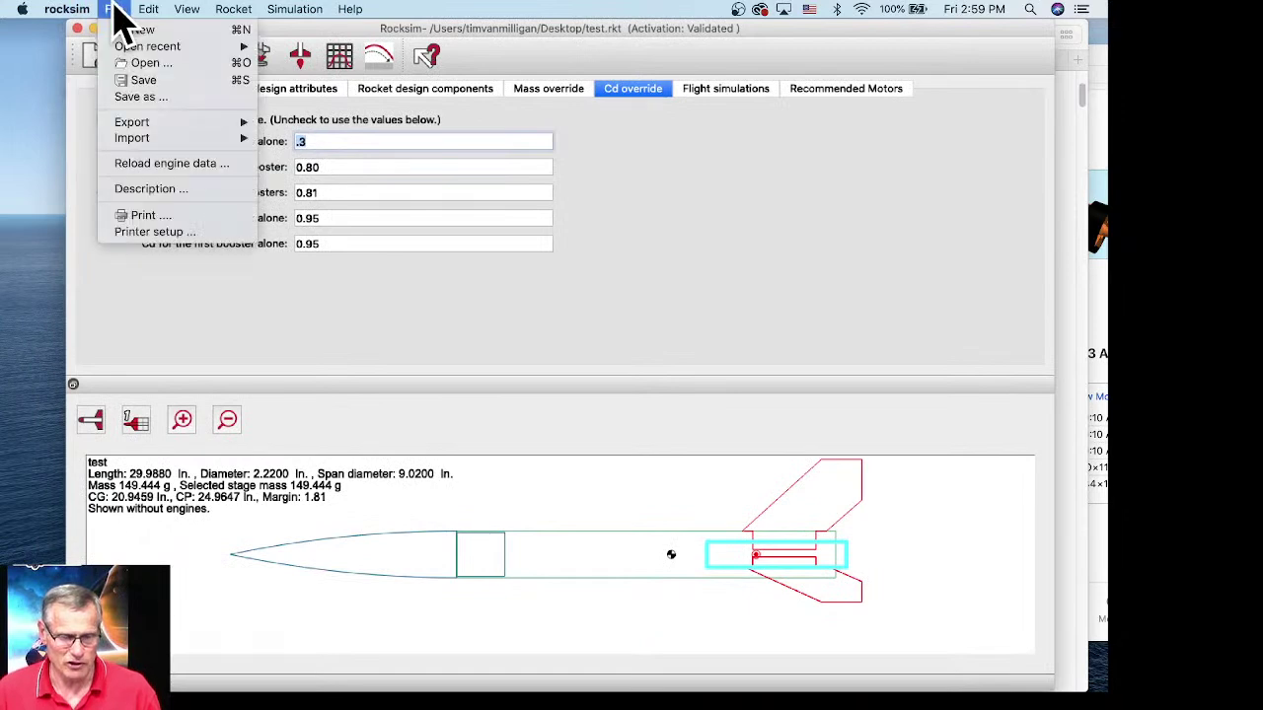
click(123, 163)
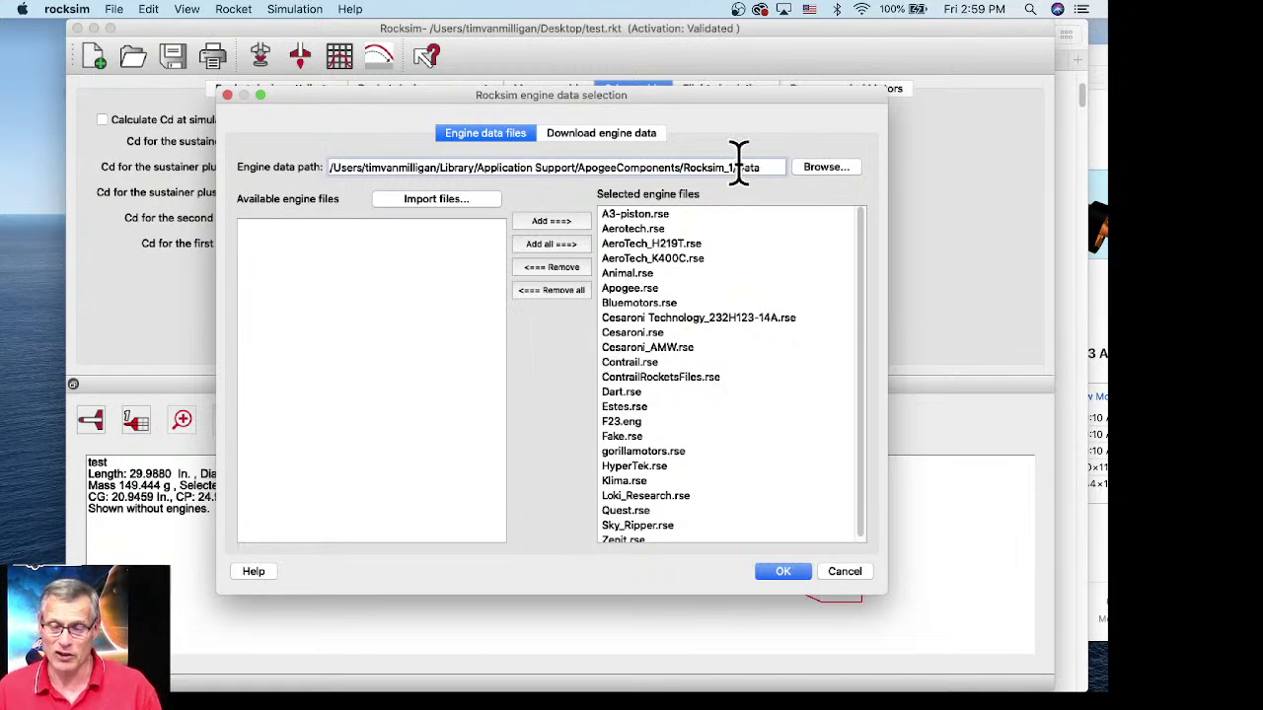
drag(756, 166, 737, 167)
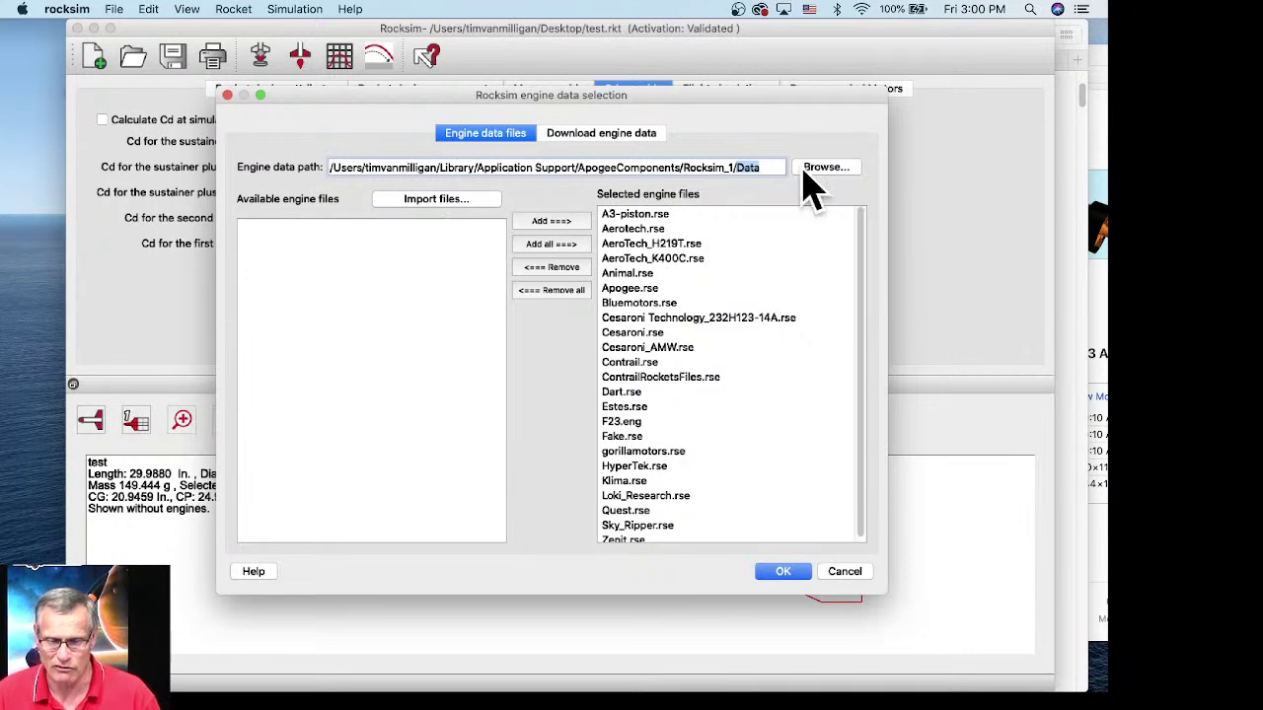
Step: Switch to Finder and open the hidden user Library folder
click(1100, 69)
drag(1065, 62, 707, 65)
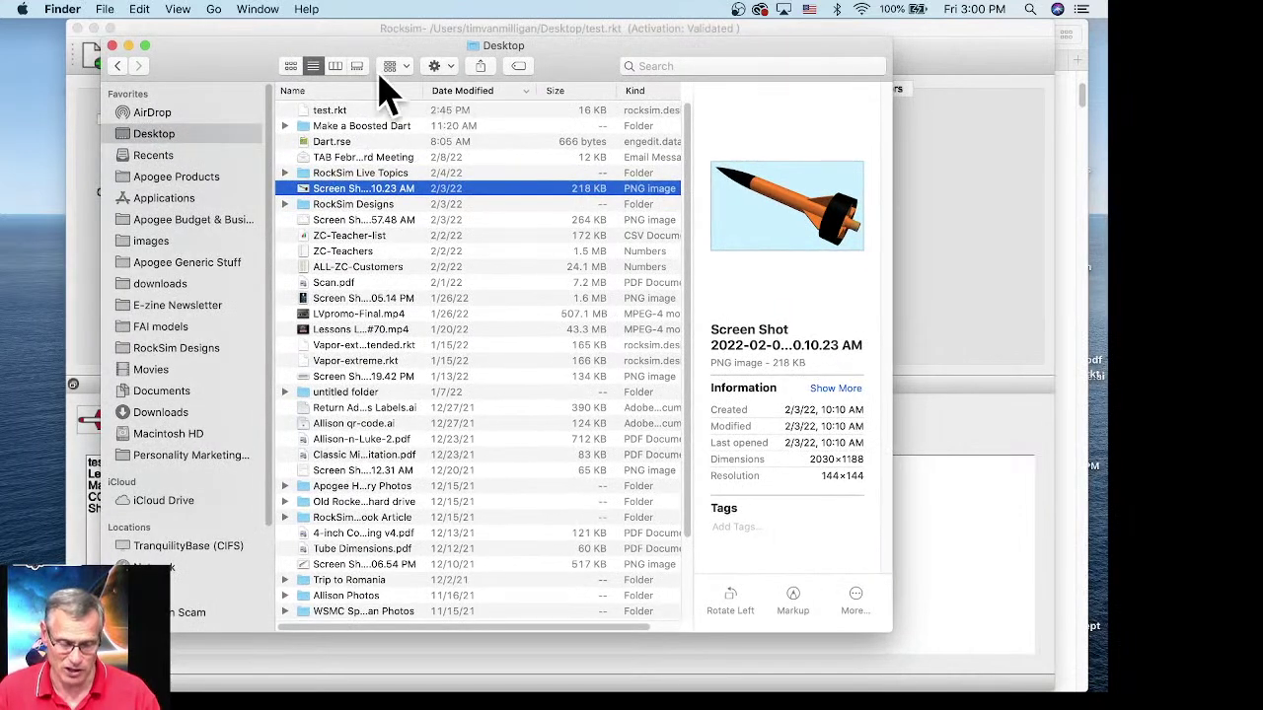
click(259, 12)
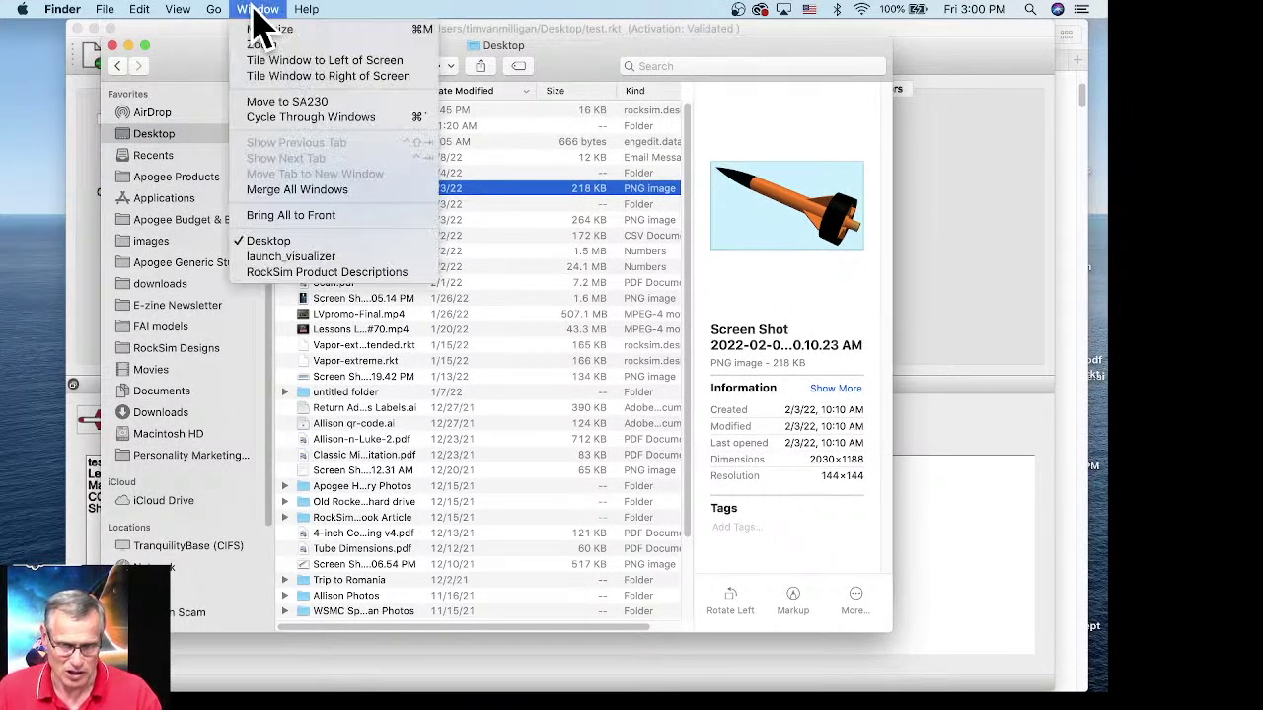
key(alt)
click(224, 8)
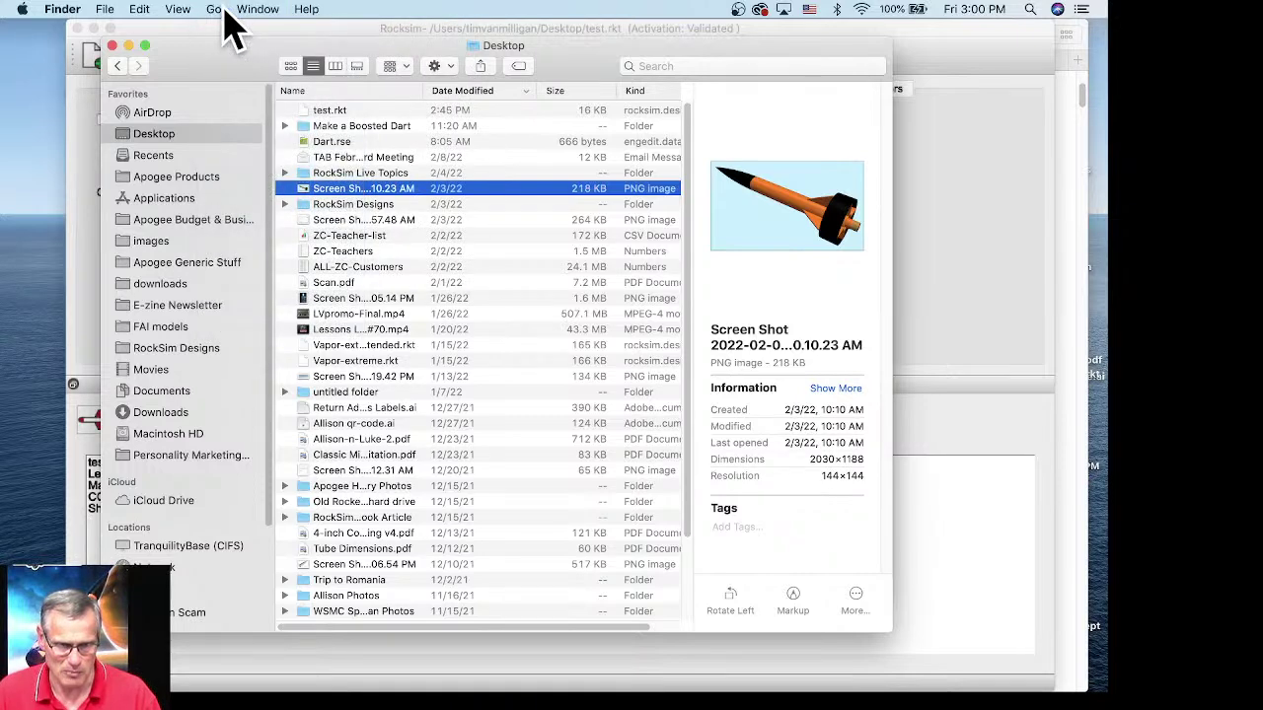
click(219, 10)
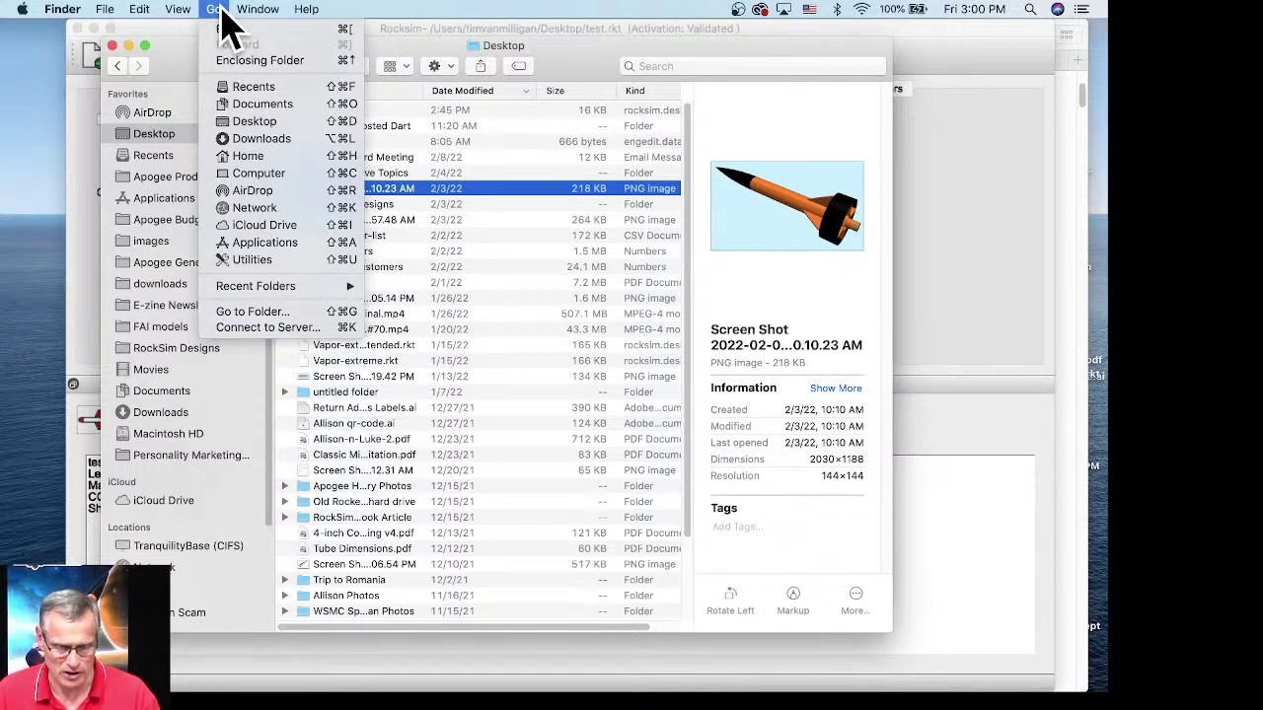
key(alt)
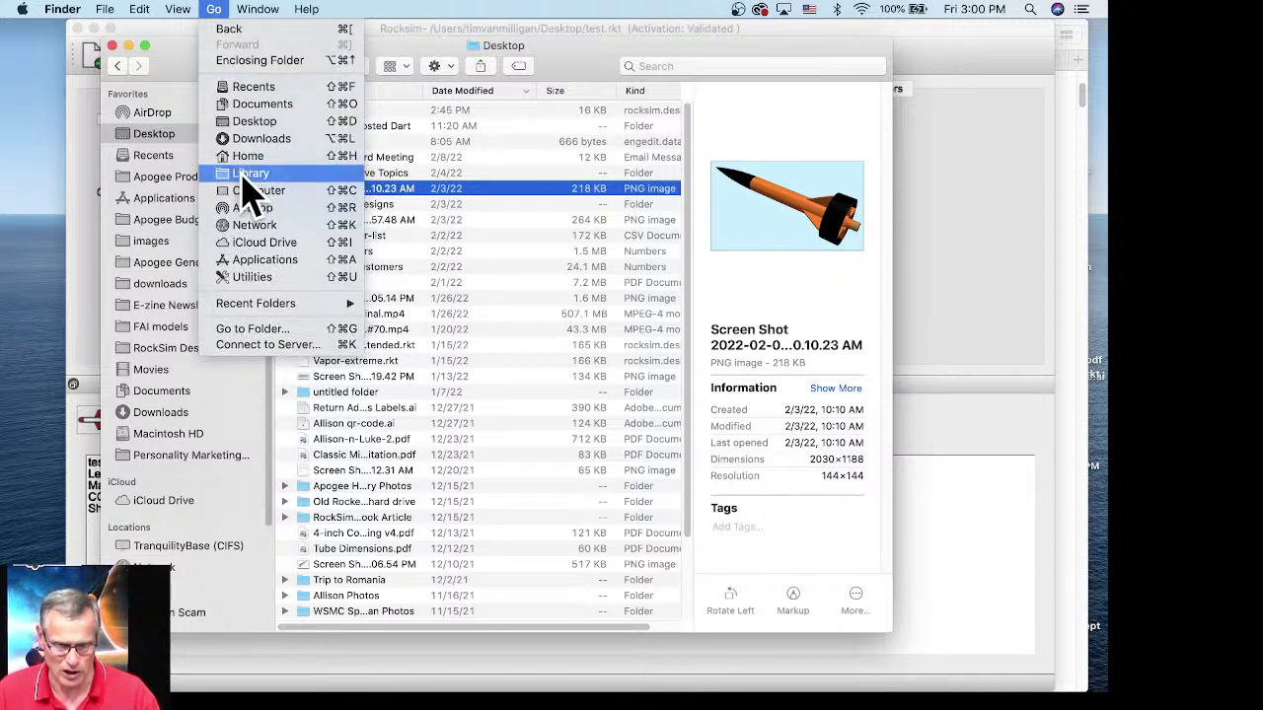
key(Escape)
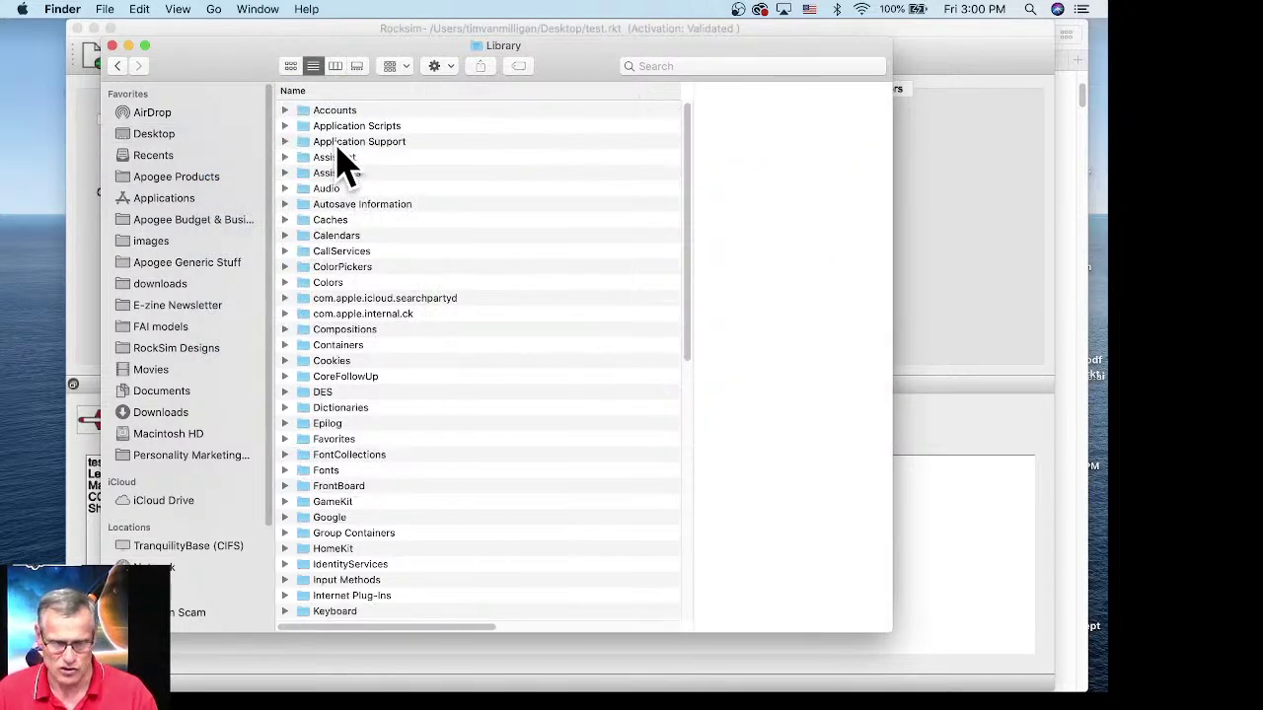
Step: Place the Library window below RockSim's engine data path and open Application Support, followed by its ApogeeComponents folder
drag(357, 41, 484, 183)
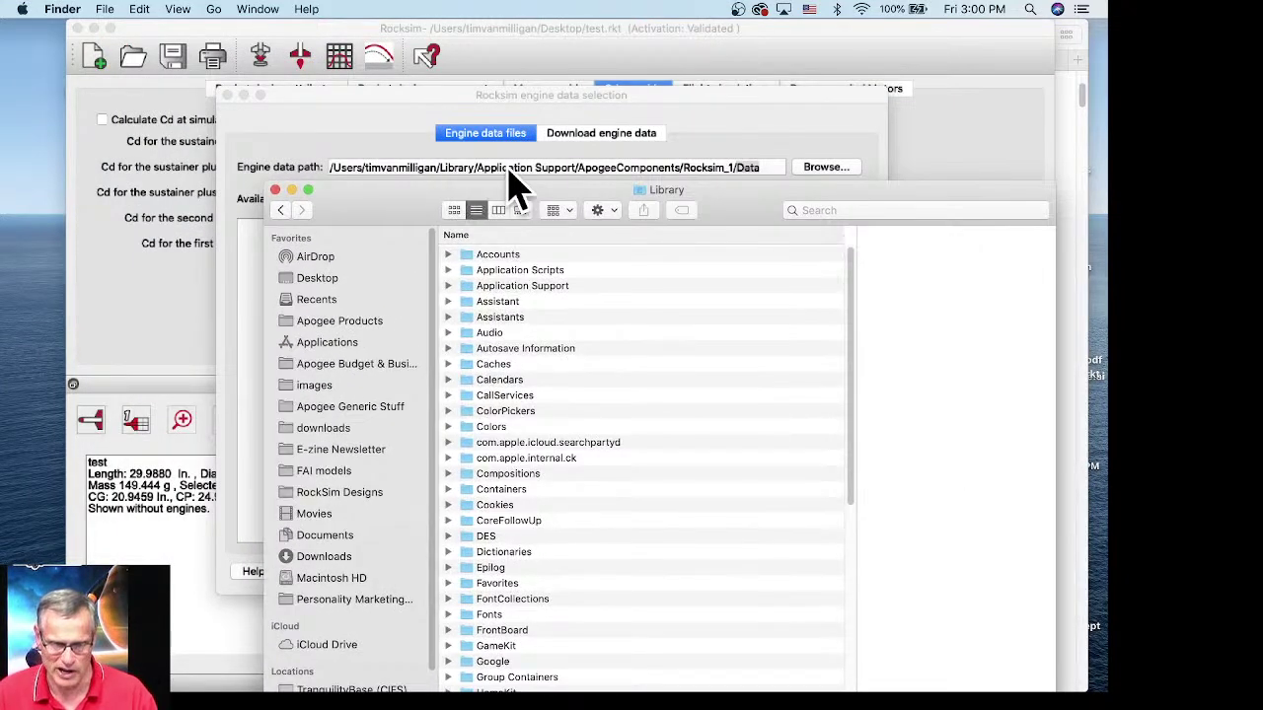
click(529, 296)
double_click(521, 289)
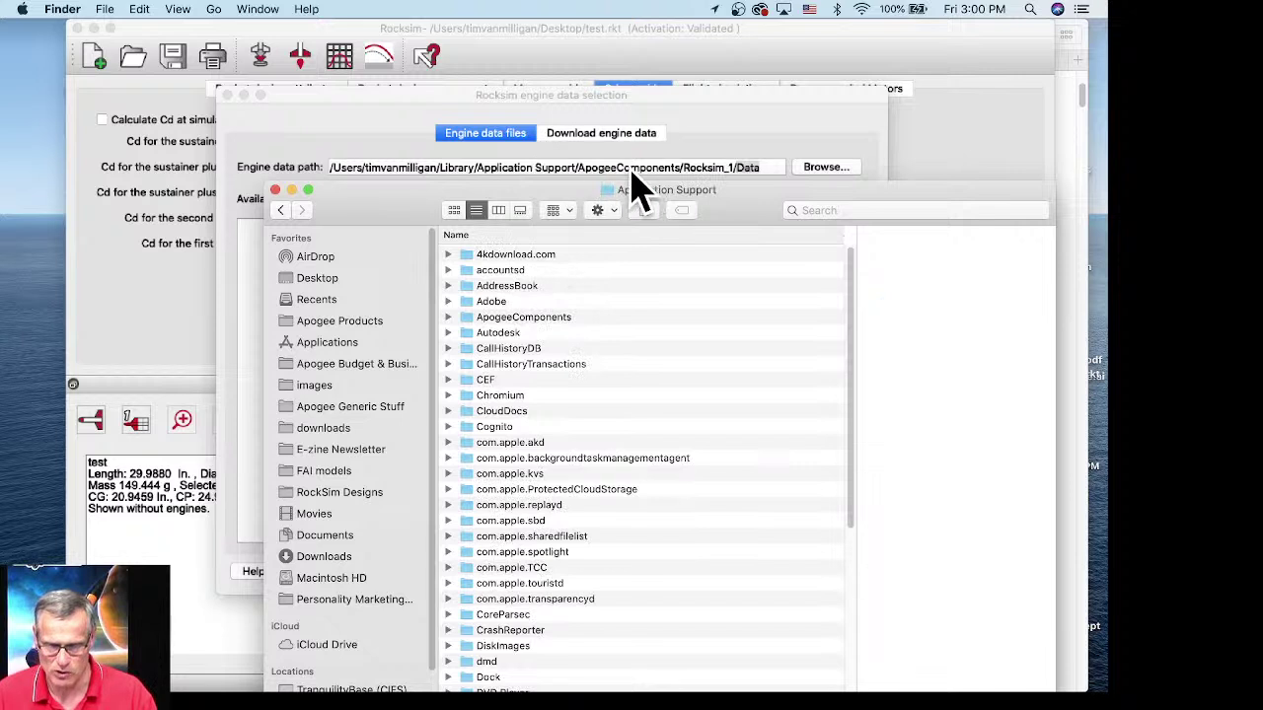
click(507, 319)
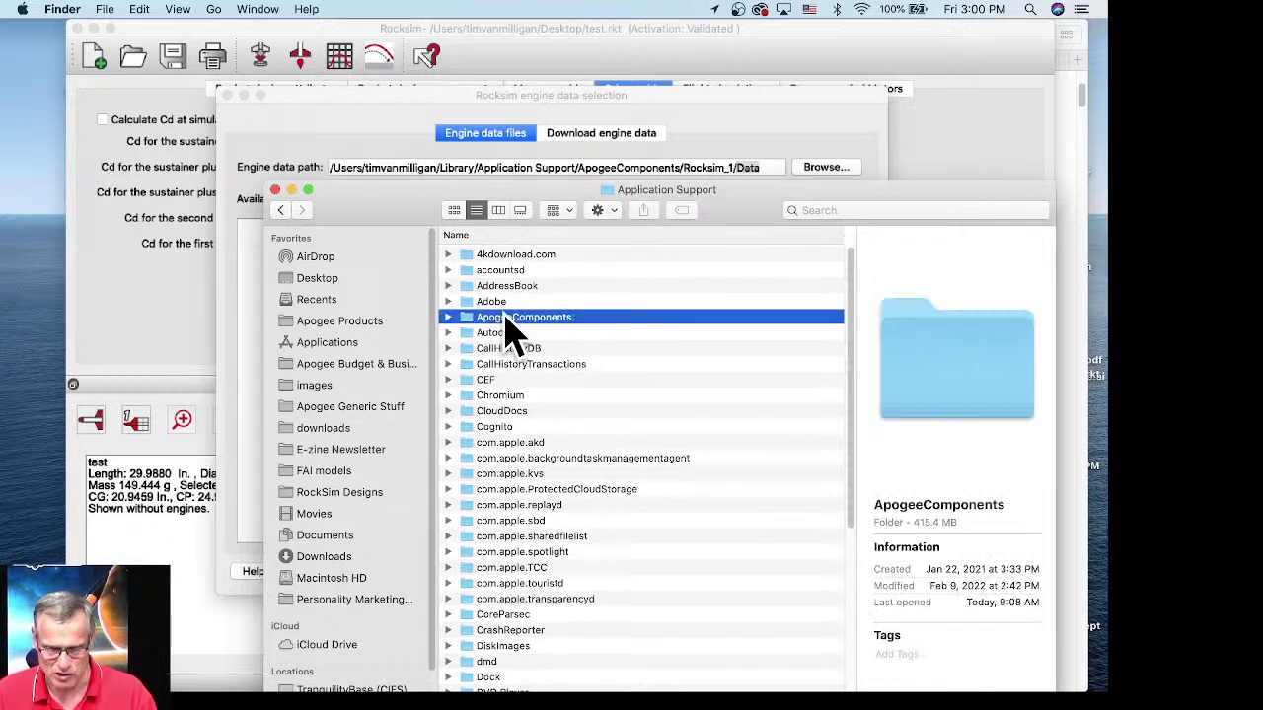
double_click(510, 321)
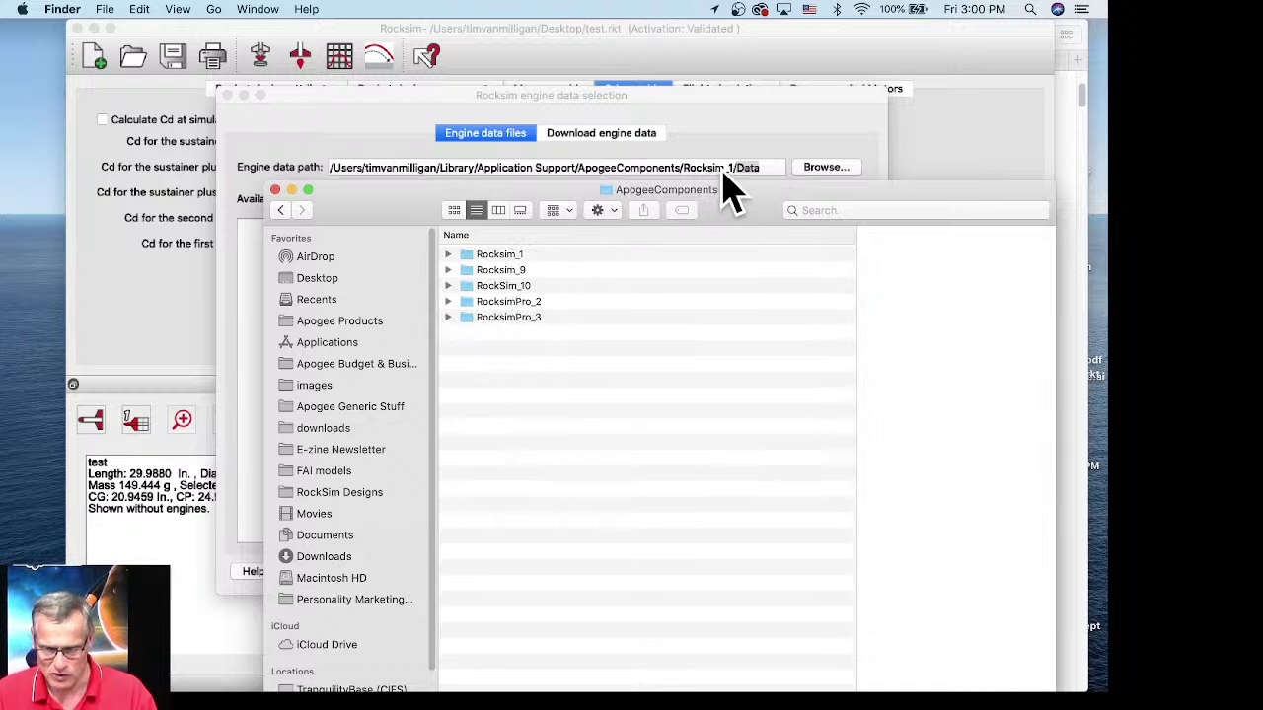
Step: Open the Data folder inside Rocksim_1 to view the stored engine and component data files
click(501, 257)
double_click(501, 256)
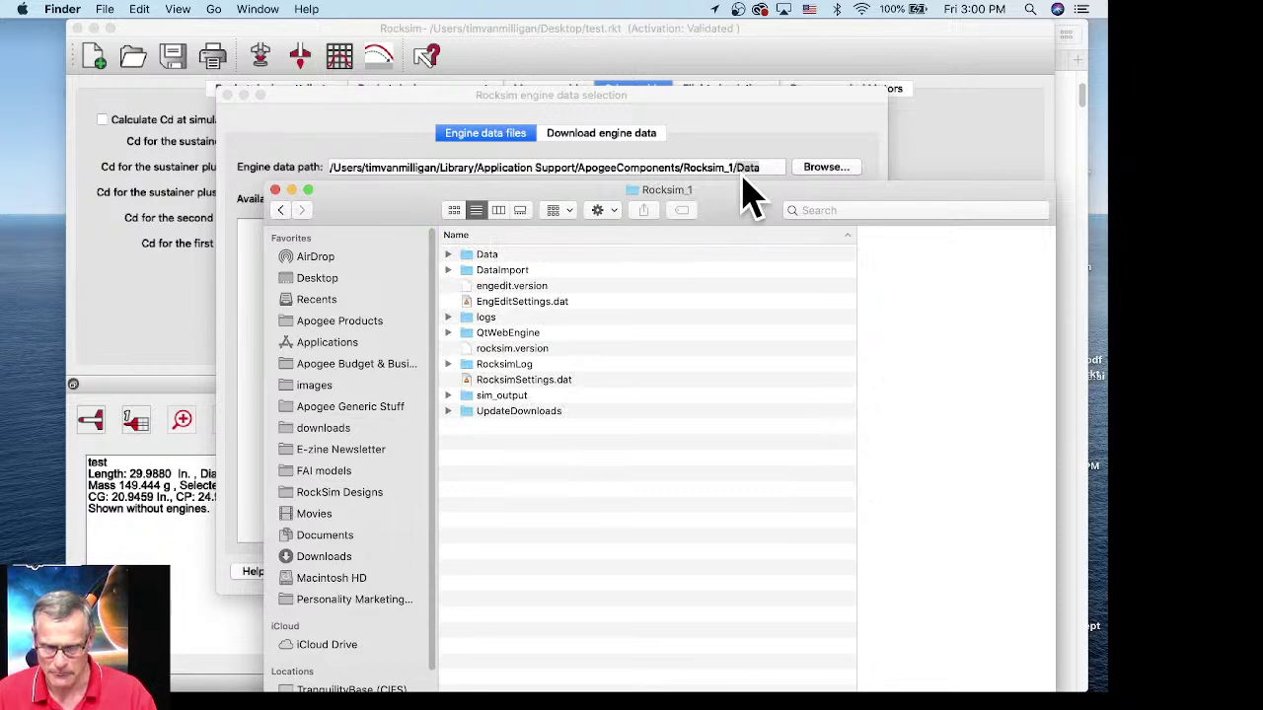
click(483, 257)
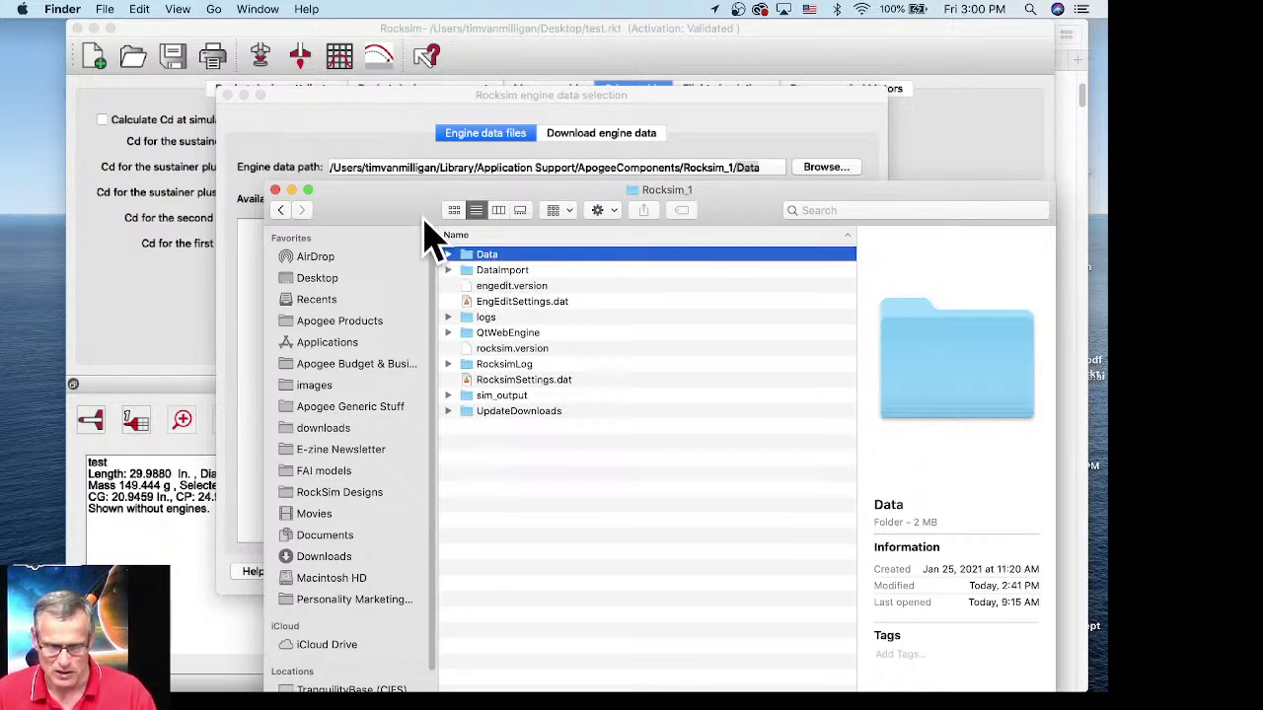
double_click(466, 251)
drag(401, 204, 333, 45)
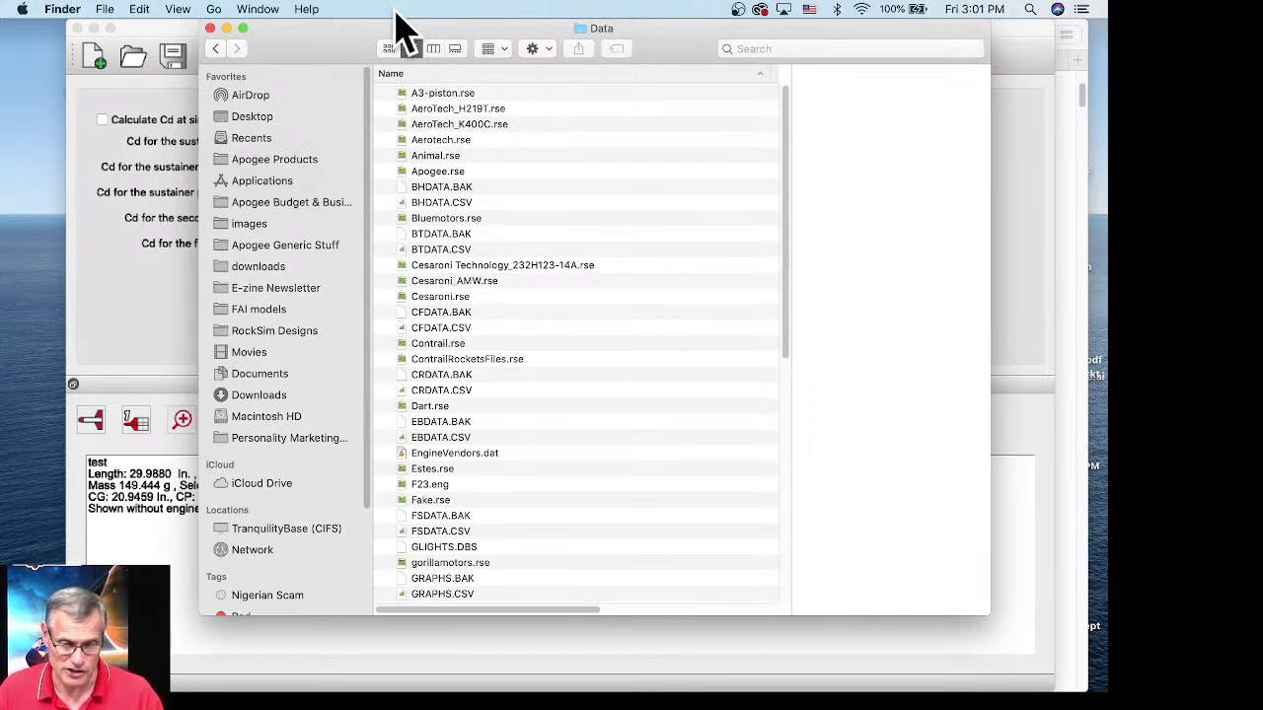
Step: Close the Data folder window and cancel RockSim's engine data selection
click(210, 27)
click(145, 67)
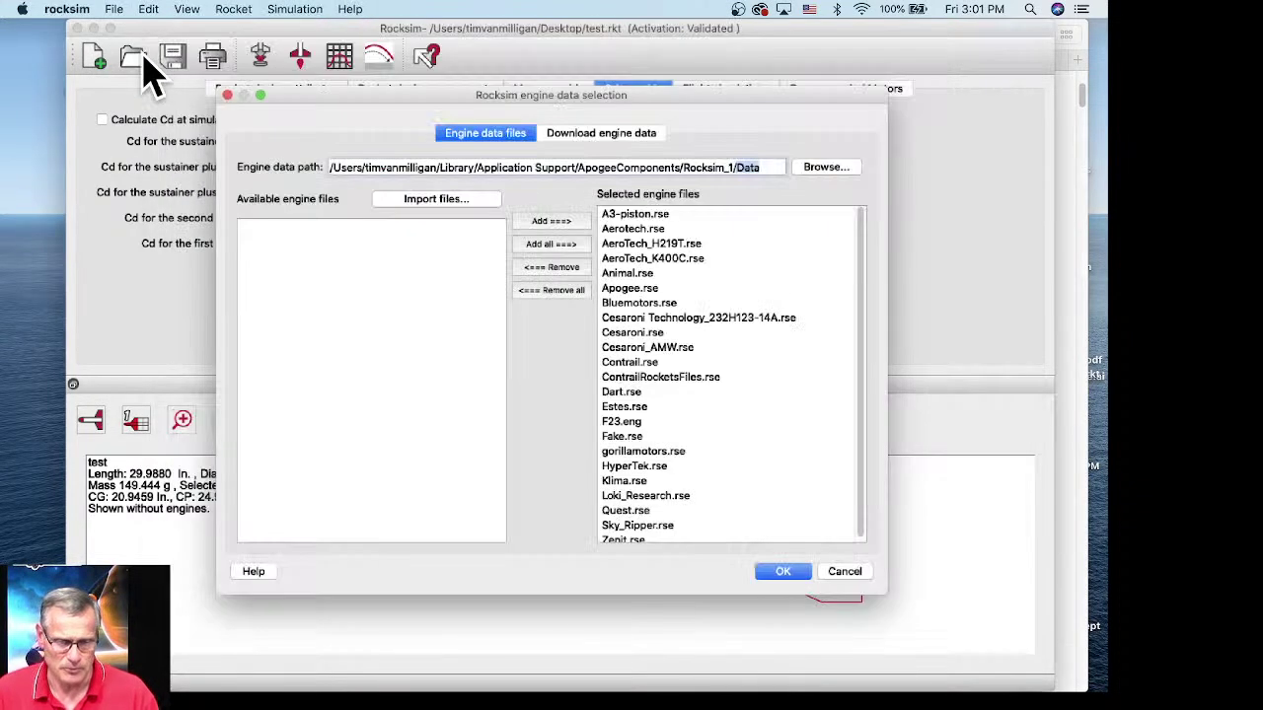
click(841, 574)
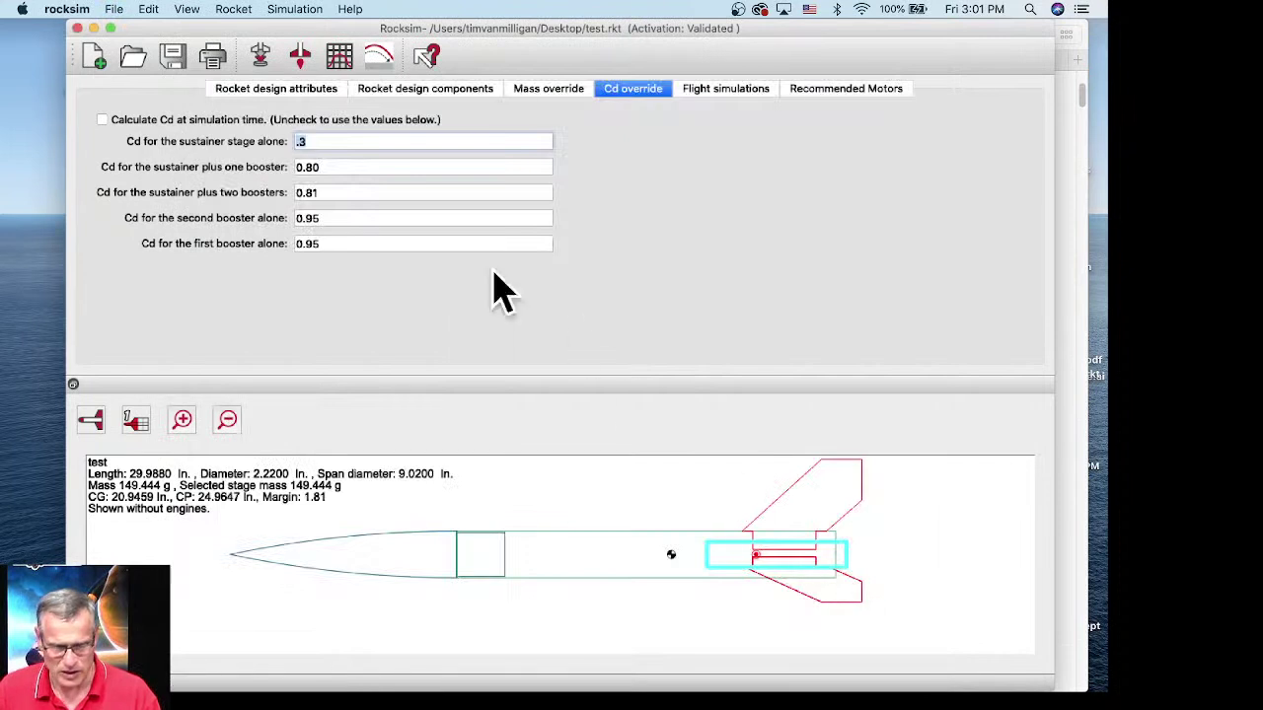
click(81, 12)
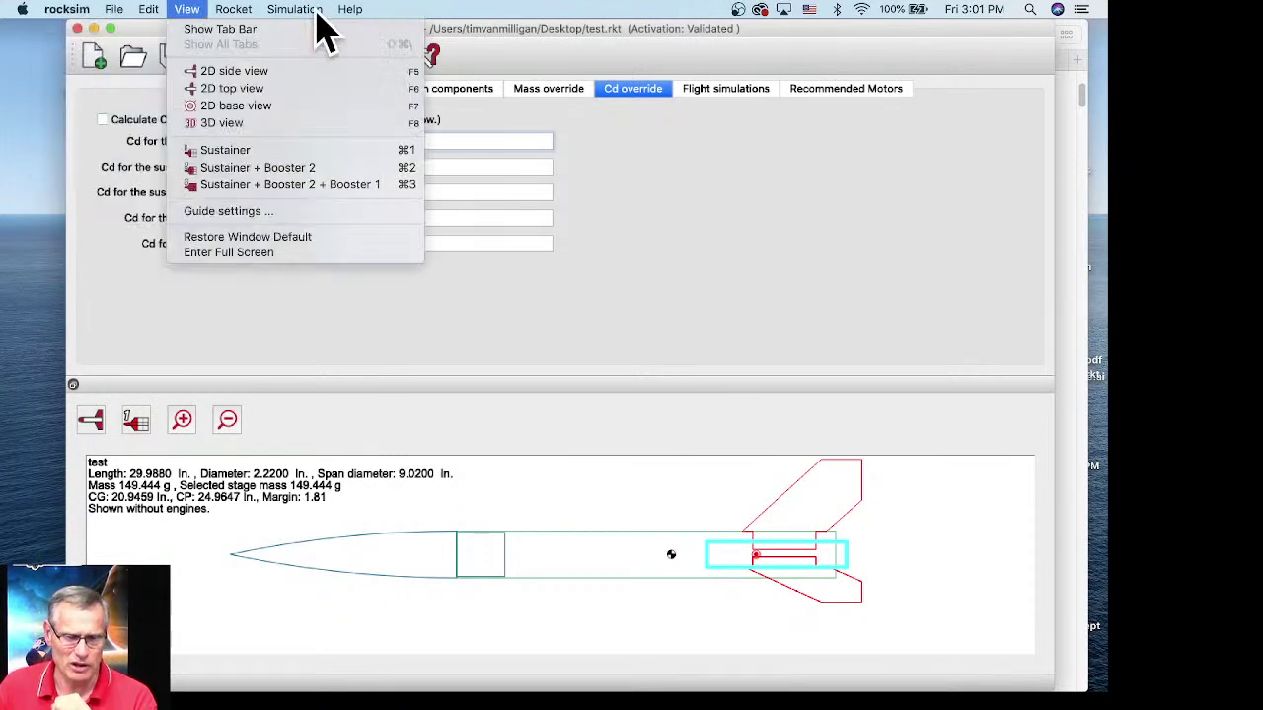
mouse_move(357, 12)
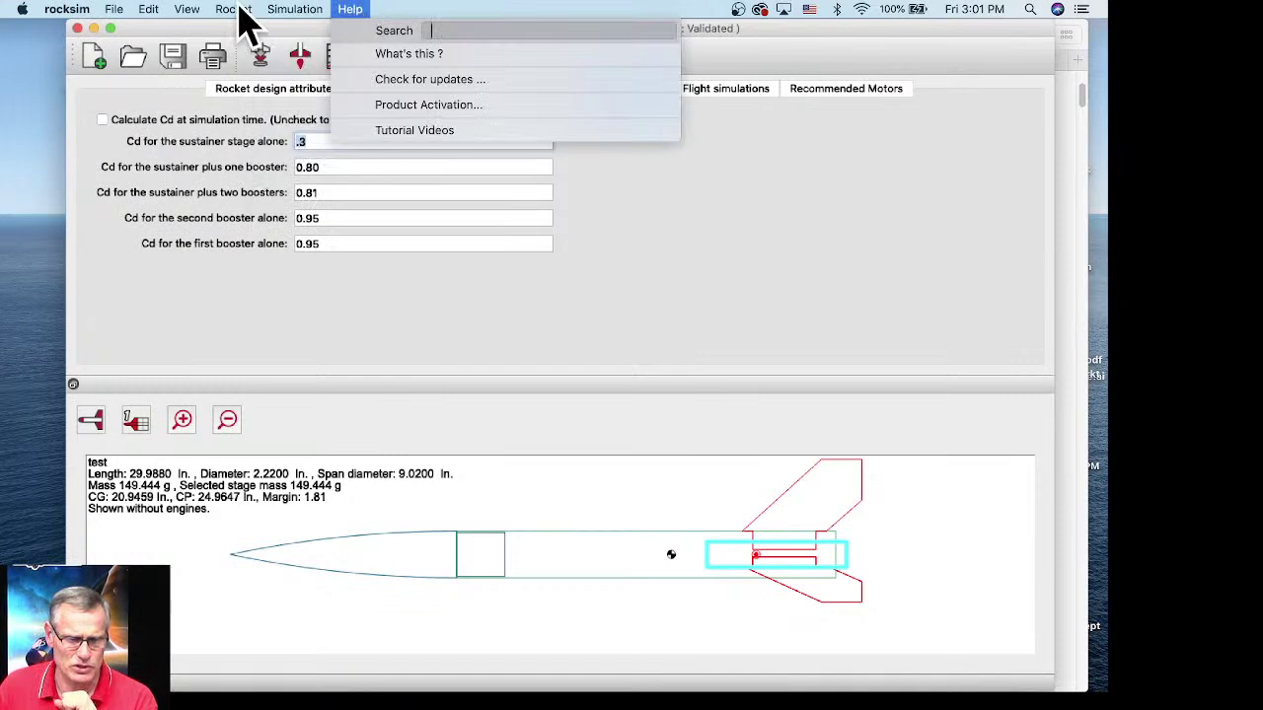
mouse_move(111, 7)
mouse_move(151, 12)
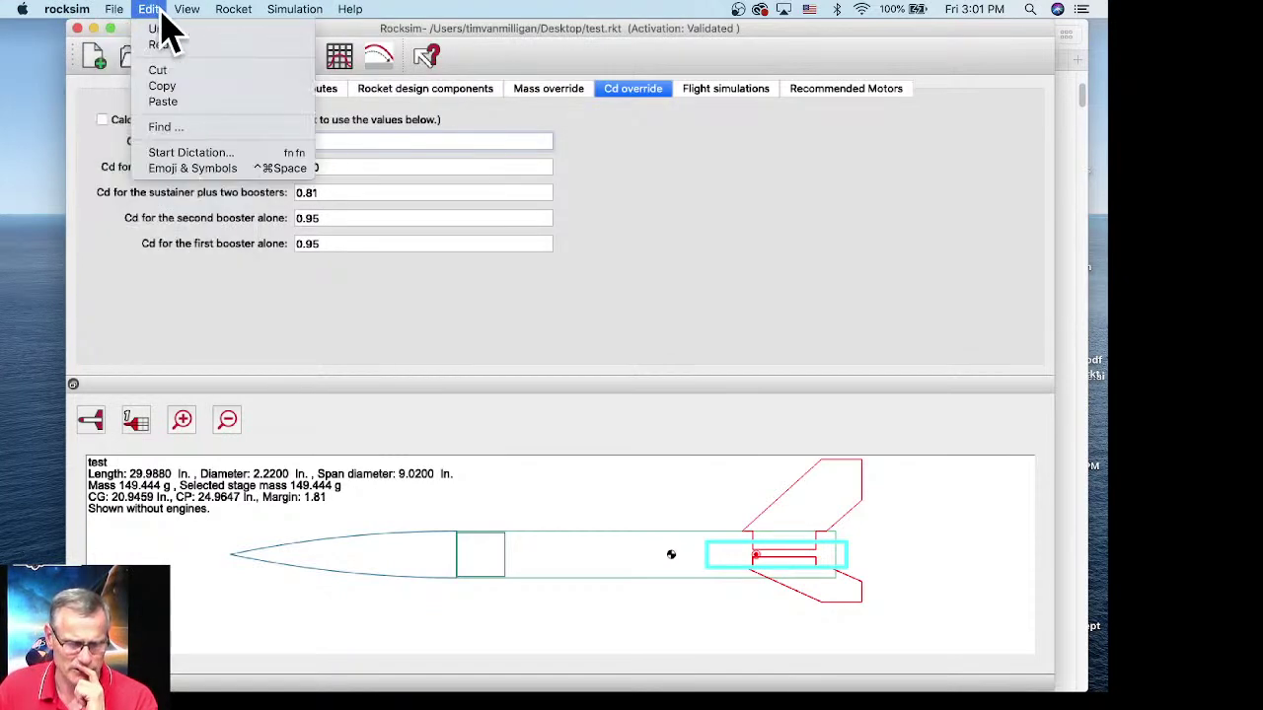
Step: Review the altitude unit choices and the miscellaneous settings in the application preferences, leaving them without saving
mouse_move(69, 12)
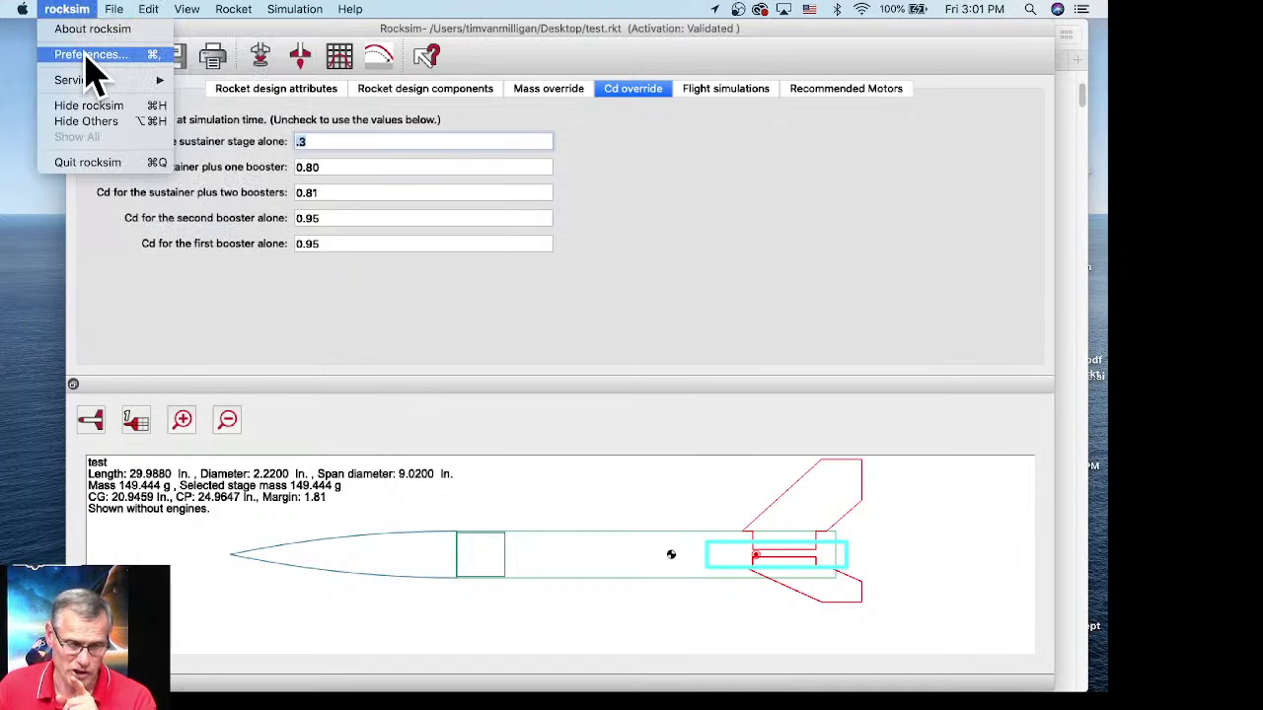
click(89, 56)
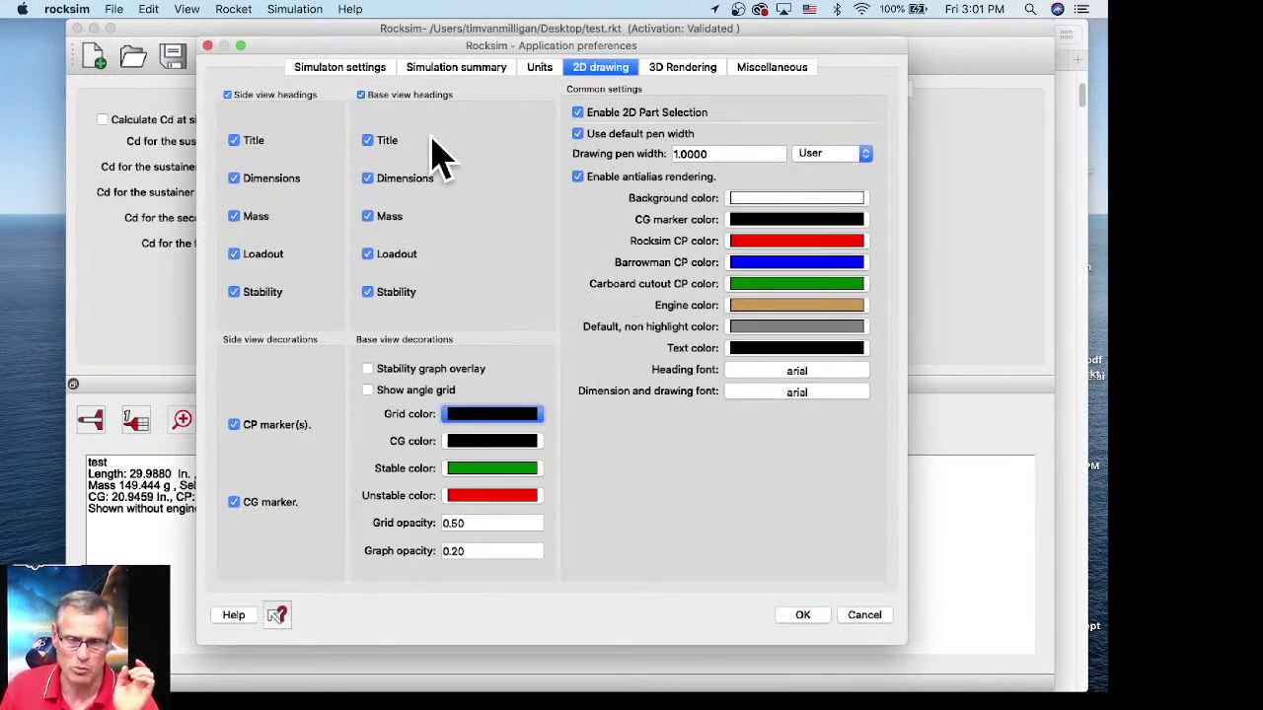
click(542, 69)
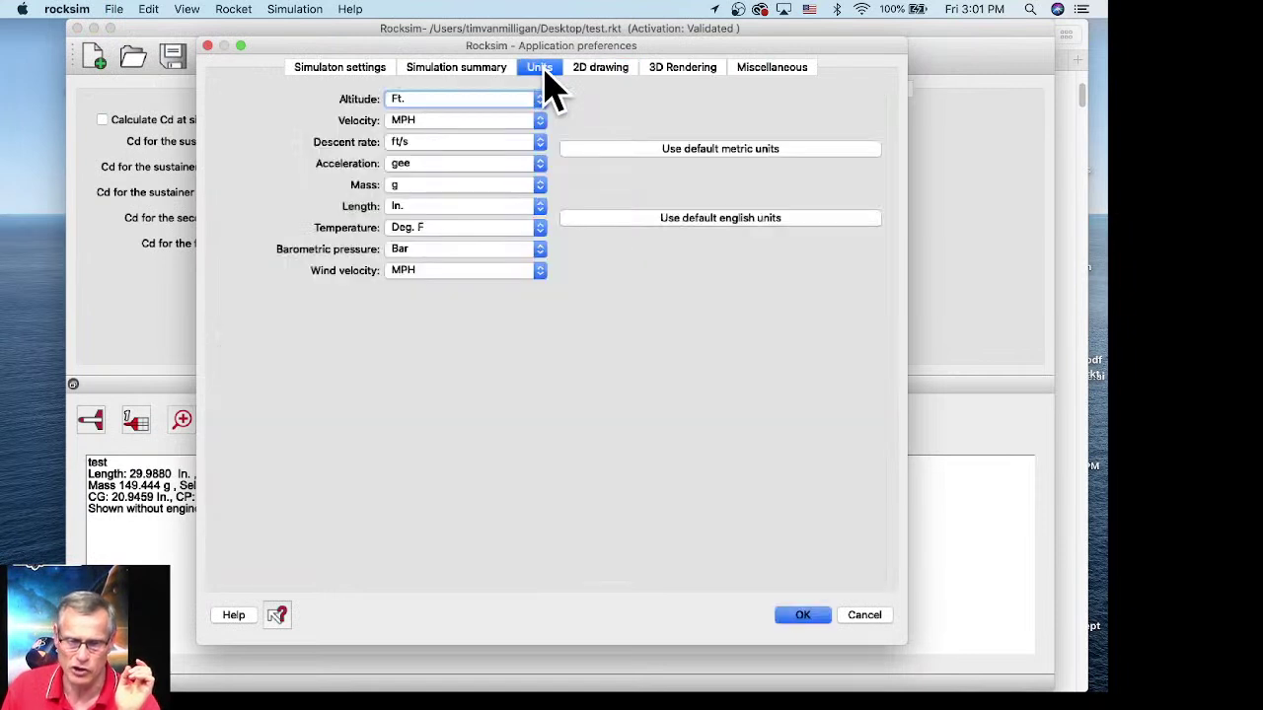
click(407, 101)
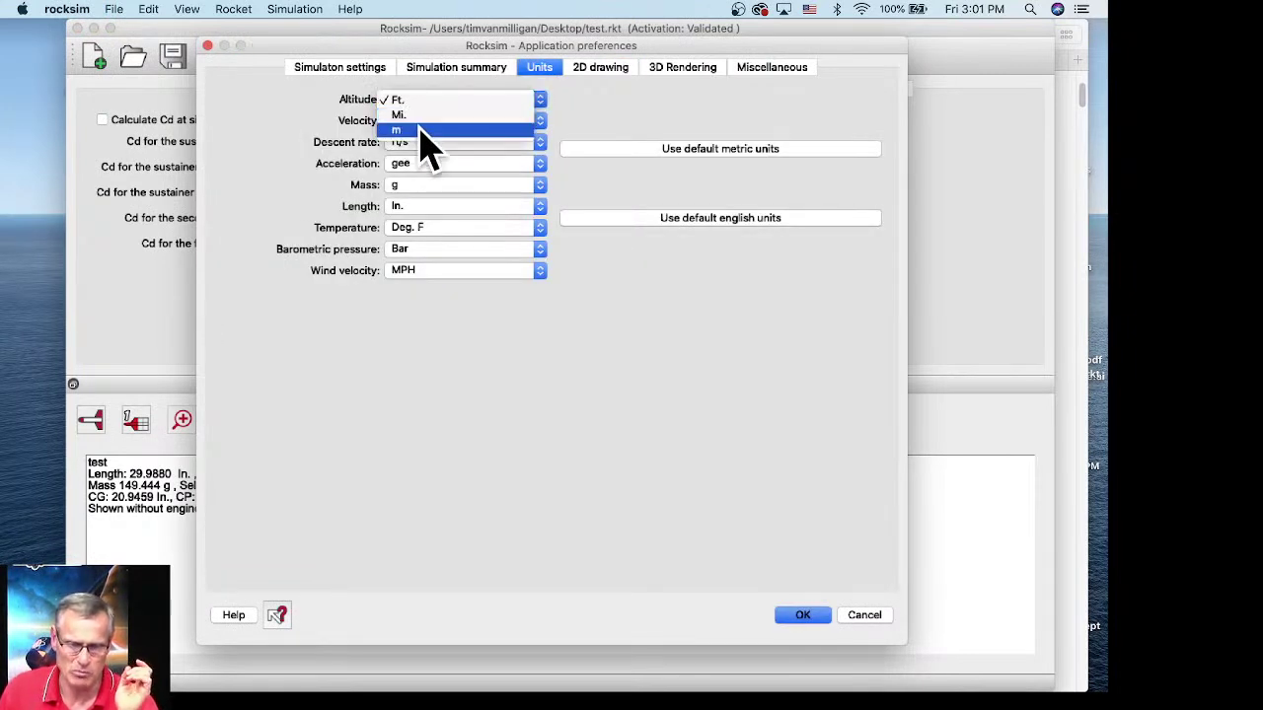
click(349, 94)
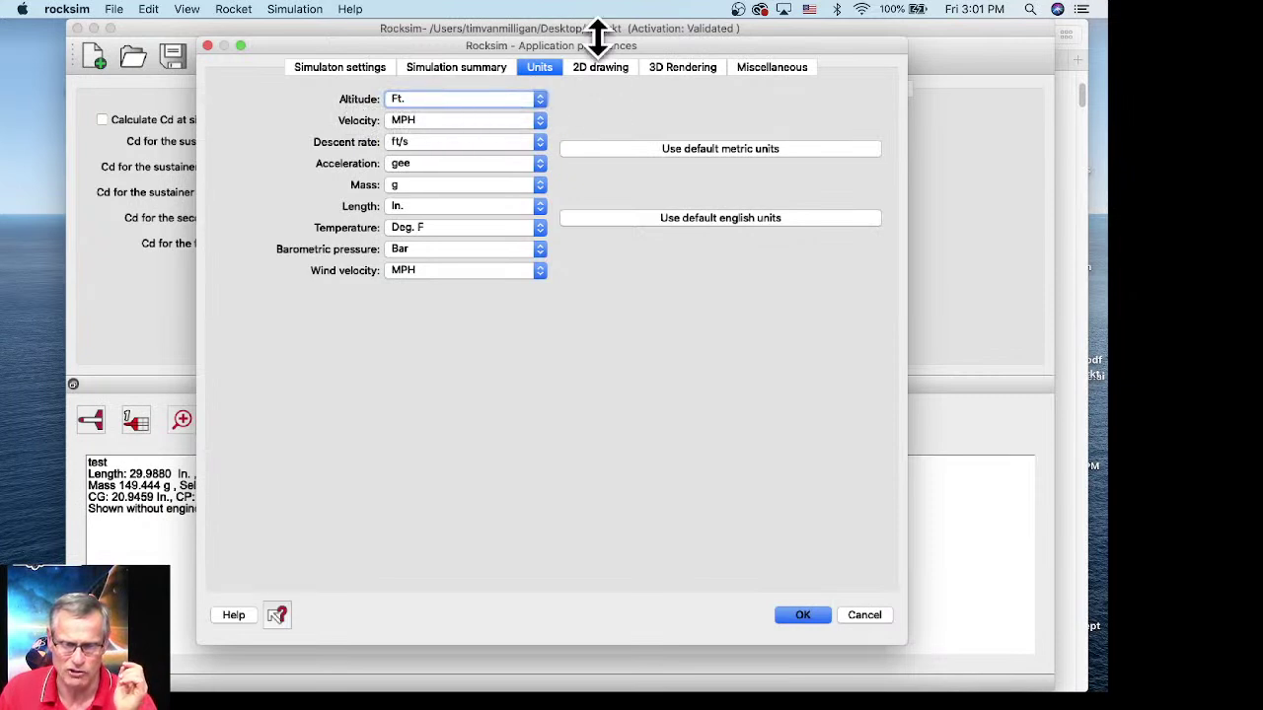
click(772, 82)
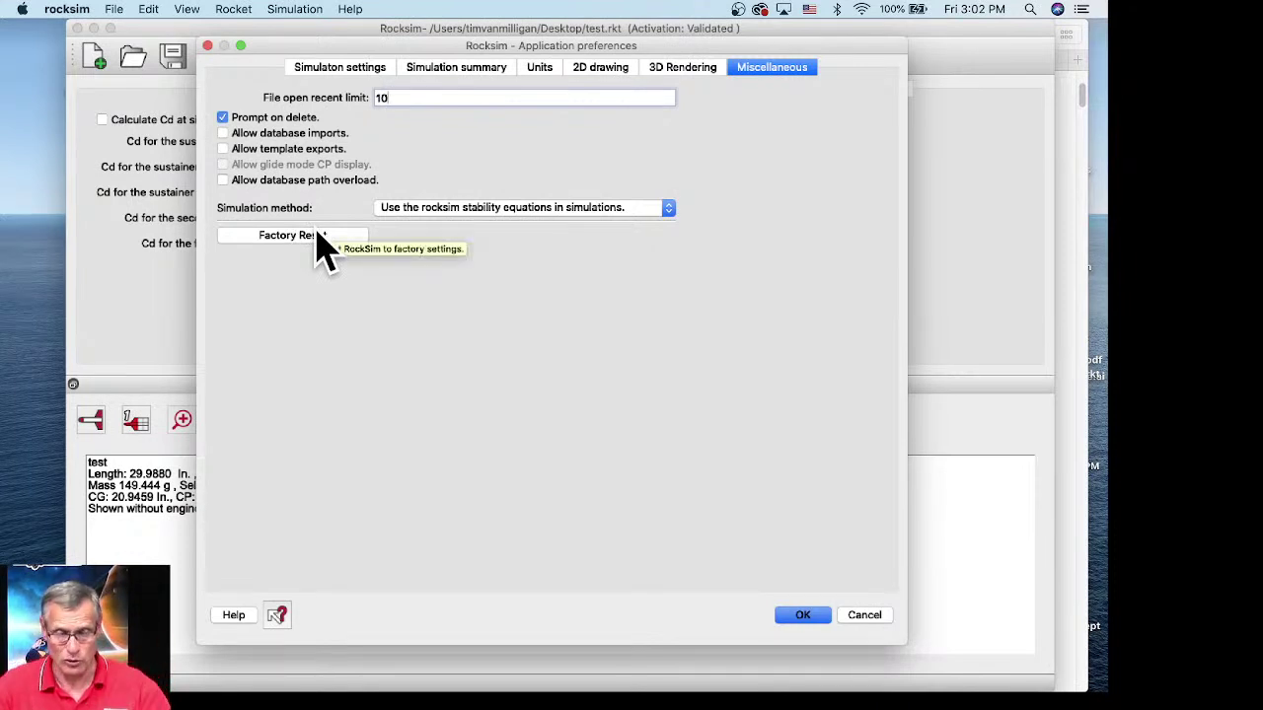
click(874, 619)
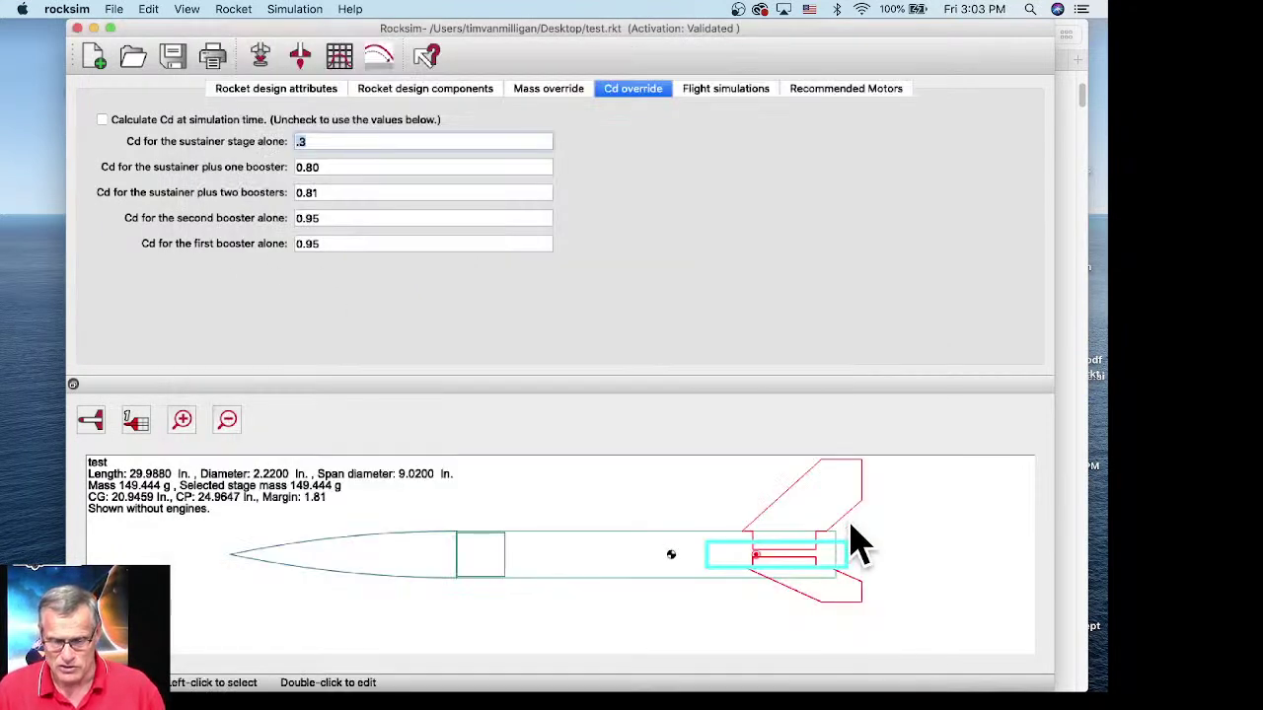
Step: Reopen the engine data selection and try to overwrite the engine data path with arbitrary text
click(113, 10)
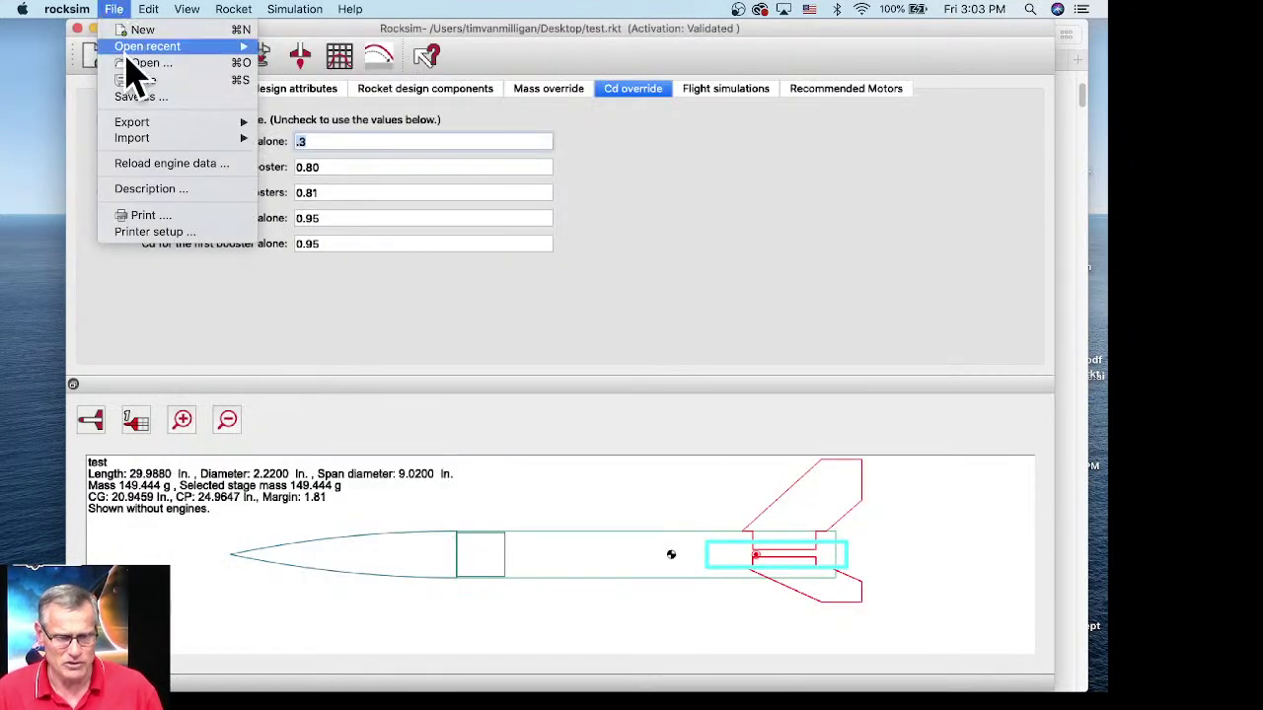
click(163, 168)
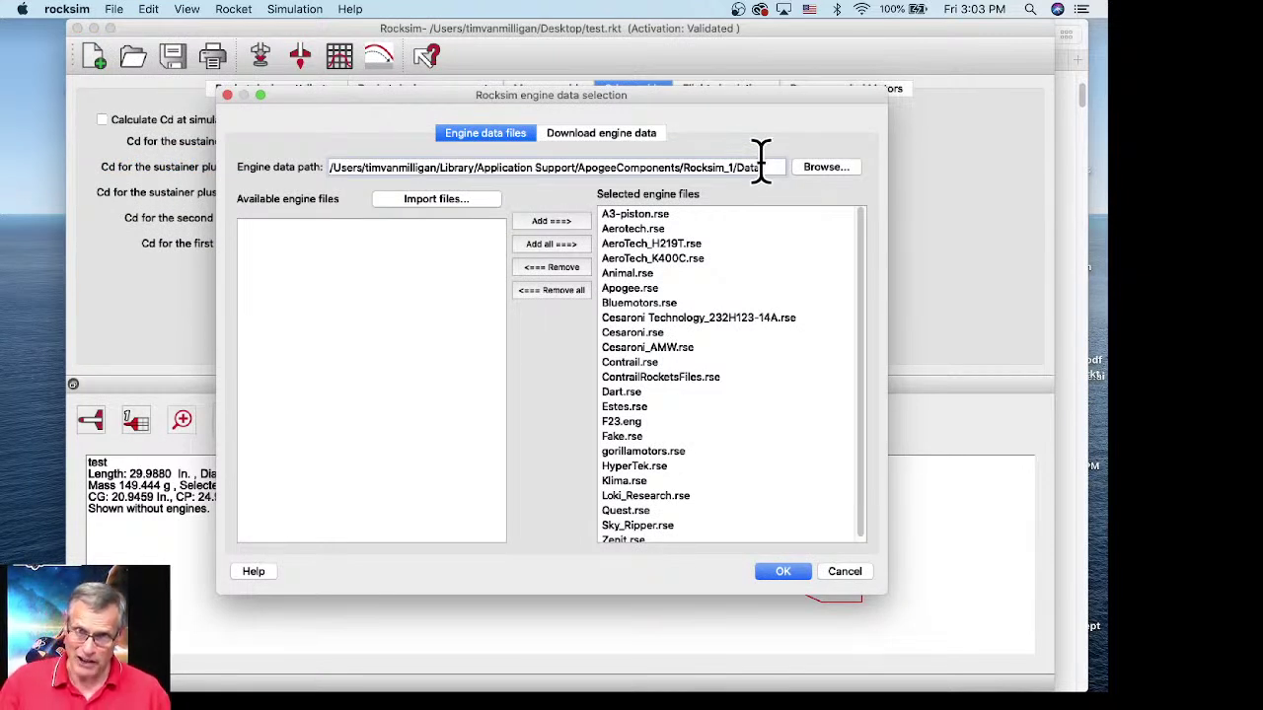
drag(758, 167, 296, 163)
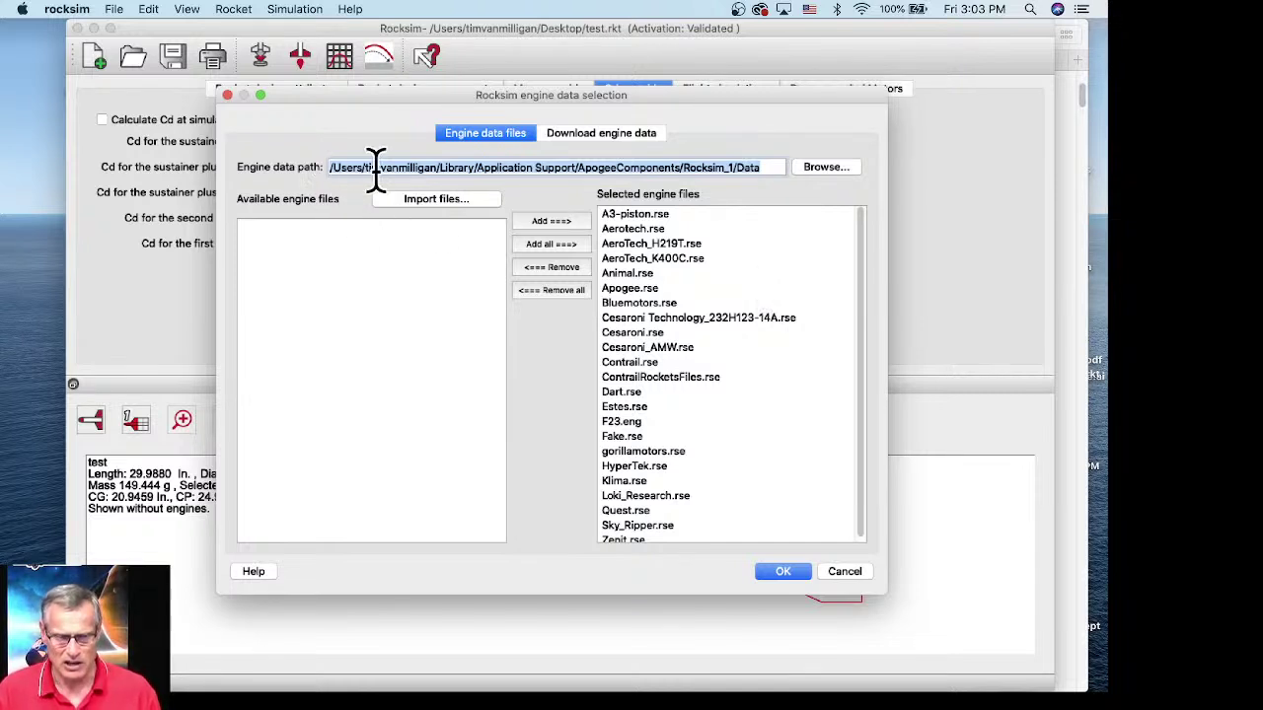
drag(773, 165, 416, 126)
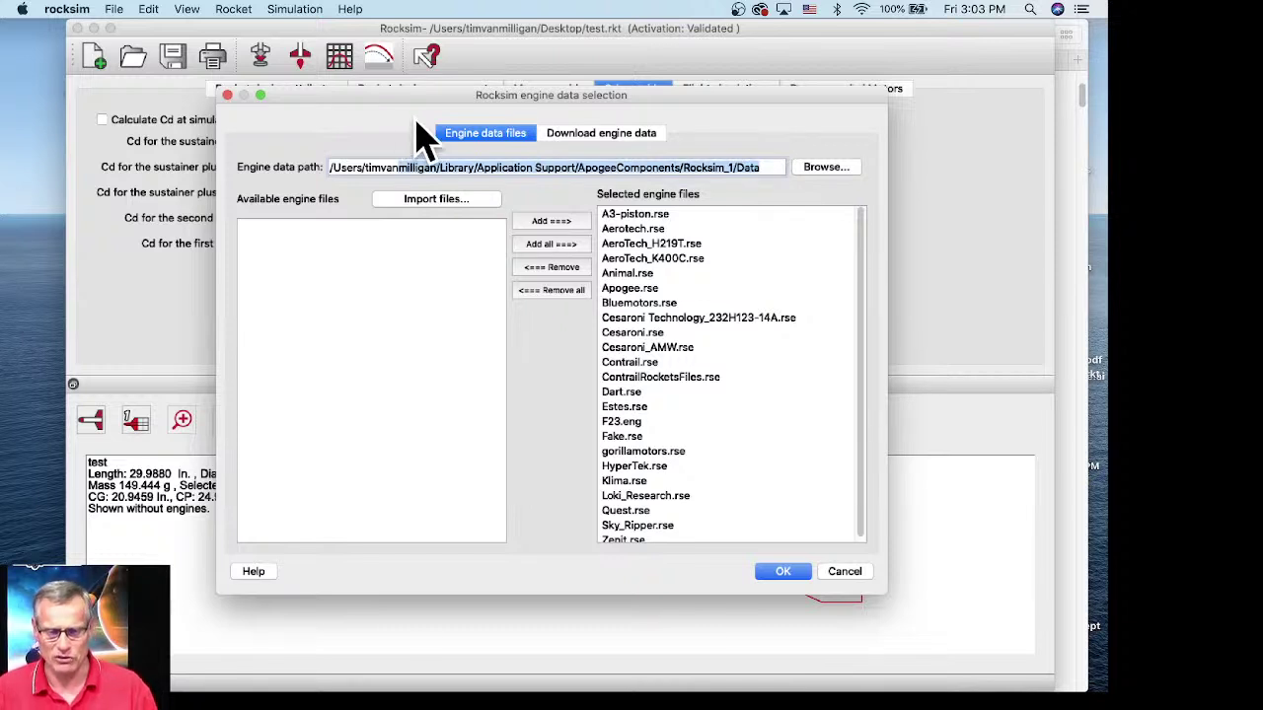
text(sdf;-dasdfasdfasdf)
key(Return)
text(e-)
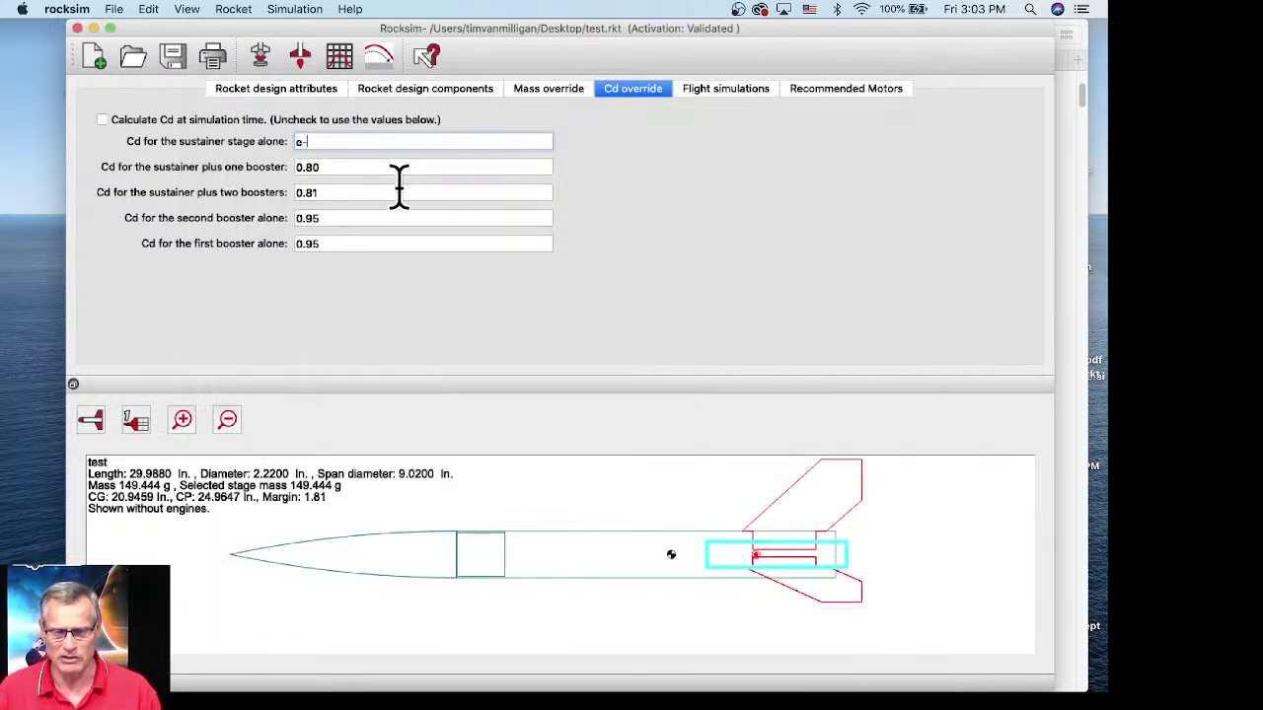
Step: Check the engine data path in the reload engine data dialog and cancel it
click(116, 10)
mouse_move(138, 124)
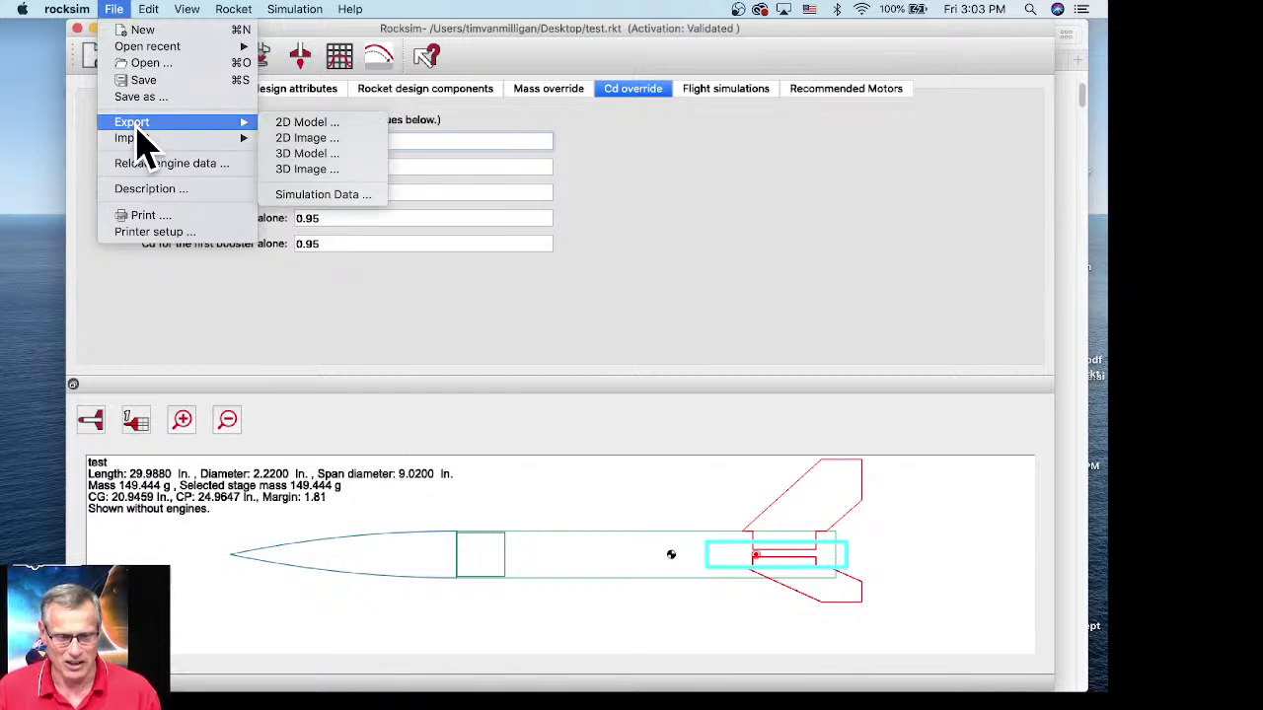
click(133, 163)
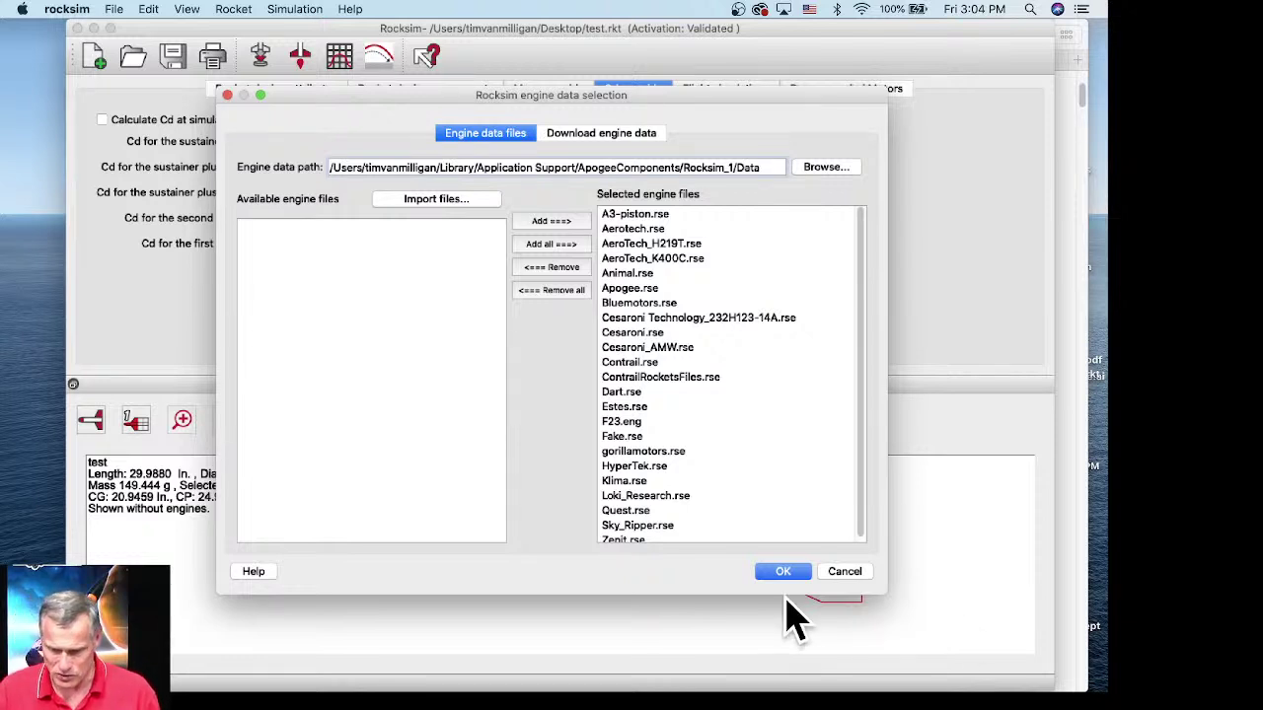
click(844, 578)
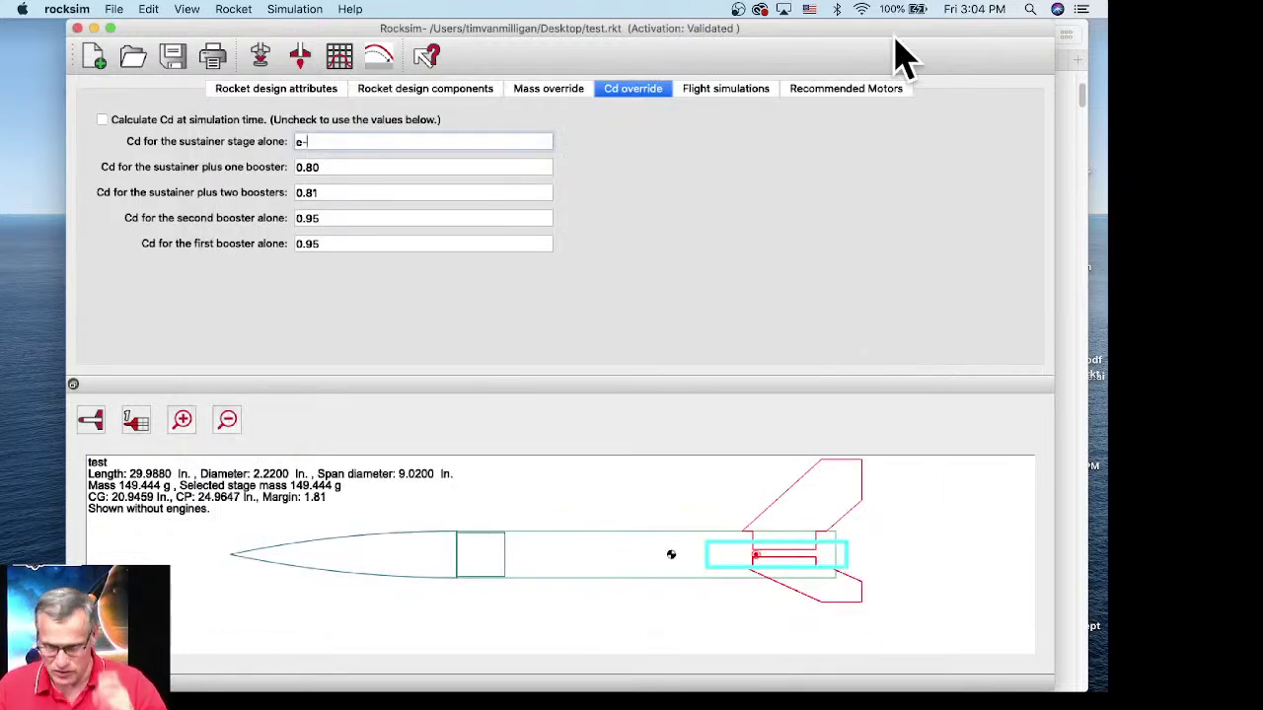
Step: Switch to Safari with the Doorknob kit page and go to the Apogee home page
drag(861, 28, 857, 53)
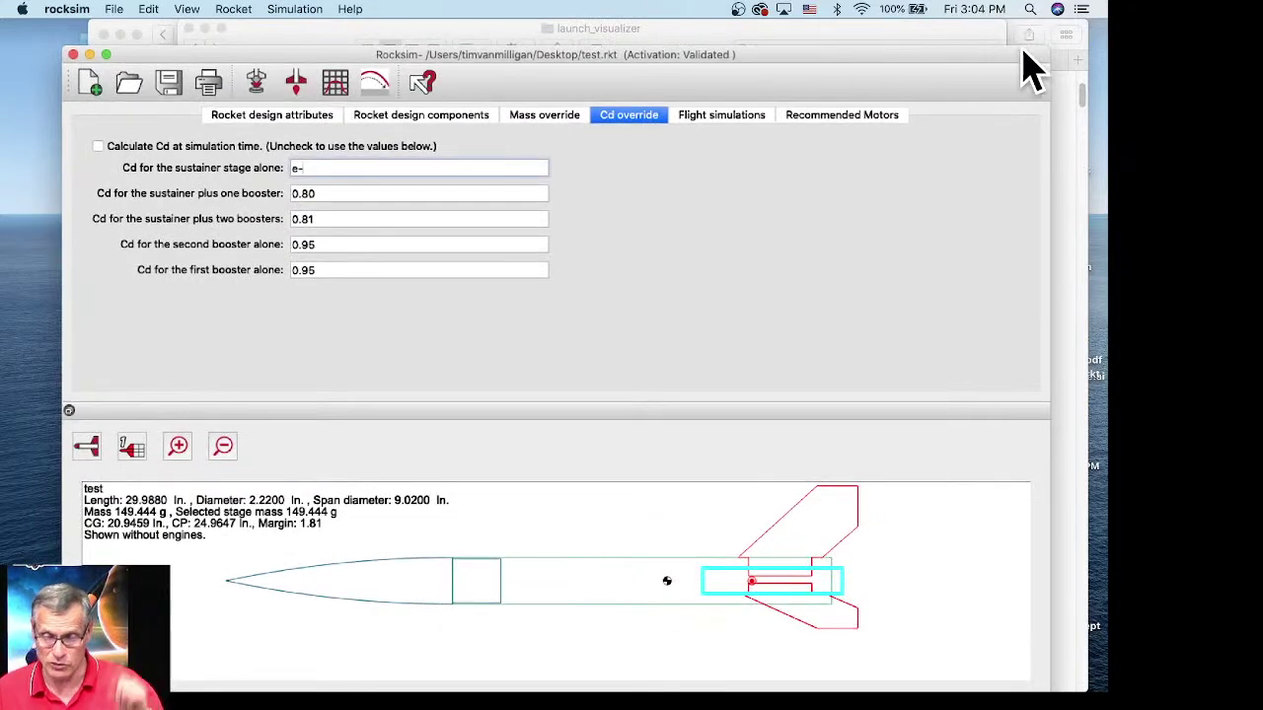
click(1067, 118)
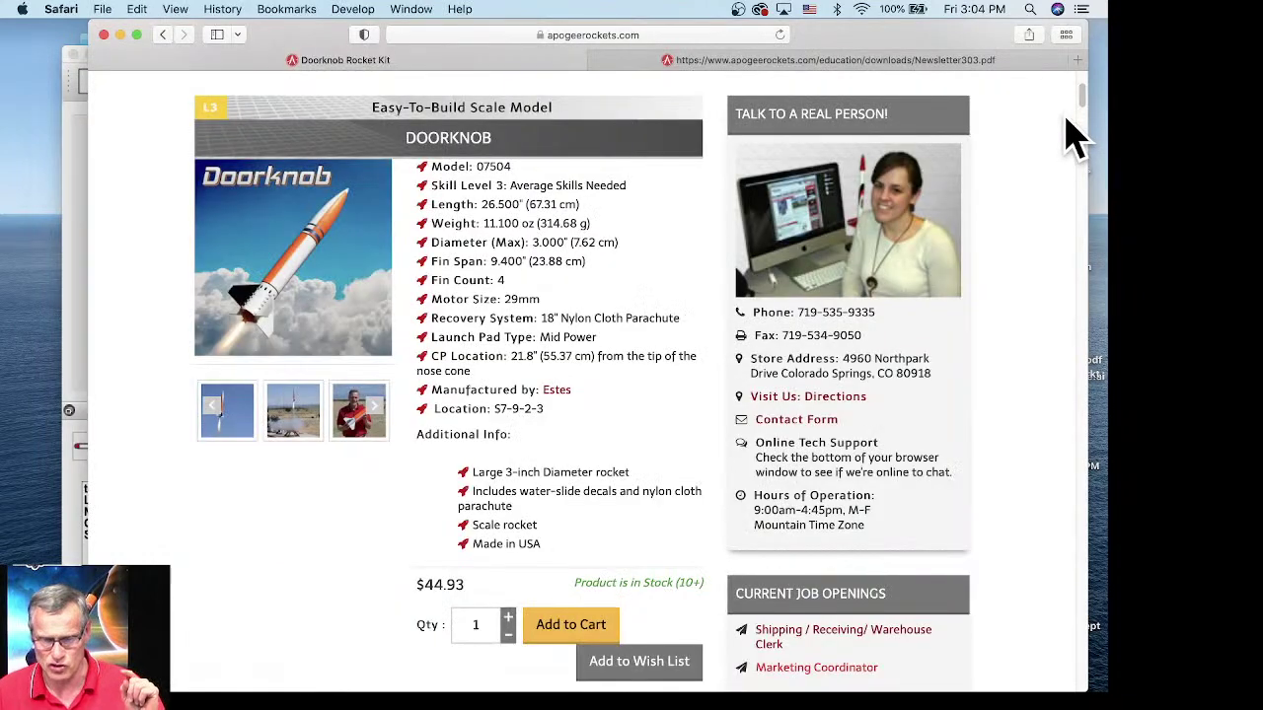
drag(965, 29, 958, 30)
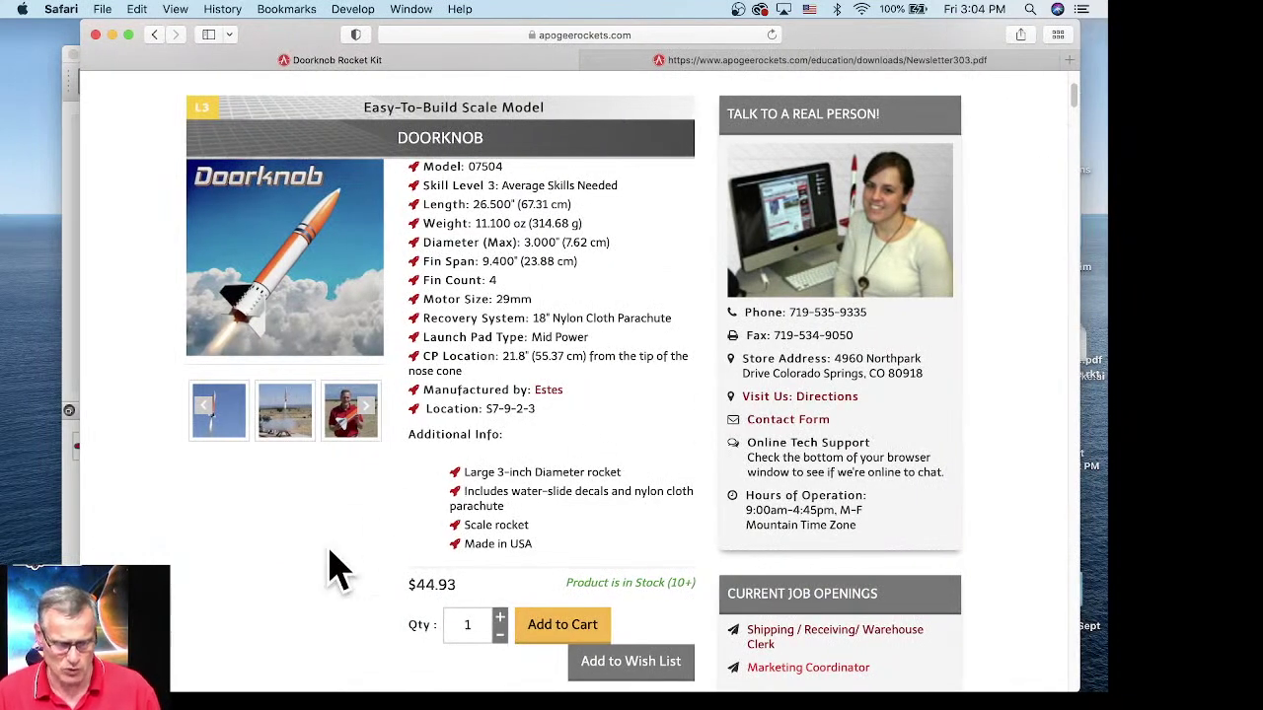
scroll(239, 464, up, 5)
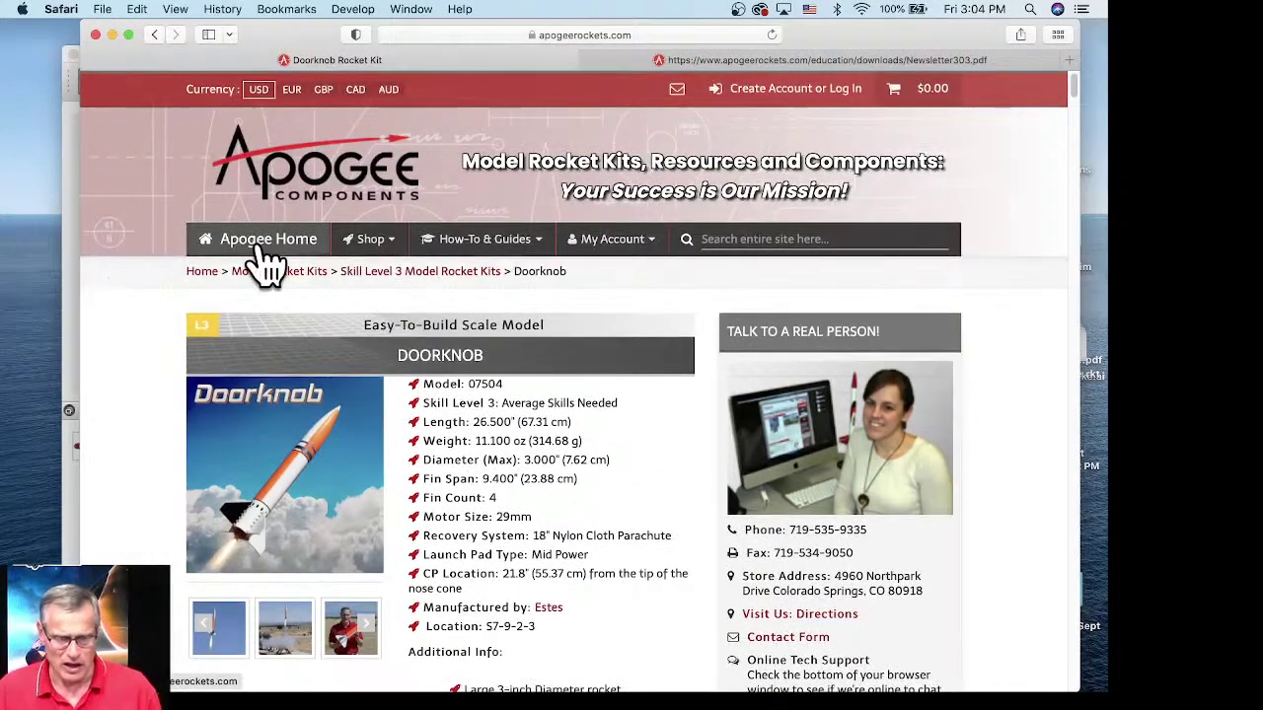
click(299, 245)
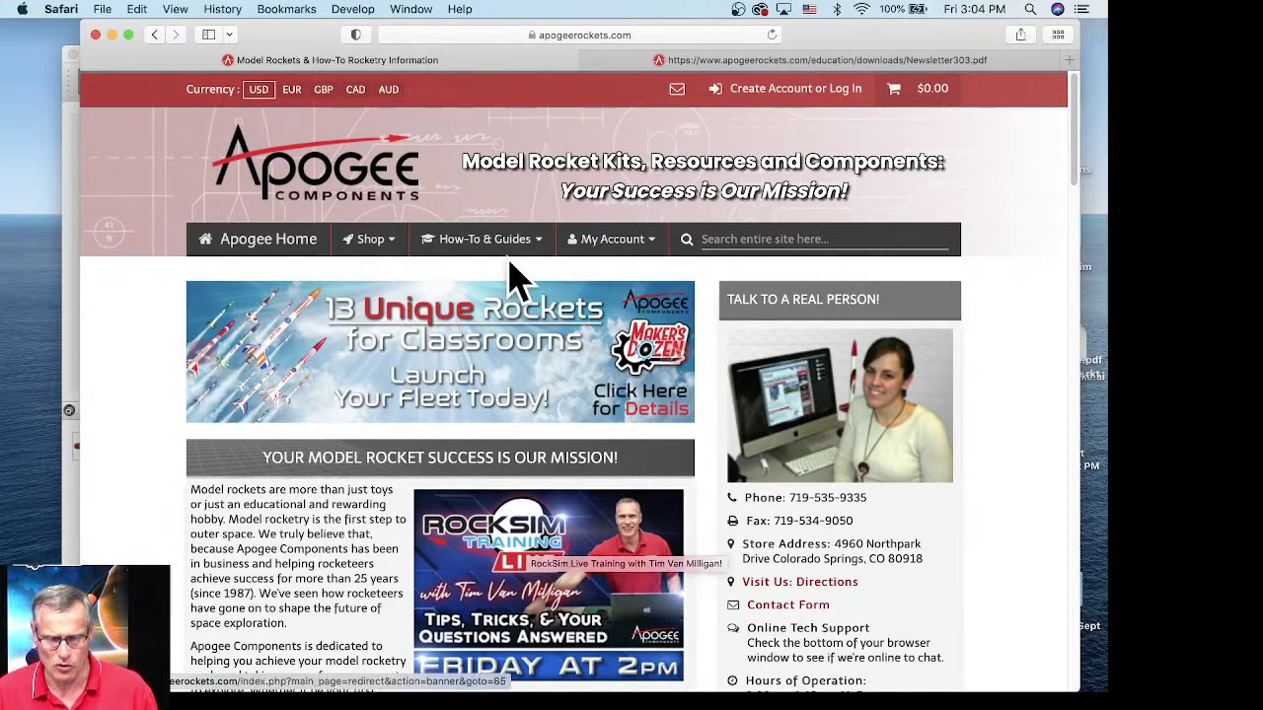
Step: Open the RS Live Training page from the software how-to guides and look over its list of past episodes
mouse_move(507, 247)
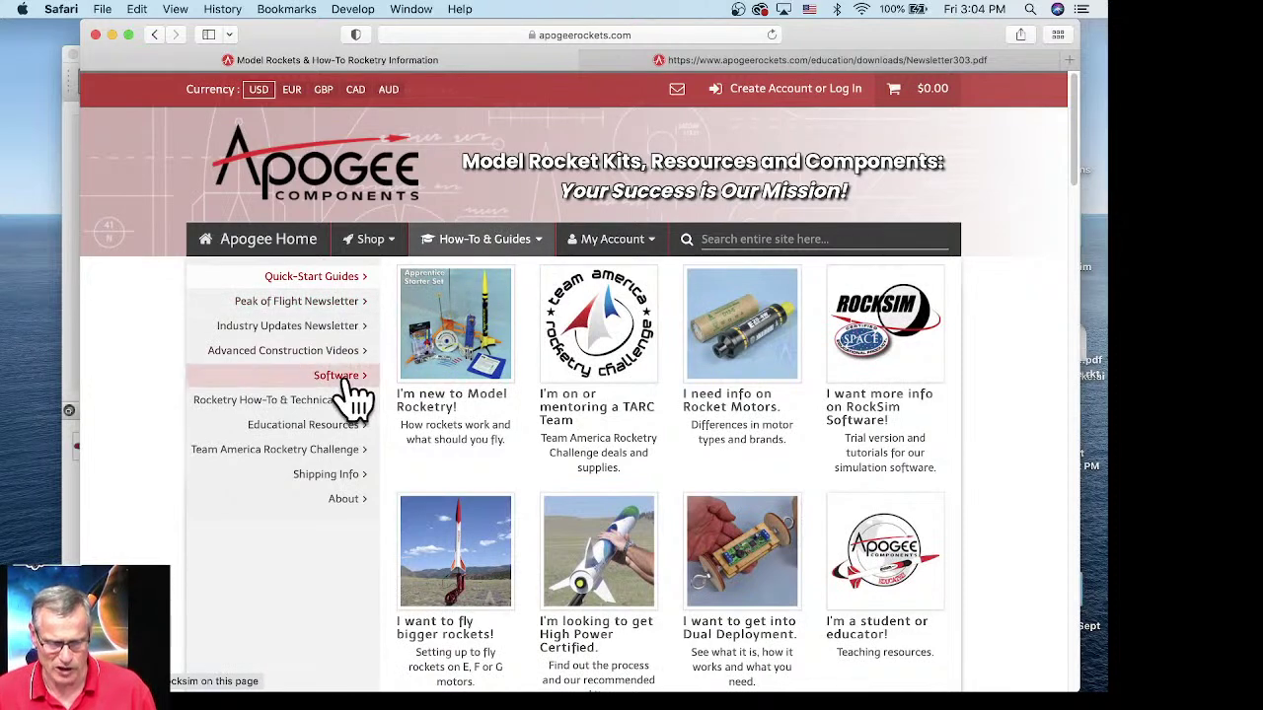
mouse_move(351, 385)
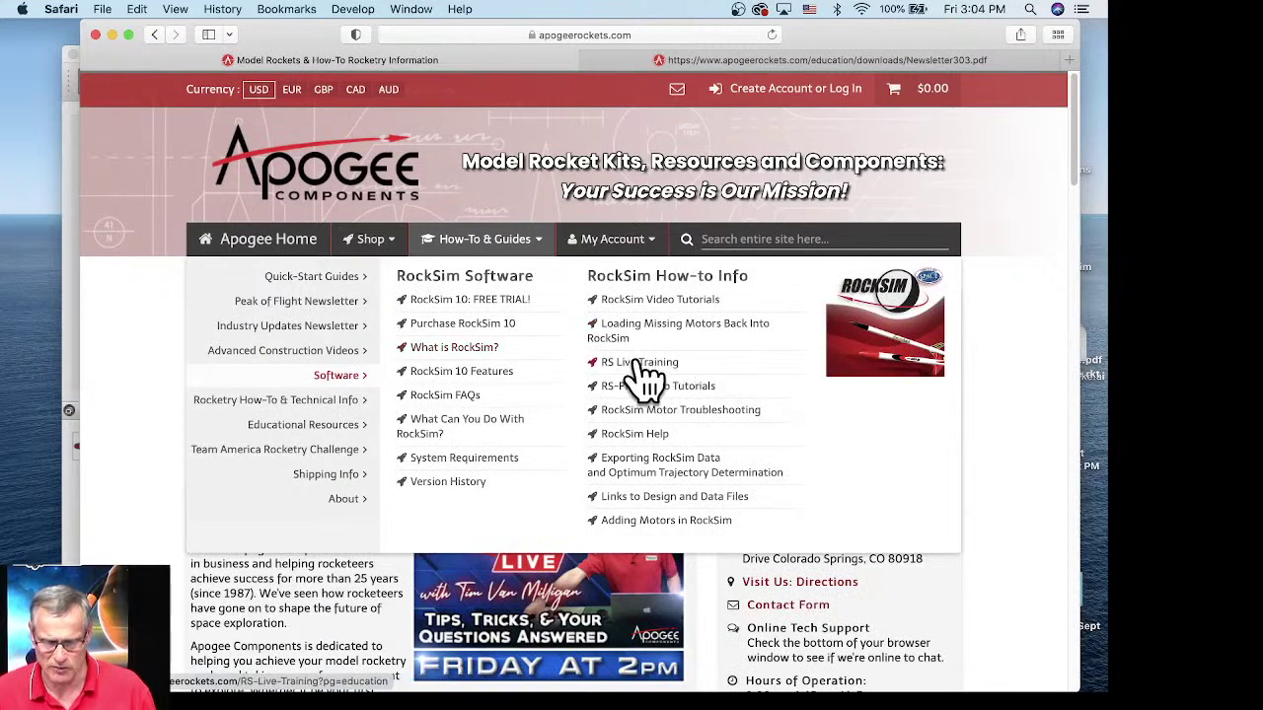
click(631, 363)
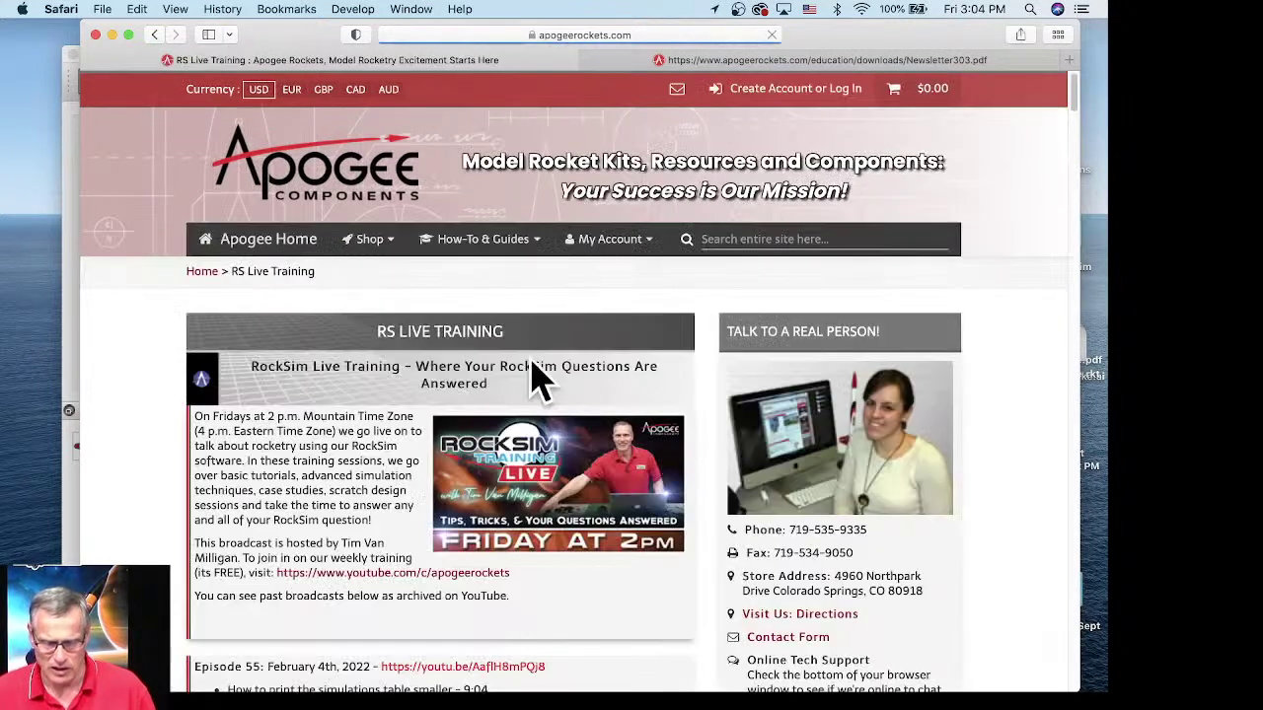
scroll(592, 316, down, 5)
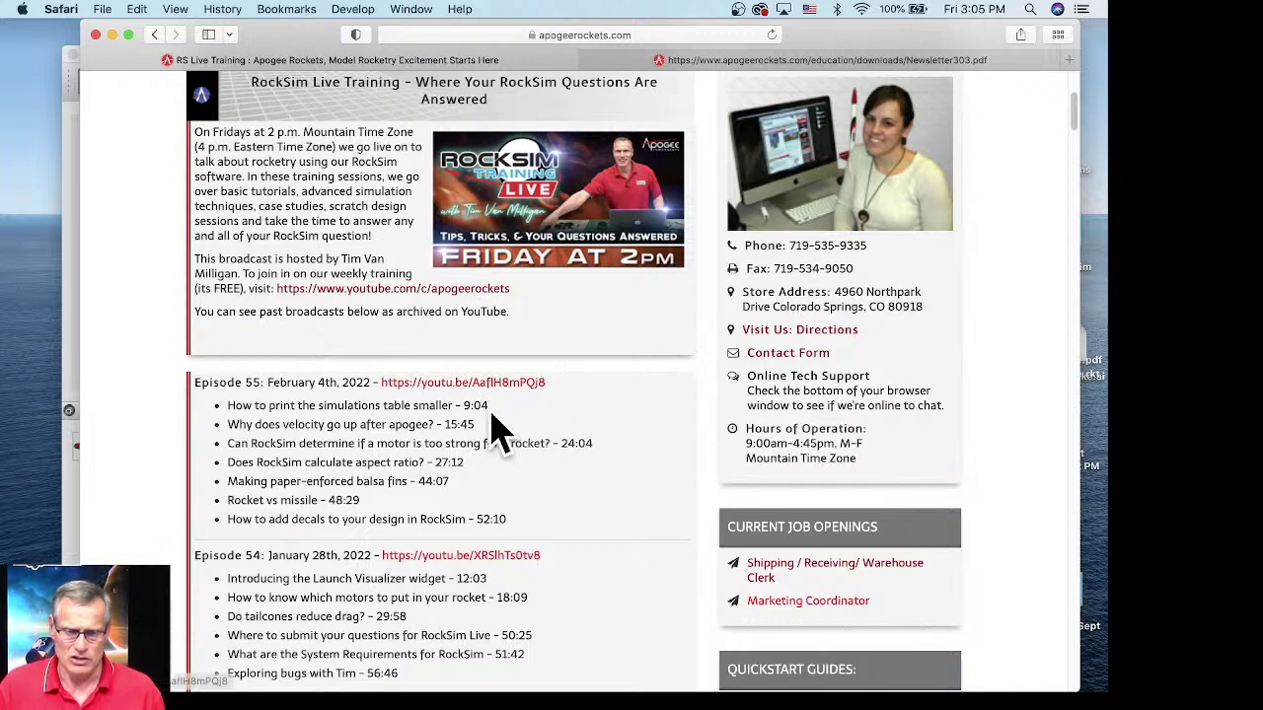
scroll(501, 428, up, 5)
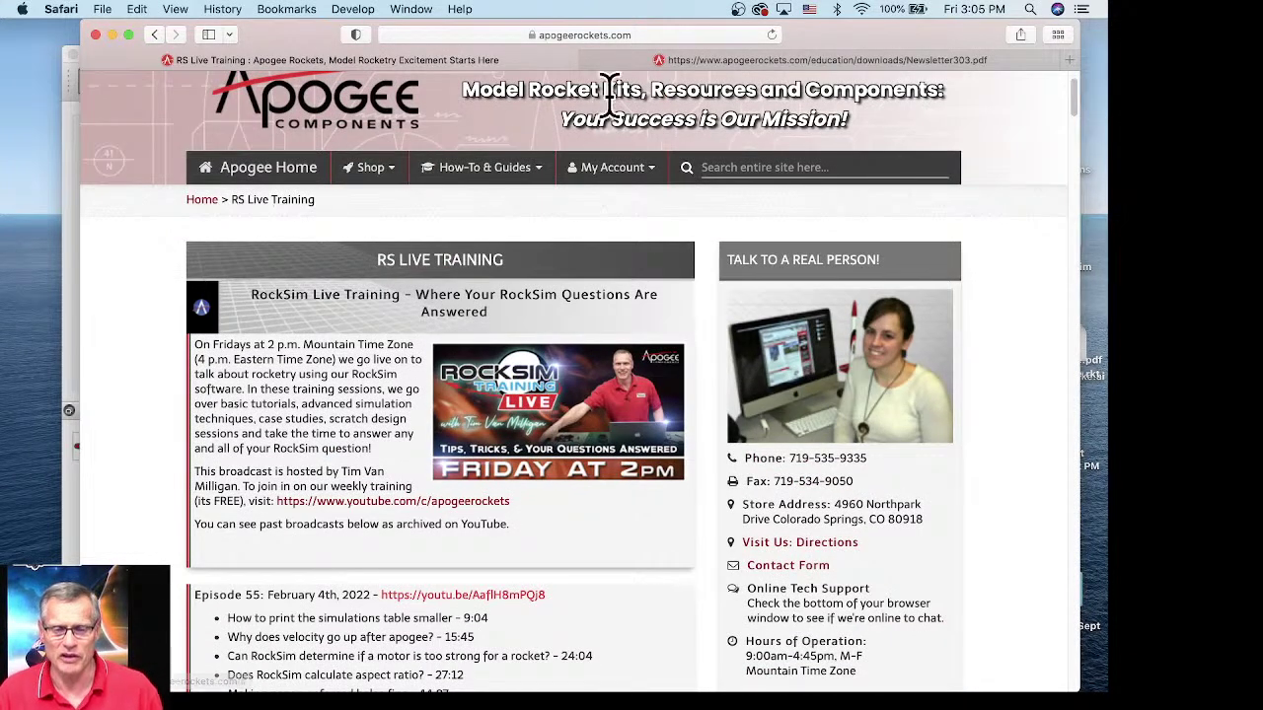
Step: Close the Newsletter303 tab and search the RS Live Training page for "coeff"
click(588, 61)
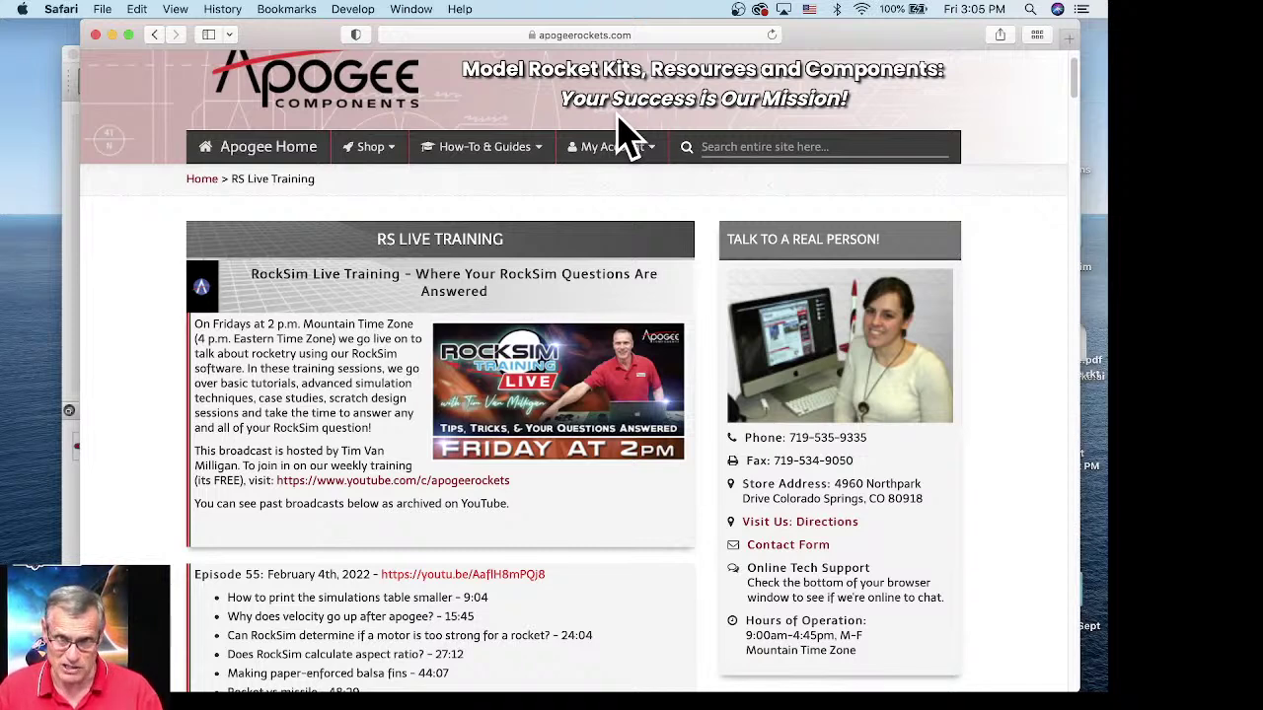
key(super+f)
text(coeff)
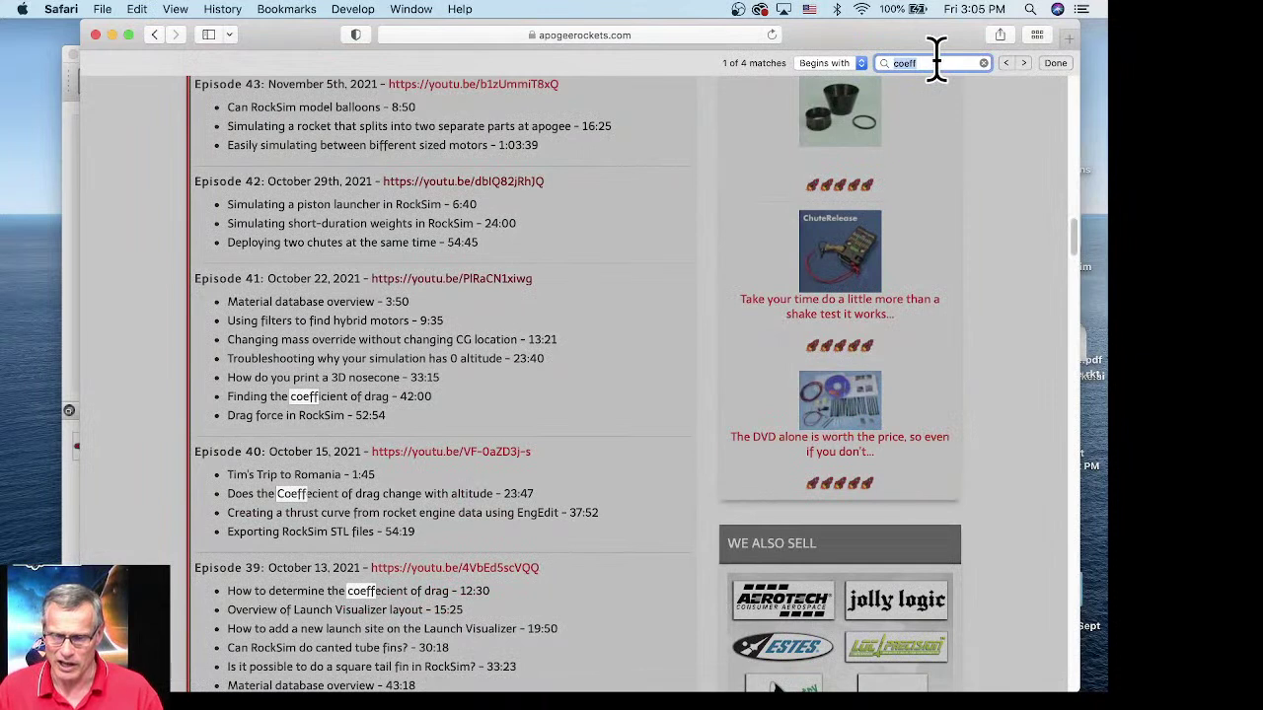
Step: Search the episode list for "hood" and highlight the Episode 15 topic about adding a camera hood
double_click(907, 63)
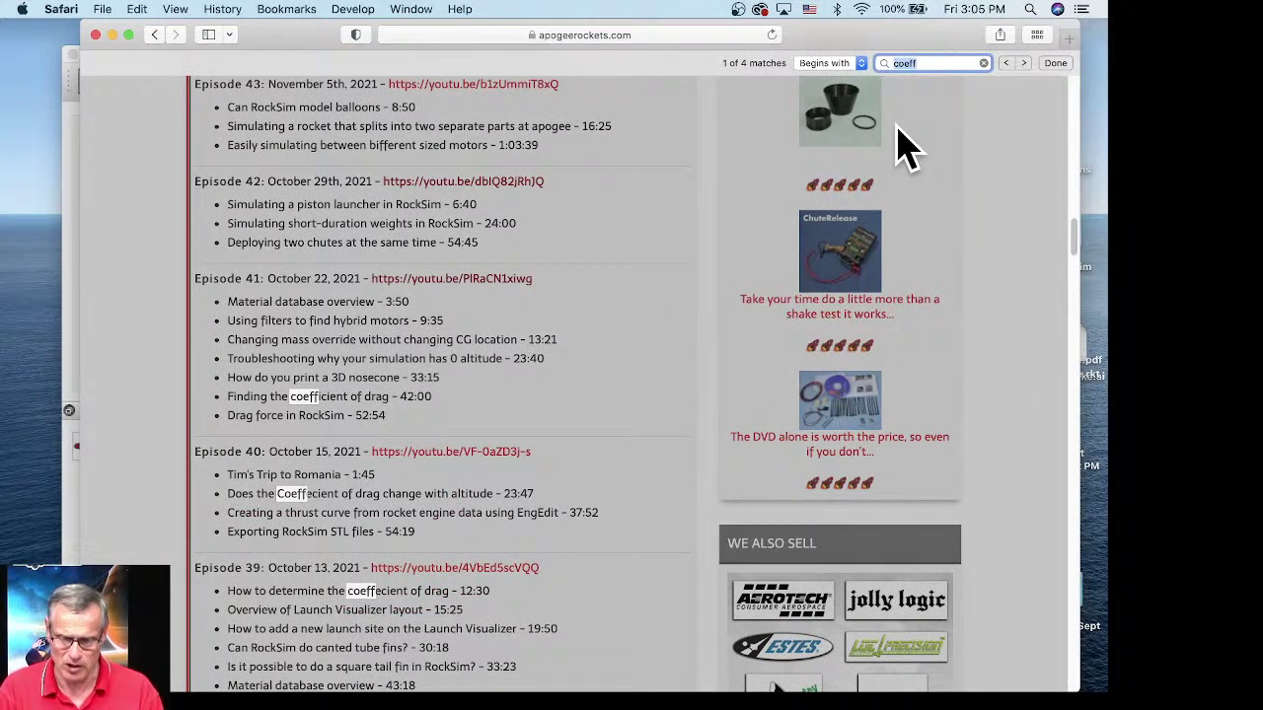
text(hood)
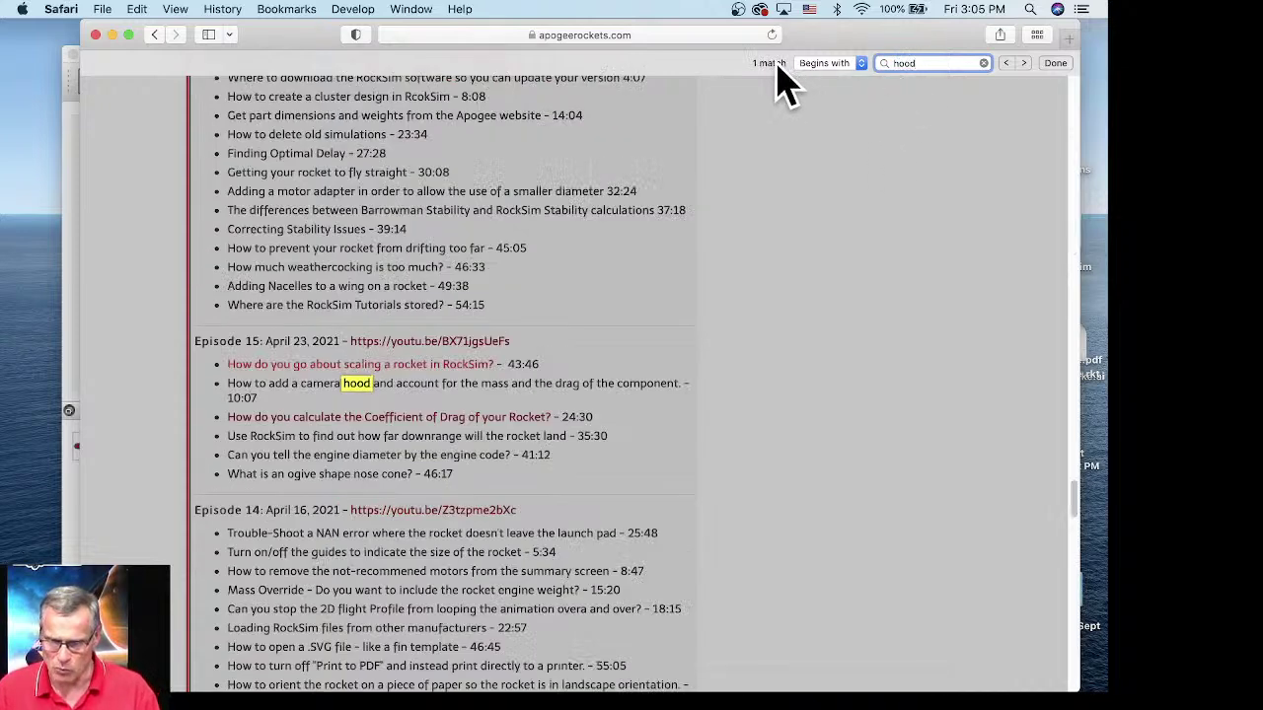
drag(229, 385, 694, 400)
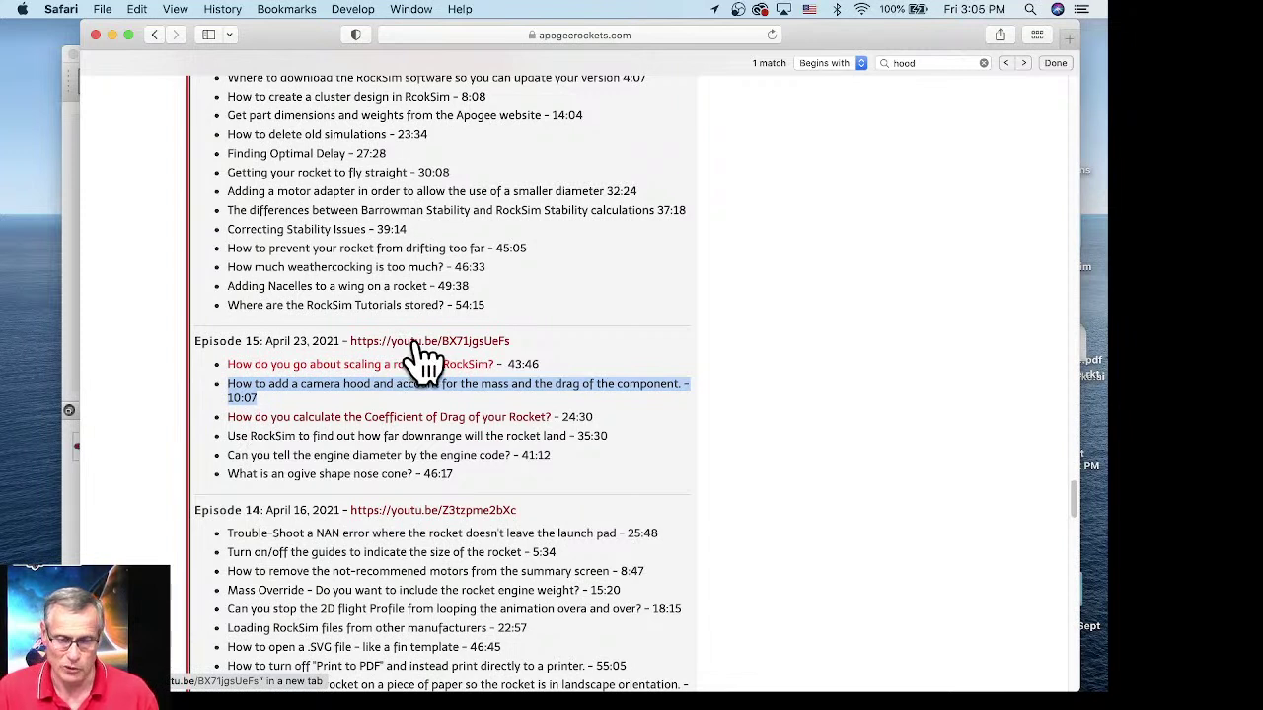
Step: Open the Episode 15 video on YouTube in a new tab and skip the advertisement
click(419, 346)
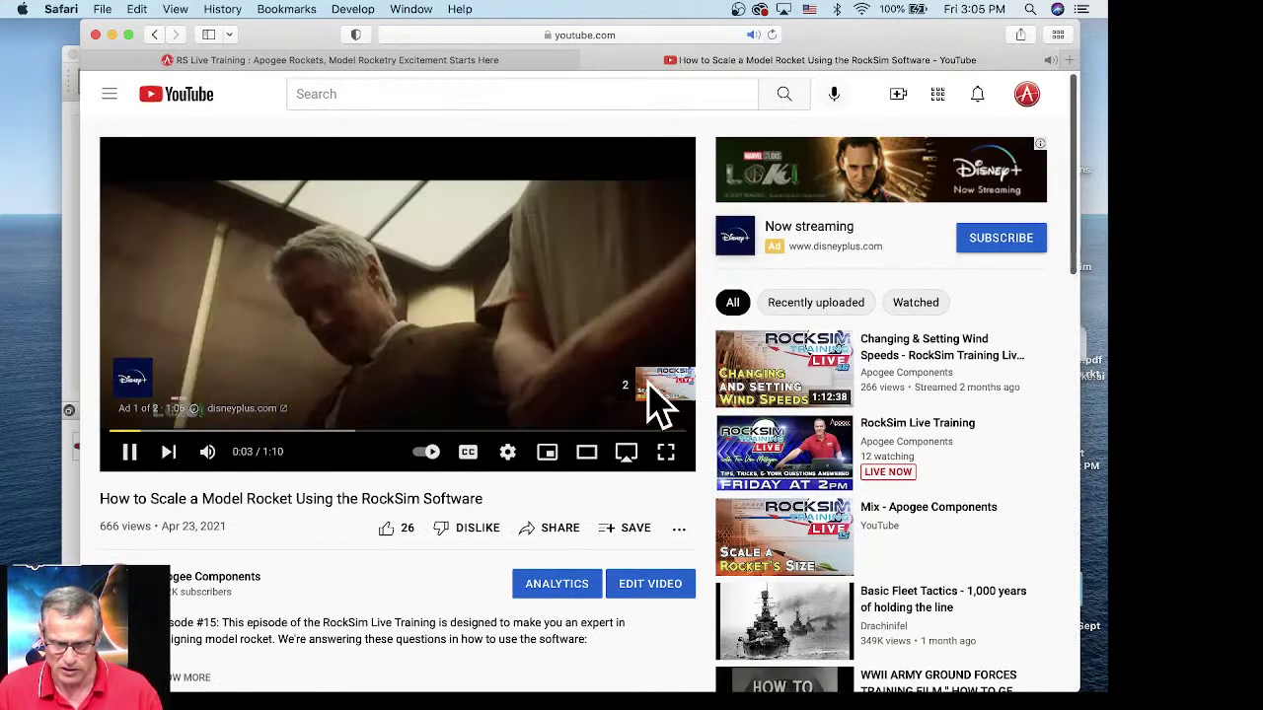
click(663, 396)
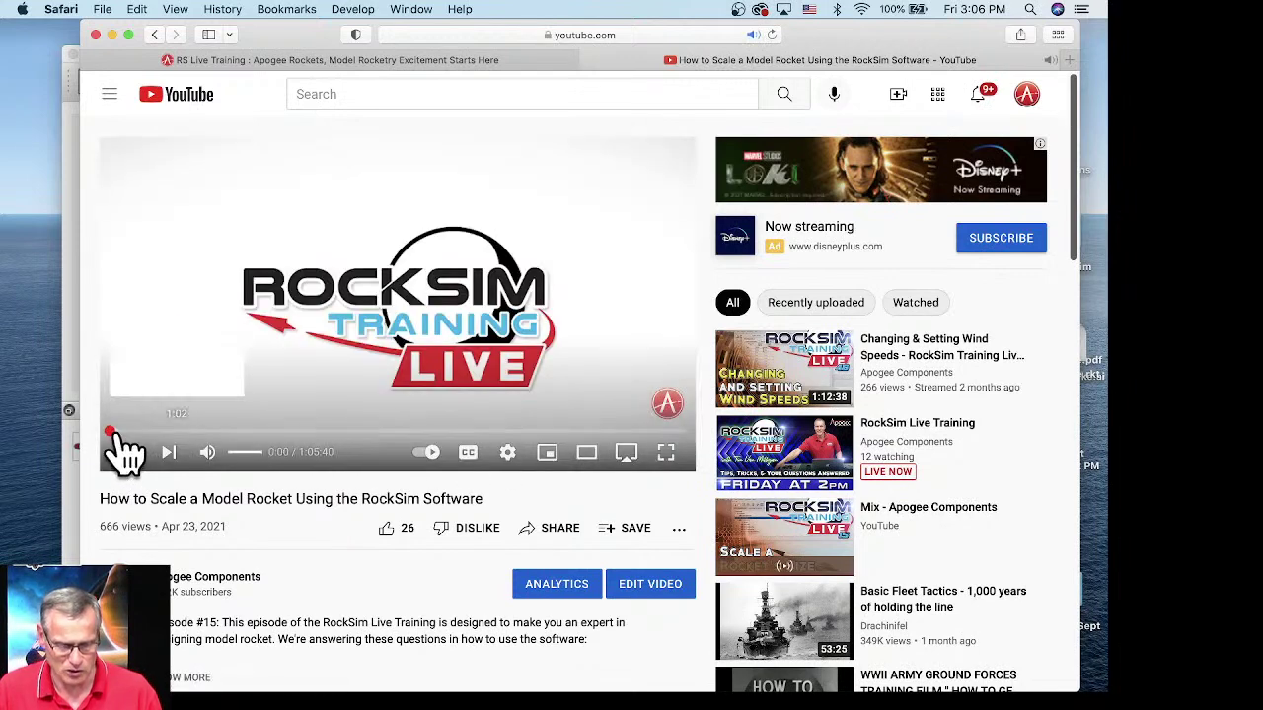
Step: Seek the Episode 15 video to the camera hood topic, pause it at about 10:23 and dismiss the banner advertisement
drag(112, 431, 157, 432)
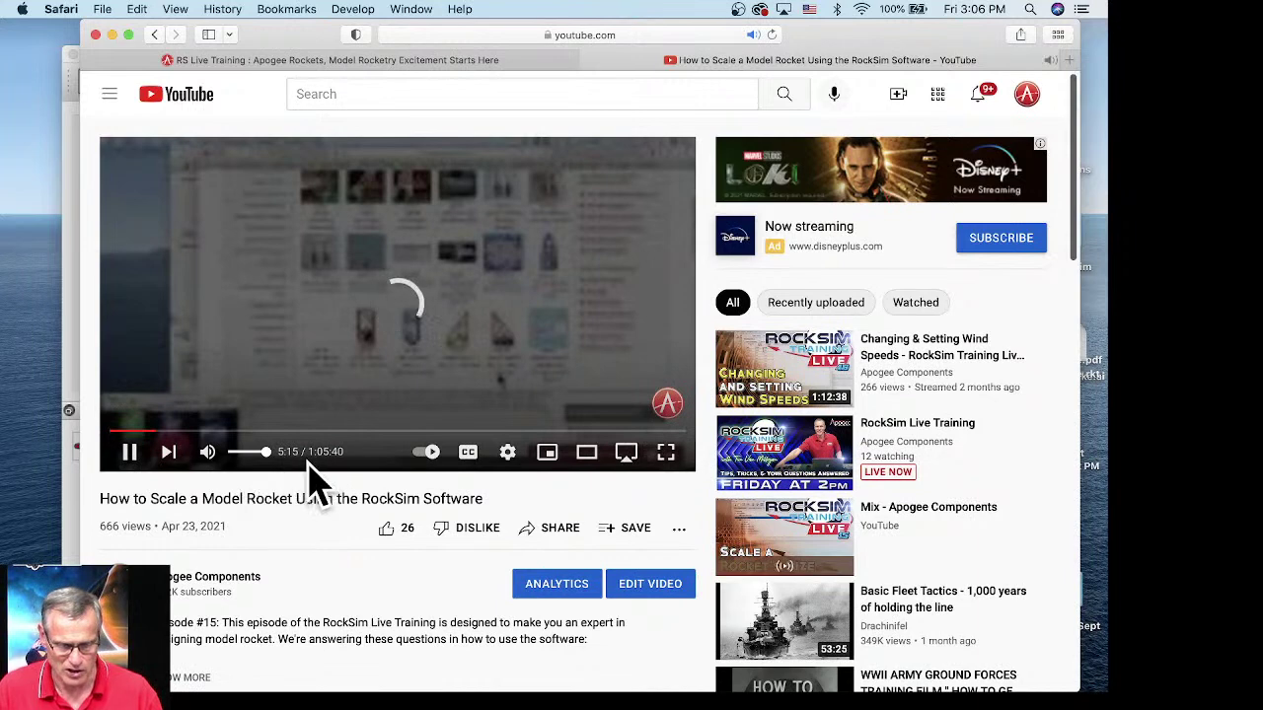
click(158, 432)
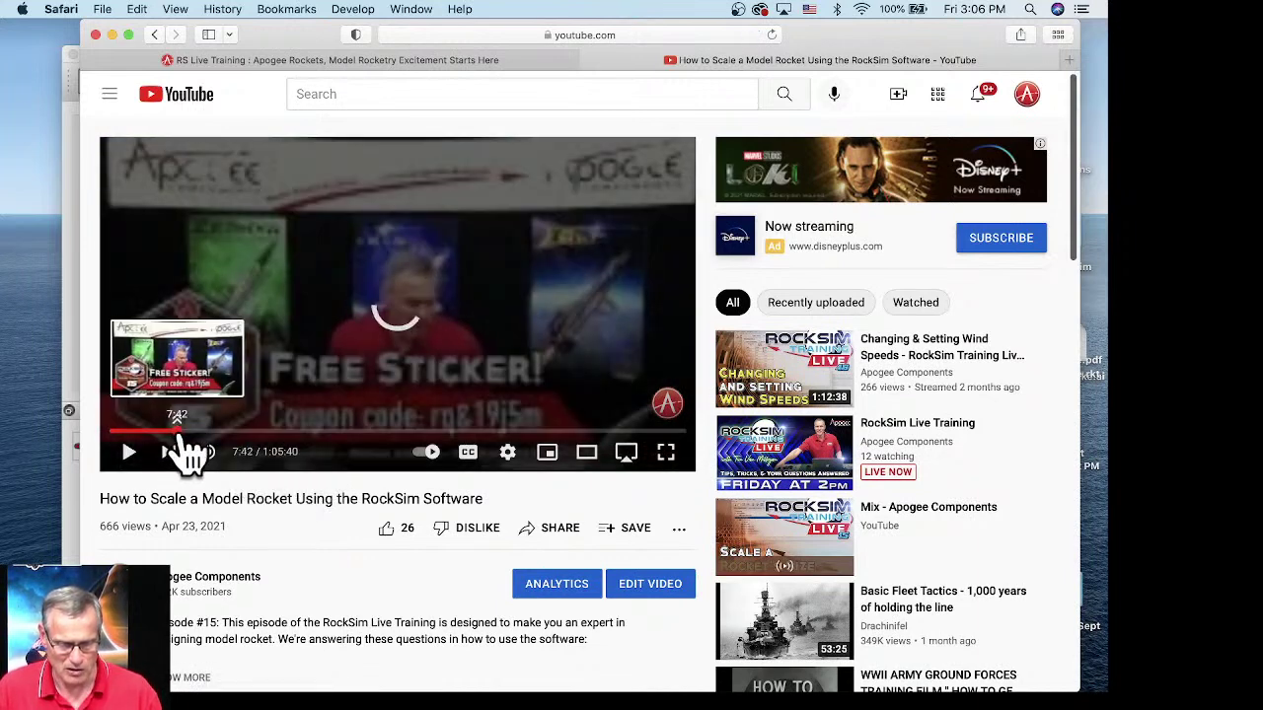
click(202, 432)
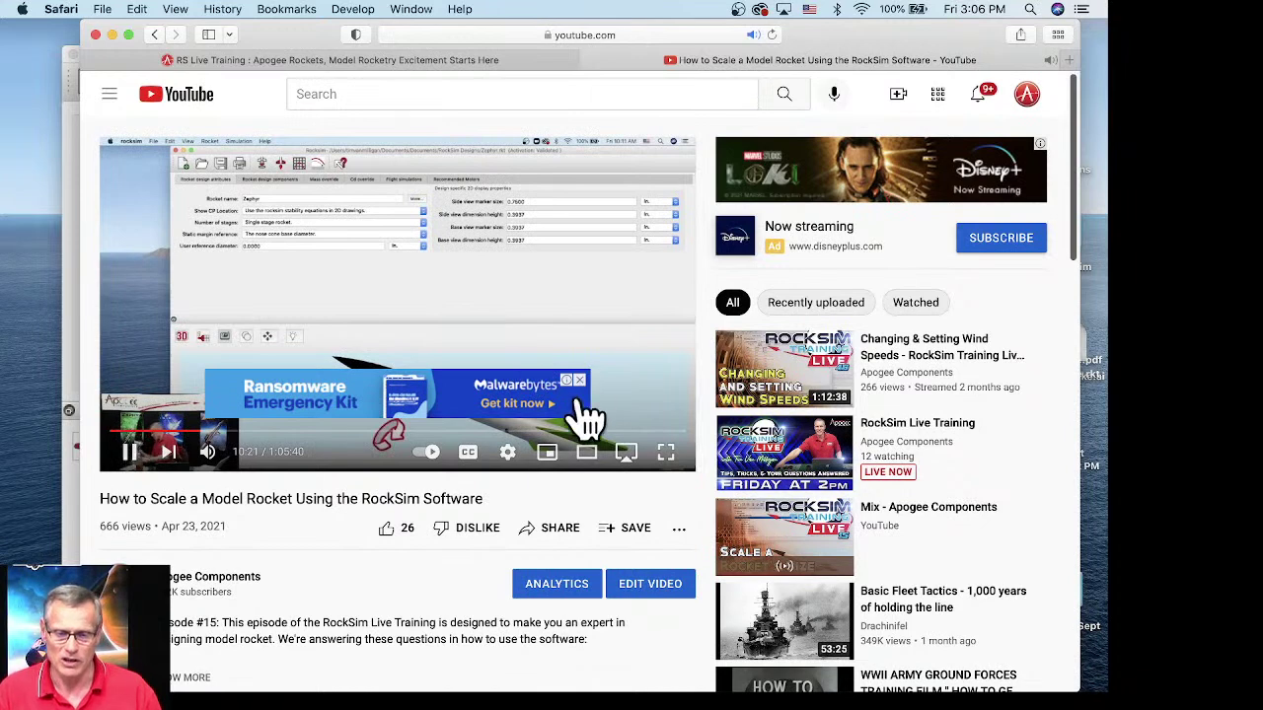
click(128, 451)
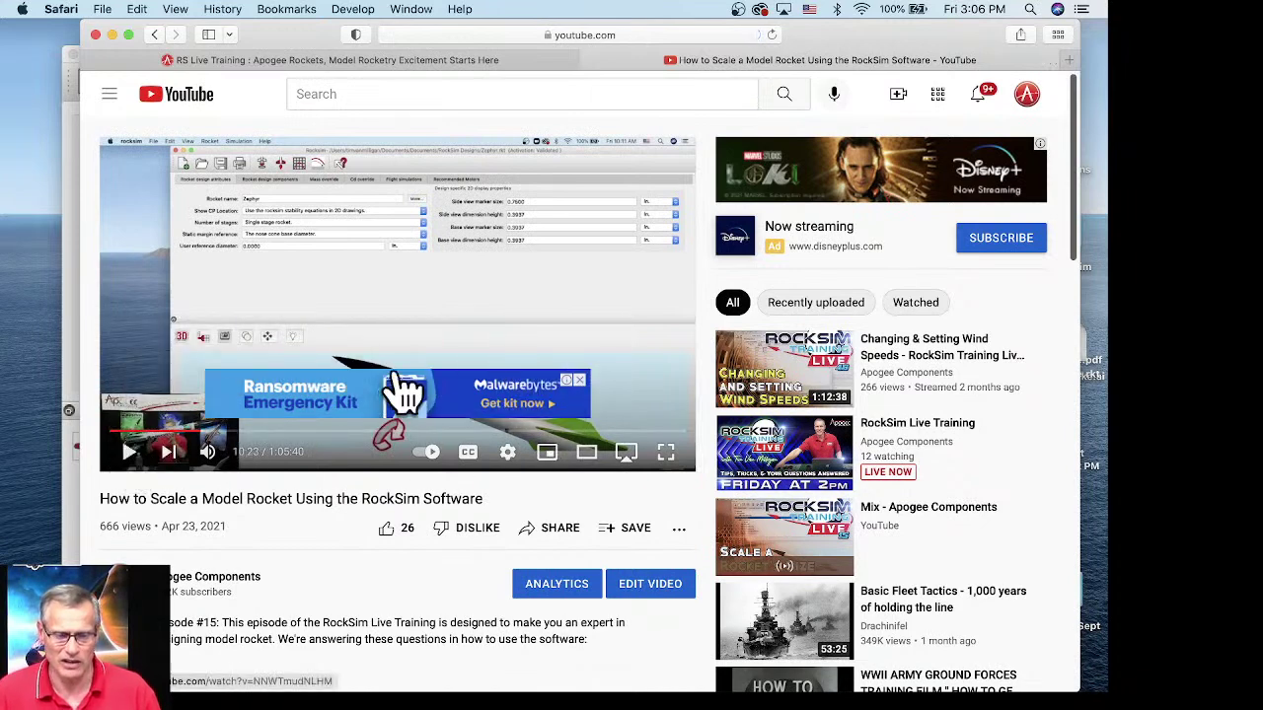
click(579, 381)
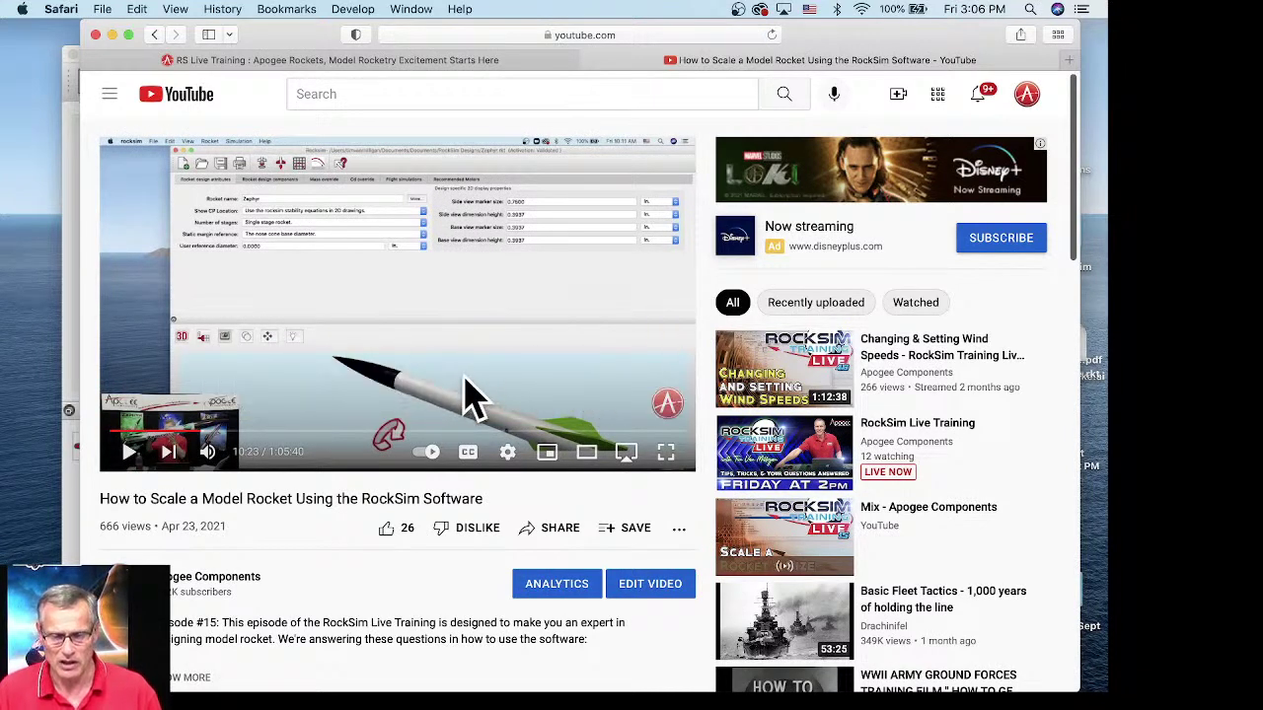
Step: Skip the paused video ahead to the fin points demonstration at about 16:20 and return to the RS Live Training episode list
click(232, 432)
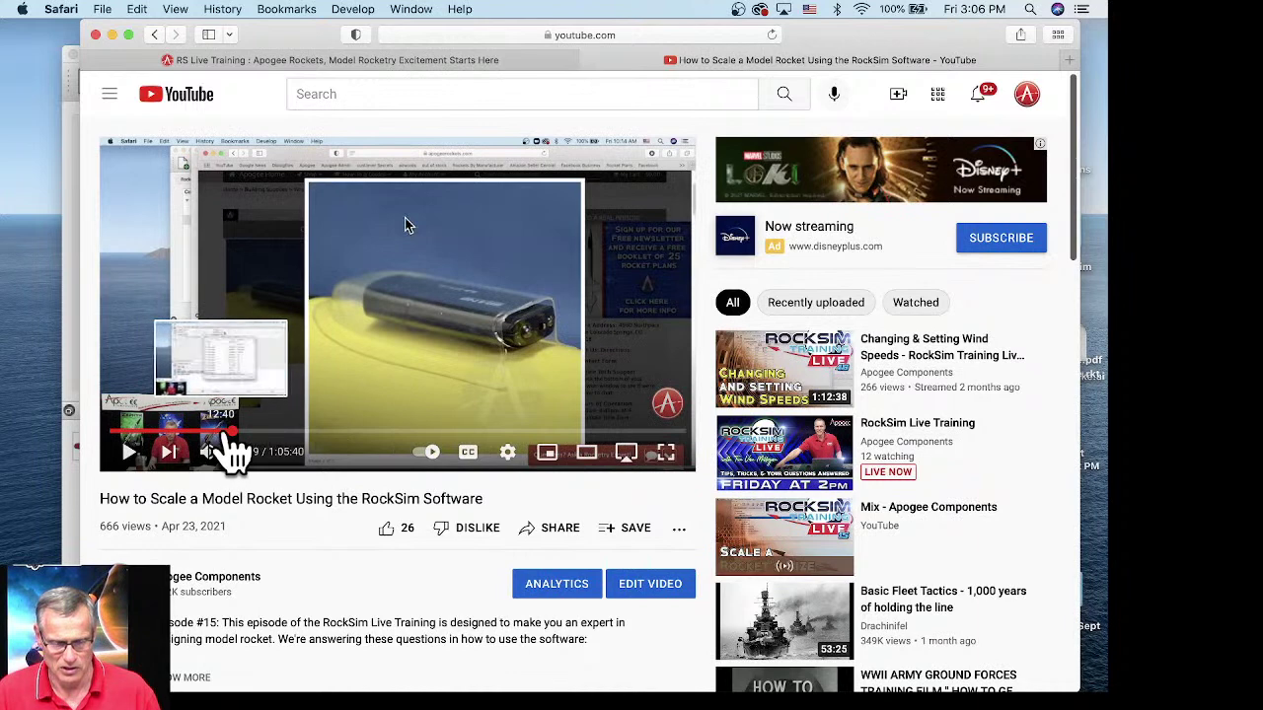
click(244, 434)
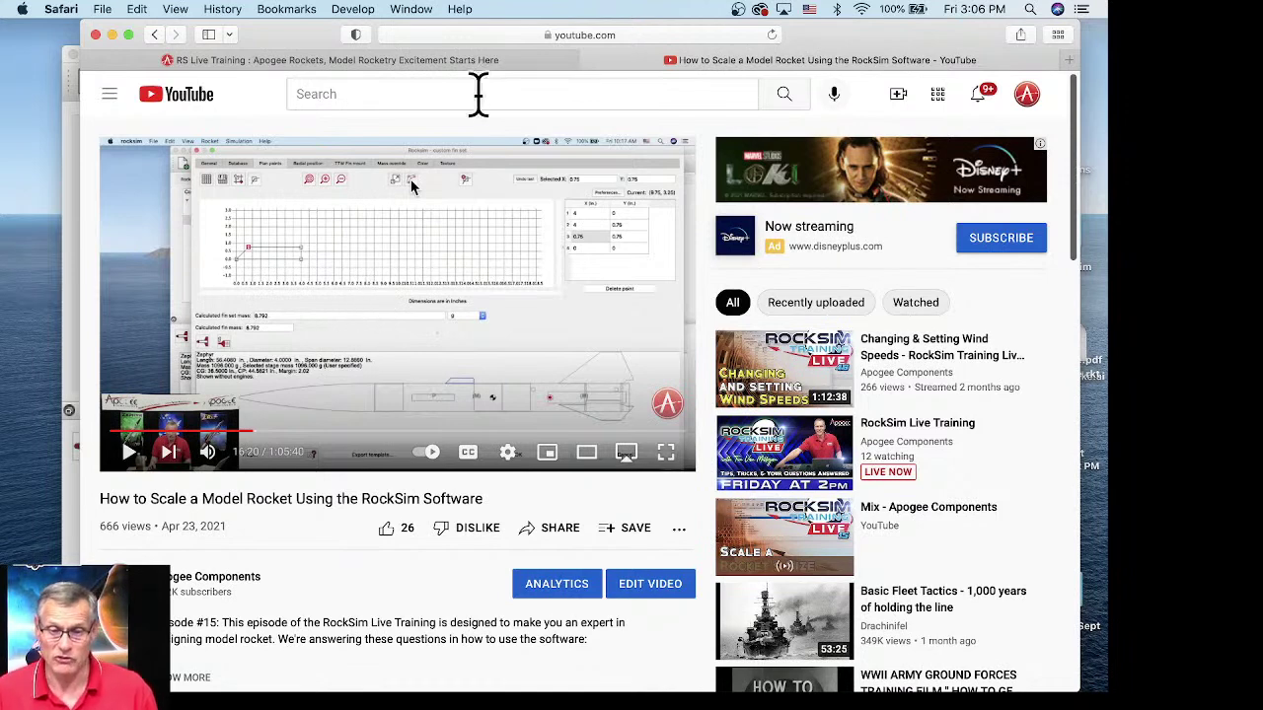
click(442, 62)
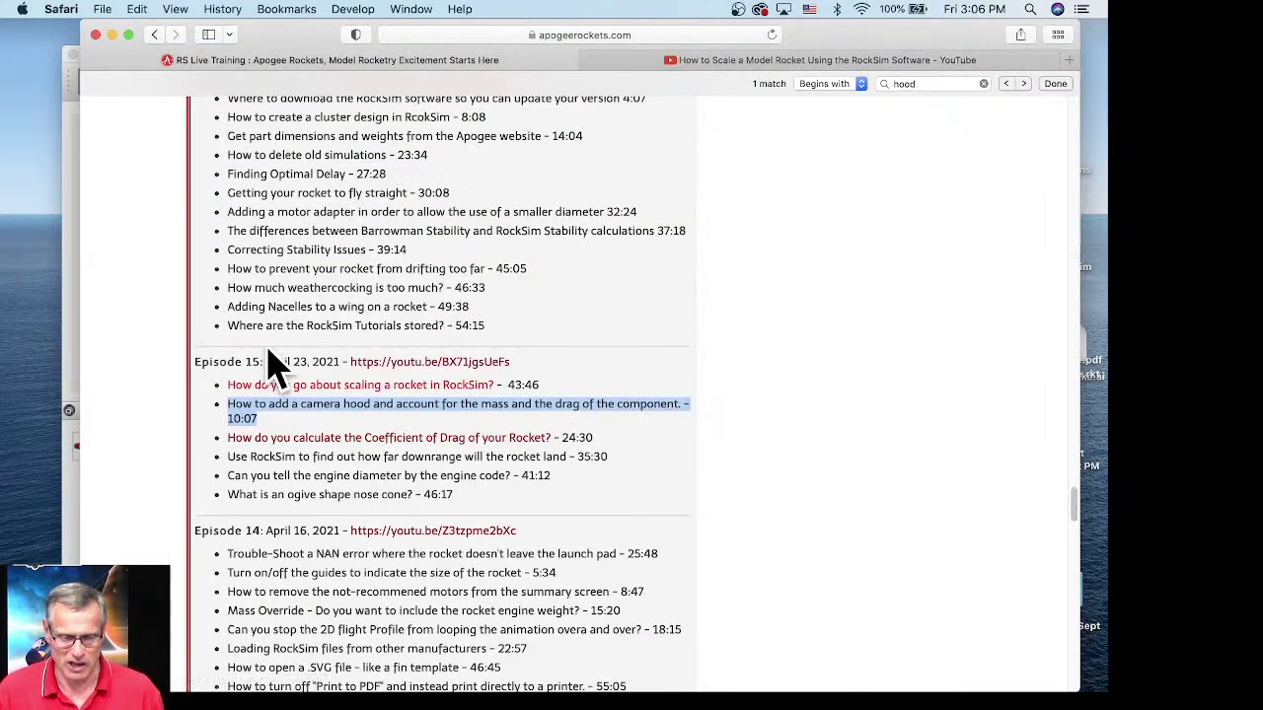